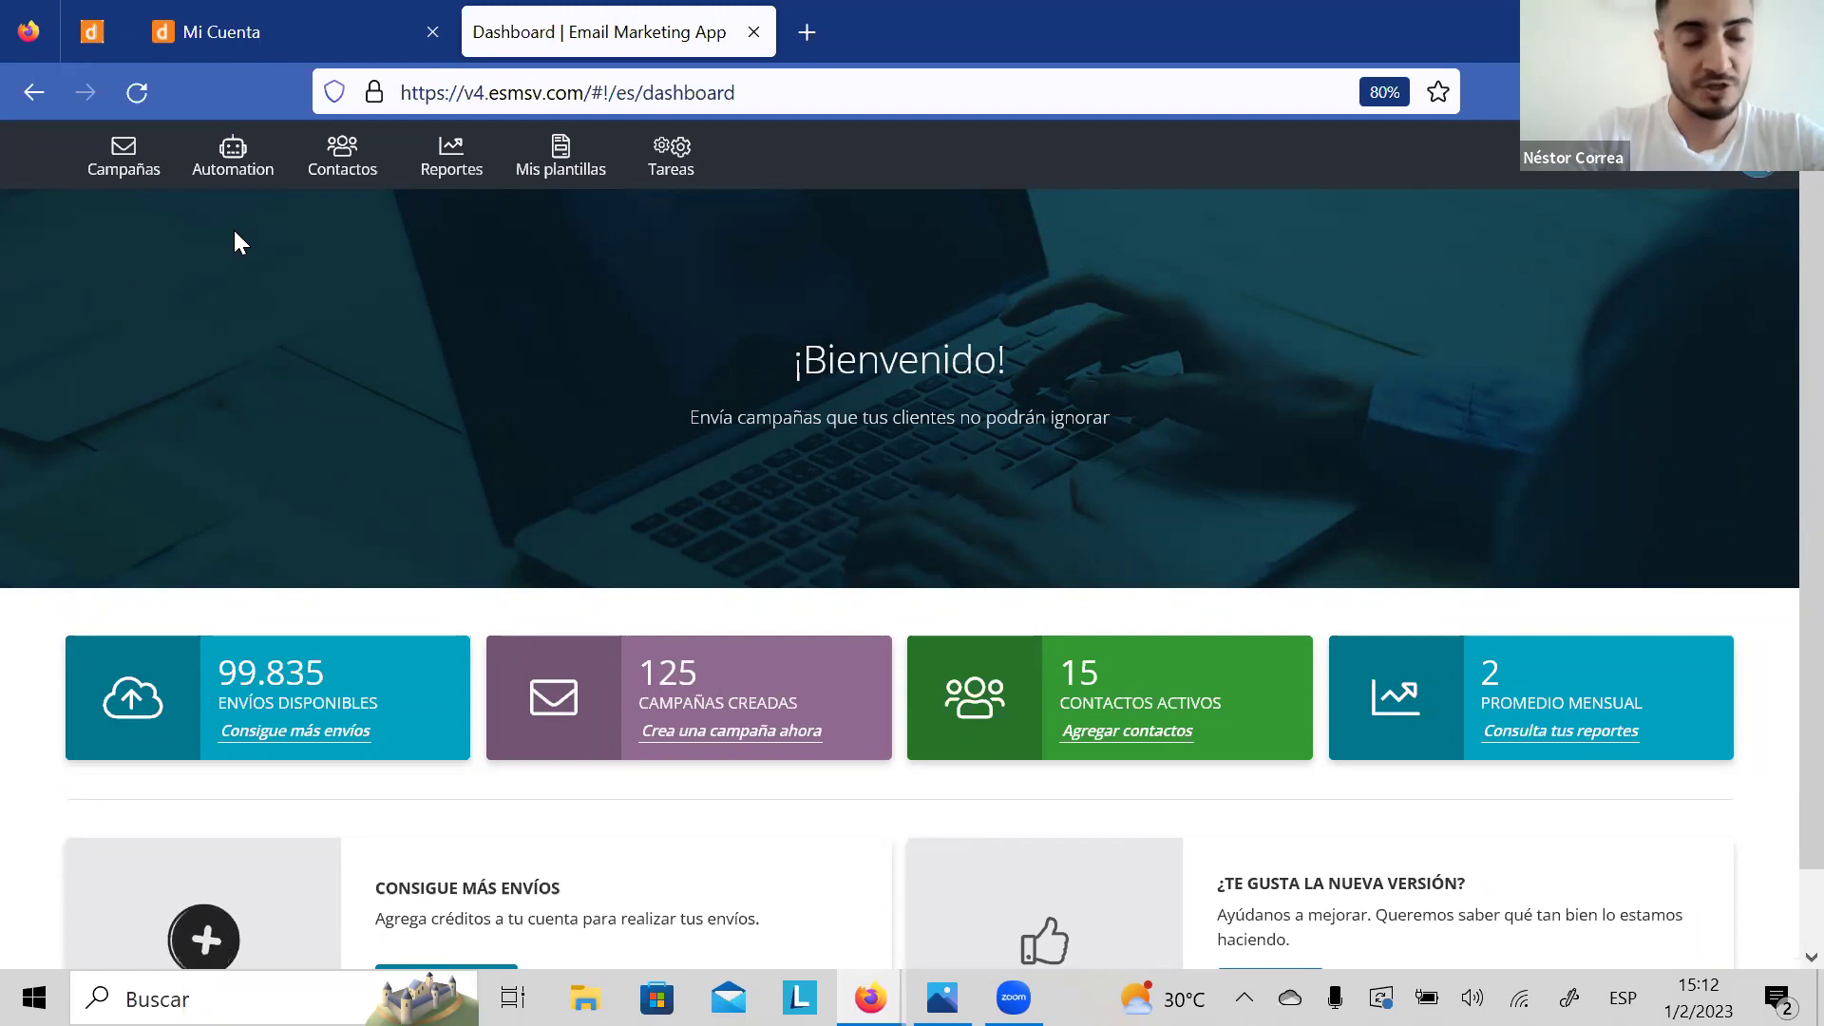
Step: Show the campaigns list and briefly check the actions menu of campaign ID:286
left_click(127, 164)
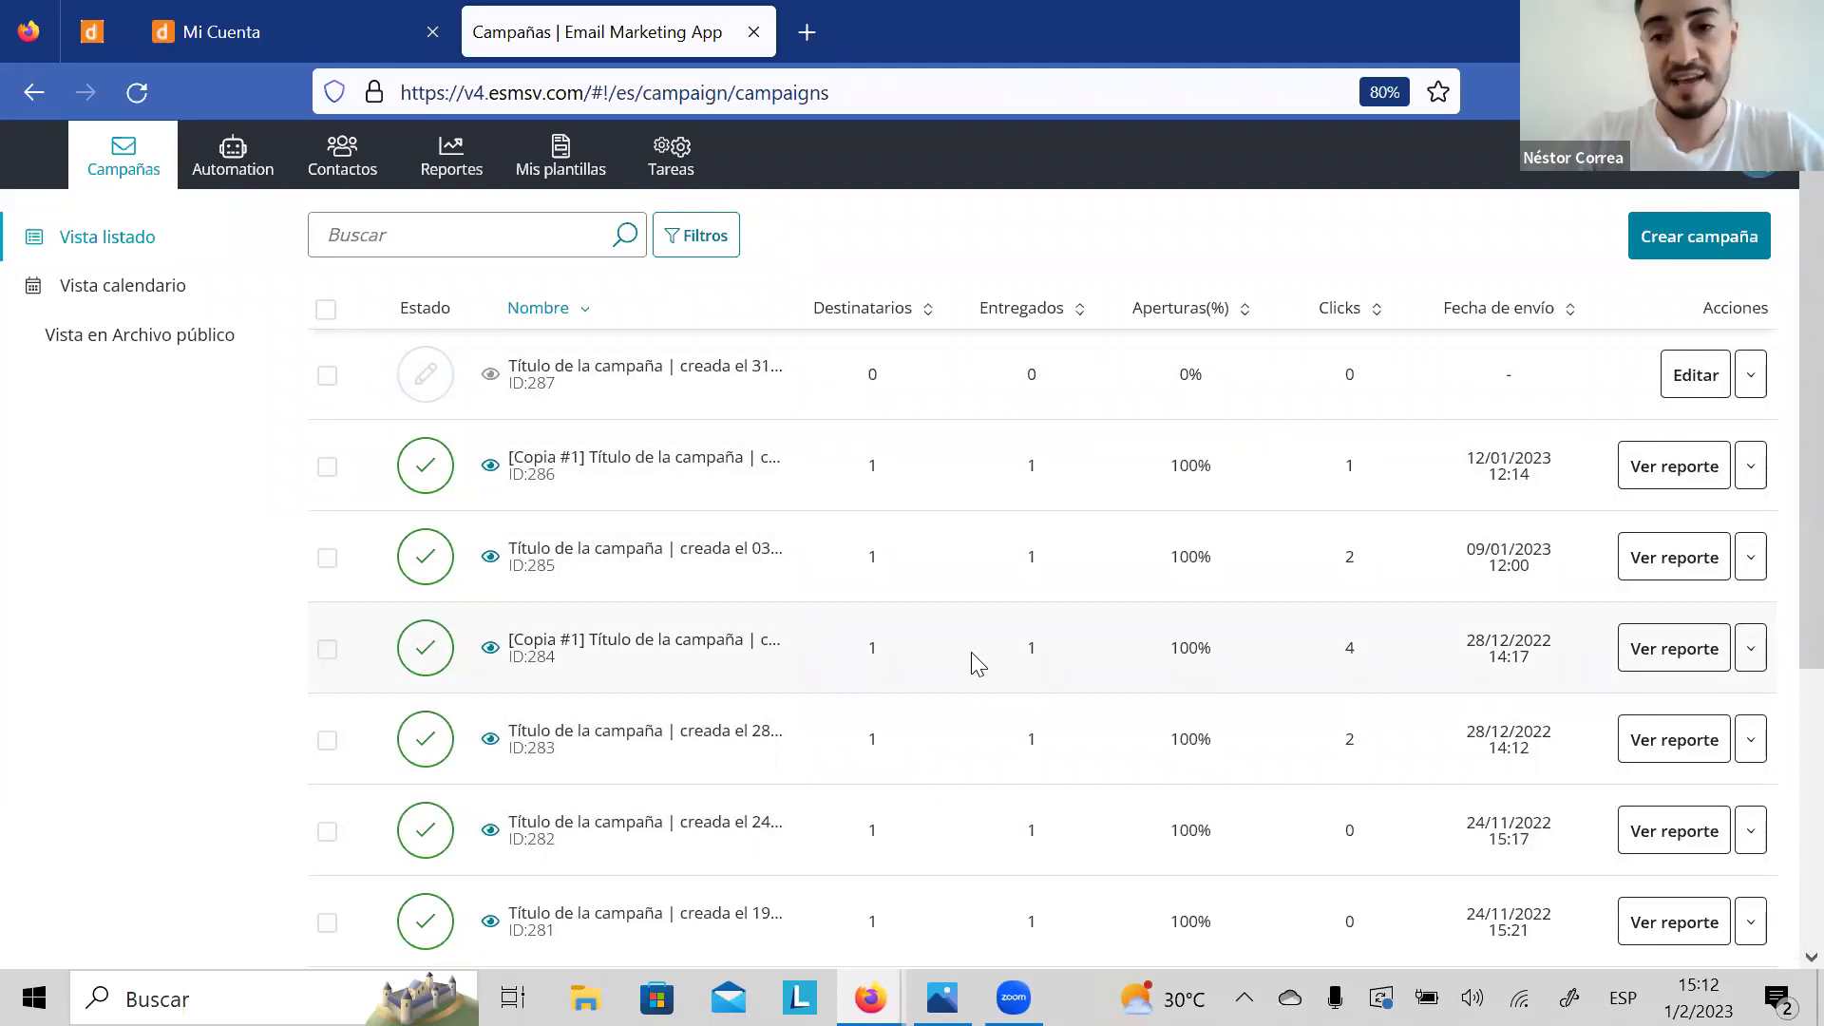
left_click(1750, 472)
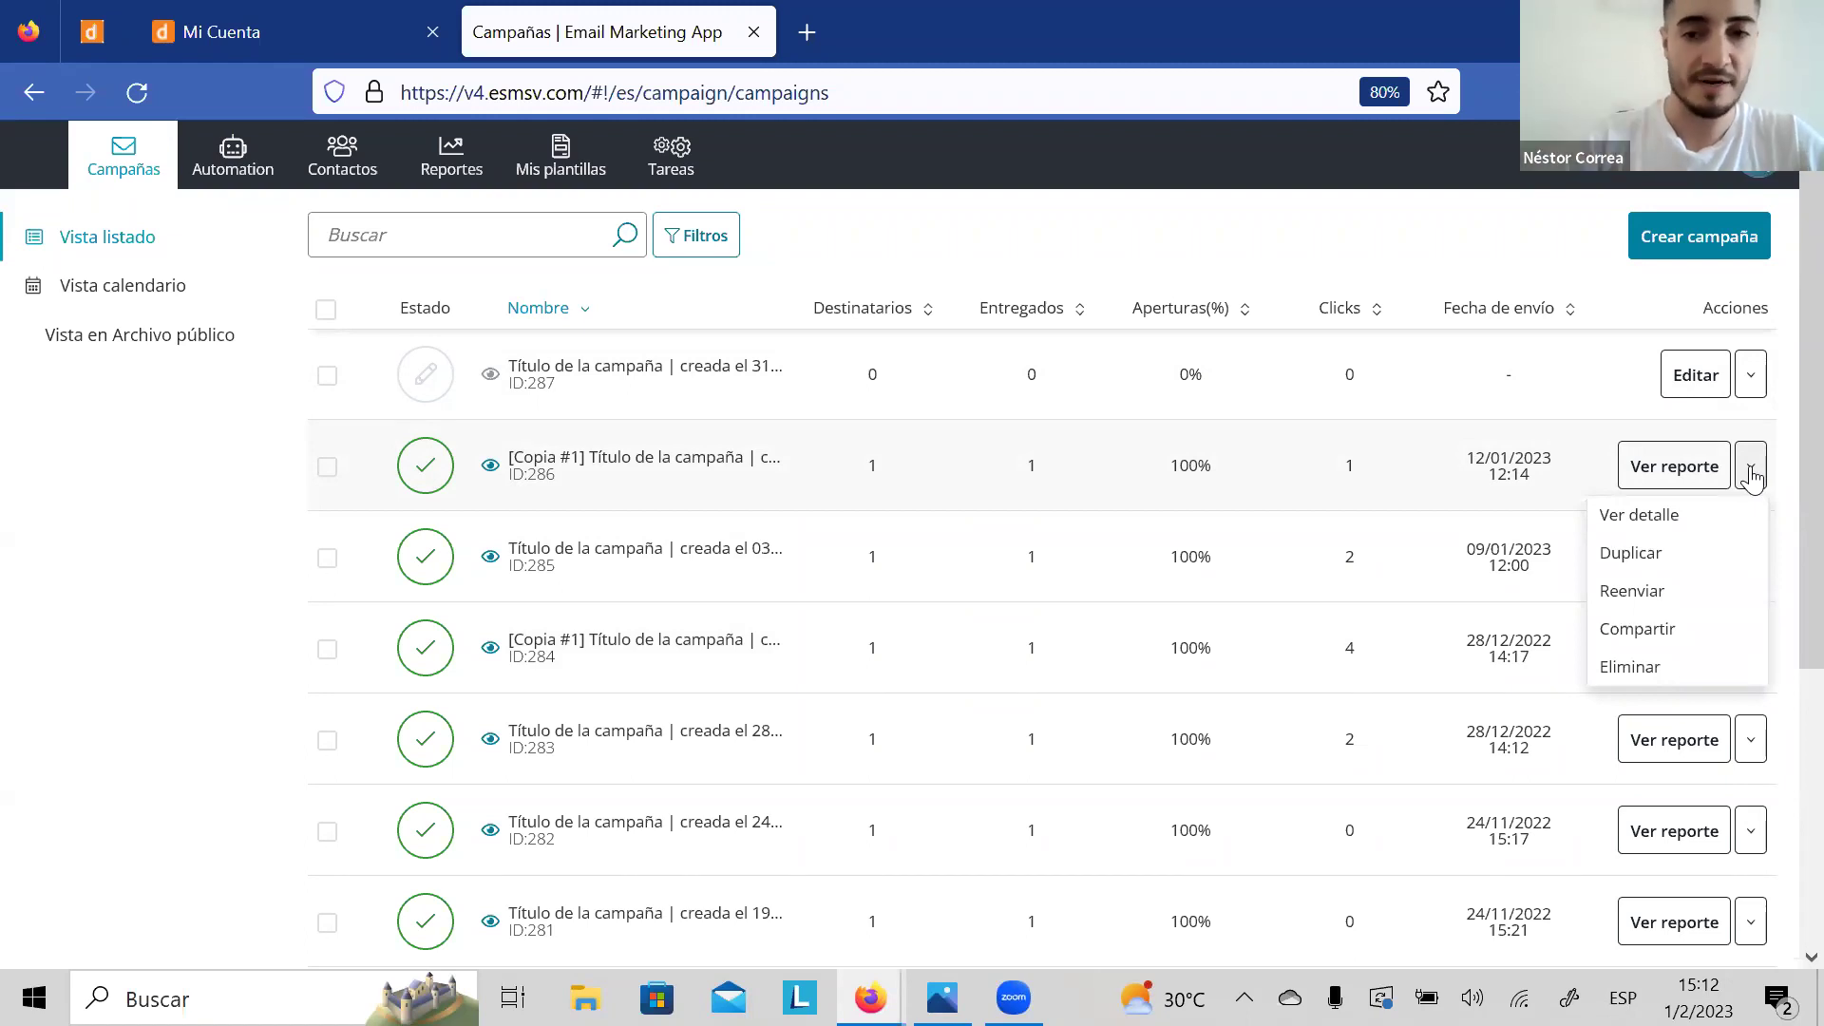
left_click(1330, 268)
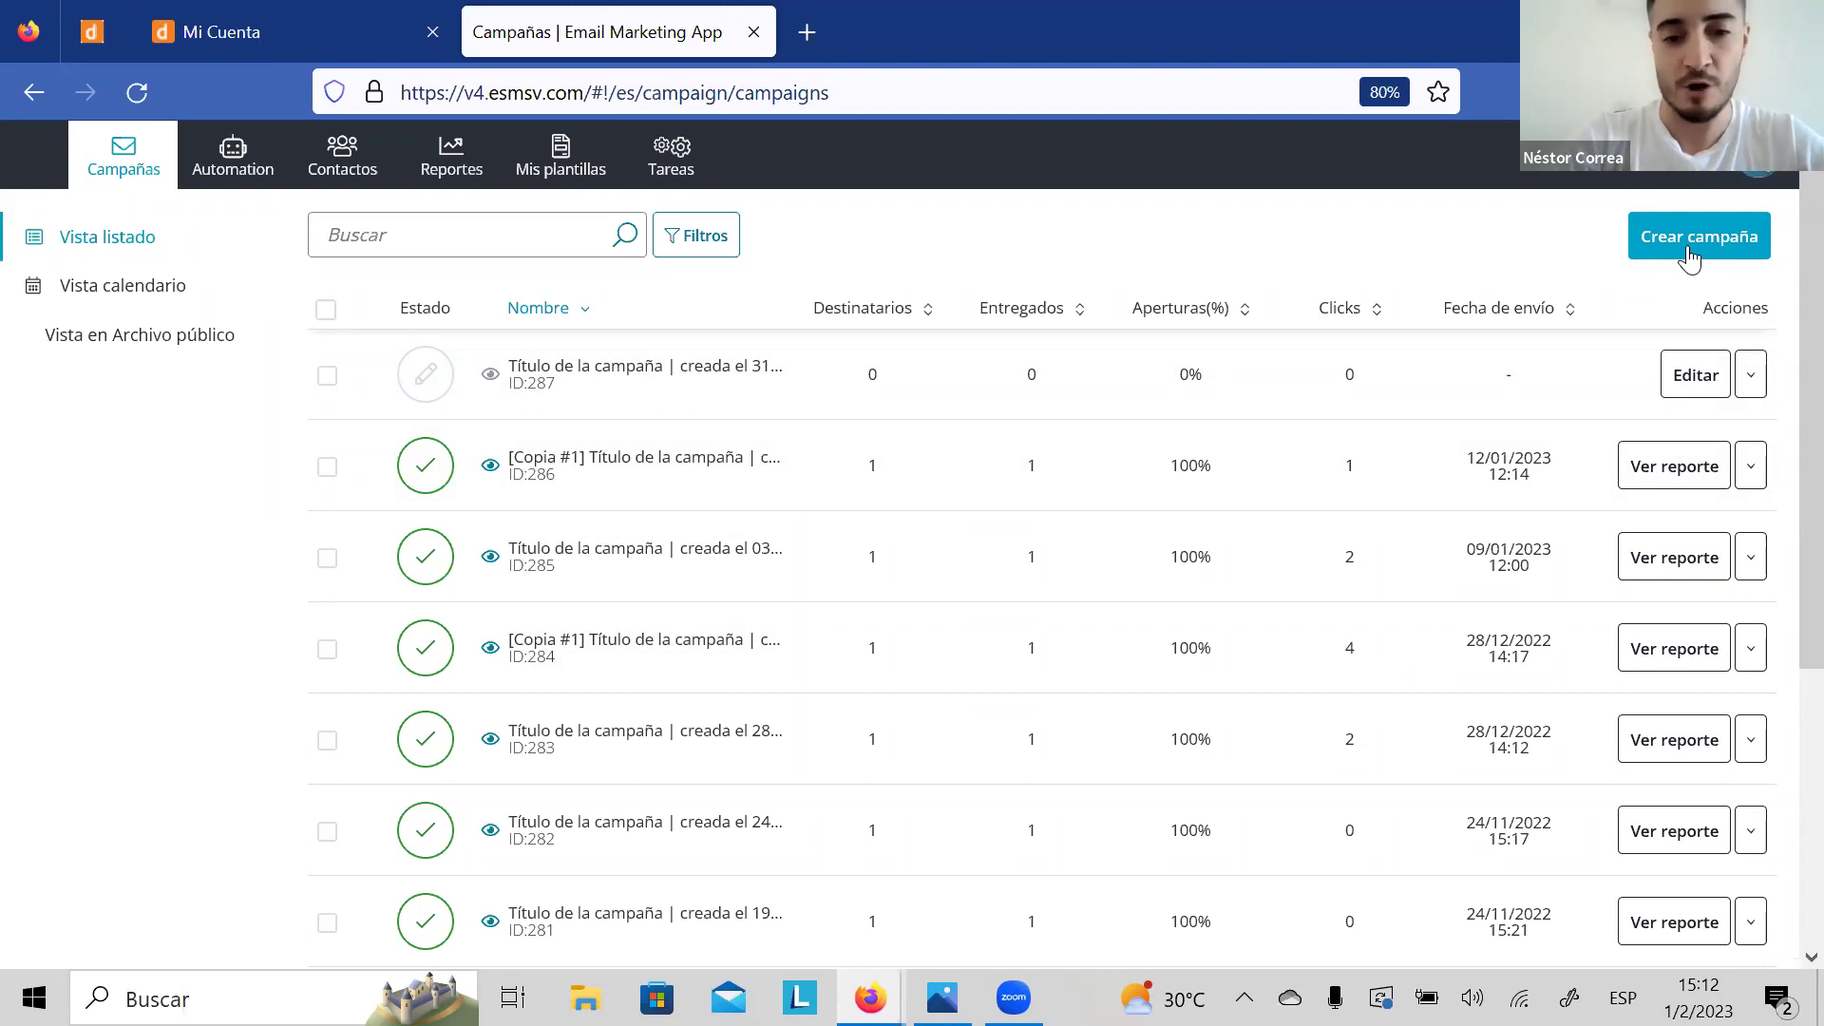
Step: Create a new campaign and rename its title to 'Taller de San Valentin'
left_click(1690, 257)
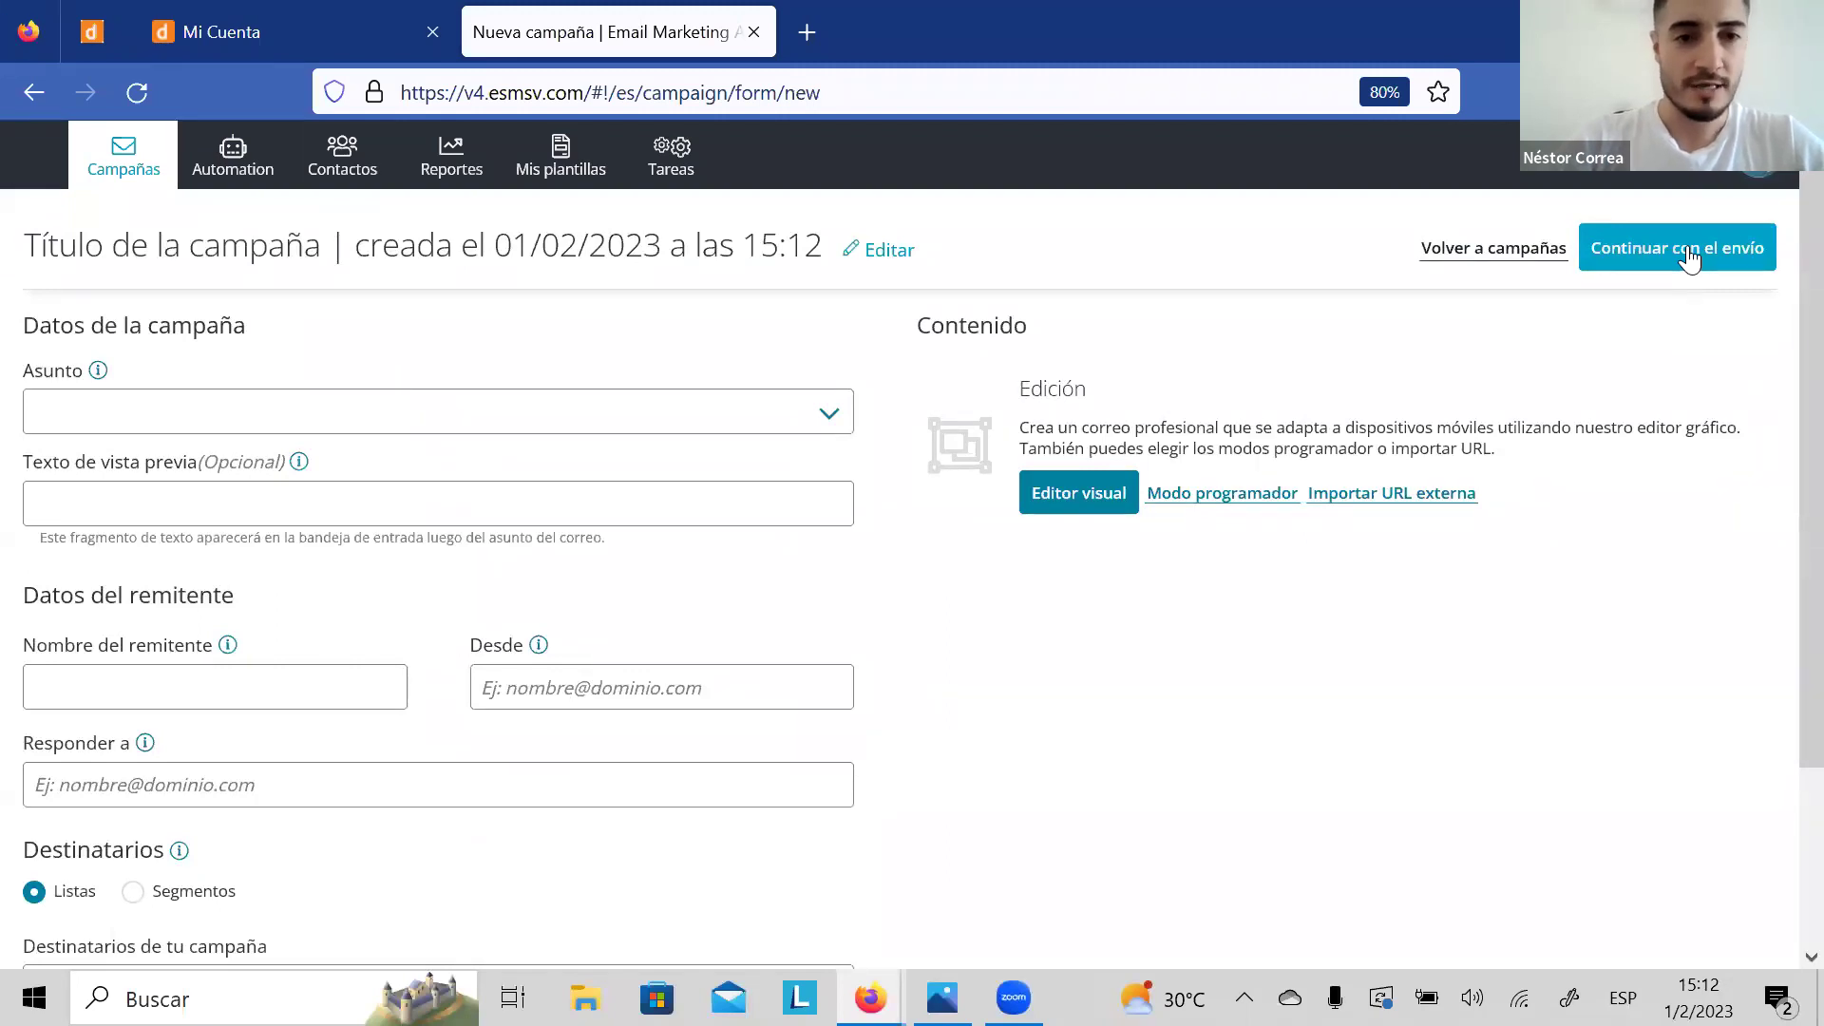
left_click(846, 248)
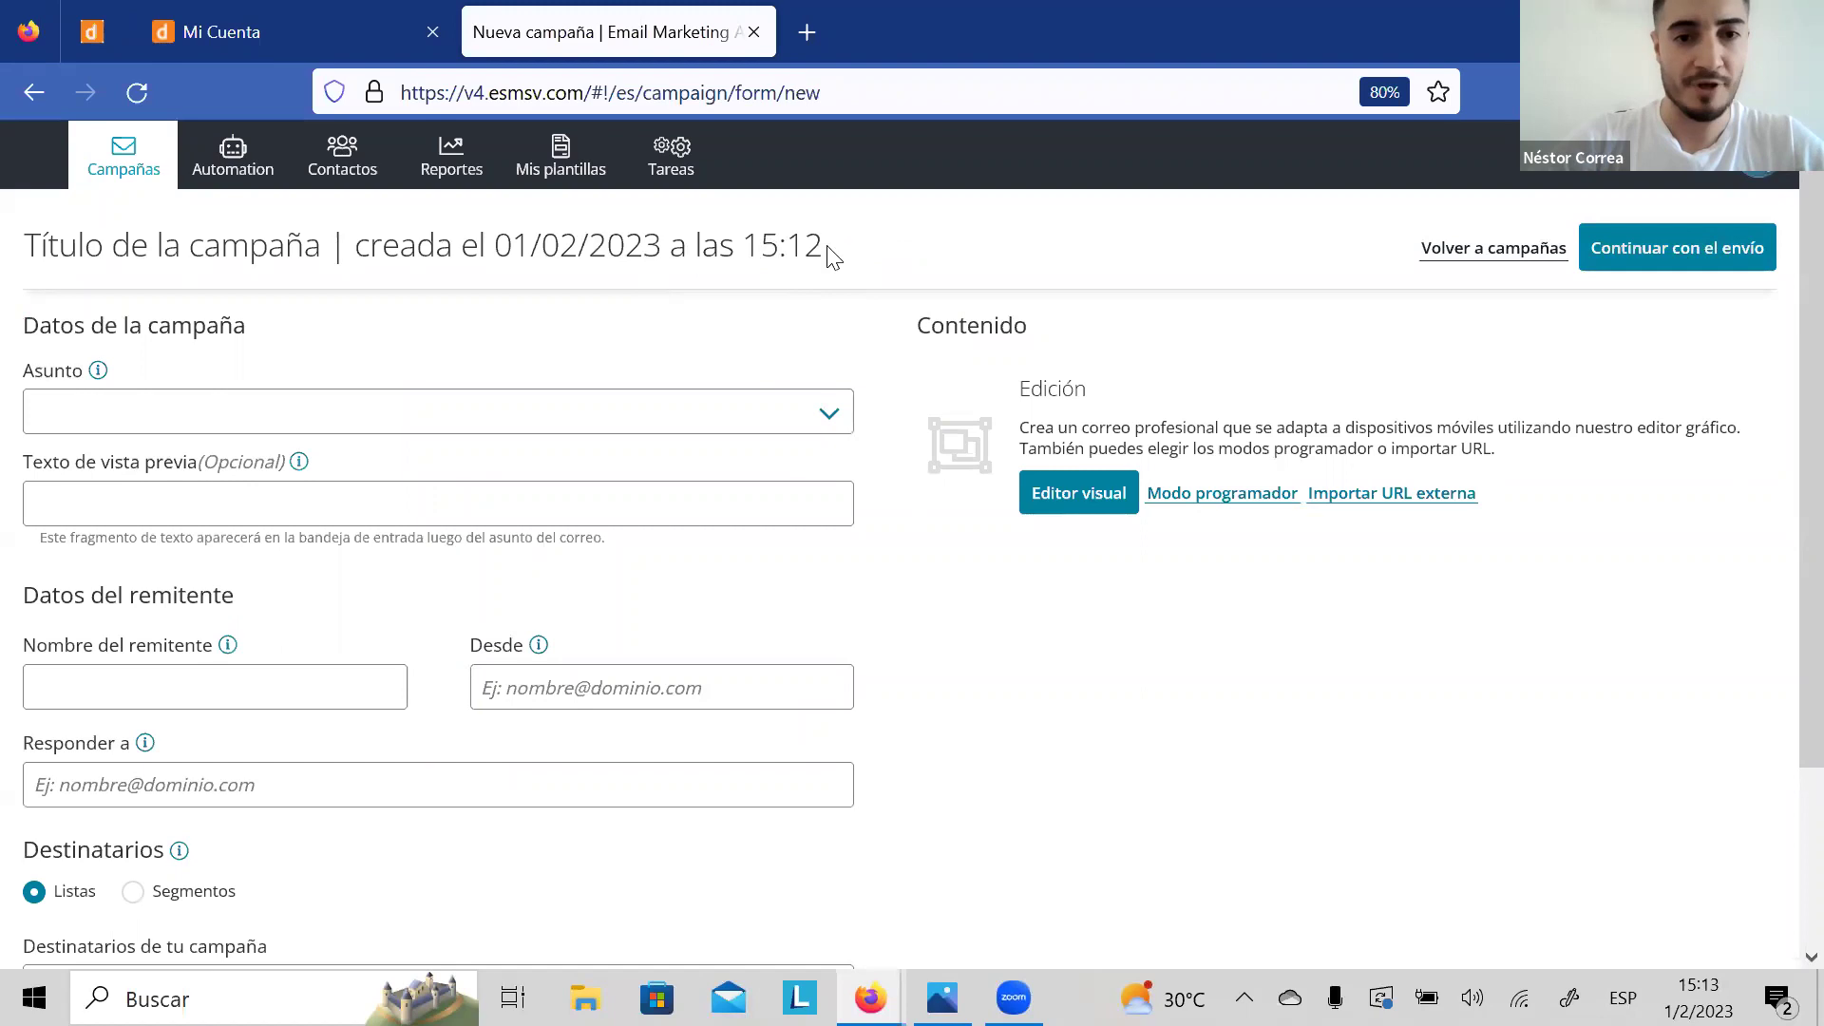
double_click(798, 247)
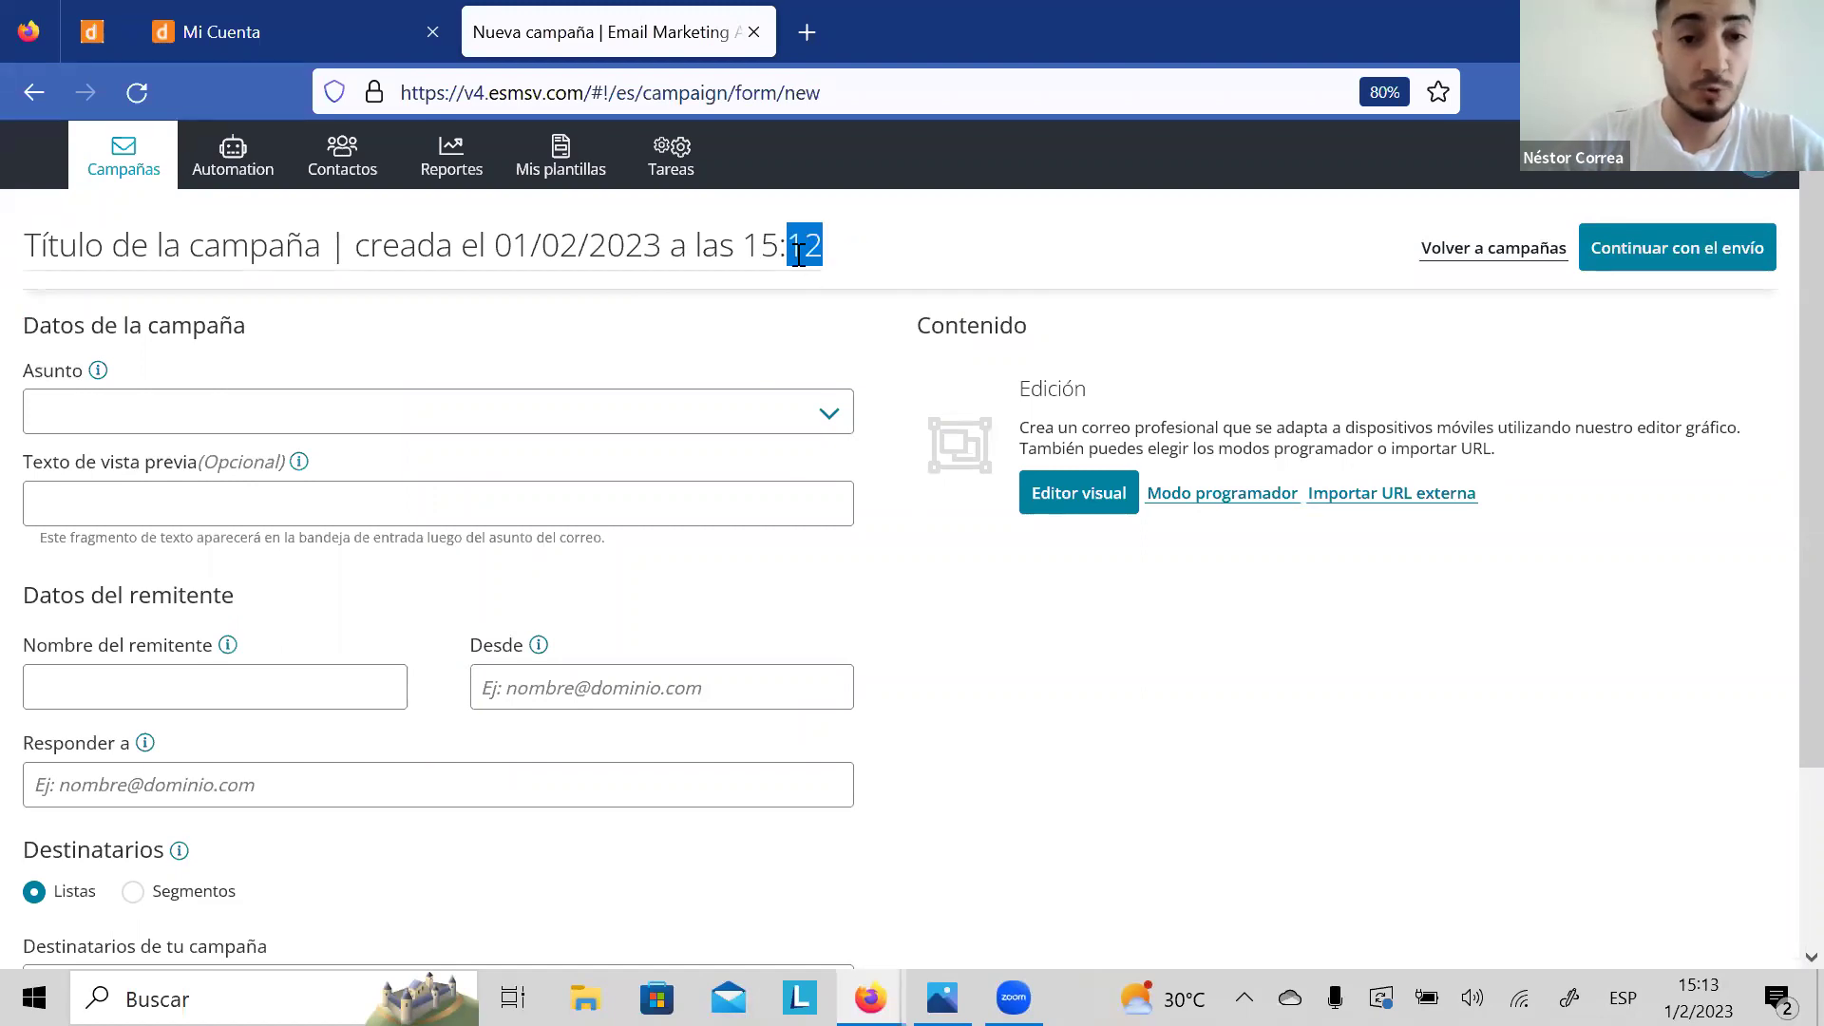
key("BackSpace")
key("BackSpace")
key("BackSpace")
key("BackSpace")
key("BackSpace")
key("BackSpace")
key("BackSpace")
key("BackSpace")
key("BackSpace")
key("BackSpace")
key("BackSpace")
key("BackSpace")
key("BackSpace")
key("BackSpace")
key("BackSpace")
key("BackSpace")
key("BackSpace")
key("BackSpace")
key("BackSpace")
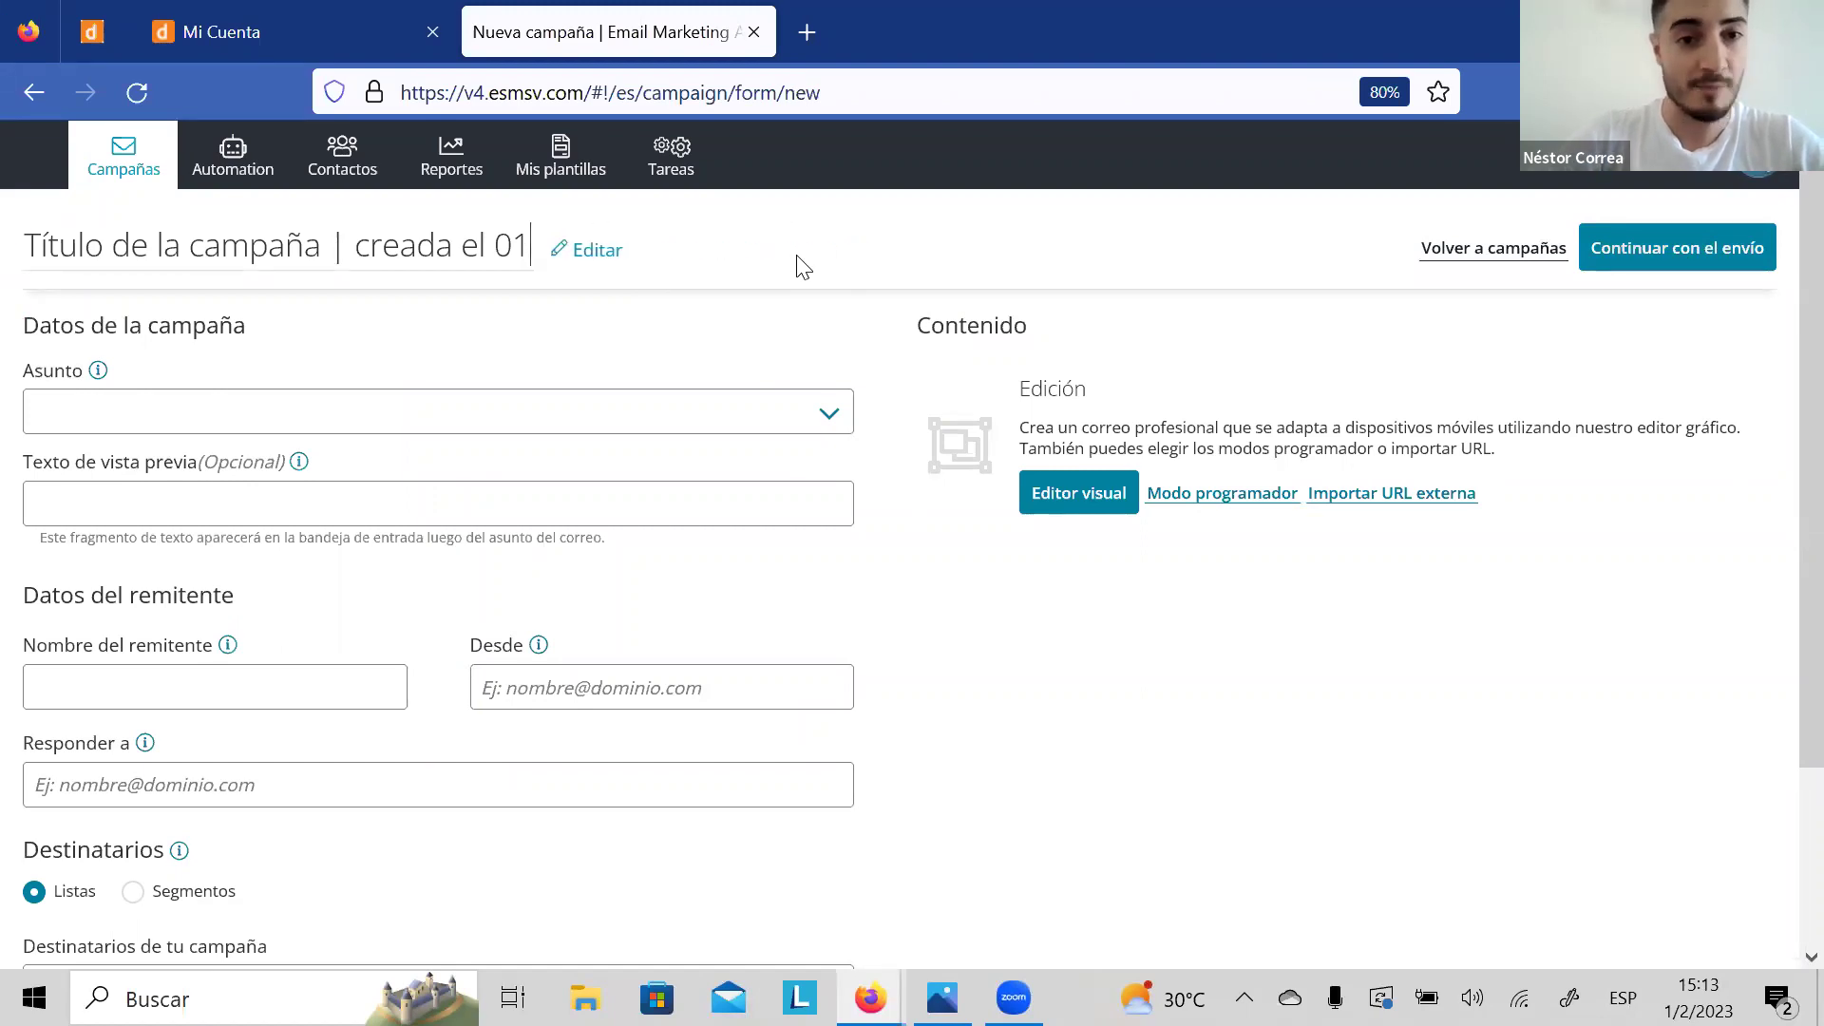
key("BackSpace")
key("BackSpace")
key("BackSpace")
key("BackSpace")
key("BackSpace")
key("BackSpace")
key("BackSpace")
key("BackSpace")
key("BackSpace")
key("BackSpace")
key("BackSpace")
key("BackSpace")
key("BackSpace")
key("BackSpace")
key("BackSpace")
key("BackSpace")
key("BackSpace")
key("BackSpace")
key("BackSpace")
key("BackSpace")
type("Taller de San ")
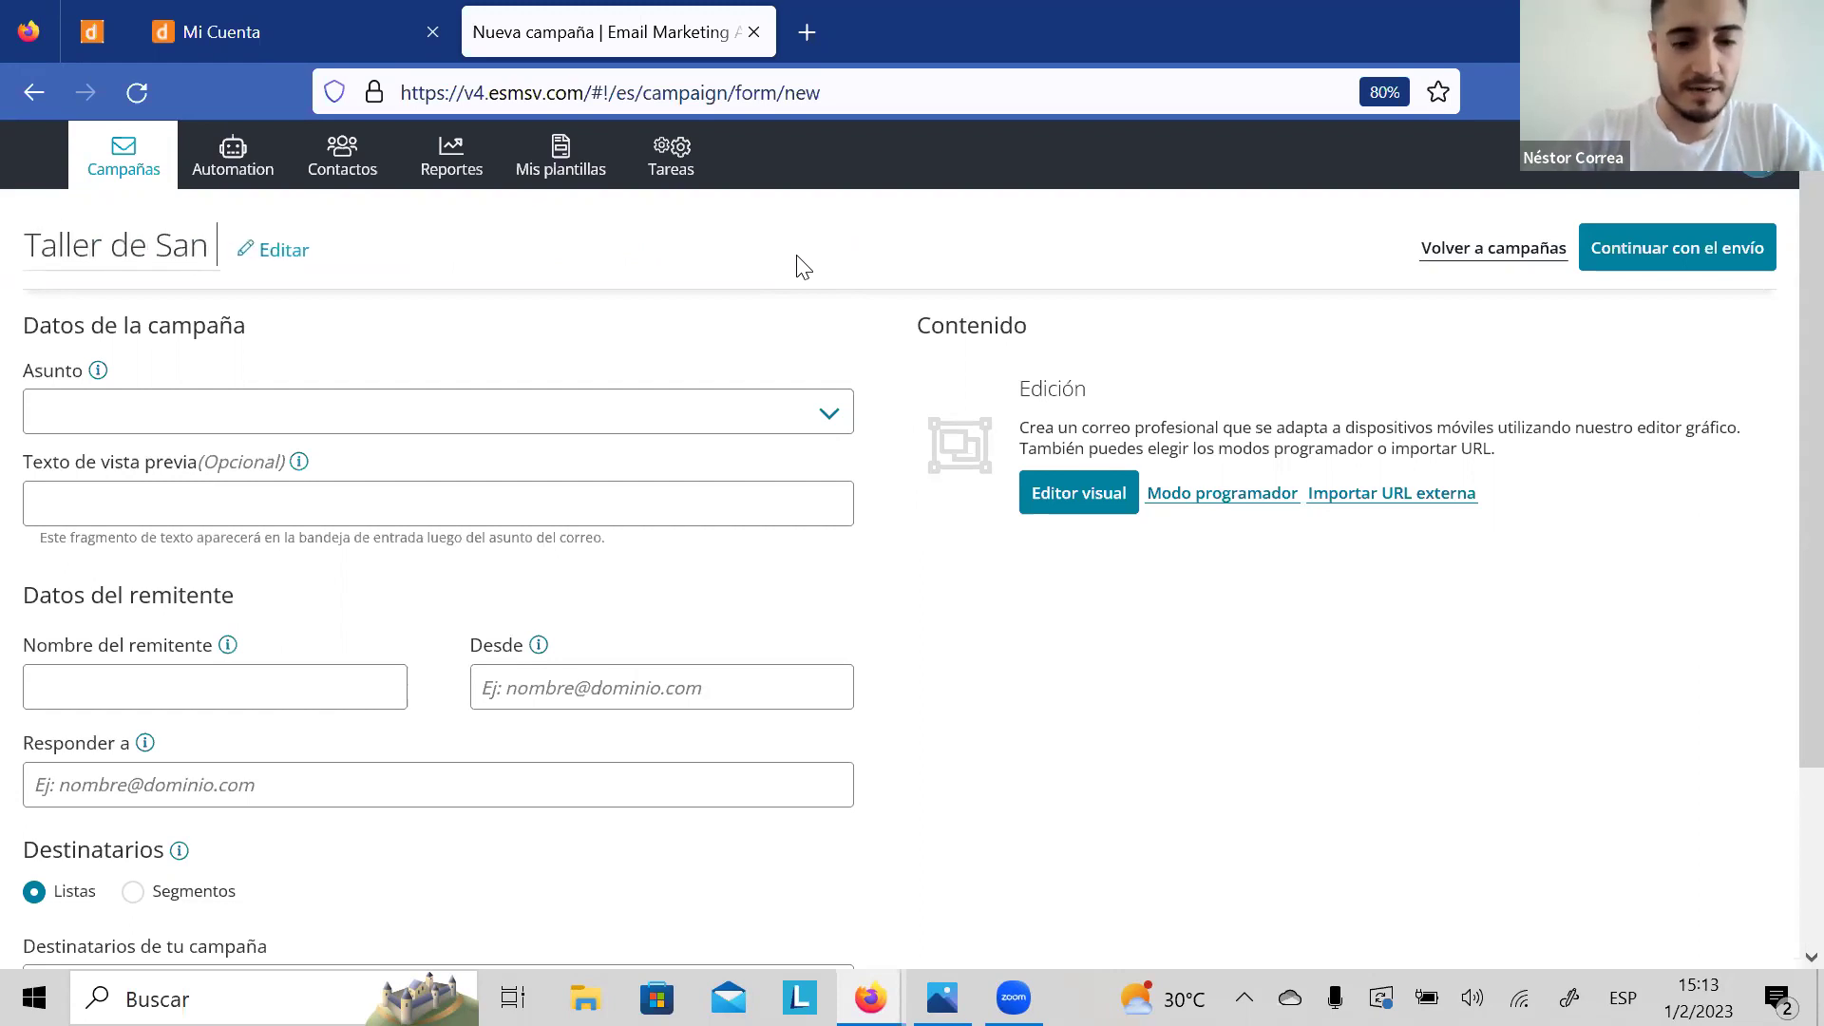
type("Valentin")
left_click(456, 339)
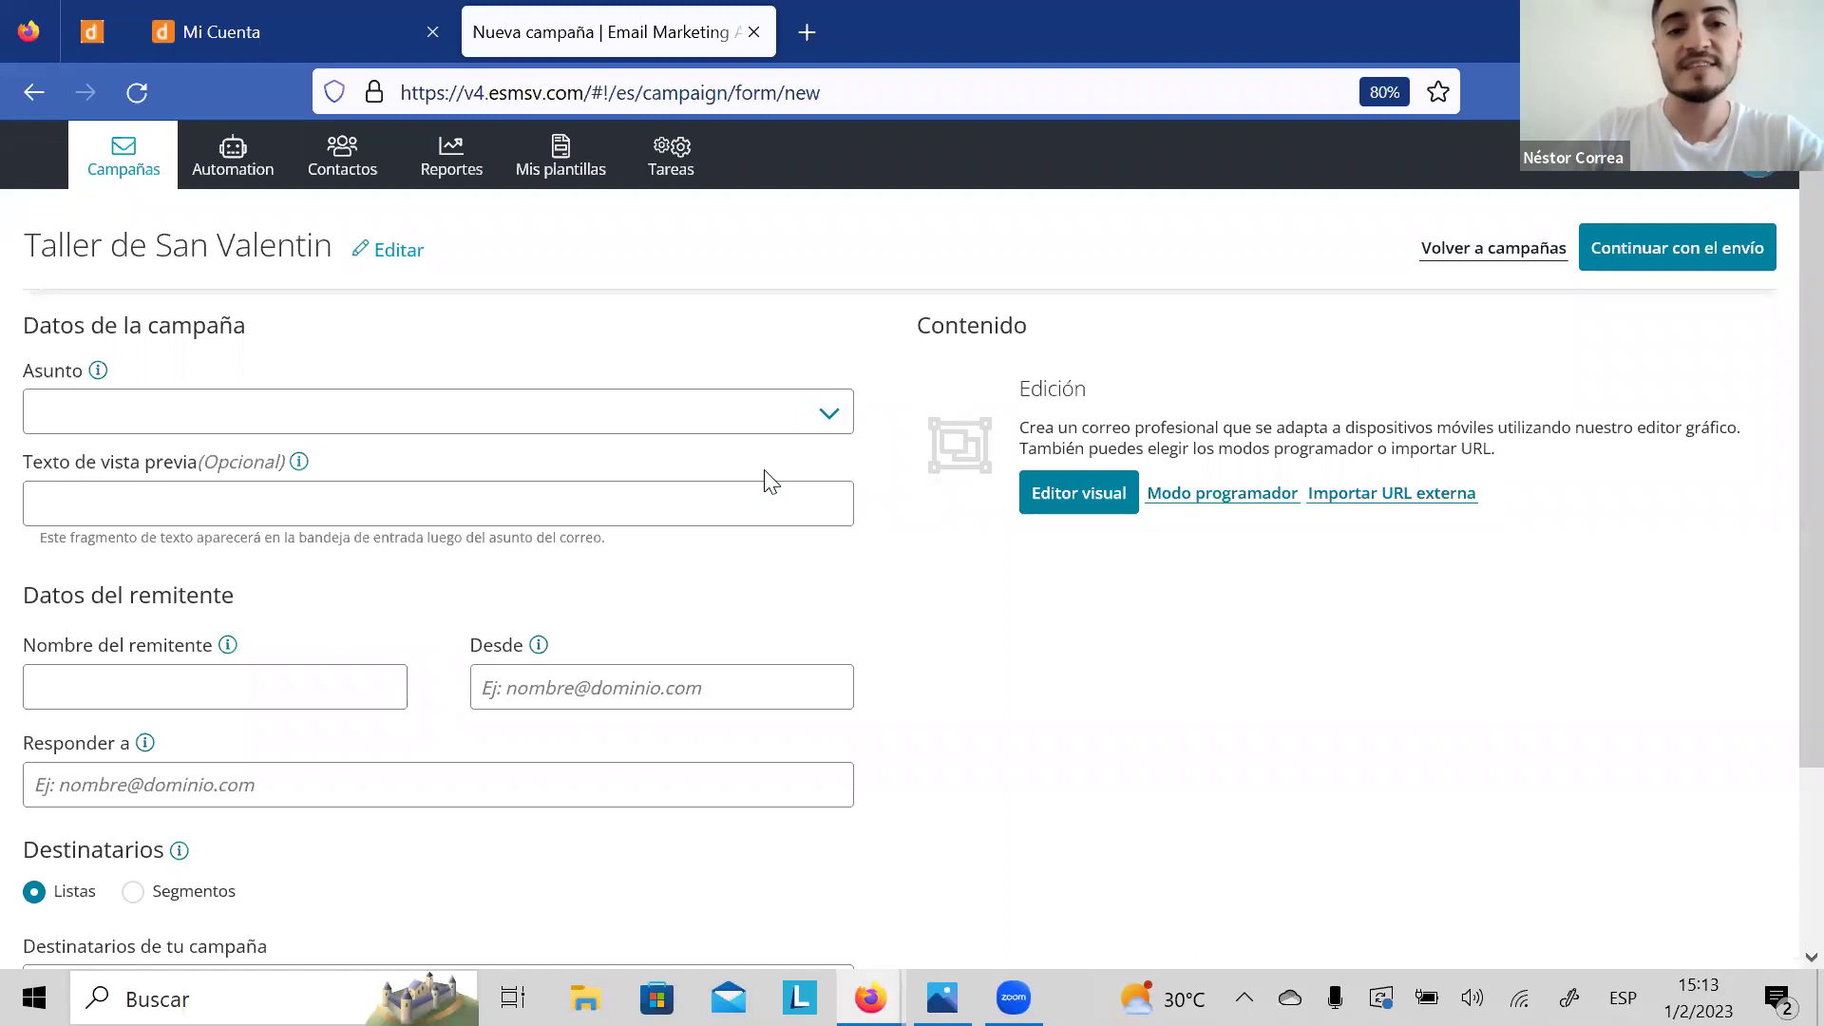
left_click(98, 372)
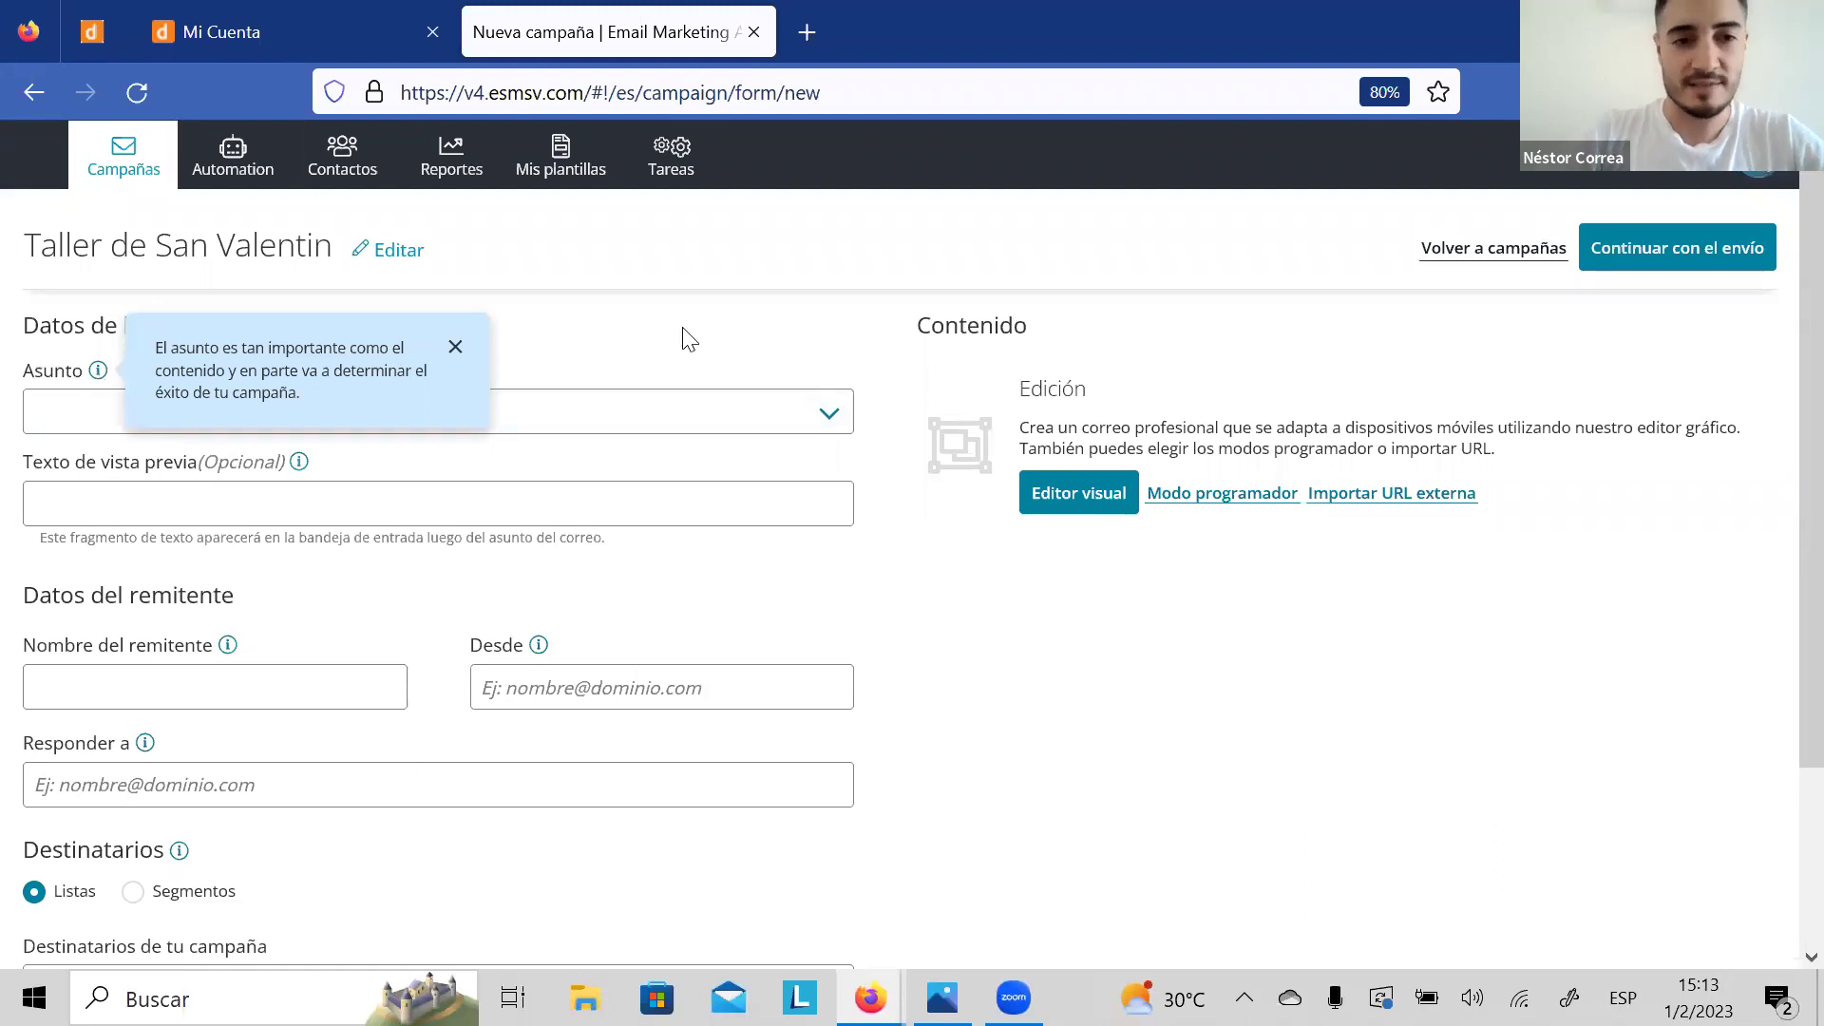
left_click(456, 348)
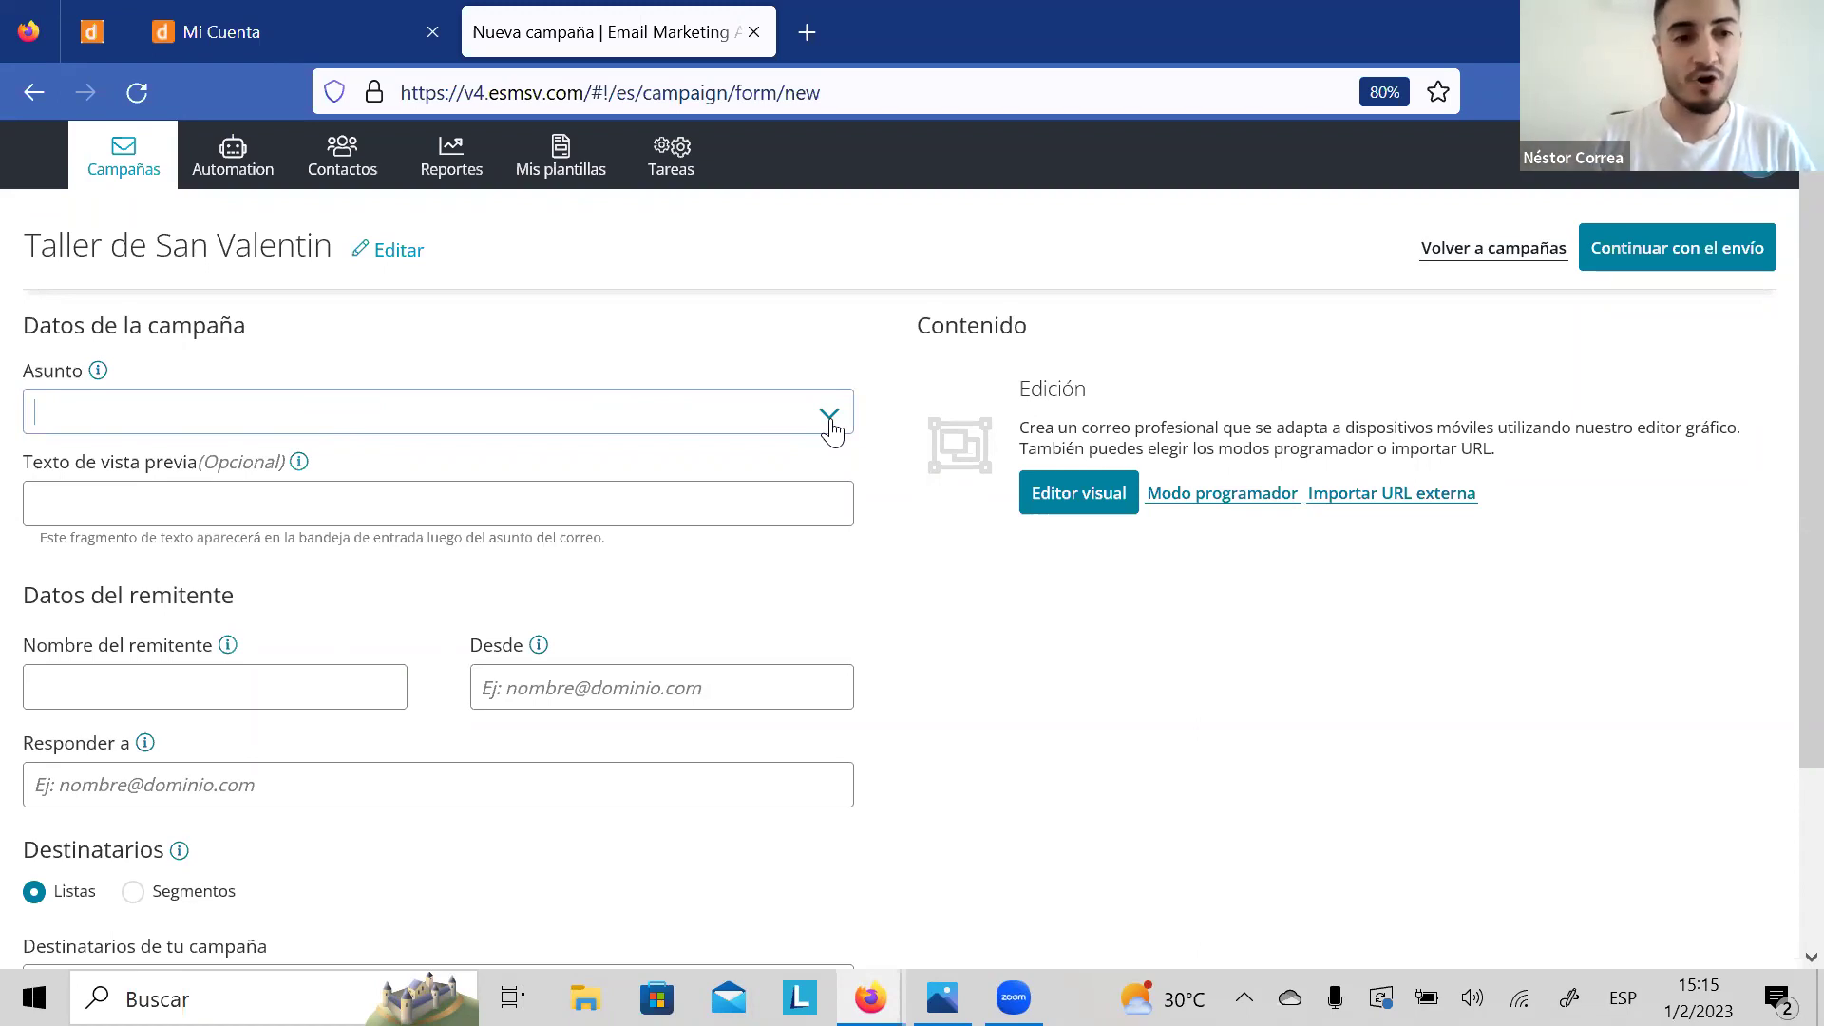
Step: Enter 'Hola' as the subject and browse its Personalización and Emojis options
type("Hola")
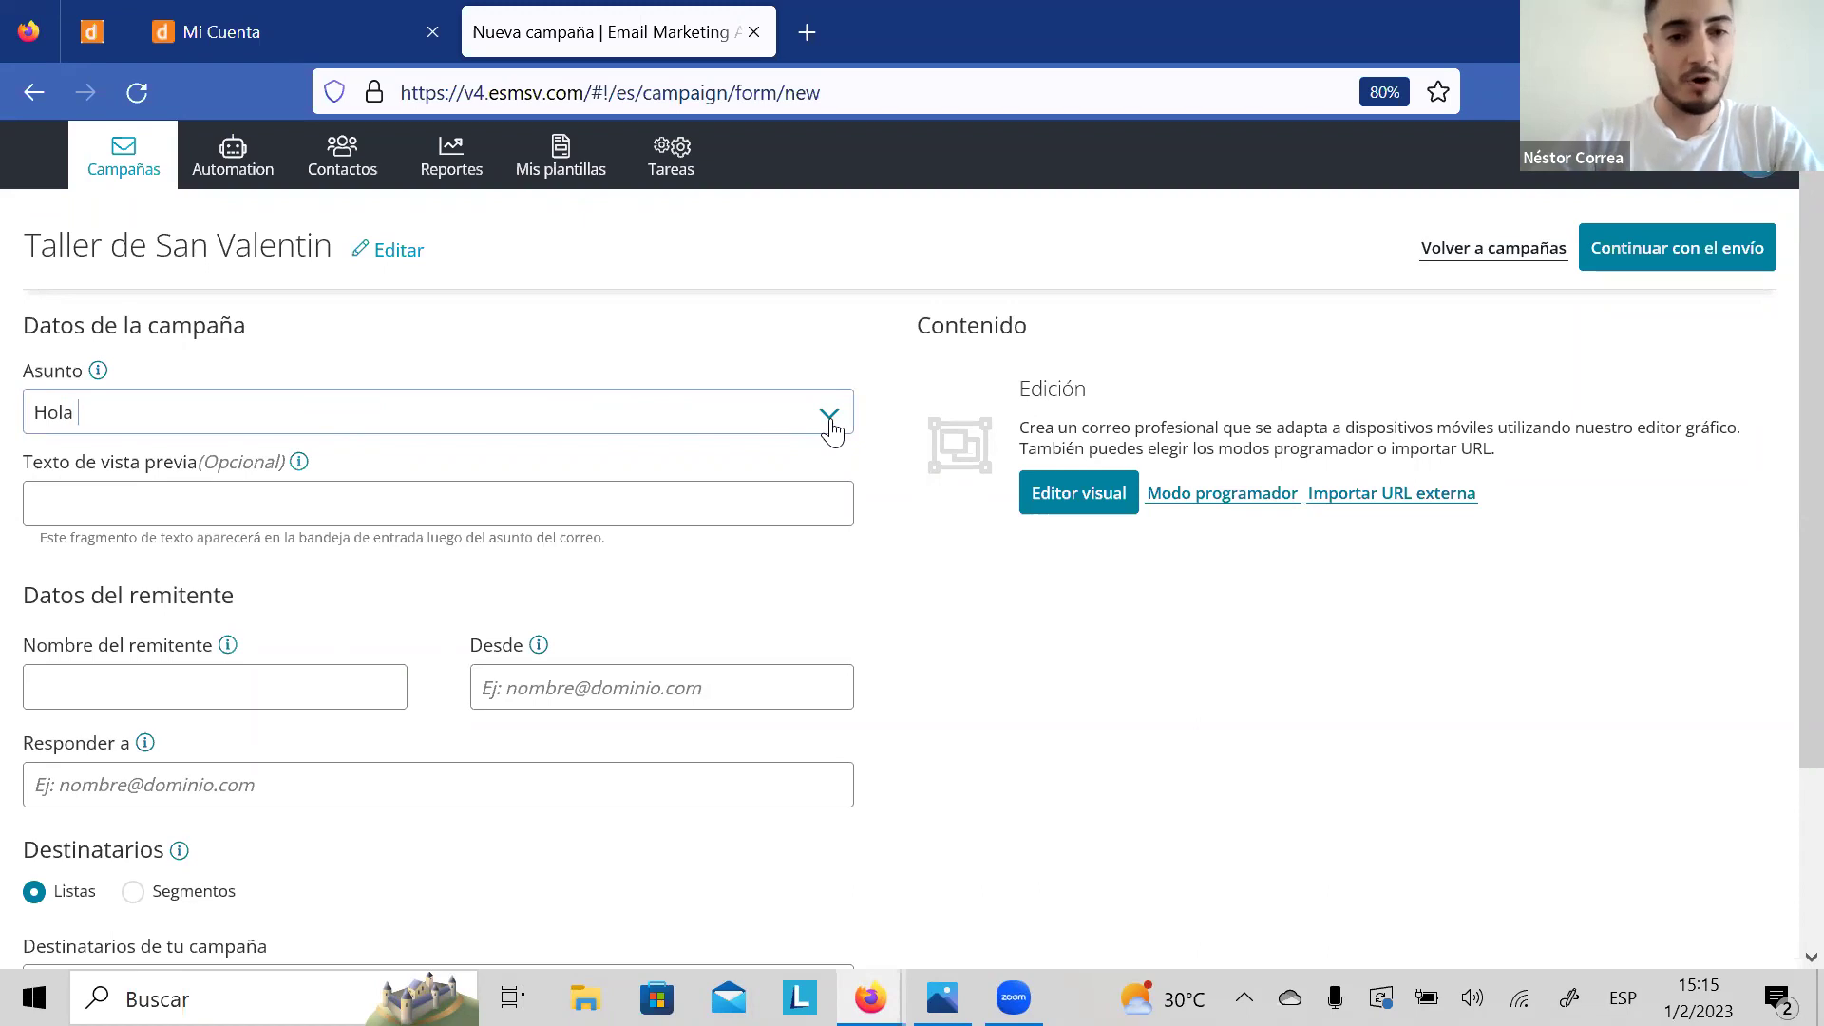
left_click(830, 424)
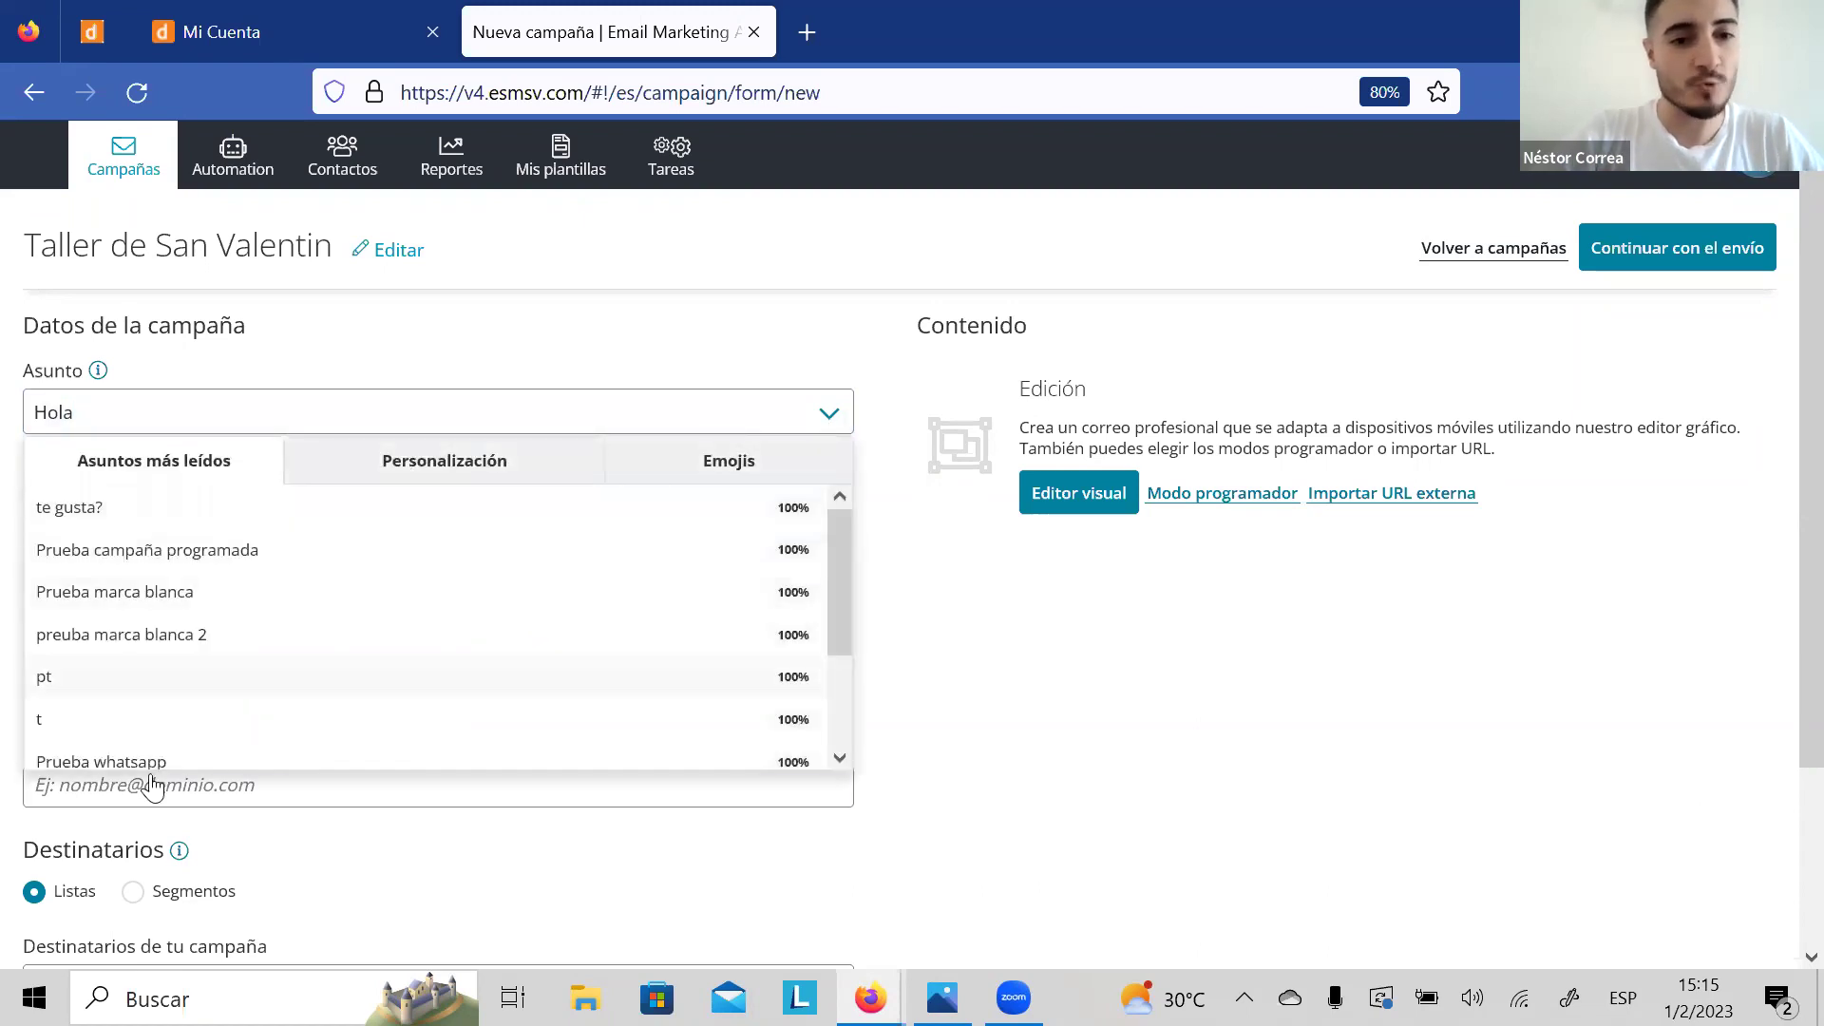
left_click(345, 465)
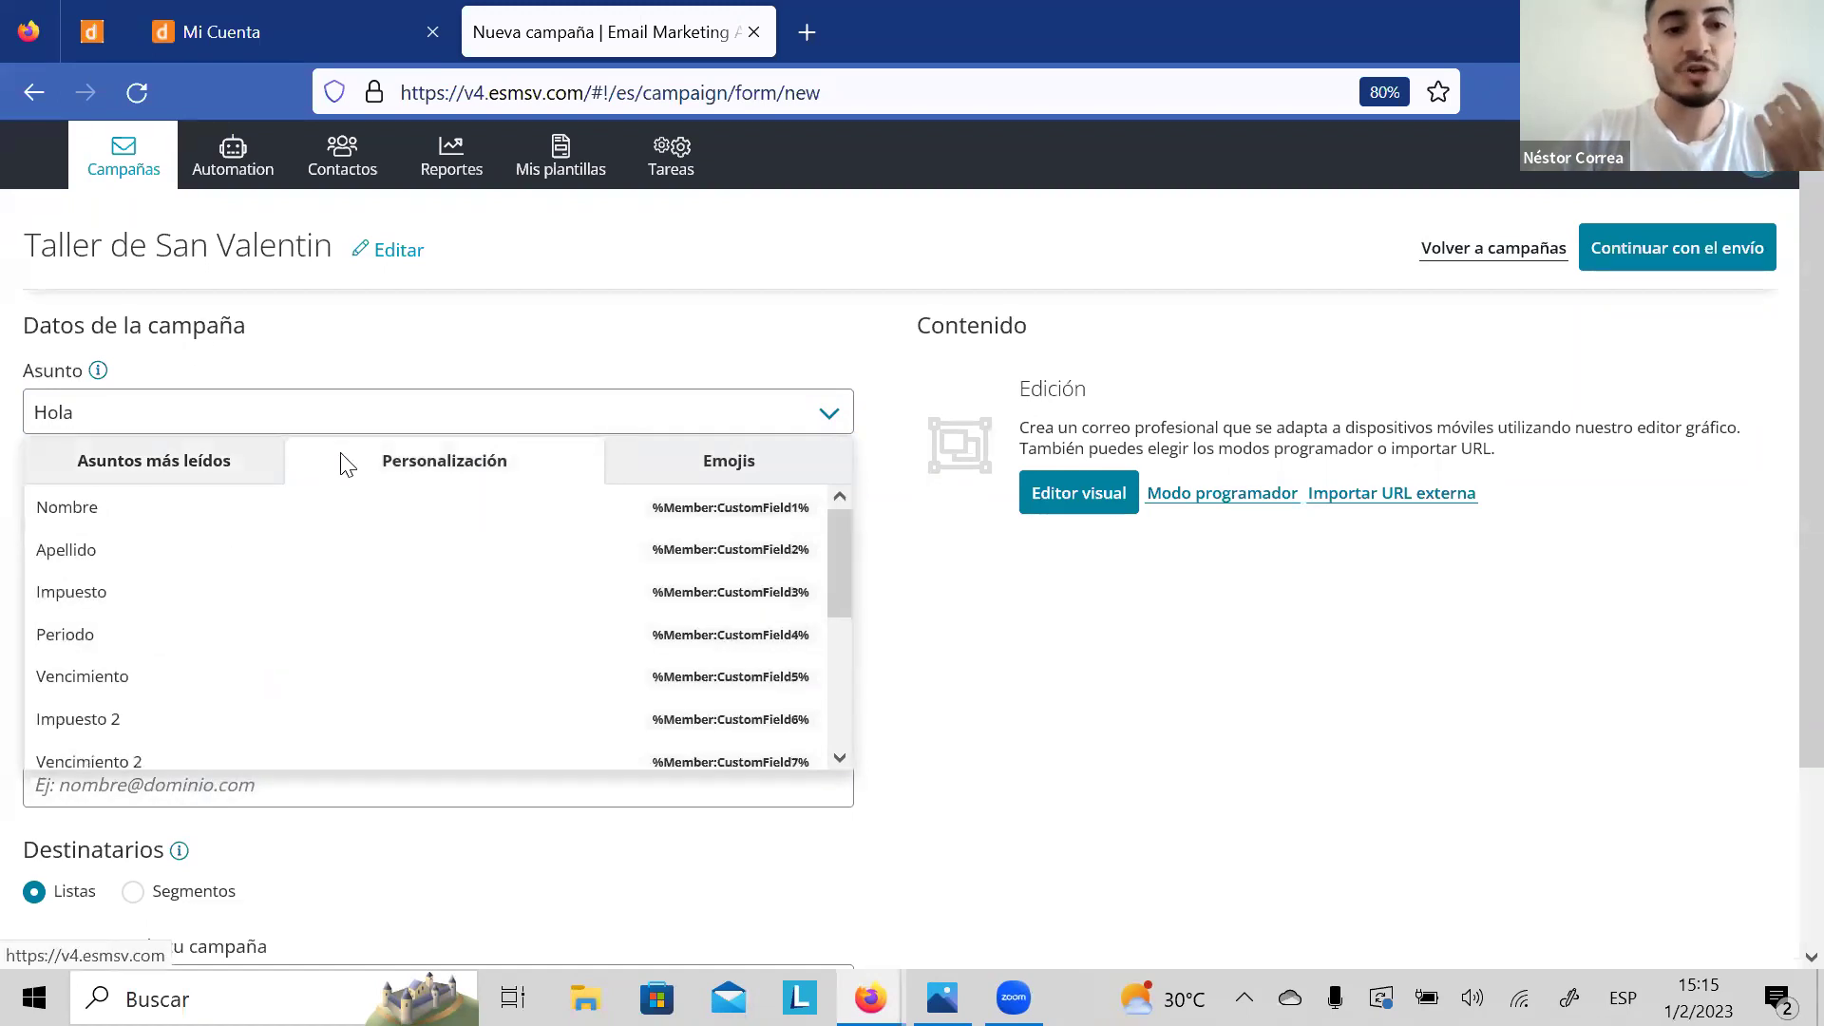
left_click(760, 475)
left_click(538, 478)
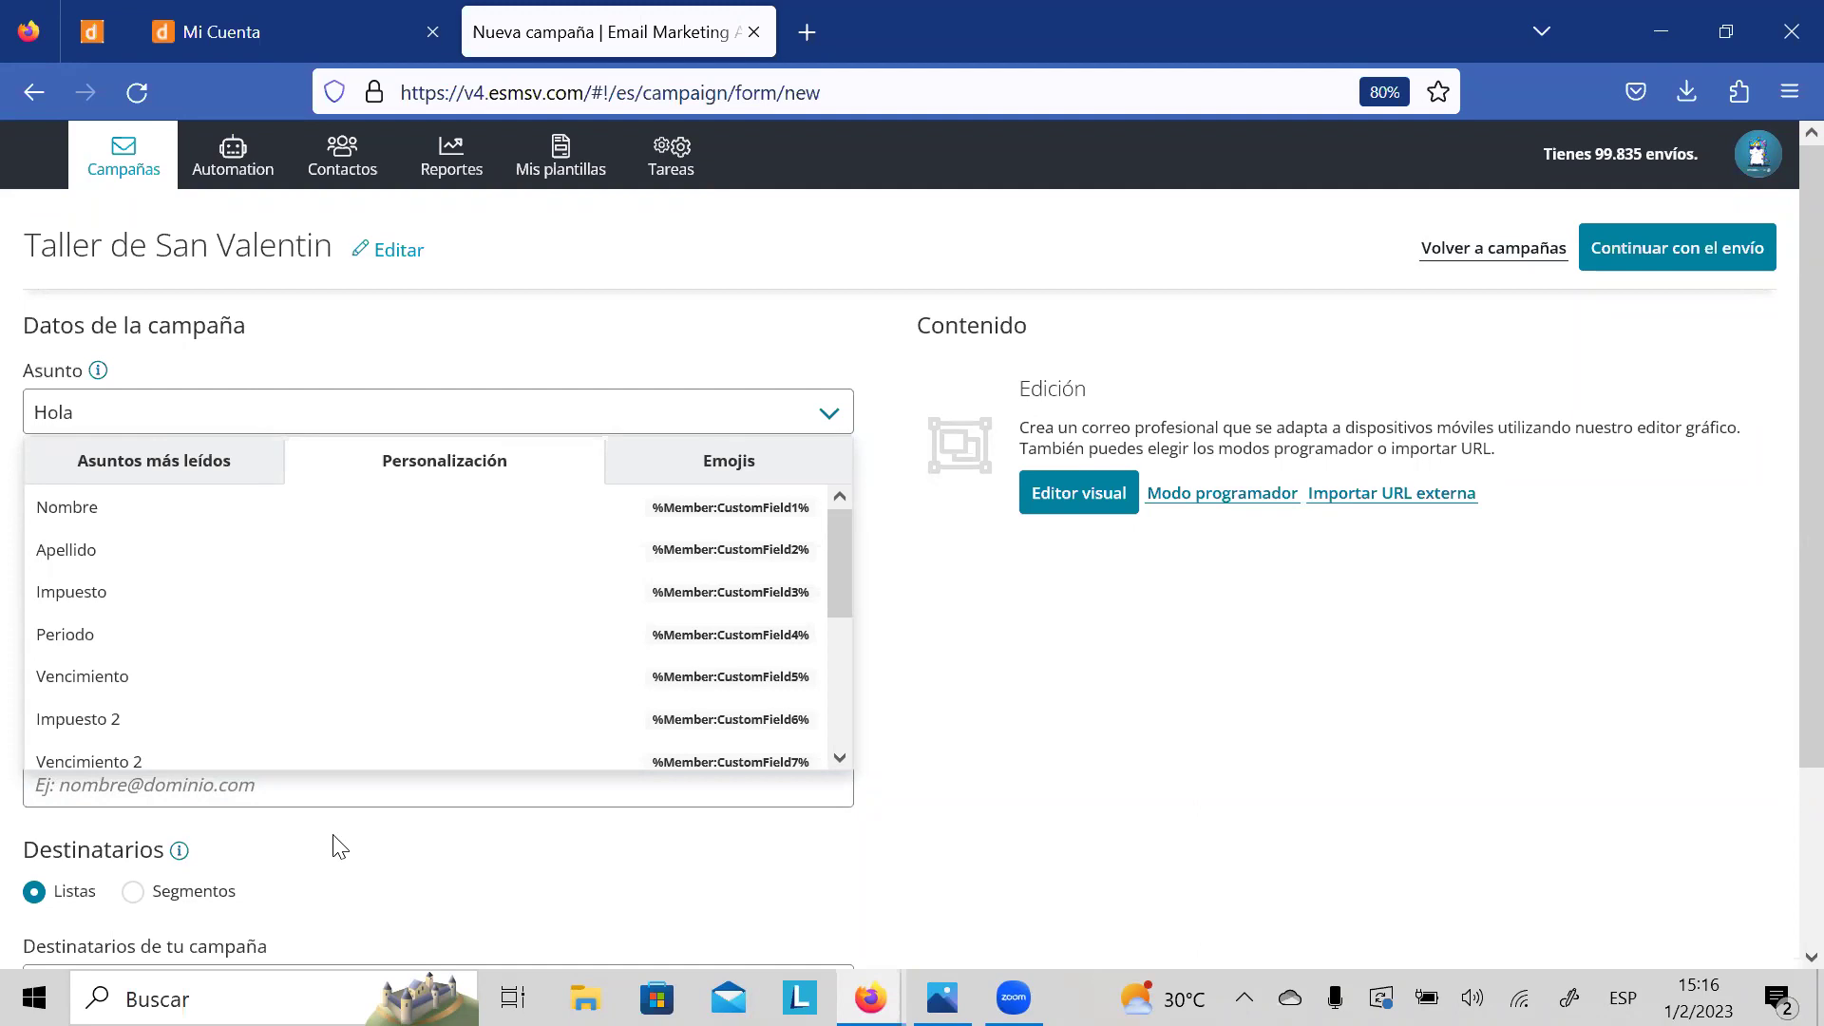
key("XF86AudioRaiseVolume")
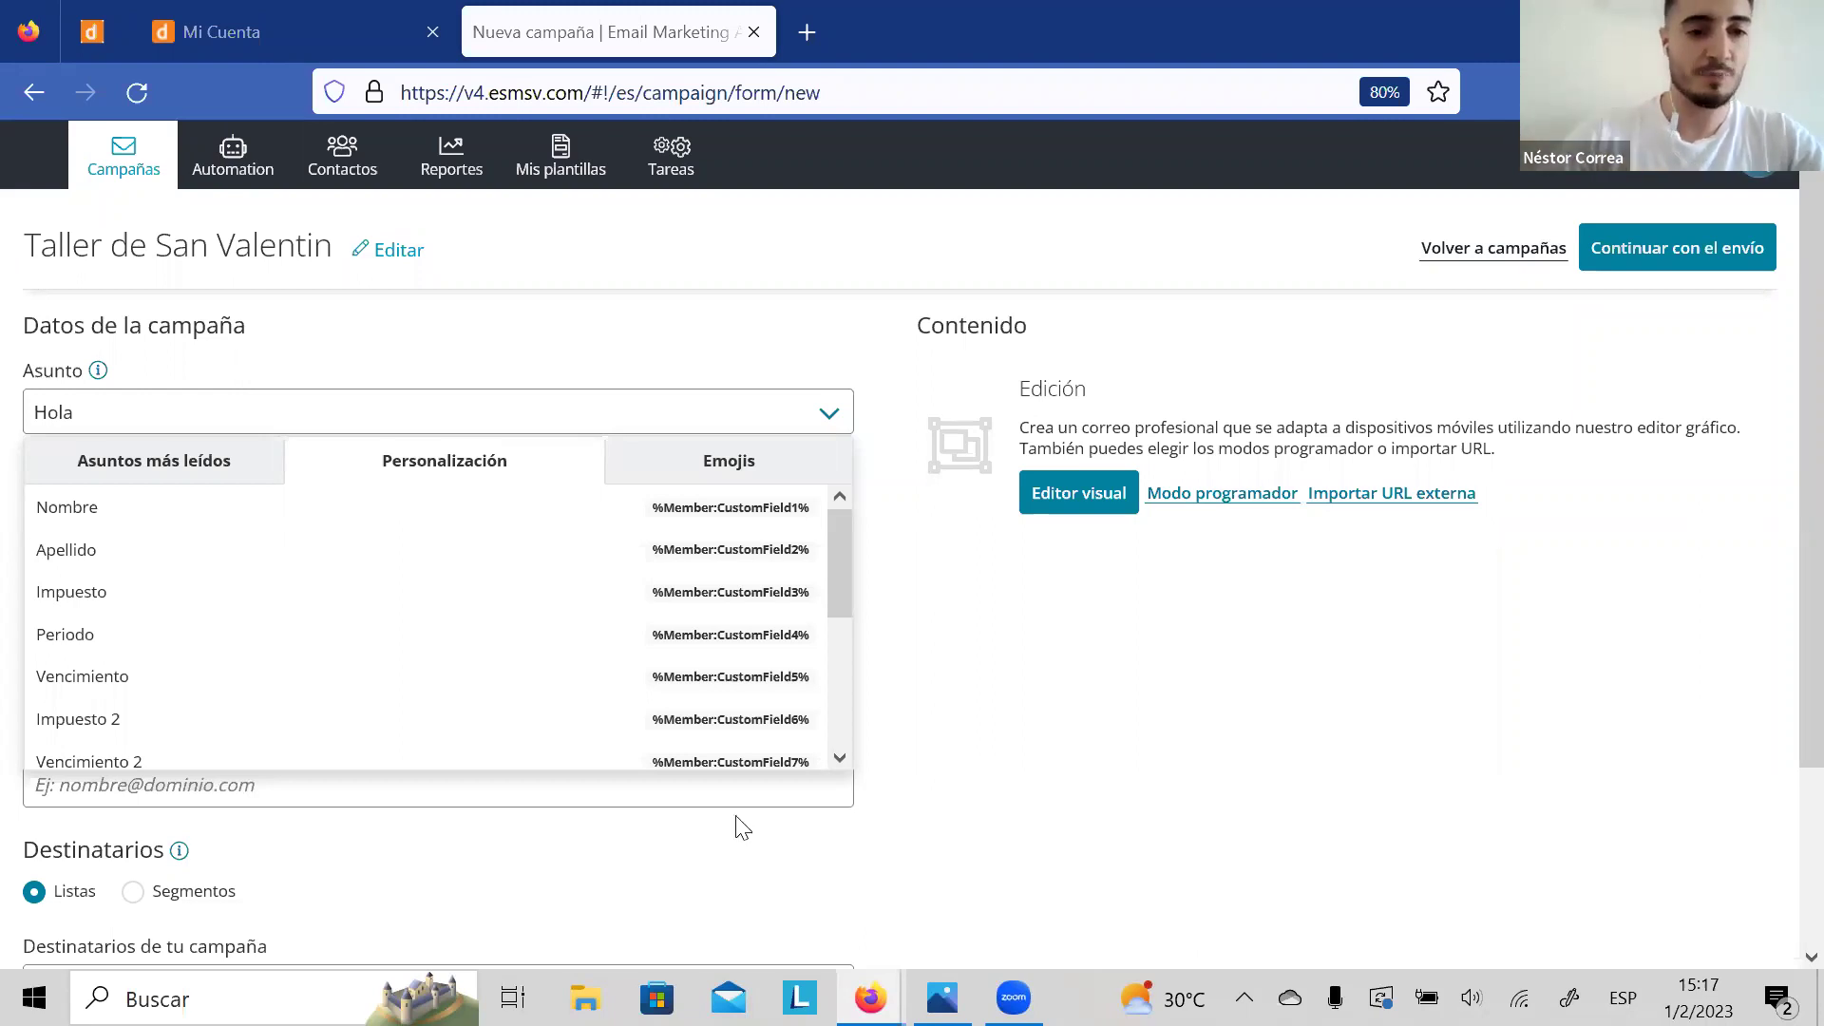
left_click_drag(832, 553, 849, 528)
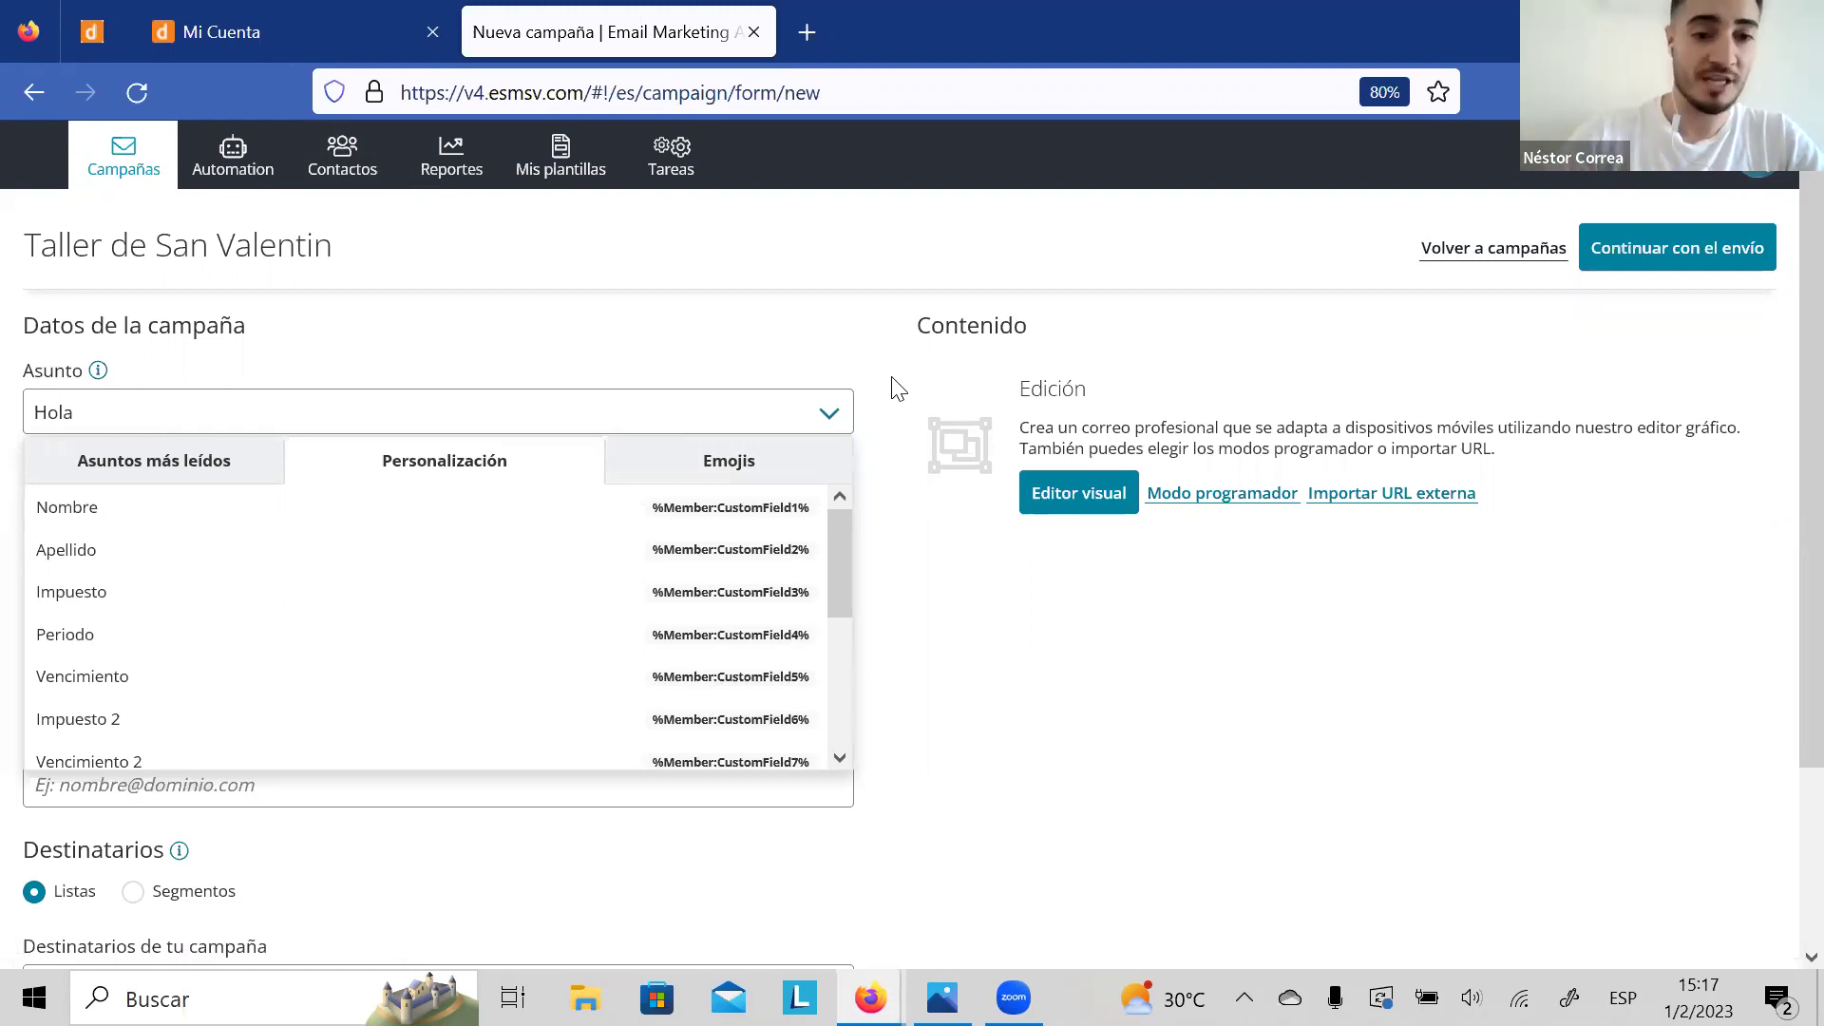
Step: Insert %Member:CustomField1% after Hola and add 'tenemos un regalo de san valentin para vos'
left_click(456, 519)
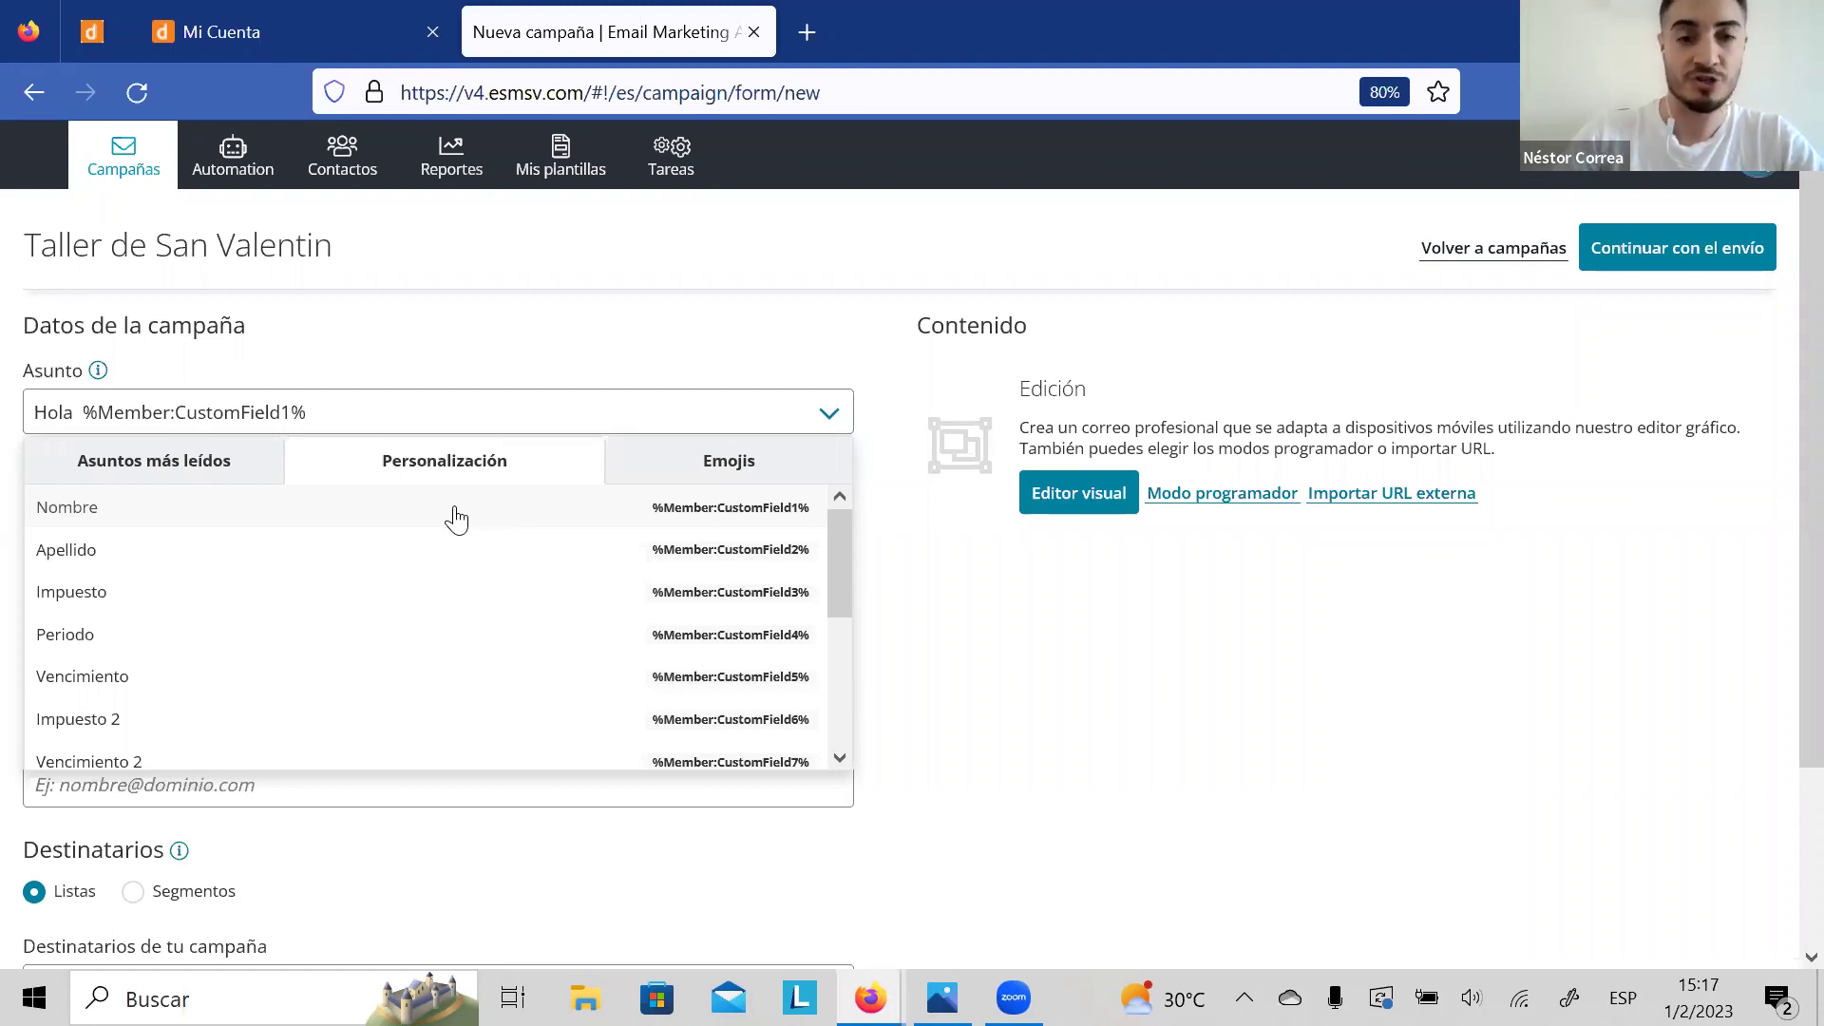
left_click_drag(845, 568, 840, 659)
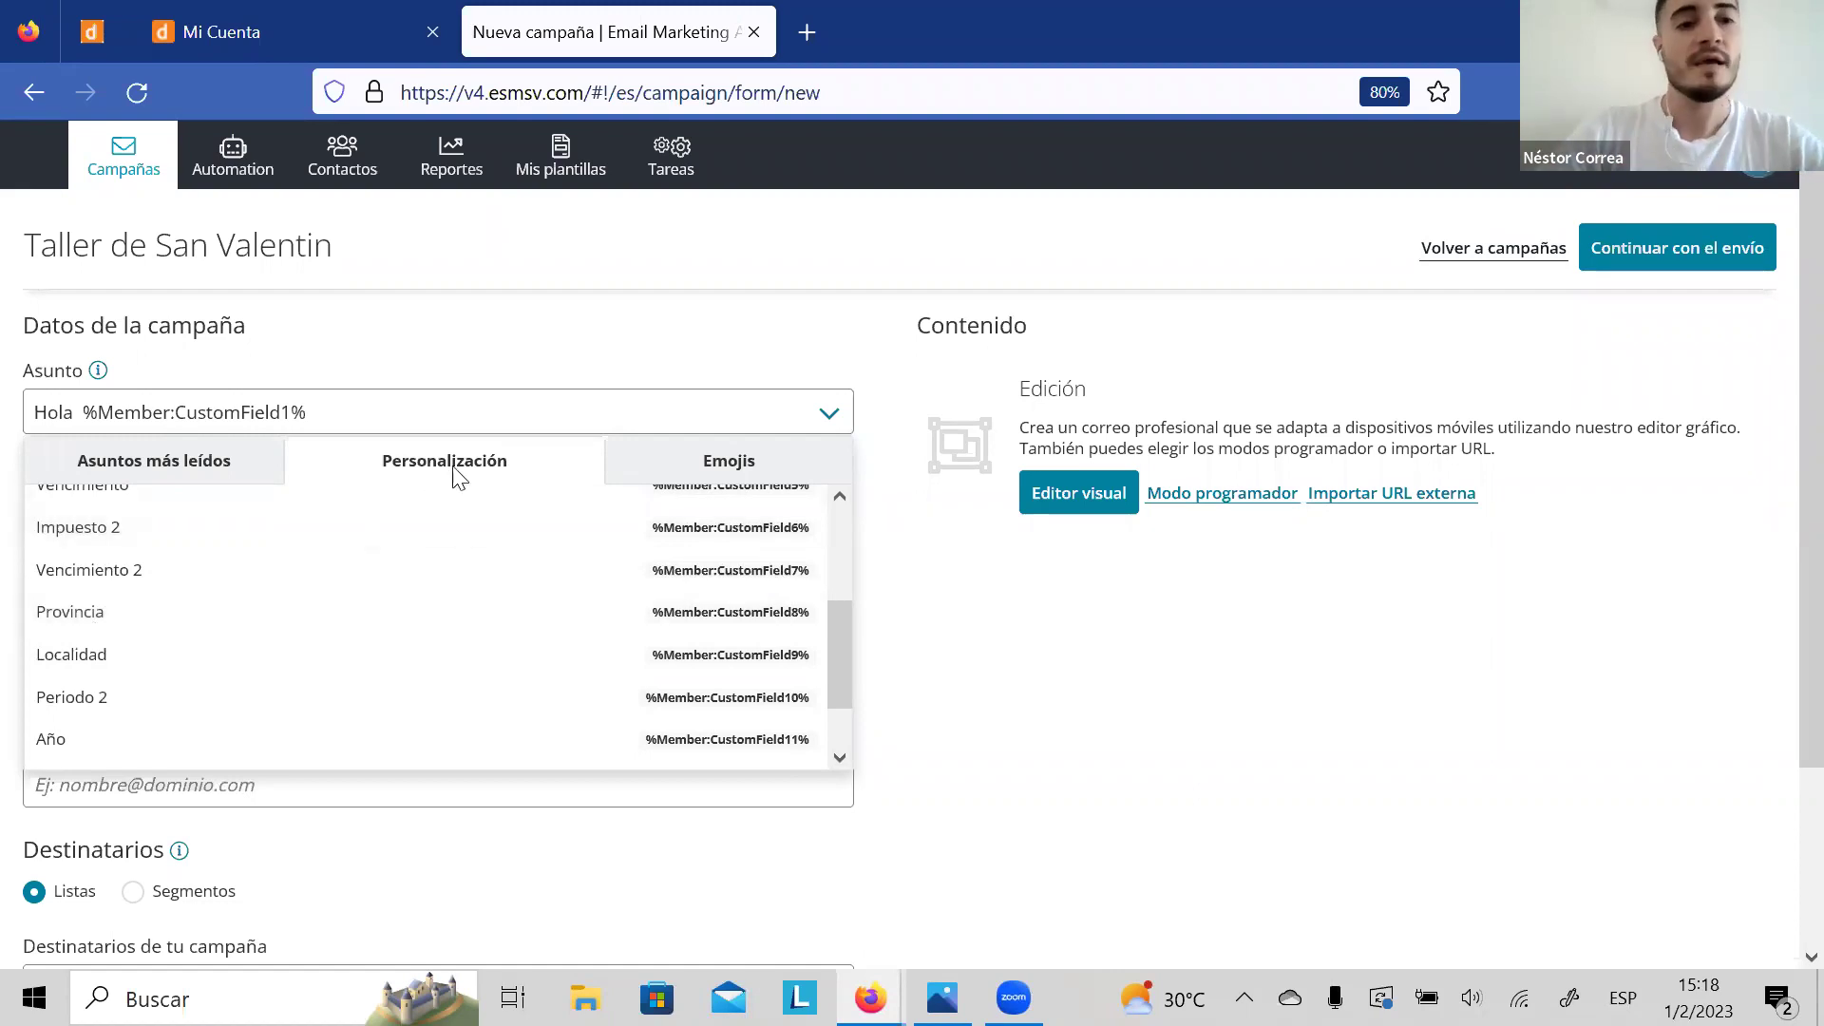
left_click(81, 410)
key("BackSpace")
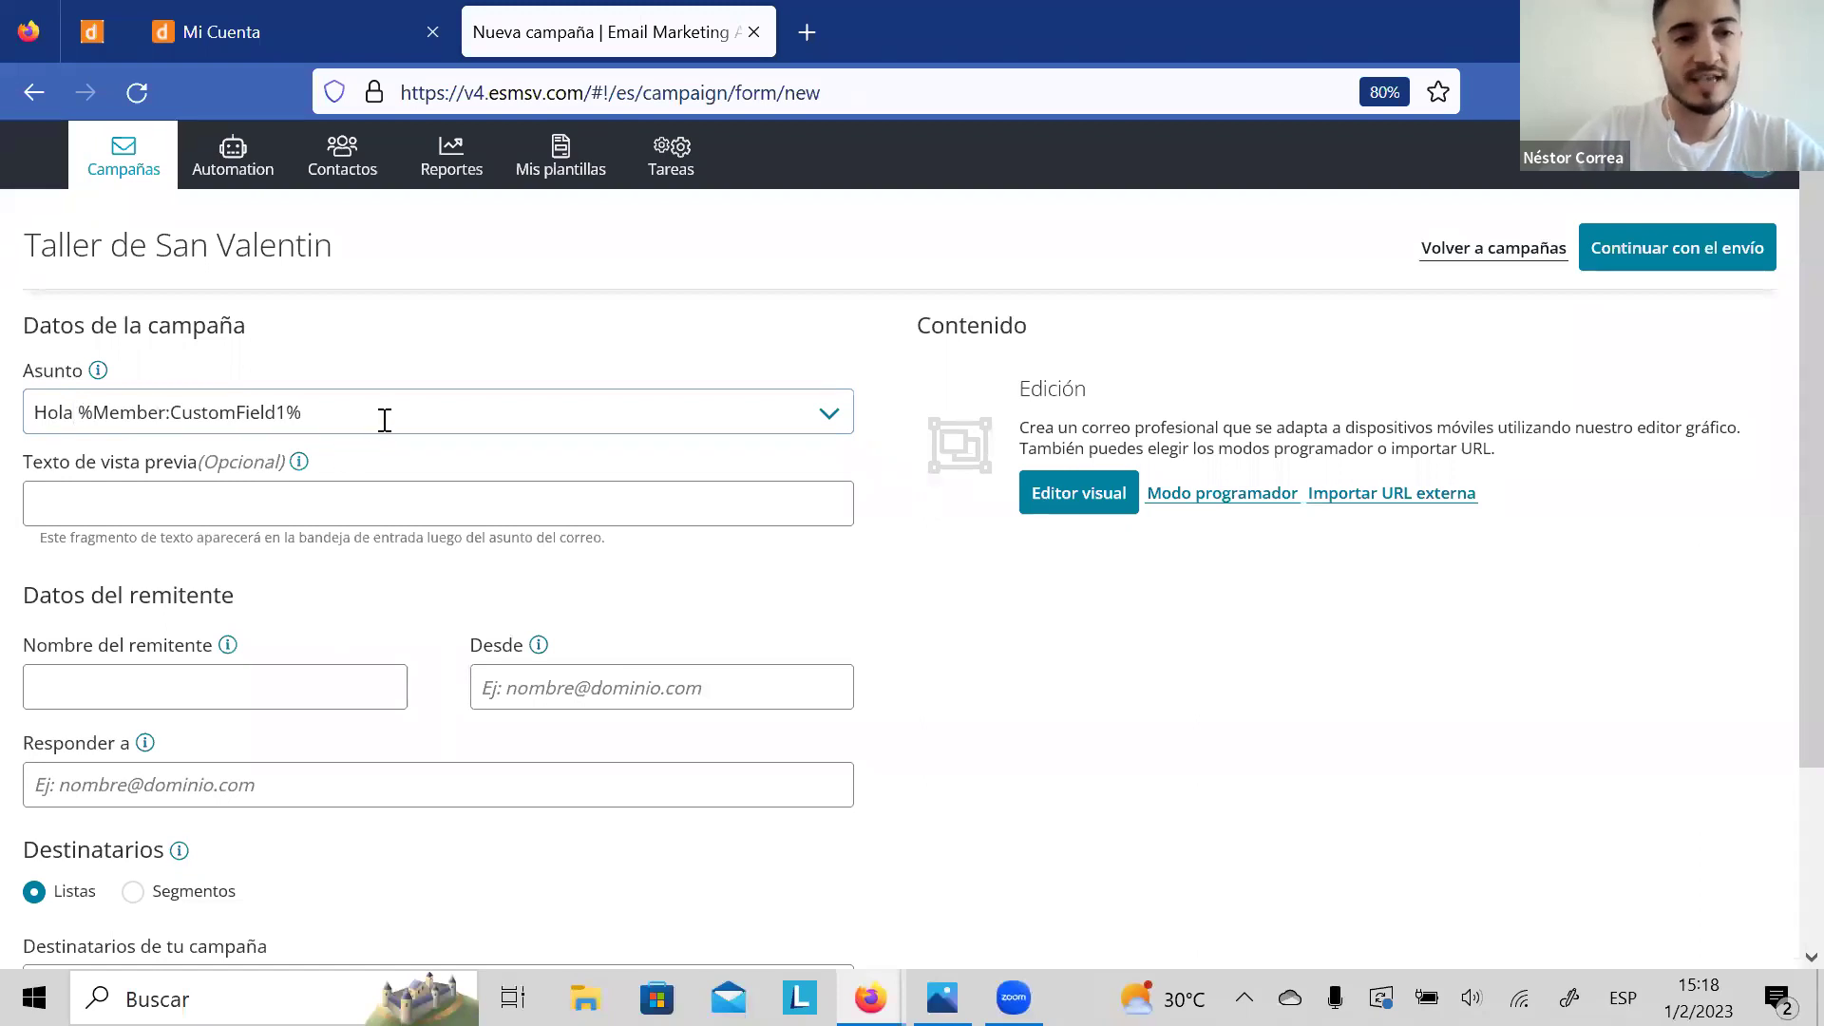
type("tene")
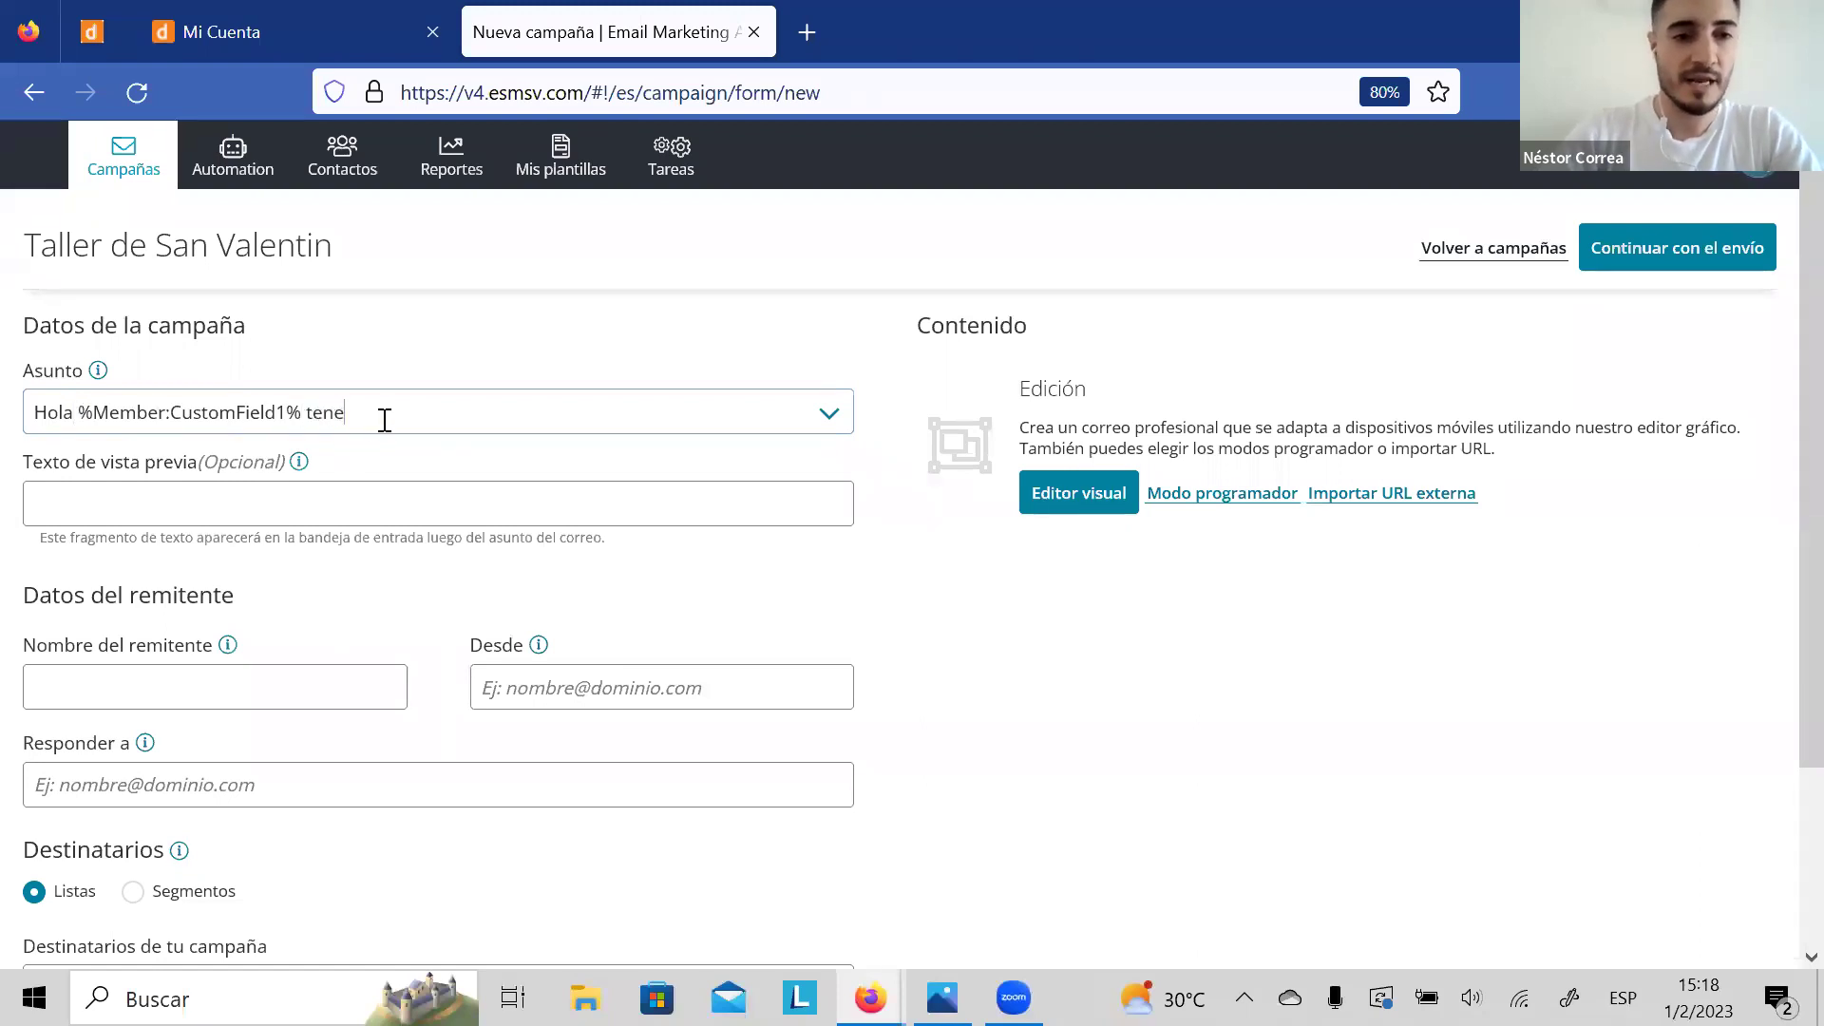
type("mos un regalo ")
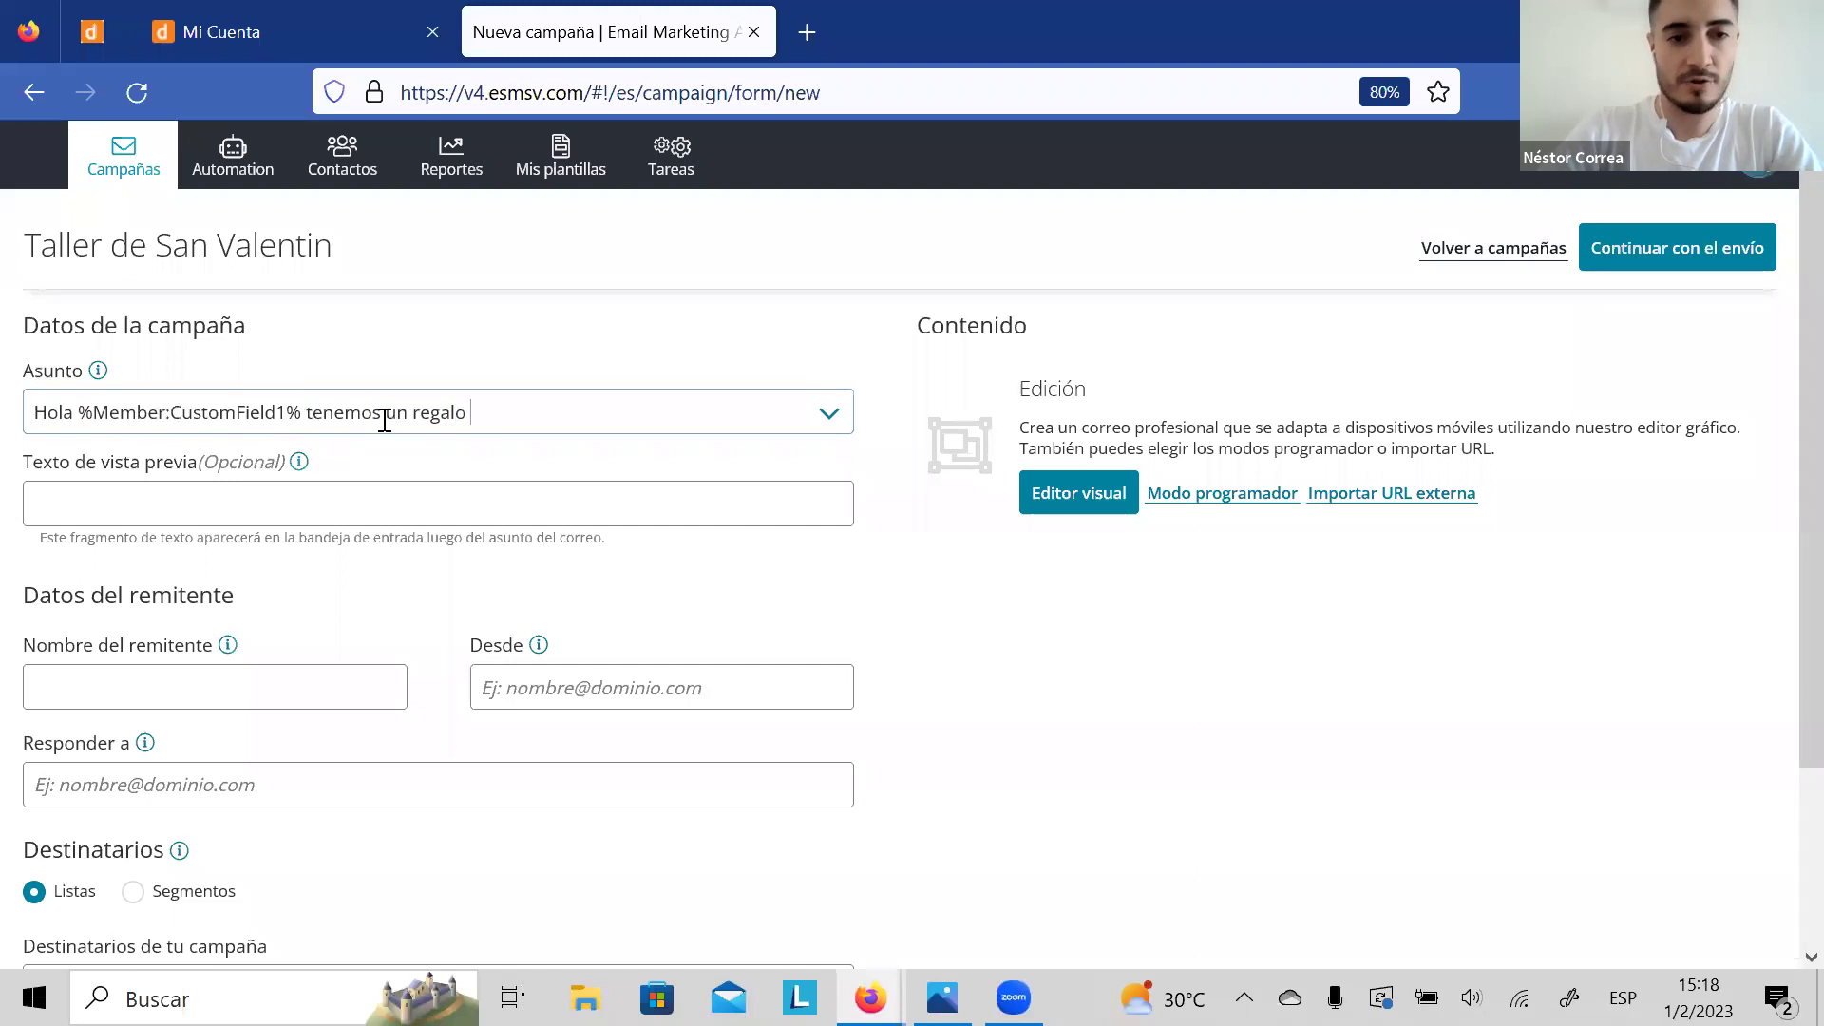
type("de san valentin para vos")
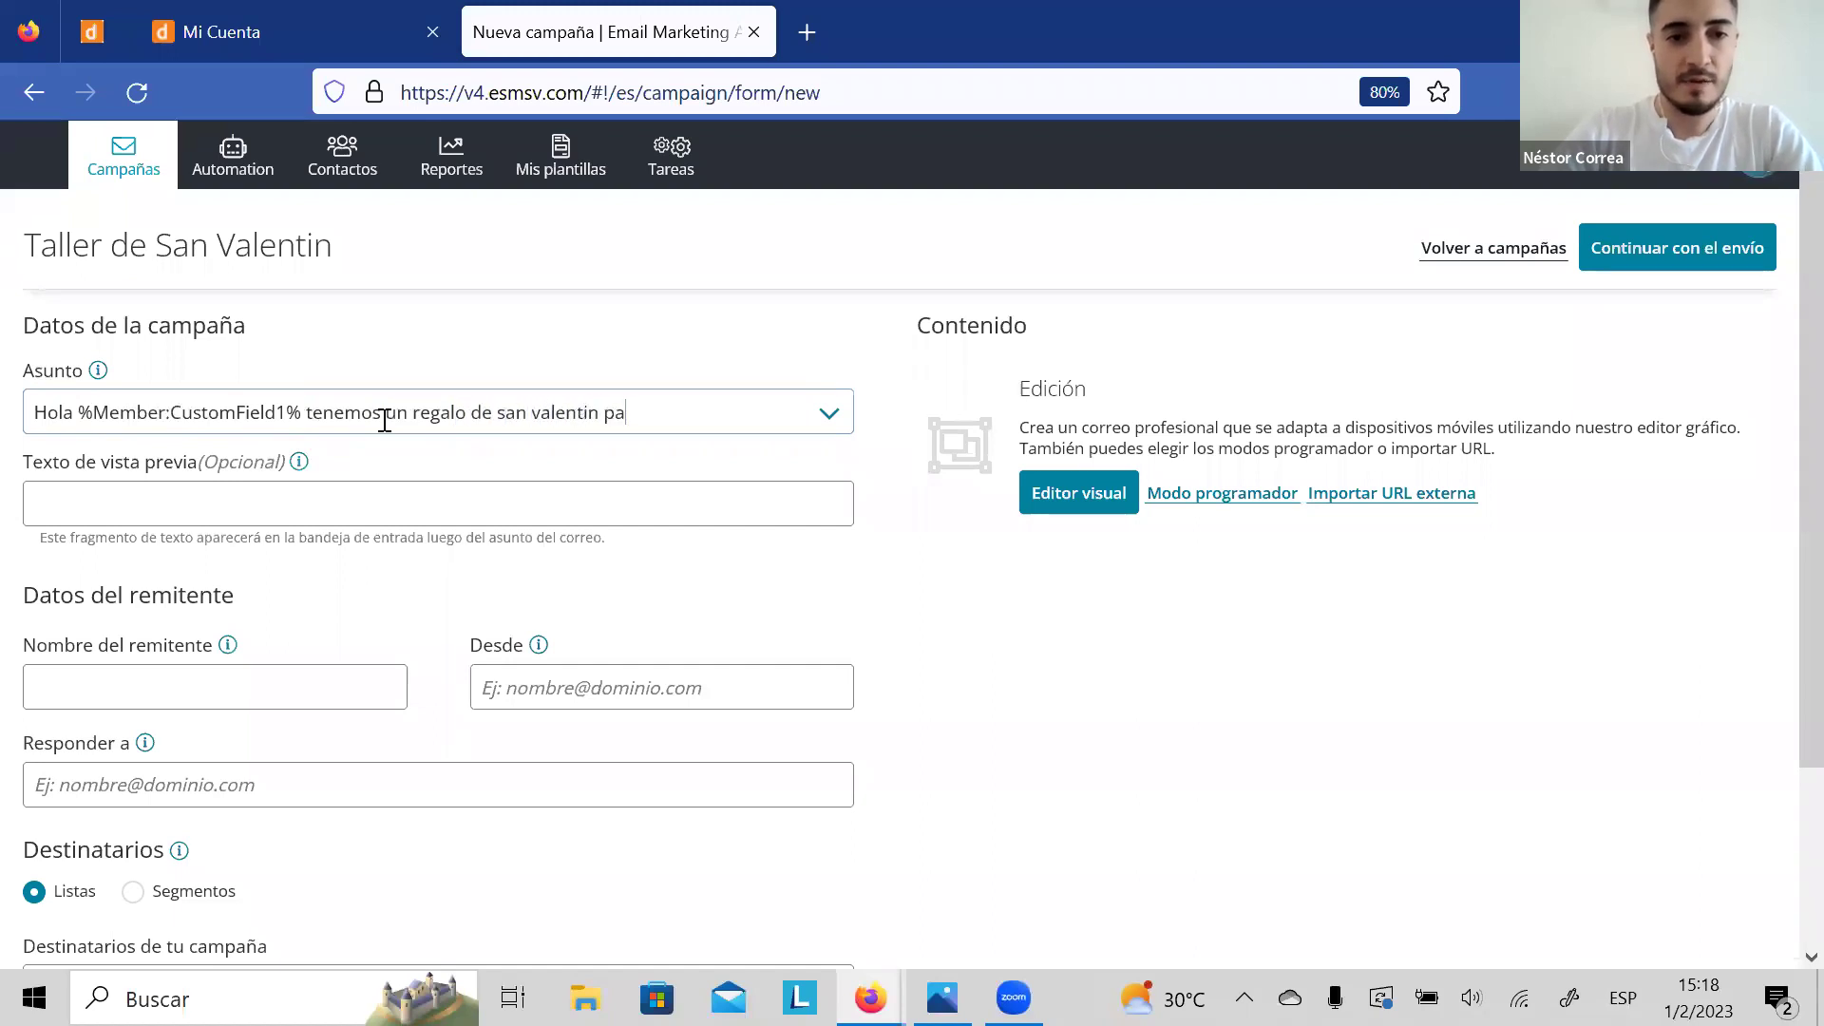
Step: Append an eyeglasses emoji to the end of the subject line
left_click(838, 418)
left_click(727, 460)
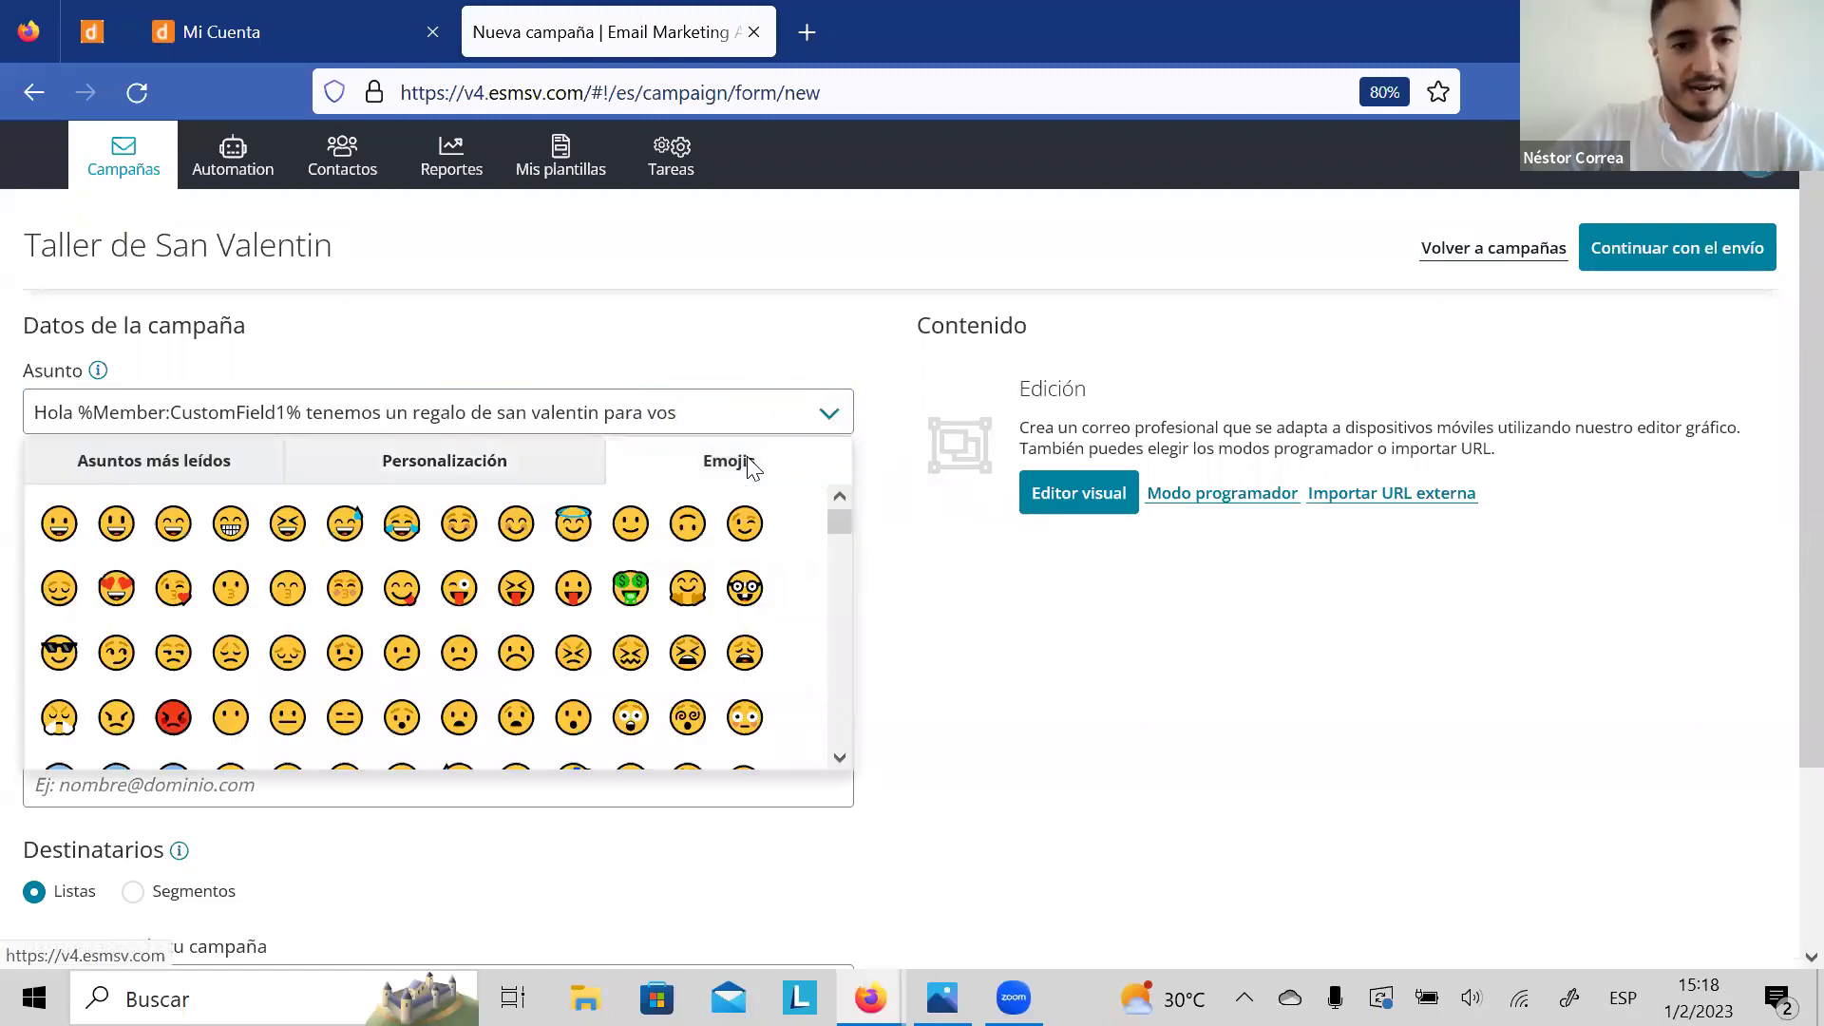
scroll(834, 765, "down", 5)
scroll(836, 762, "down", 5)
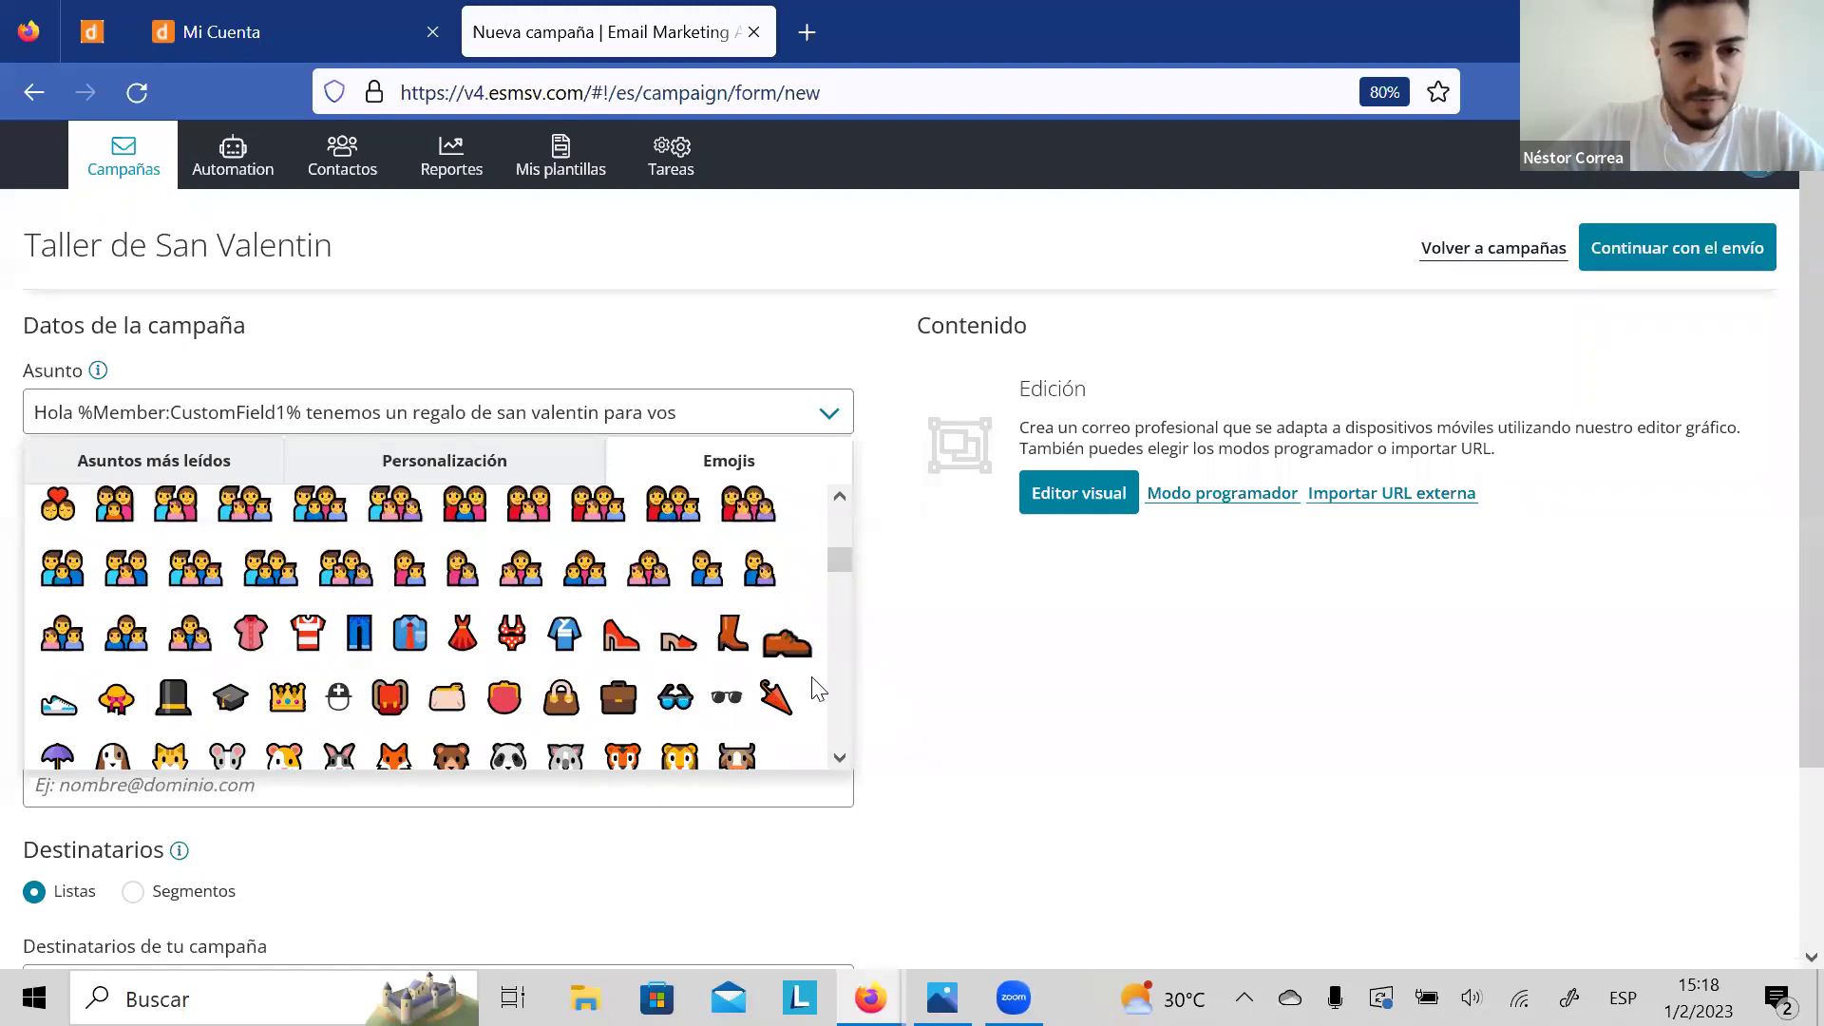
left_click(675, 697)
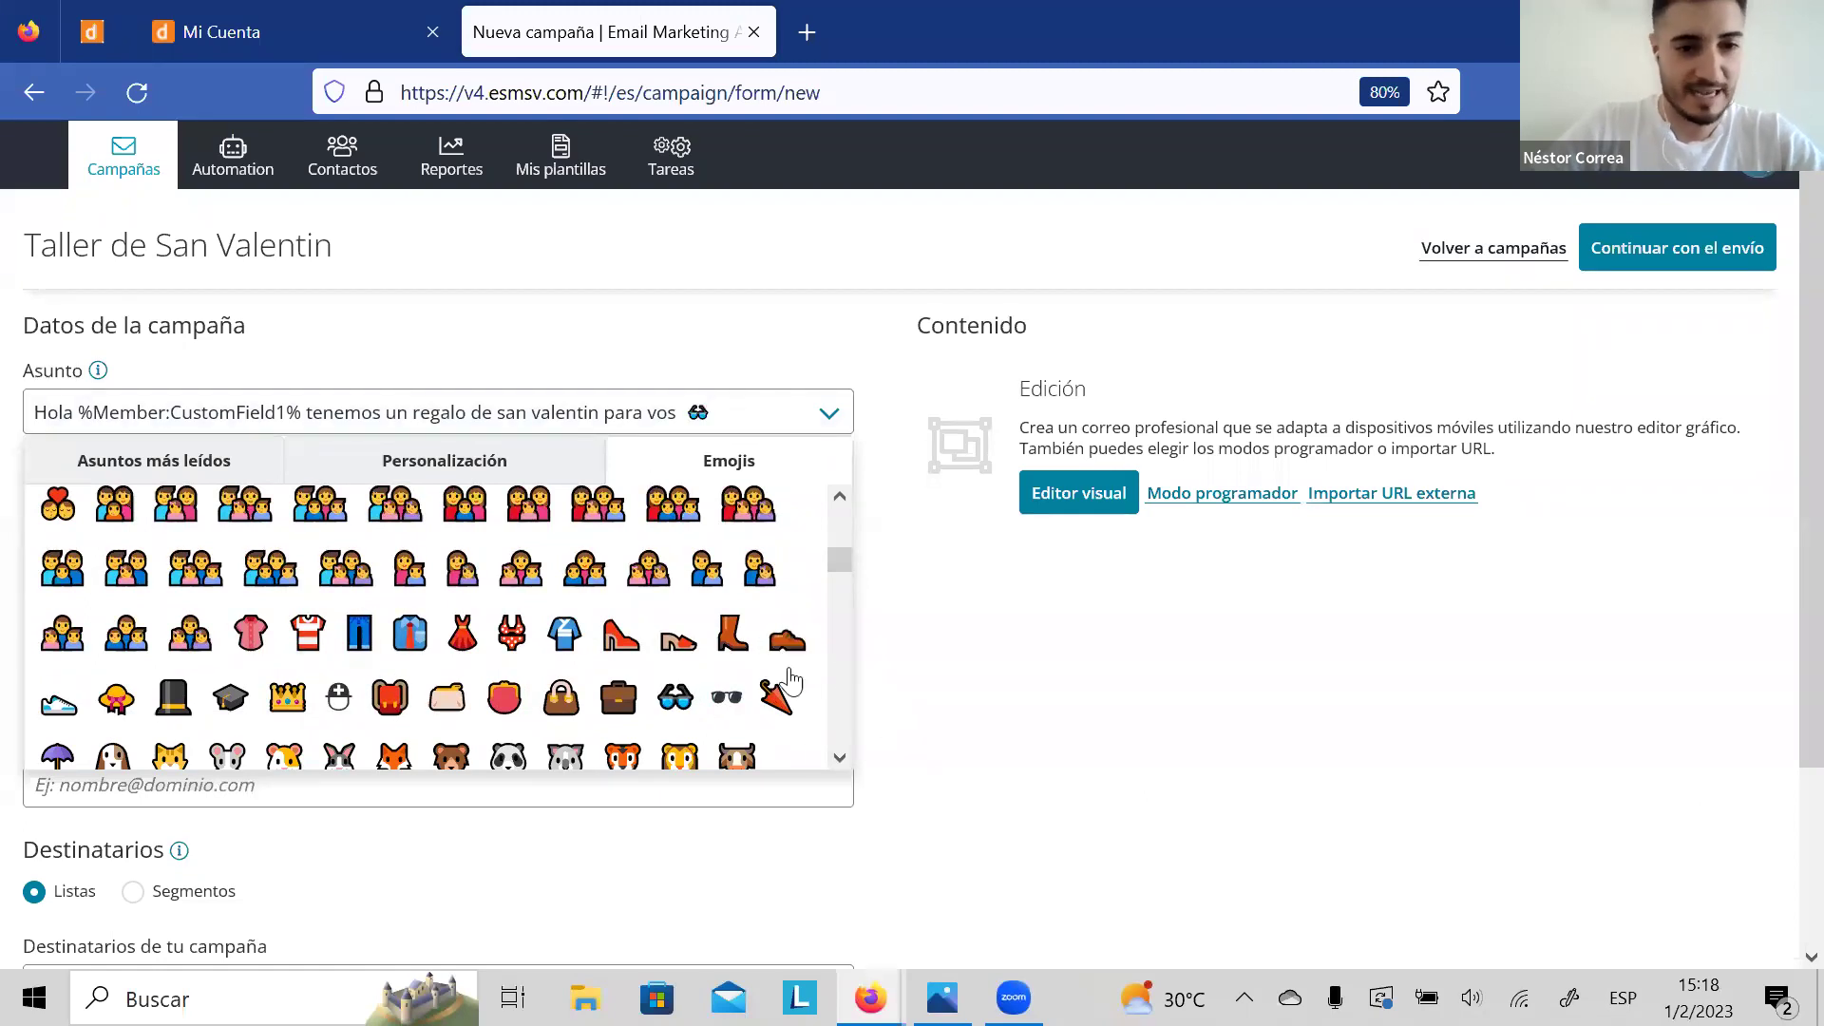
scroll(843, 755, "down", 3)
scroll(844, 754, "down", 6)
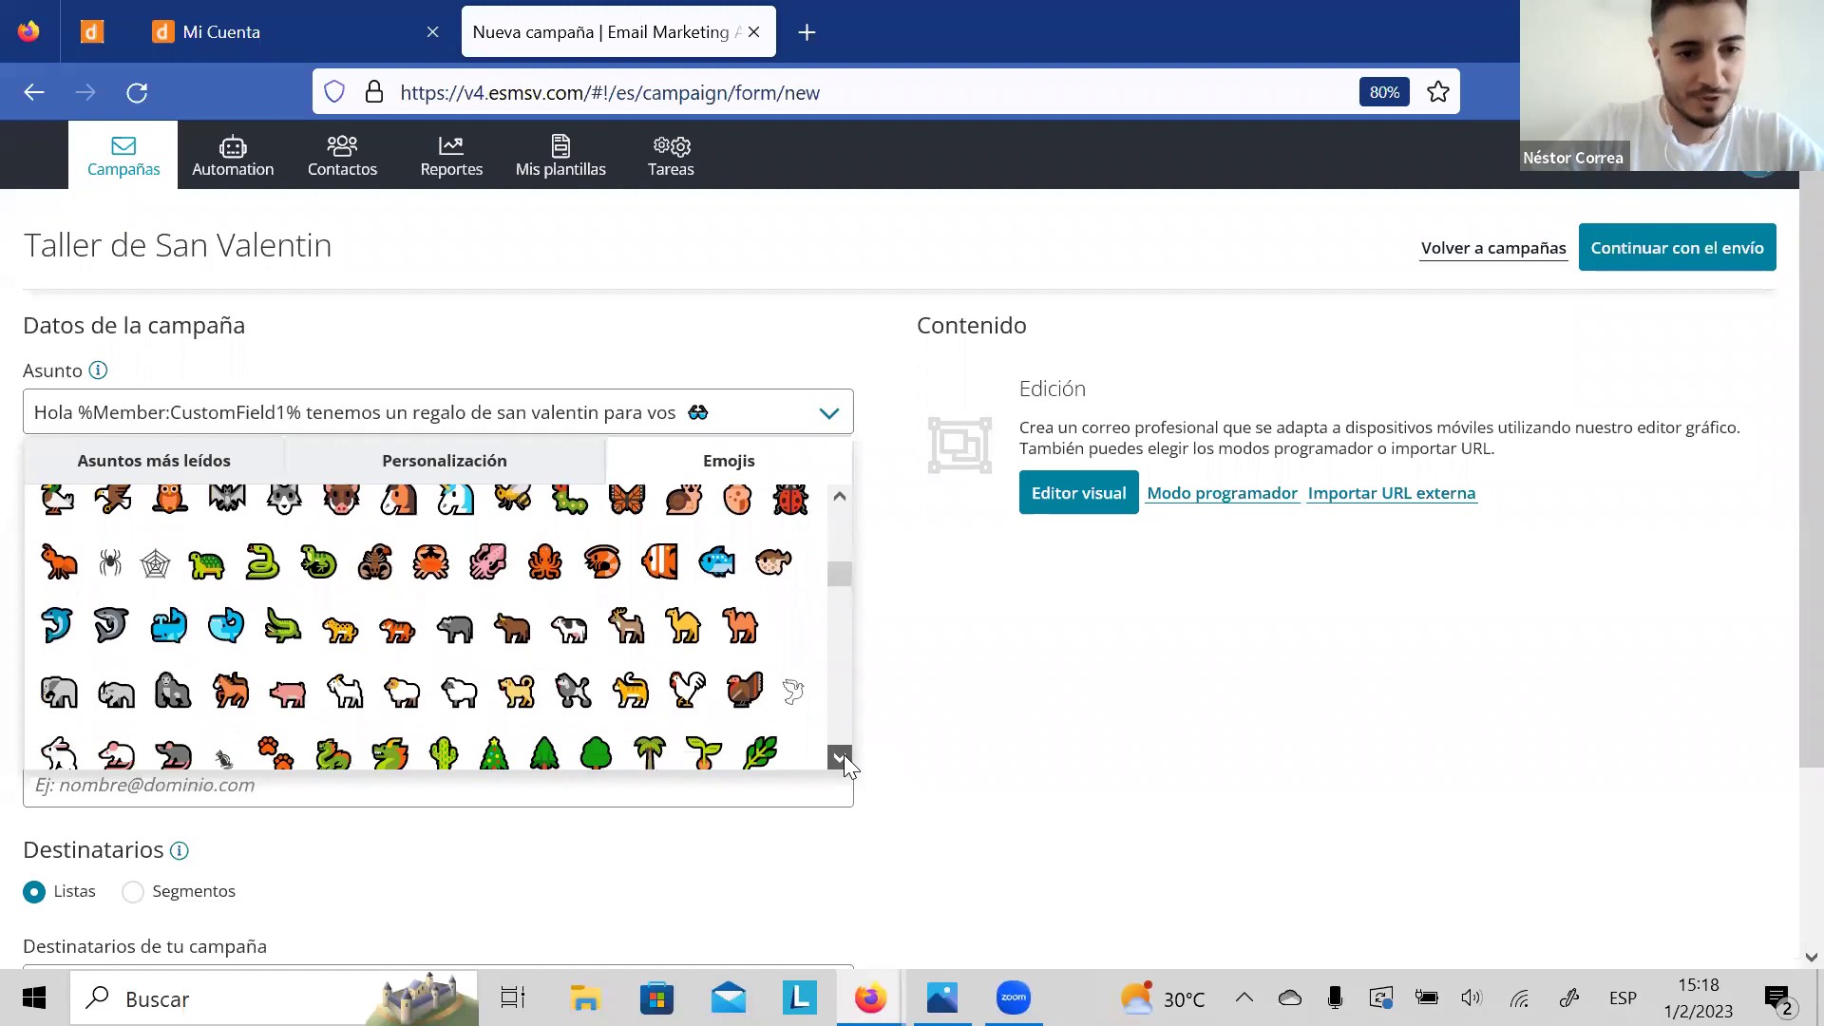
scroll(844, 754, "down", 6)
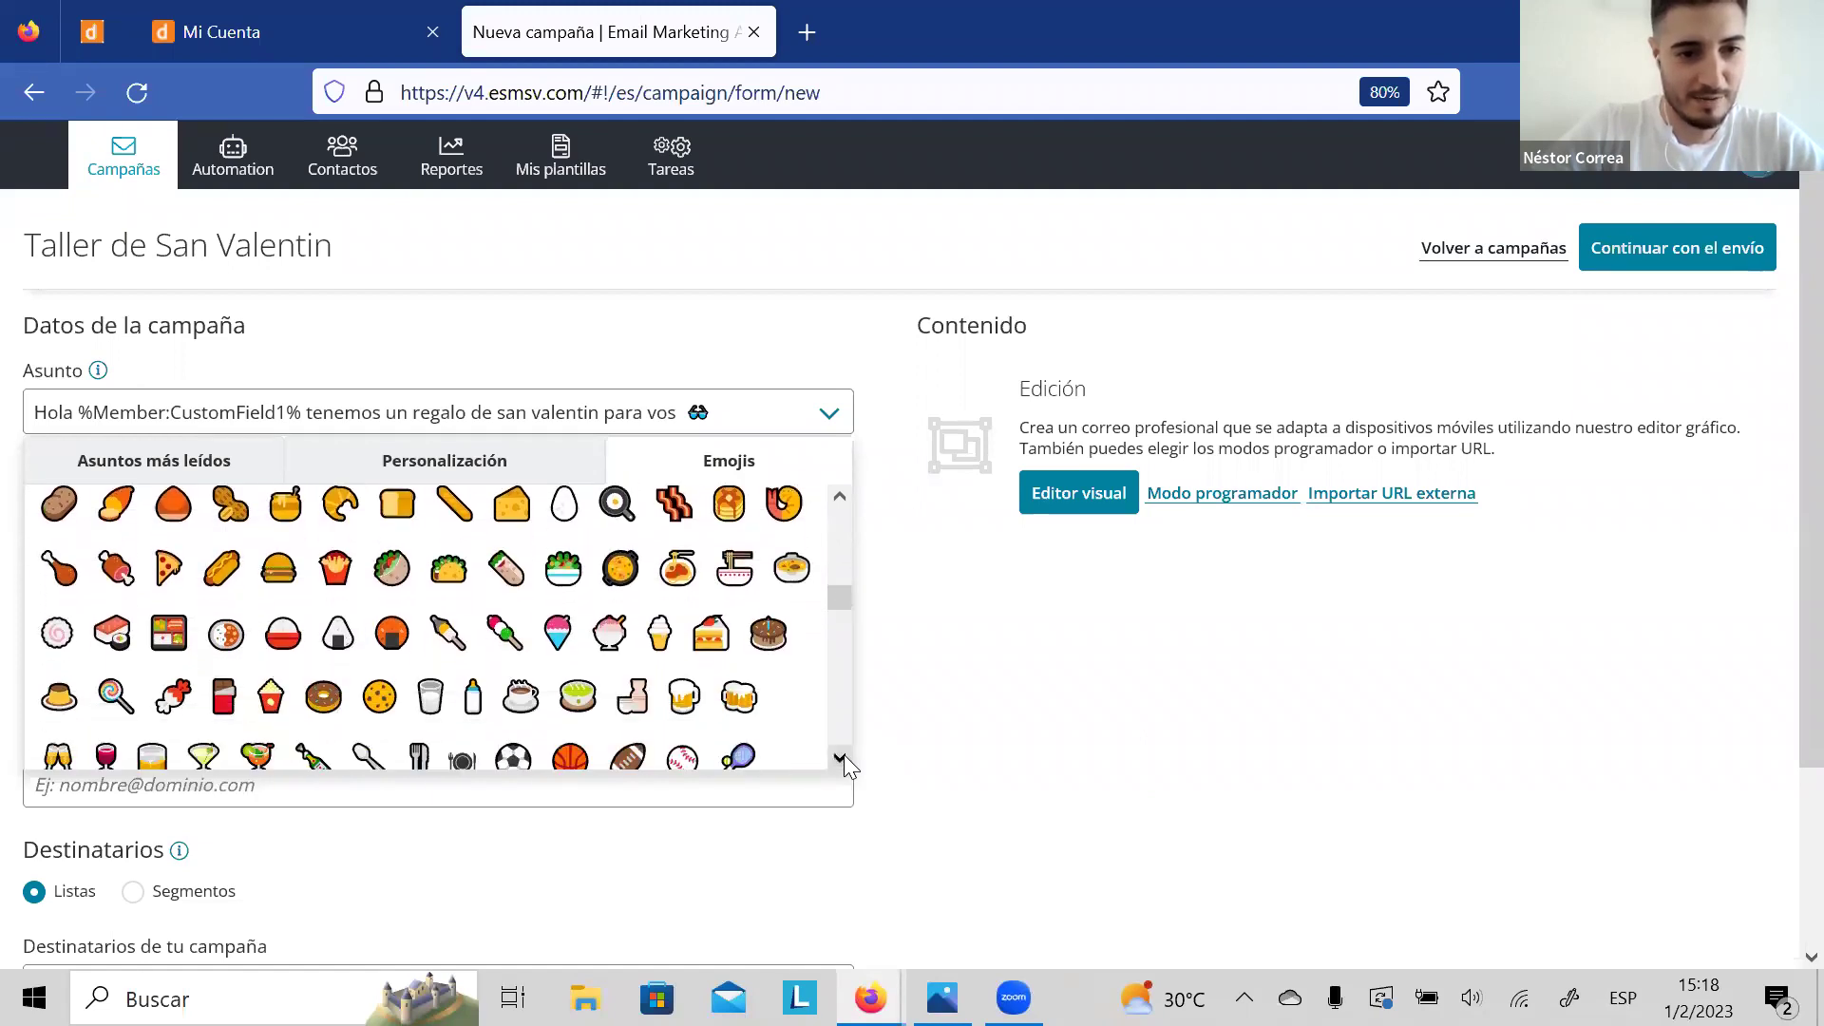
left_click(954, 705)
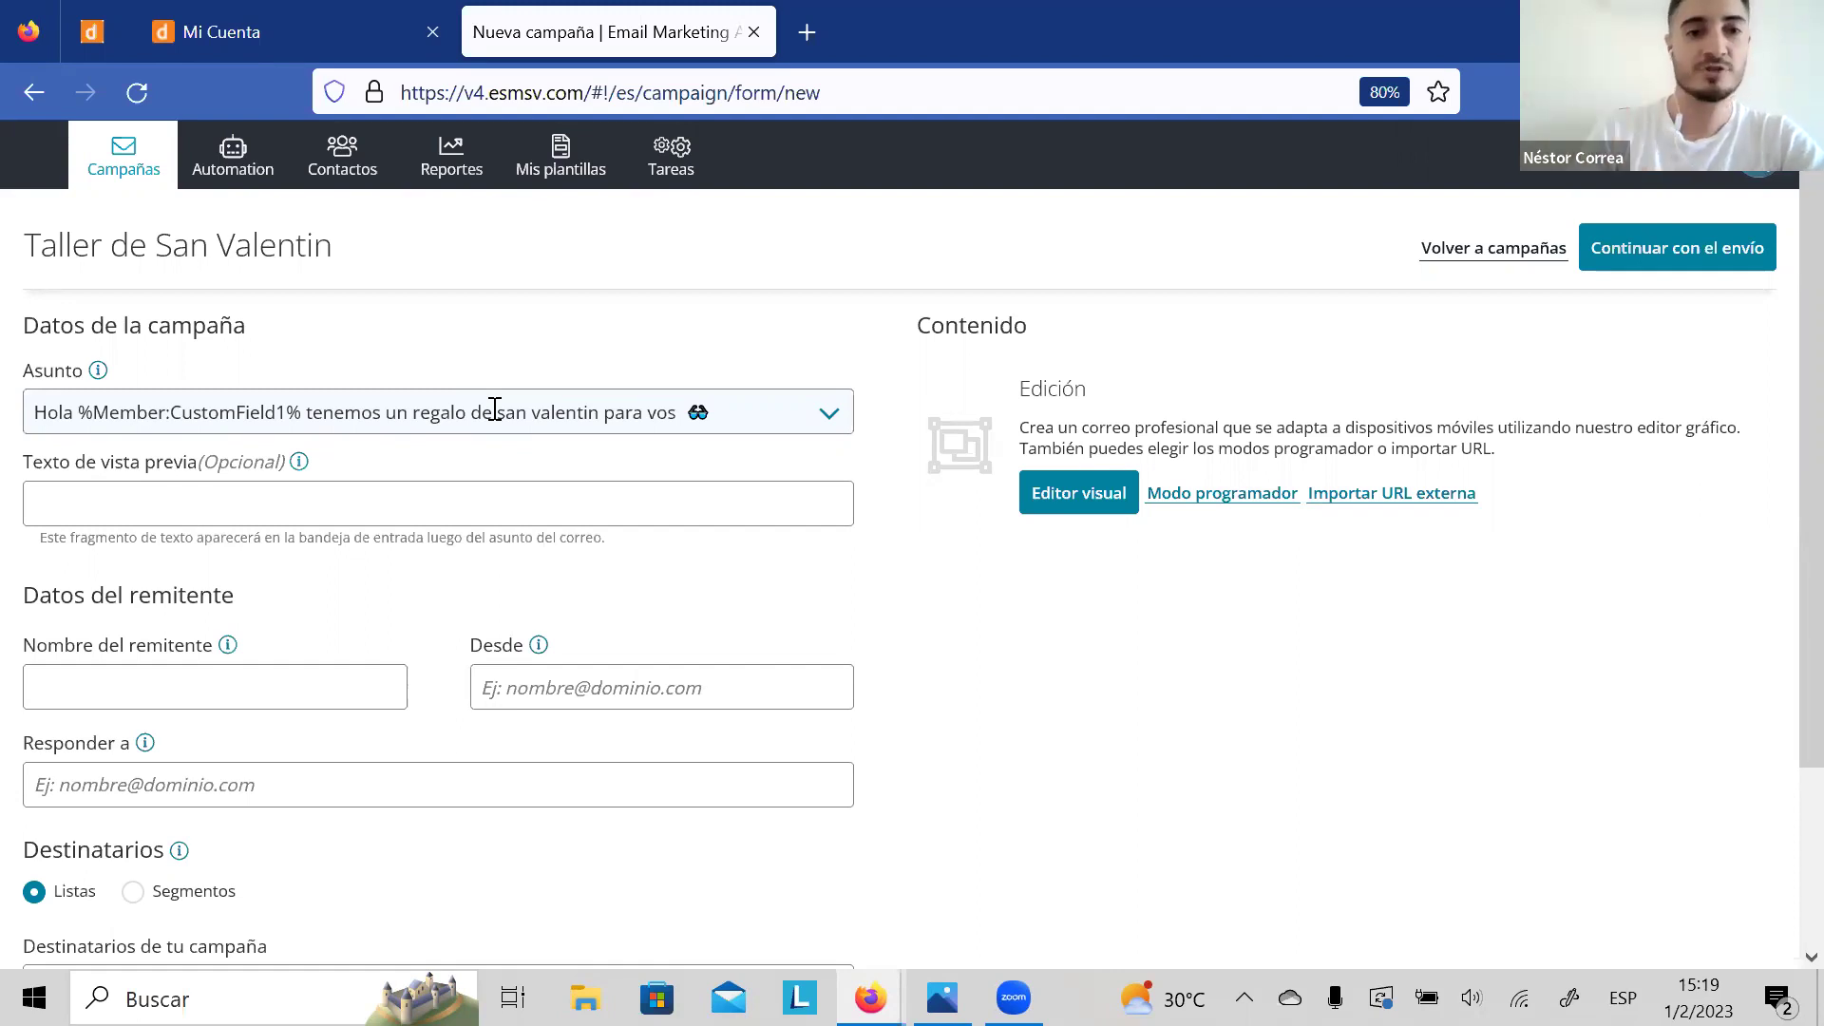
Step: Set the preview text to 'Estas a un clic de estar feliz'
left_click(436, 503)
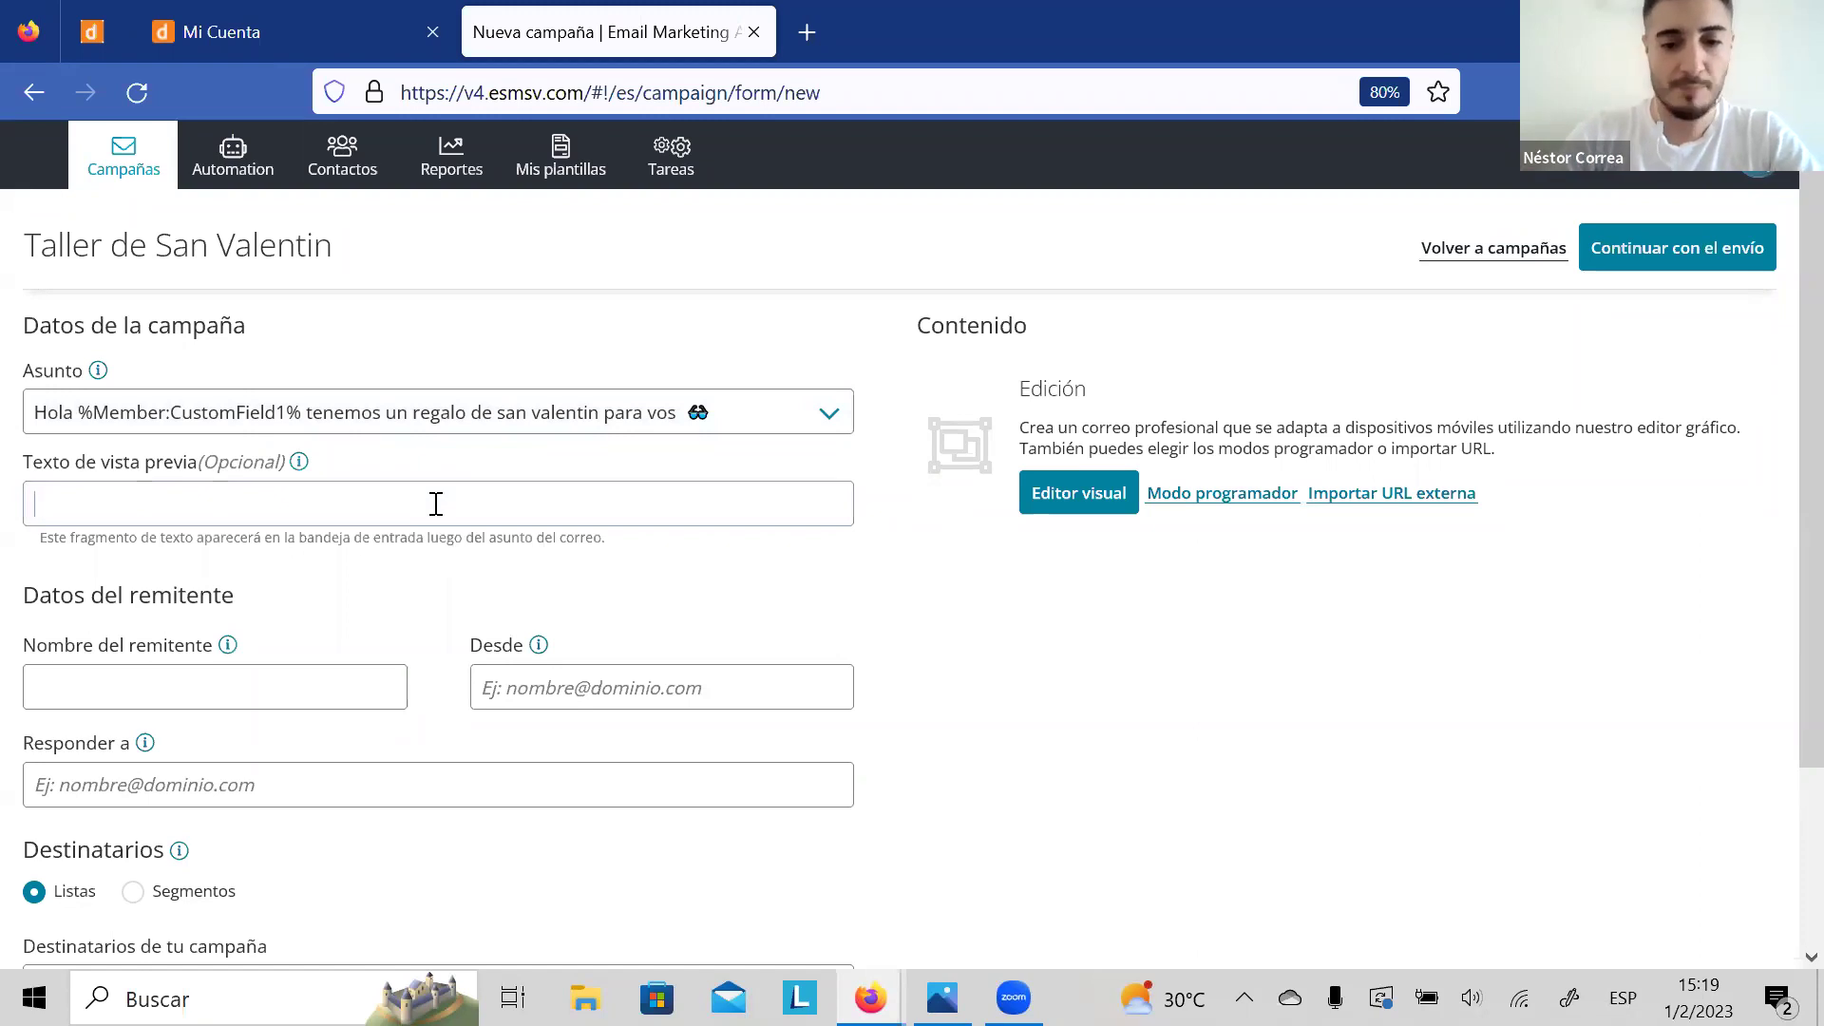
type("Estas")
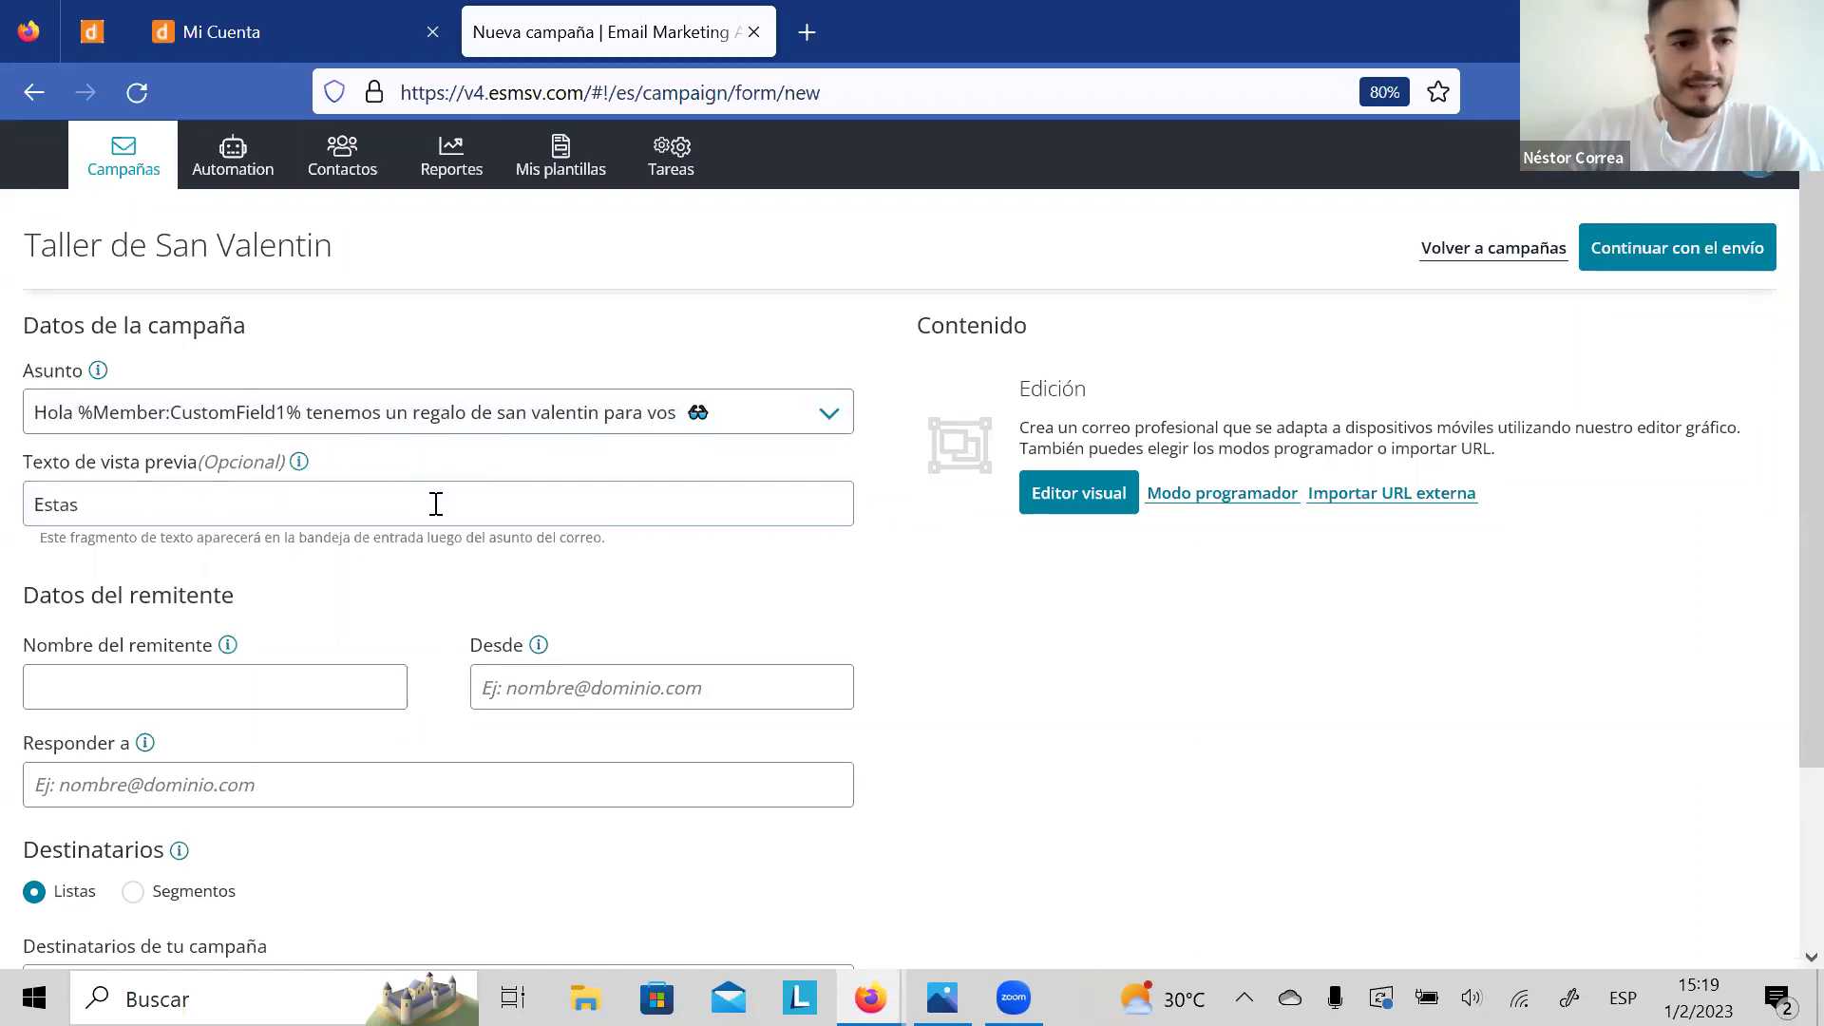
type(" a un clic de ")
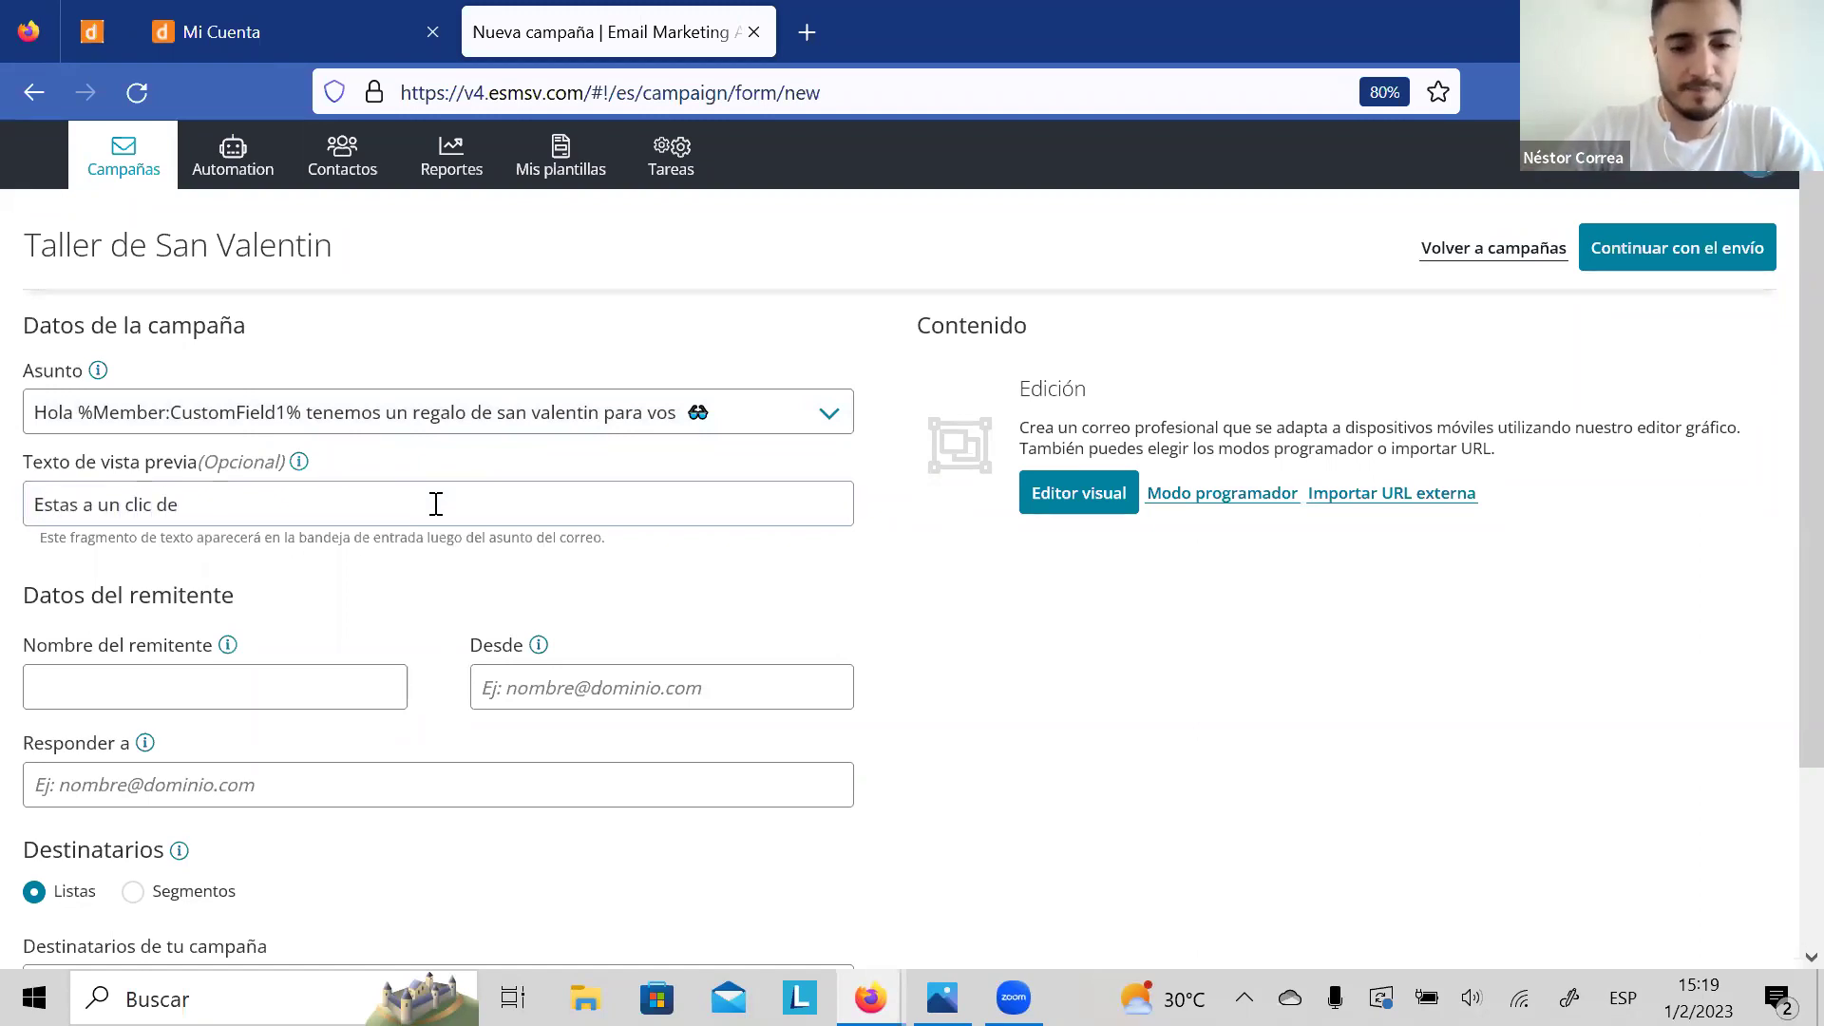
type("estar fe")
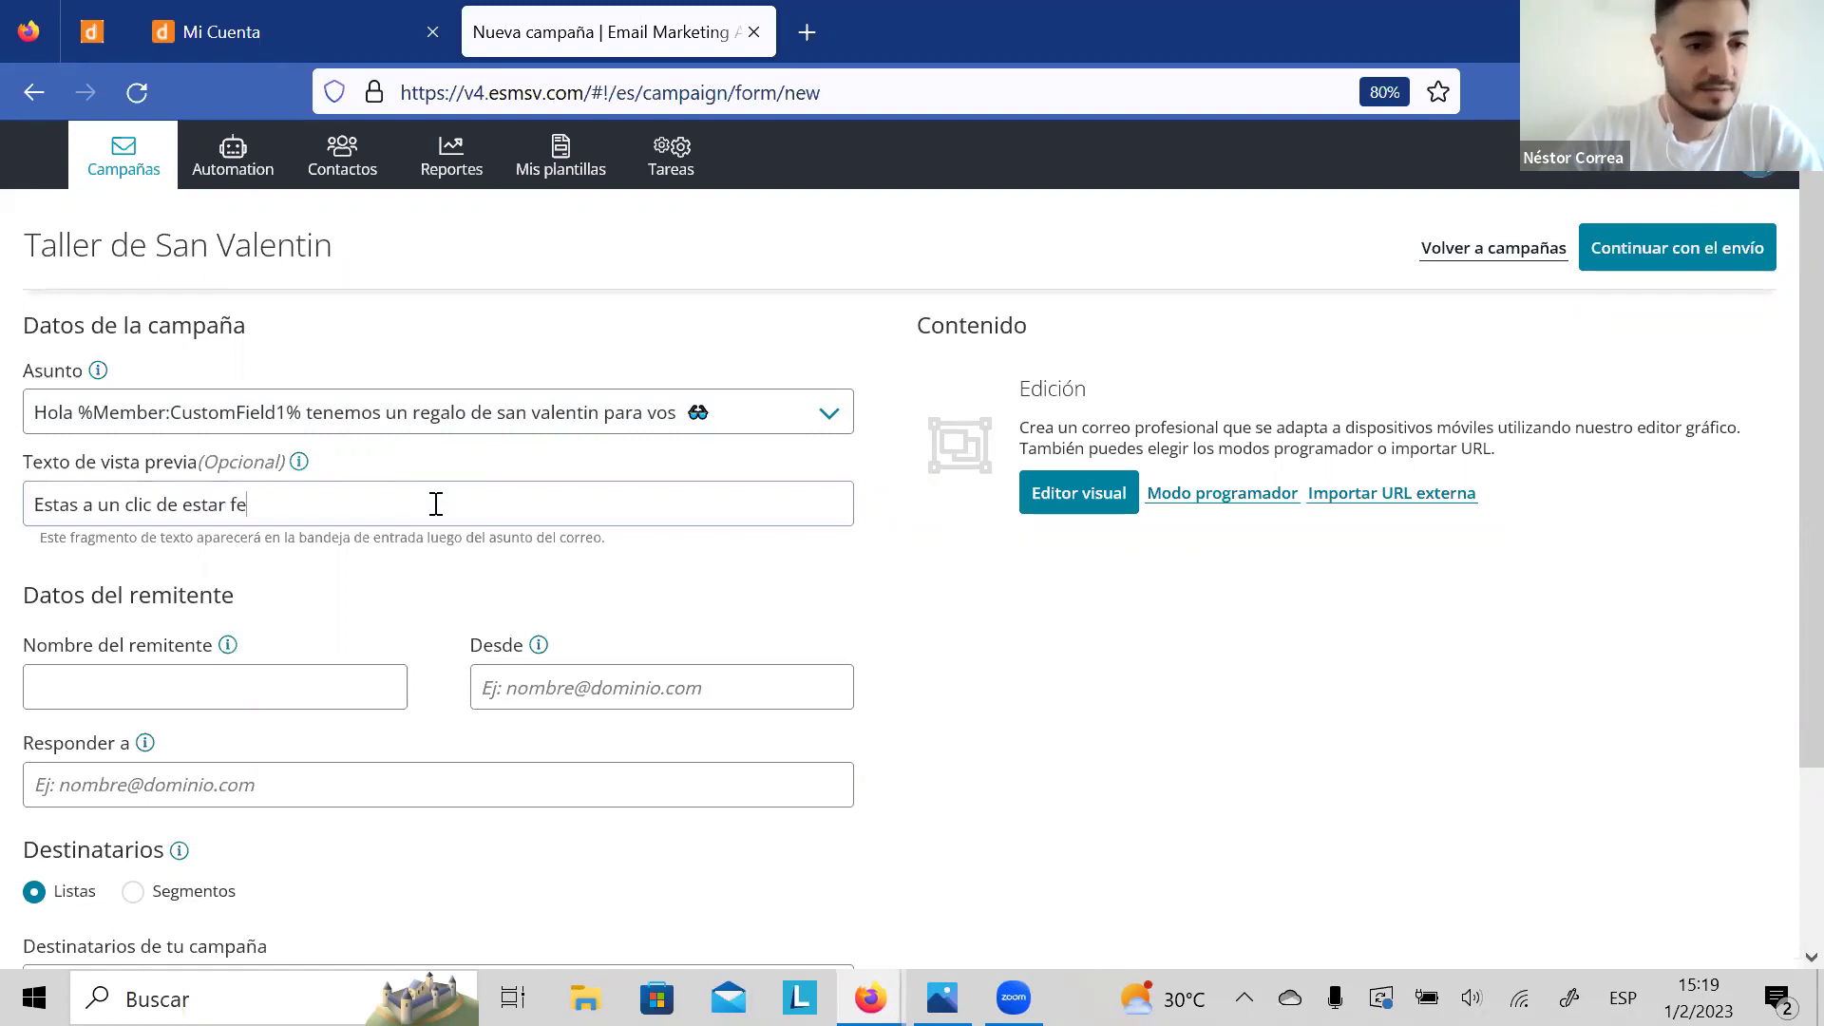
type("liz")
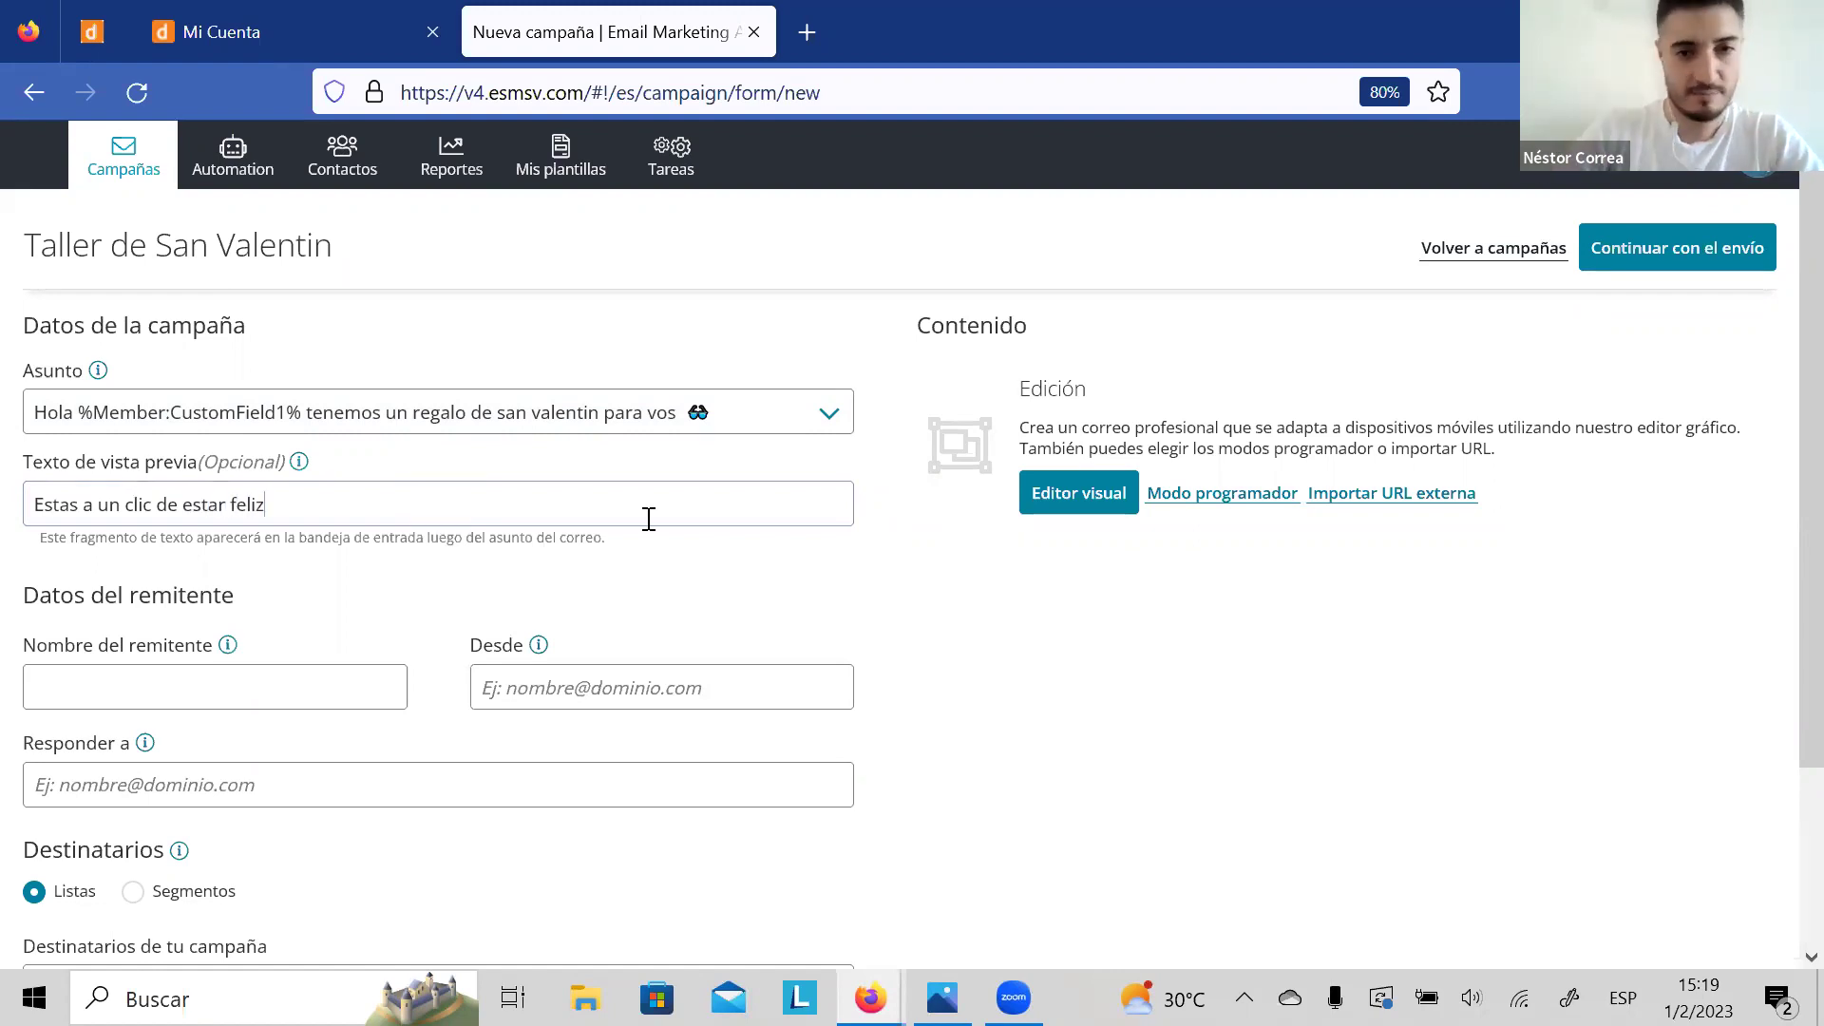
scroll(909, 580, "down", 3)
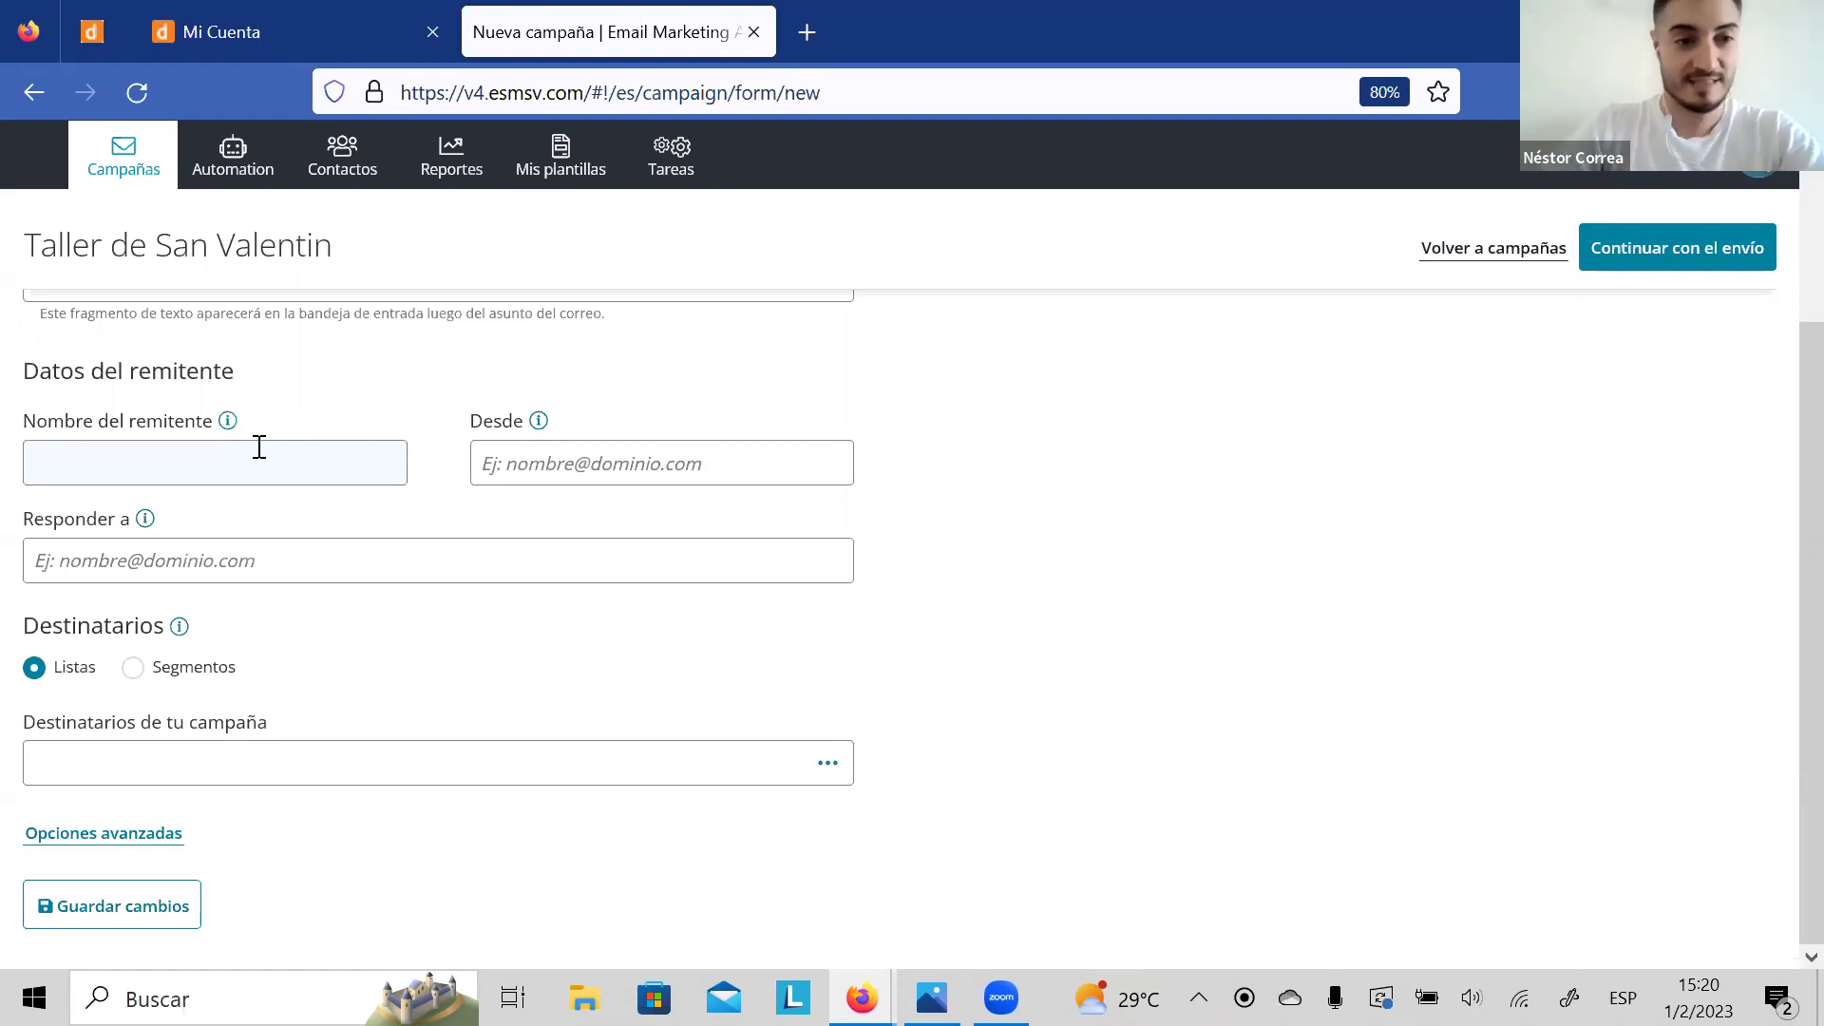
Step: Choose a saved sender name for the campaign
left_click(259, 447)
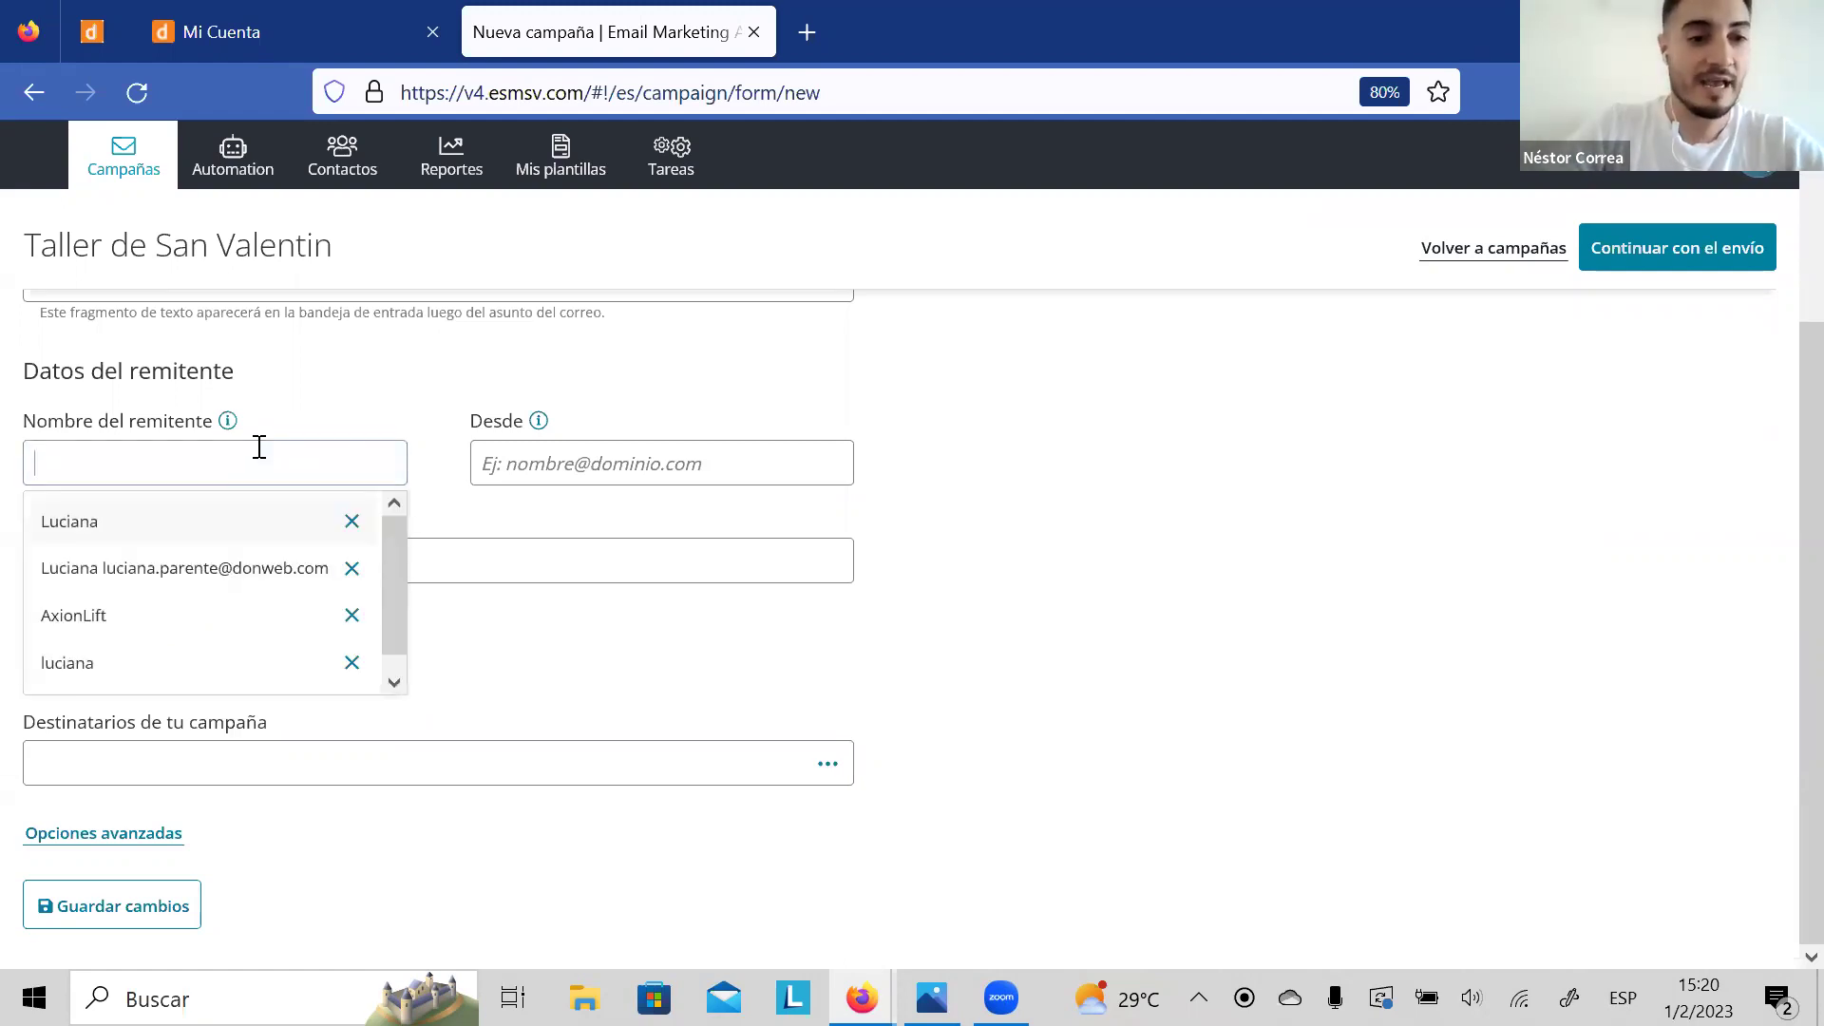
left_click(403, 672)
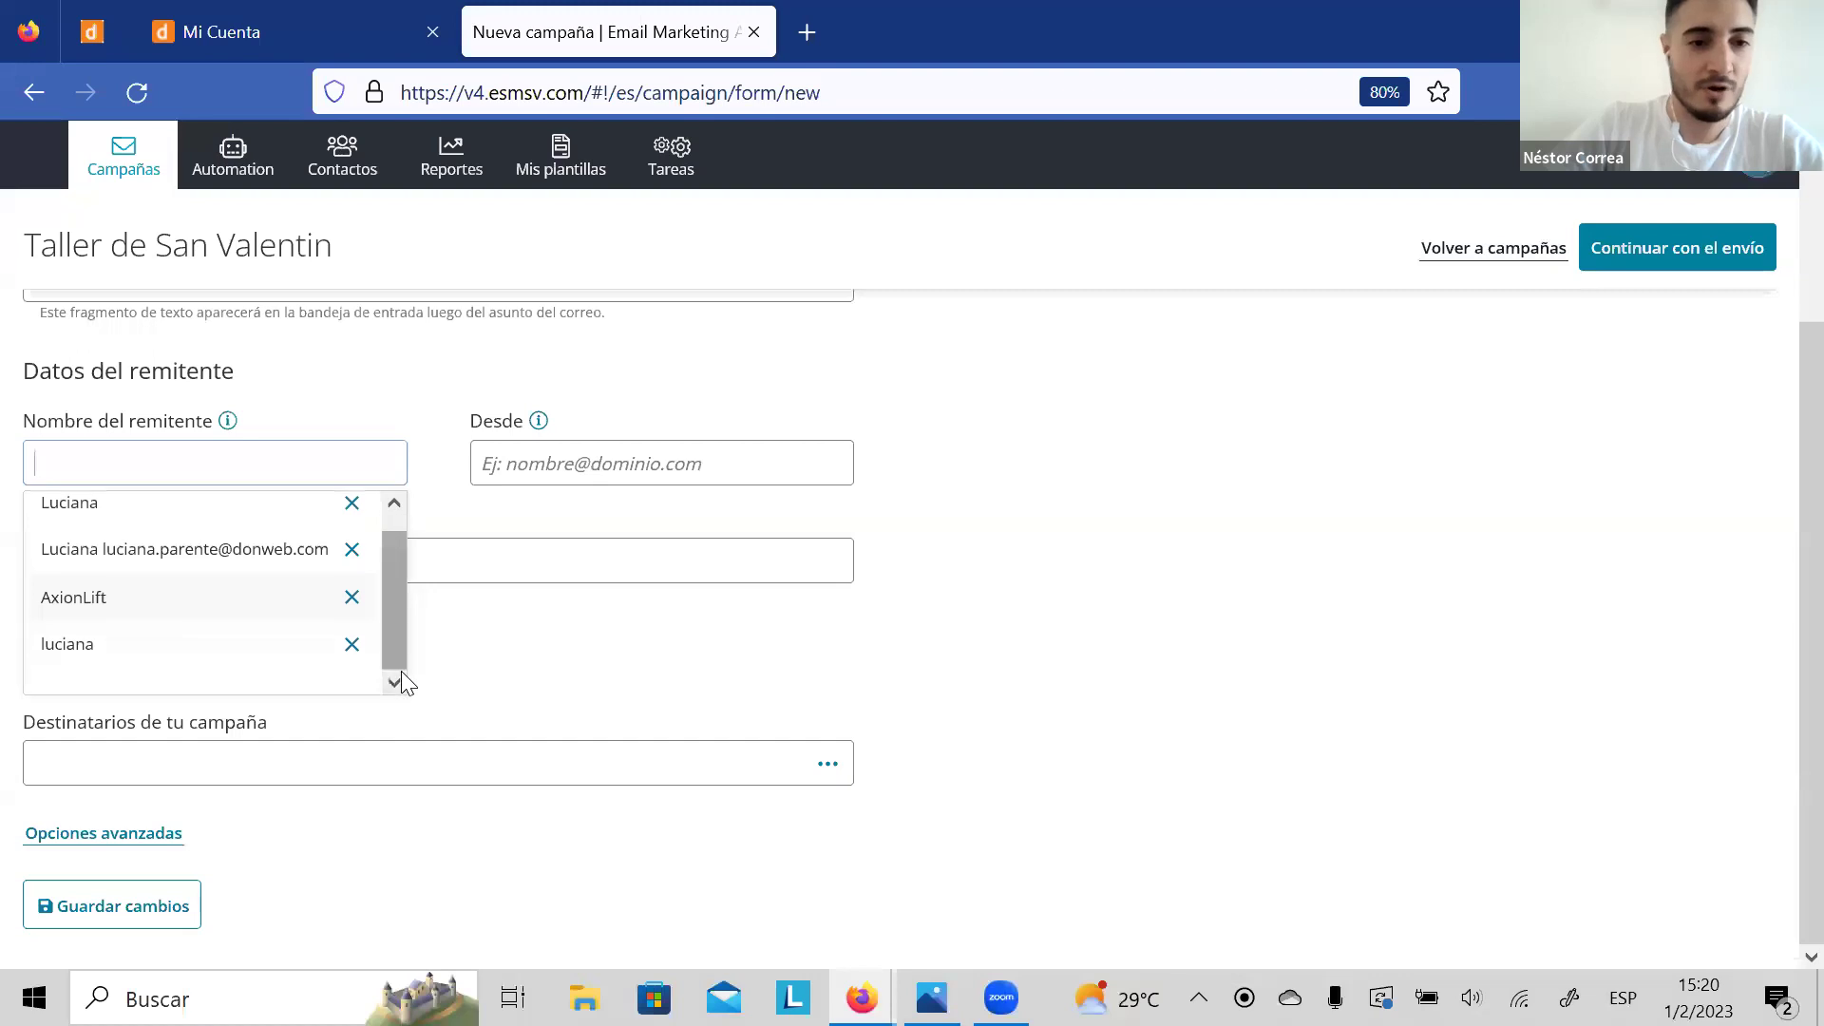
left_click(167, 517)
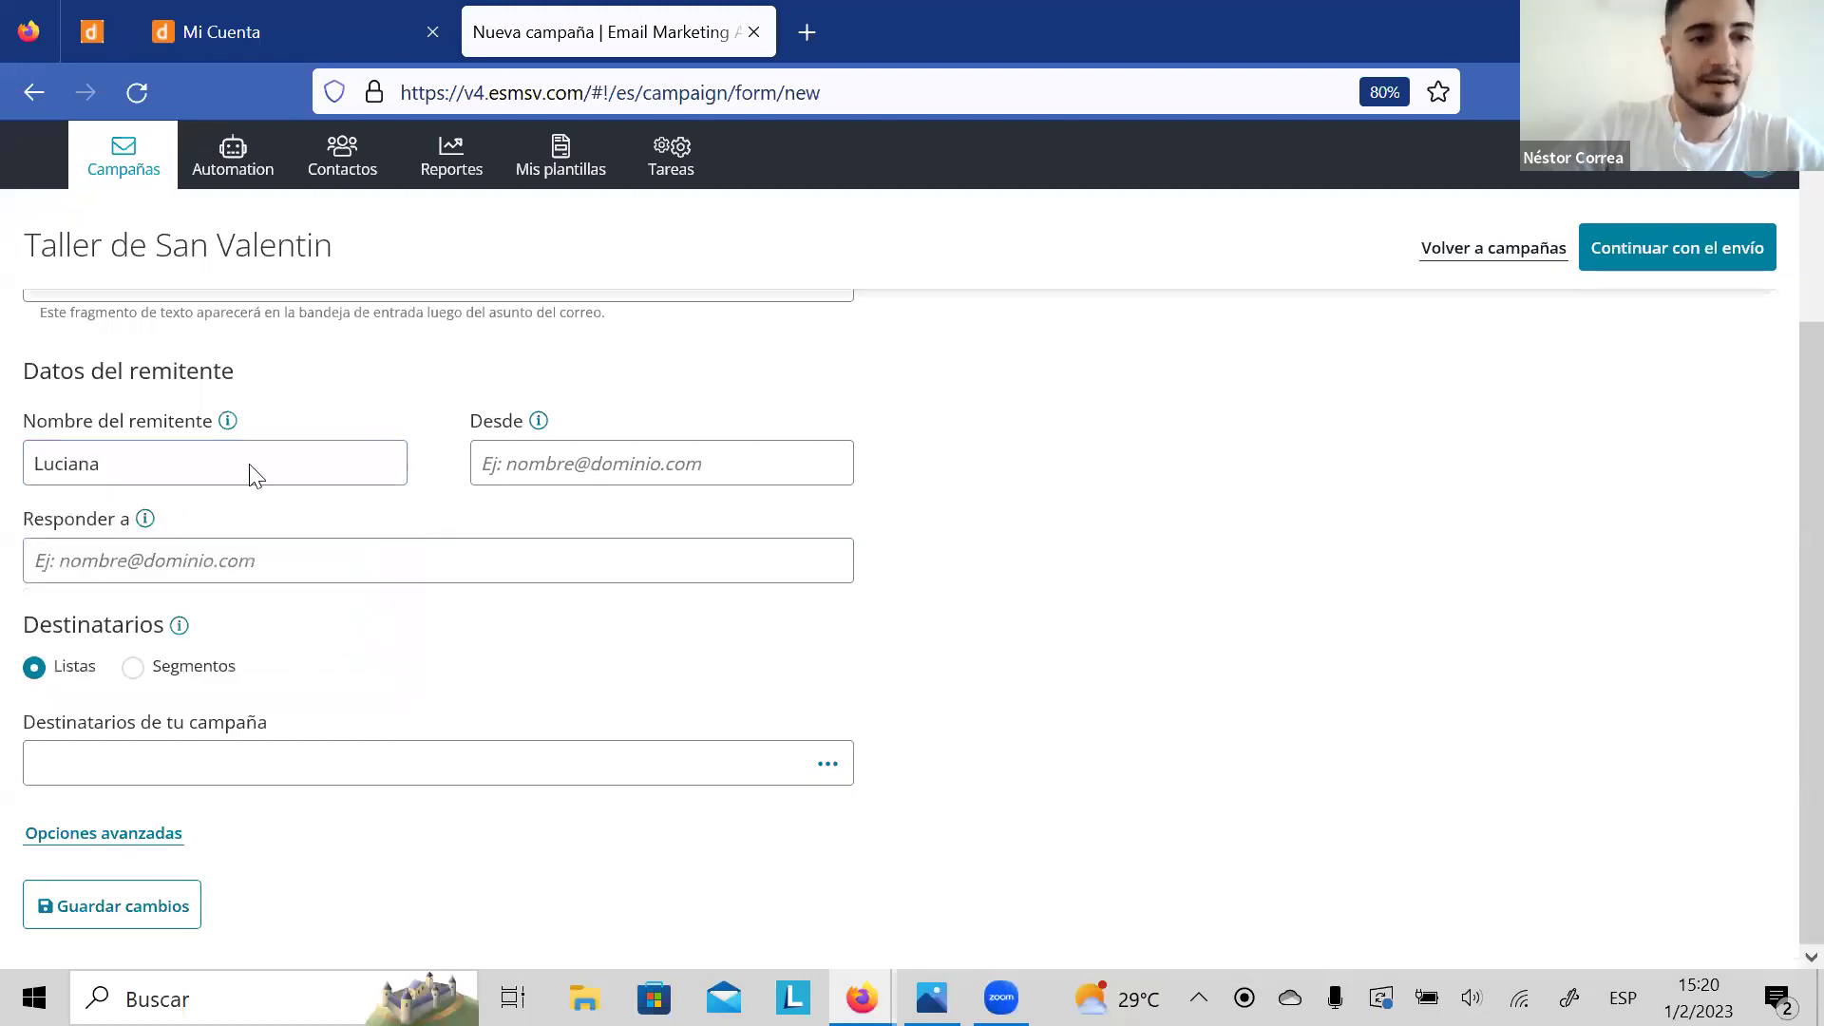
Step: Enter the sender e-mail address in the Desde field
left_click(645, 450)
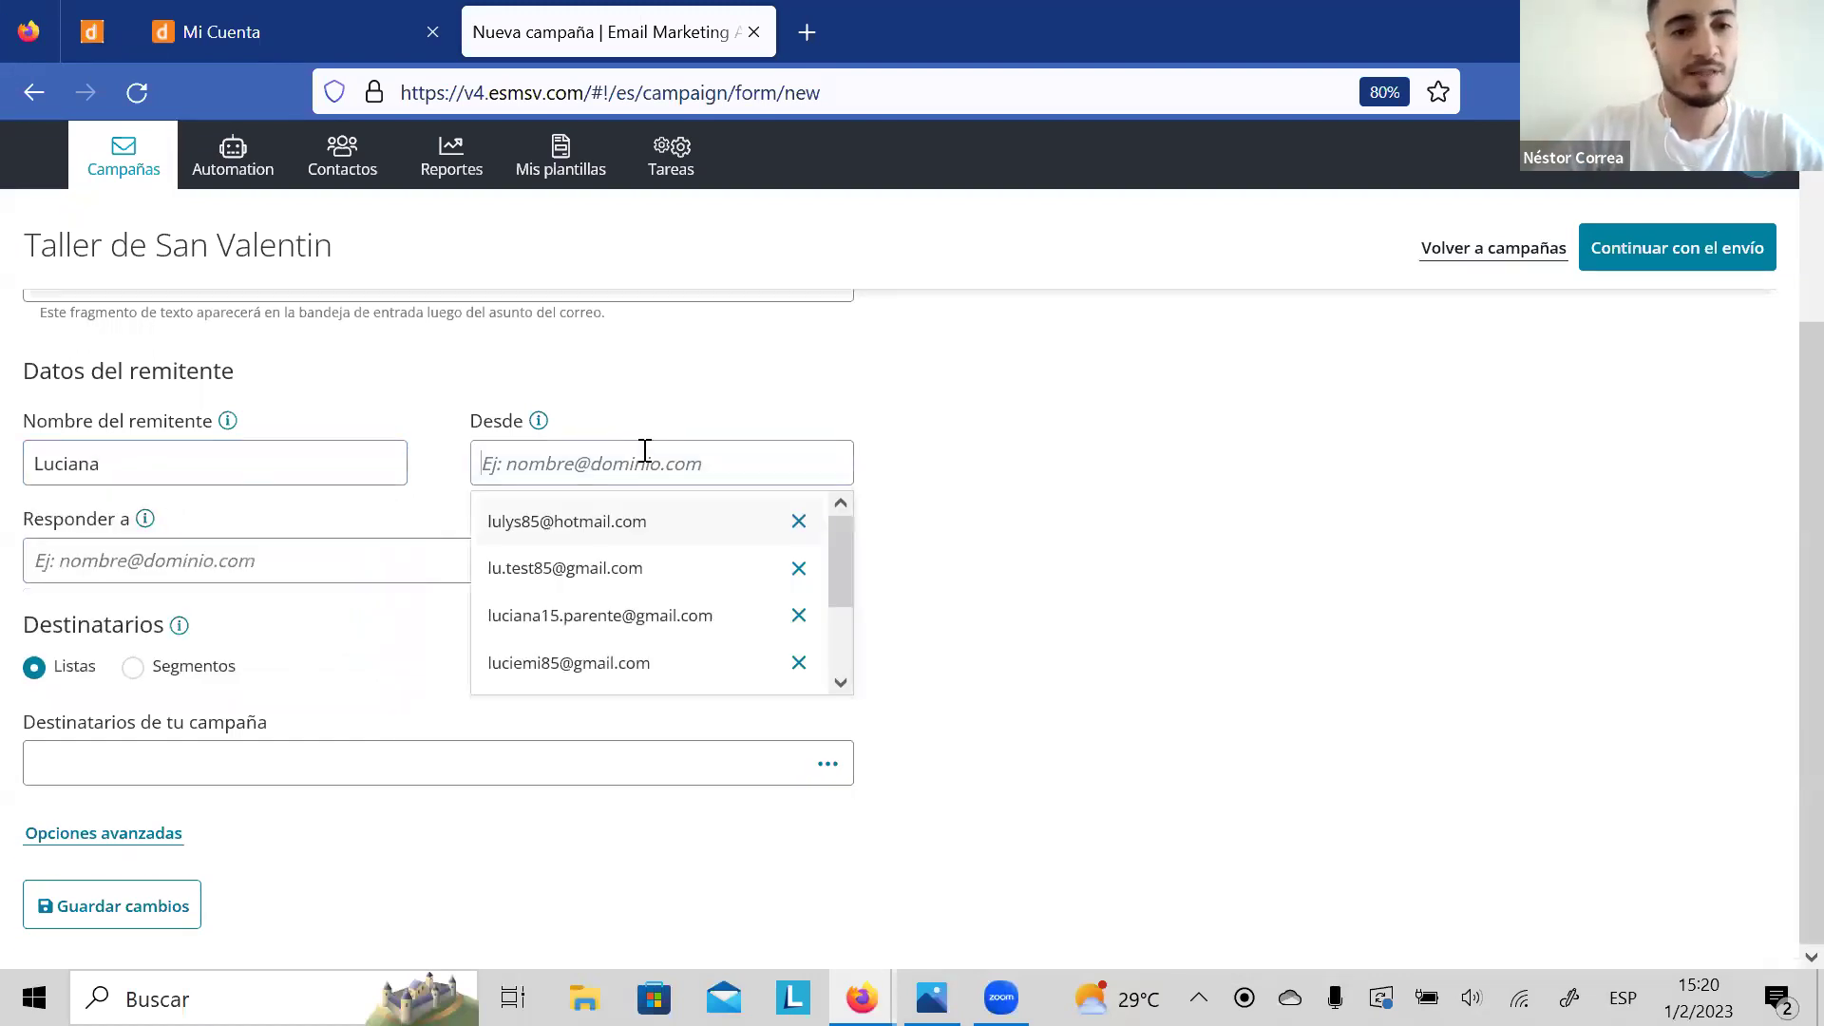
left_click(841, 682)
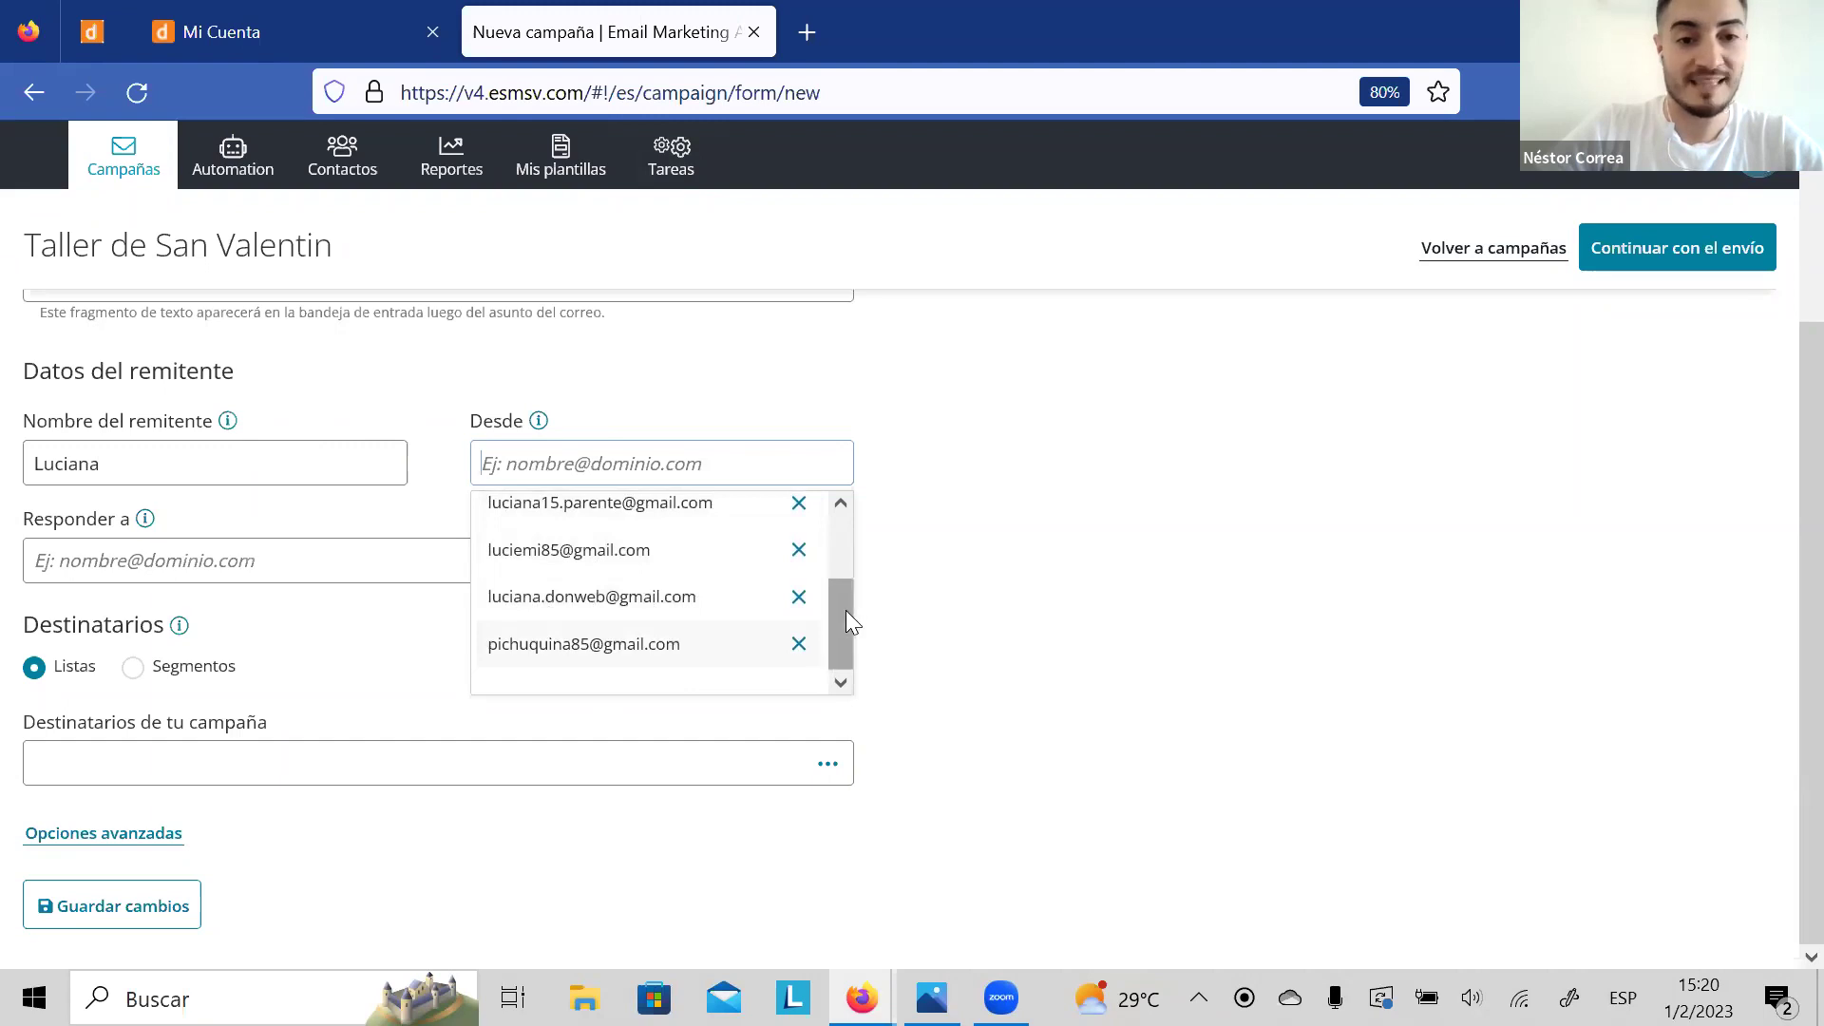
left_click_drag(847, 617, 846, 496)
left_click(758, 386)
left_click(606, 463)
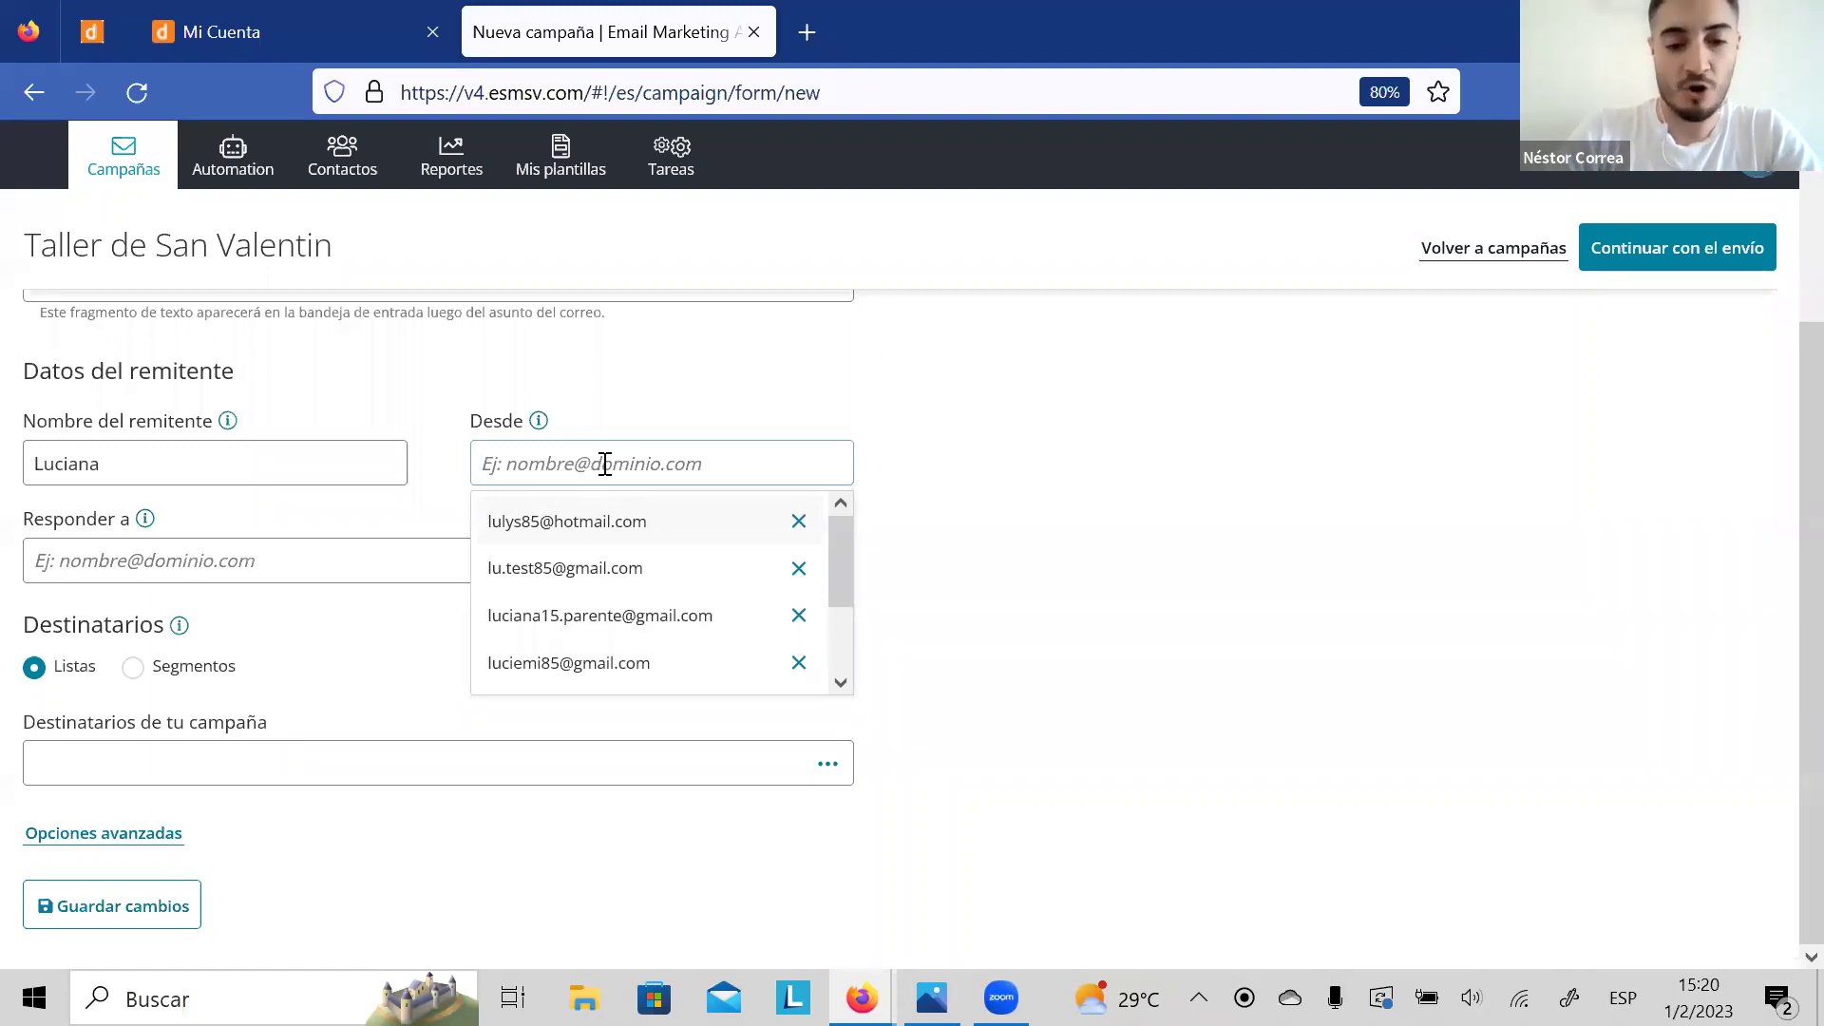
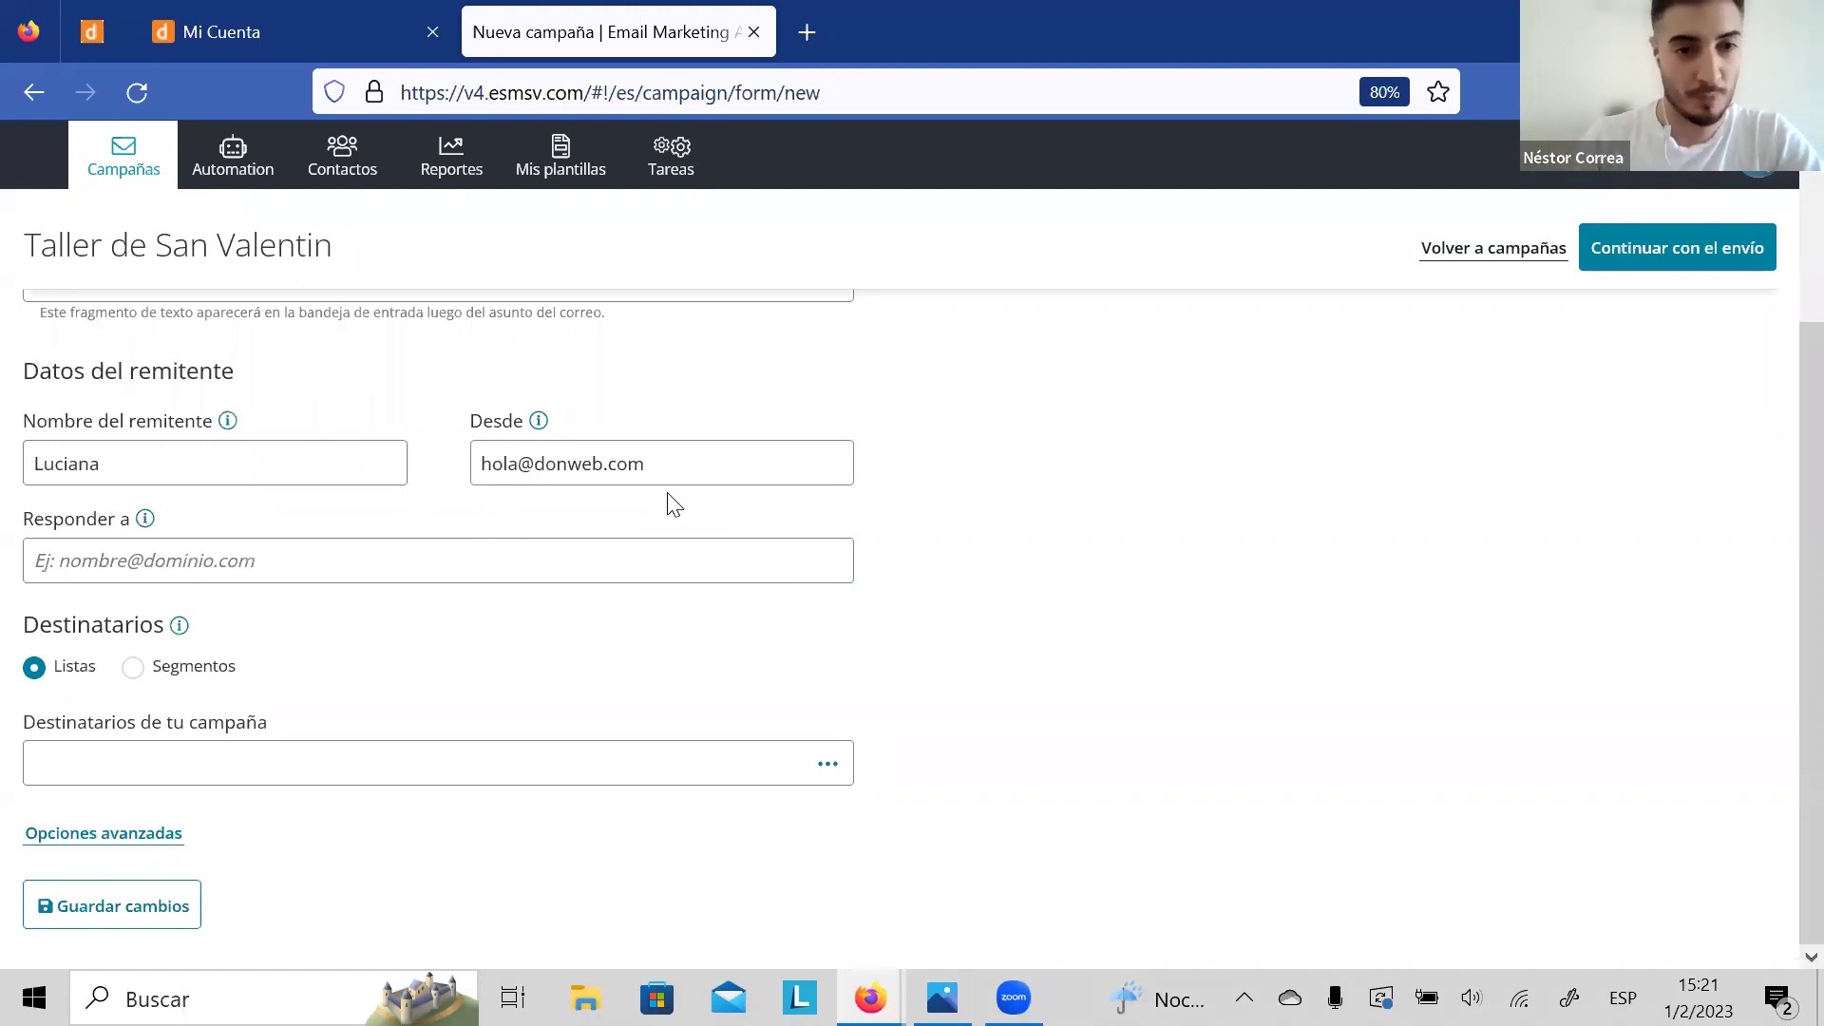
Step: Check the Responder a suggestions and close them, leaving the reply-to address empty
left_click(561, 558)
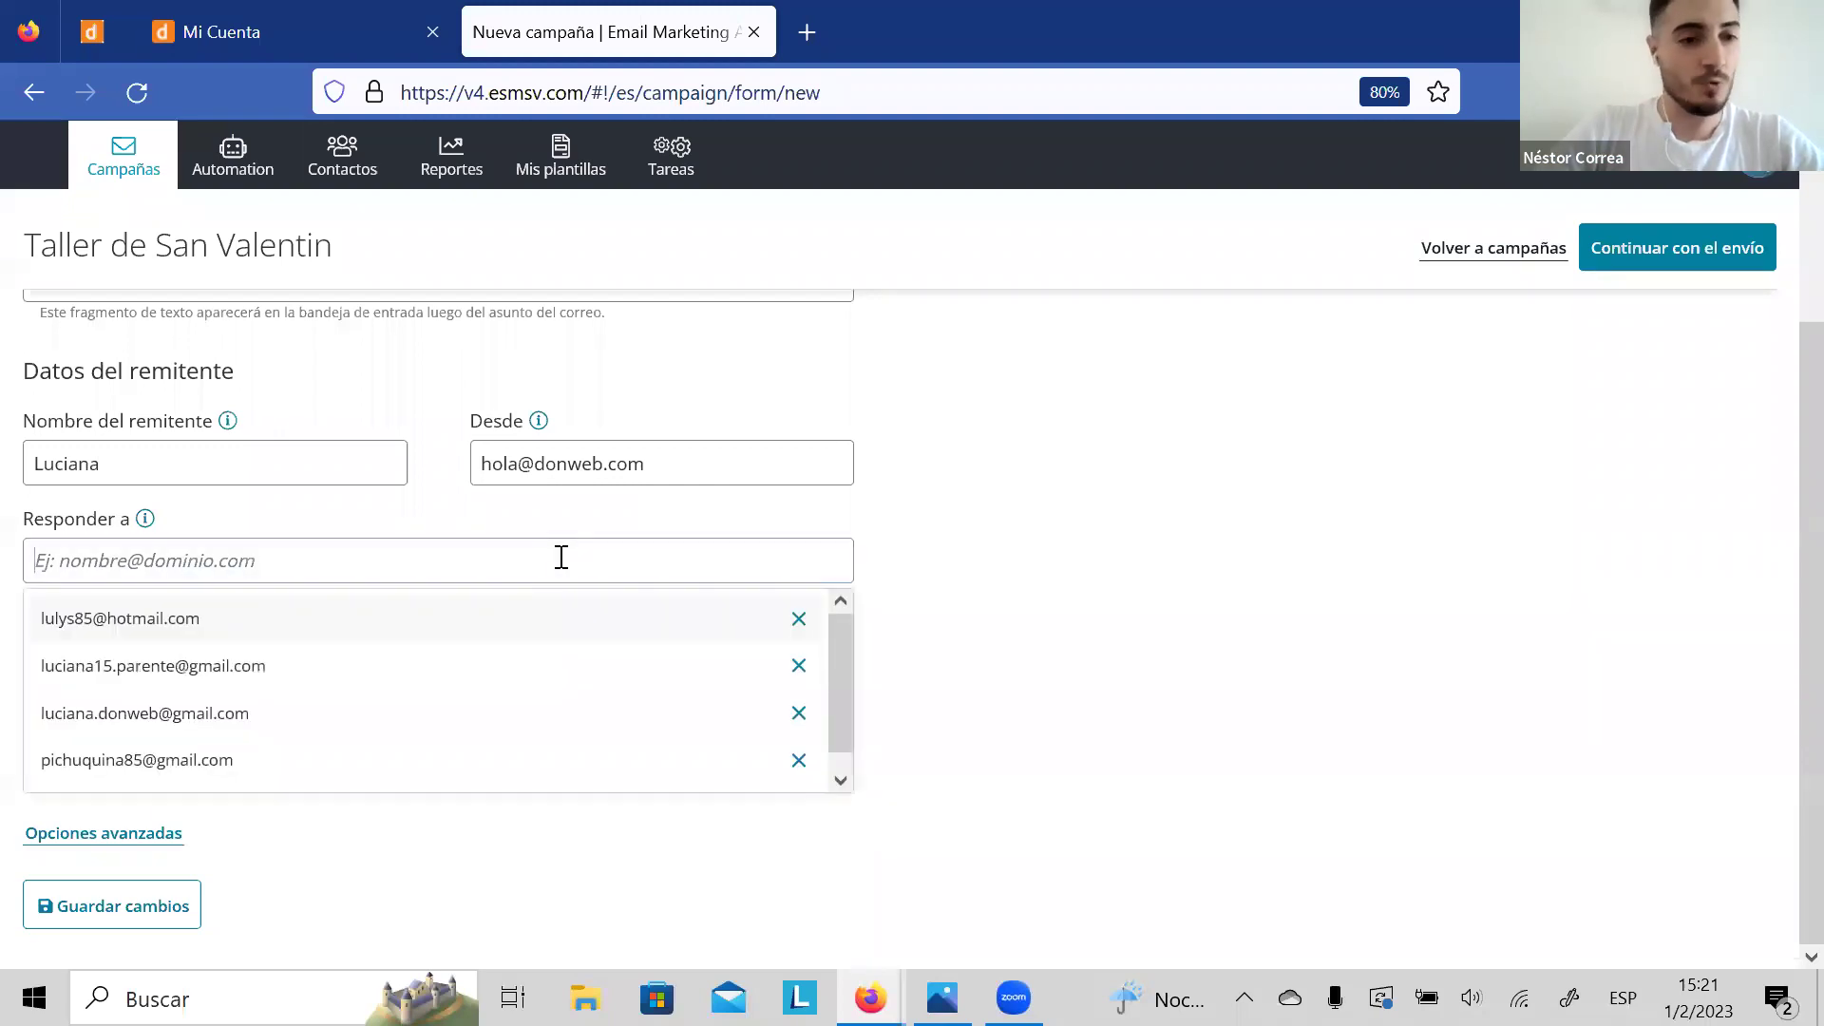
left_click(969, 545)
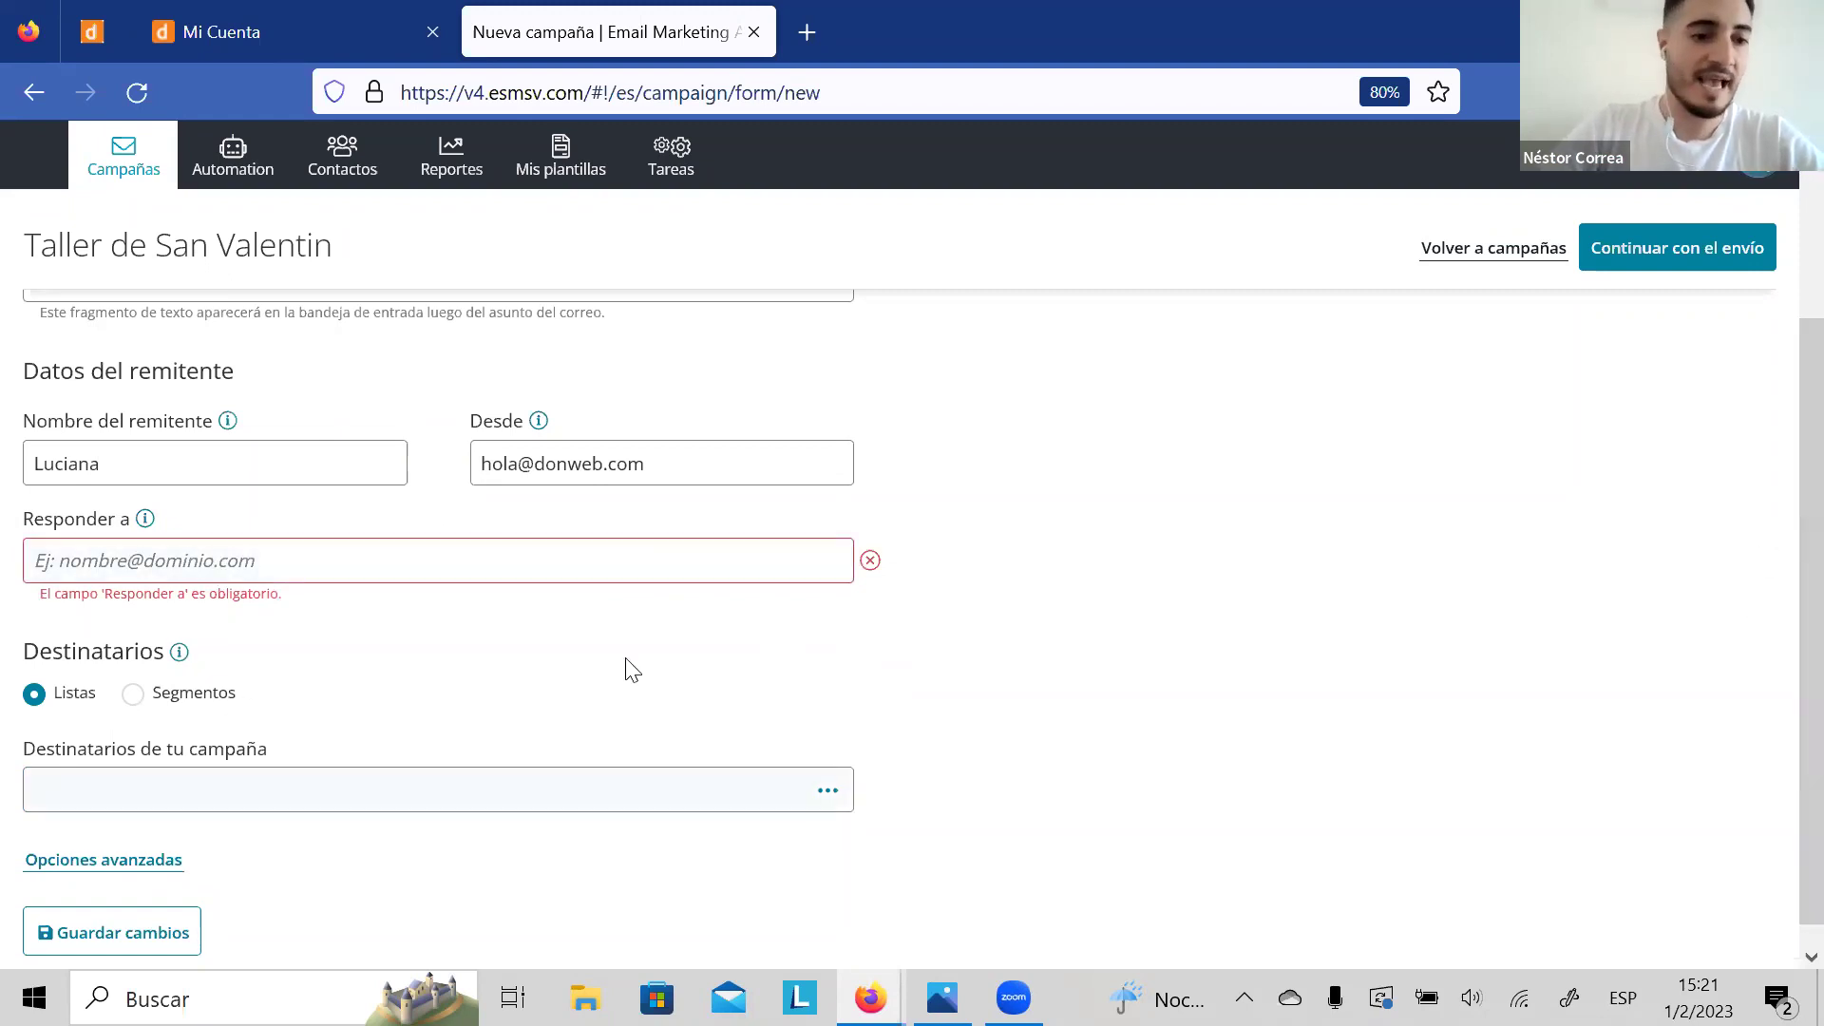
scroll(1786, 427, "up", 3)
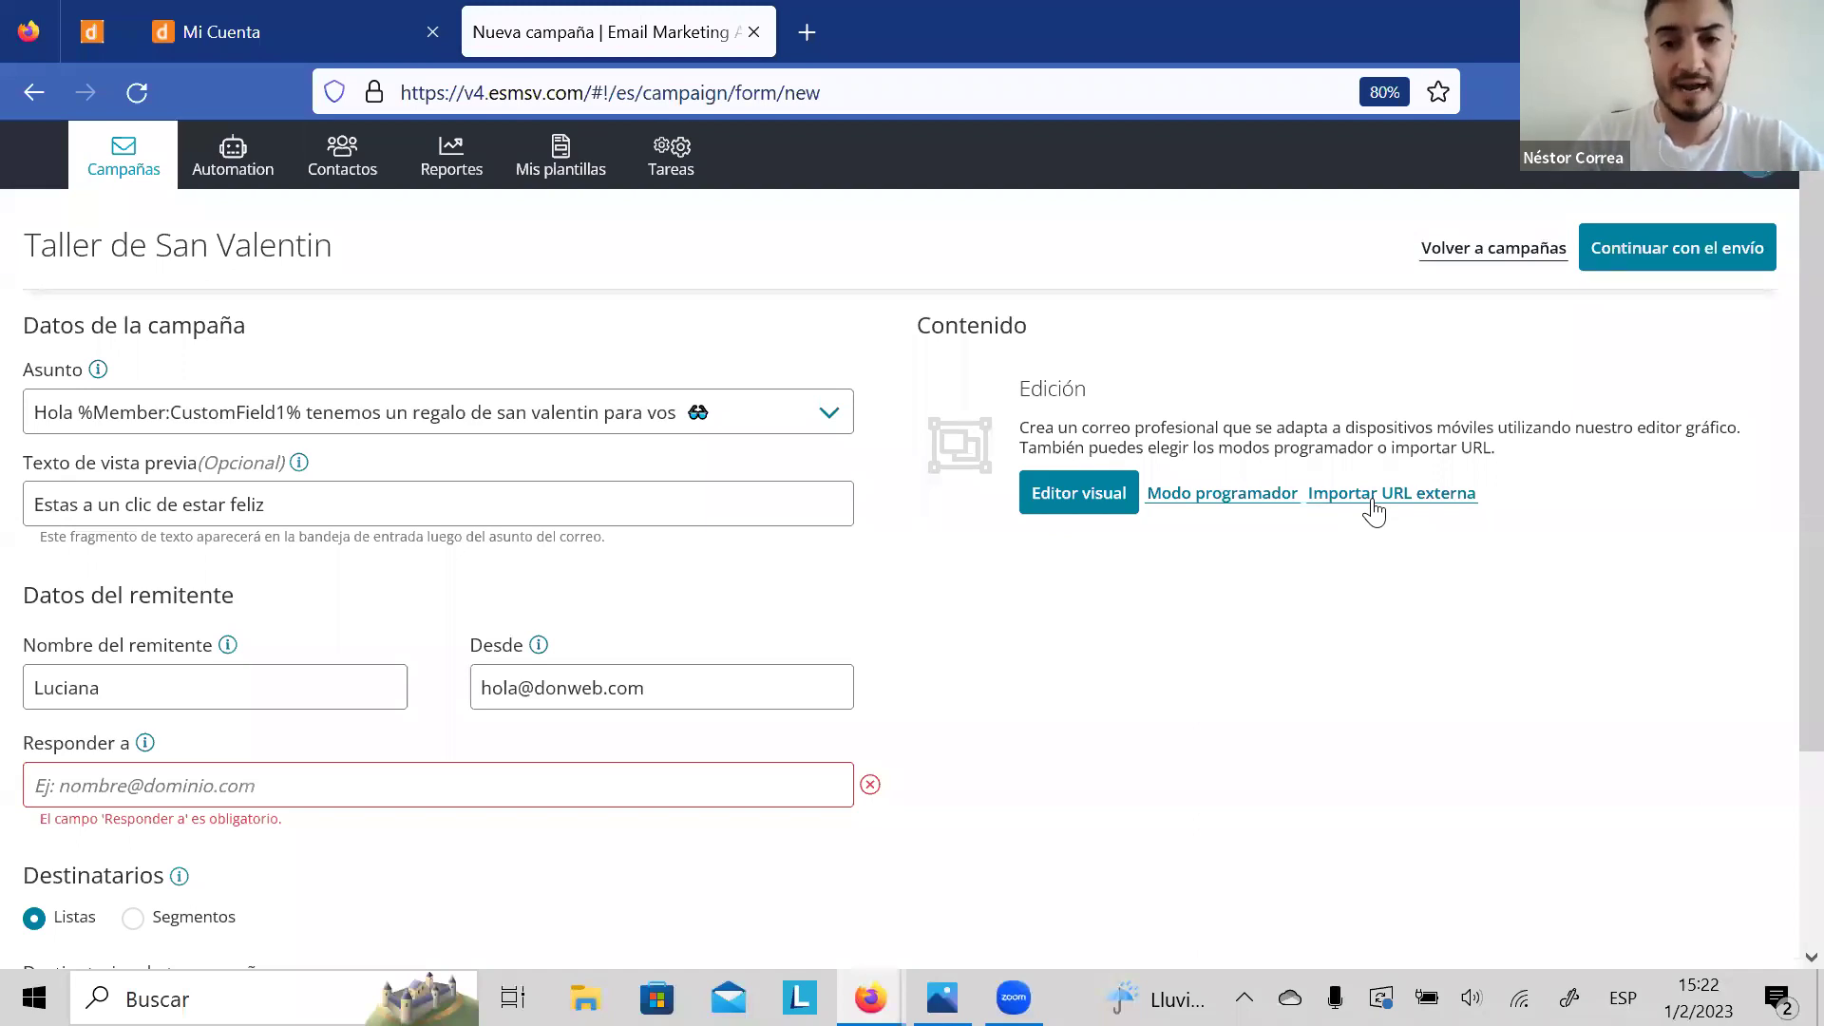
Step: Open the visual editor and browse the Prediseñadas, Mis plantillas, Mis campañas and Lo hacemos por ti tabs
left_click(1059, 496)
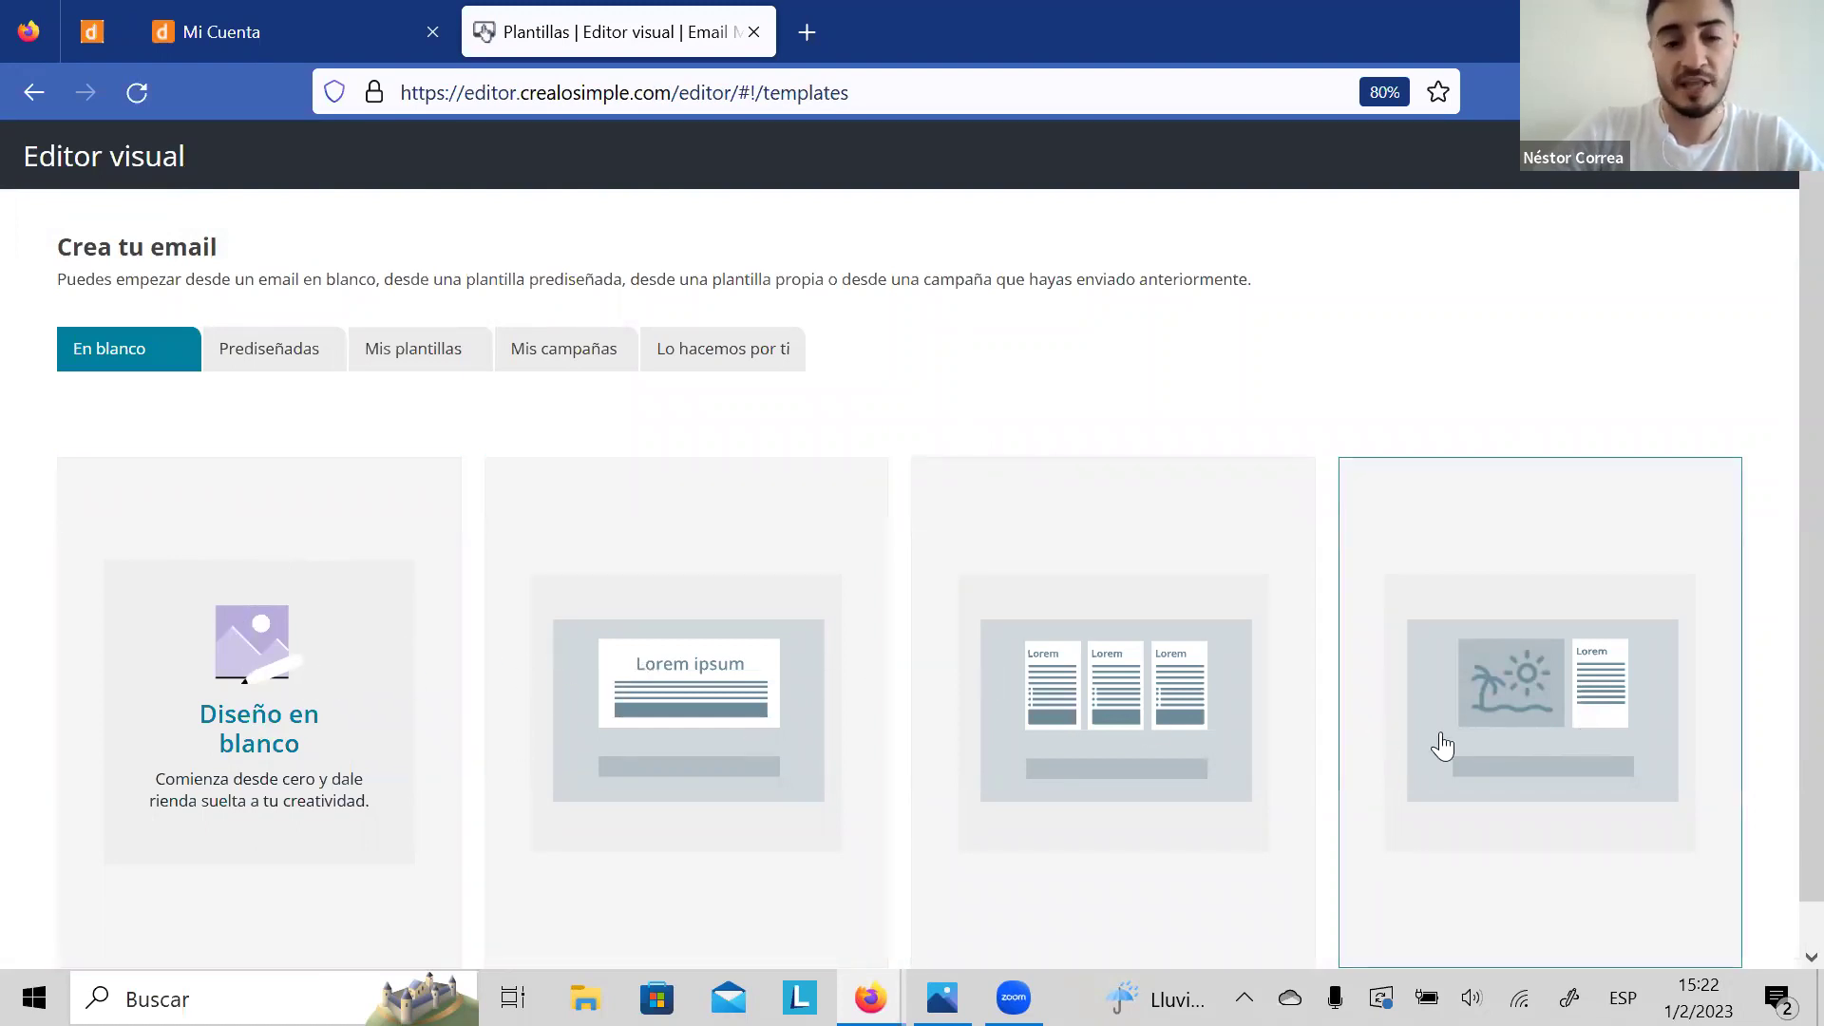
left_click(261, 356)
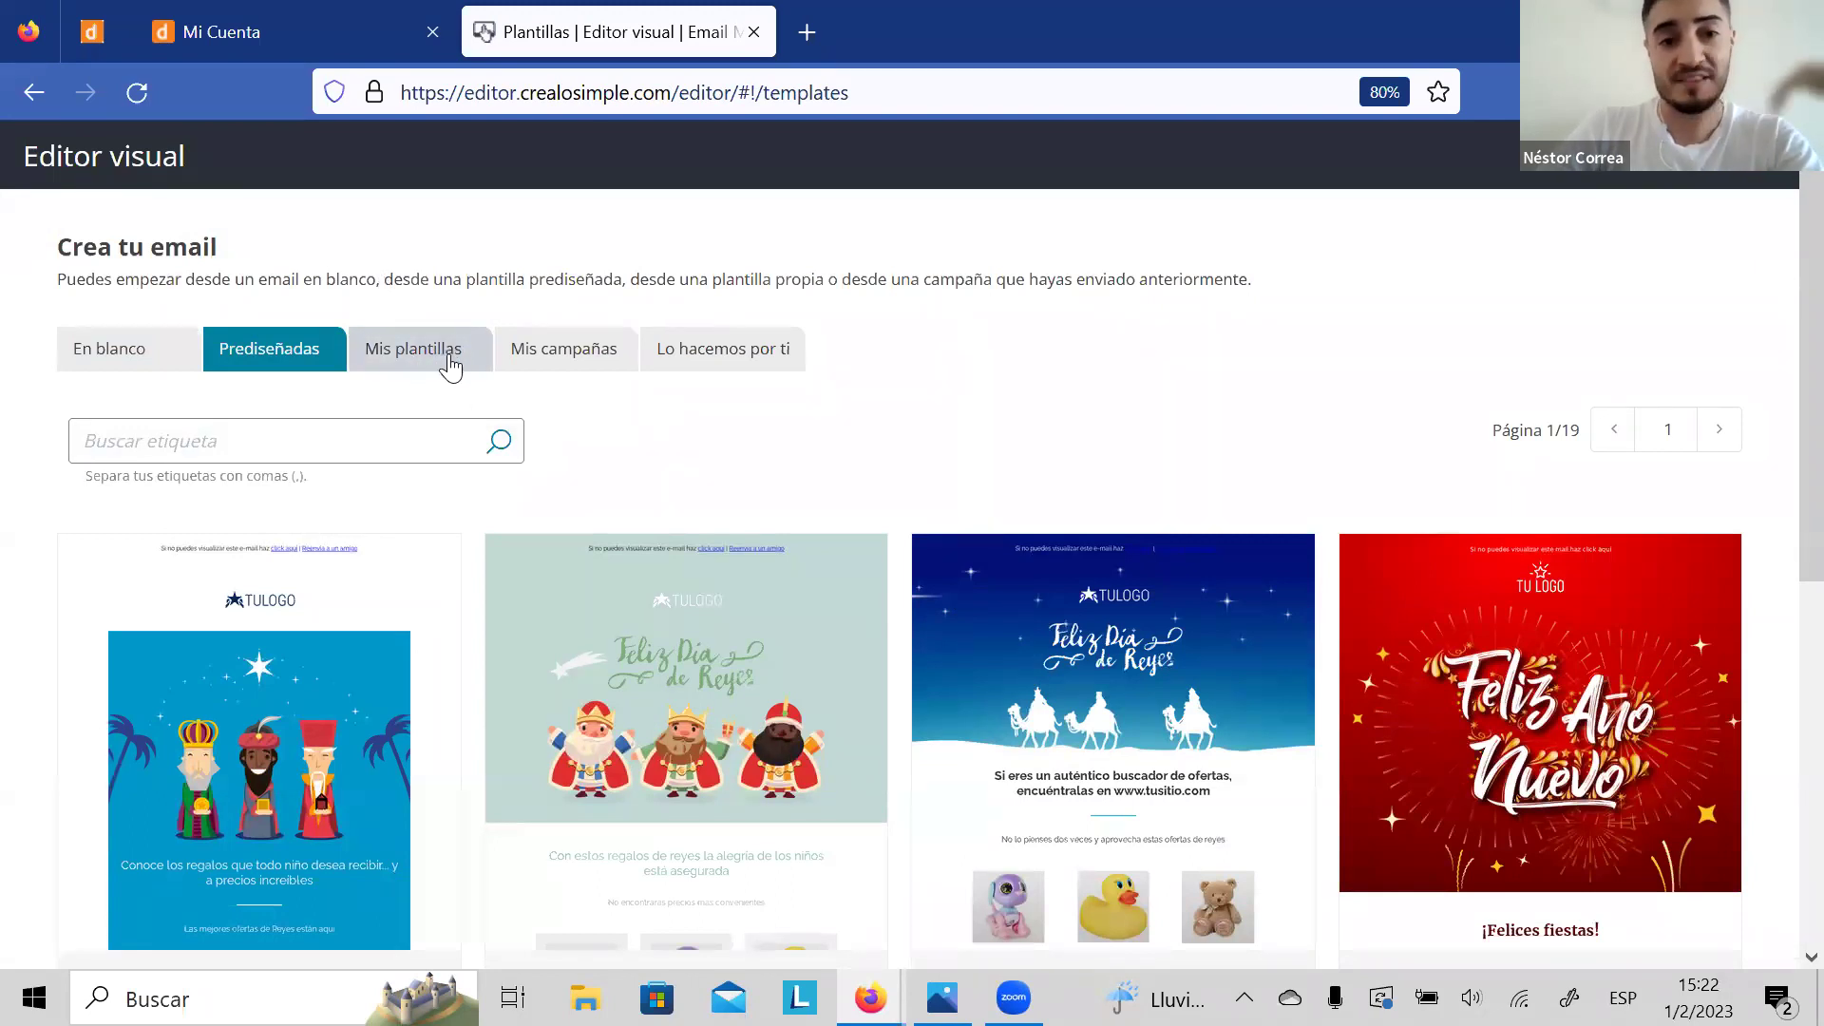
left_click(446, 366)
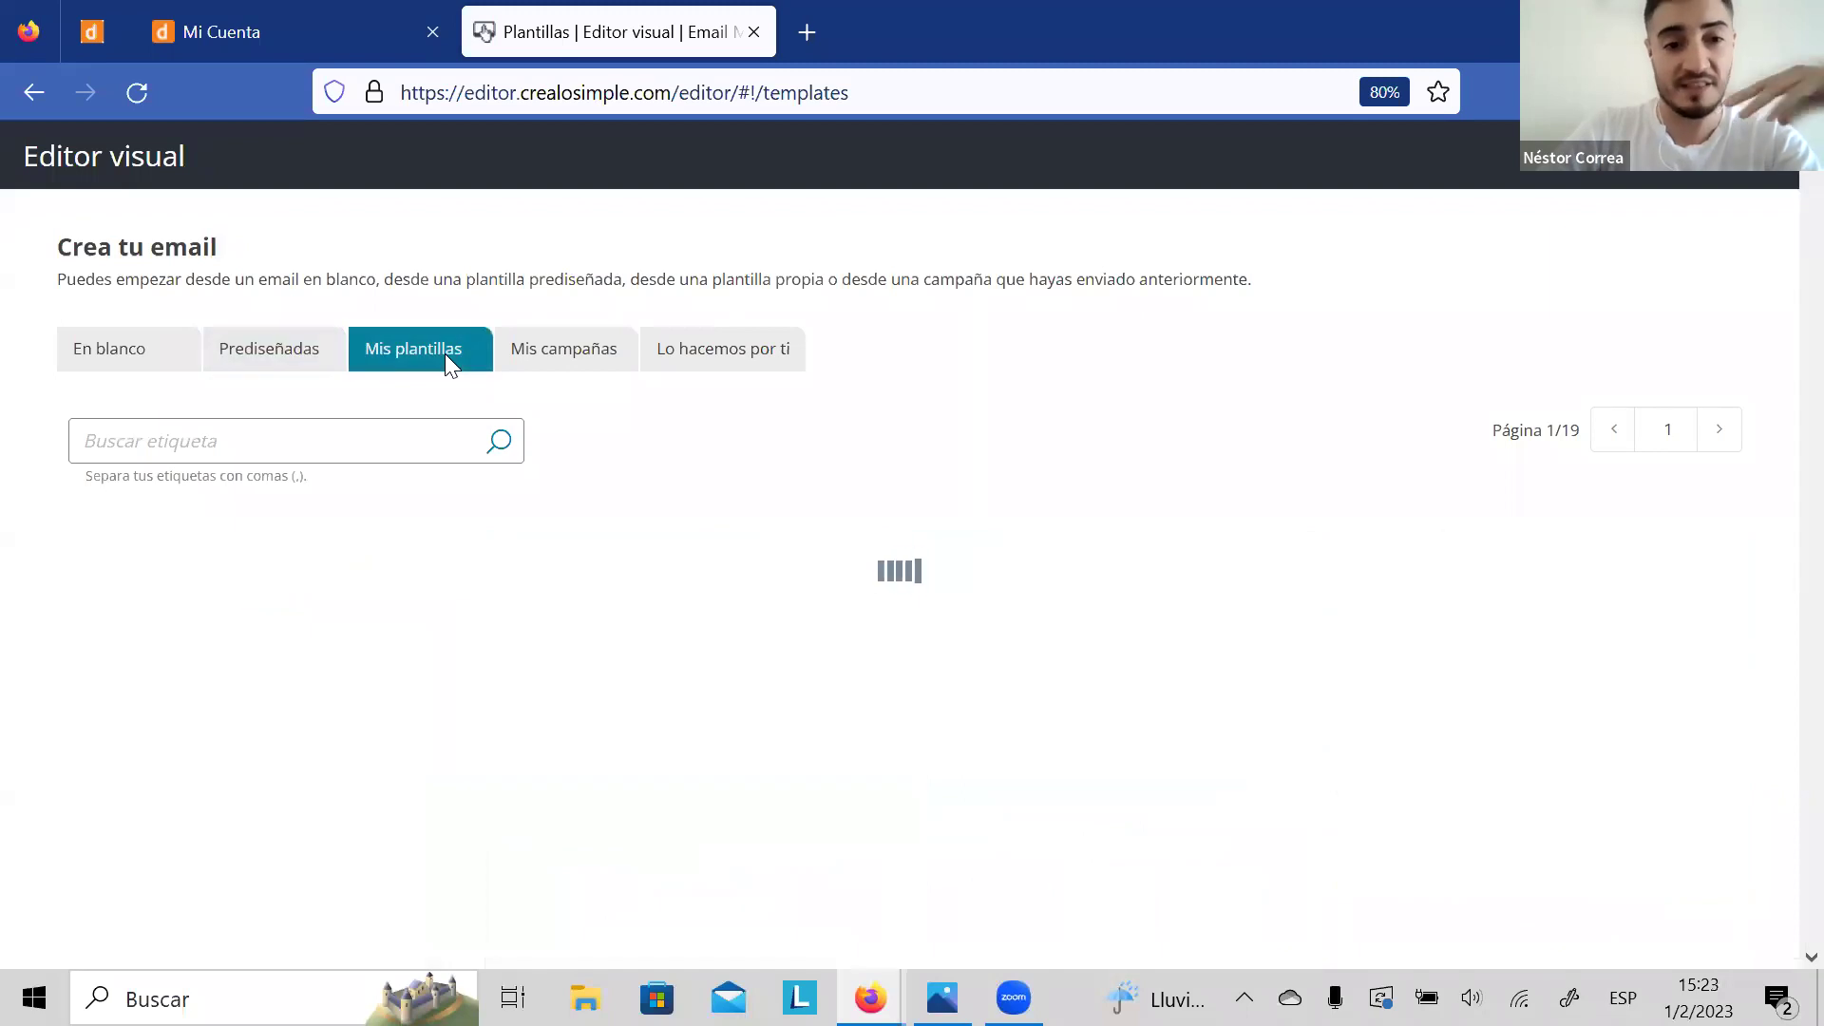
left_click(536, 351)
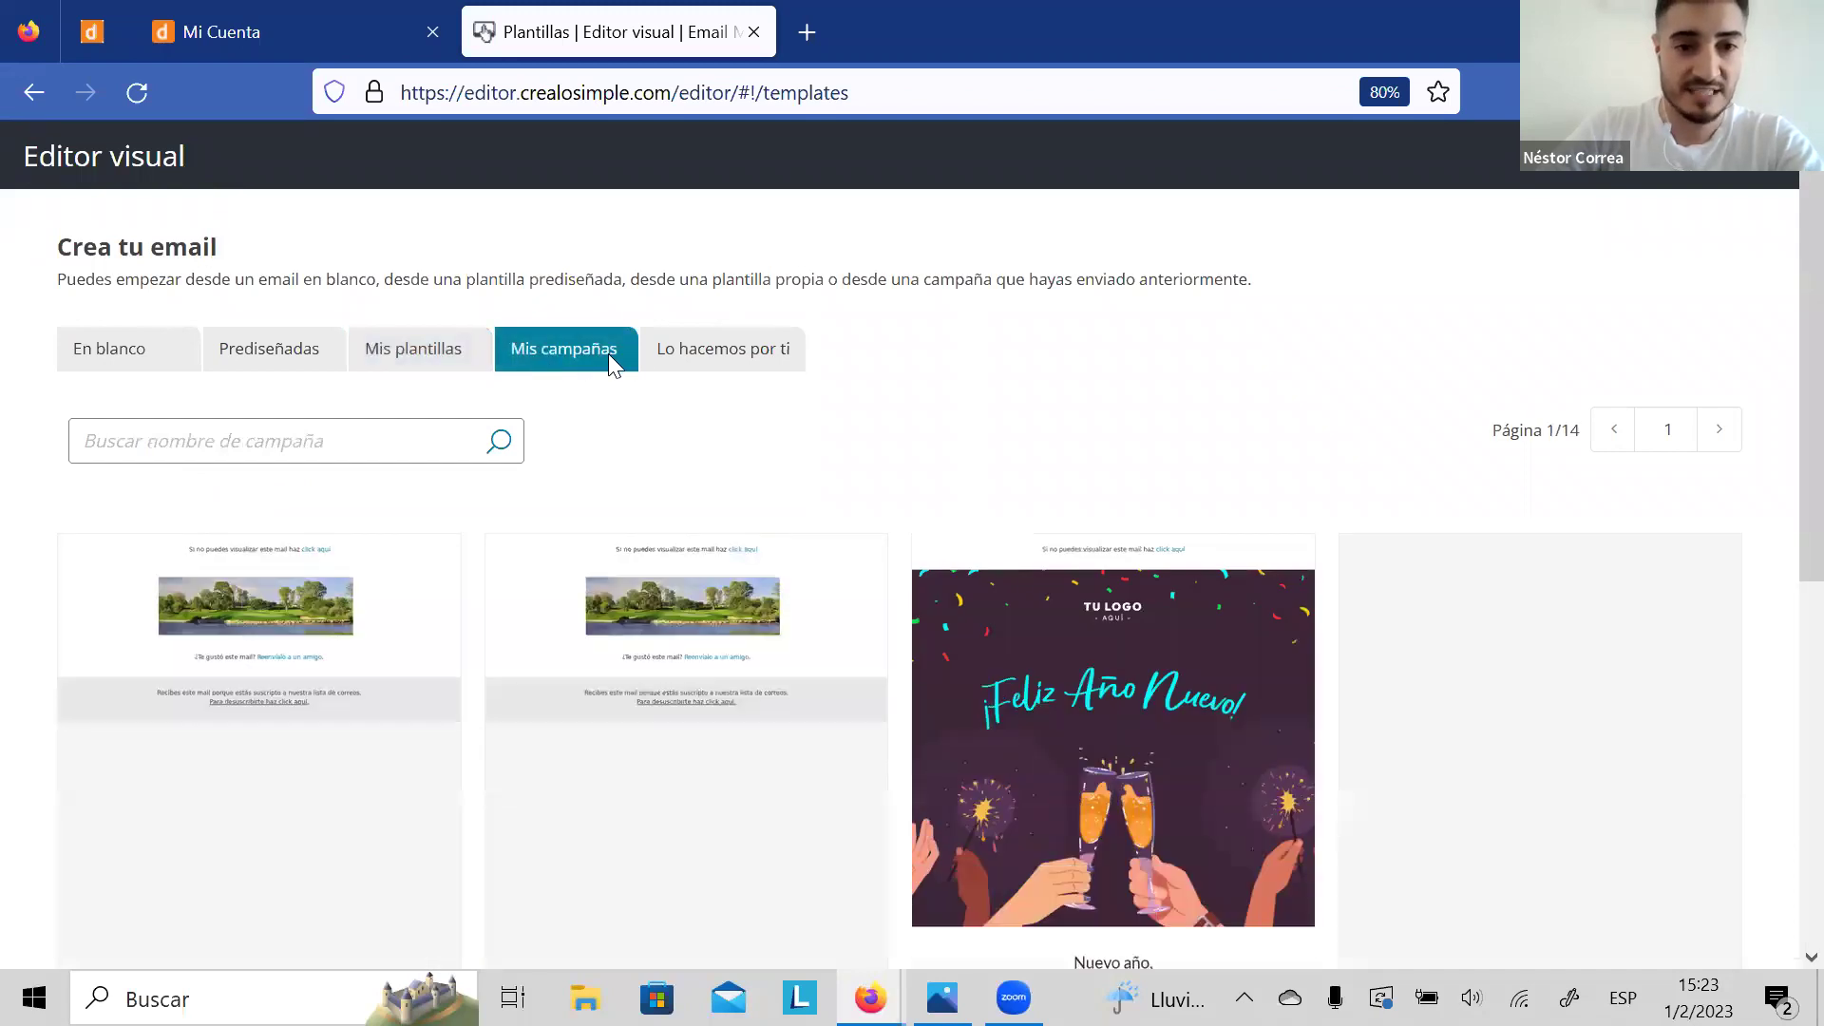
left_click(710, 373)
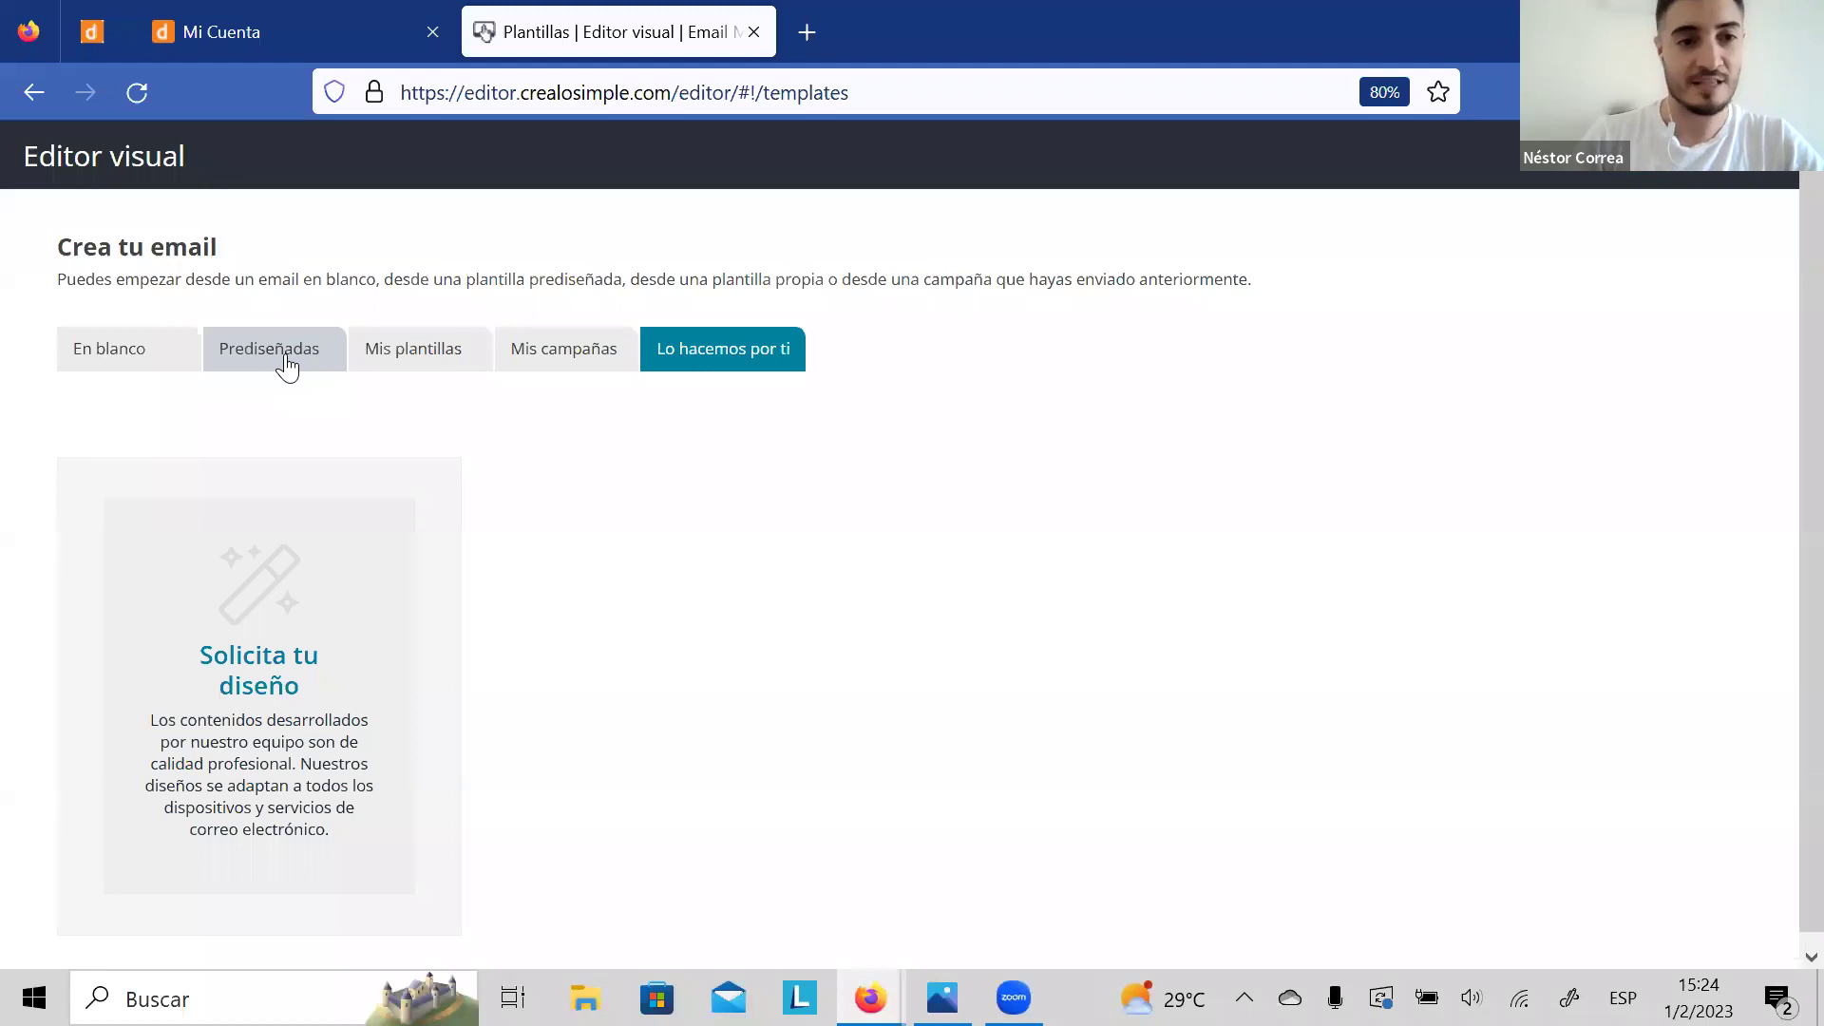
left_click(285, 359)
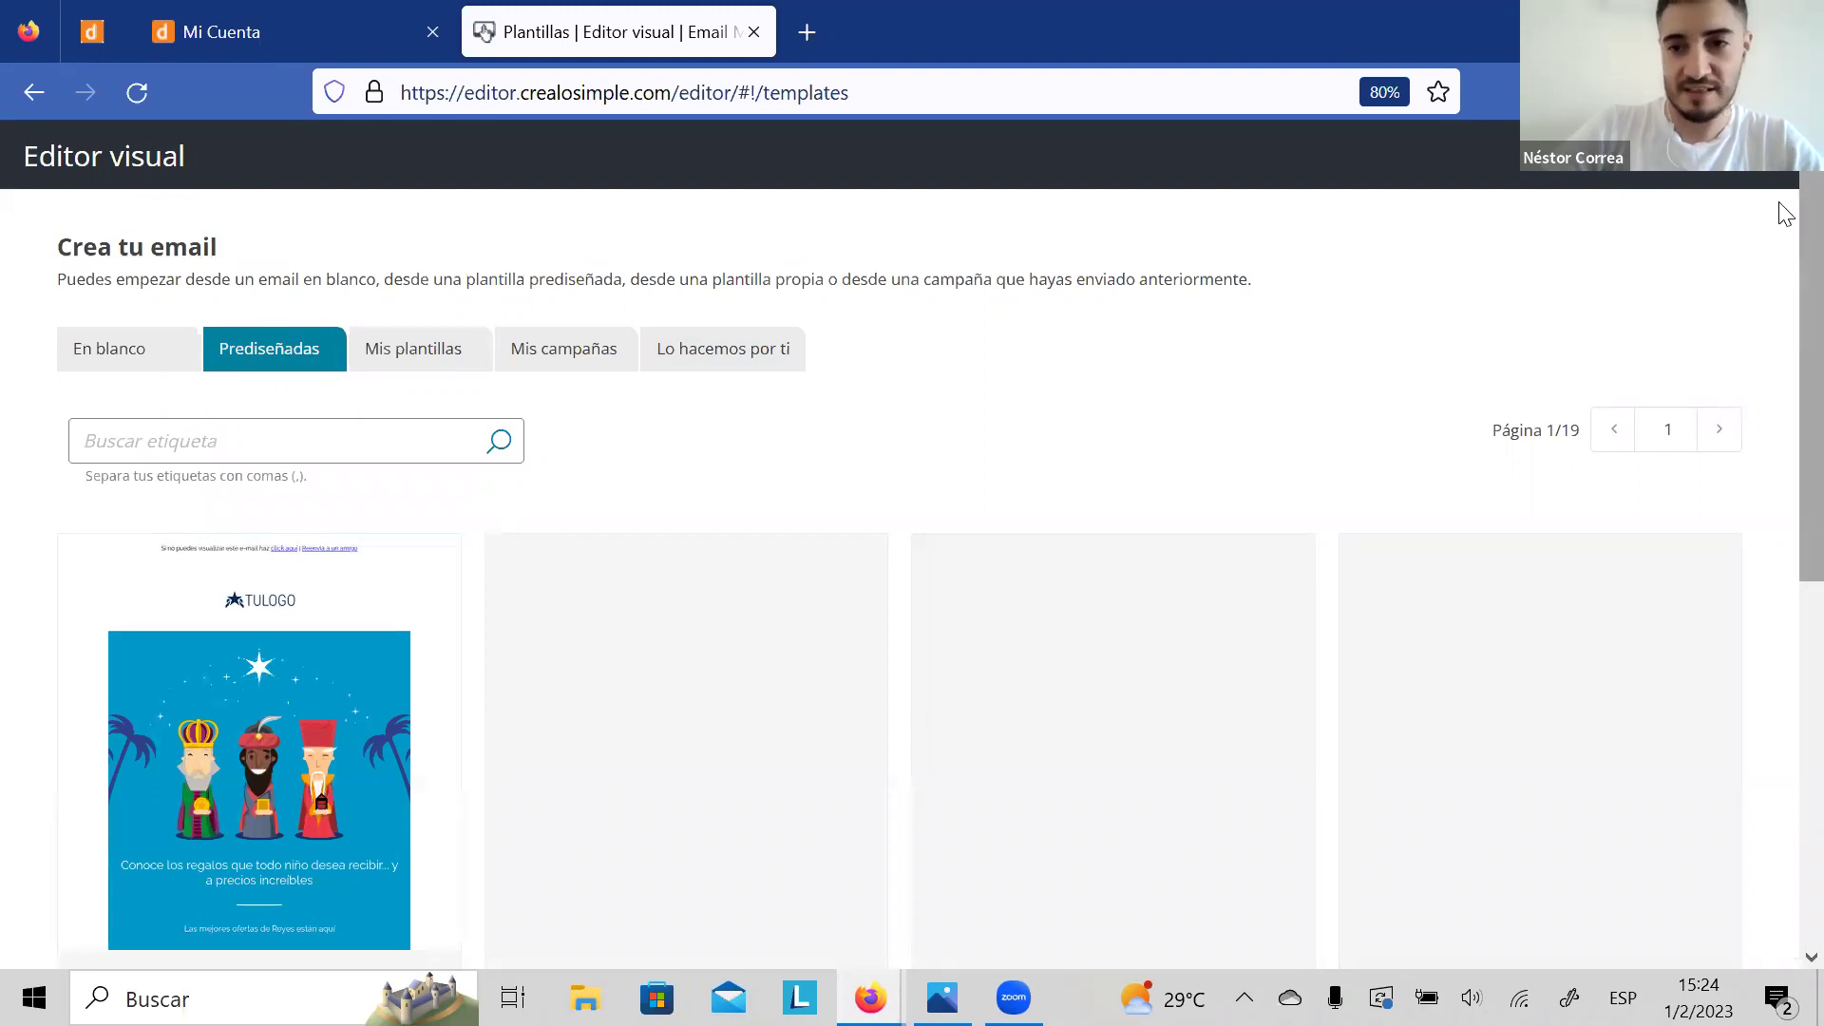
Step: Search predesigned templates for 'san valentin' and open the first Valentine template
scroll(1781, 399, "down", 5)
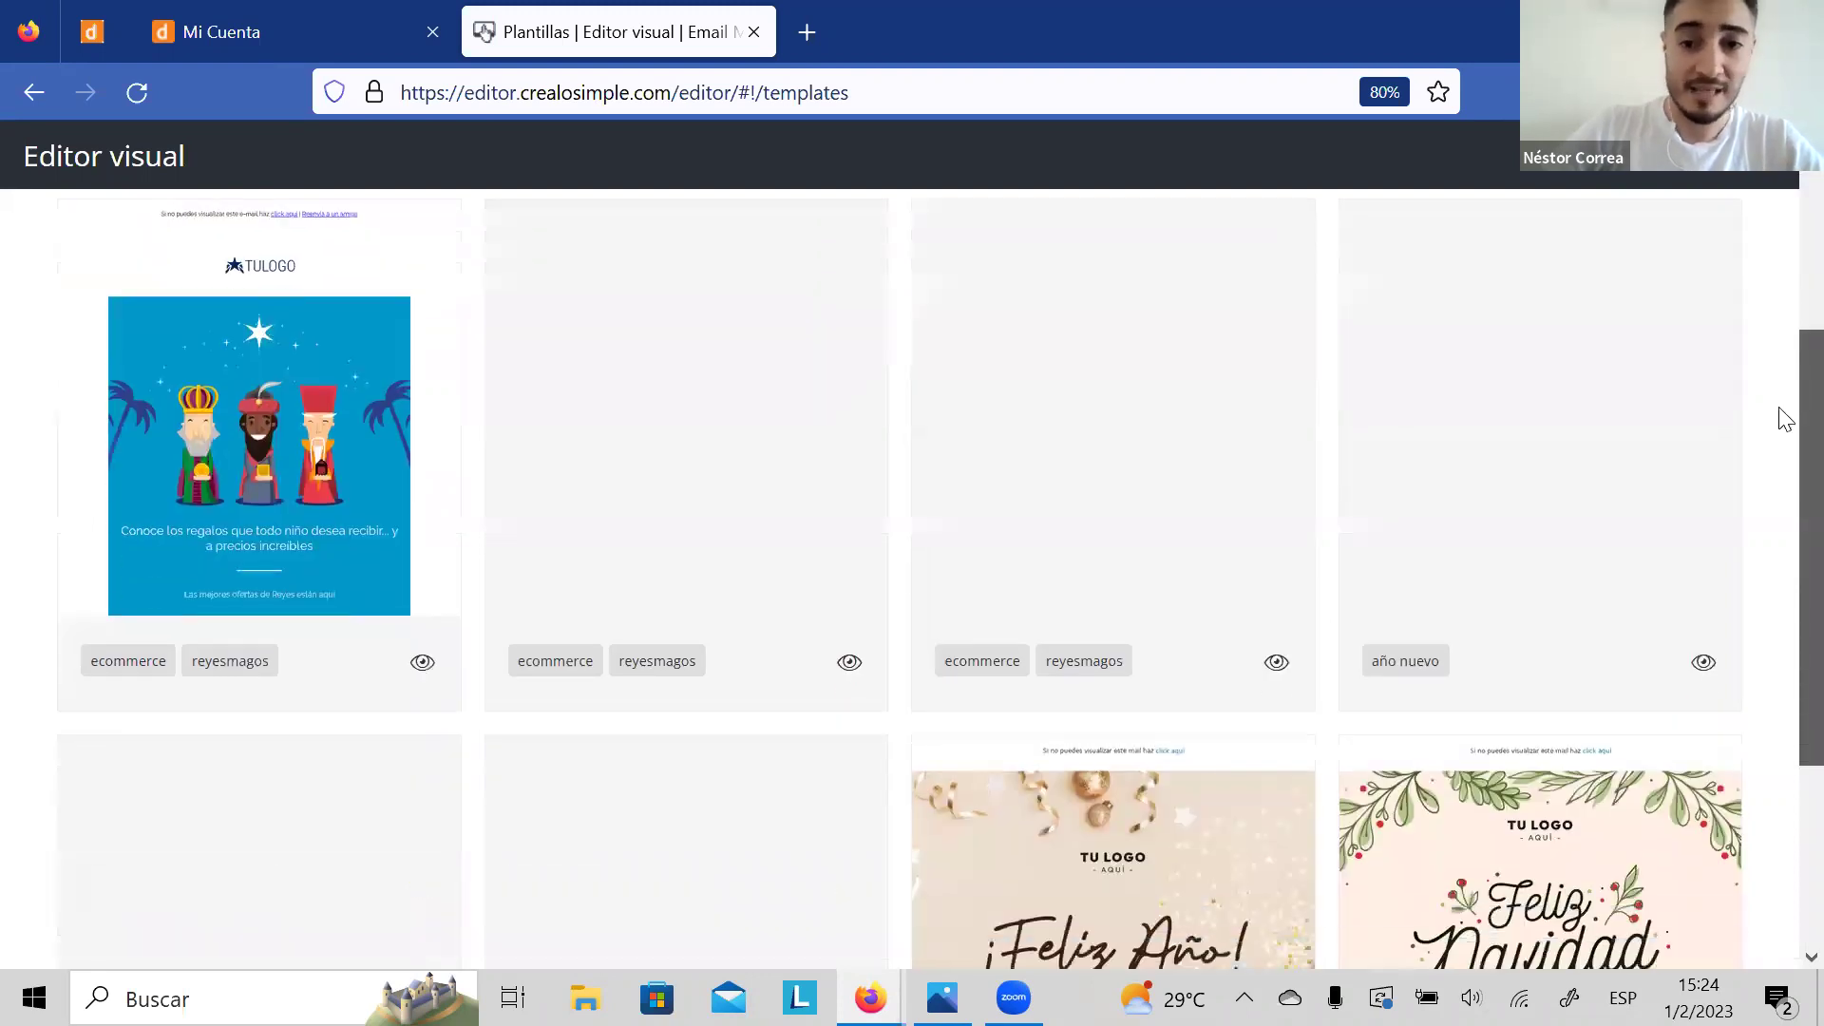
scroll(1784, 418, "up", 5)
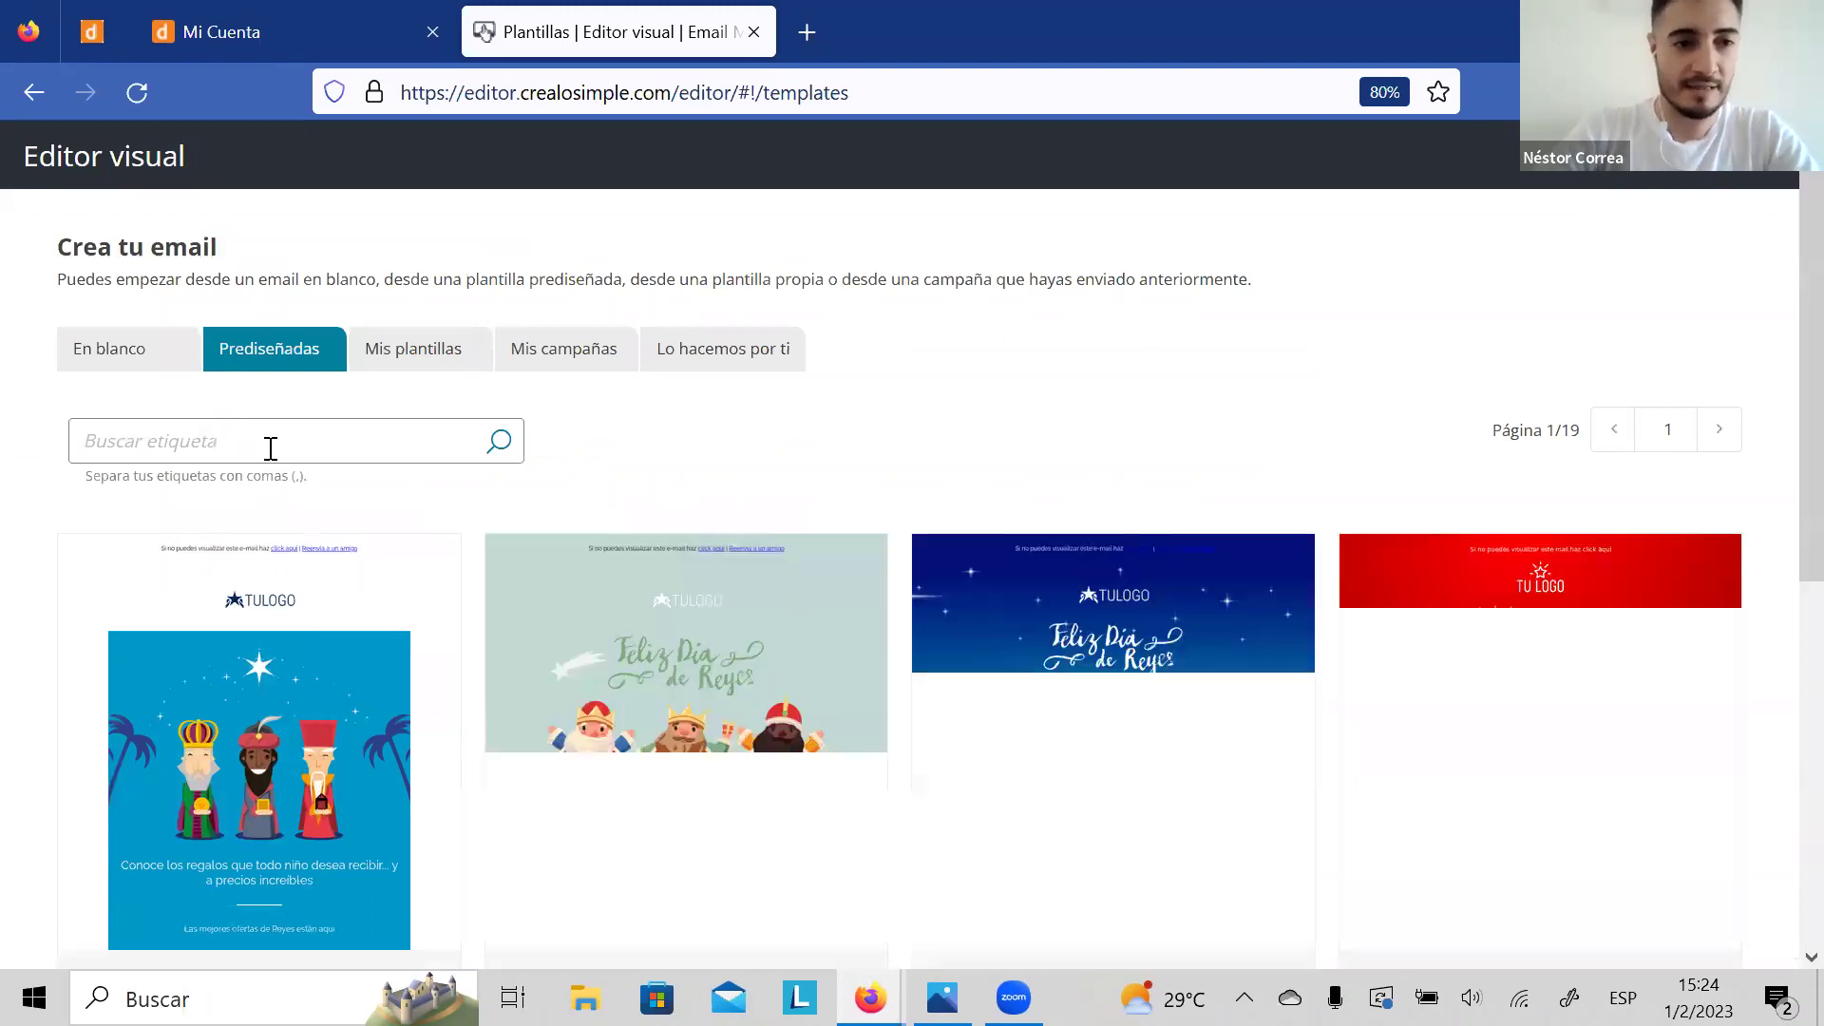
left_click(271, 448)
type("san valentin")
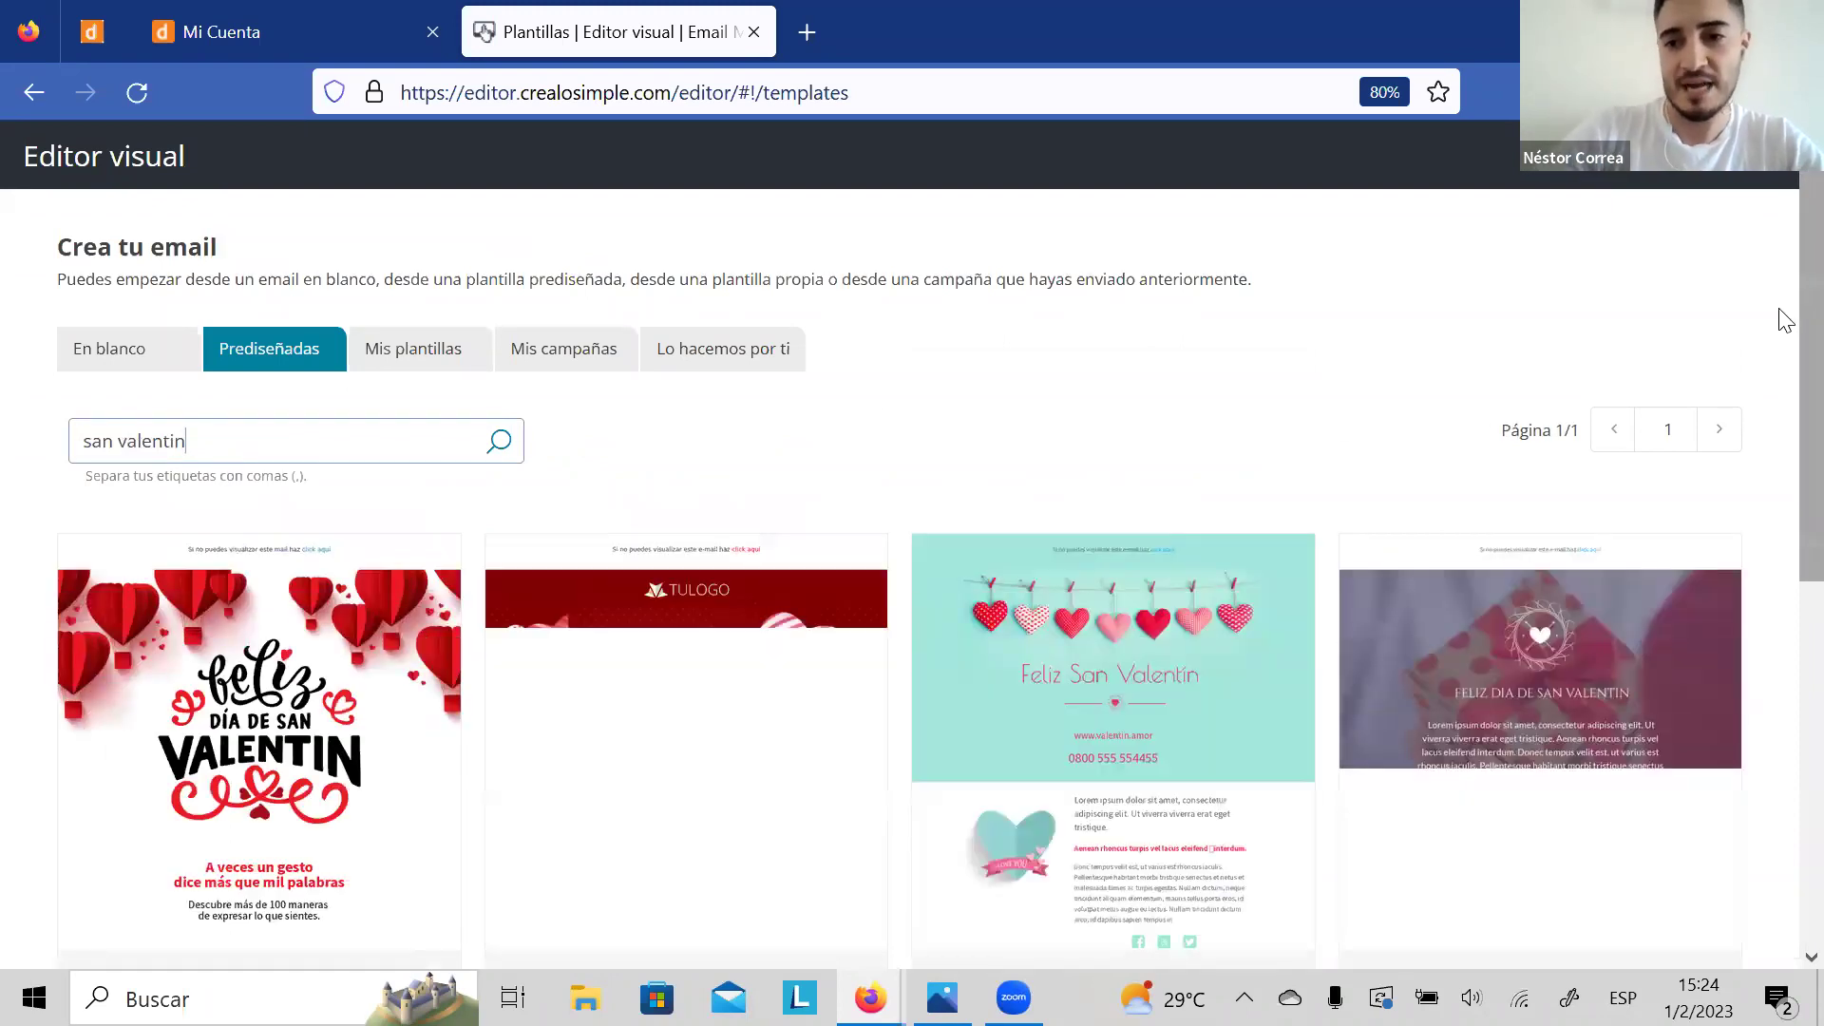
scroll(1782, 399, "down", 2)
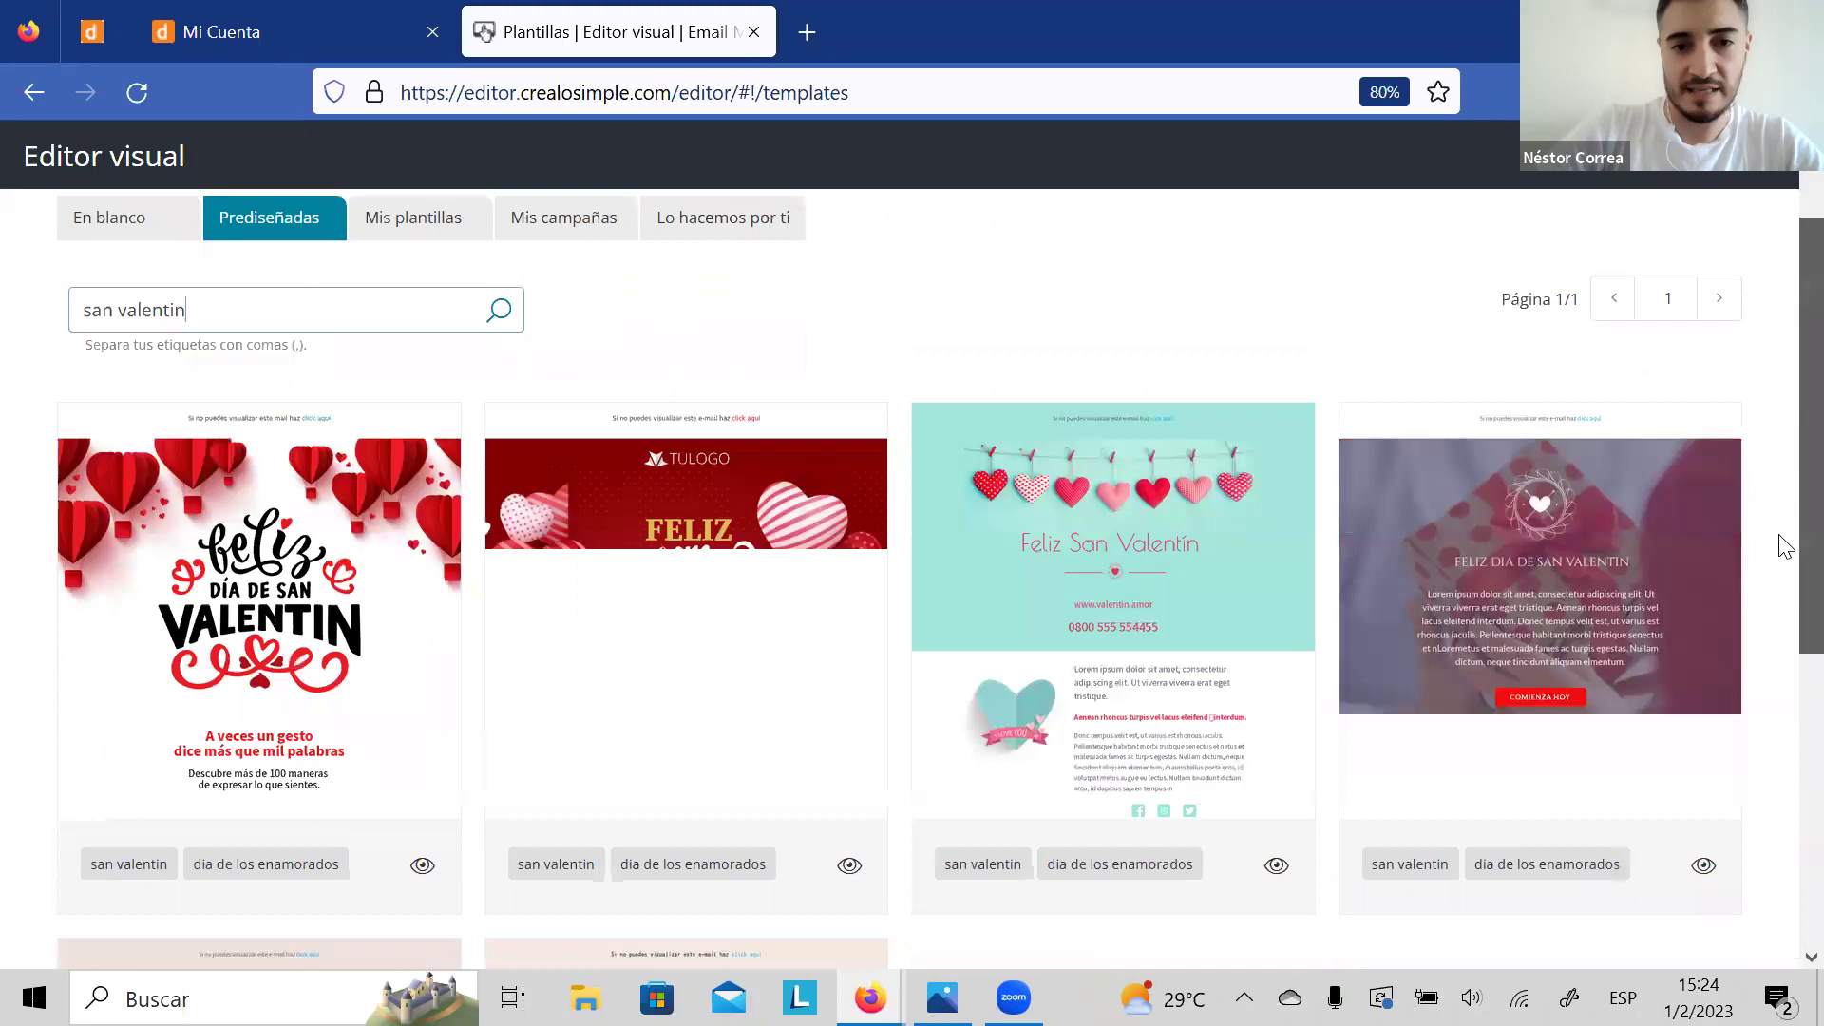
scroll(1780, 618, "down", 5)
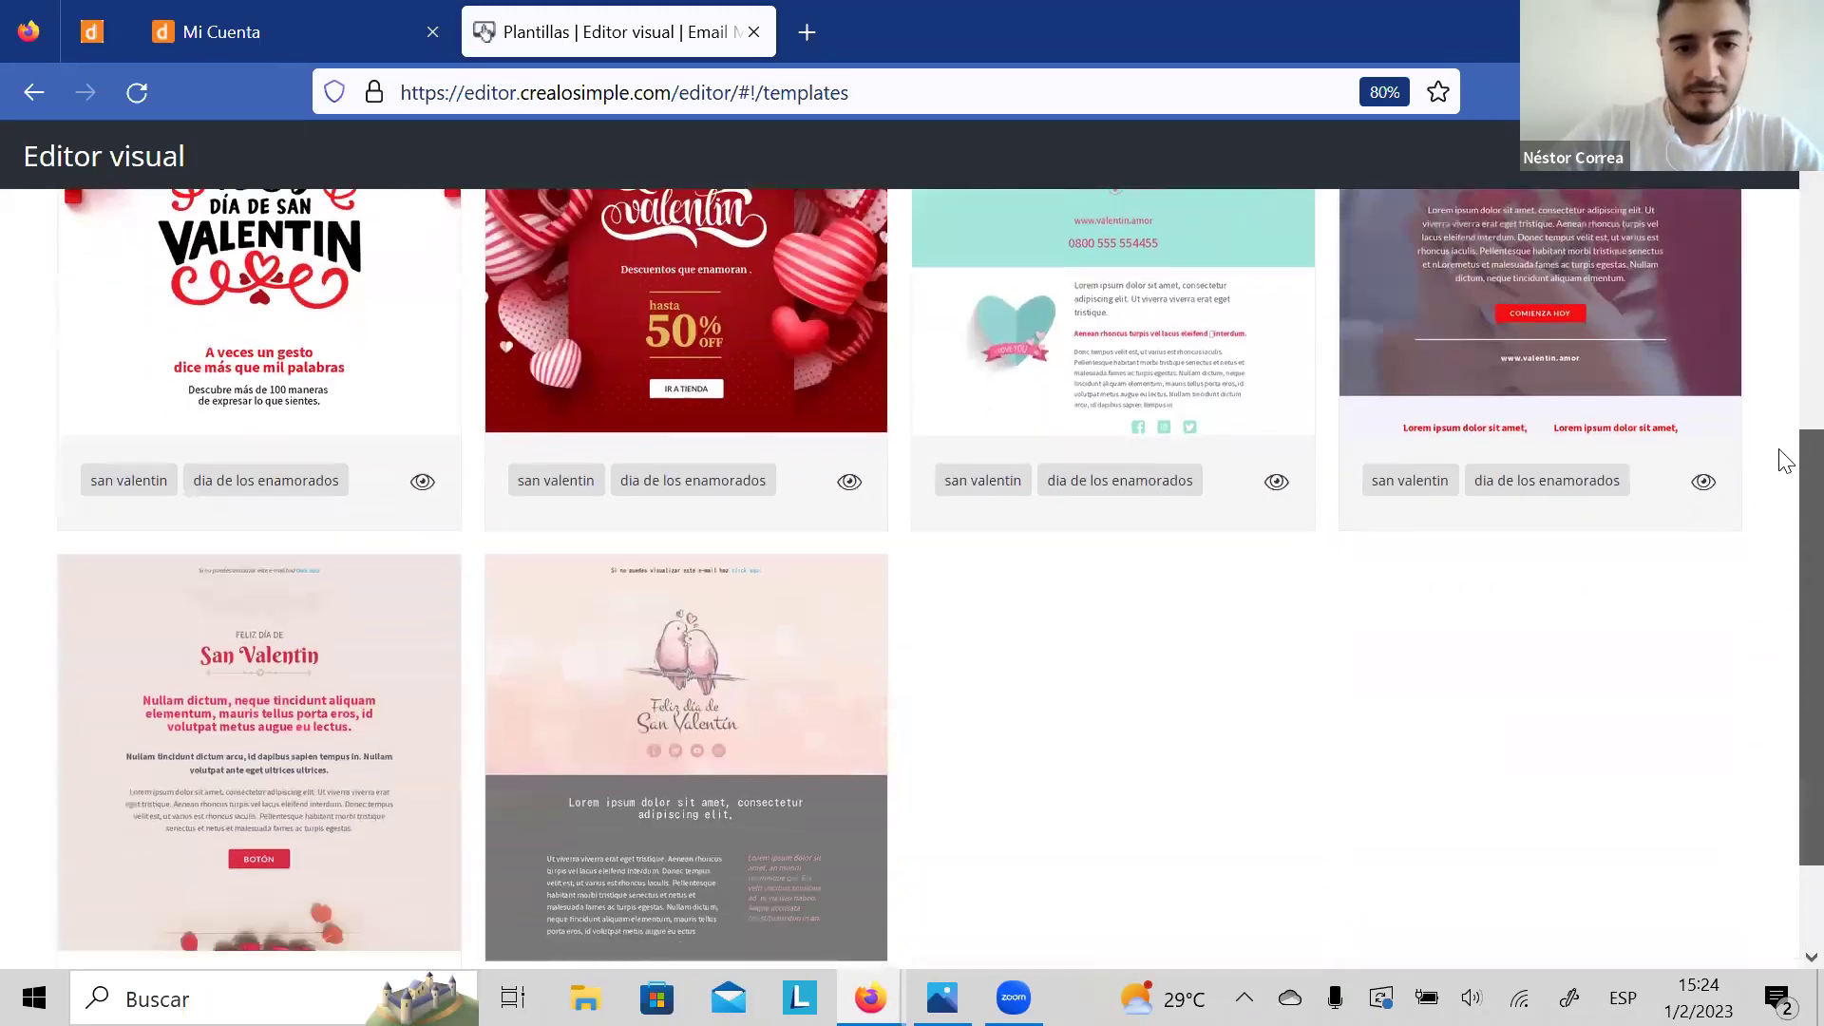
scroll(1782, 460, "up", 4)
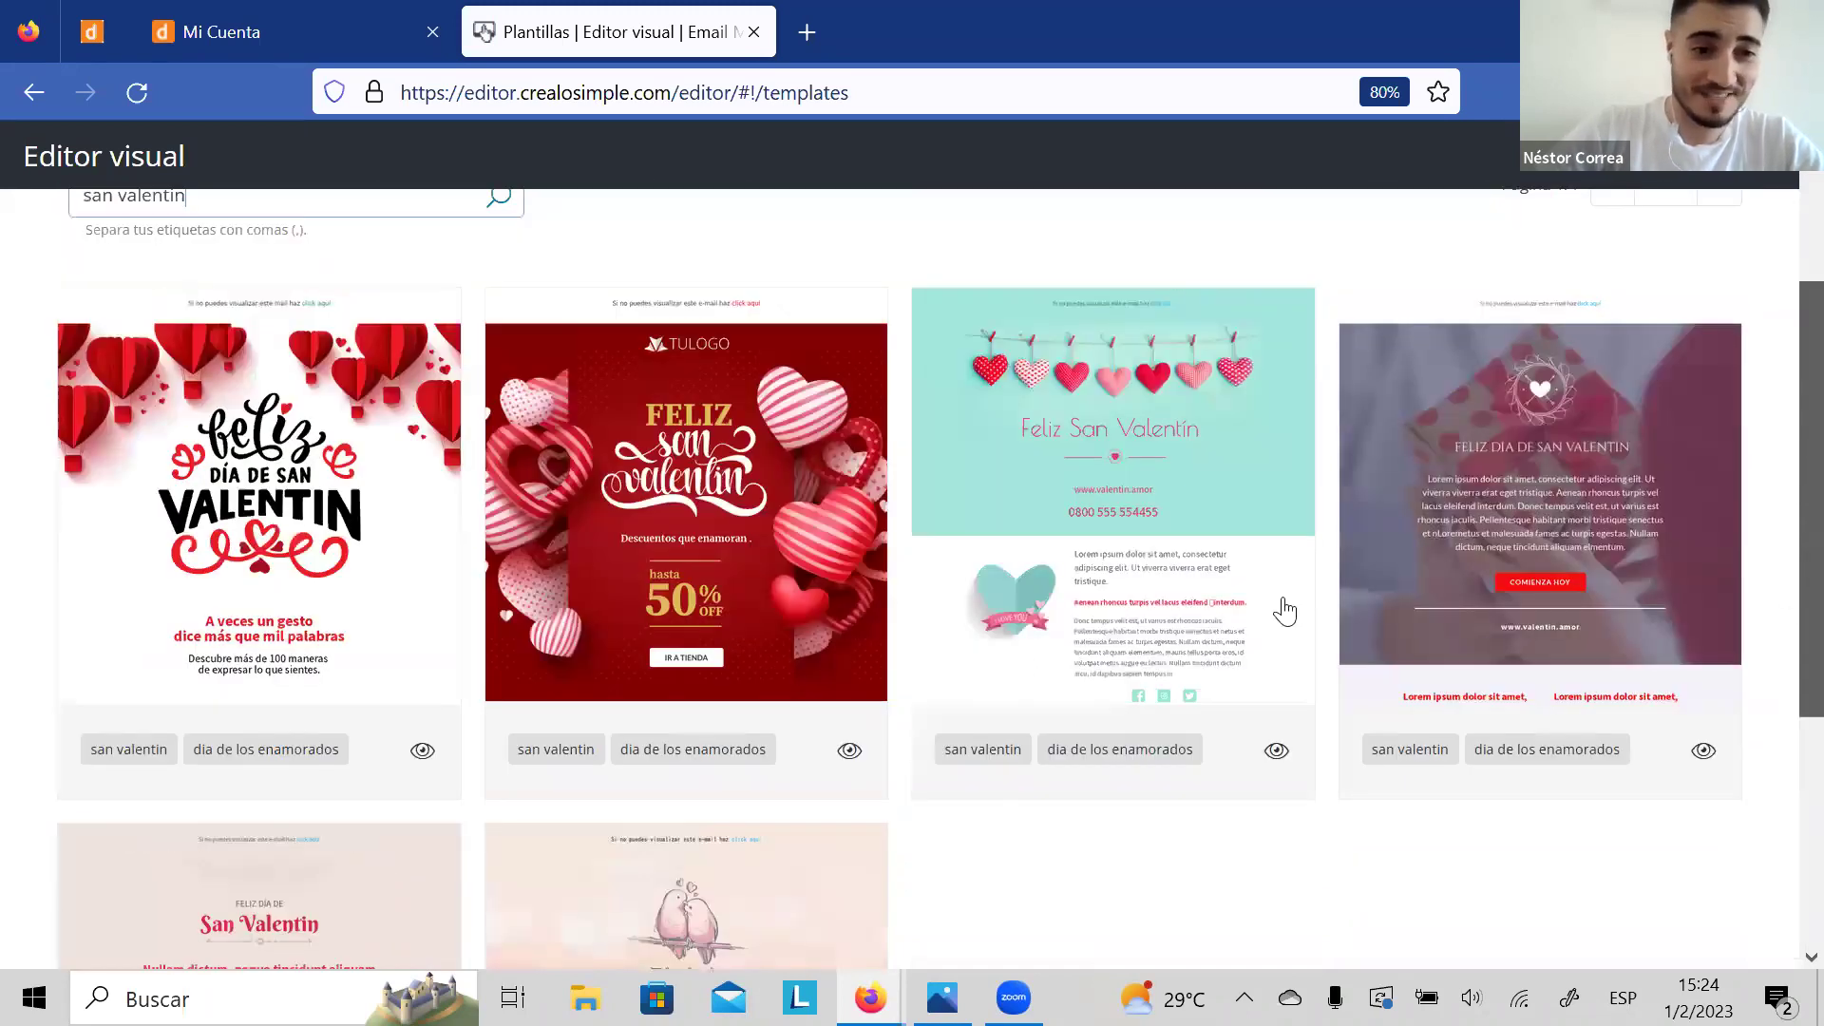
scroll(1284, 611, "down", 1)
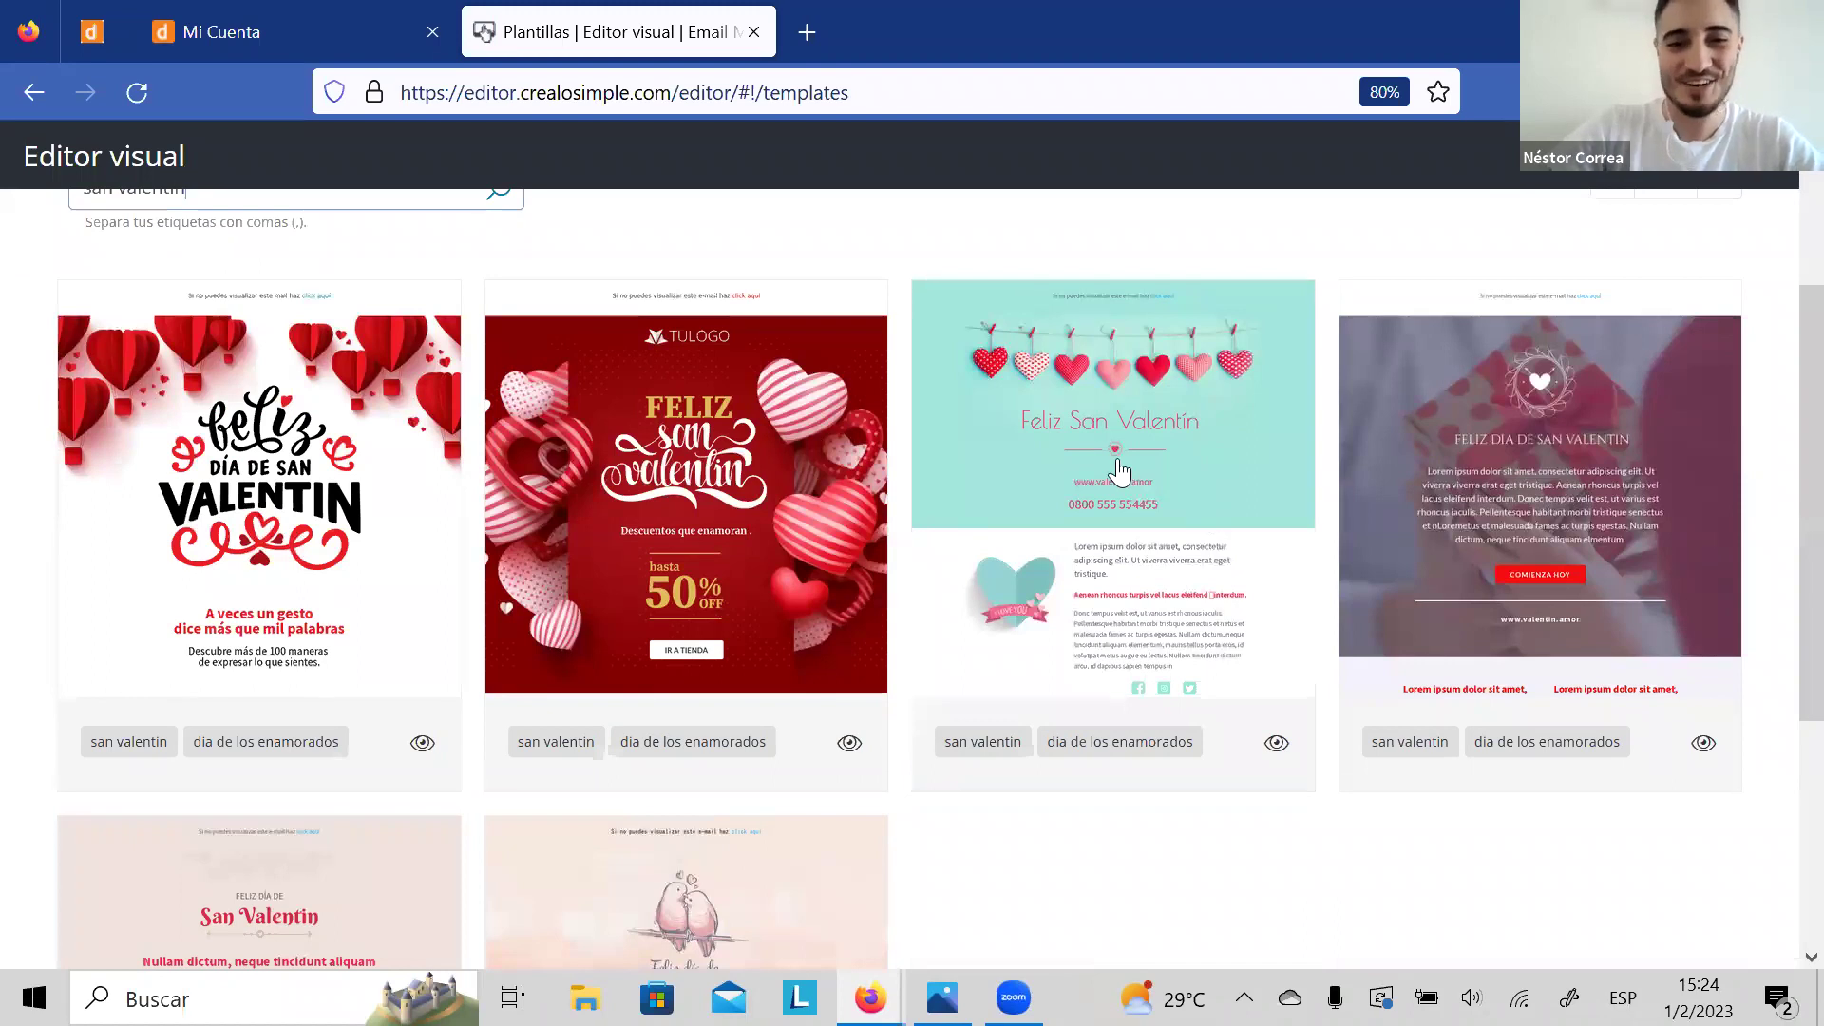
left_click(308, 496)
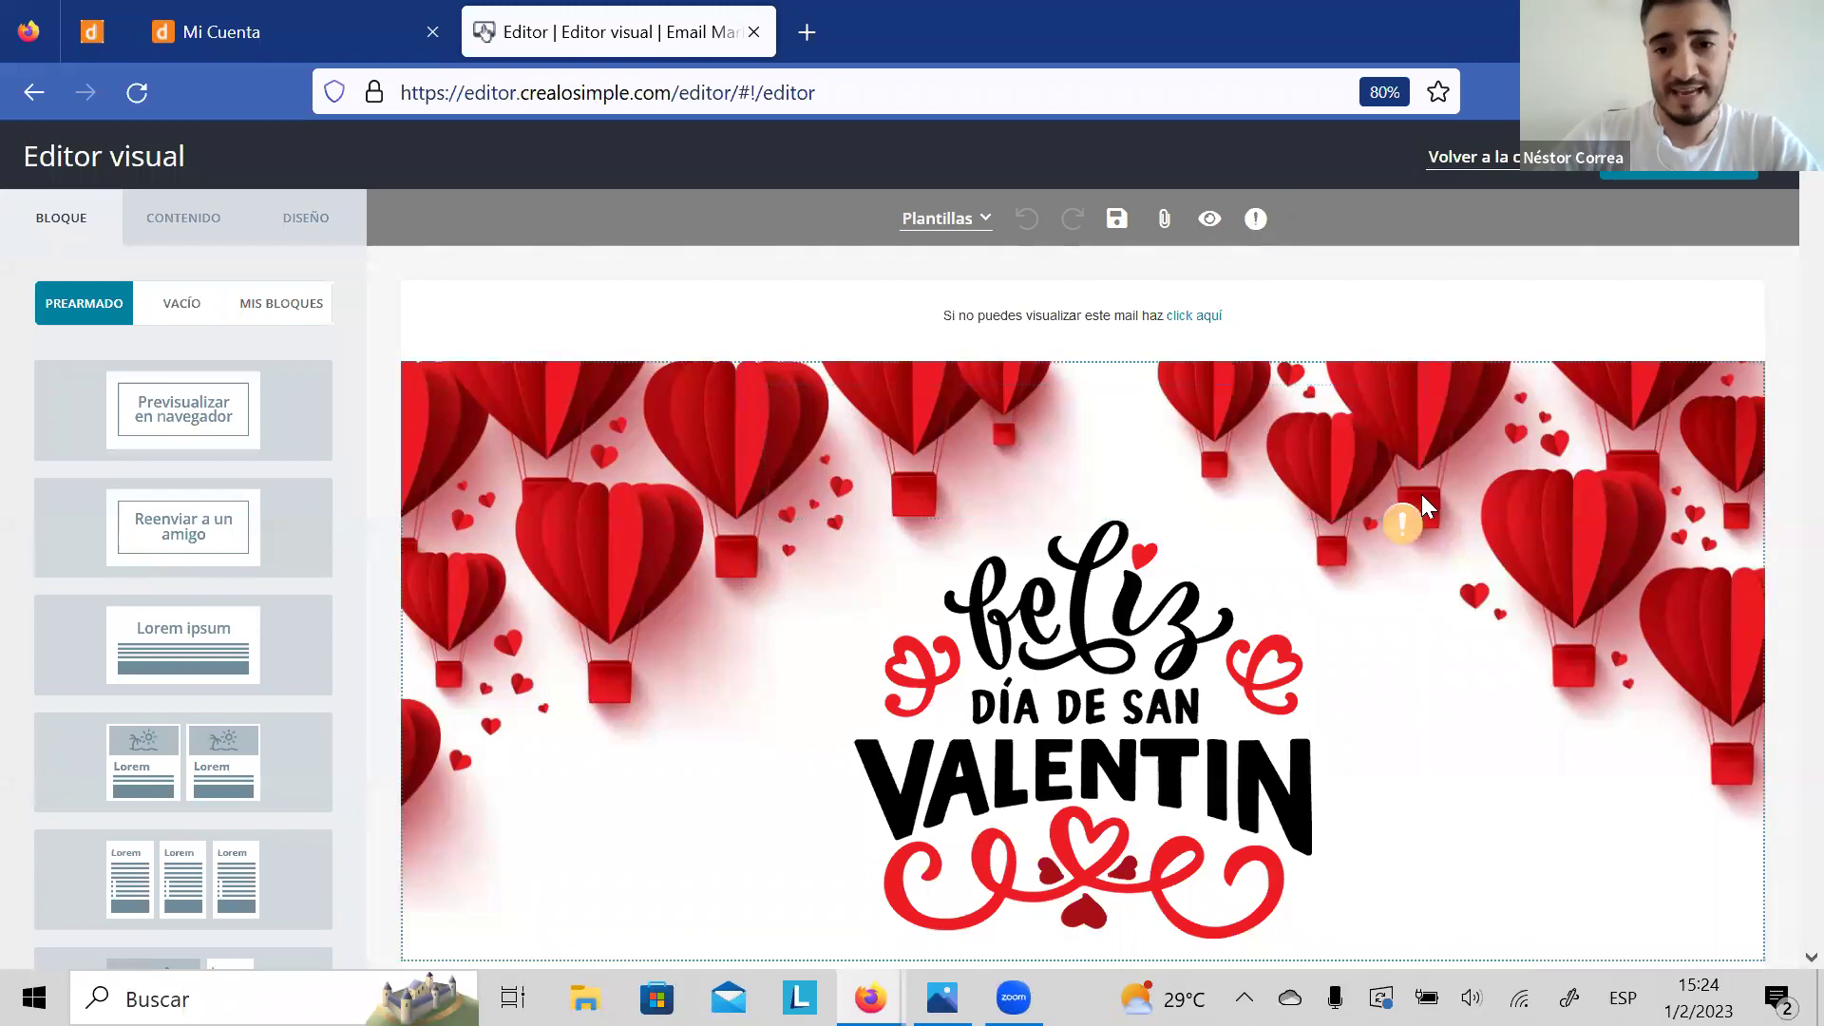
Step: Dismiss the banner image's tips warning and open the desktop preview of the Valentine email
left_click(1404, 522)
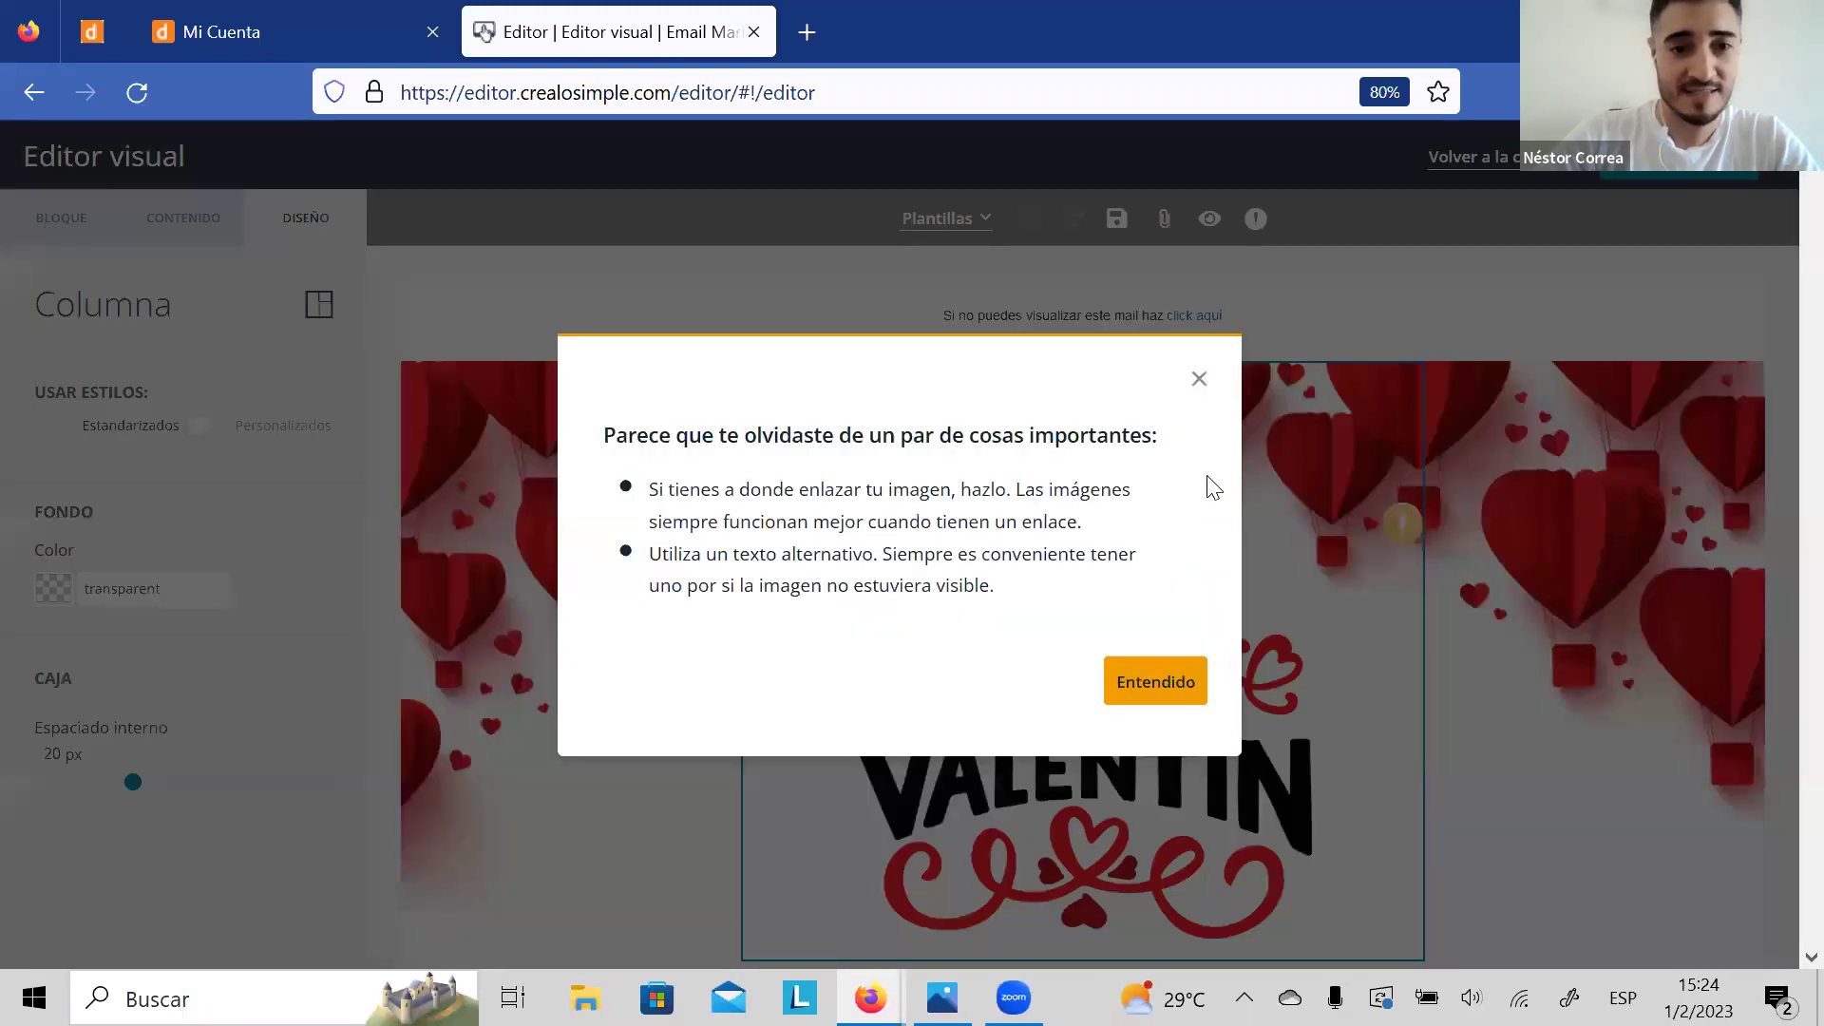
left_click(1198, 380)
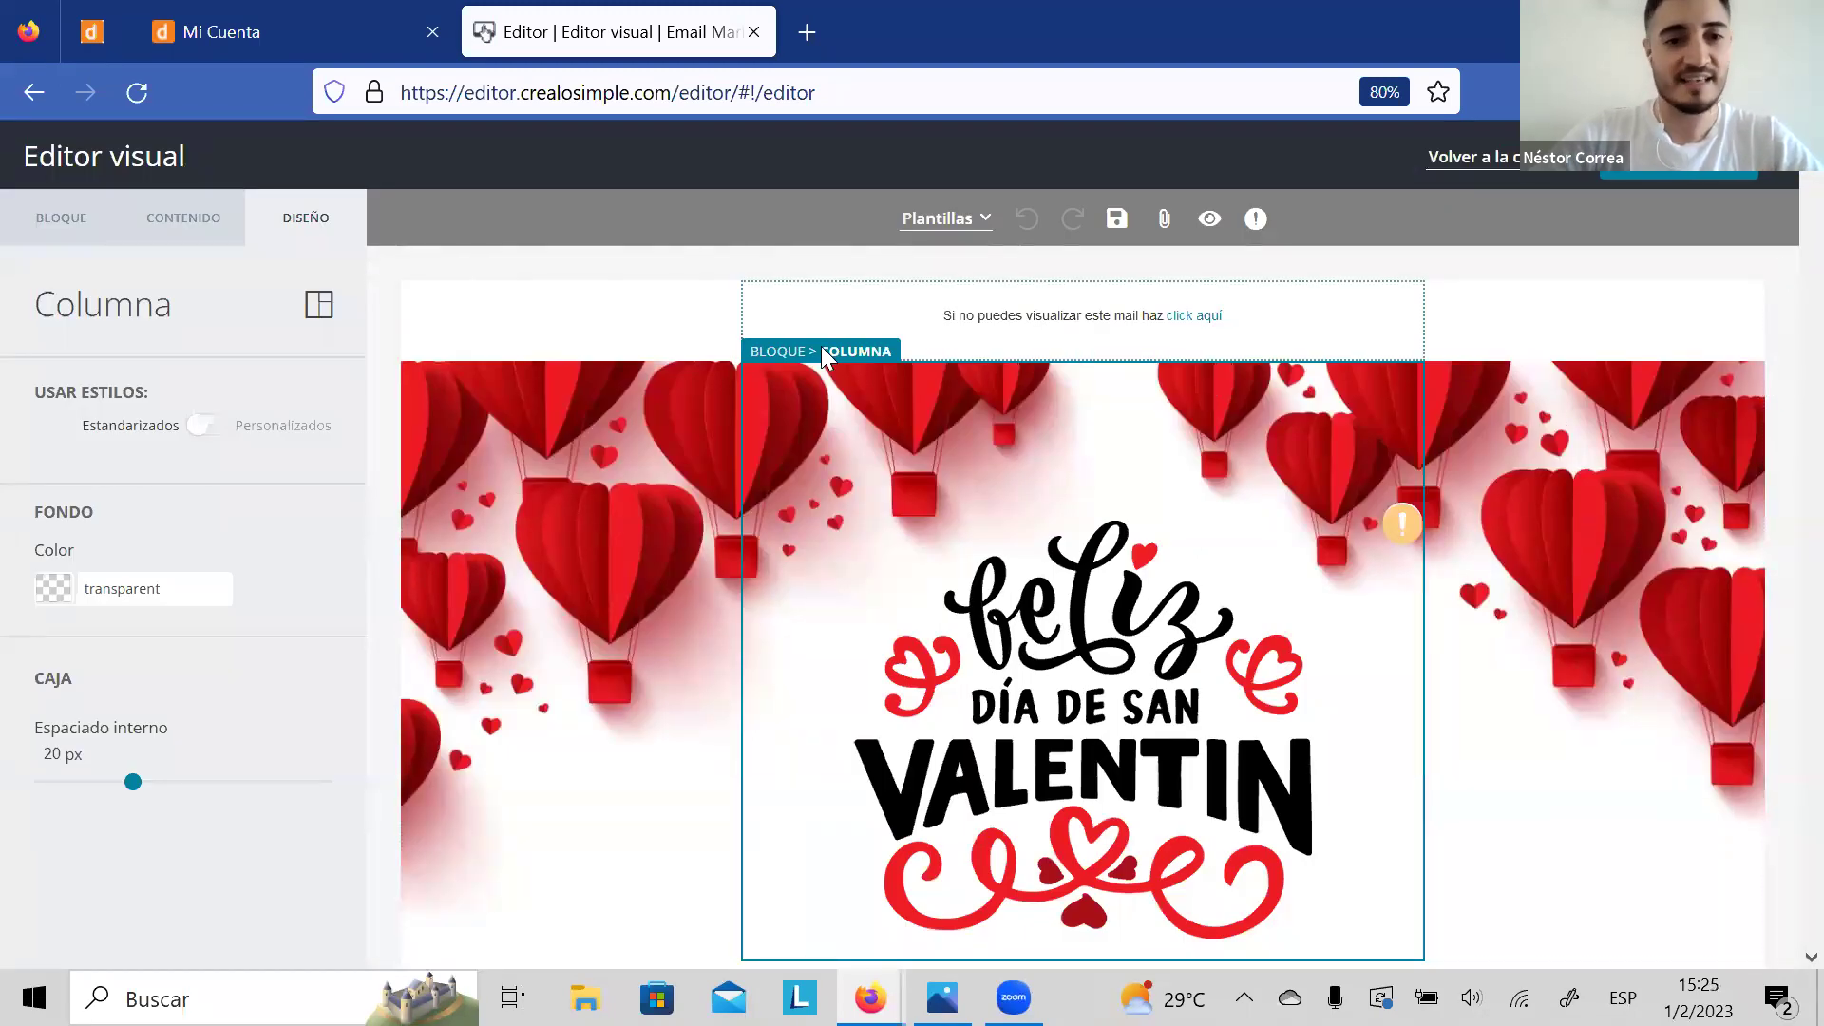
left_click(1206, 220)
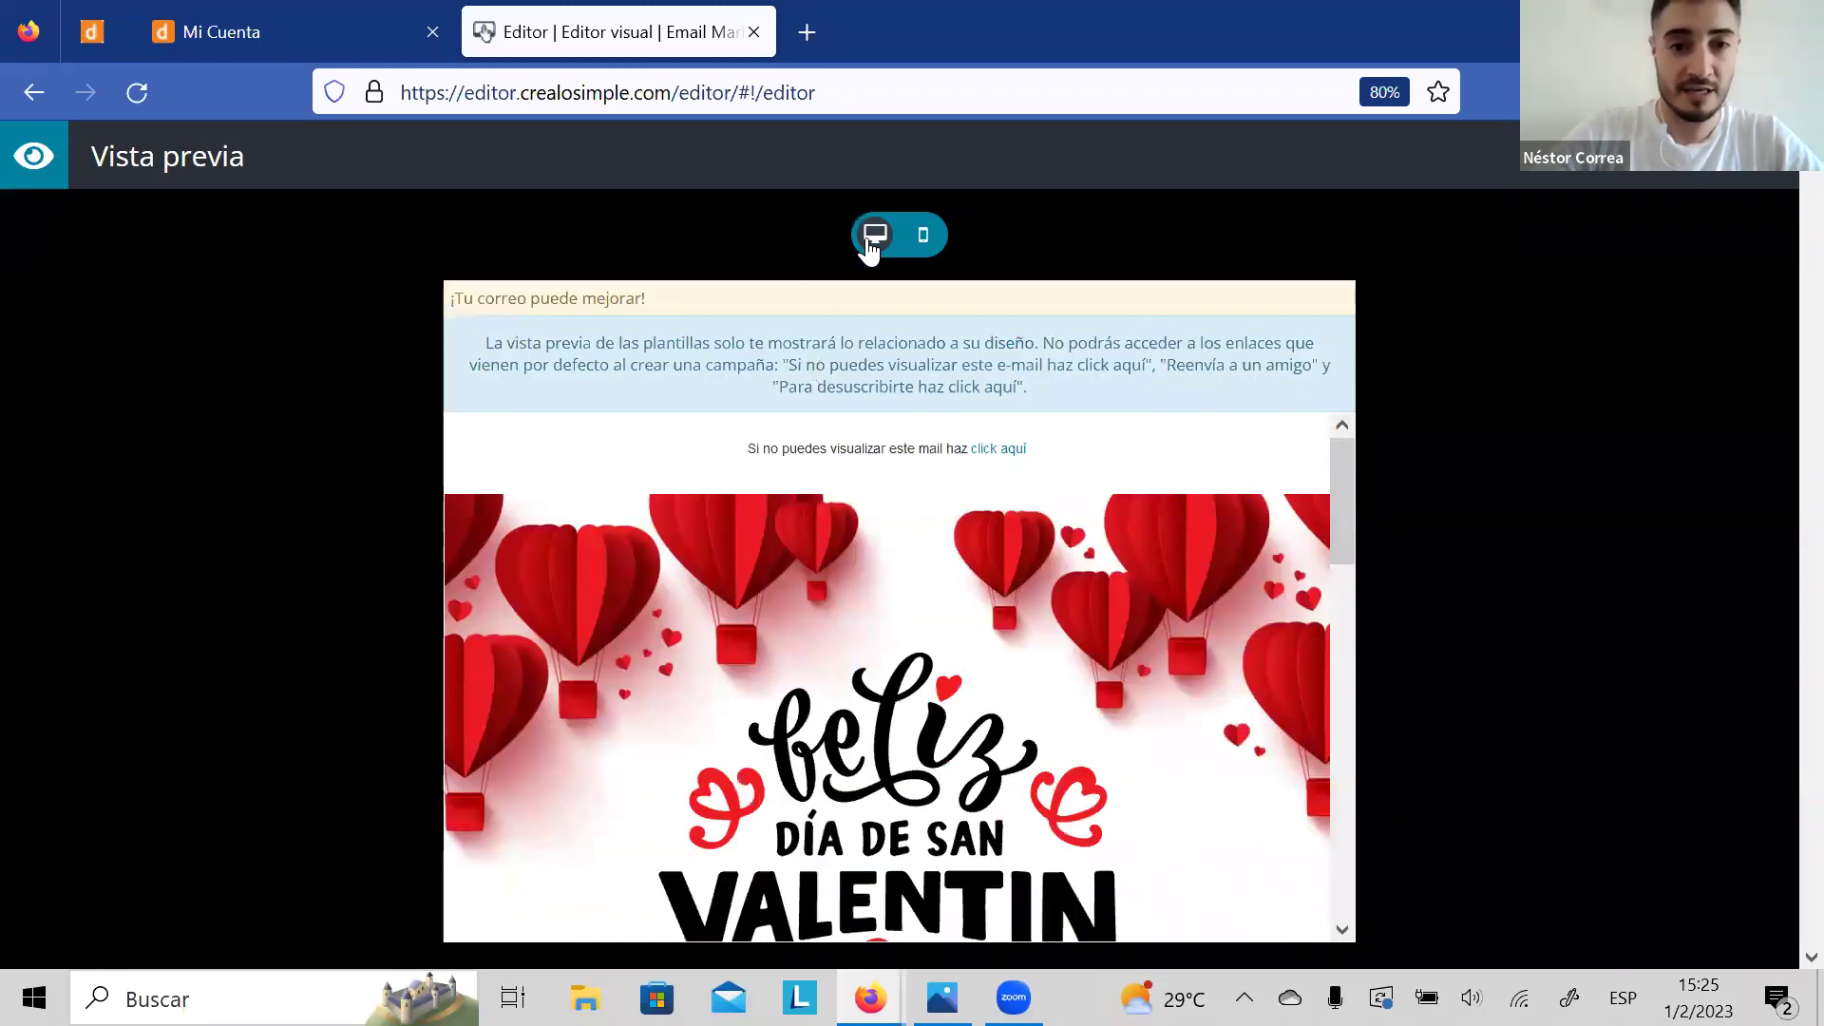
Step: Check the Valentine email in the mobile preview layout, then close the preview
left_click(923, 237)
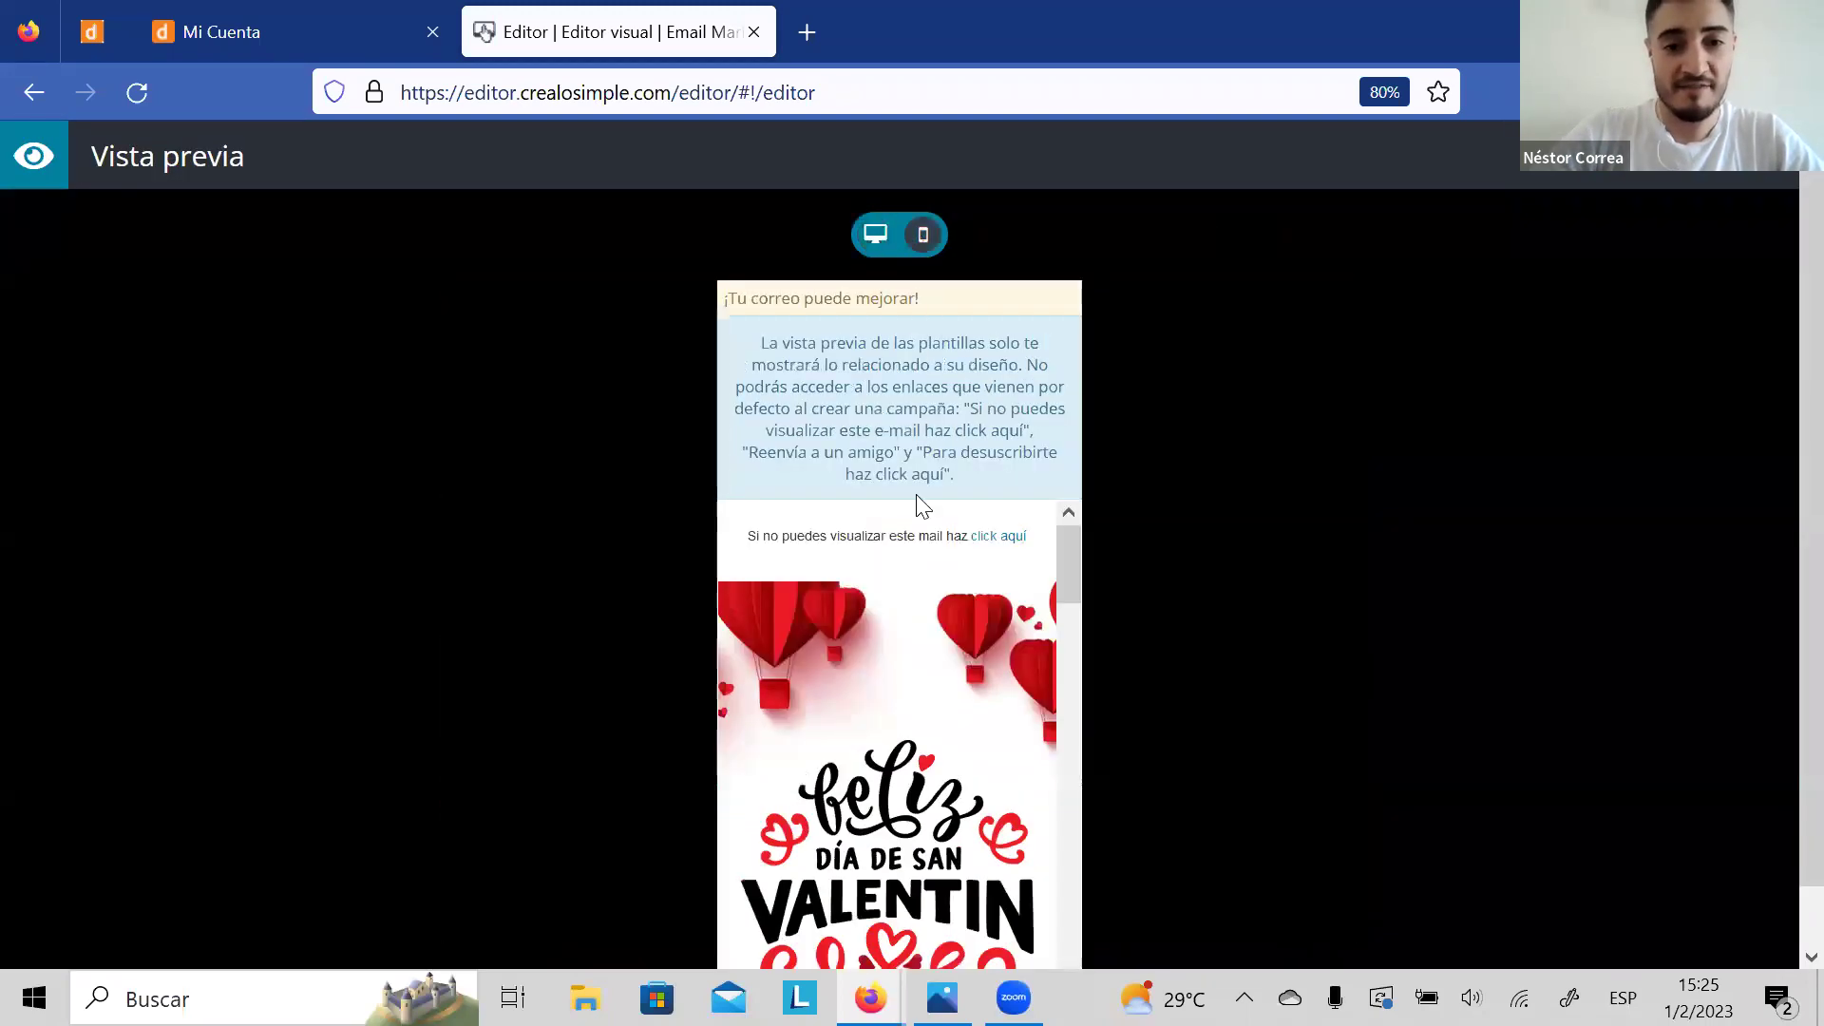
left_click_drag(1070, 560, 1031, 523)
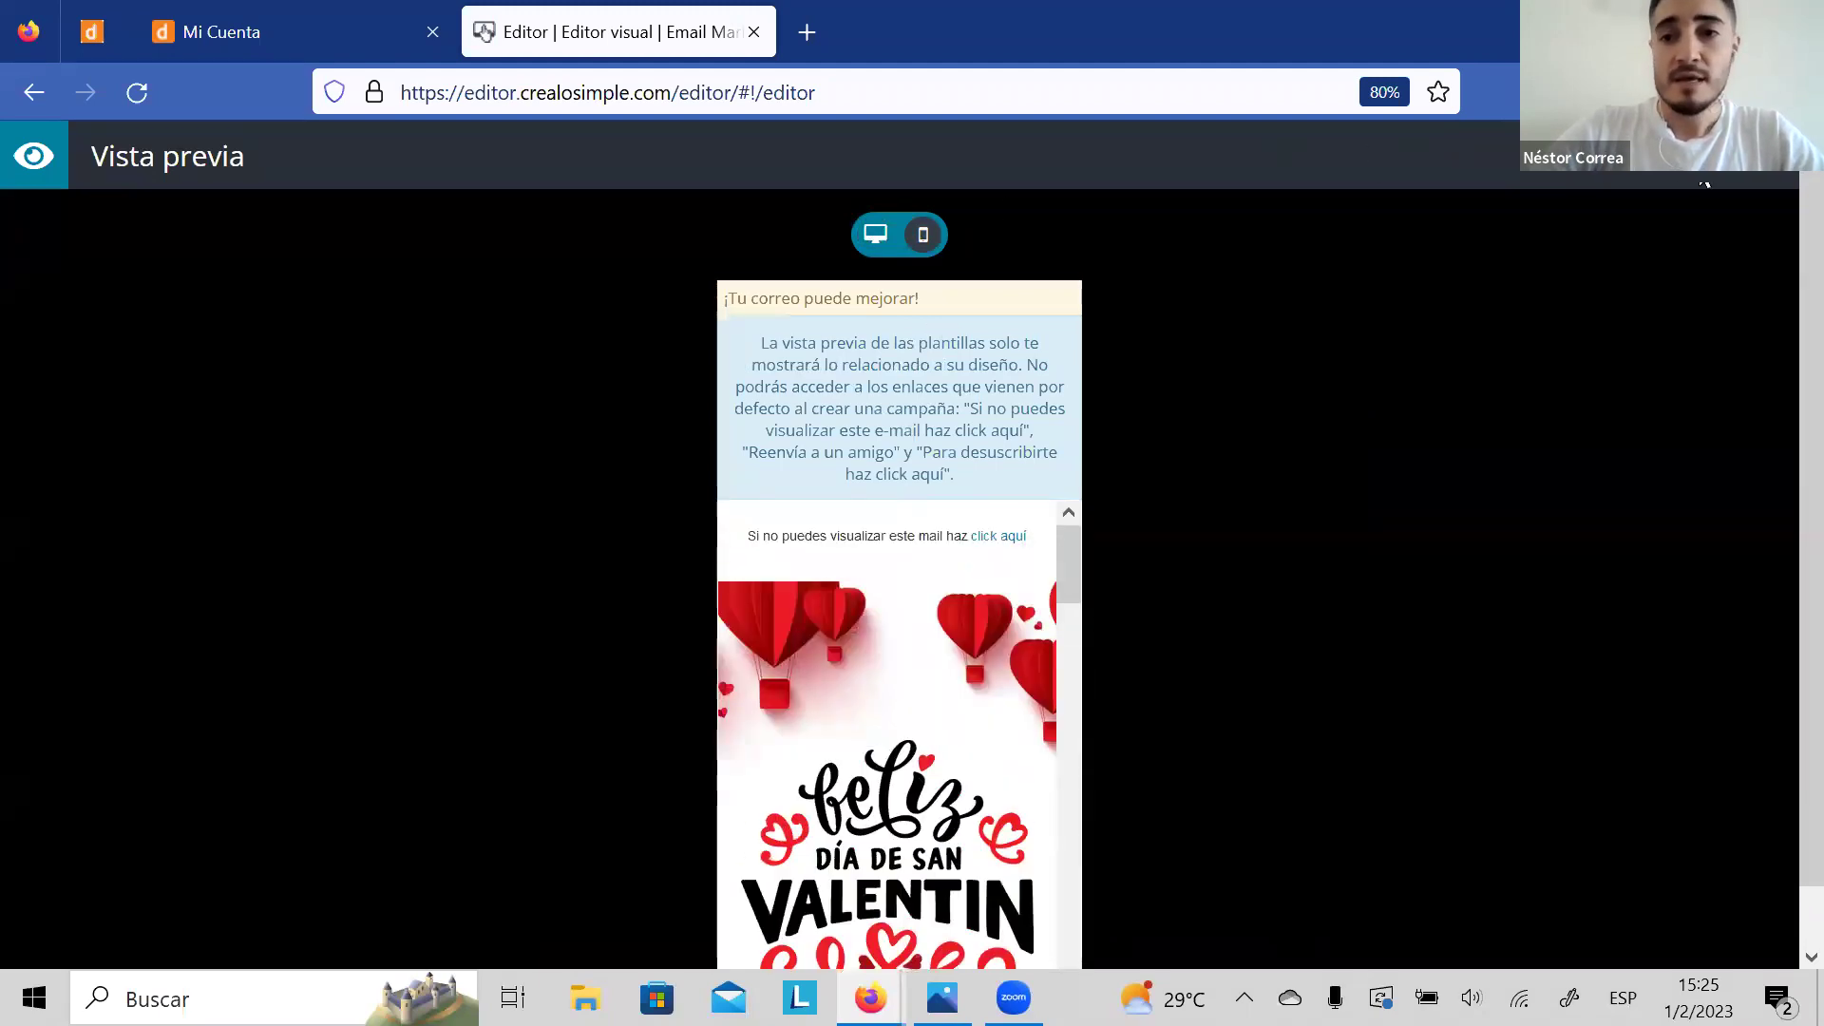
left_click(1592, 186)
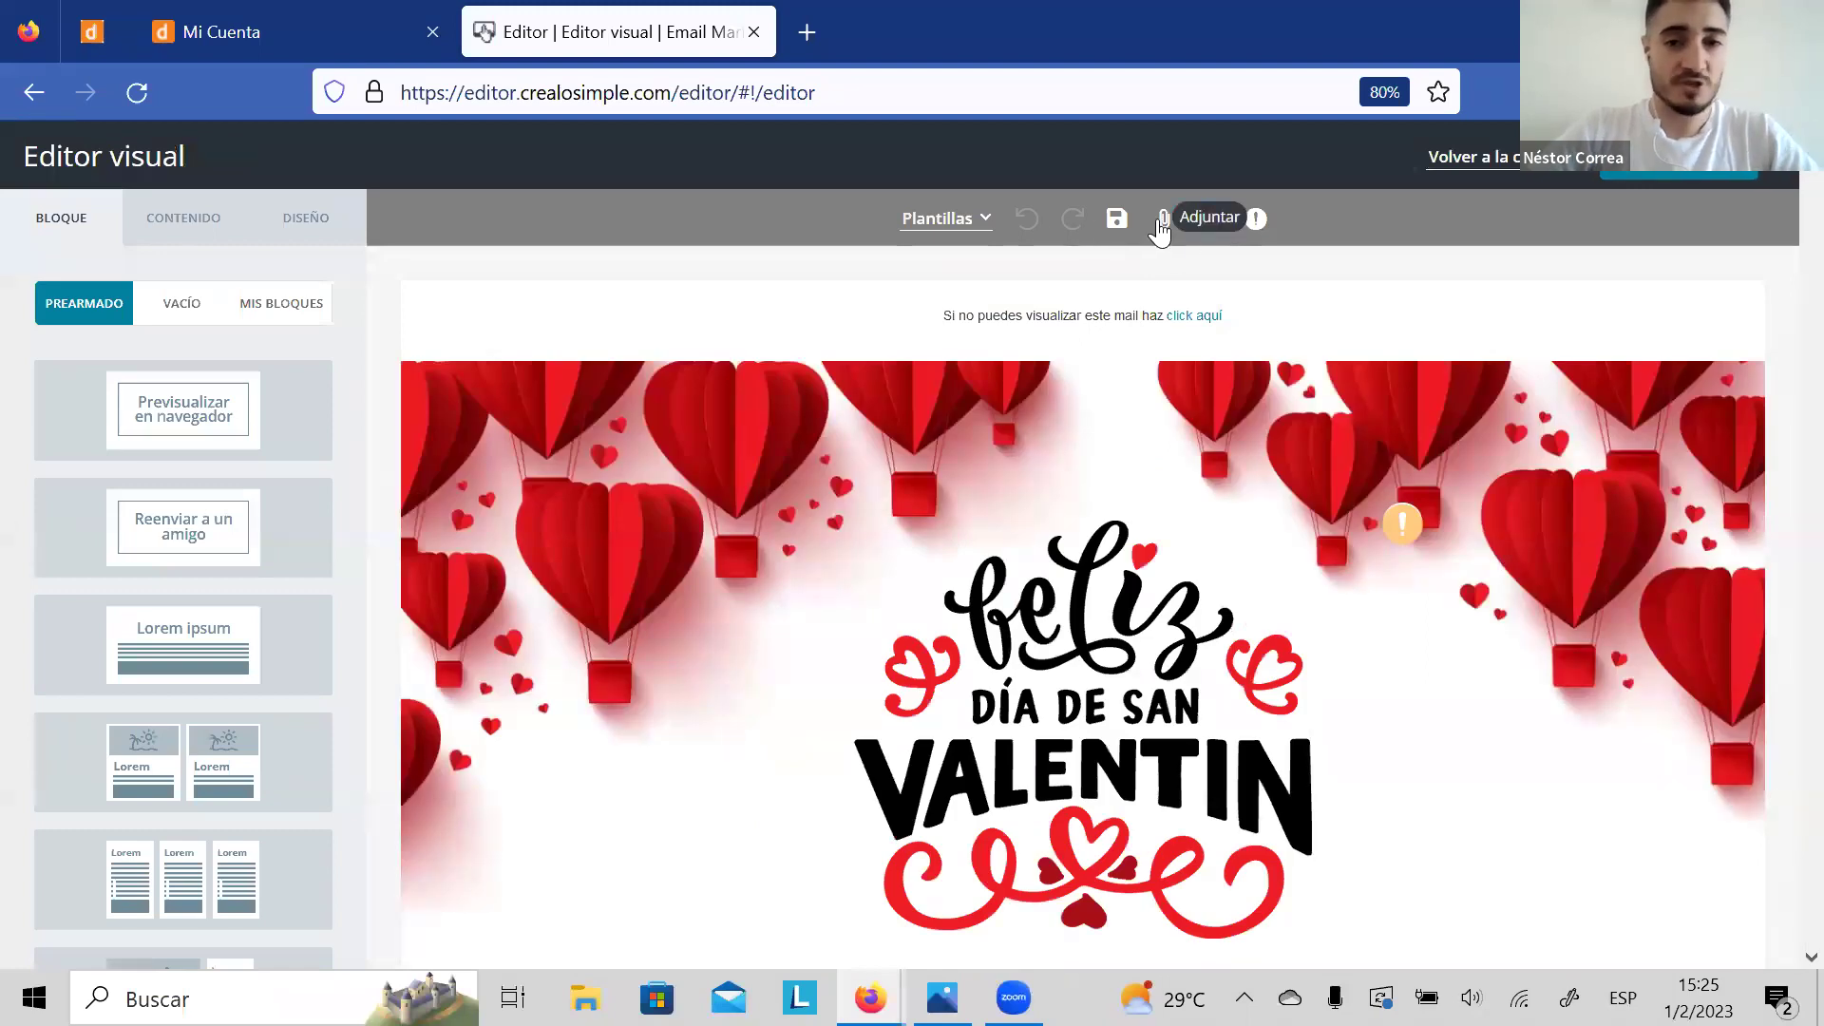
Step: Save the Valentine template and bring up the CONTENIDO palette of text, image and button elements
left_click(1116, 218)
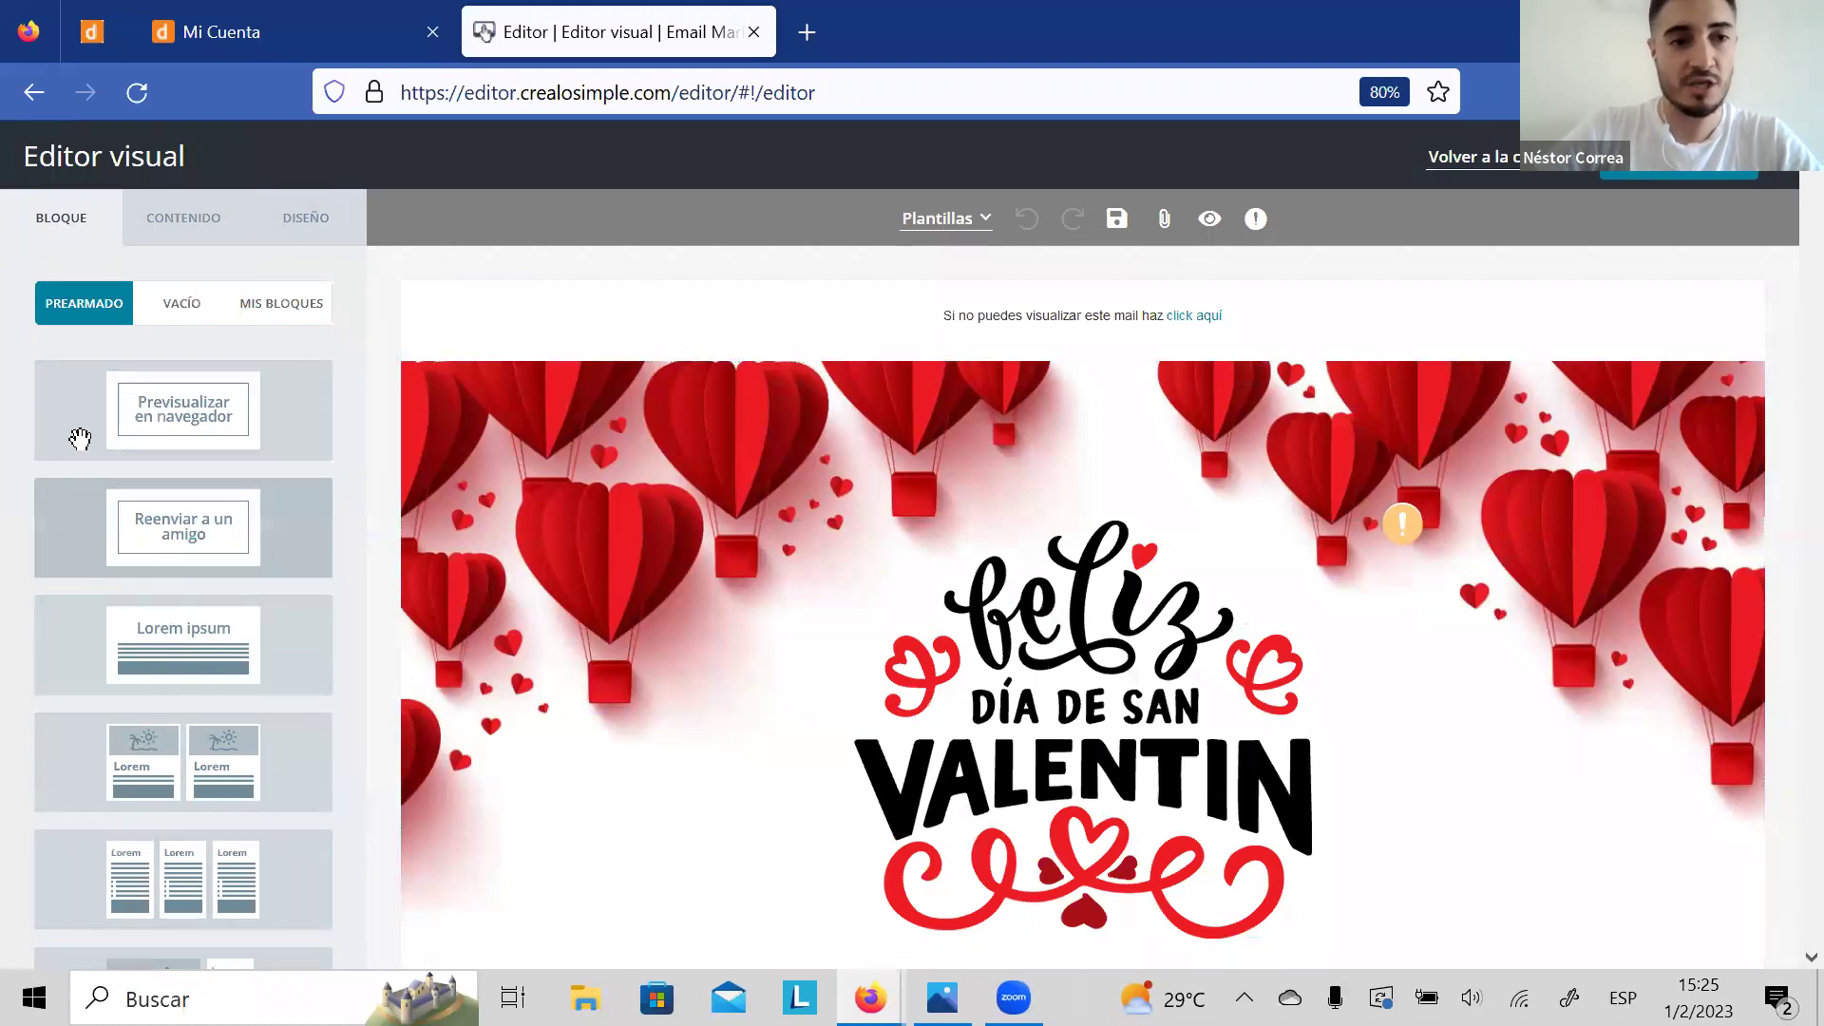
left_click(184, 313)
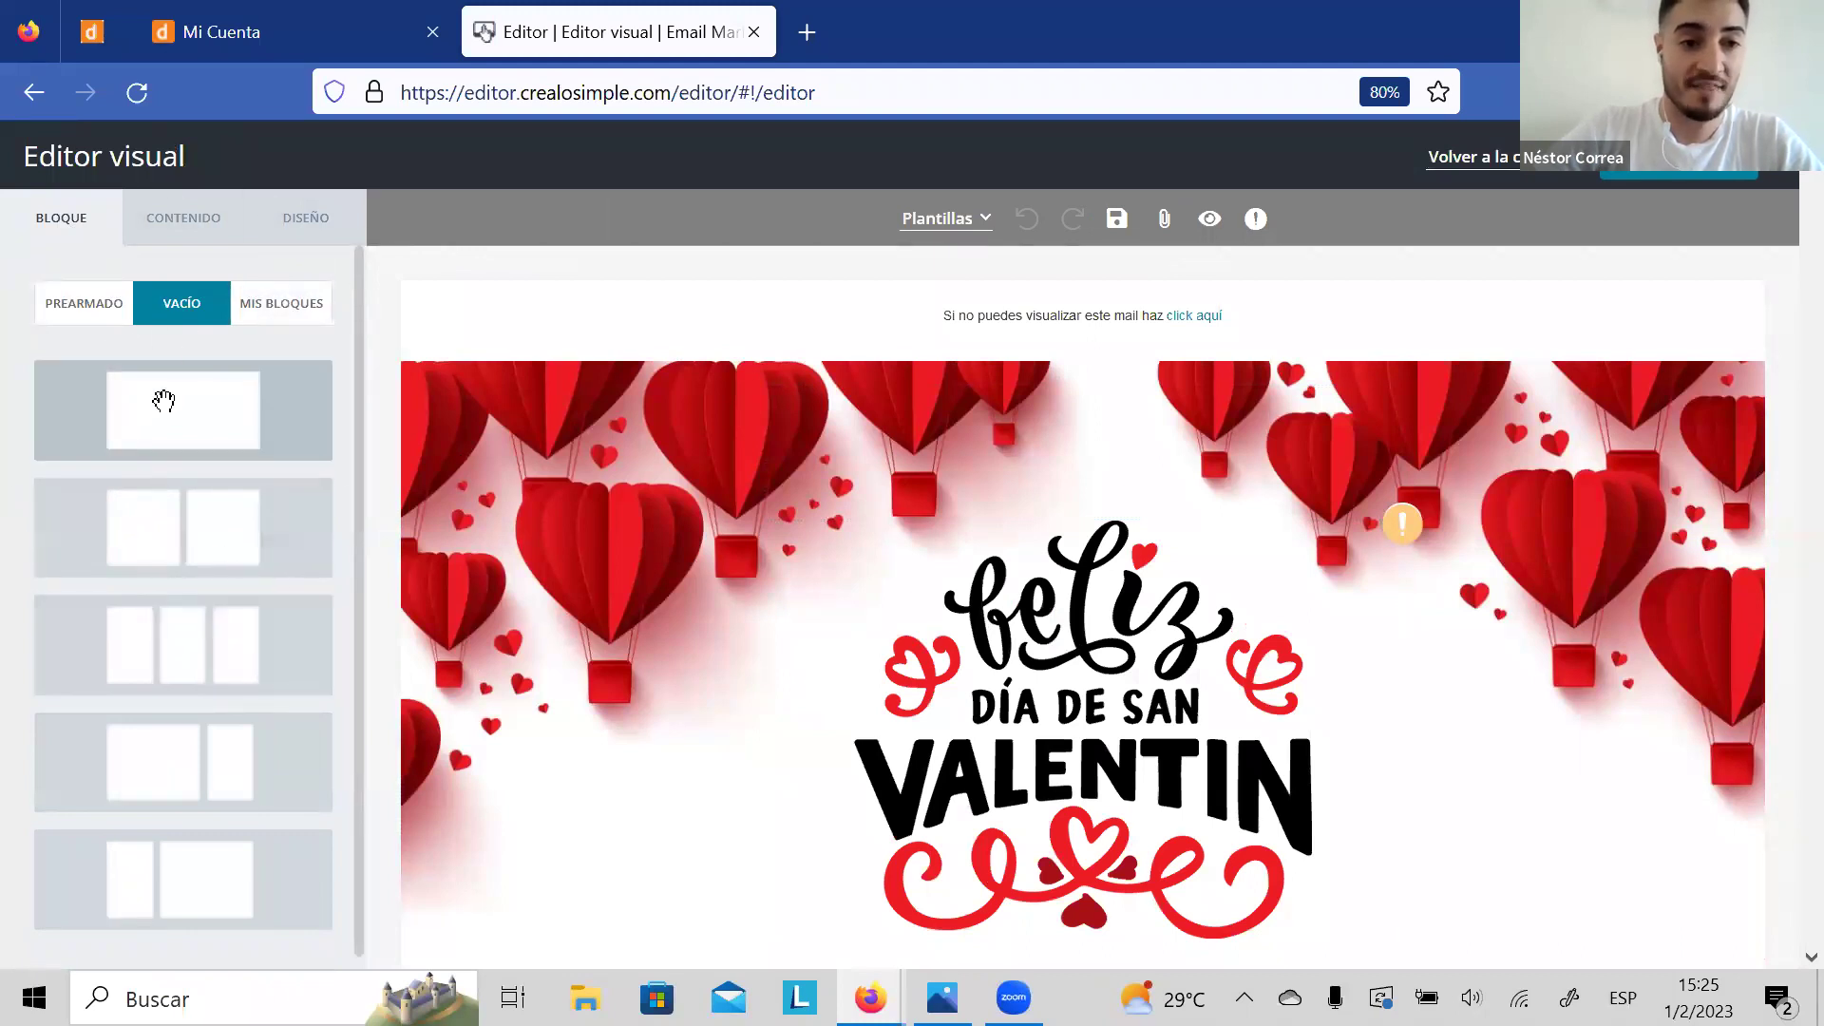
left_click(201, 224)
left_click(71, 217)
left_click(180, 221)
left_click(277, 223)
left_click(195, 222)
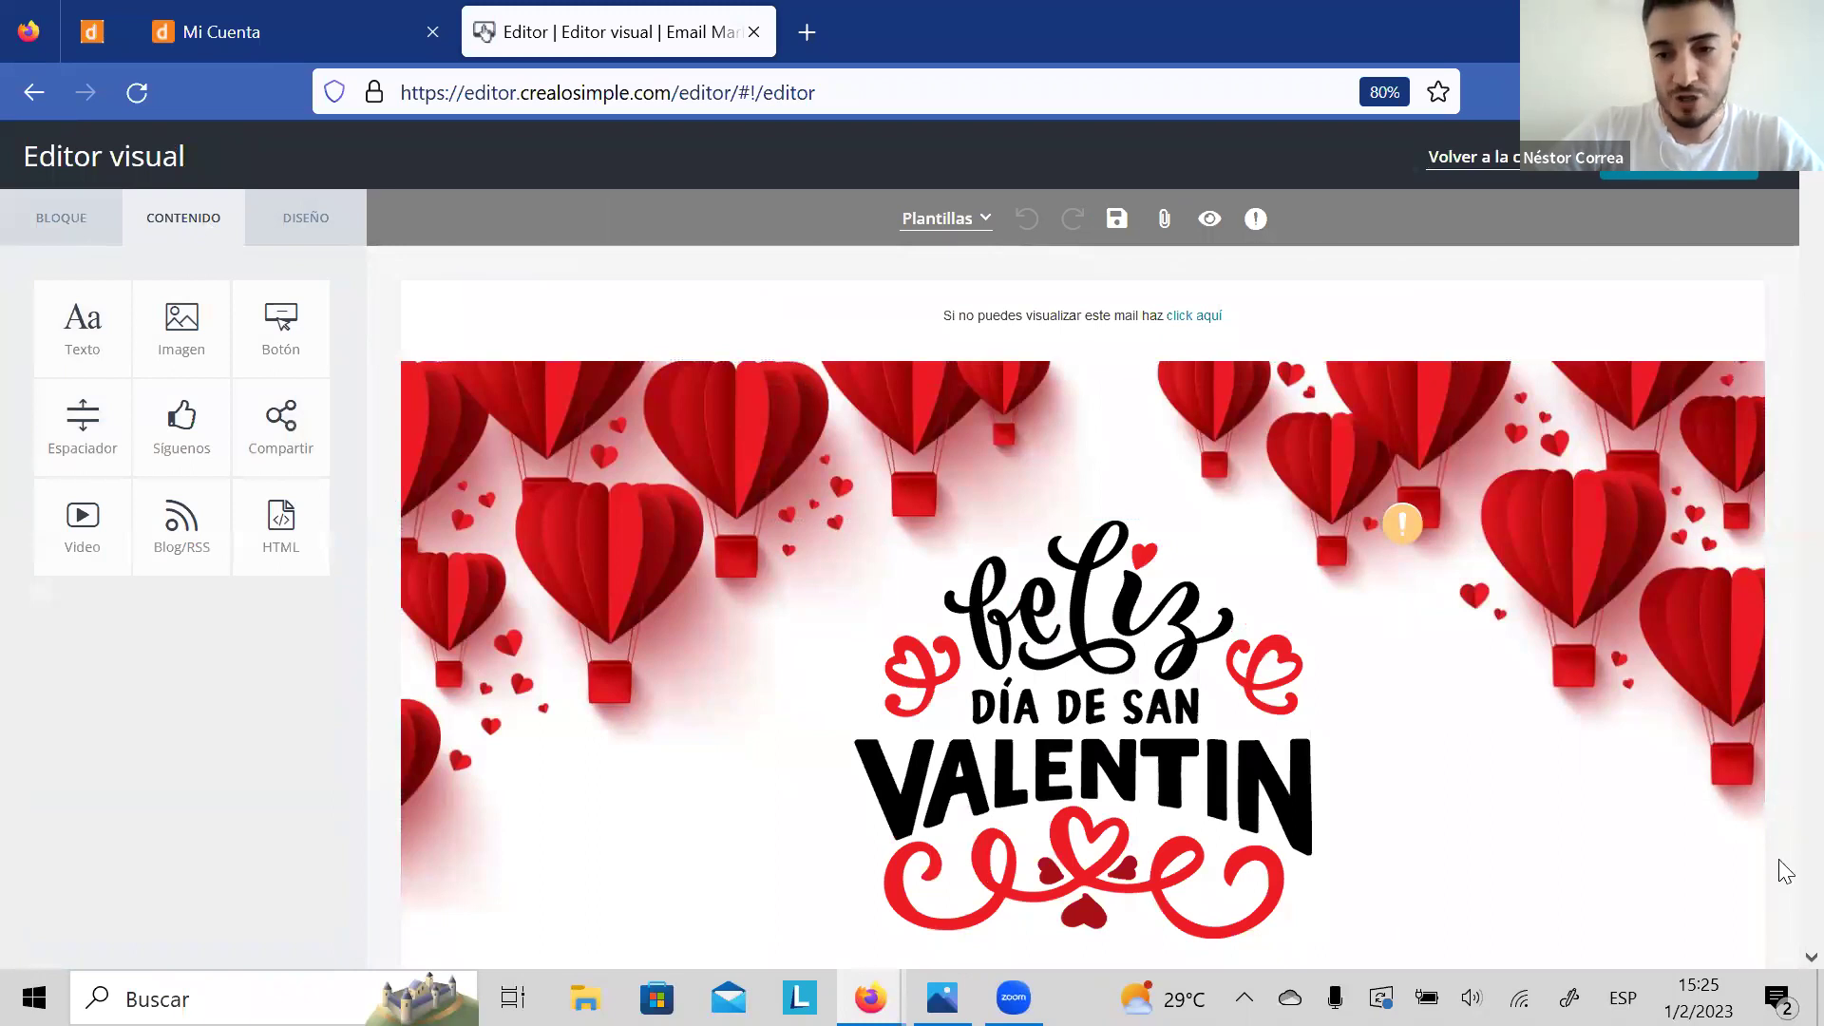
left_click(1525, 730)
Step: Select the "A veces un gesto" block to show its DISEÑO settings with a #FFFFFF background
scroll(1525, 730, "down", 3)
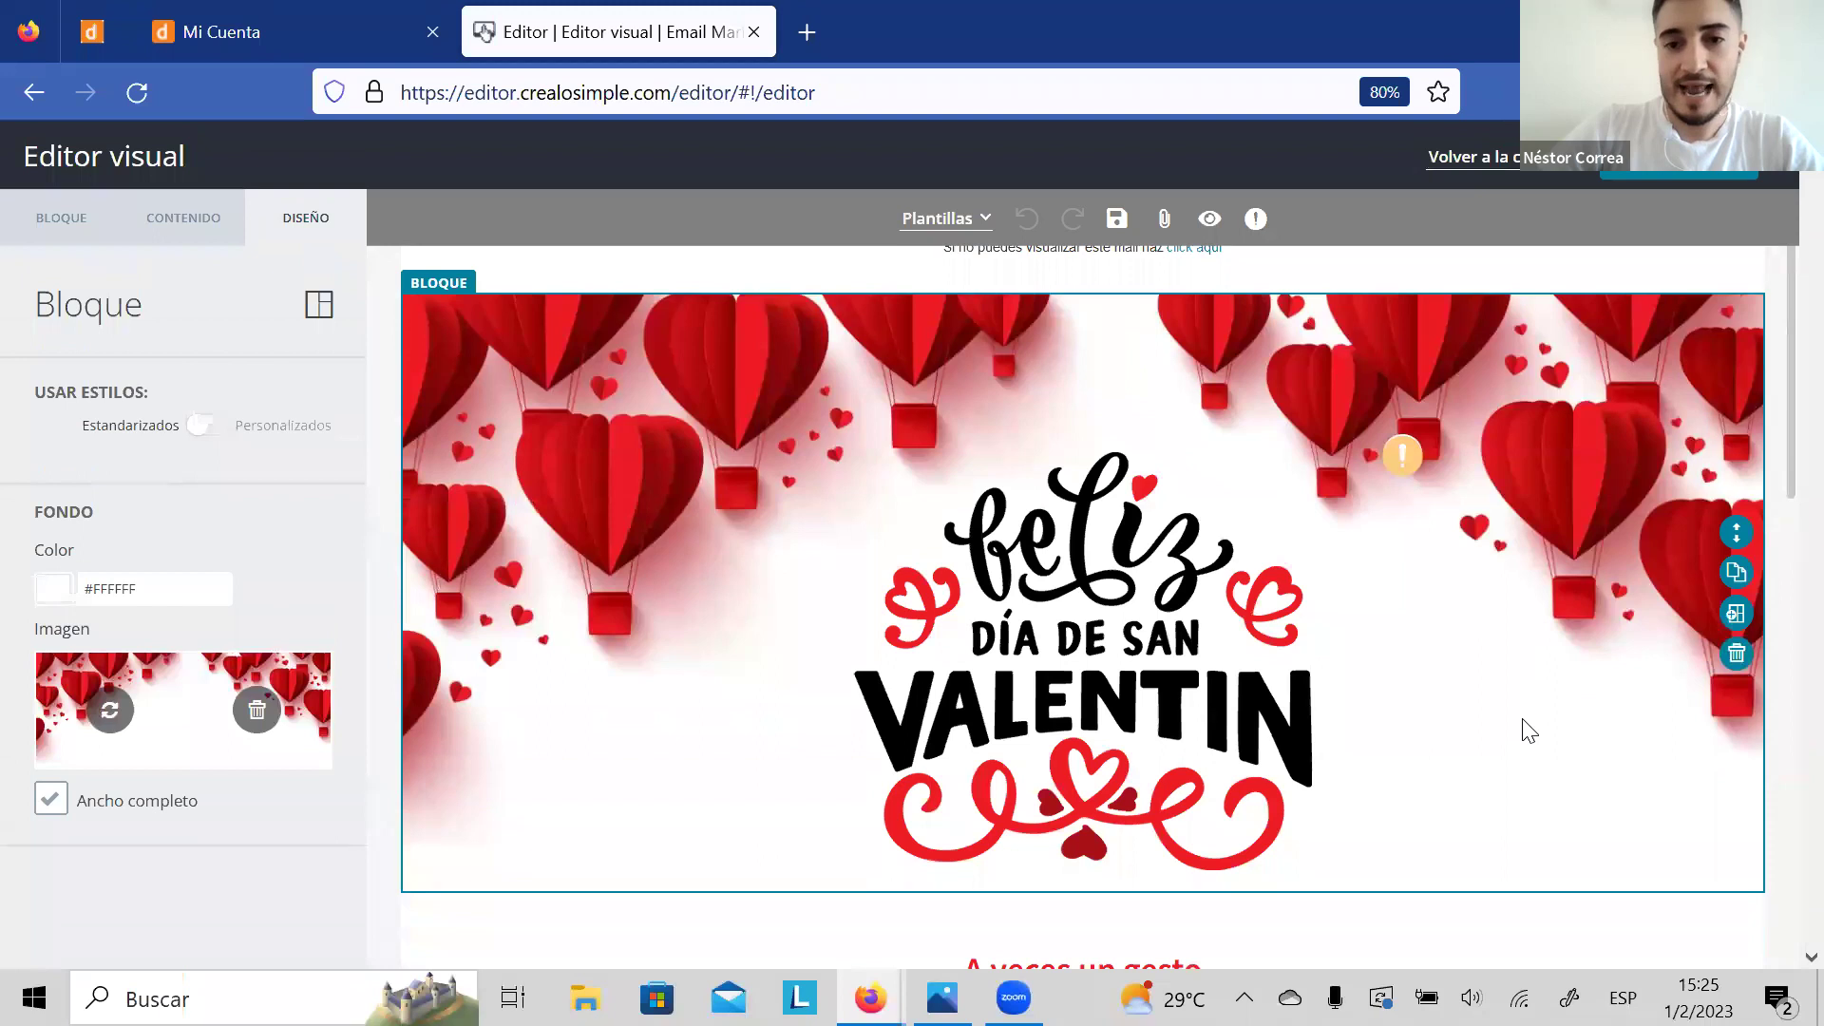
scroll(1526, 730, "up", 2)
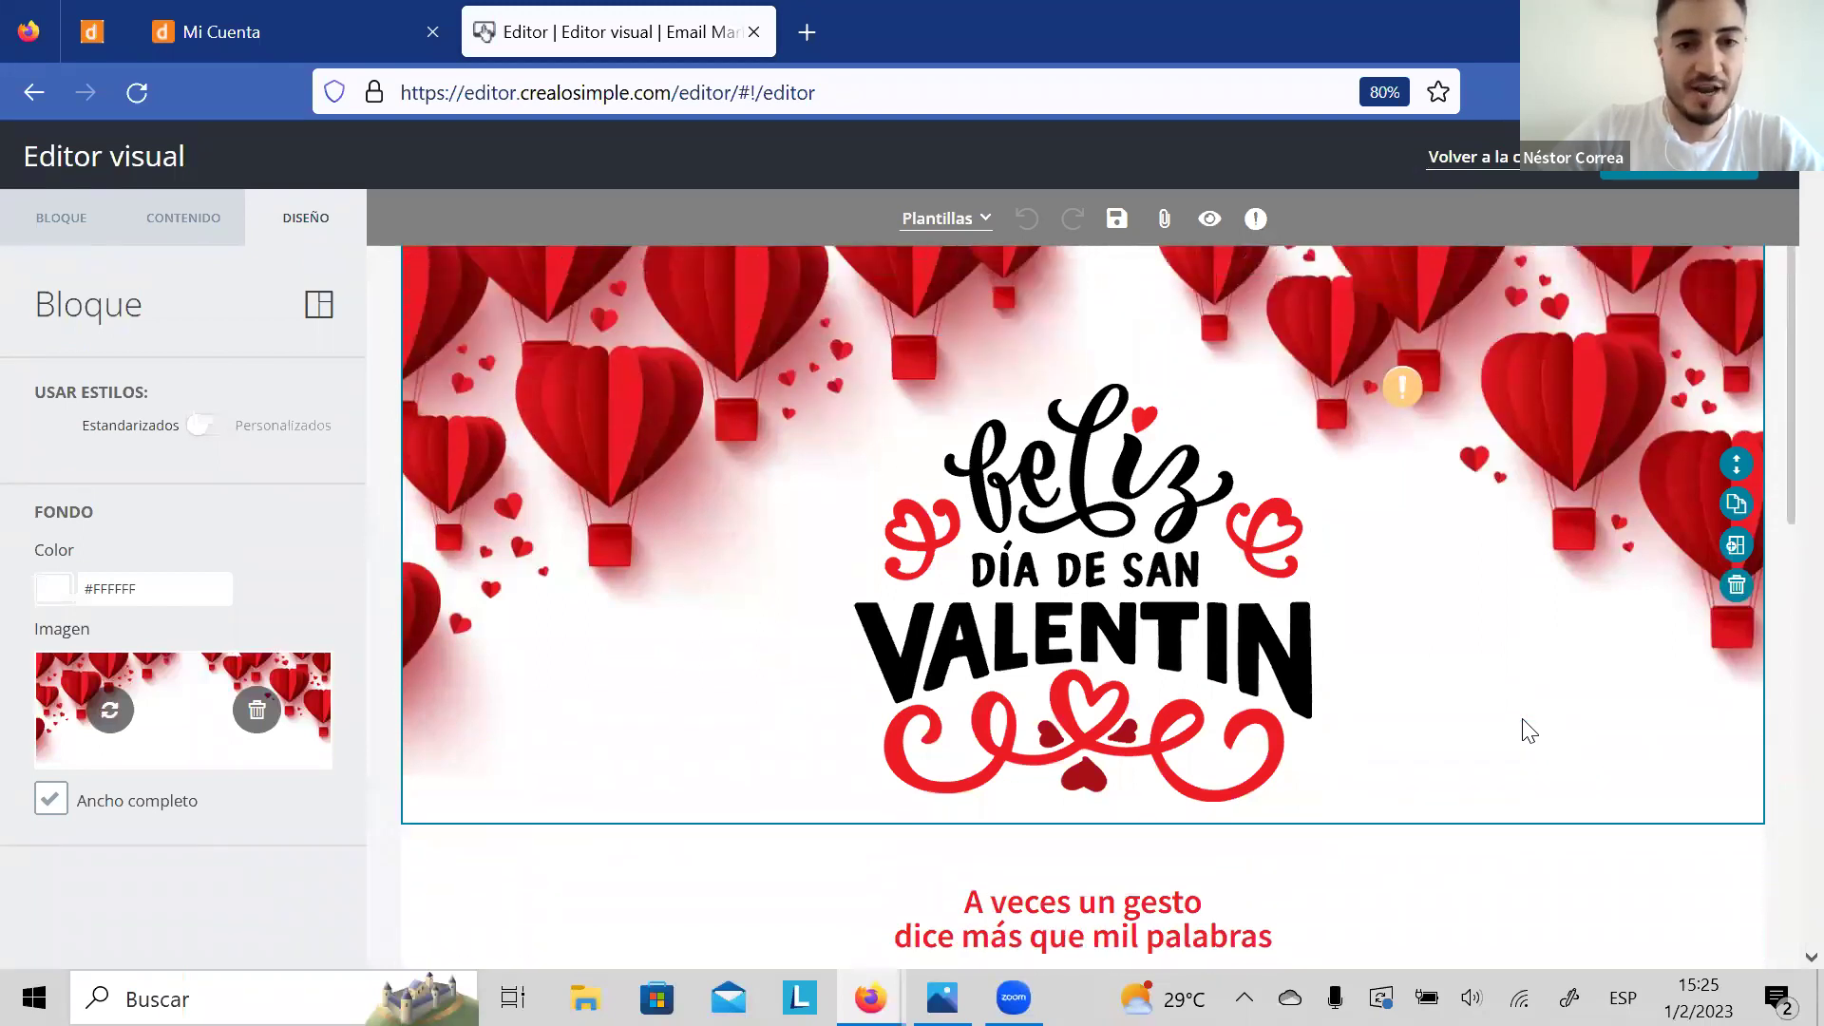
scroll(1525, 730, "down", 1)
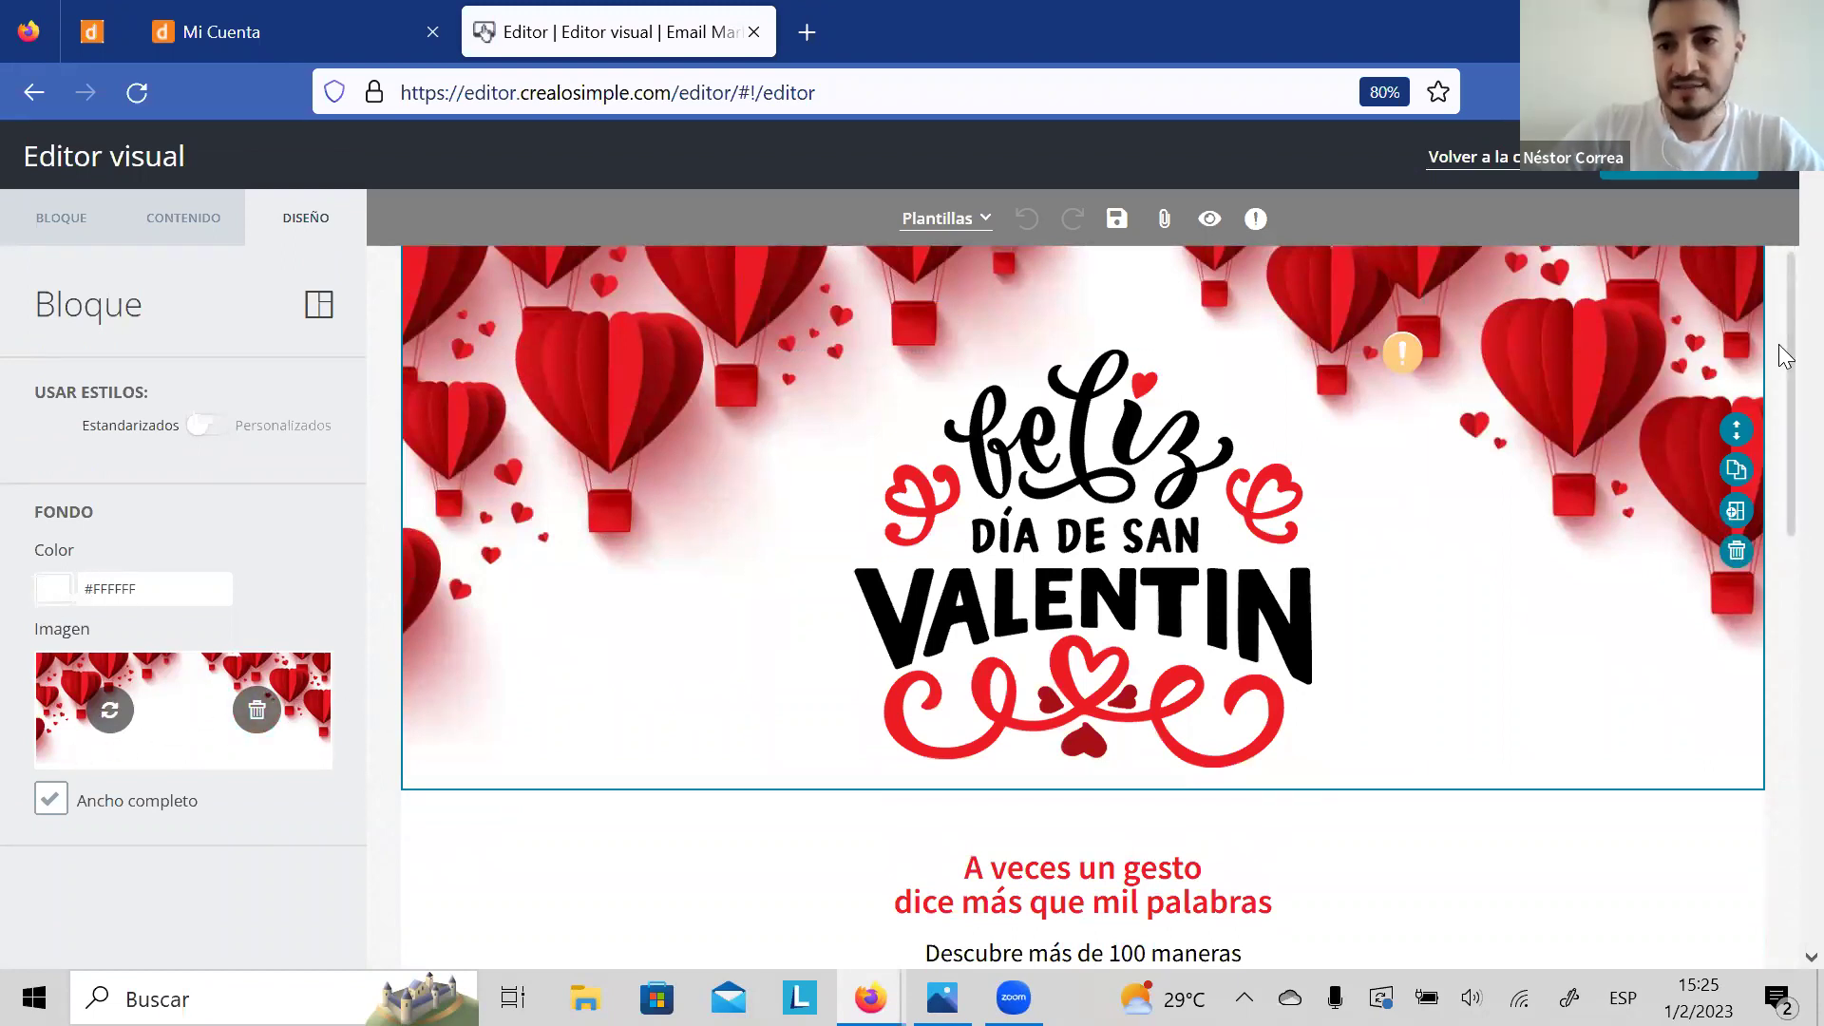
scroll(1782, 361, "down", 3)
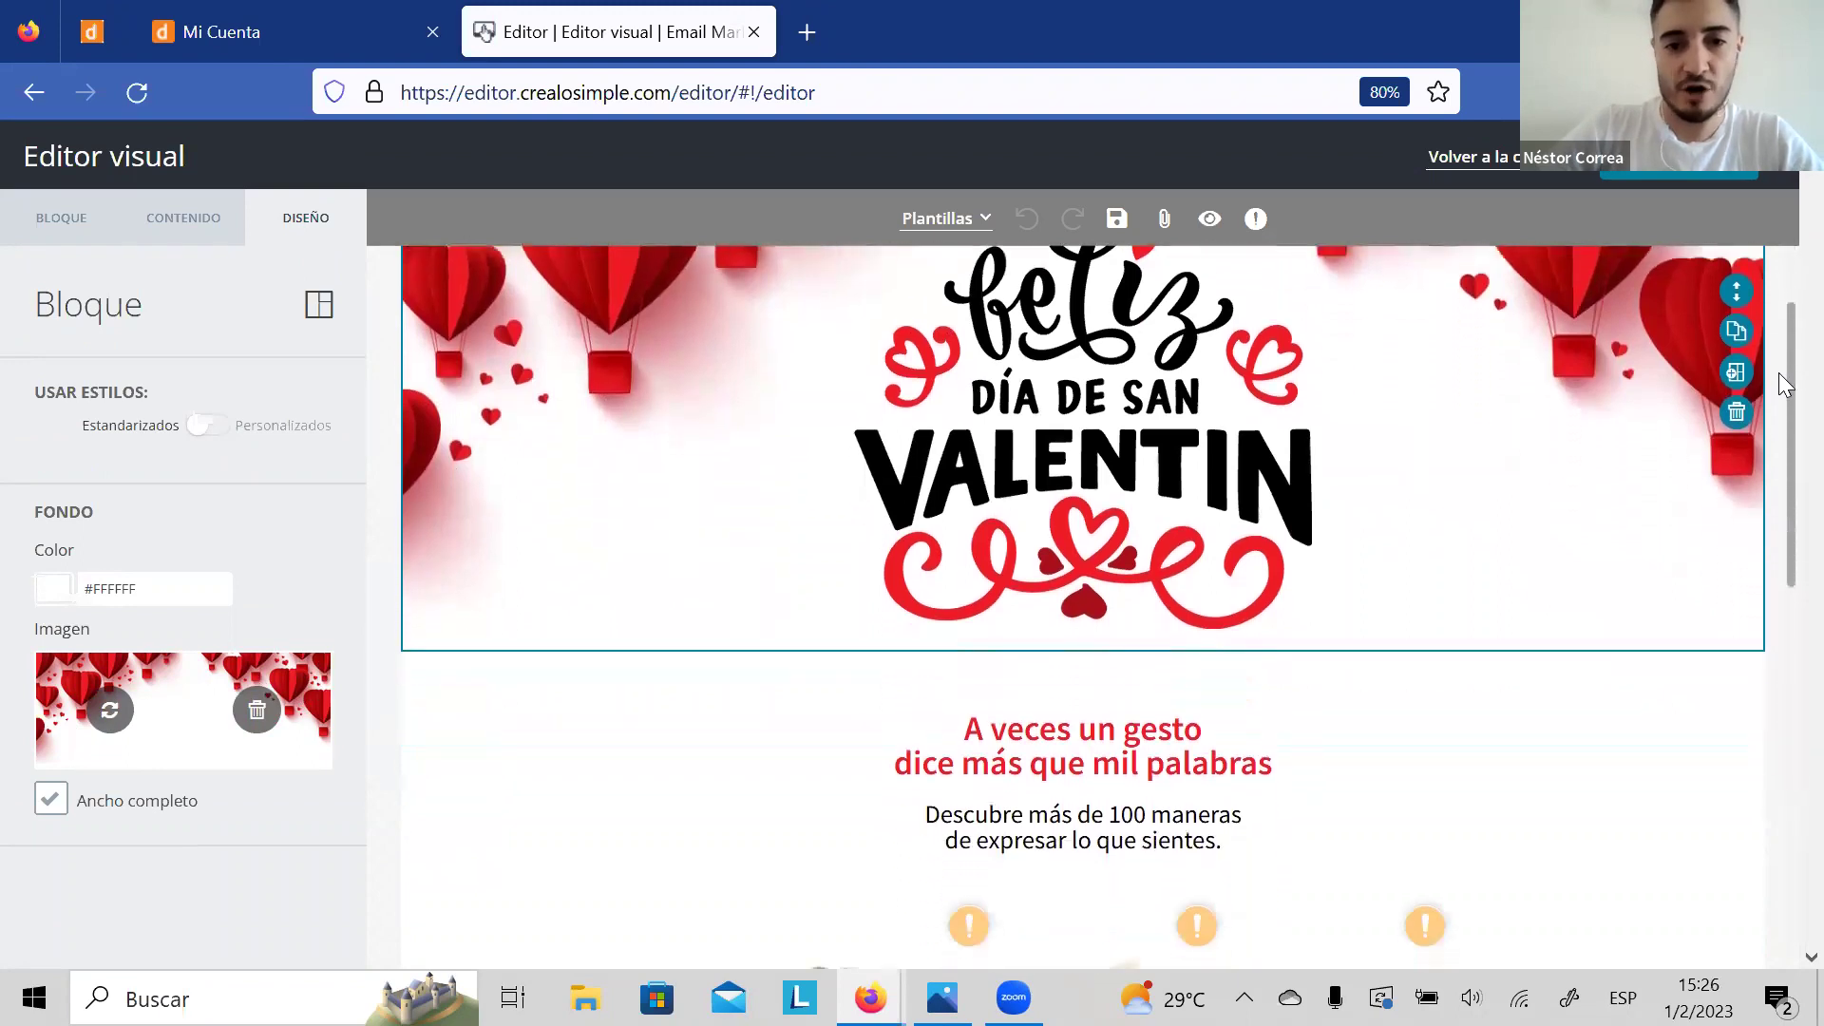
scroll(1780, 378, "down", 6)
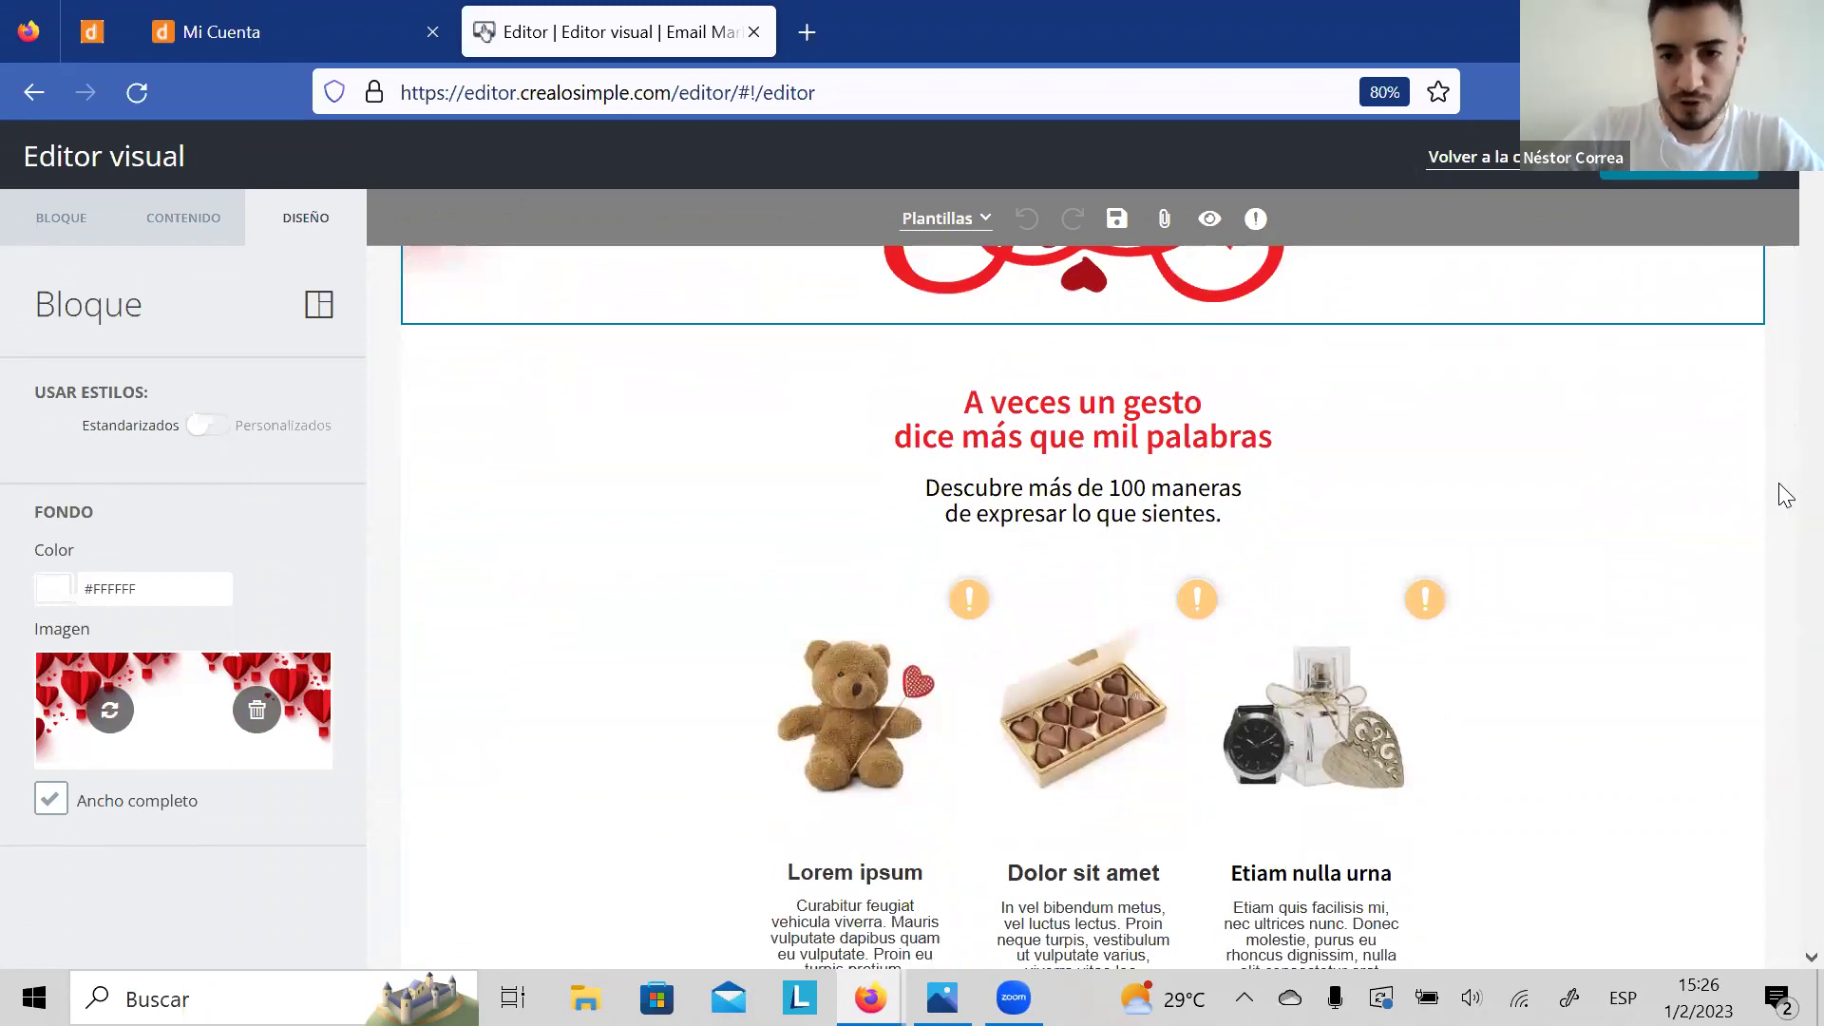
left_click(1635, 537)
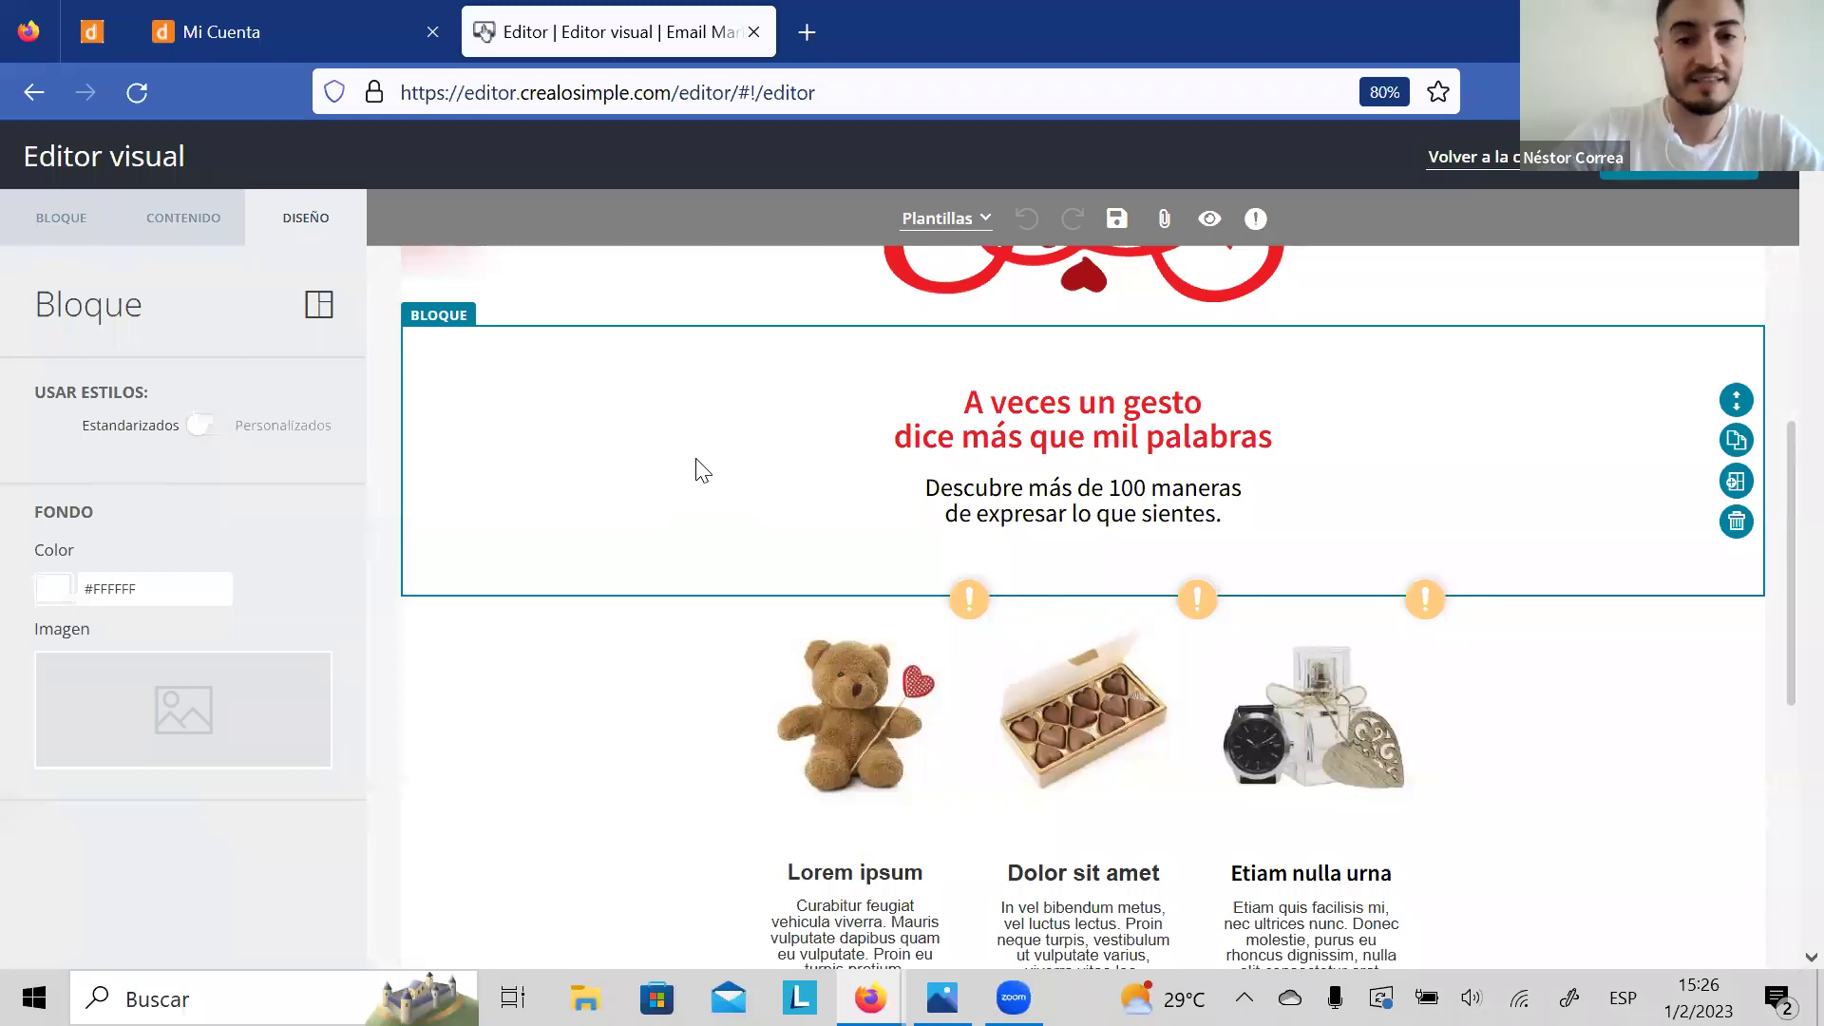
Step: Replace the paragraph under "A veces un gesto" with the text 'Elije tu reglo'
left_click(1175, 513)
key("BackSpace")
key("BackSpace")
key("BackSpace")
key("BackSpace")
key("BackSpace")
key("BackSpace")
key("BackSpace")
key("BackSpace")
key("BackSpace")
key("BackSpace")
key("BackSpace")
key("BackSpace")
key("BackSpace")
key("BackSpace")
key("BackSpace")
key("BackSpace")
key("BackSpace")
key("BackSpace")
key("BackSpace")
key("BackSpace")
key("BackSpace")
key("BackSpace")
key("BackSpace")
key("BackSpace")
key("BackSpace")
key("BackSpace")
key("BackSpace")
key("BackSpace")
key("BackSpace")
key("BackSpace")
key("BackSpace")
key("BackSpace")
key("BackSpace")
key("BackSpace")
key("BackSpace")
key("BackSpace")
key("BackSpace")
key("BackSpace")
key("BackSpace")
key("BackSpace")
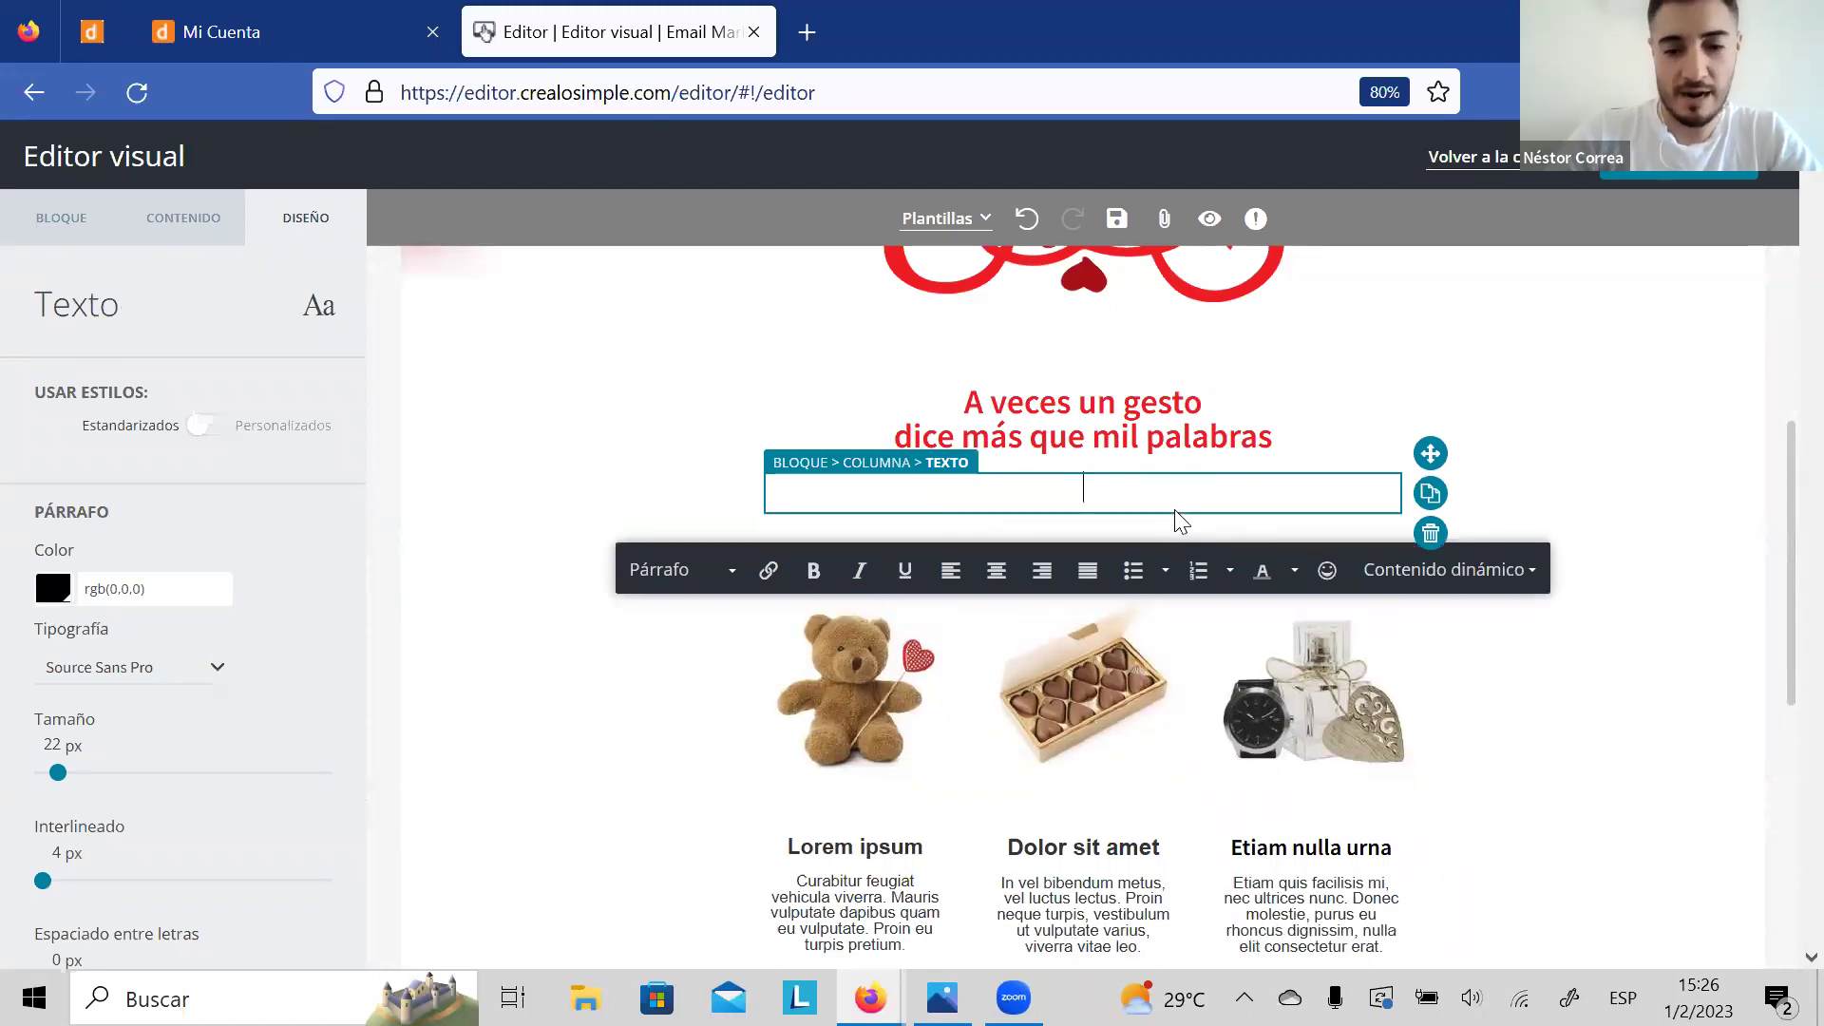
type("Elije tu reglo .")
key("BackSpace")
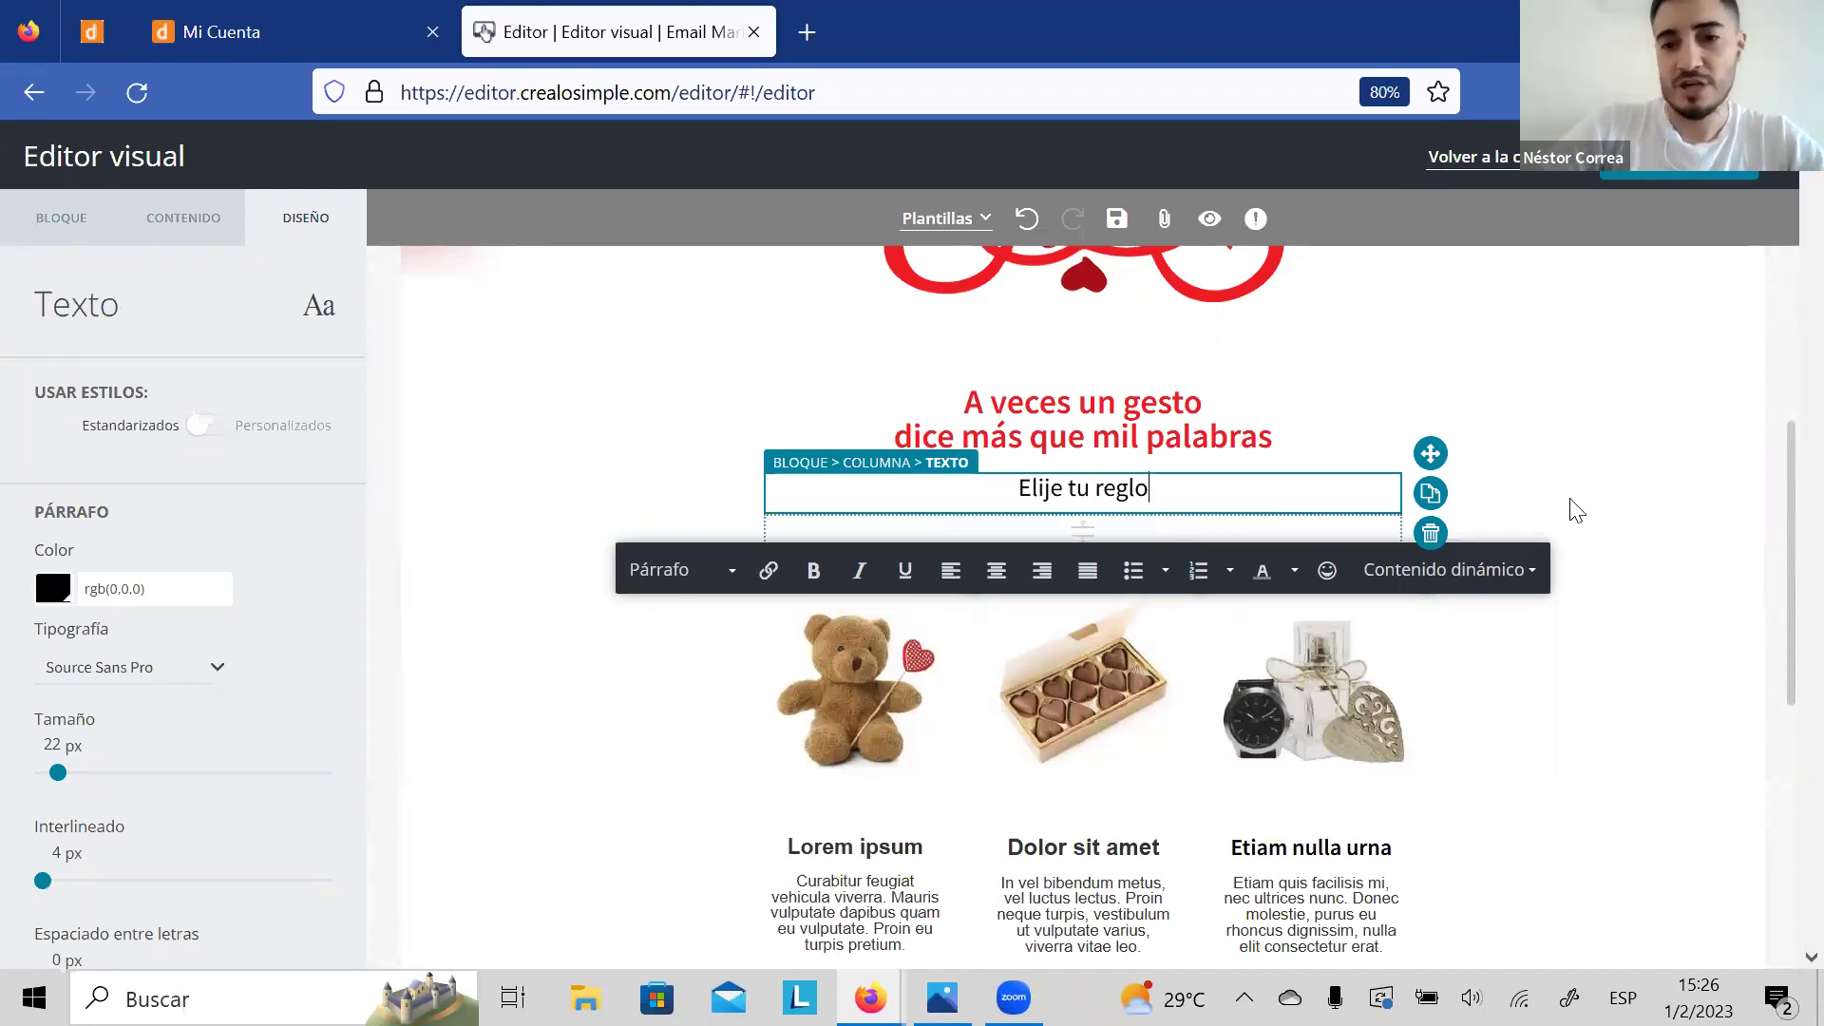
left_click(1570, 510)
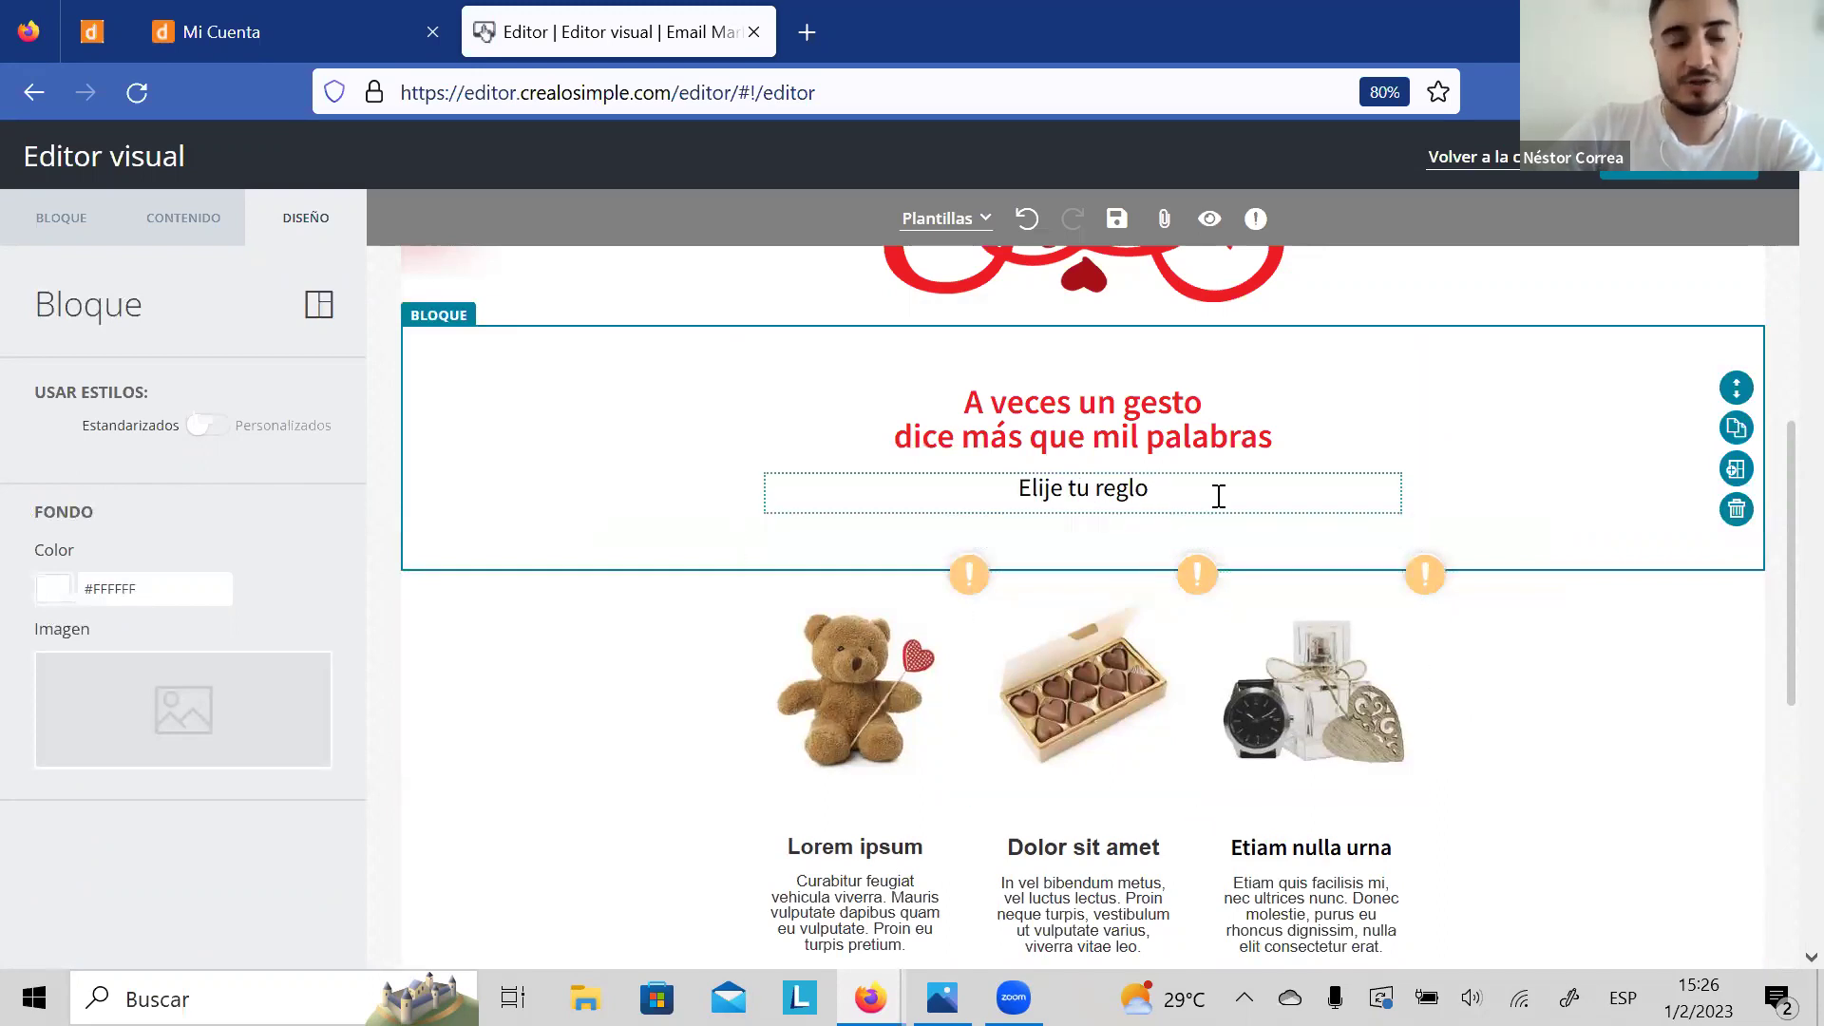
left_click_drag(1783, 504, 1781, 613)
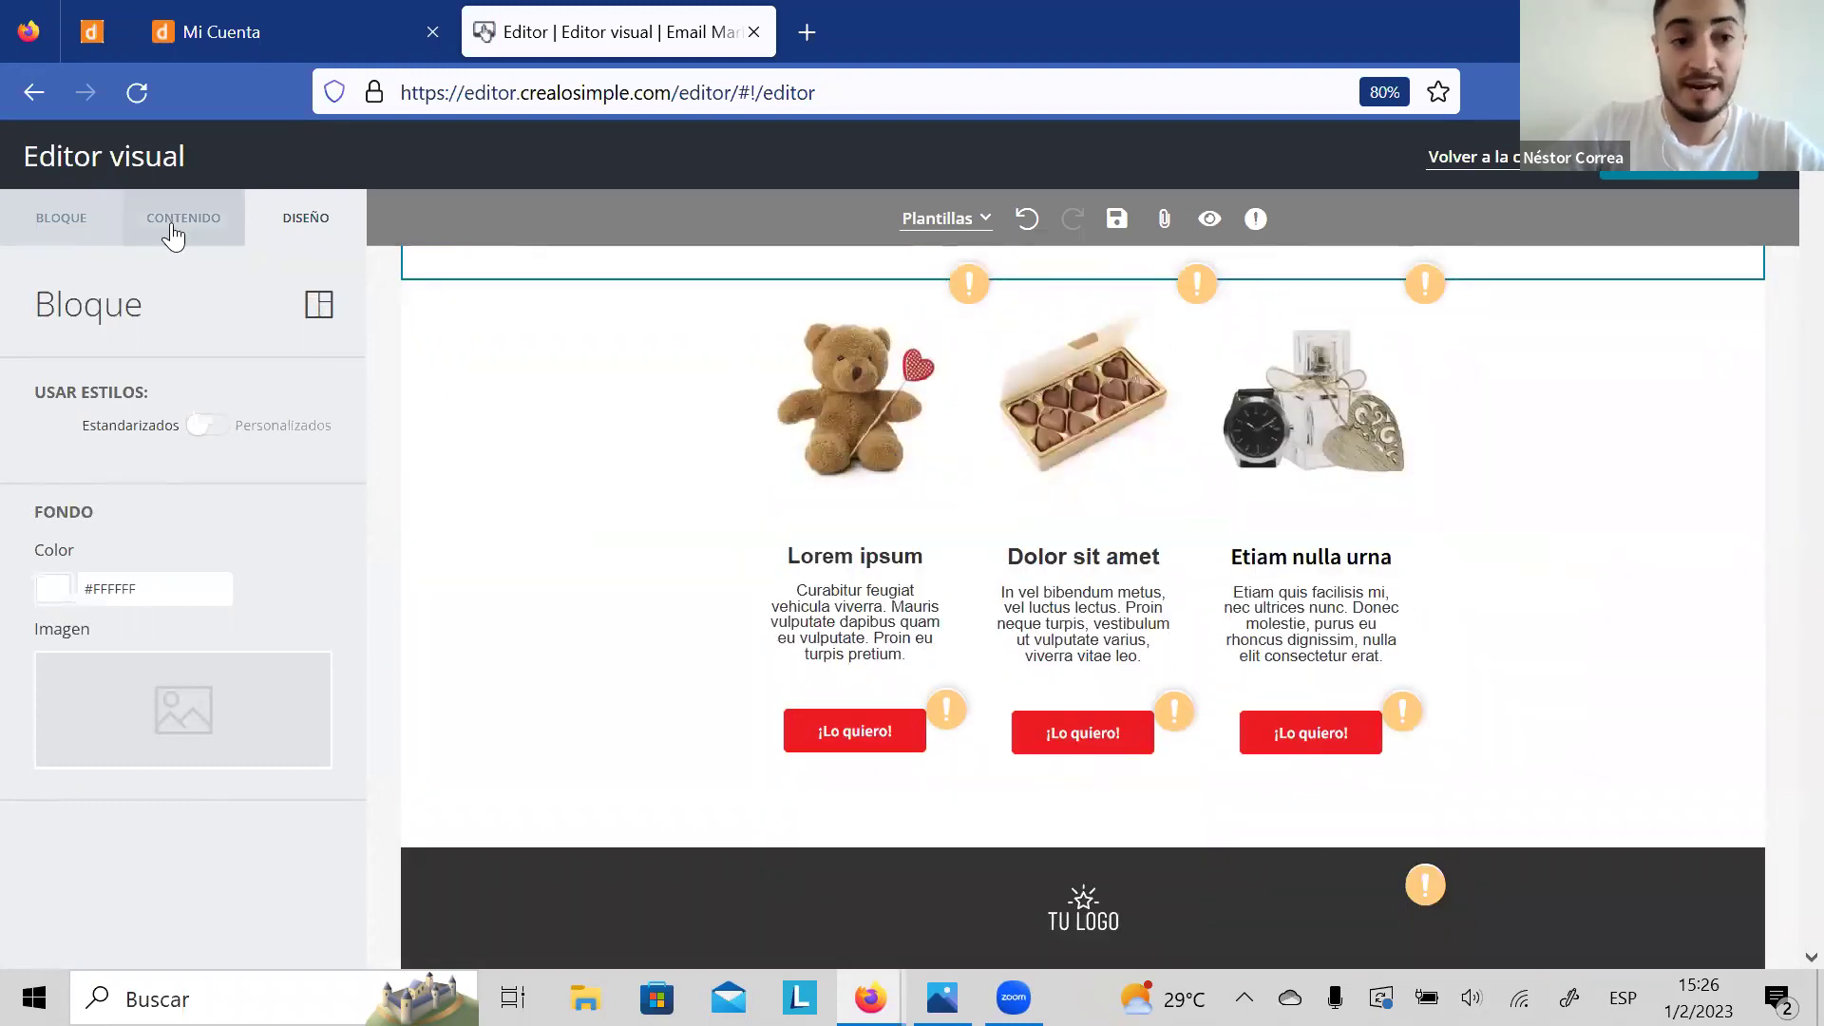
Step: Drag a prebuilt two-column image-and-text block from PREARMADO below the product row
left_click(95, 218)
left_click(219, 226)
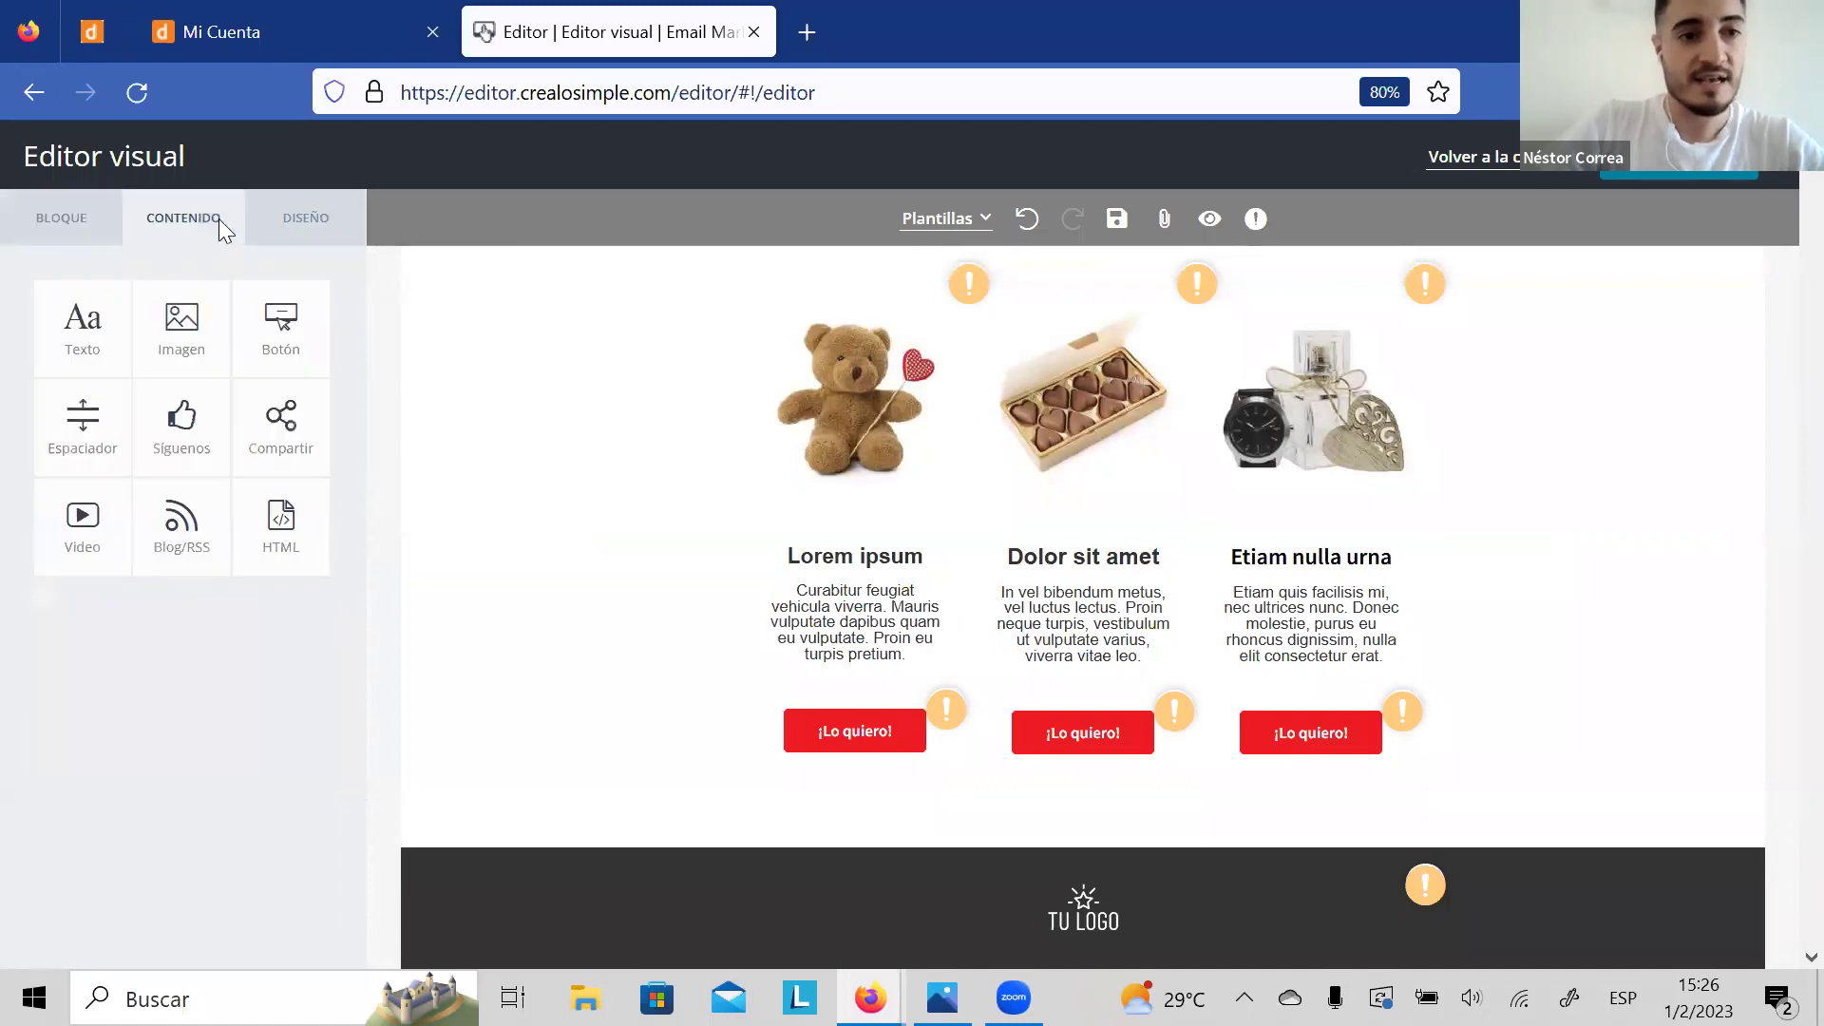
left_click(81, 228)
left_click(86, 307)
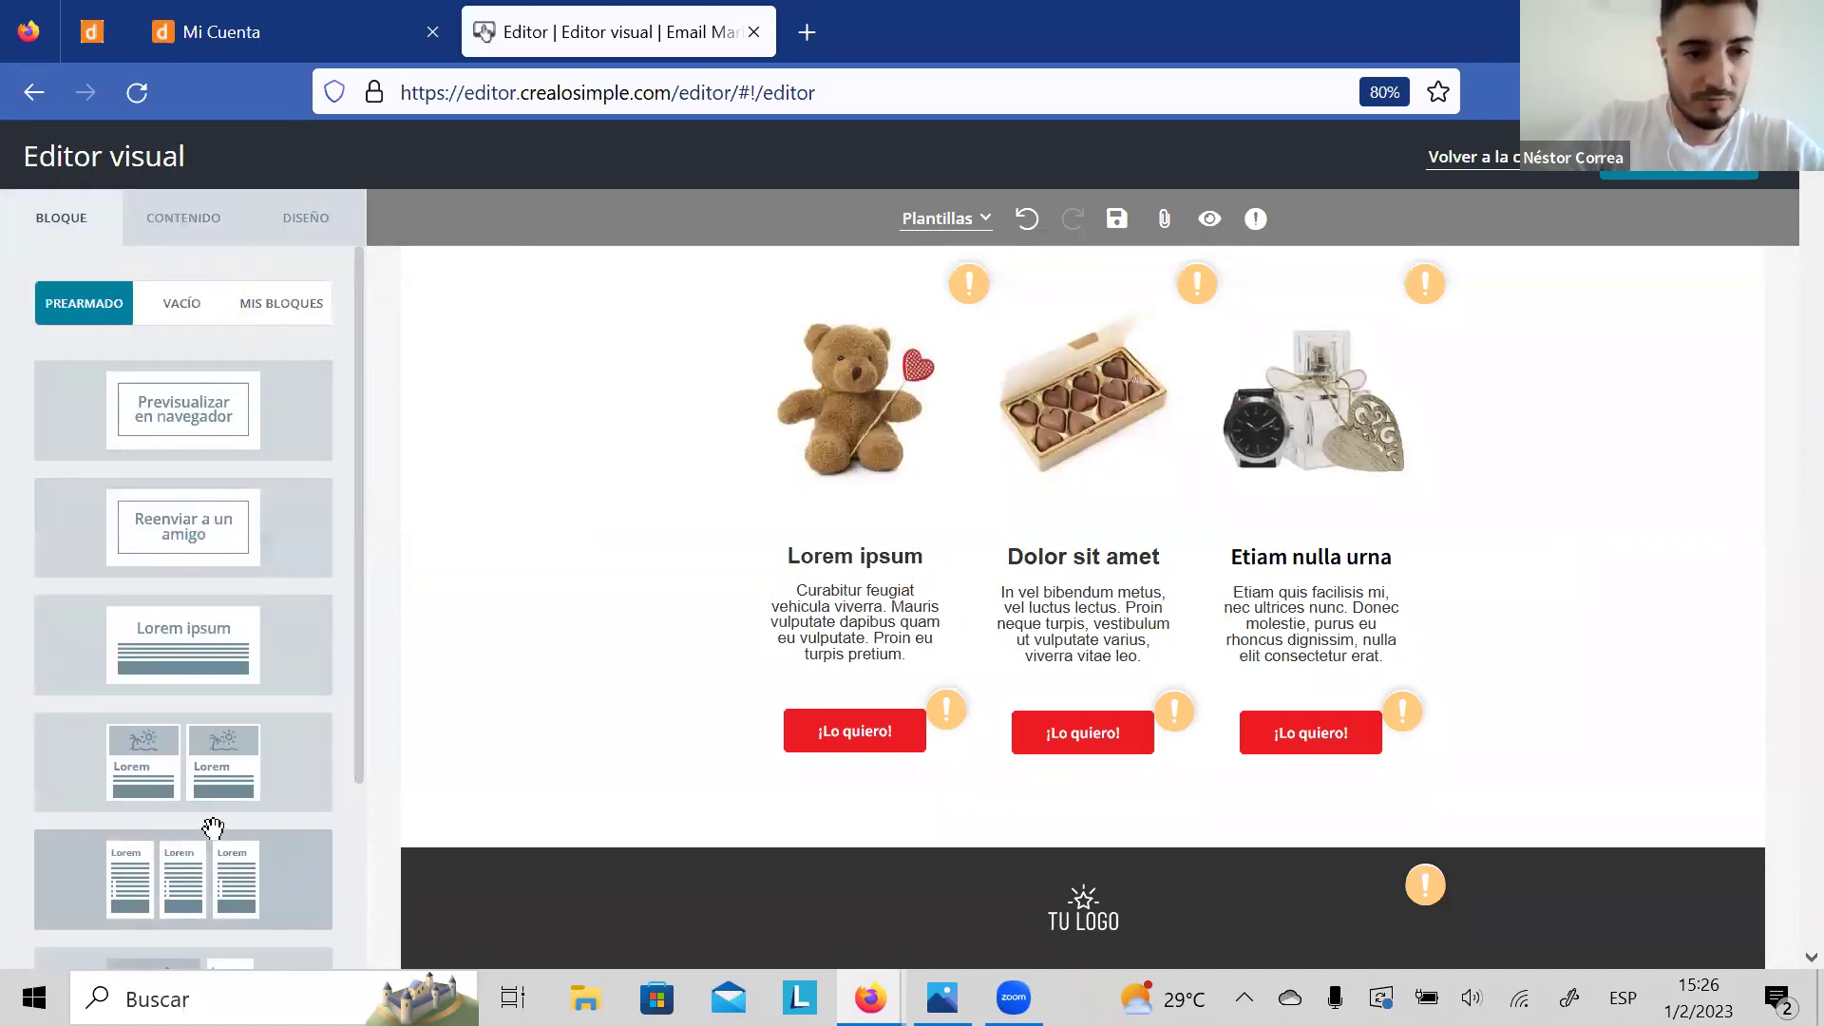
left_click_drag(164, 766, 1057, 802)
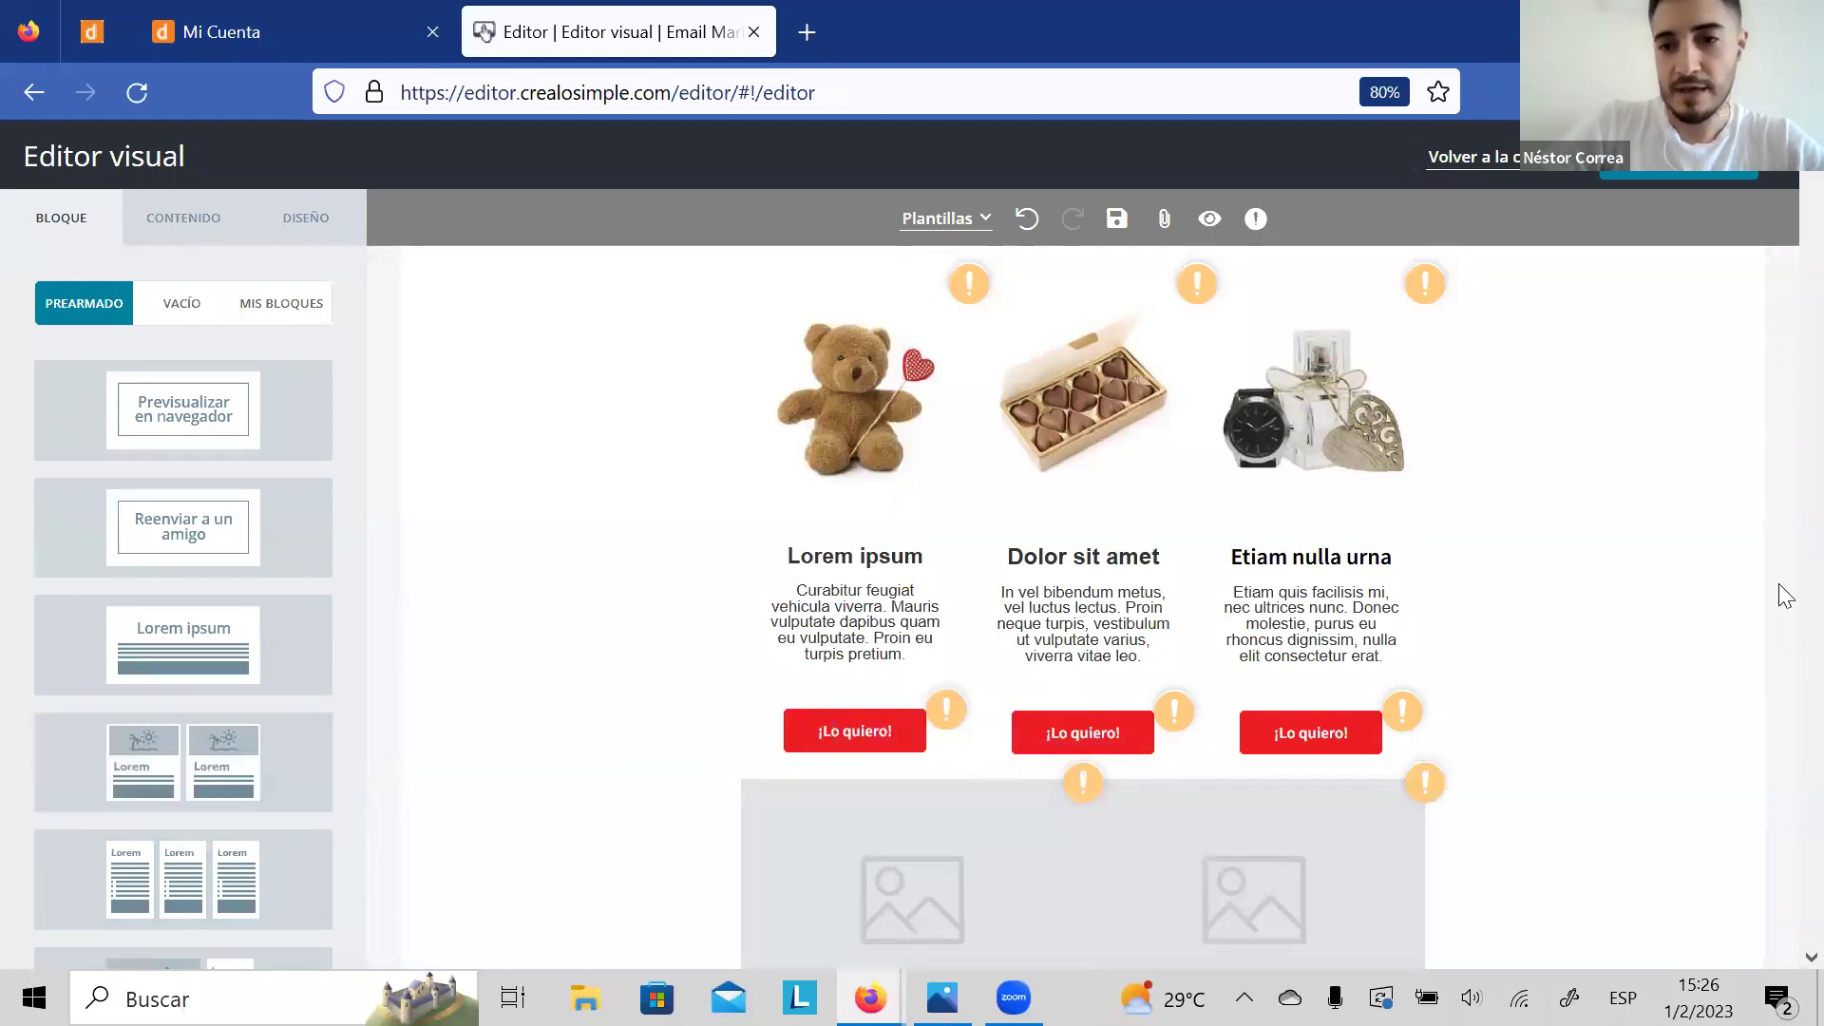
Step: Open the image gallery for the new block's left picture placeholder
scroll(1778, 636, "down", 5)
scroll(1778, 629, "up", 4)
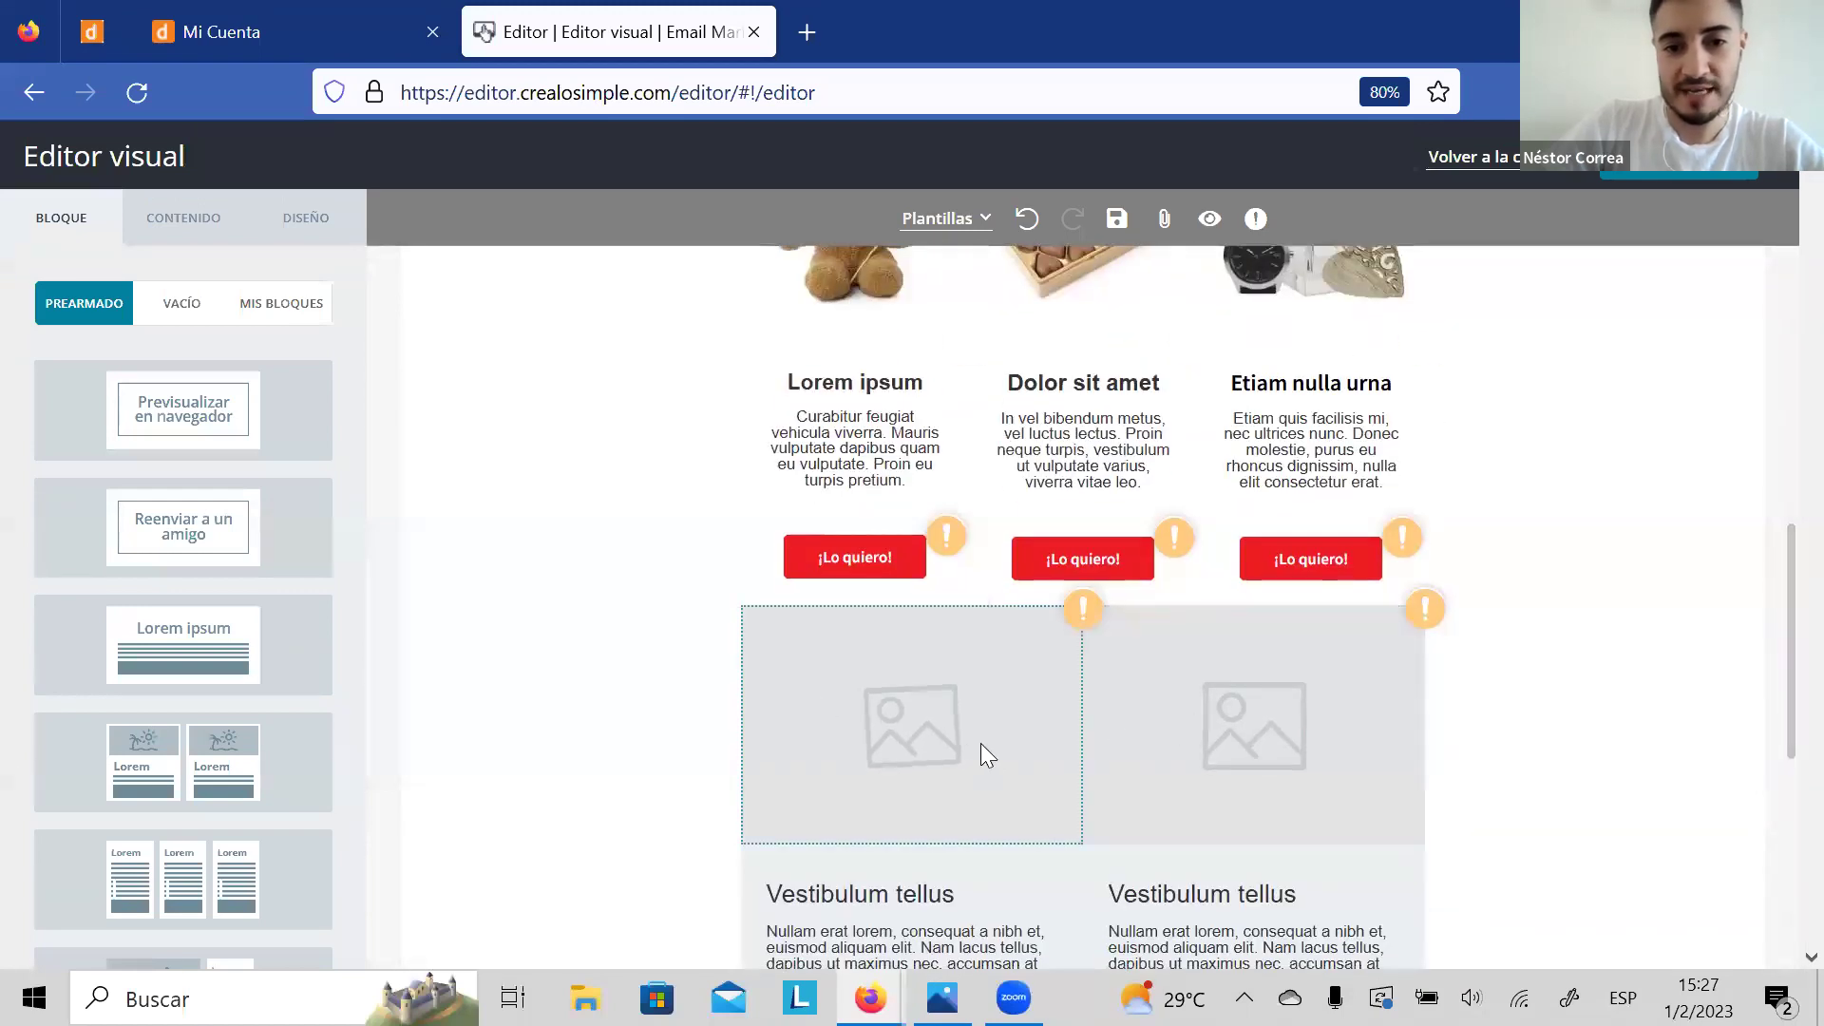
left_click(937, 734)
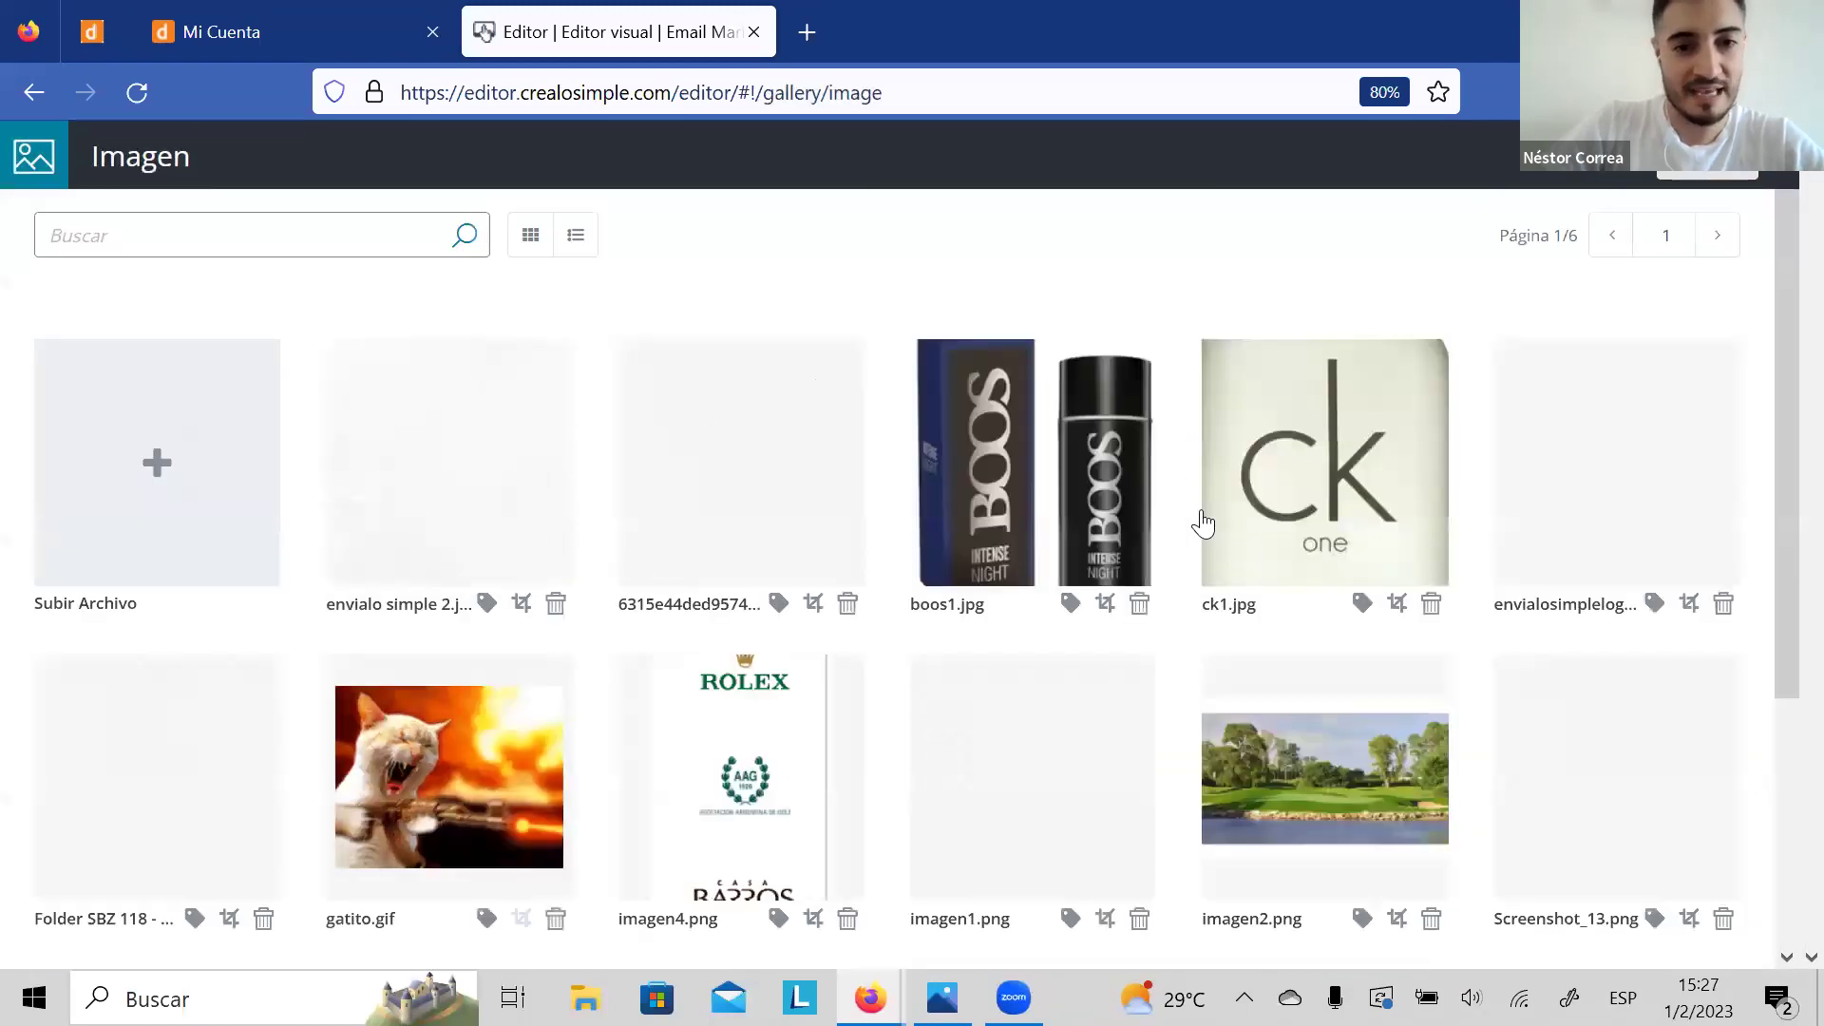
Step: Insert gatito.gif, instead of boos1.jpg, as the left image of the two-column block
left_click(1053, 489)
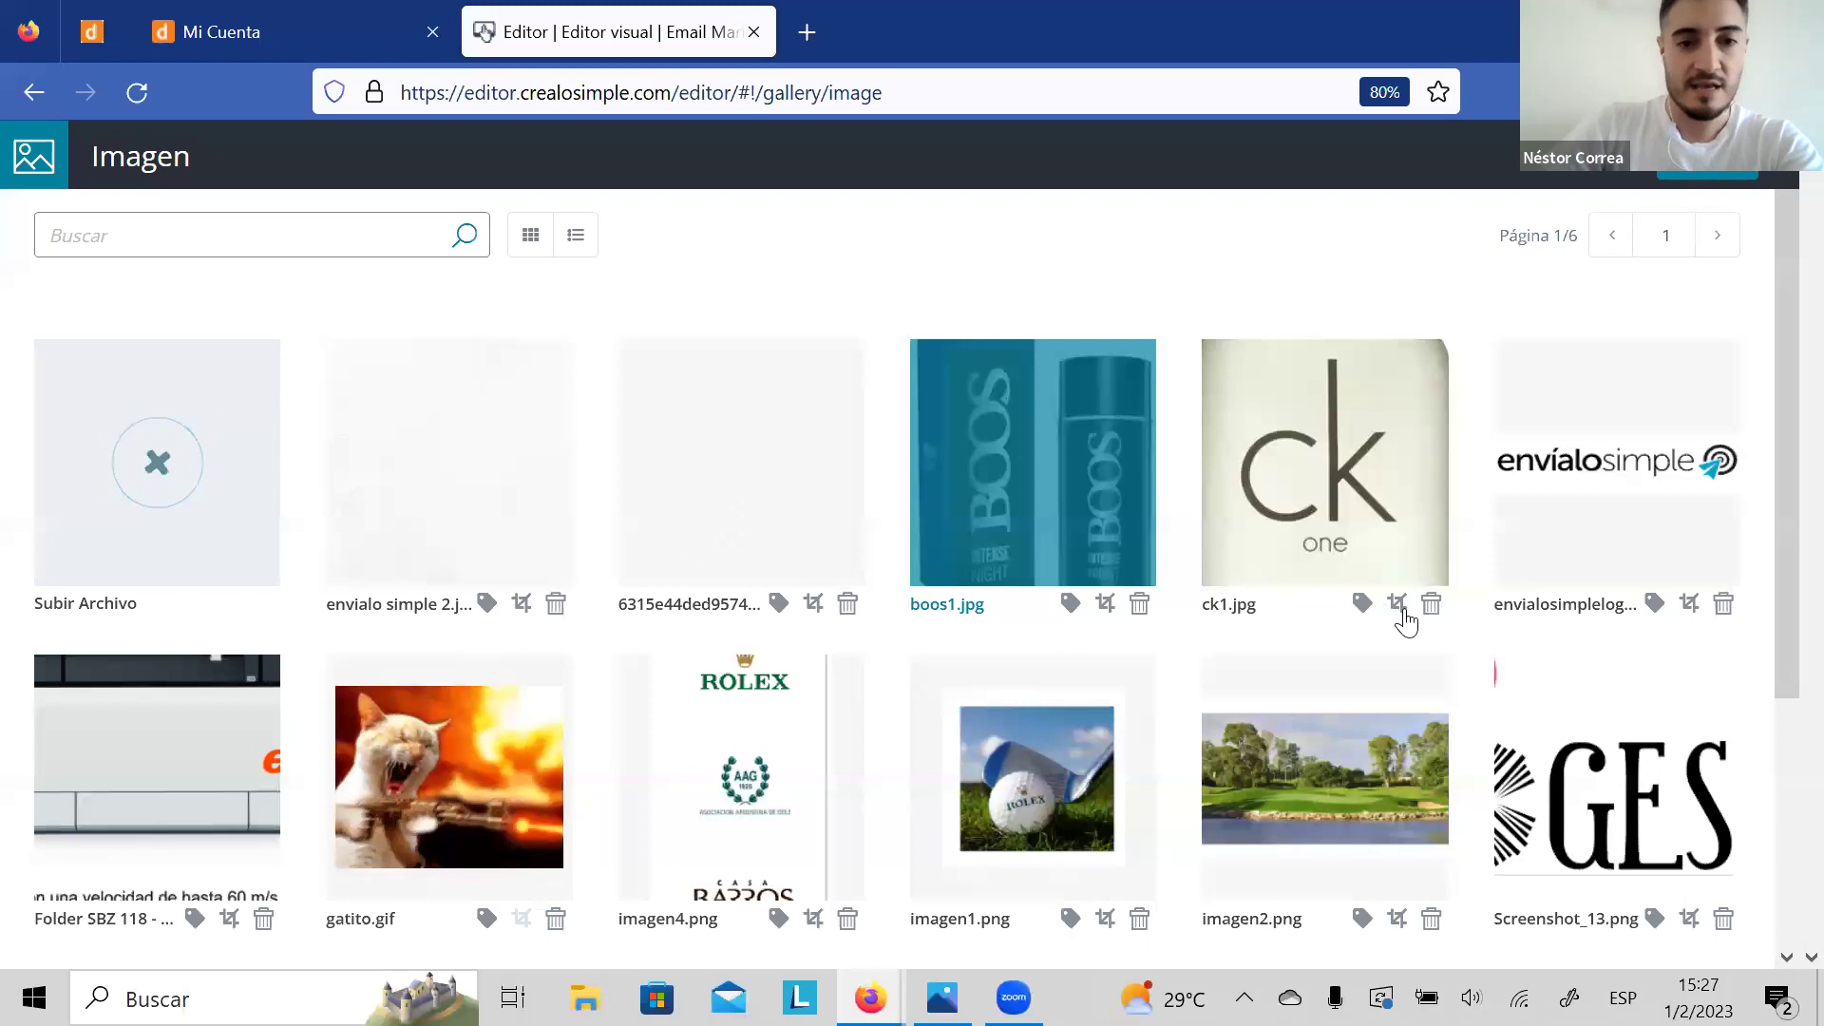
scroll(1780, 298, "down", 4)
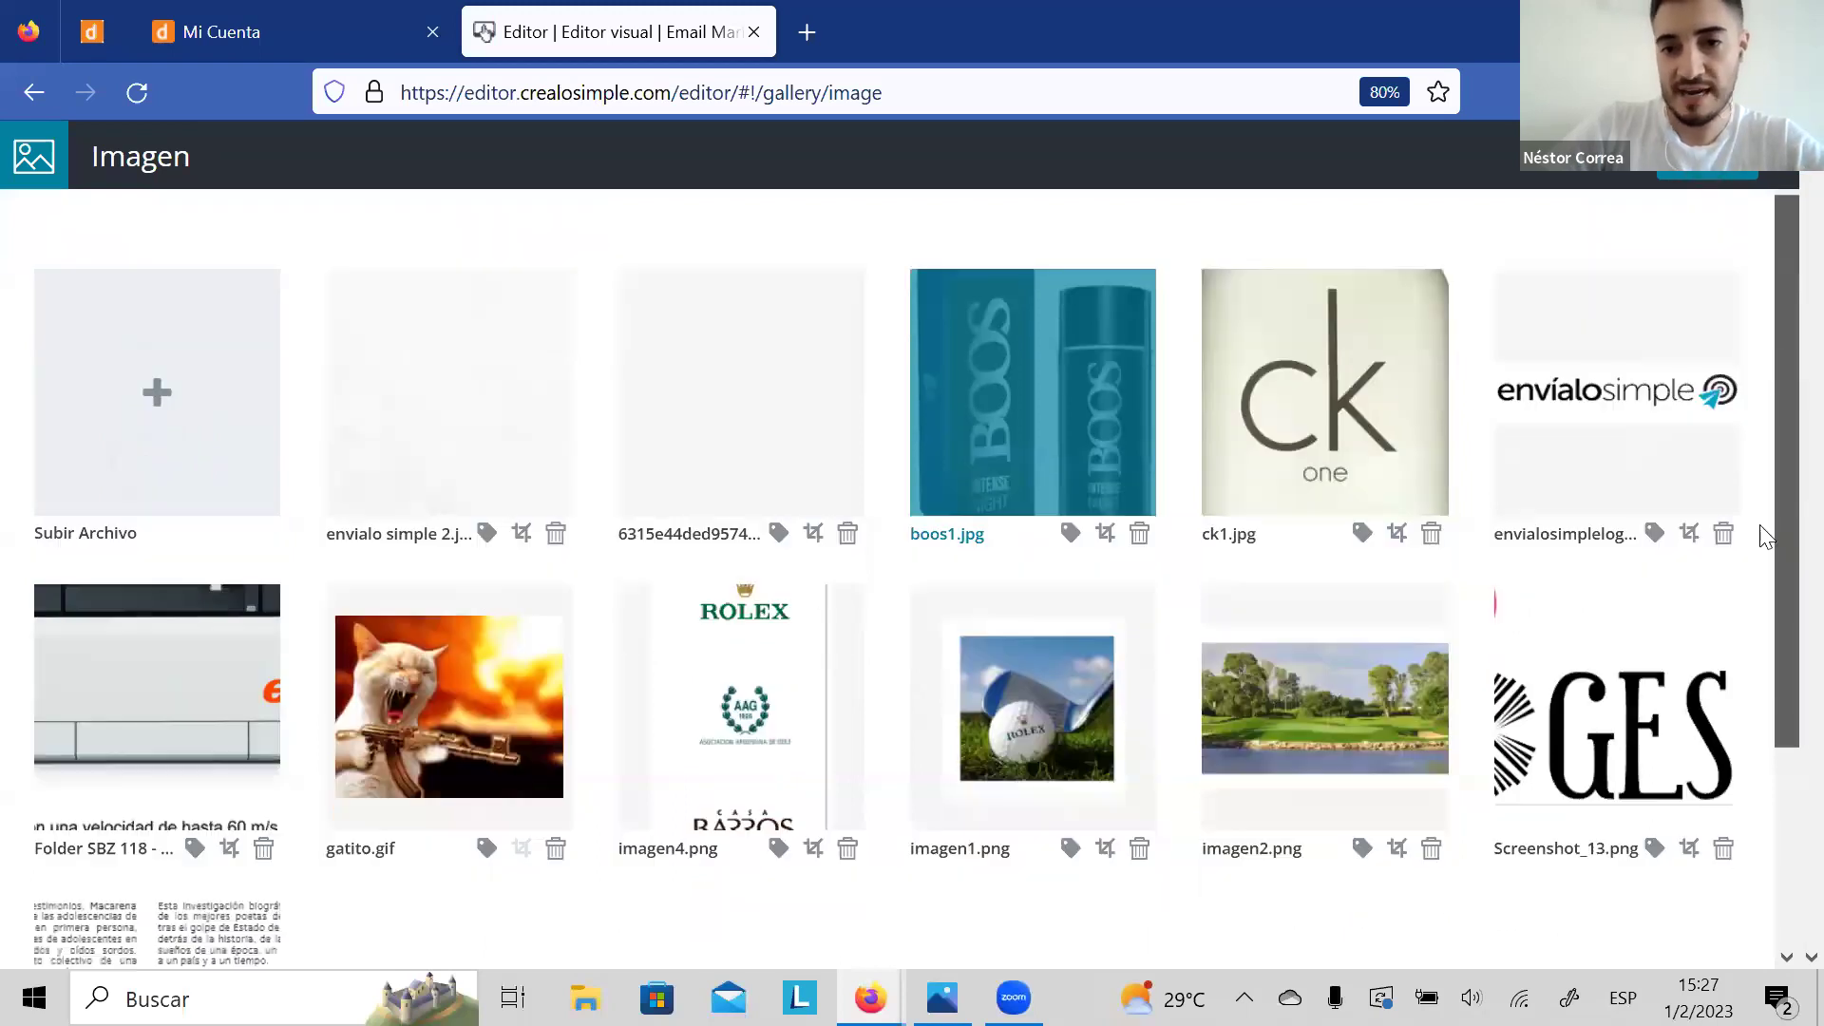
scroll(728, 506, "up", 4)
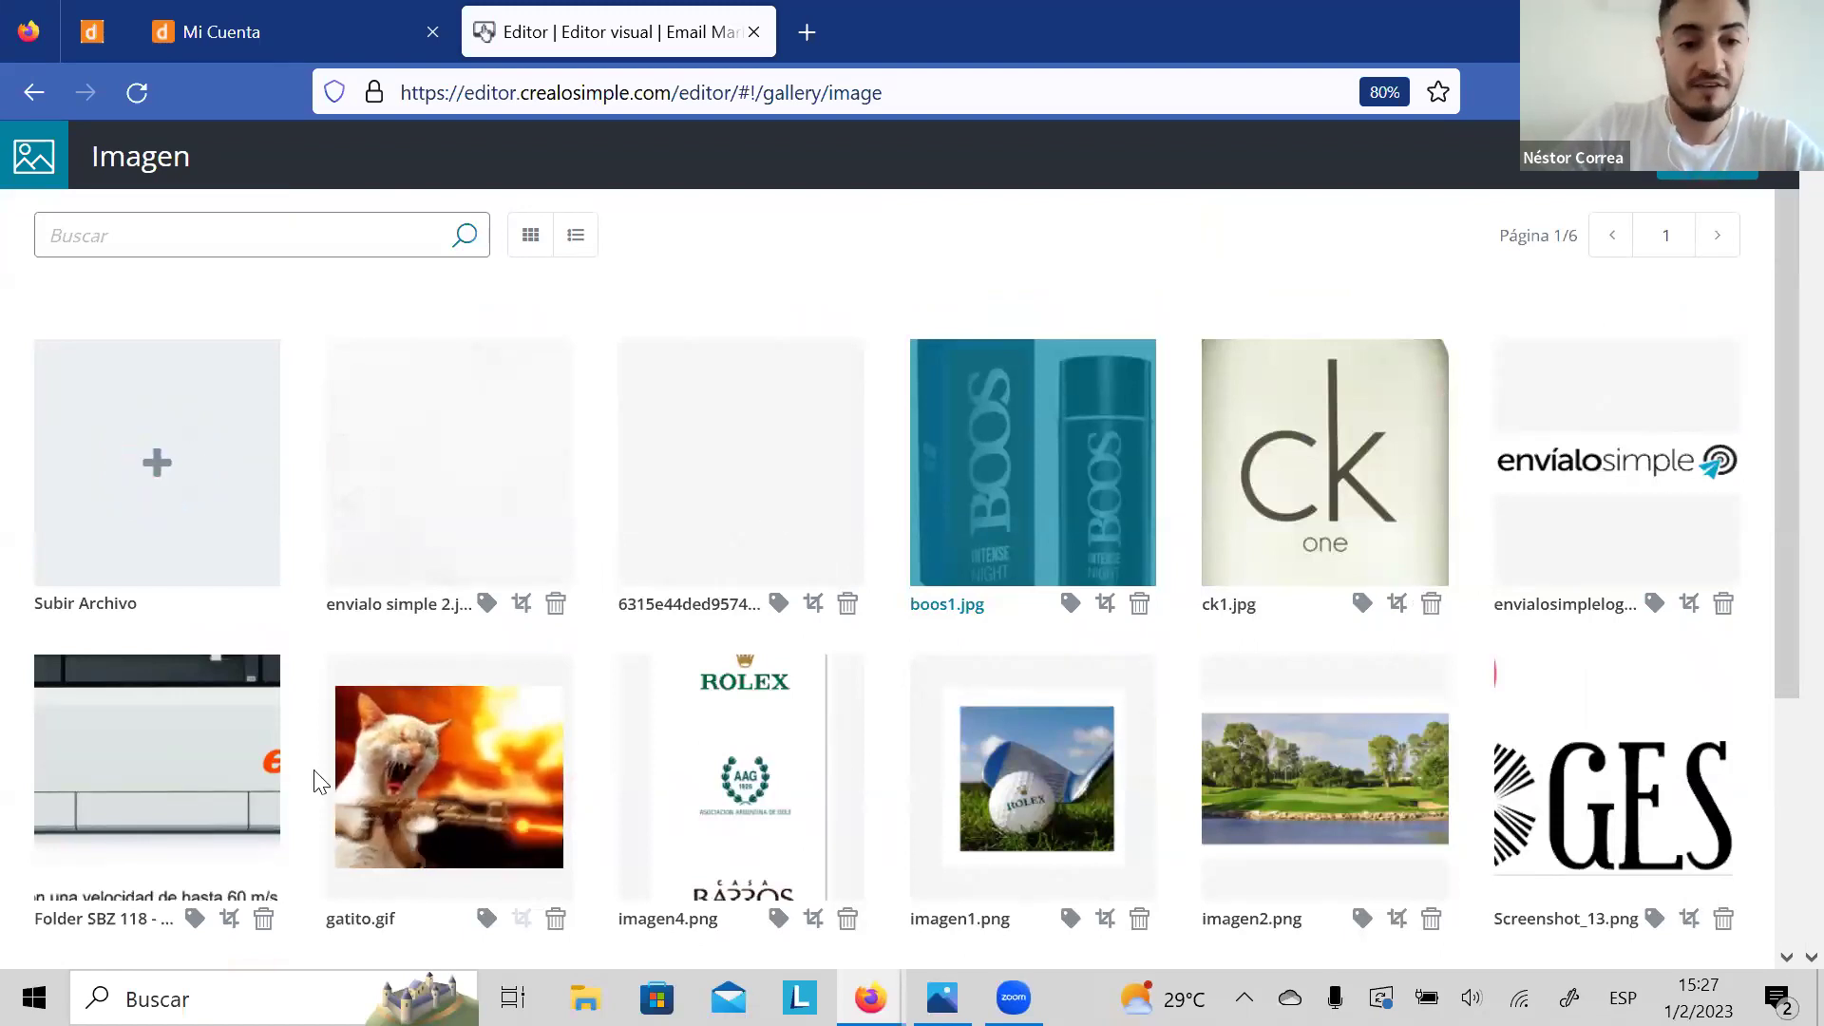
left_click(490, 761)
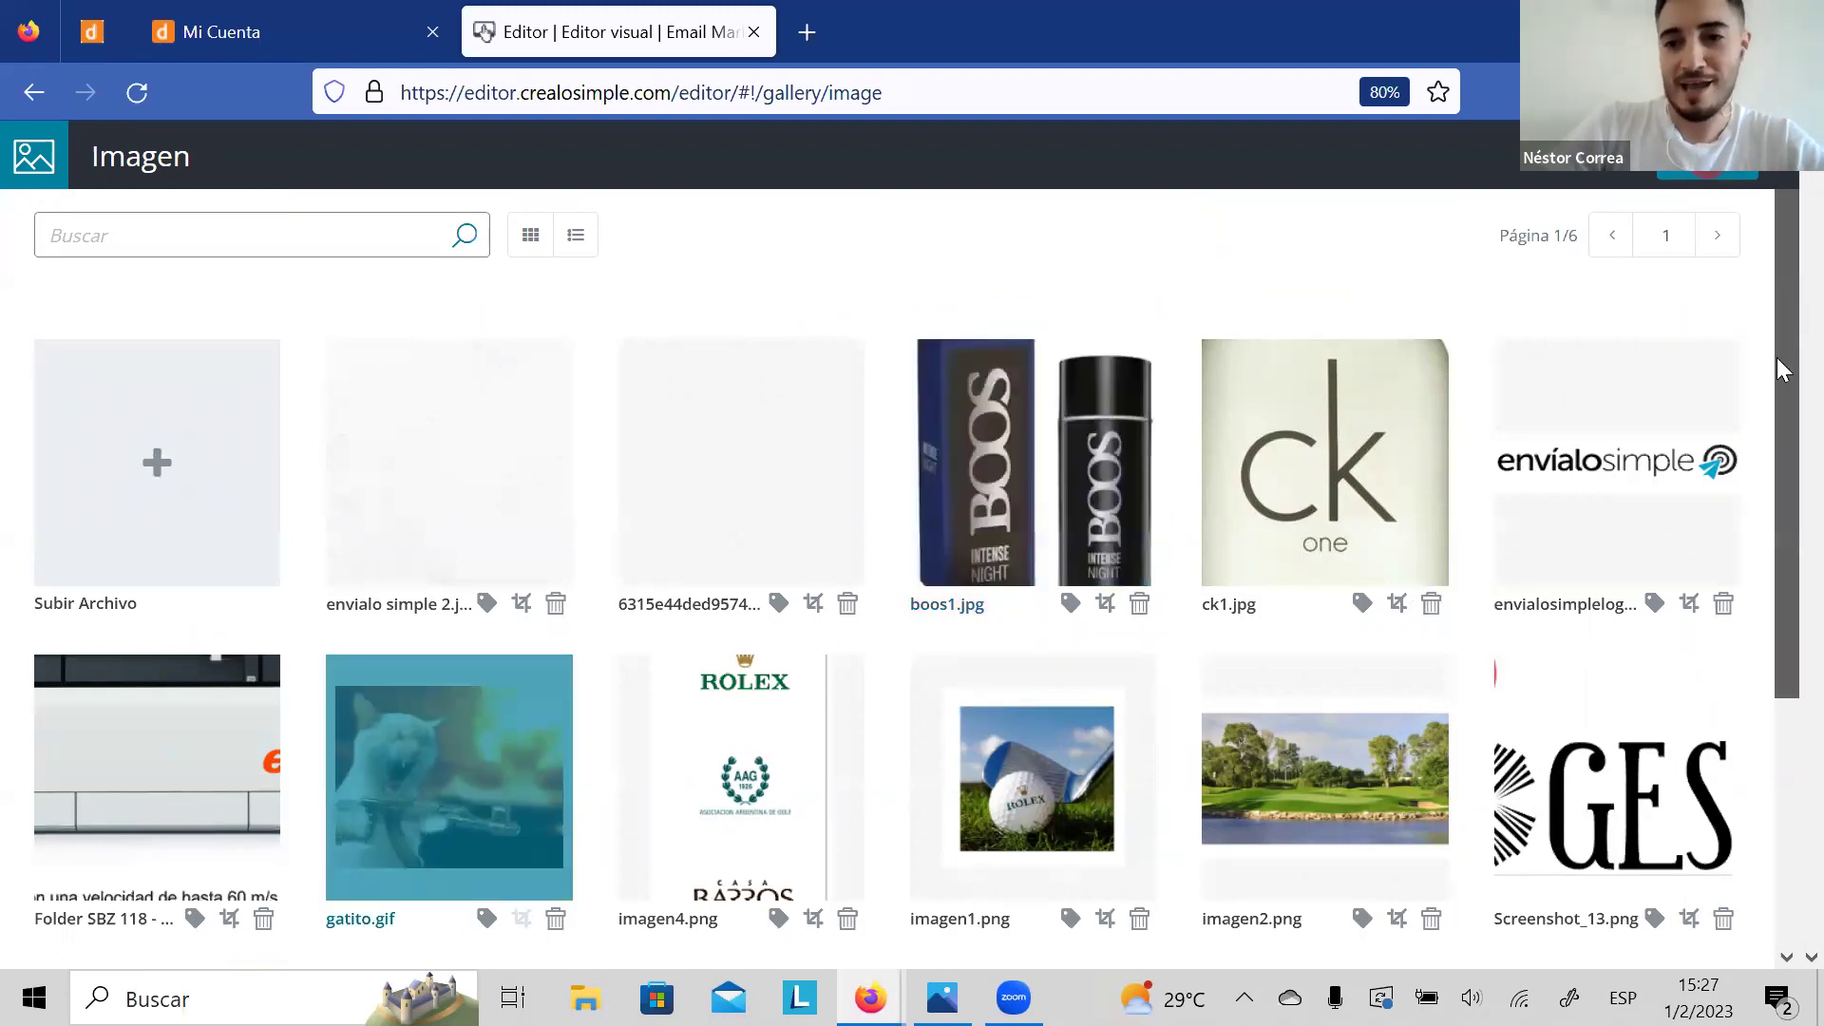
scroll(1776, 418, "down", 2)
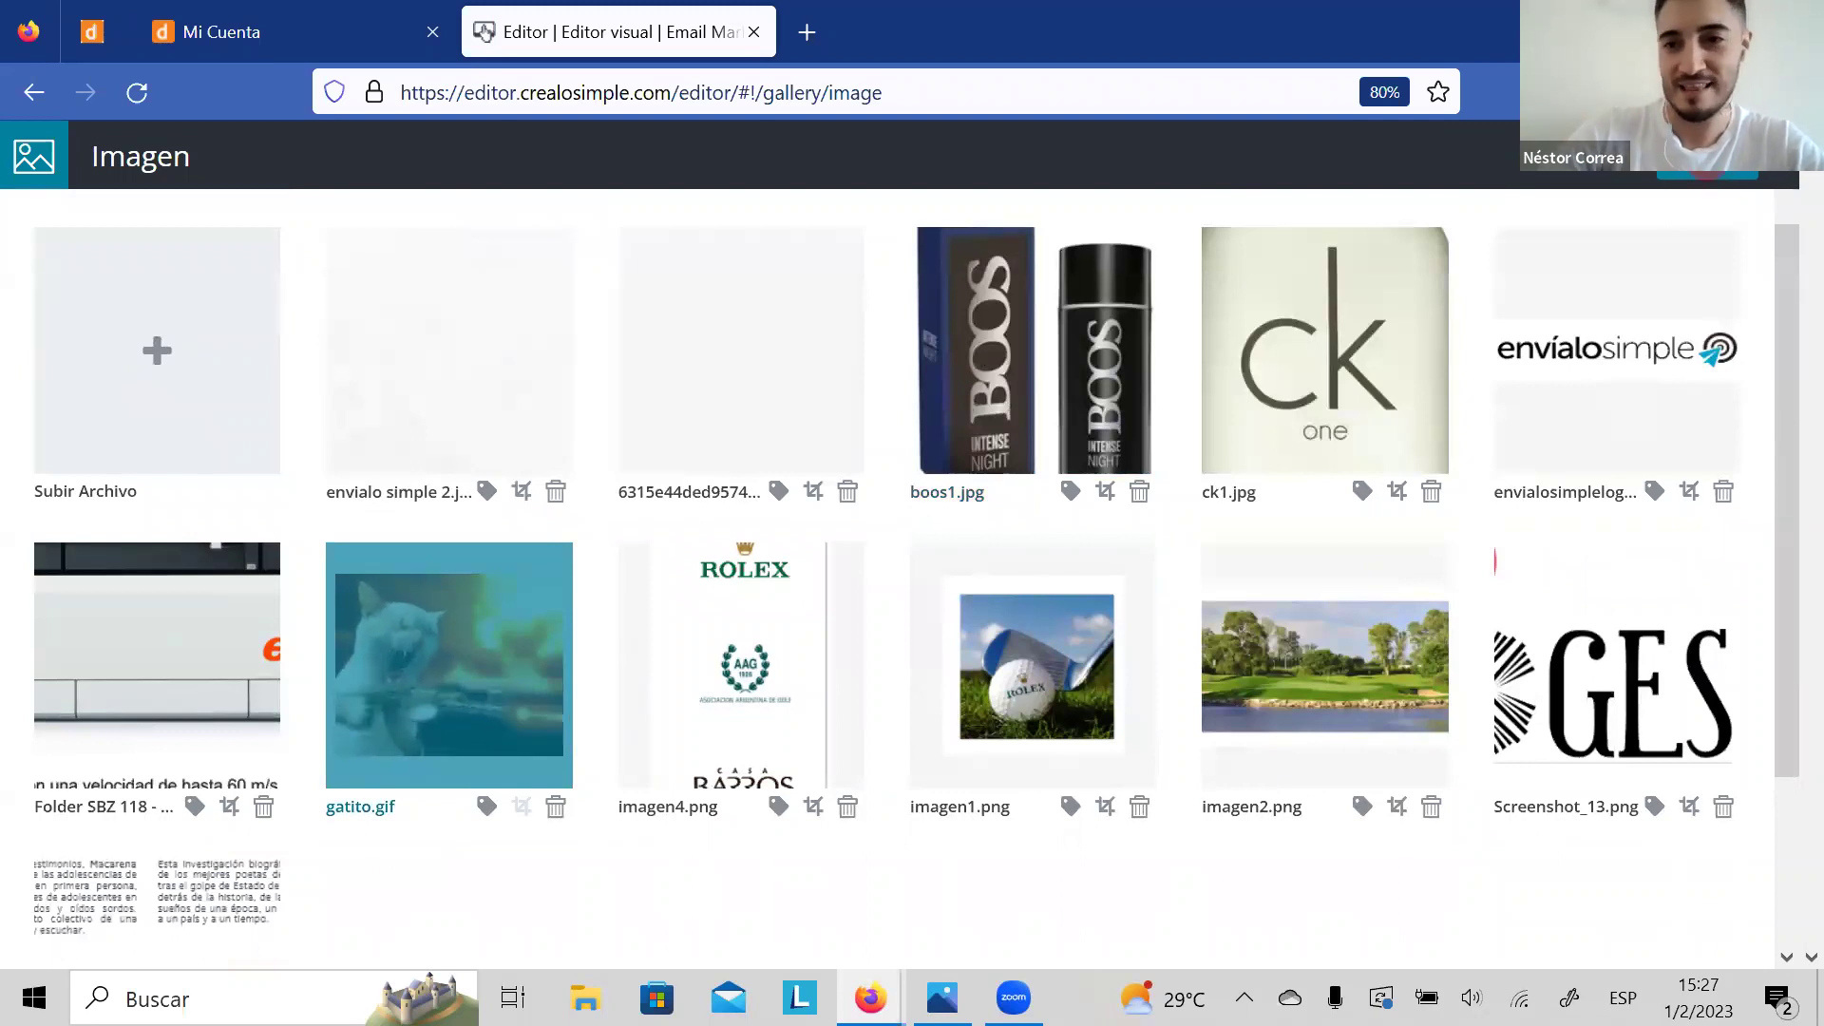
left_click(1696, 183)
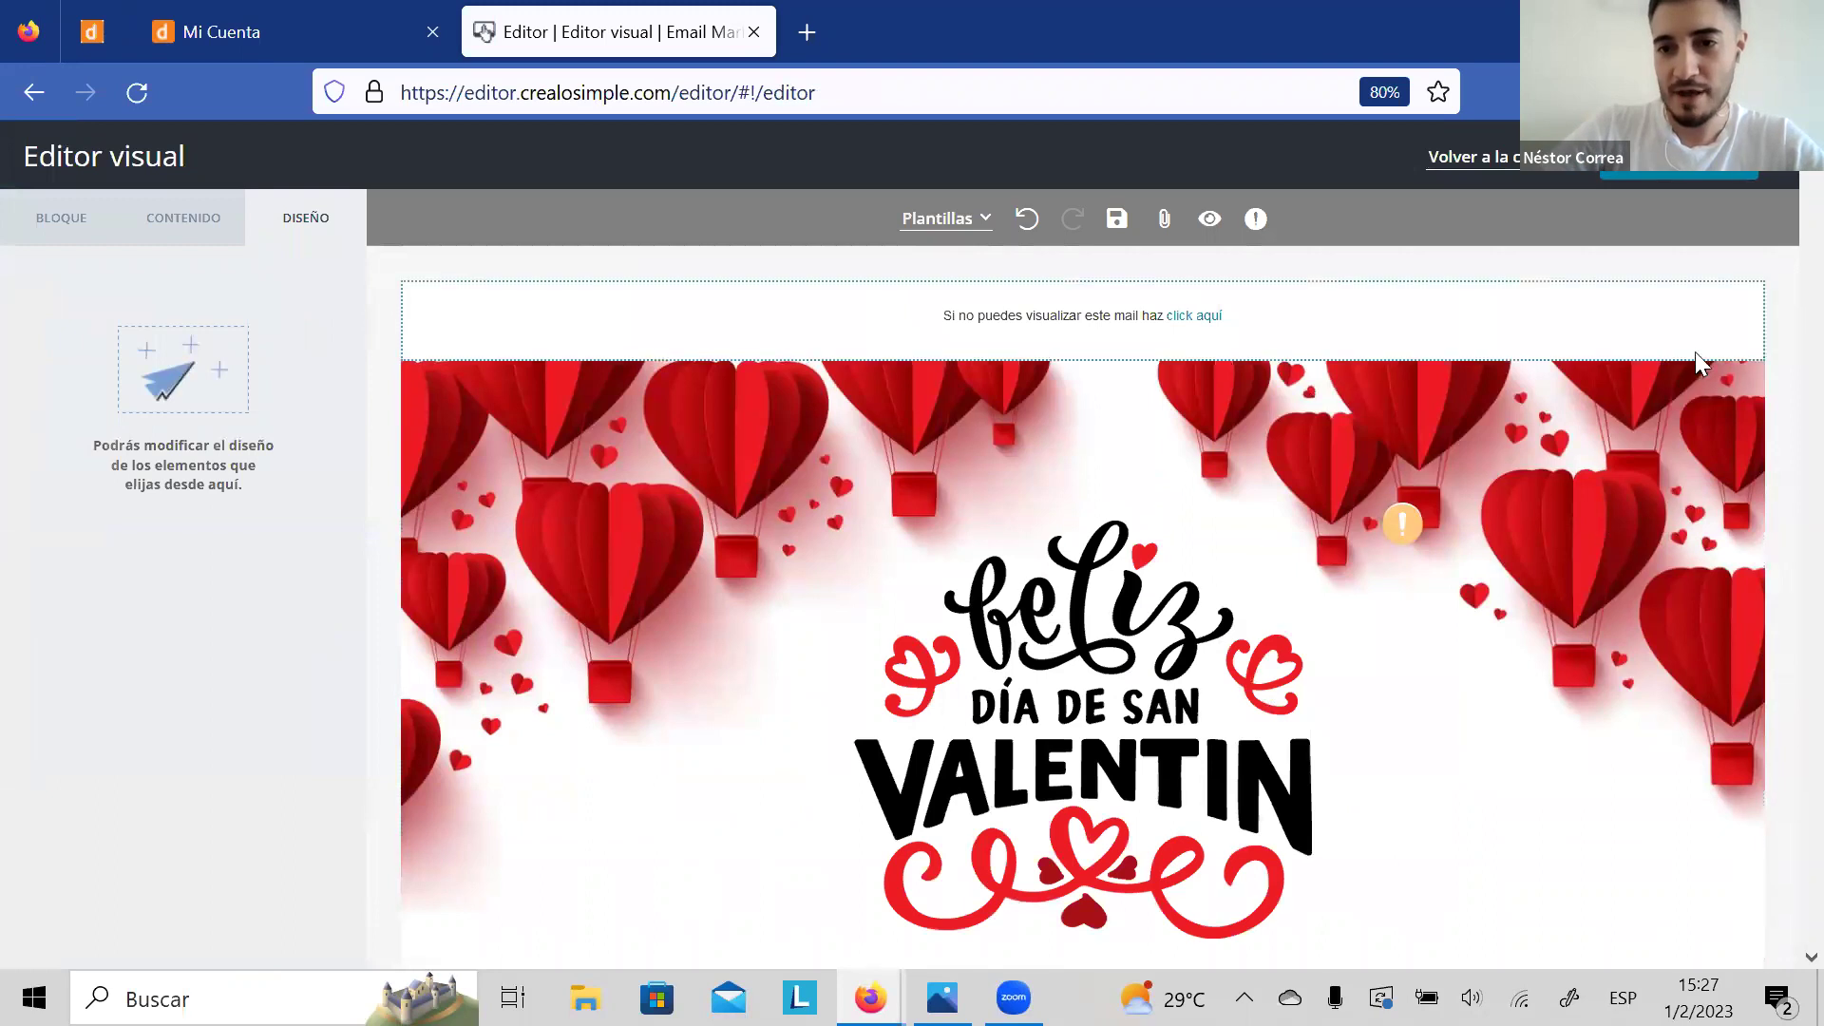
left_click(1639, 439)
scroll(1640, 439, "down", 2)
scroll(1640, 439, "down", 10)
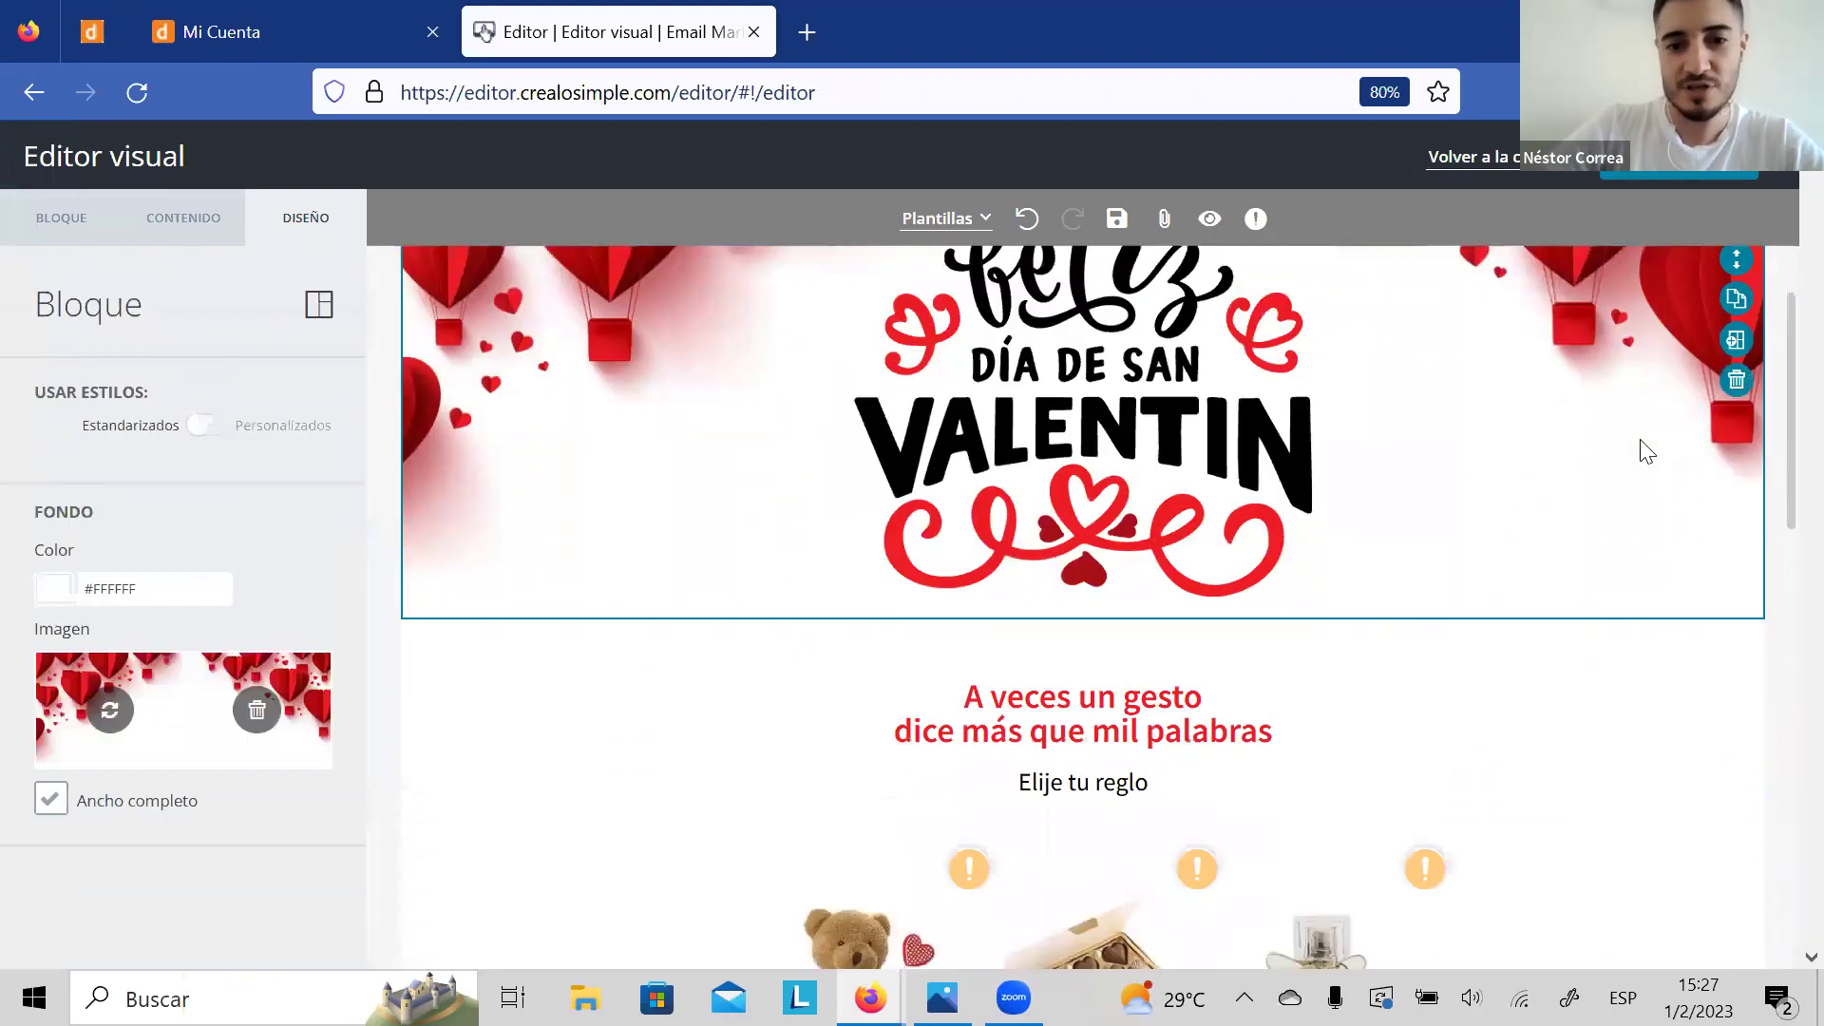
scroll(1646, 451, "down", 2)
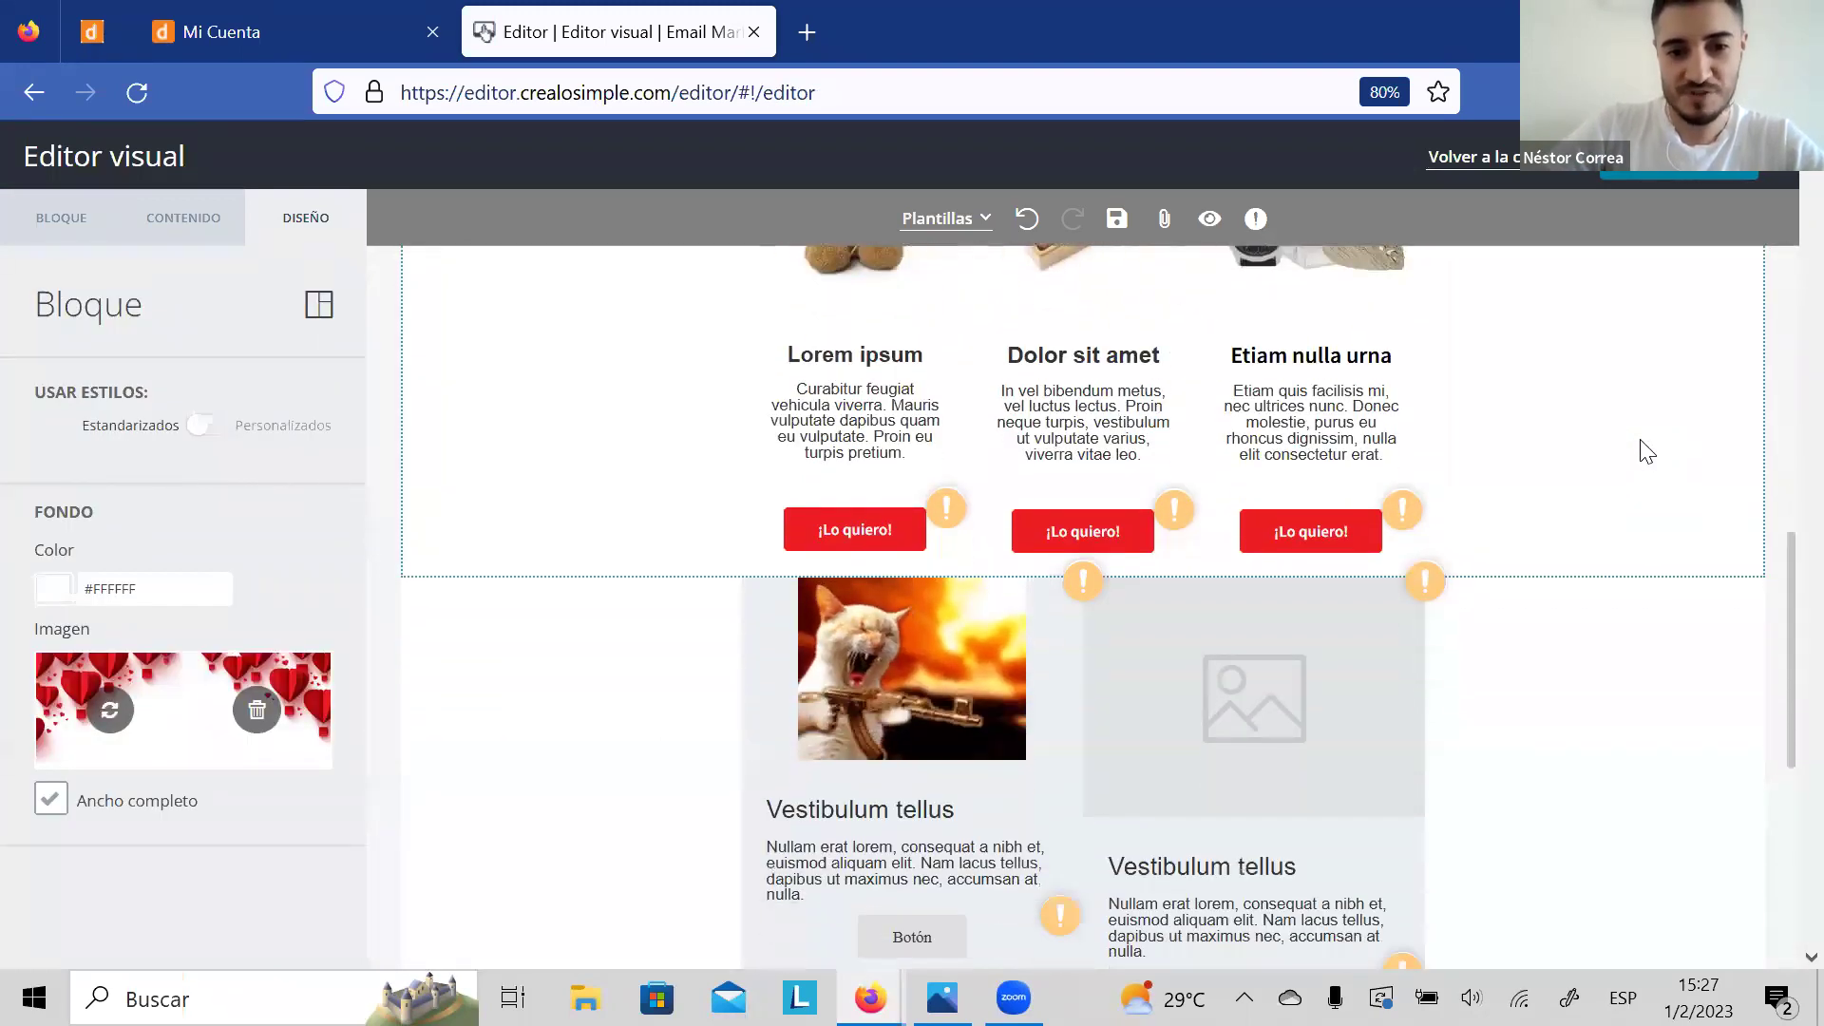
scroll(1646, 451, "down", 1)
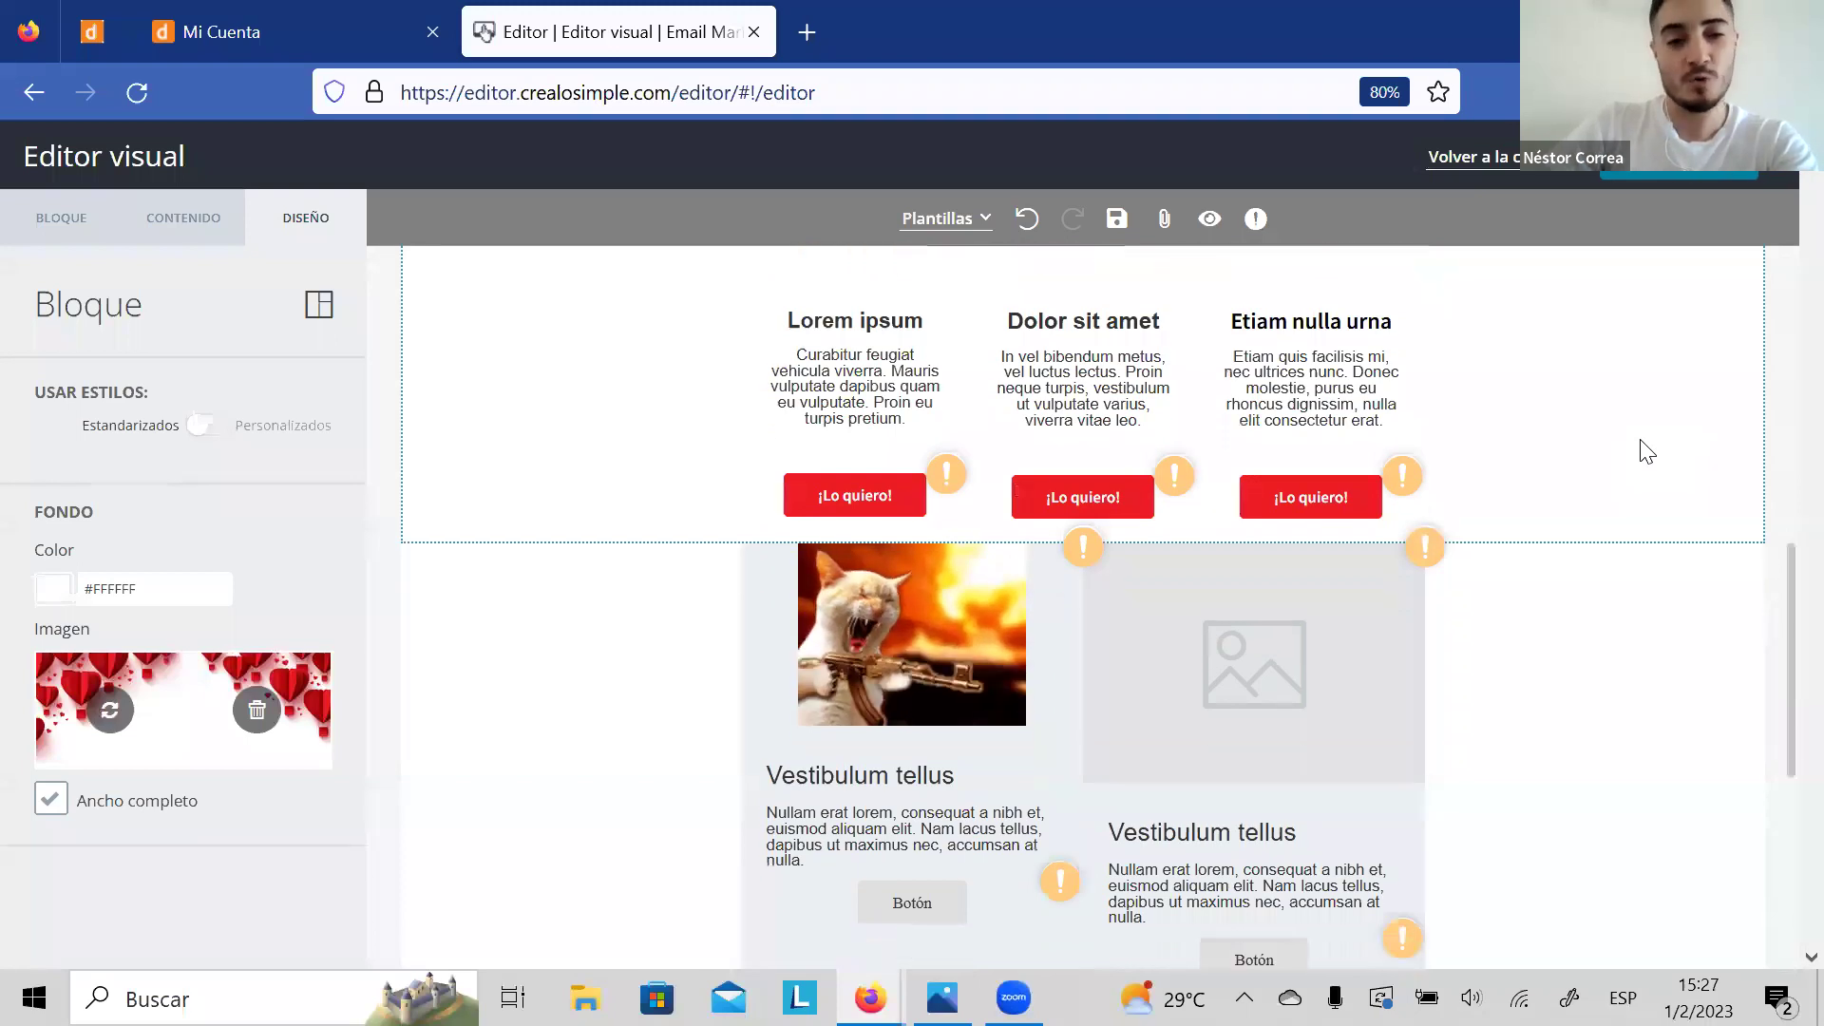
scroll(1646, 451, "down", 1)
scroll(1646, 451, "up", 1)
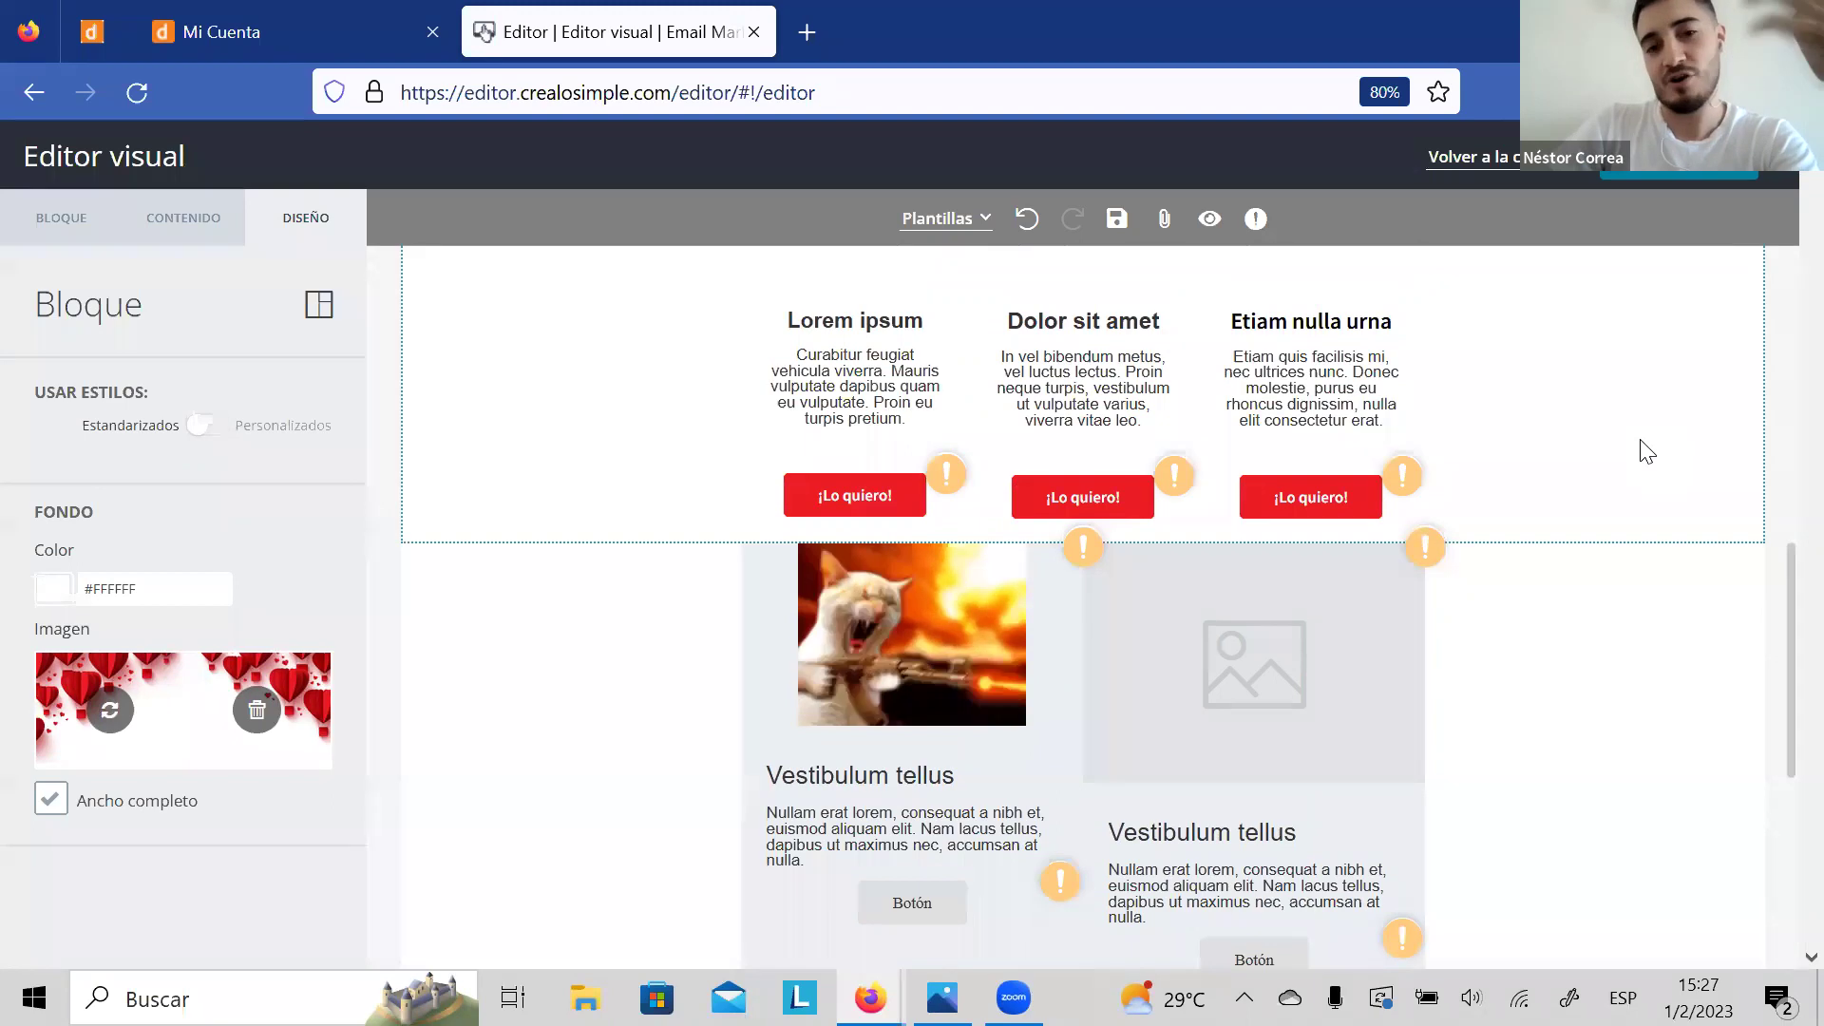
scroll(1646, 451, "down", 1)
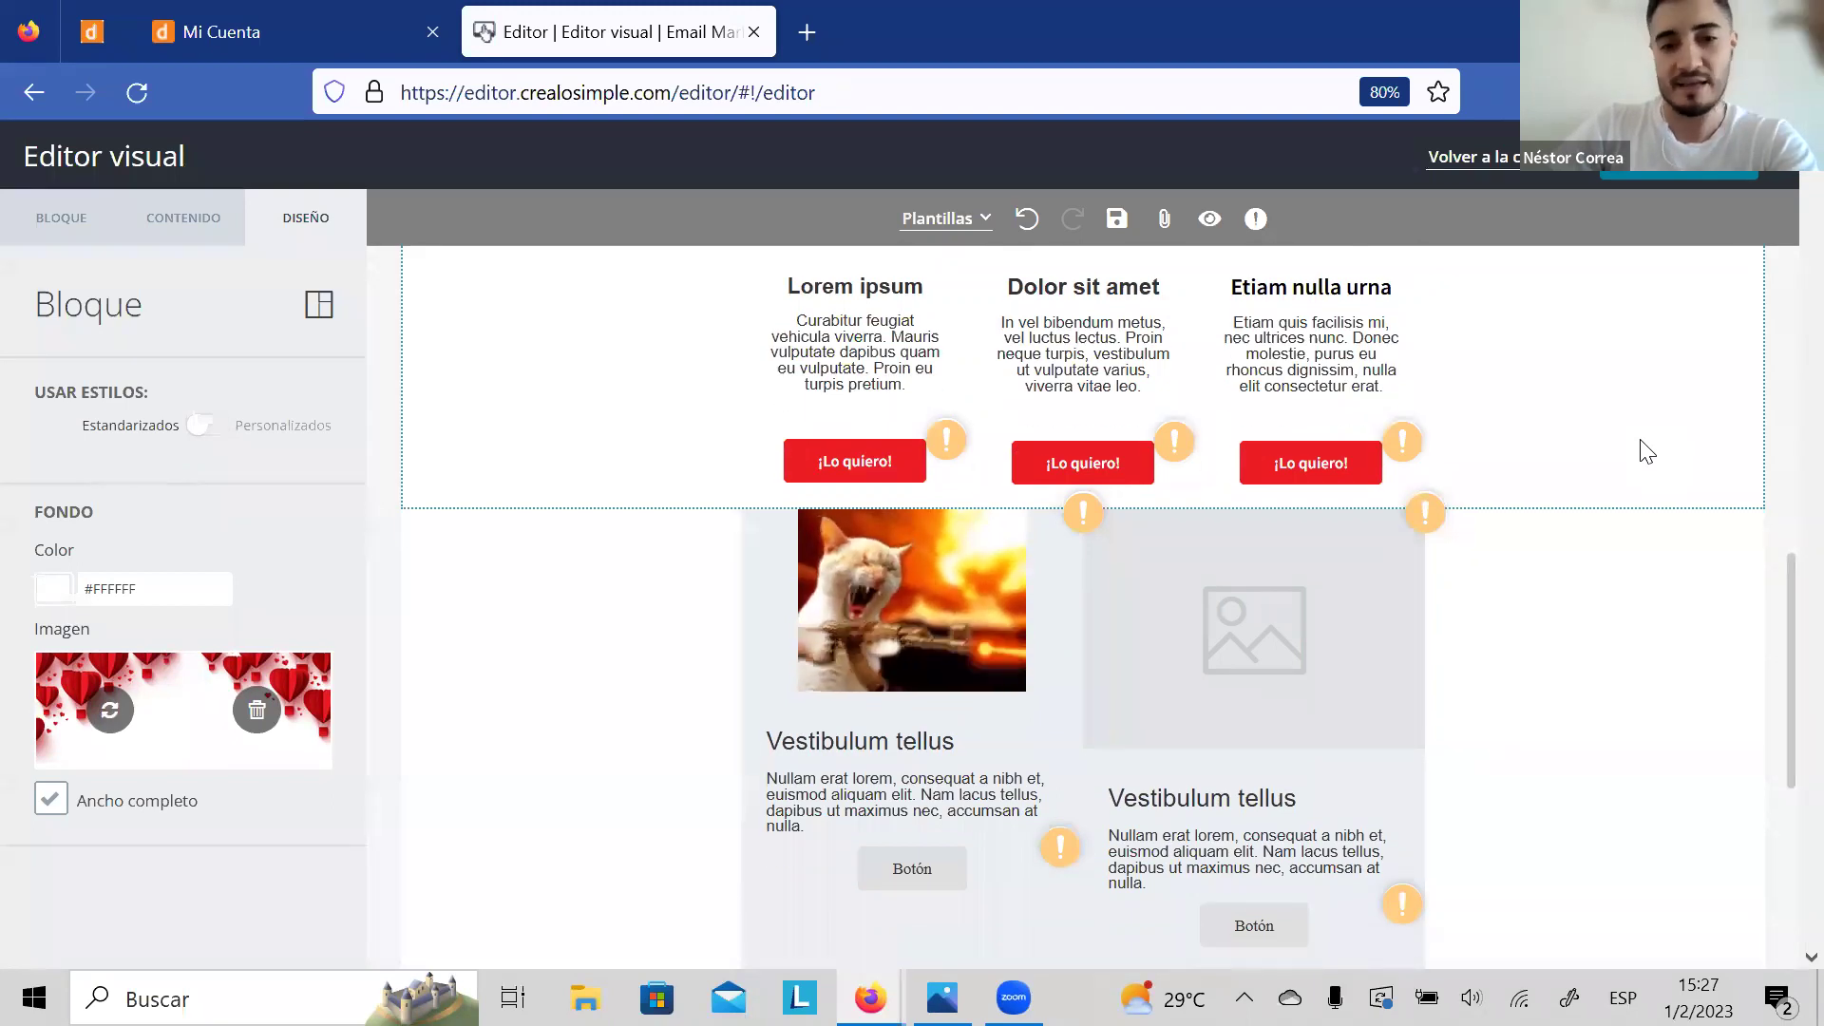
scroll(1646, 451, "up", 7)
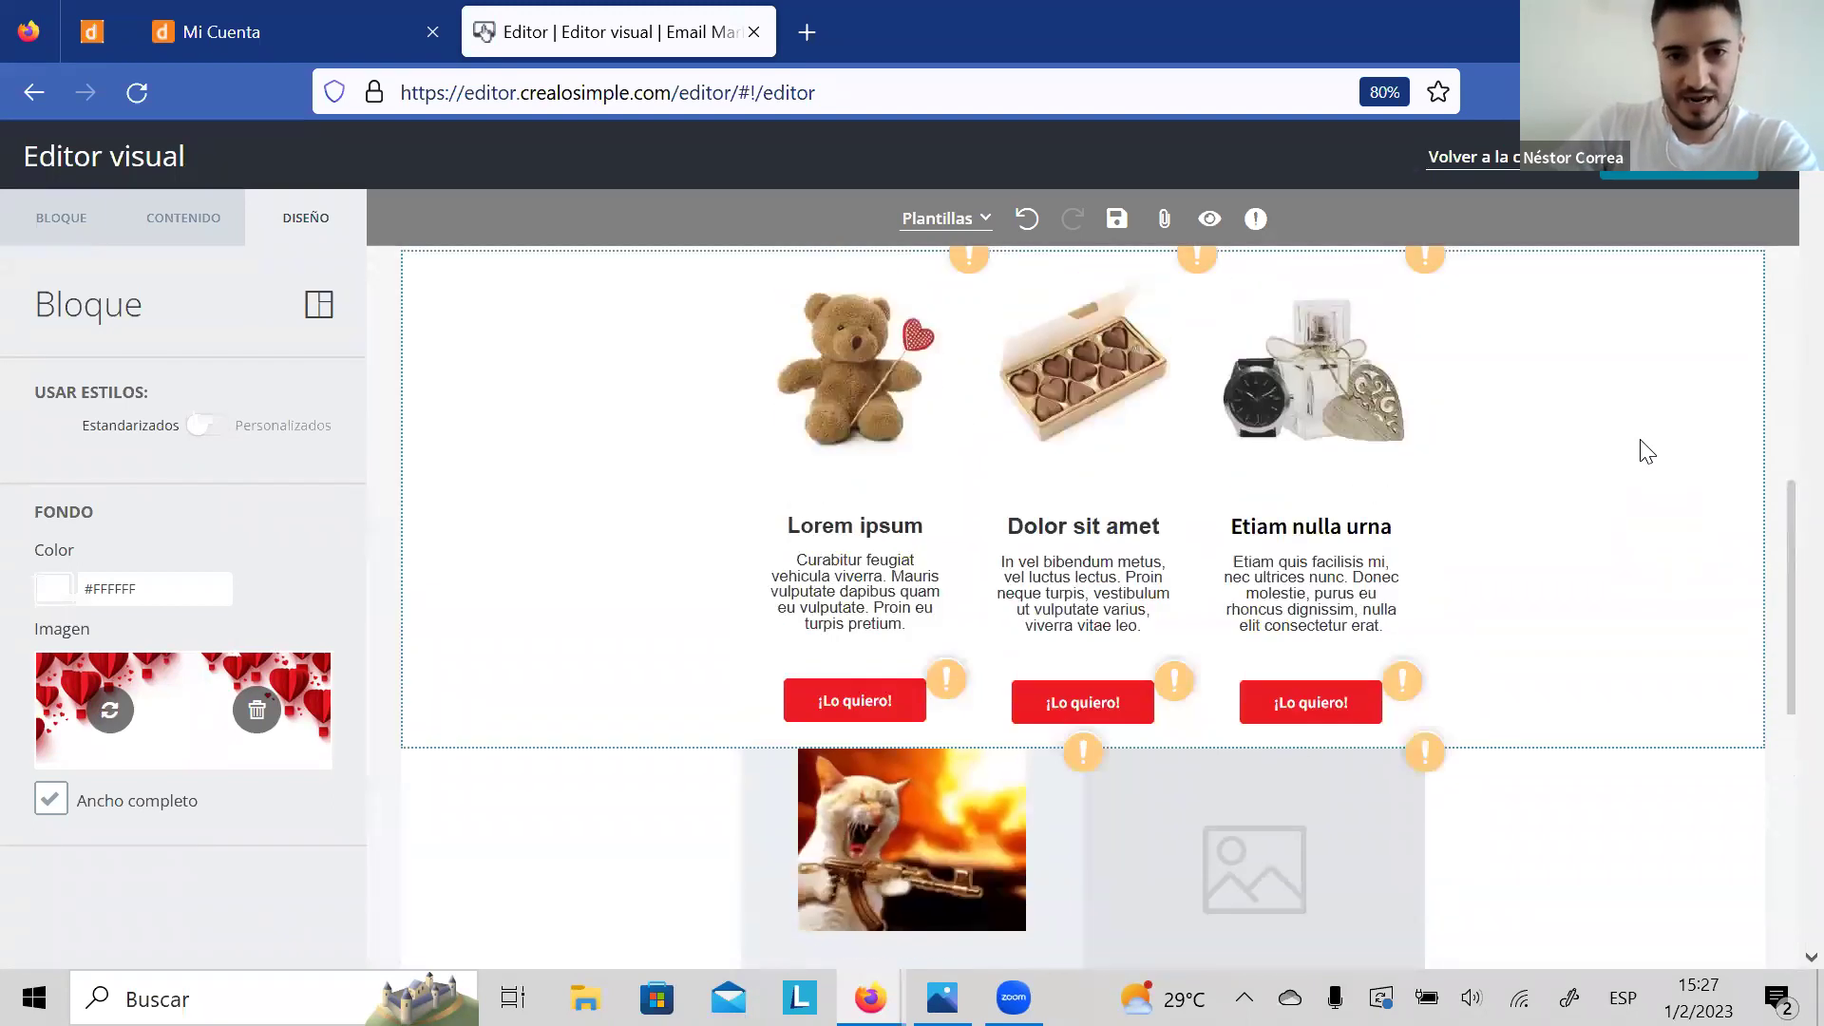
scroll(1647, 452, "up", 2)
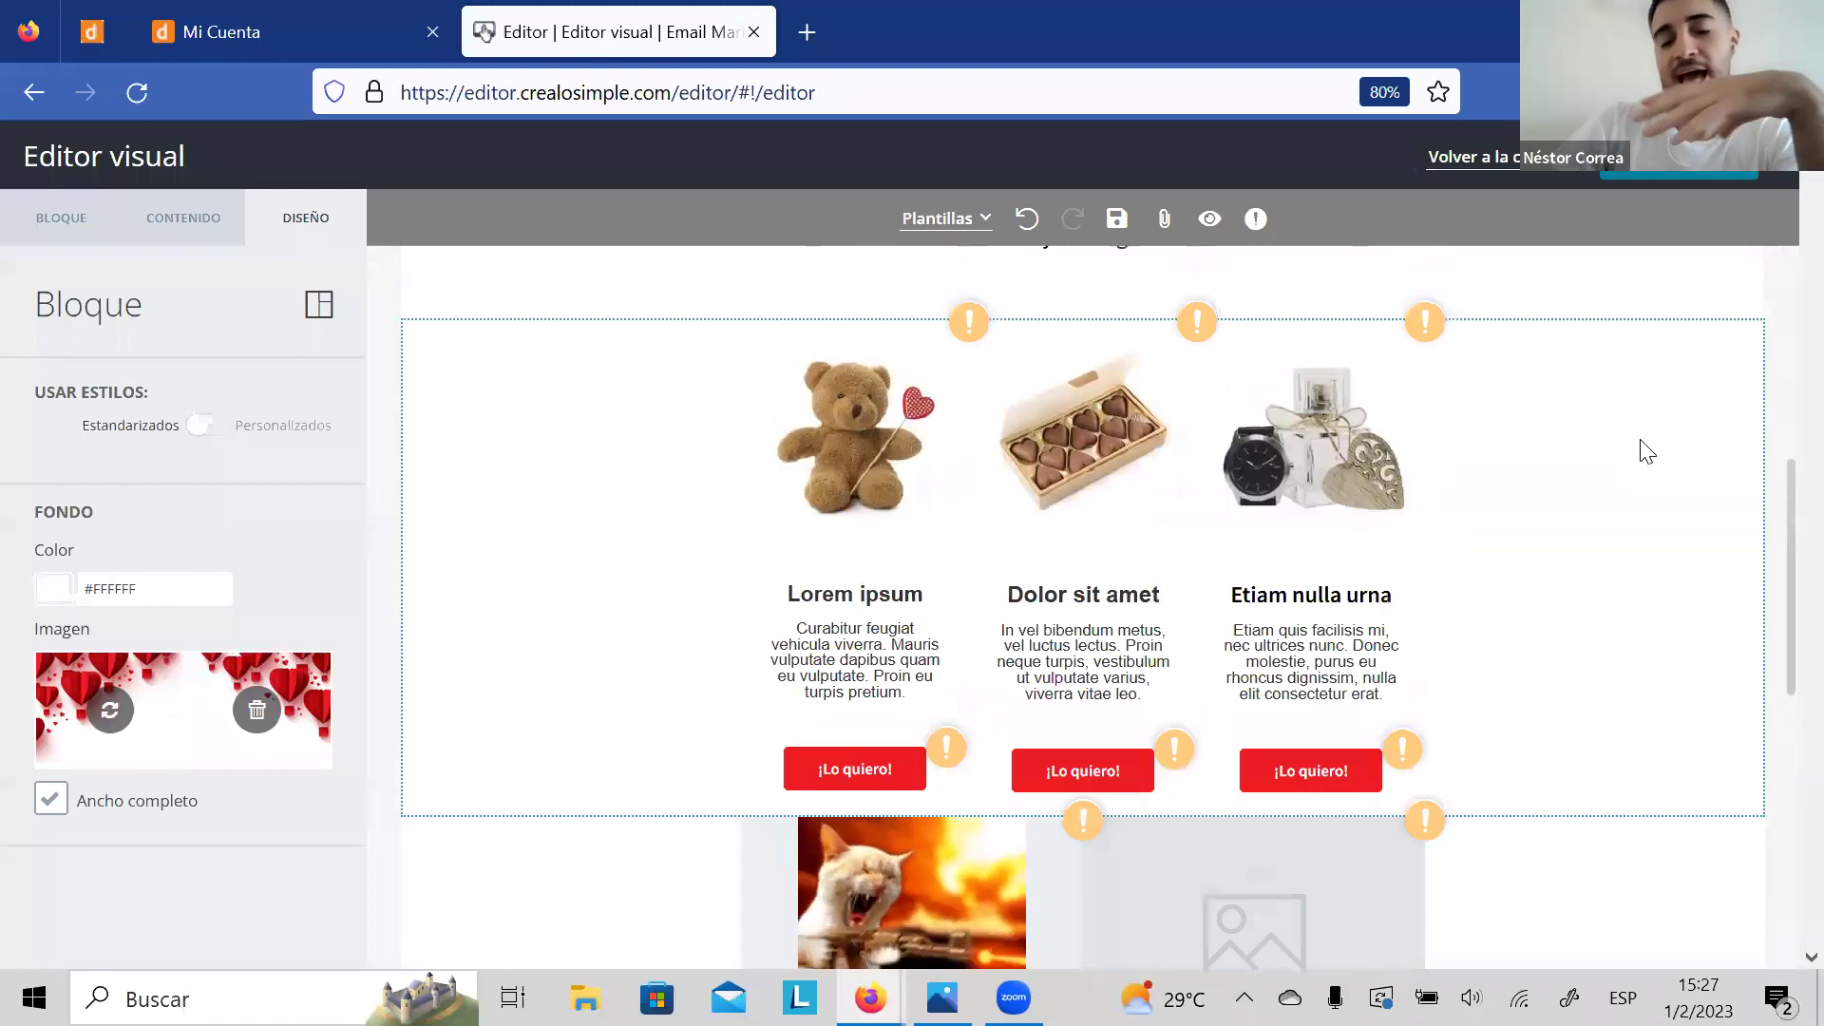
scroll(1646, 452, "down", 1)
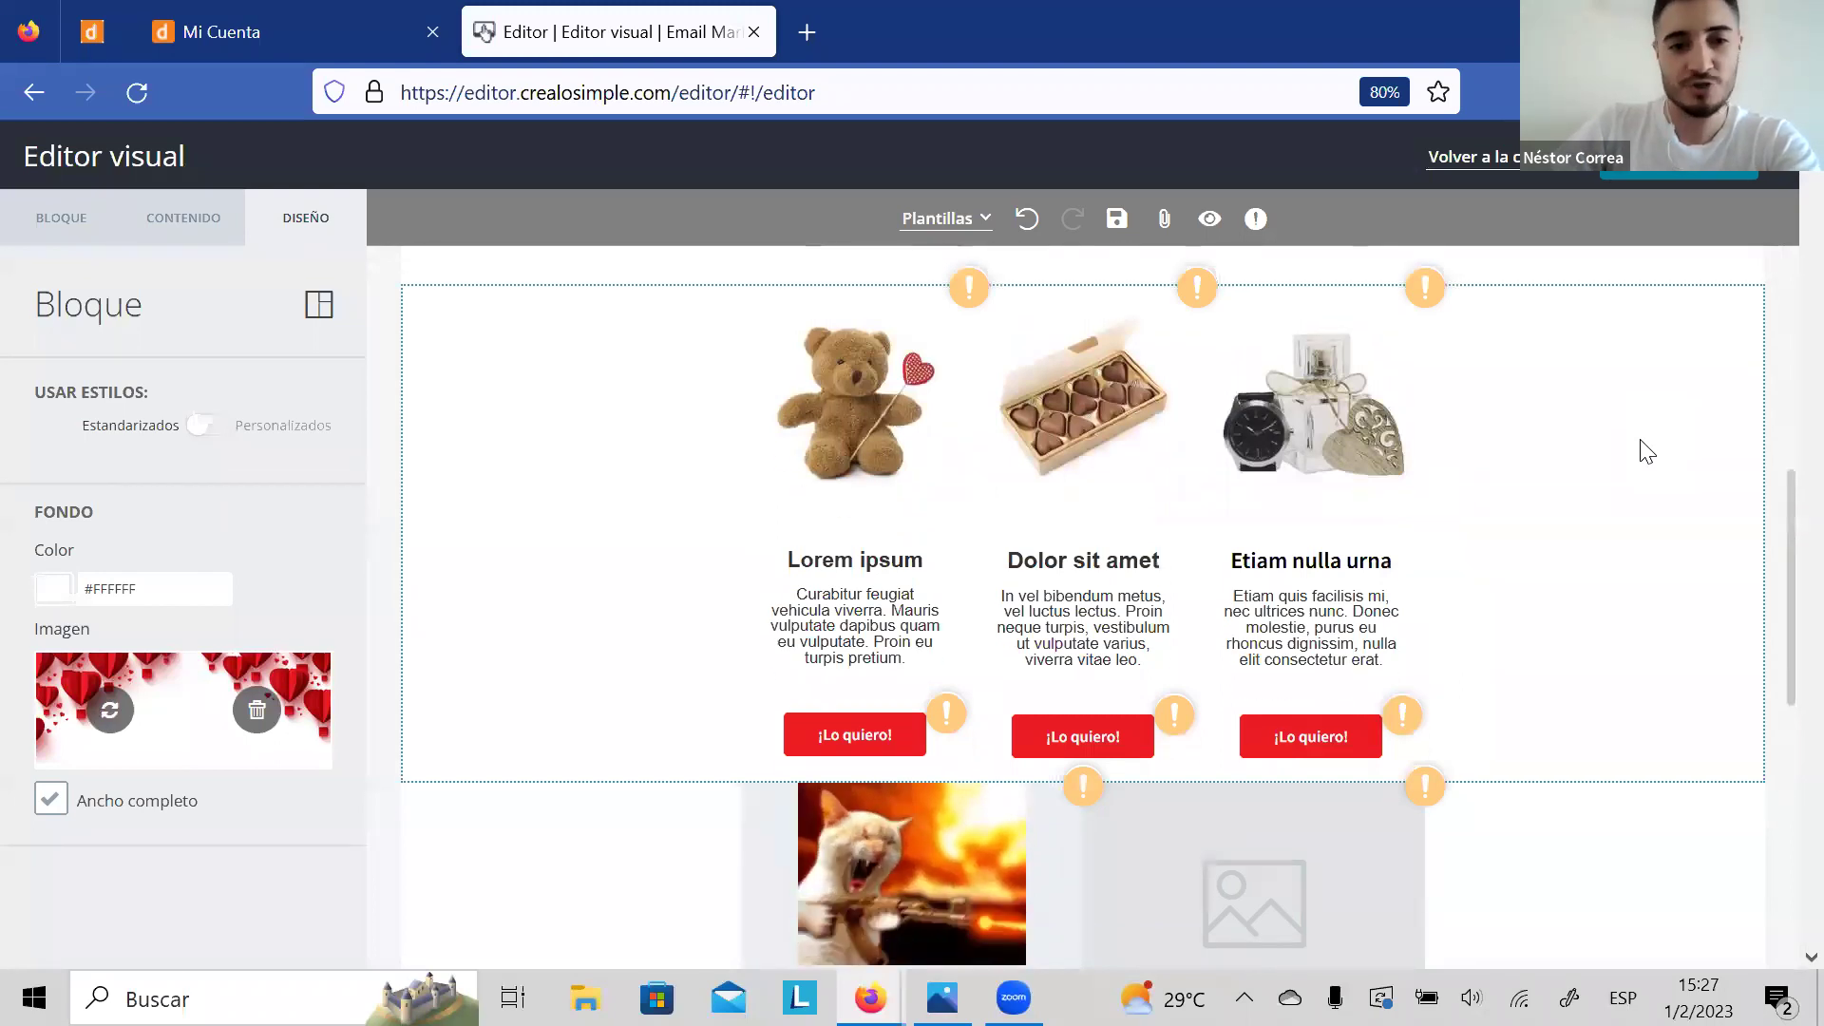
Step: Style the first card's Lorem ipsum heading red, 12 px, in Georgia font
left_click(878, 561)
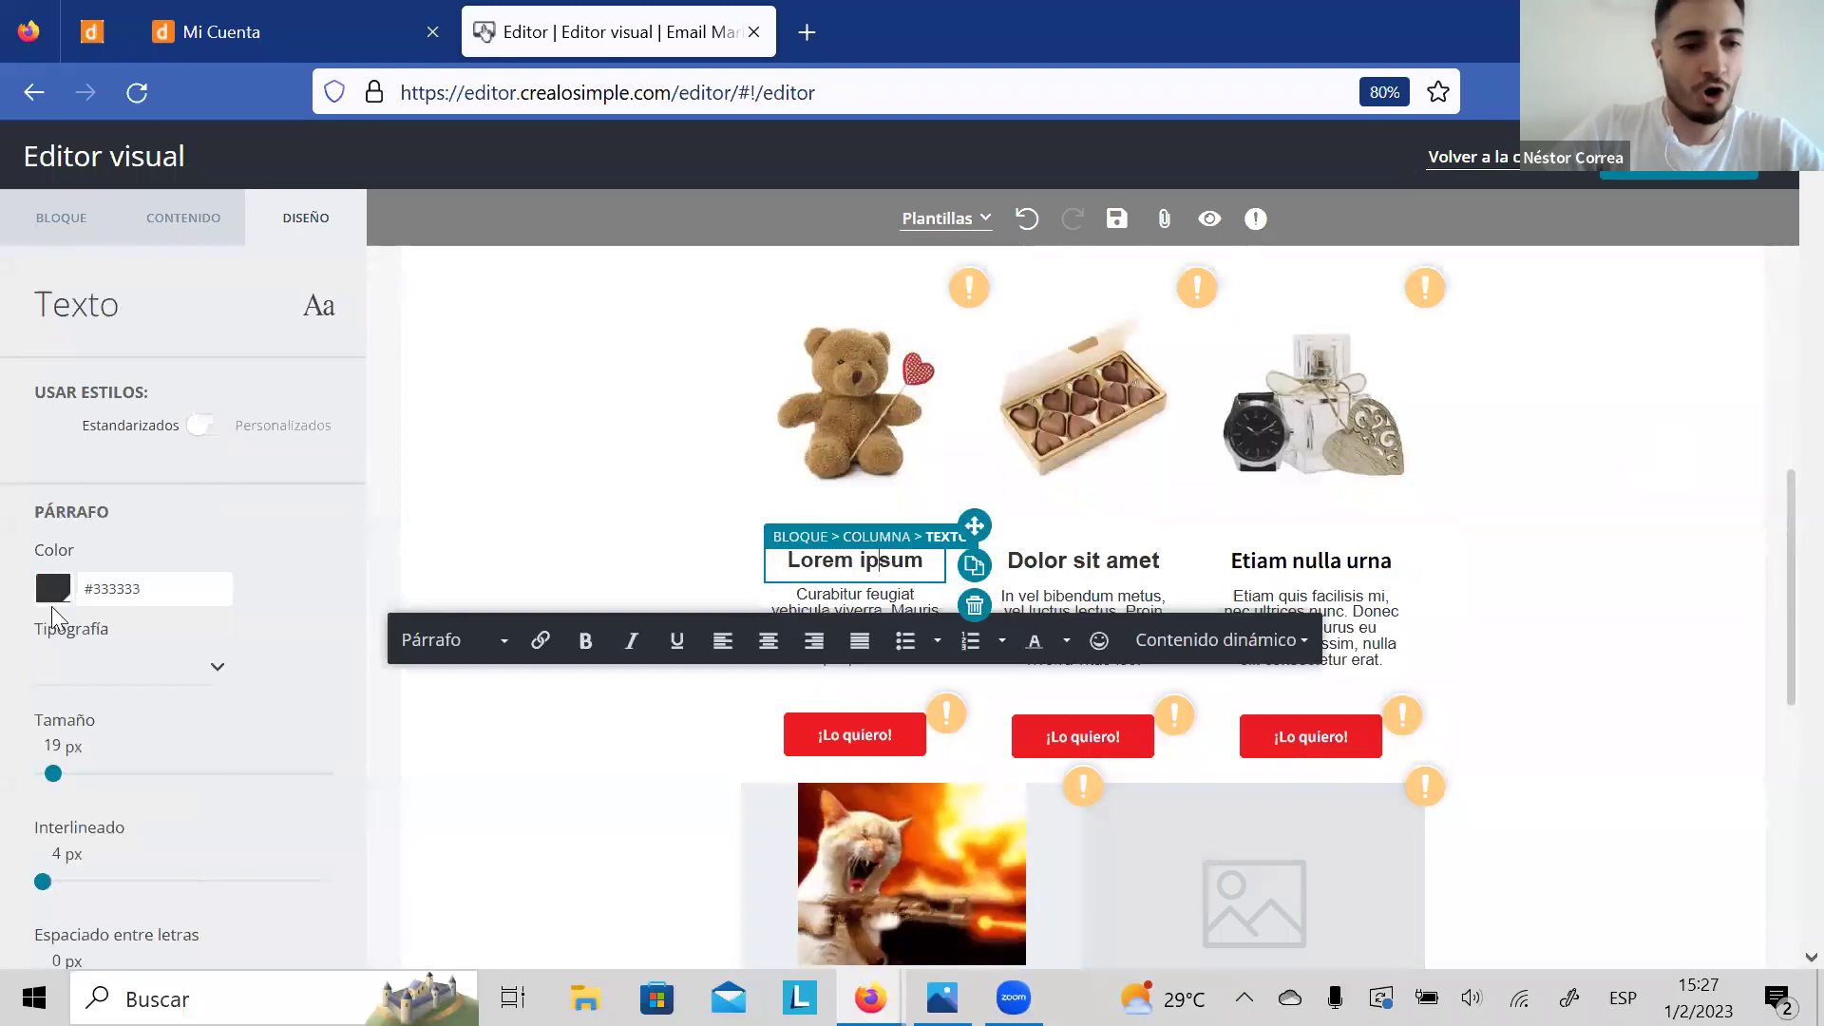
left_click(52, 593)
left_click(181, 652)
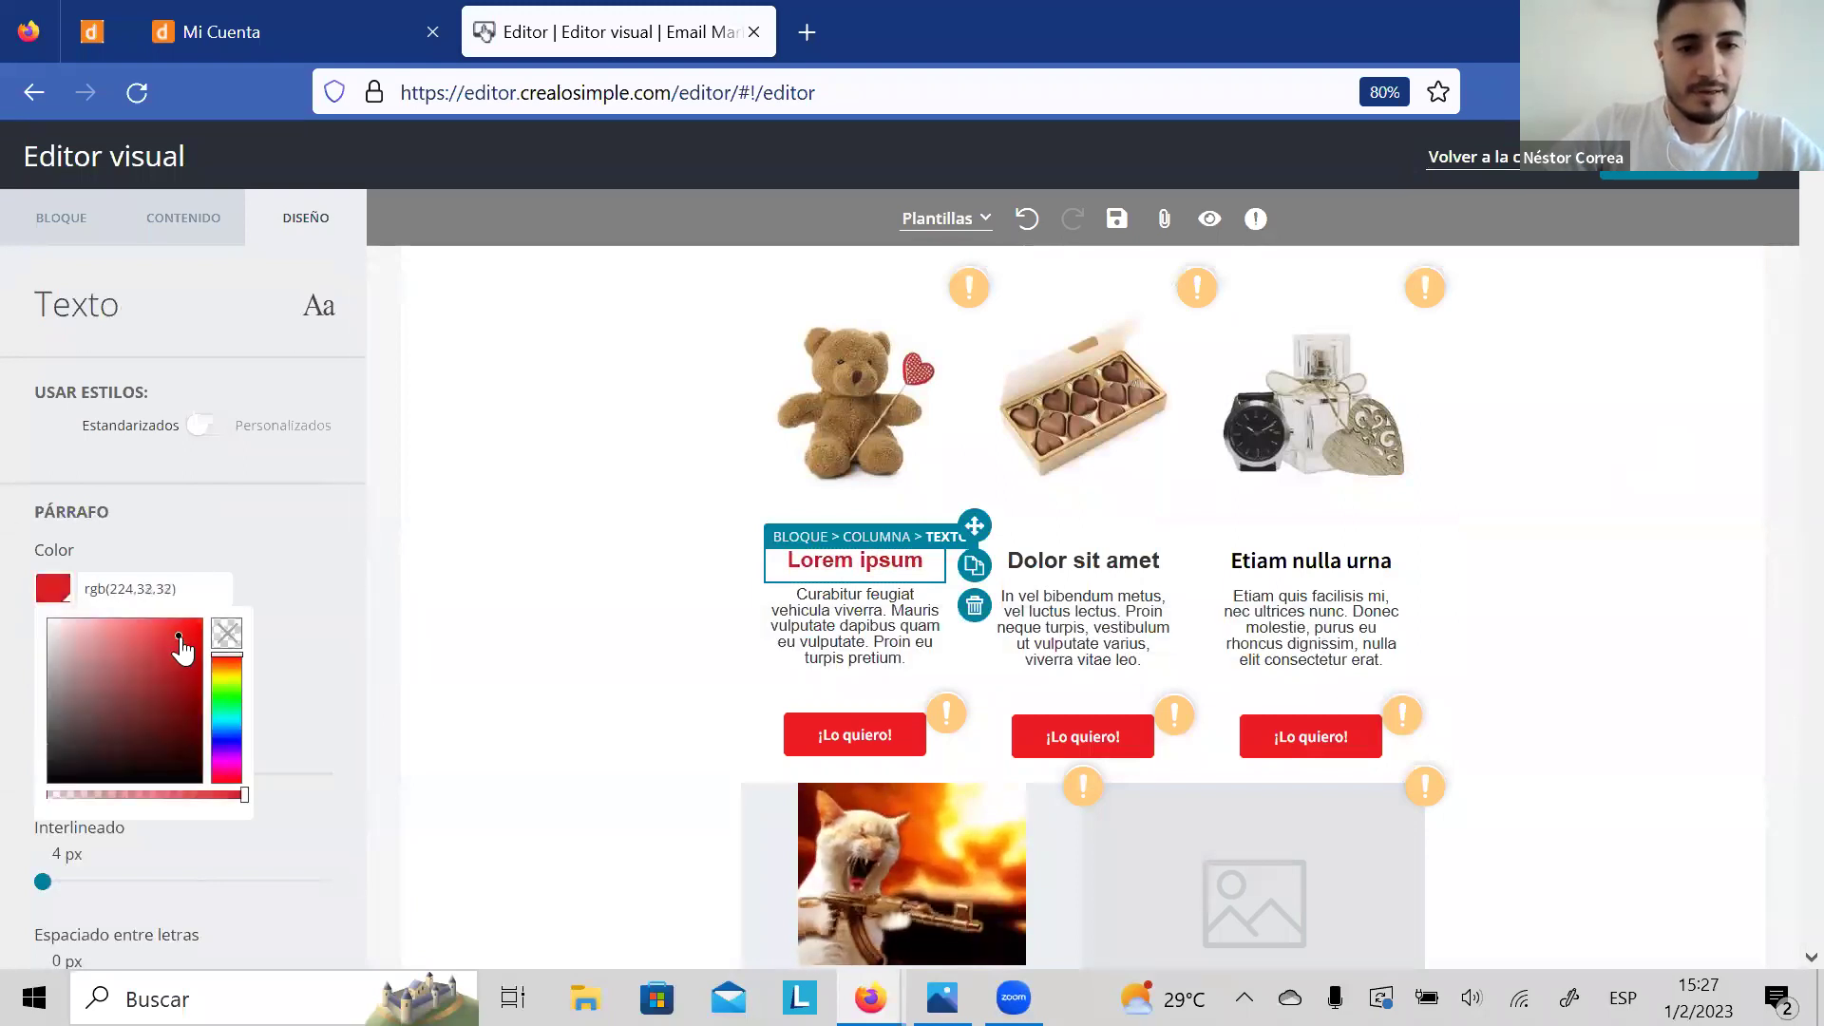
left_click(277, 562)
left_click_drag(49, 773, 41, 773)
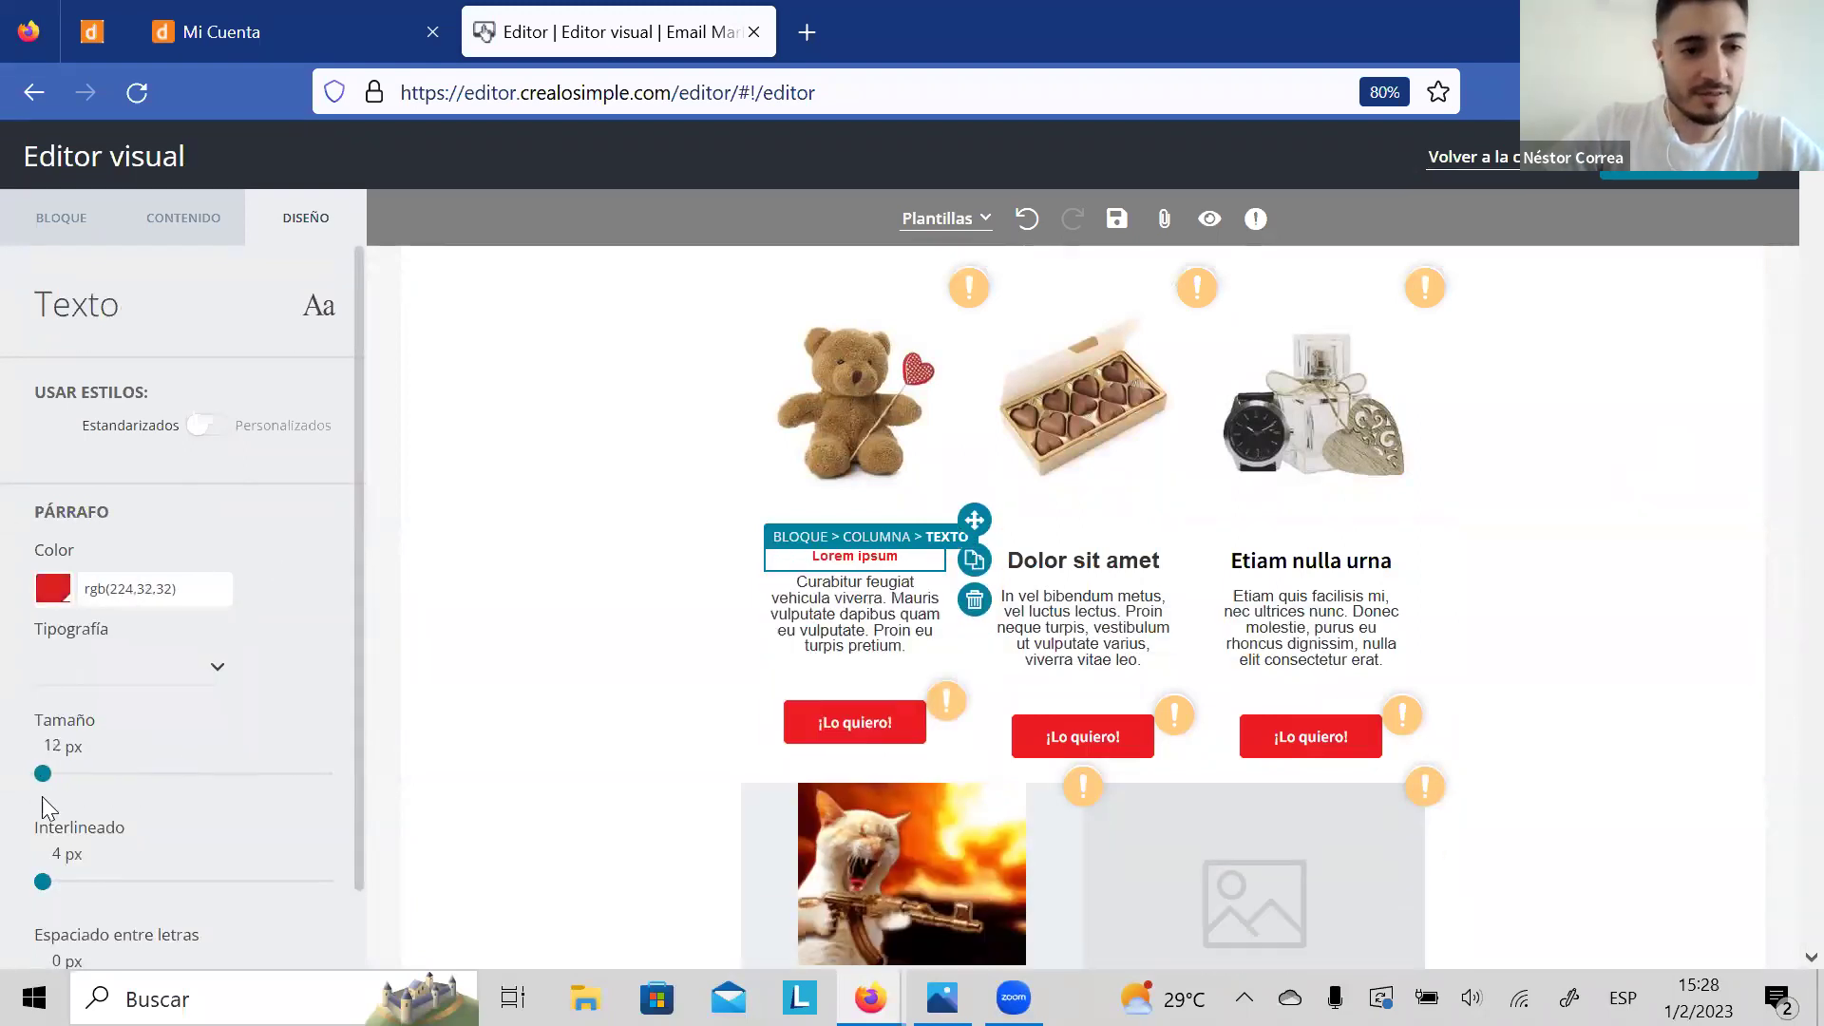
left_click(179, 657)
left_click(92, 810)
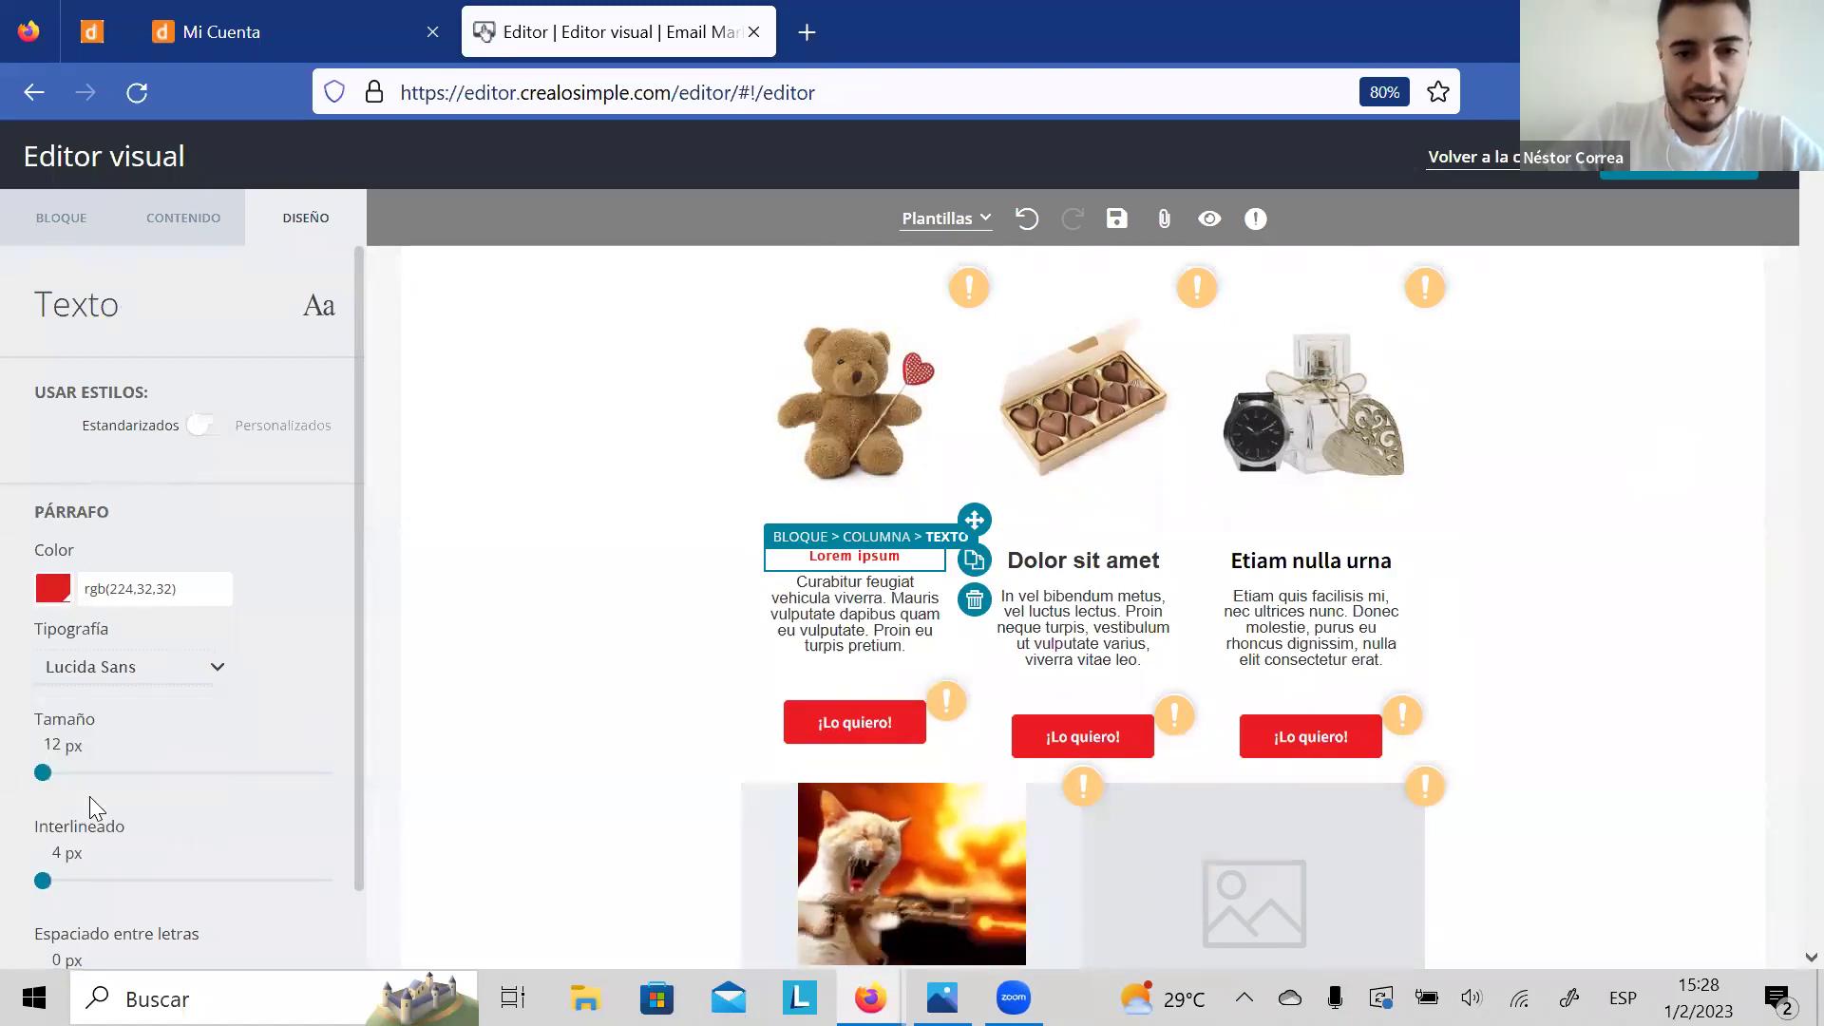
left_click(128, 678)
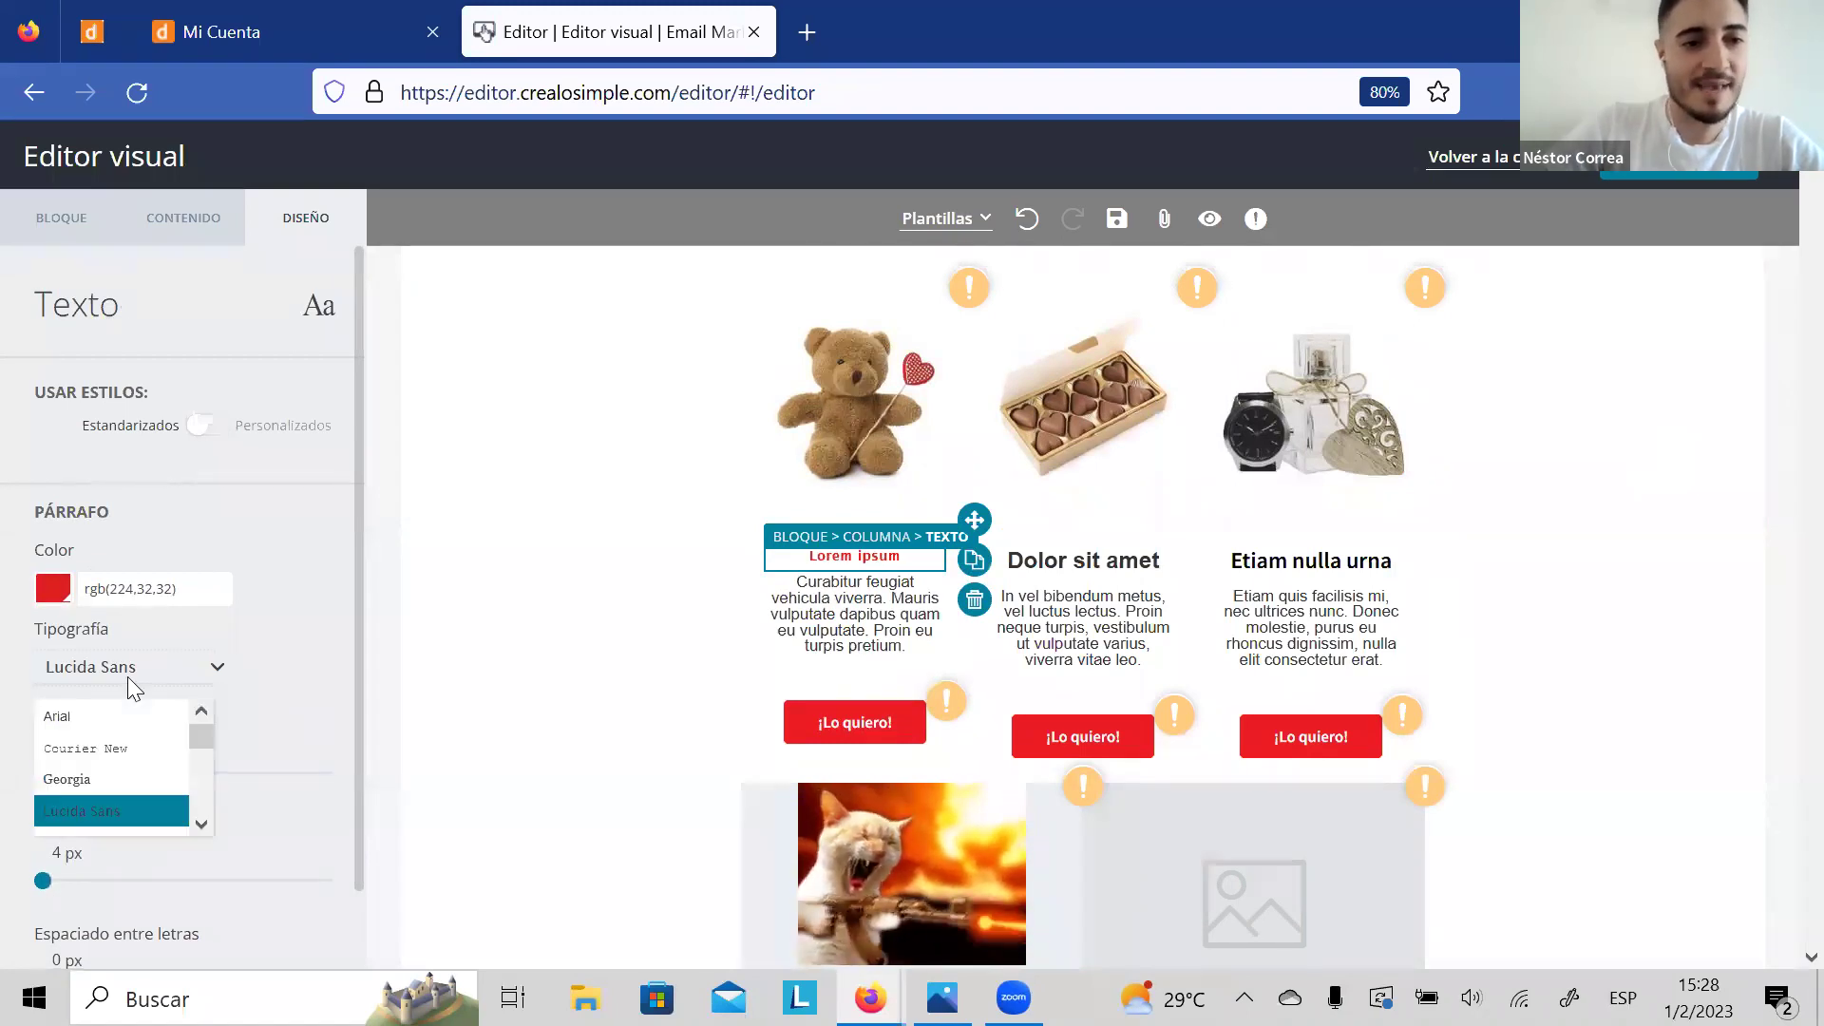
left_click(95, 777)
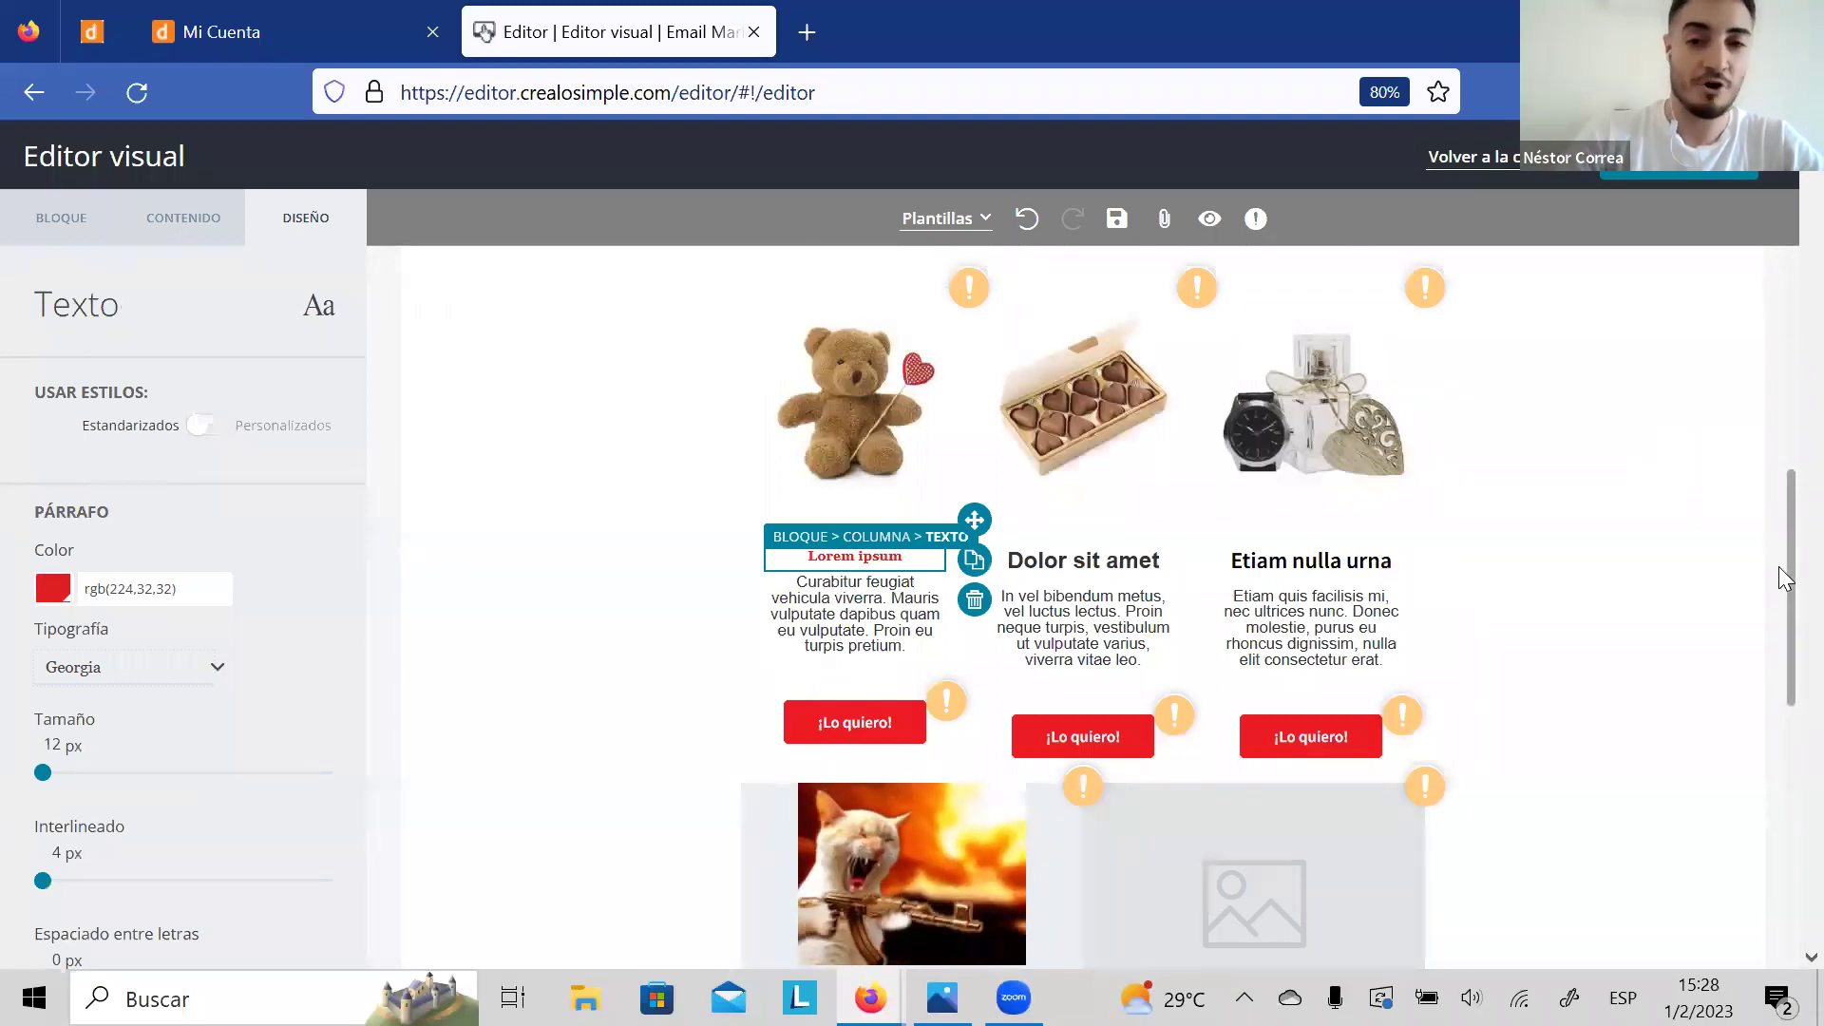
Step: Scroll to the gift products and select the teddy-bear image for editing
left_click_drag(1778, 566, 1778, 304)
scroll(1778, 304, "up", 3)
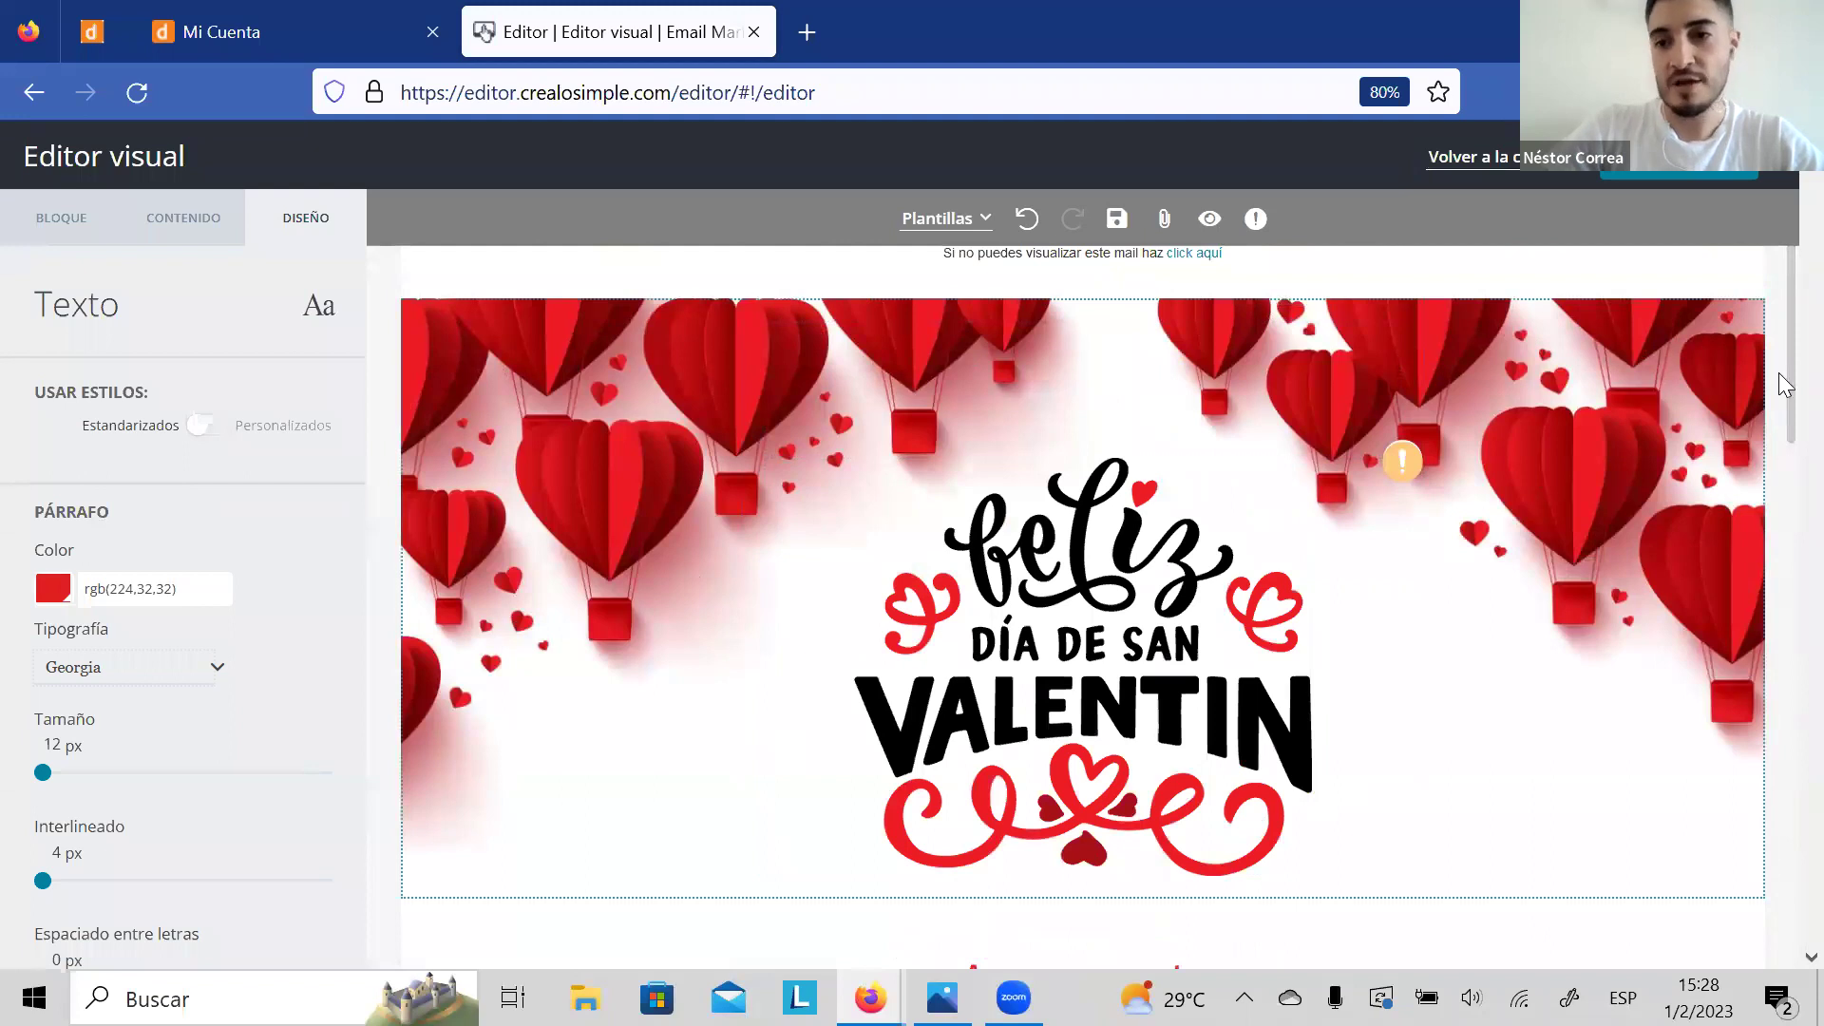
left_click_drag(1778, 331, 1775, 553)
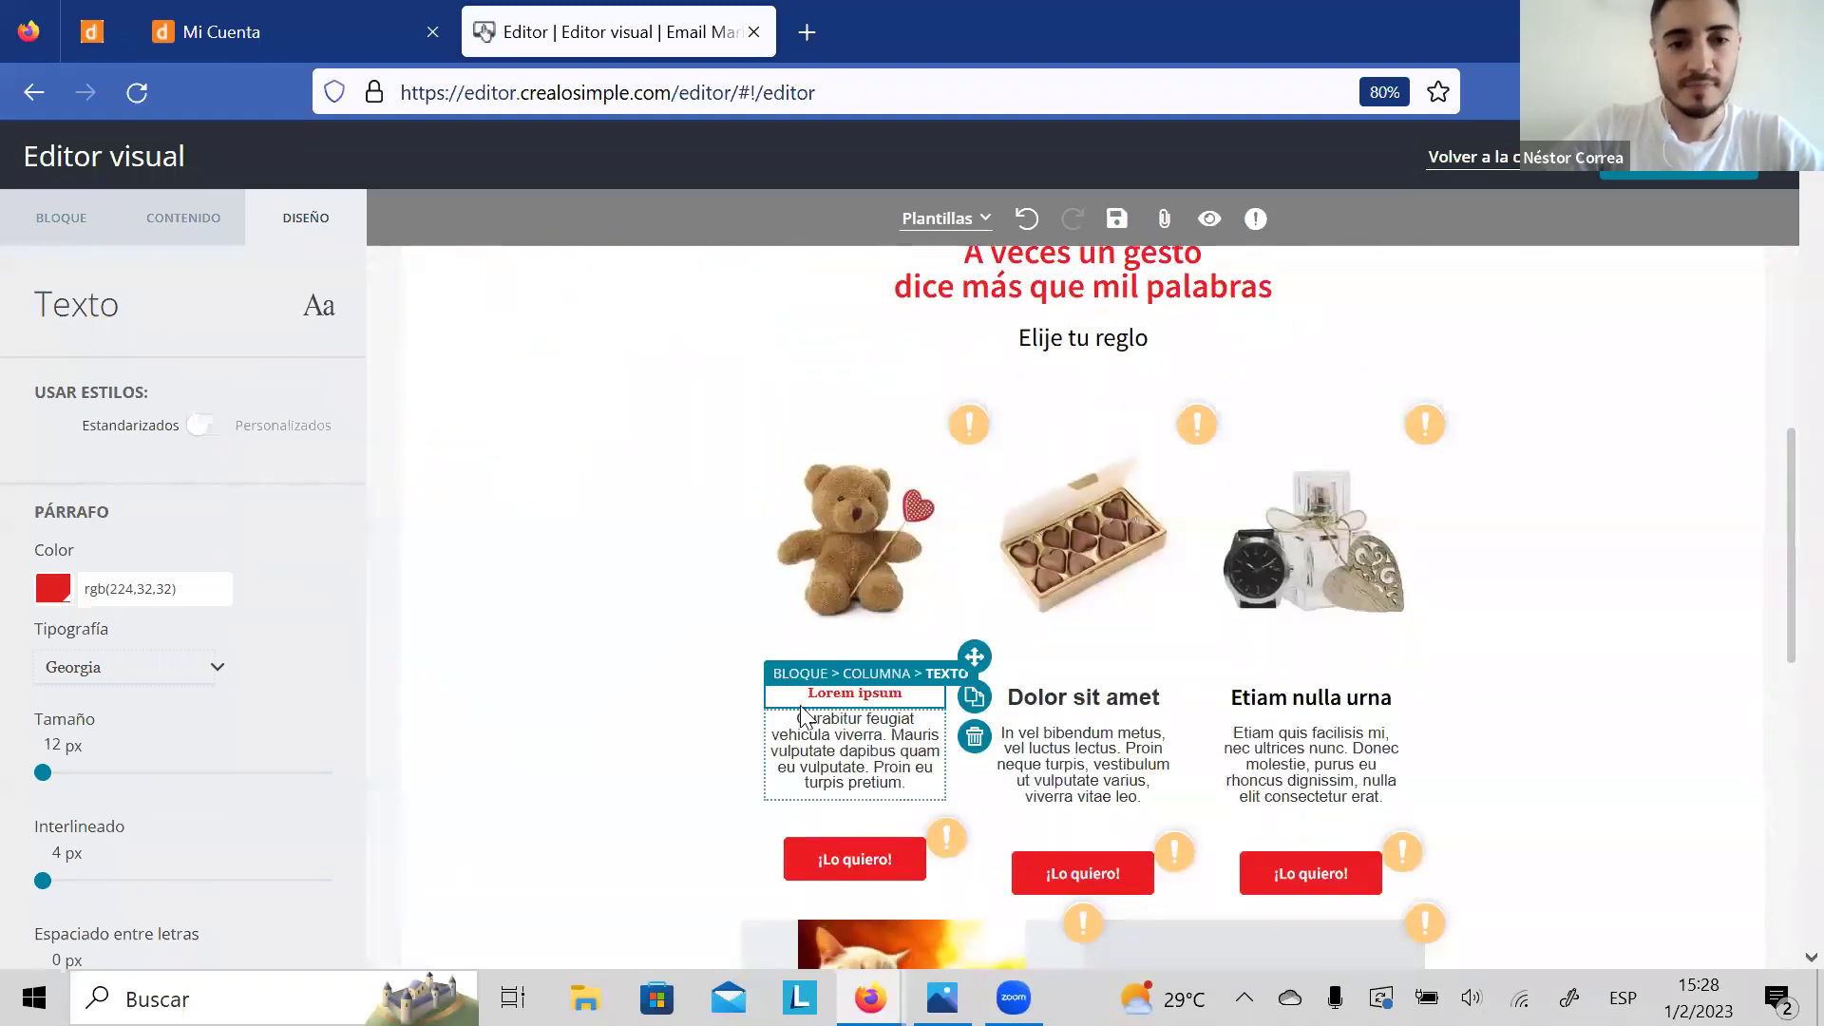
left_click(848, 553)
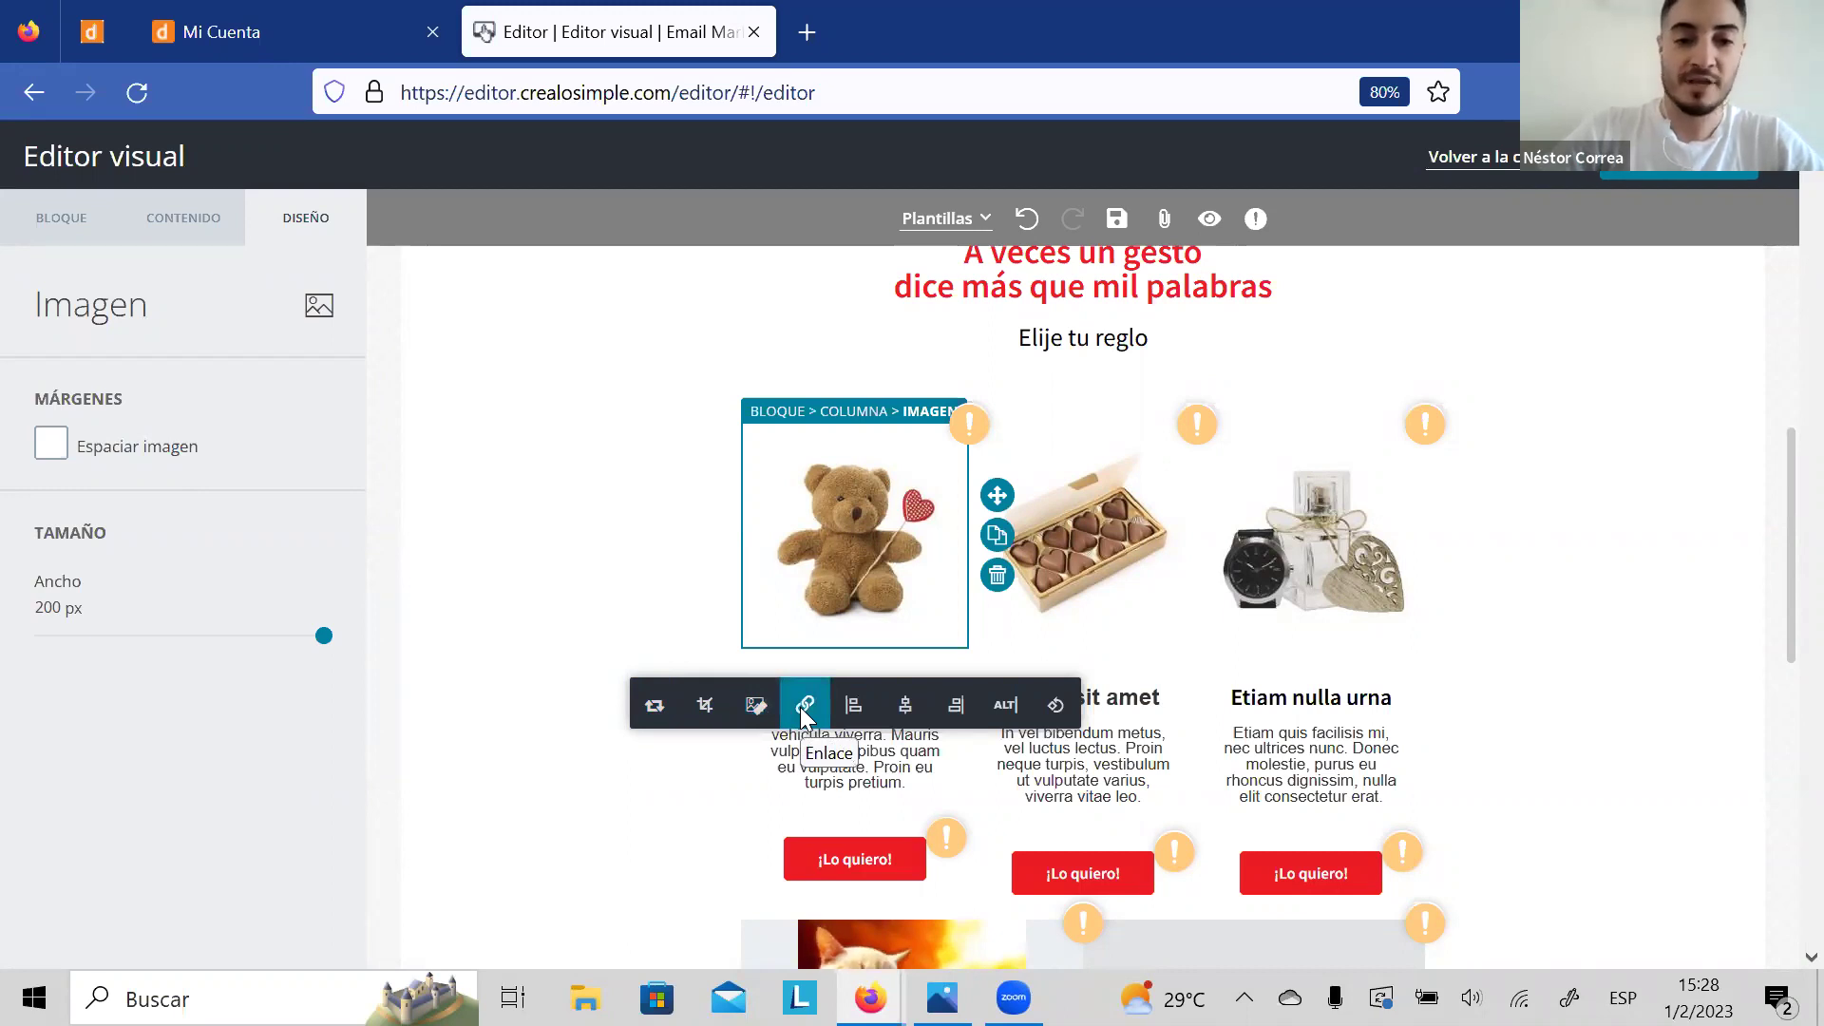
left_click(806, 708)
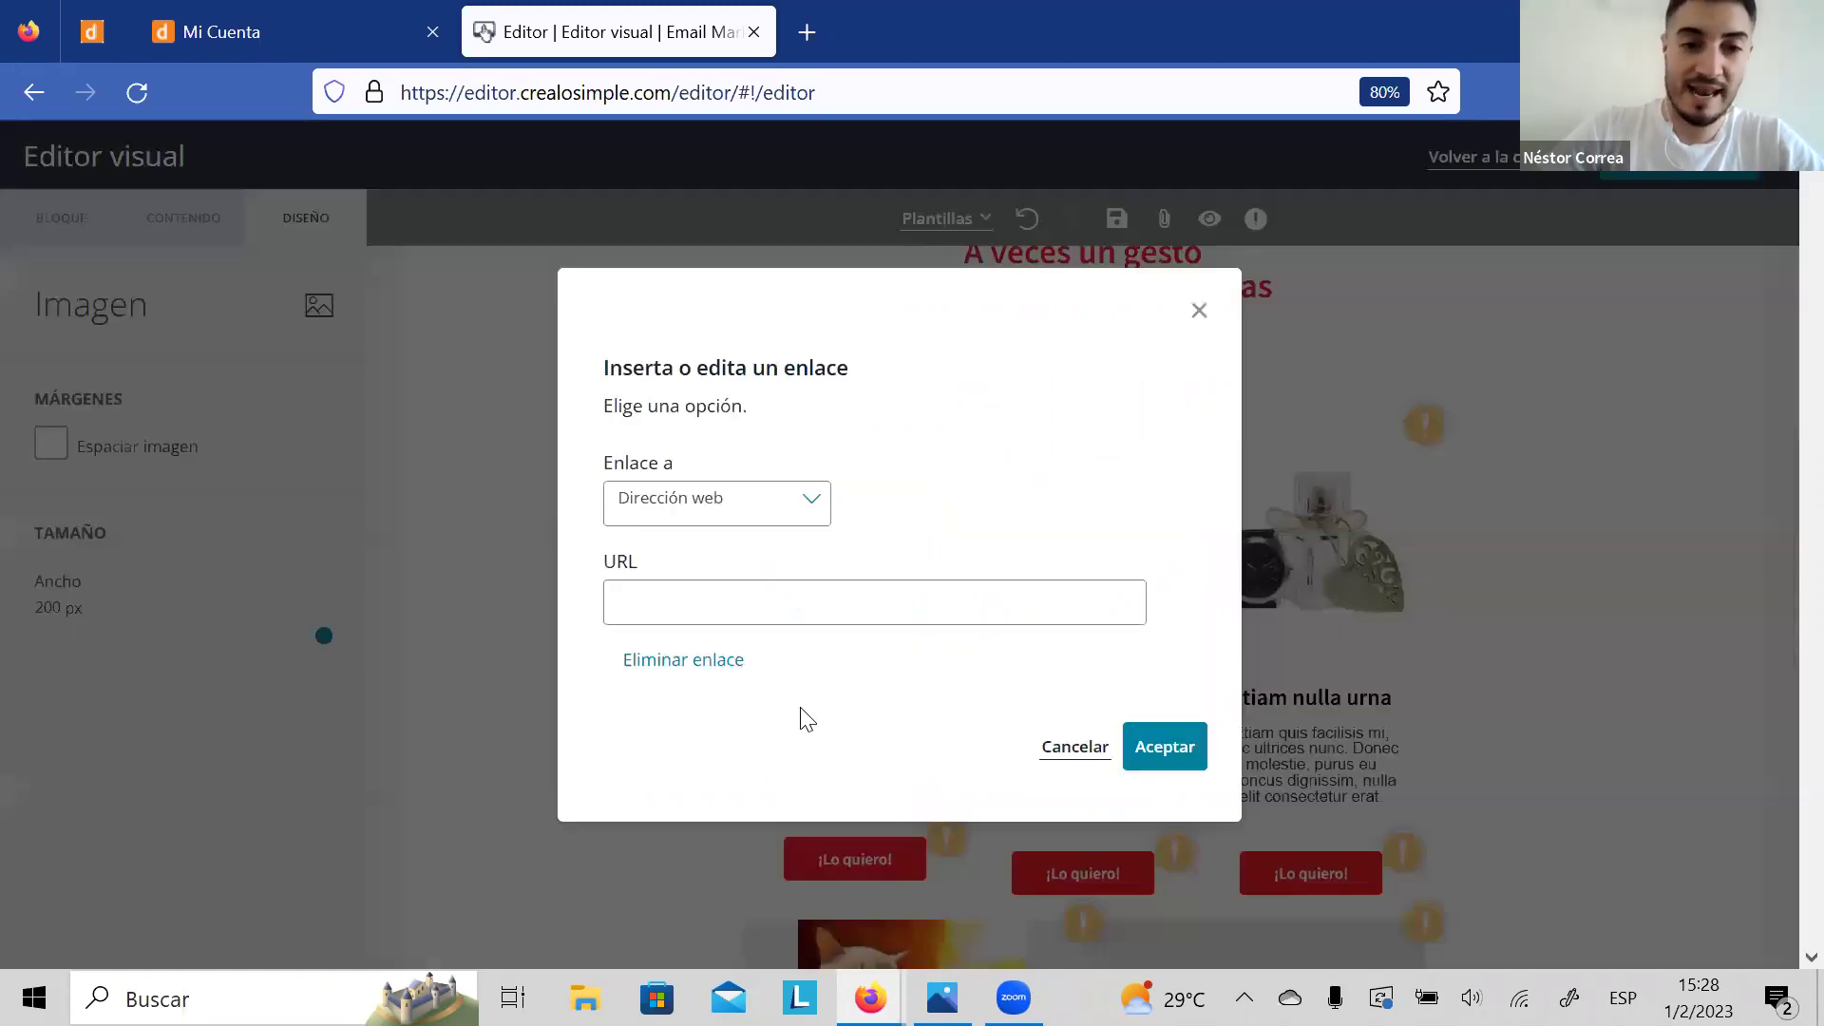
left_click(811, 507)
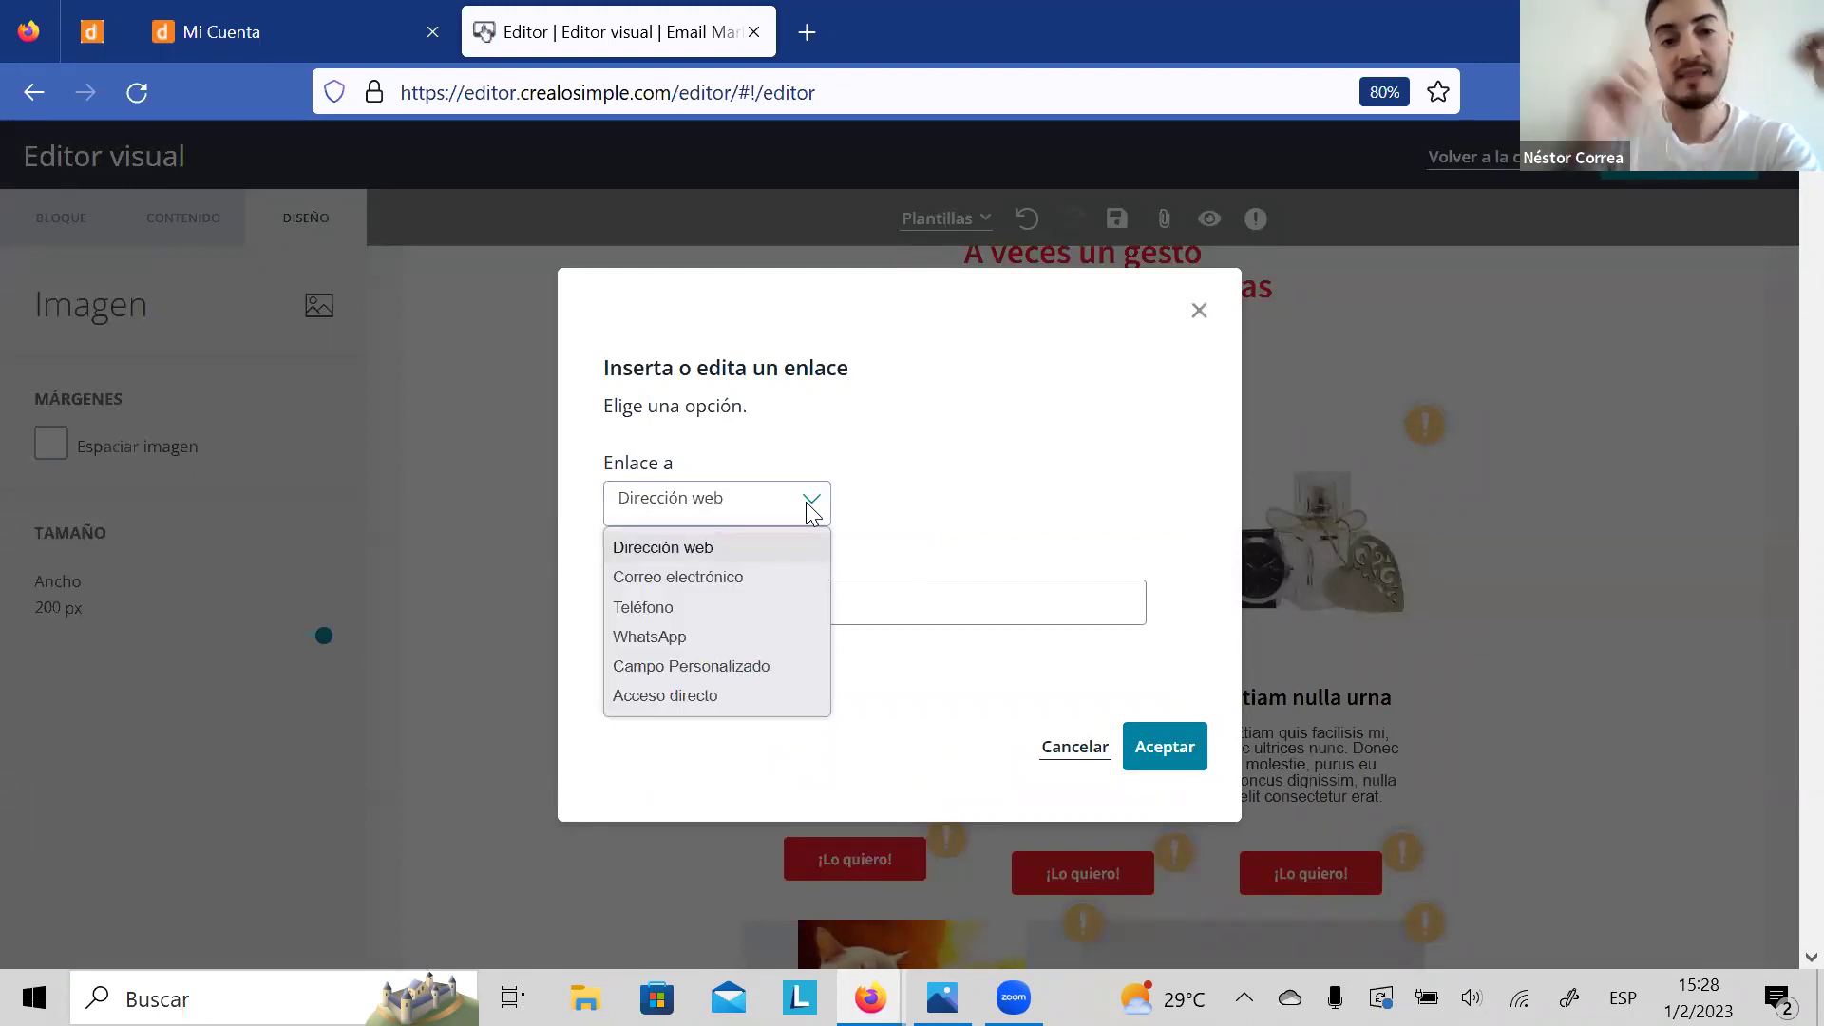
left_click(782, 582)
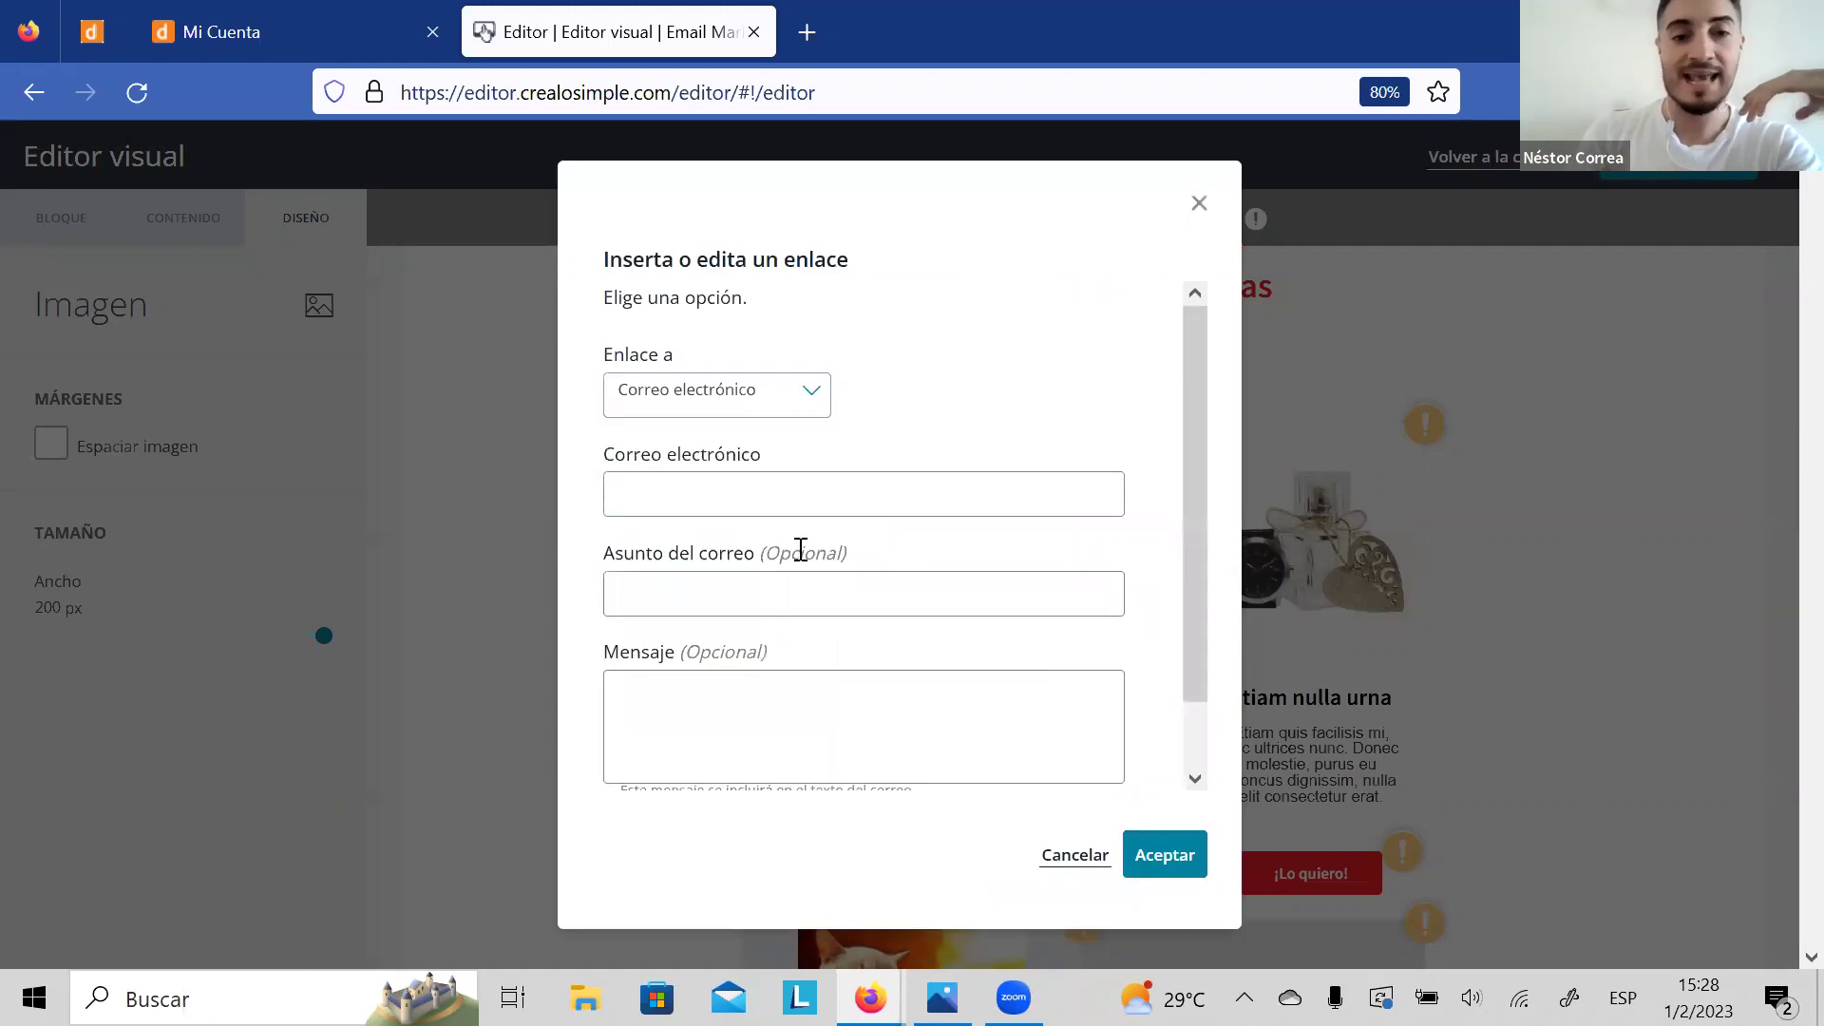
left_click_drag(1200, 356, 1178, 476)
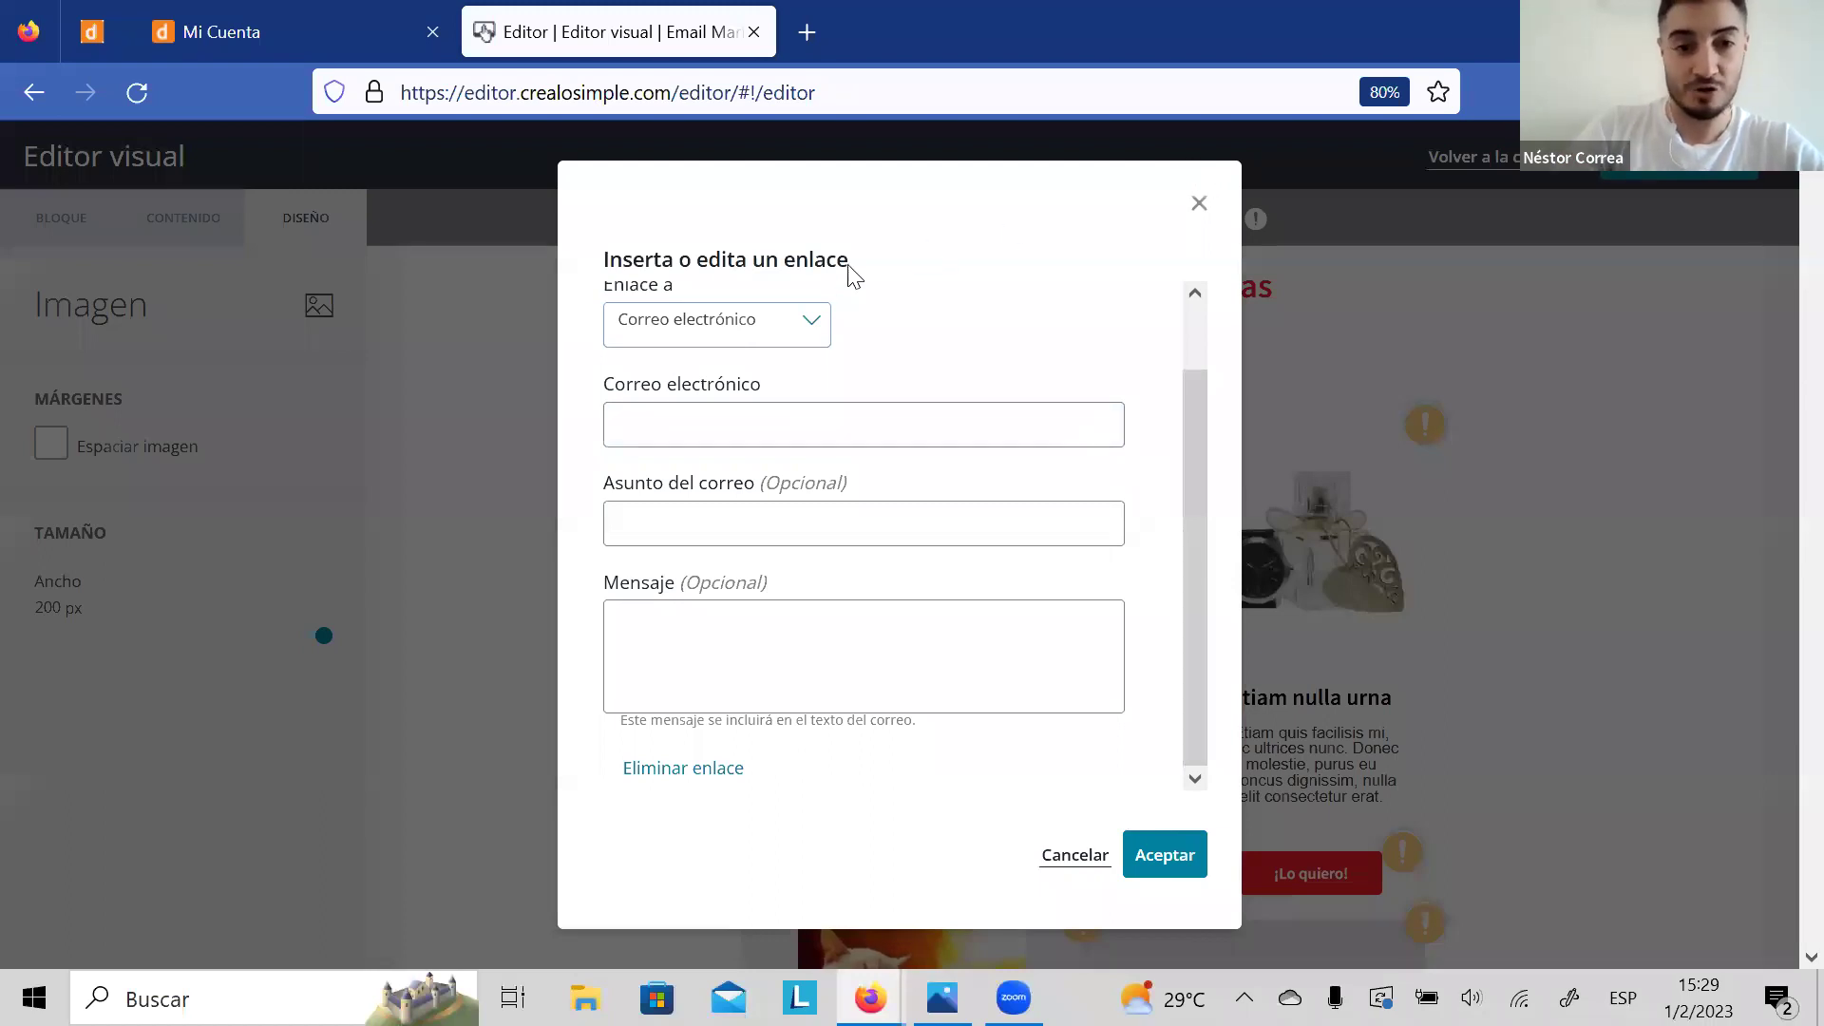
left_click(798, 333)
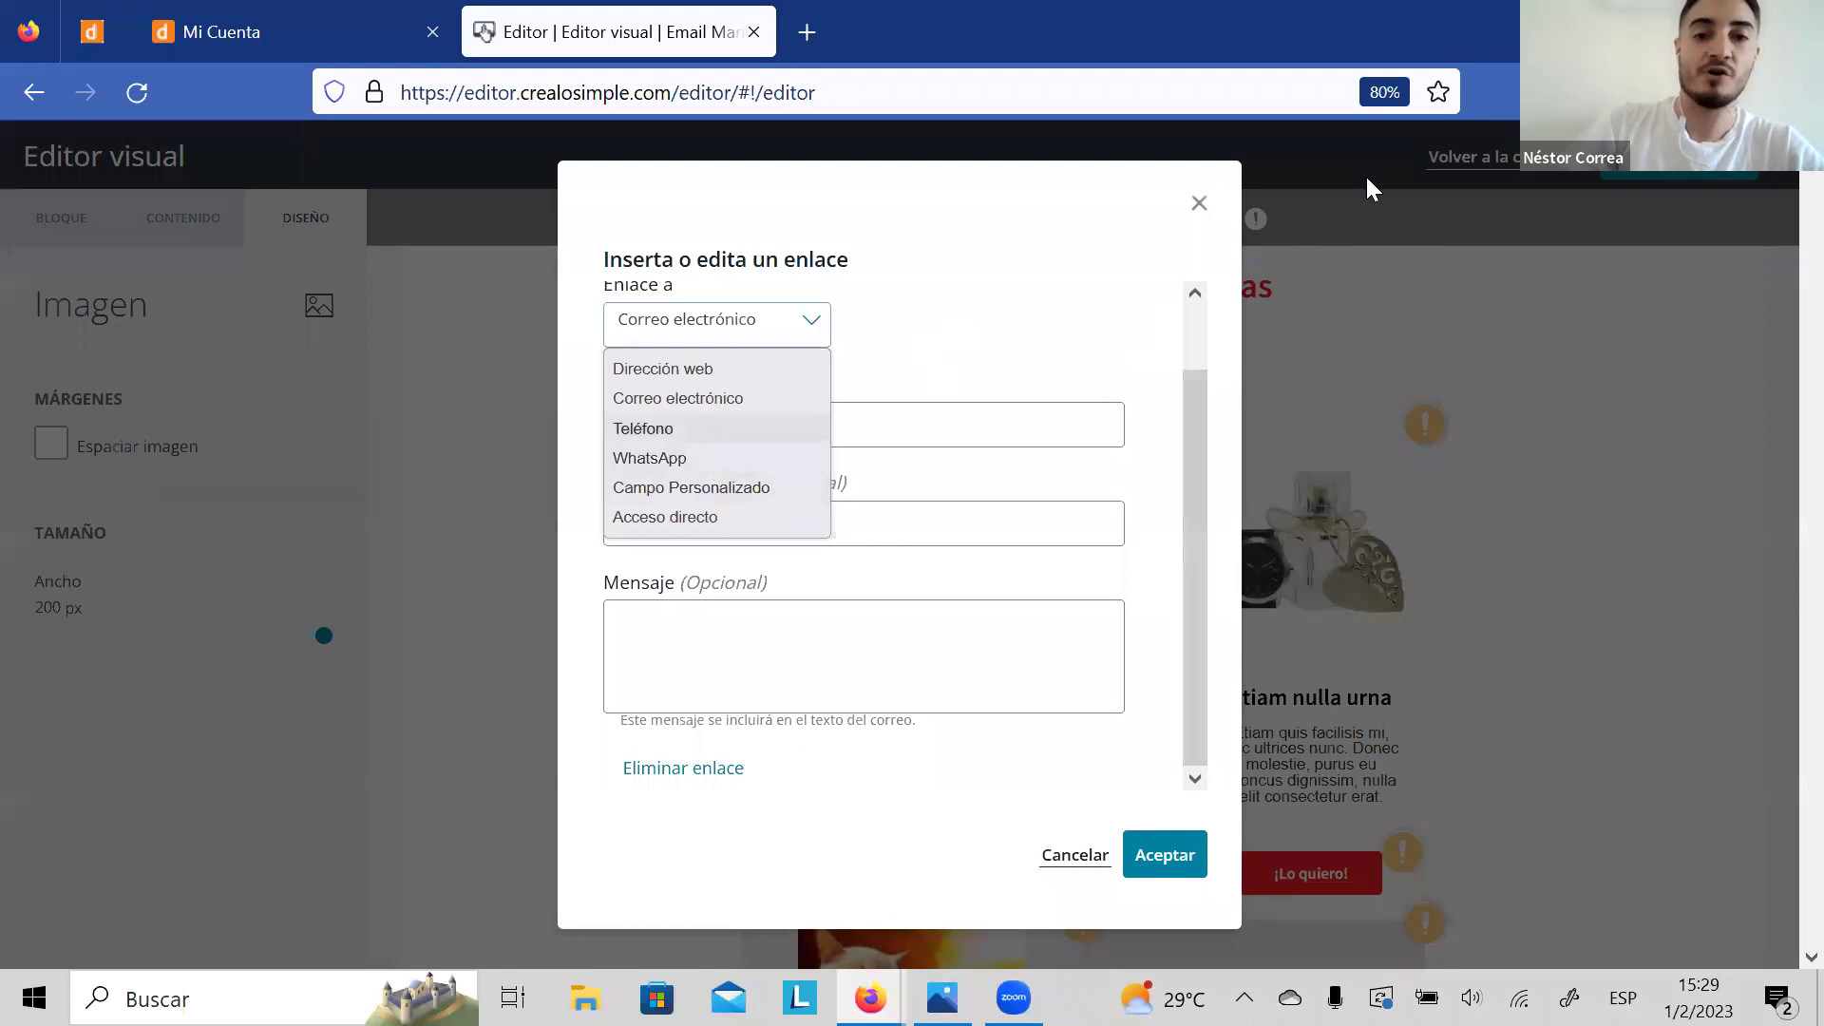
left_click(1199, 204)
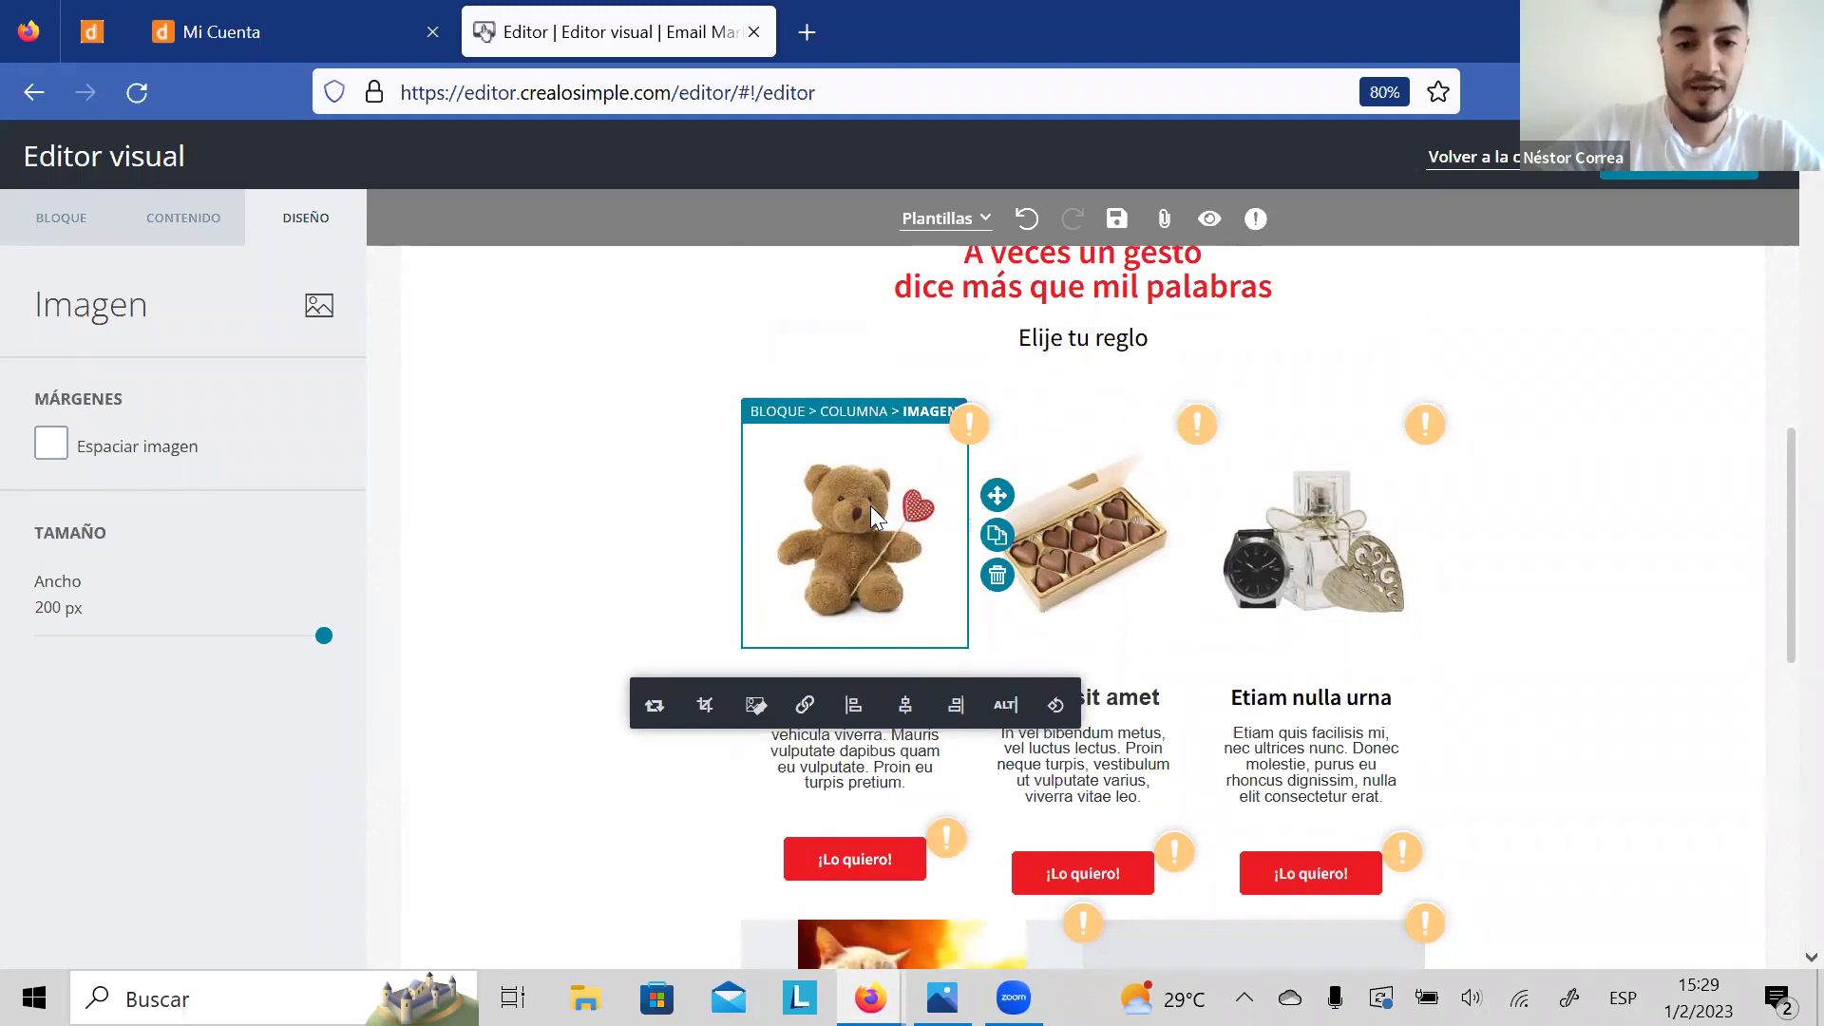
Step: Add a button under 'Elije tu reglo' with a red background and 30 px padding
left_click(181, 226)
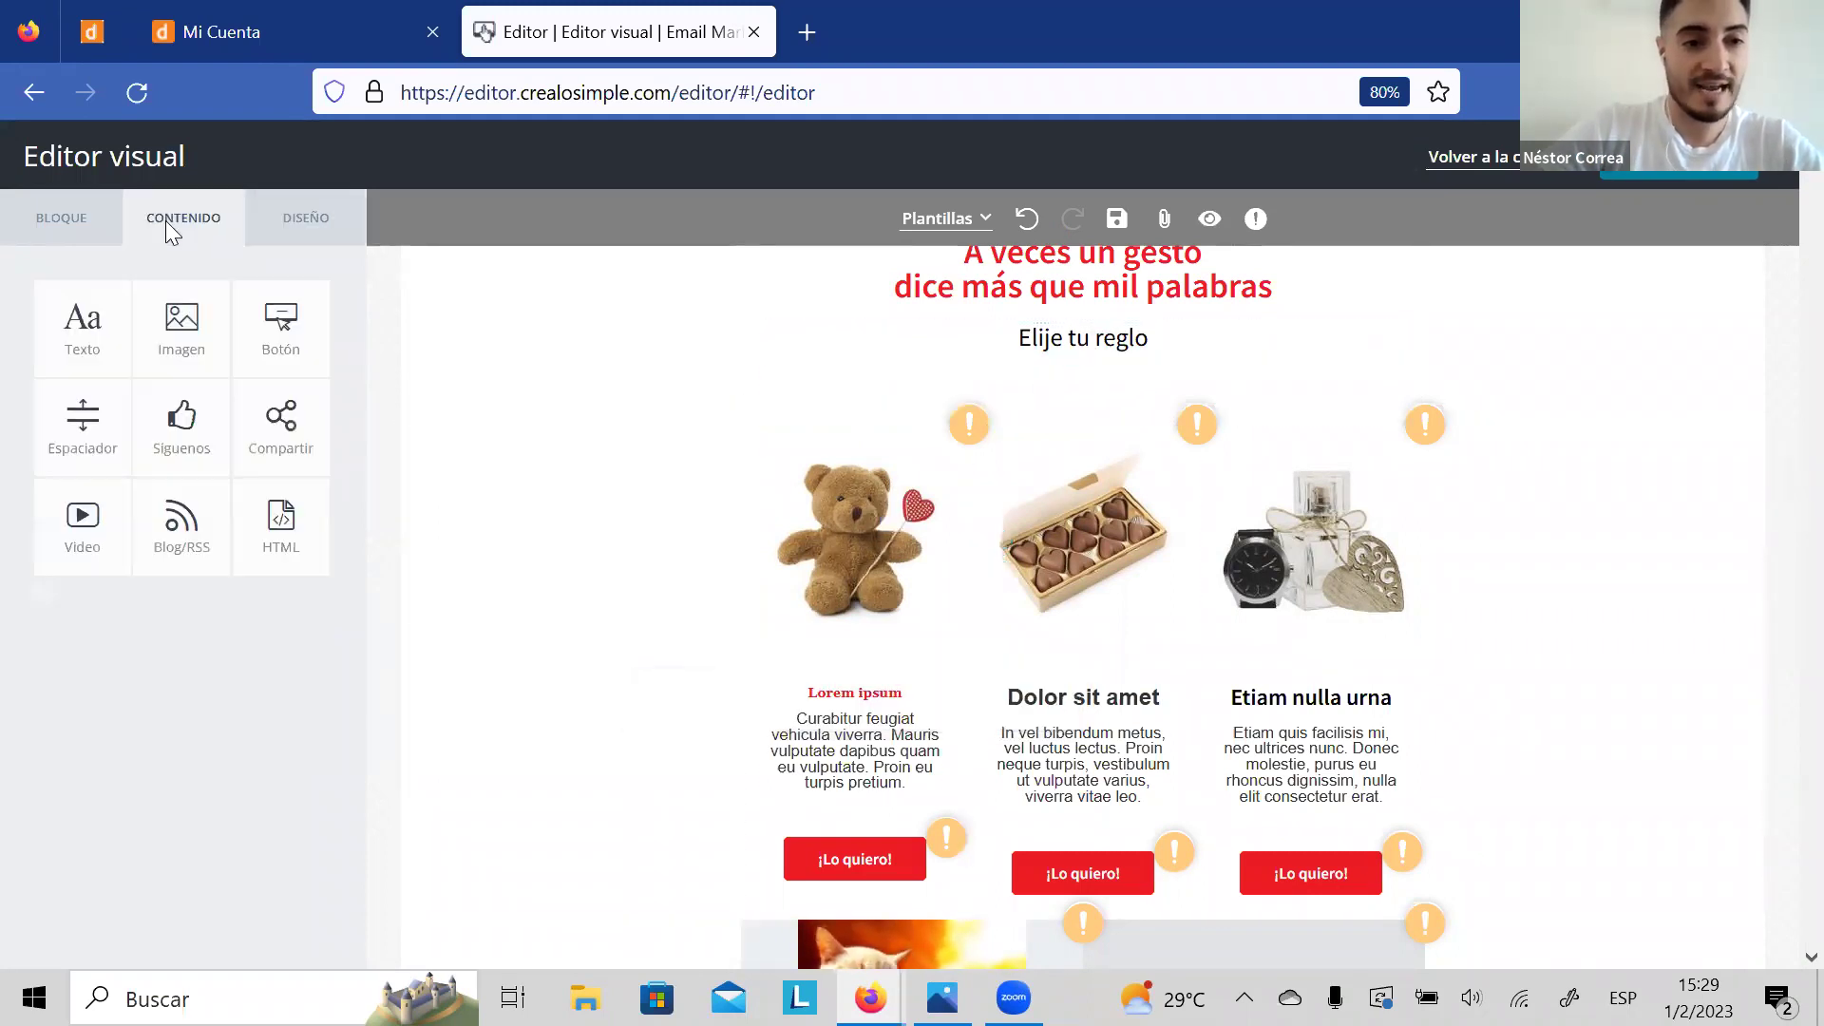
left_click_drag(281, 328, 1066, 387)
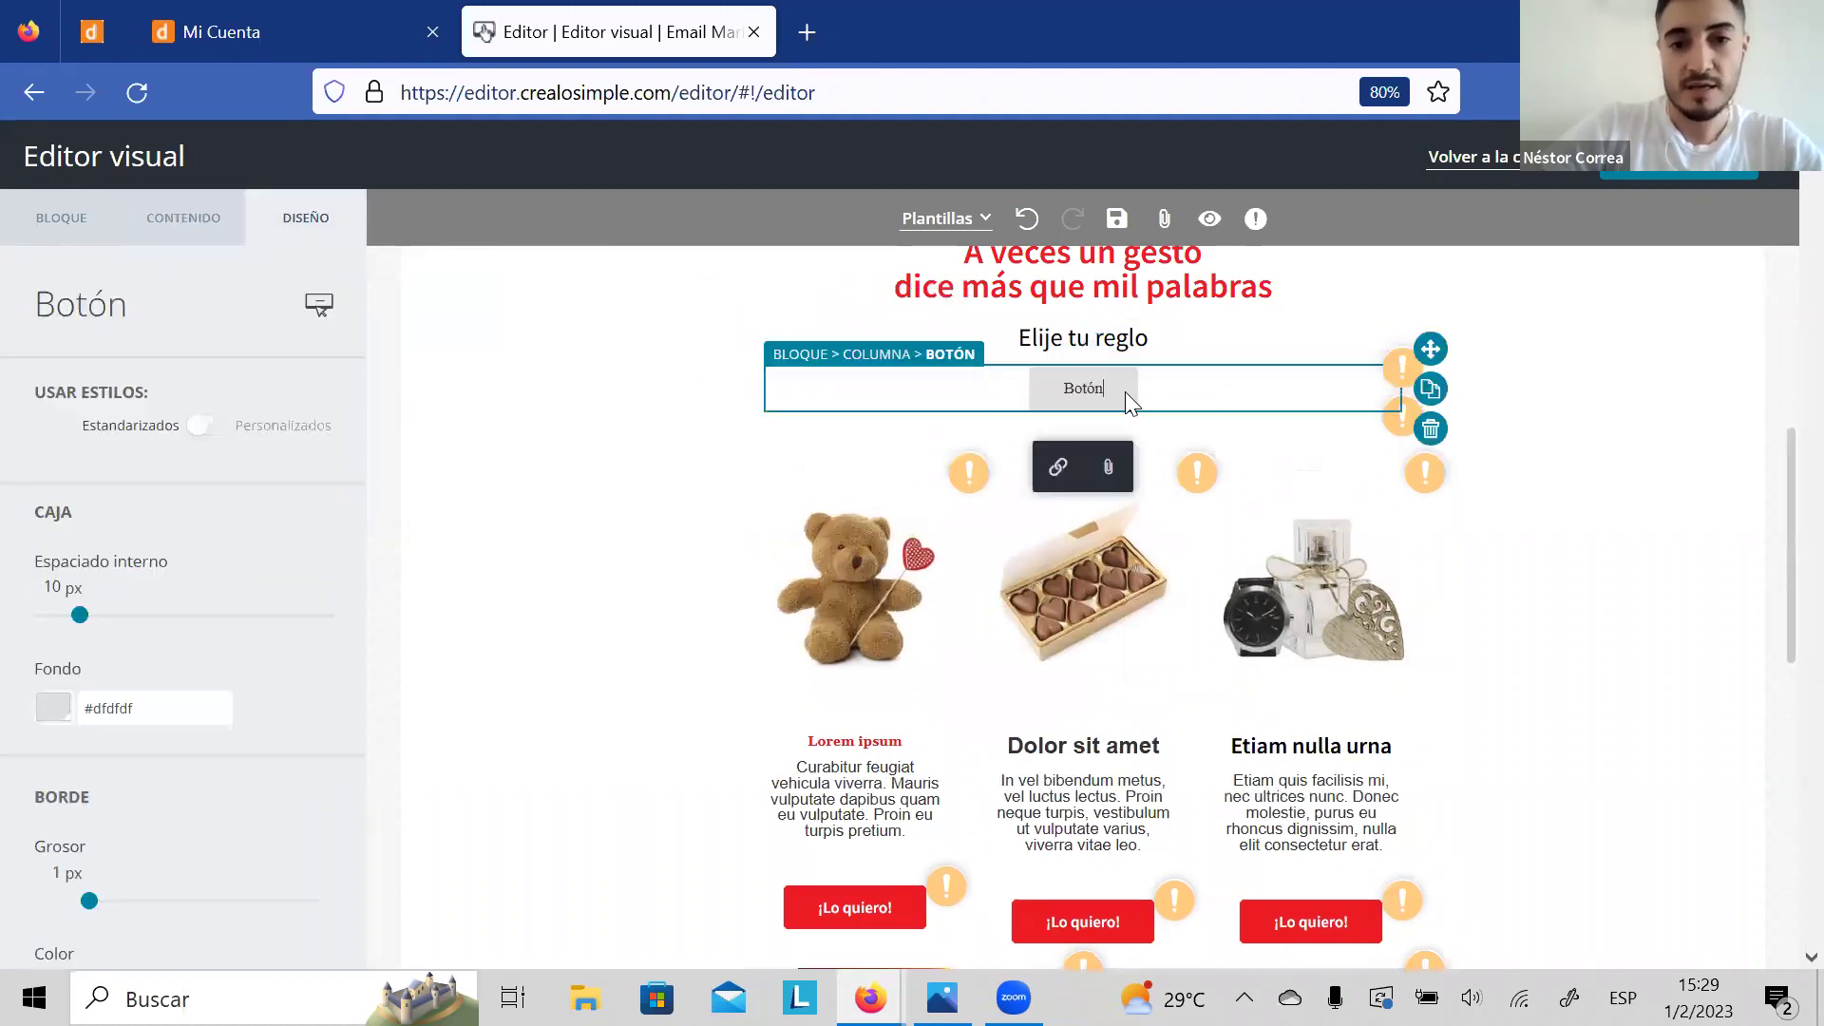
left_click(1125, 391)
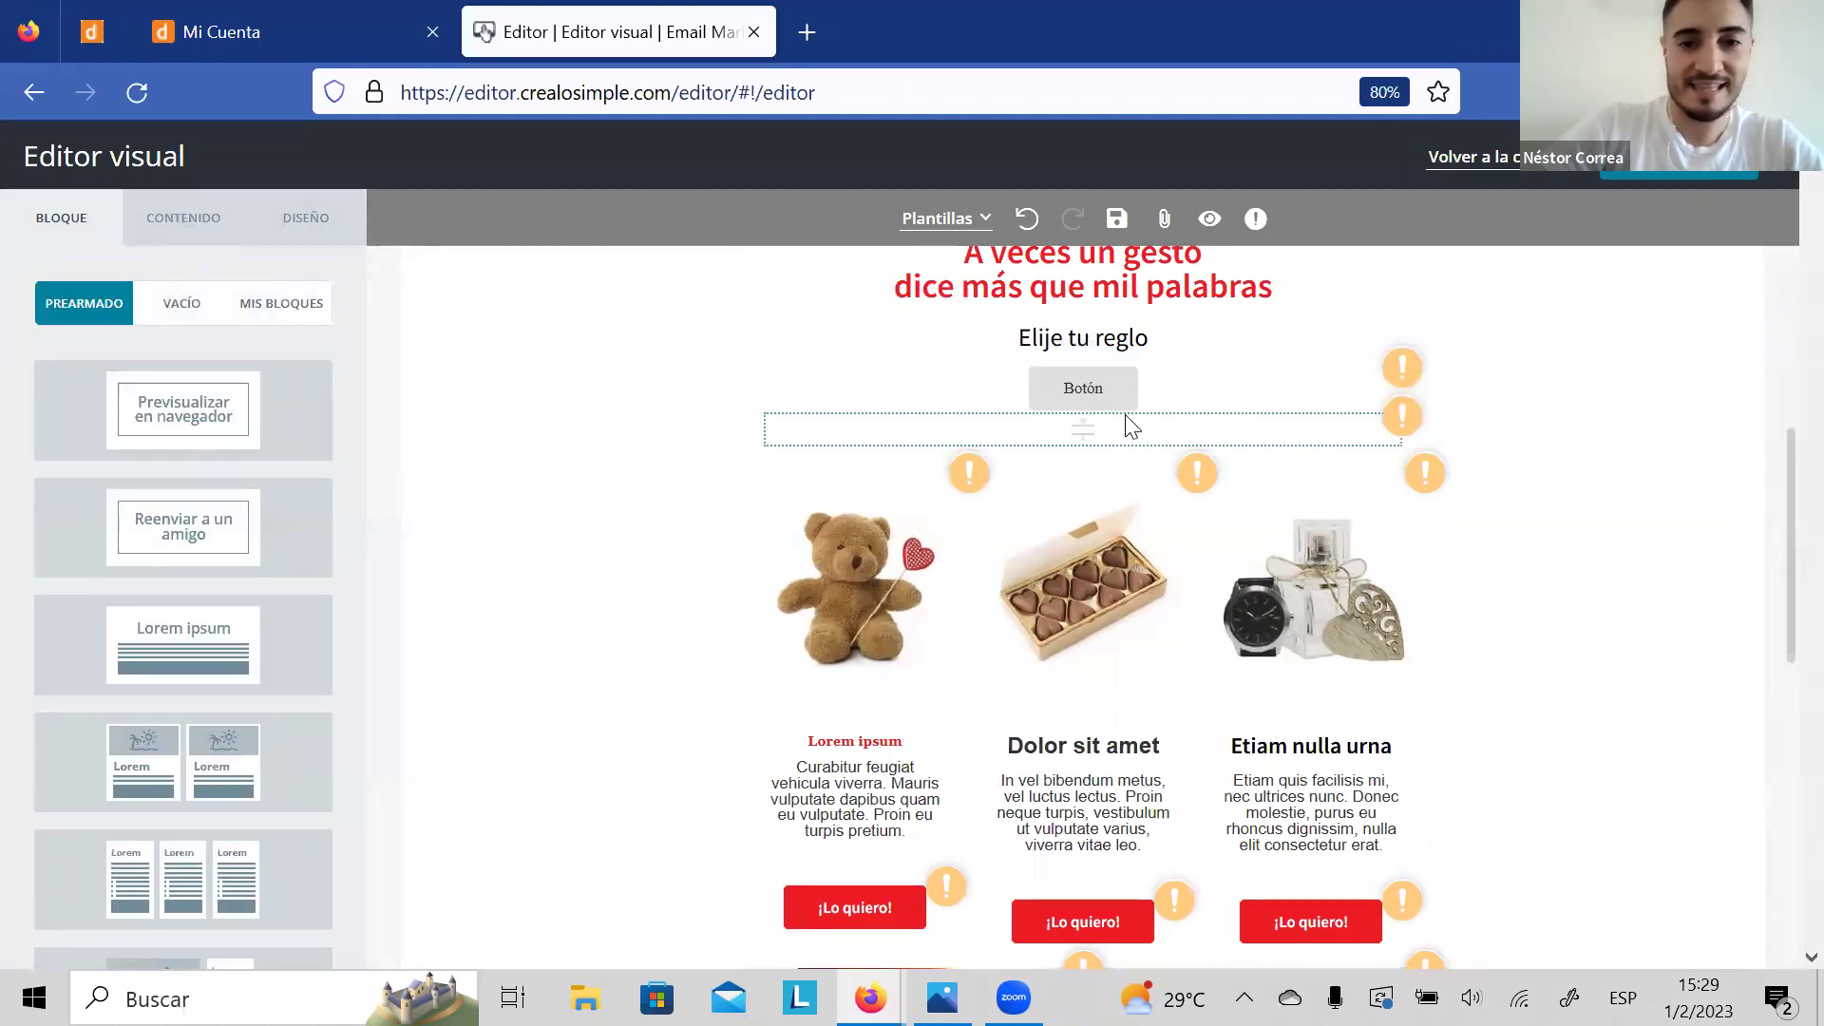
left_click(1129, 411)
left_click(82, 710)
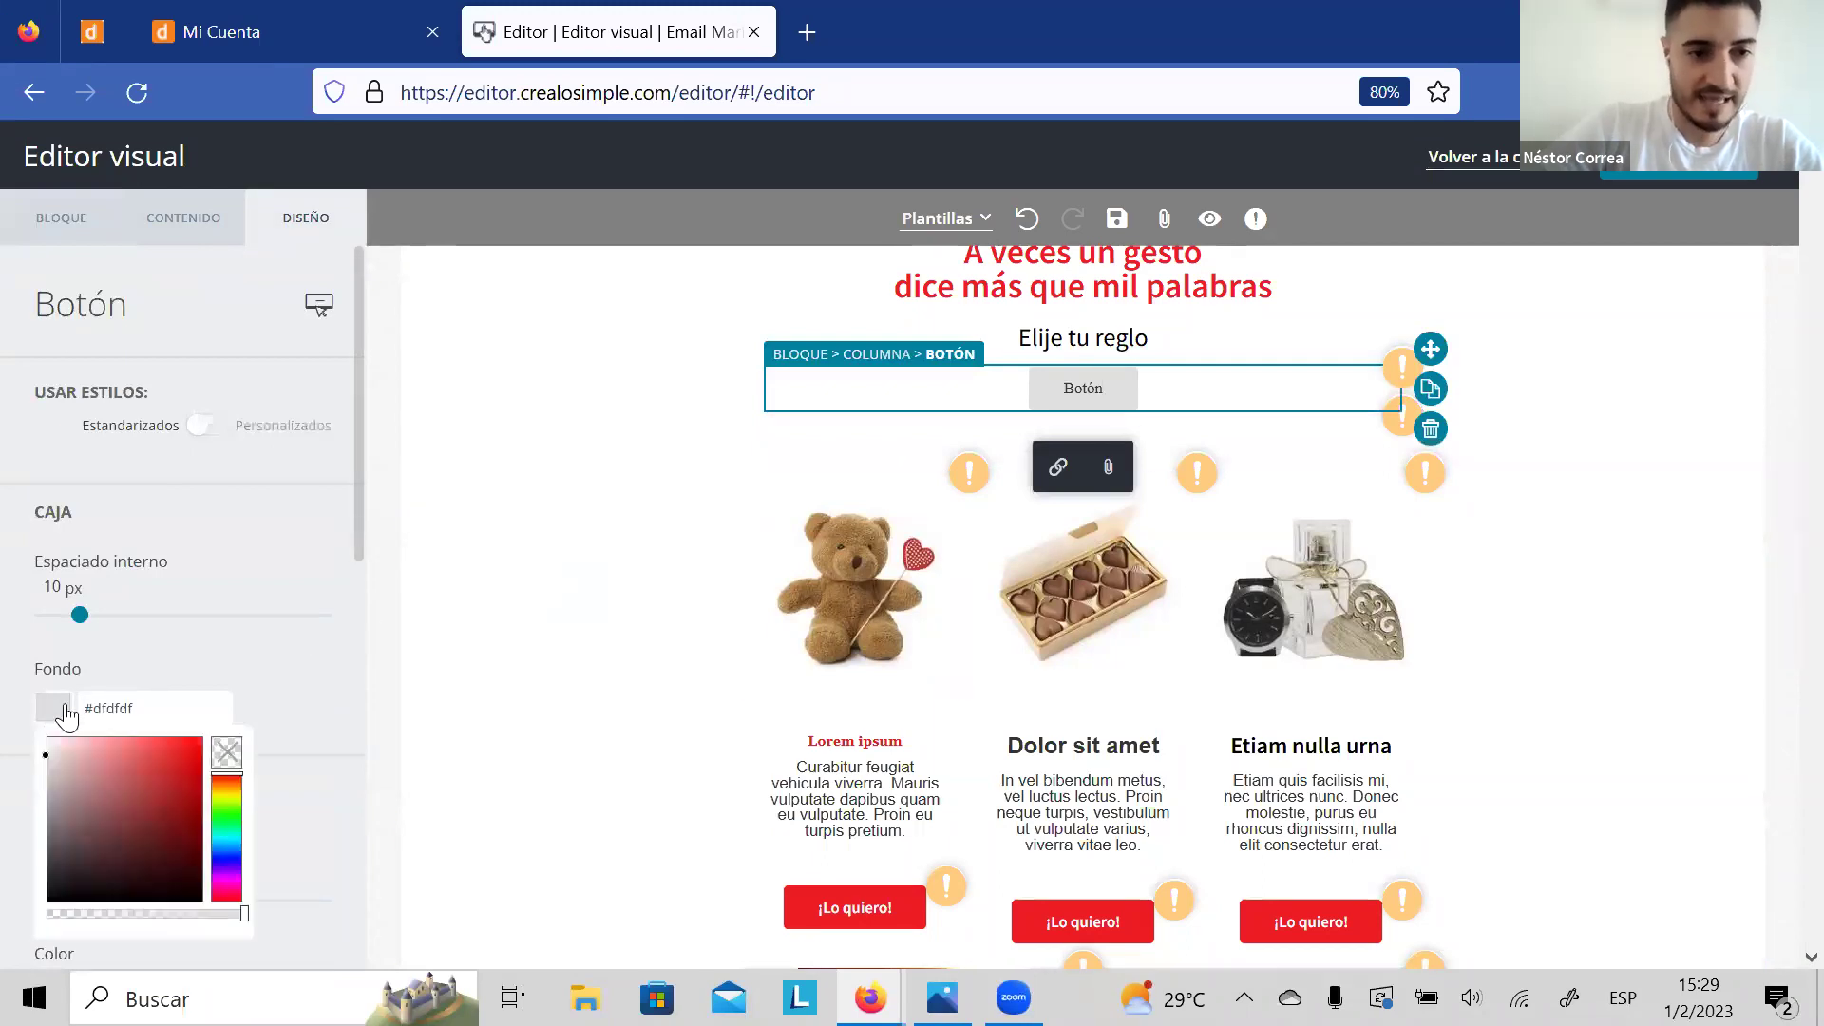
left_click(199, 767)
left_click_drag(80, 615, 203, 614)
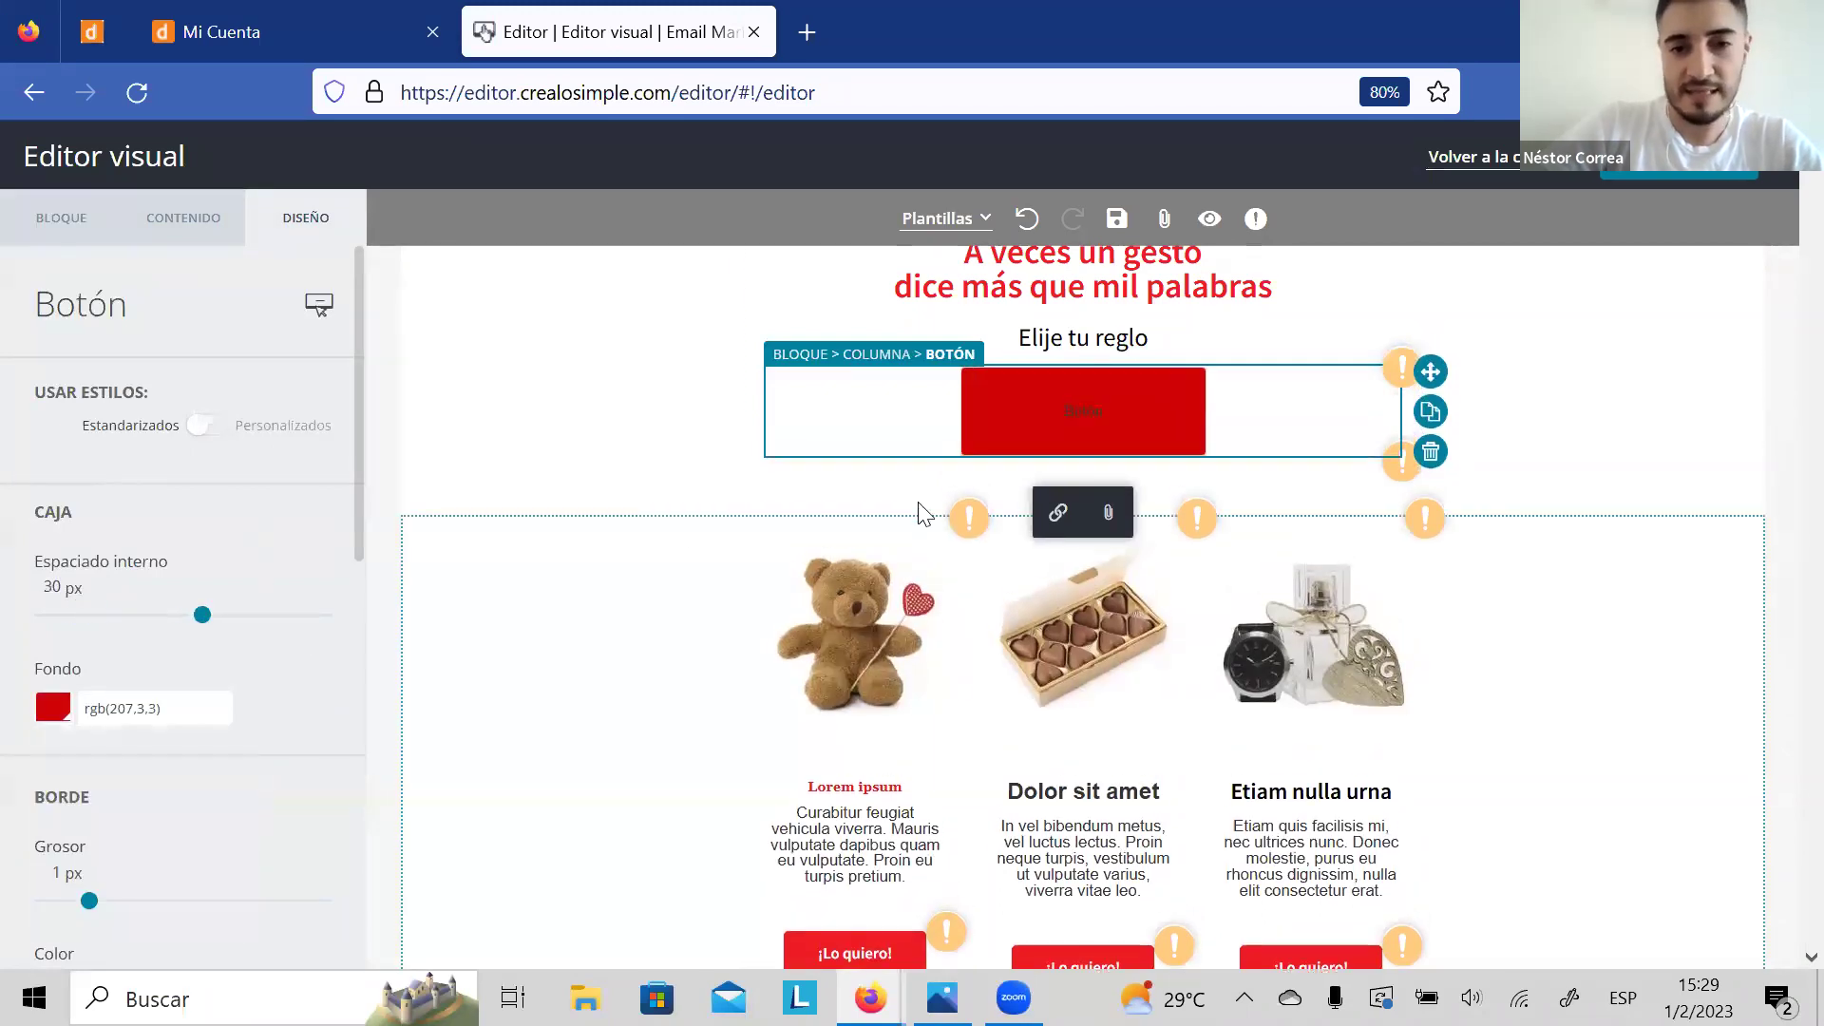
Step: Relabel the button 'Ver nuestra regalo' and open its link settings
left_click(1097, 420)
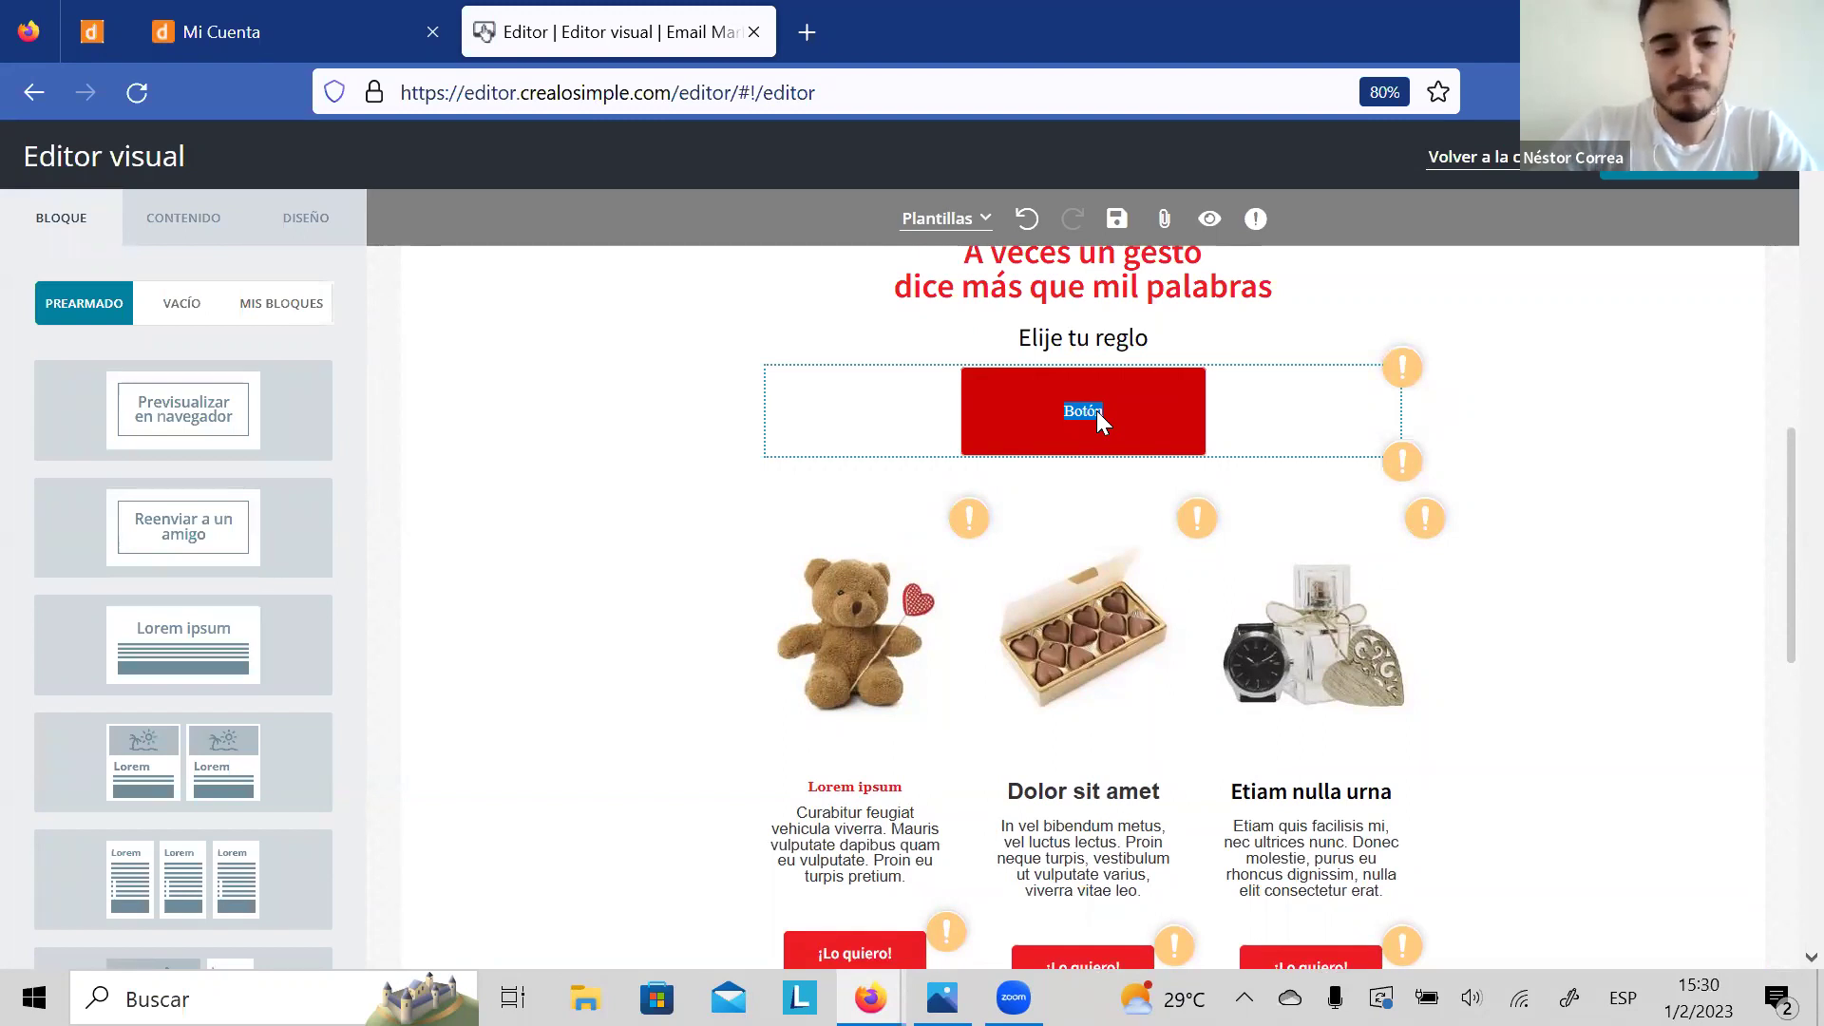
key("BackSpace")
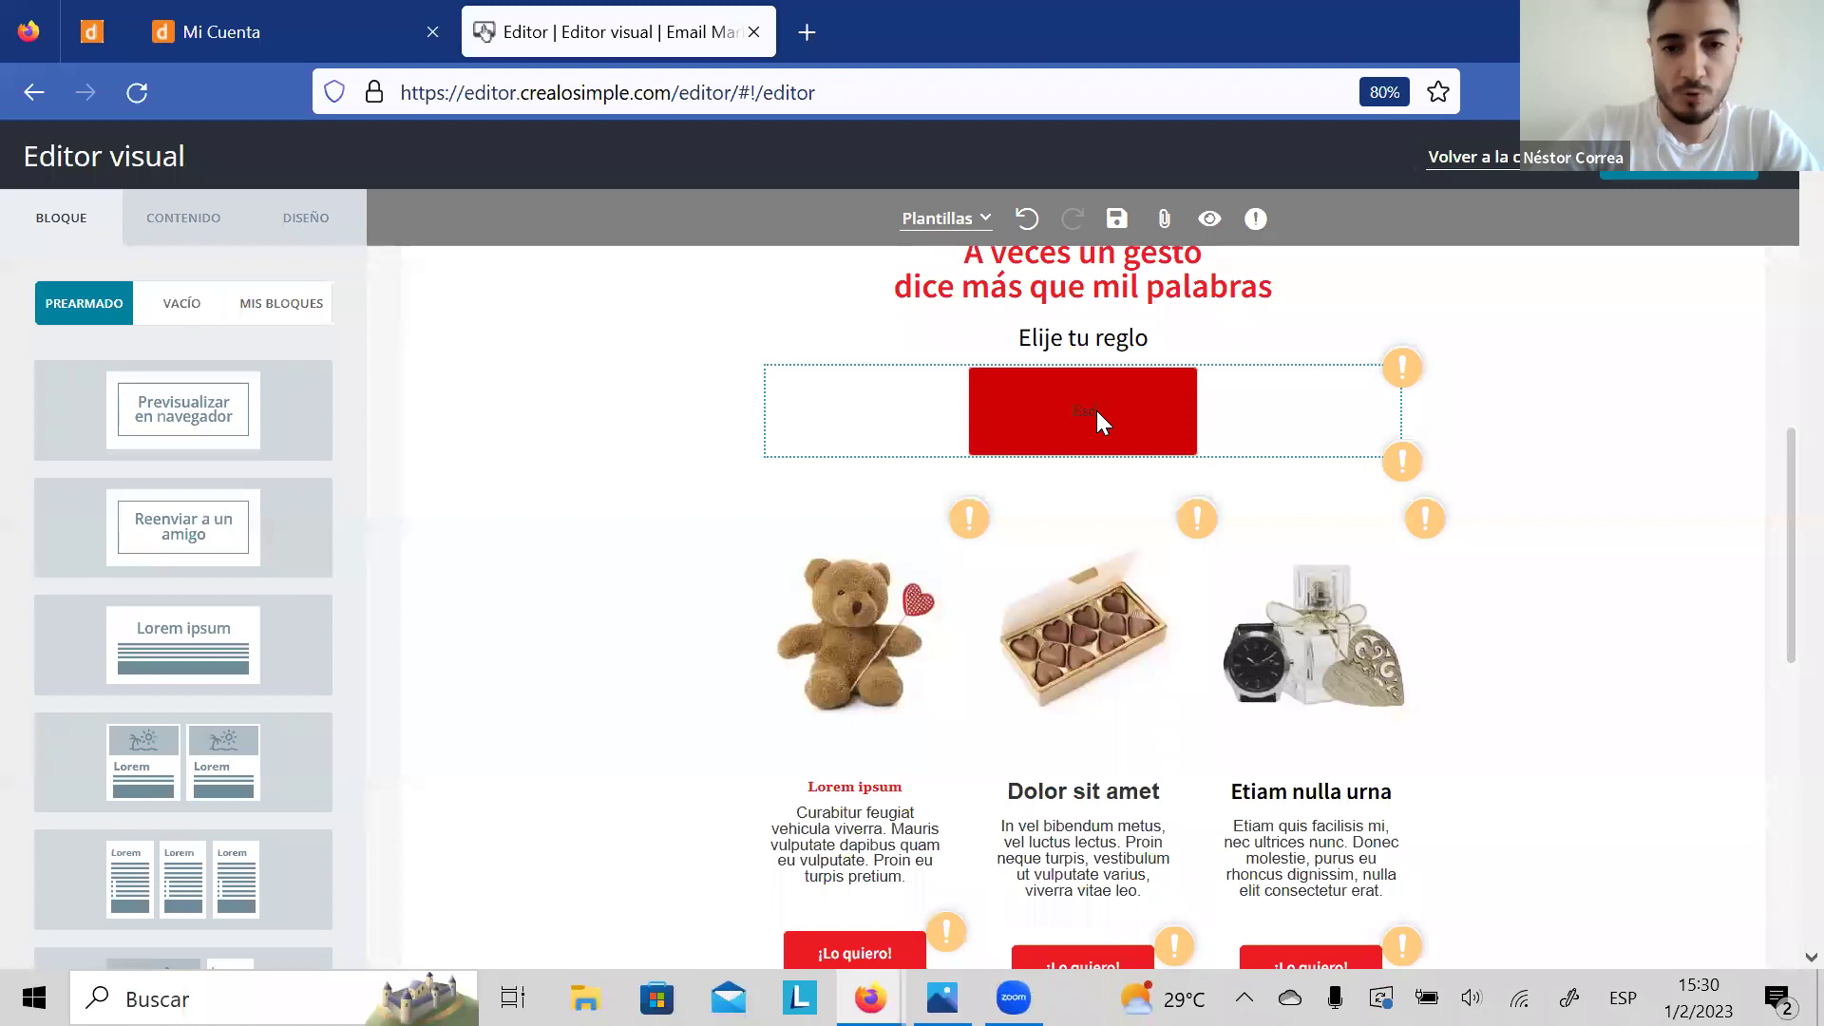
key("BackSpace")
key("BackSpace")
key("BackSpace")
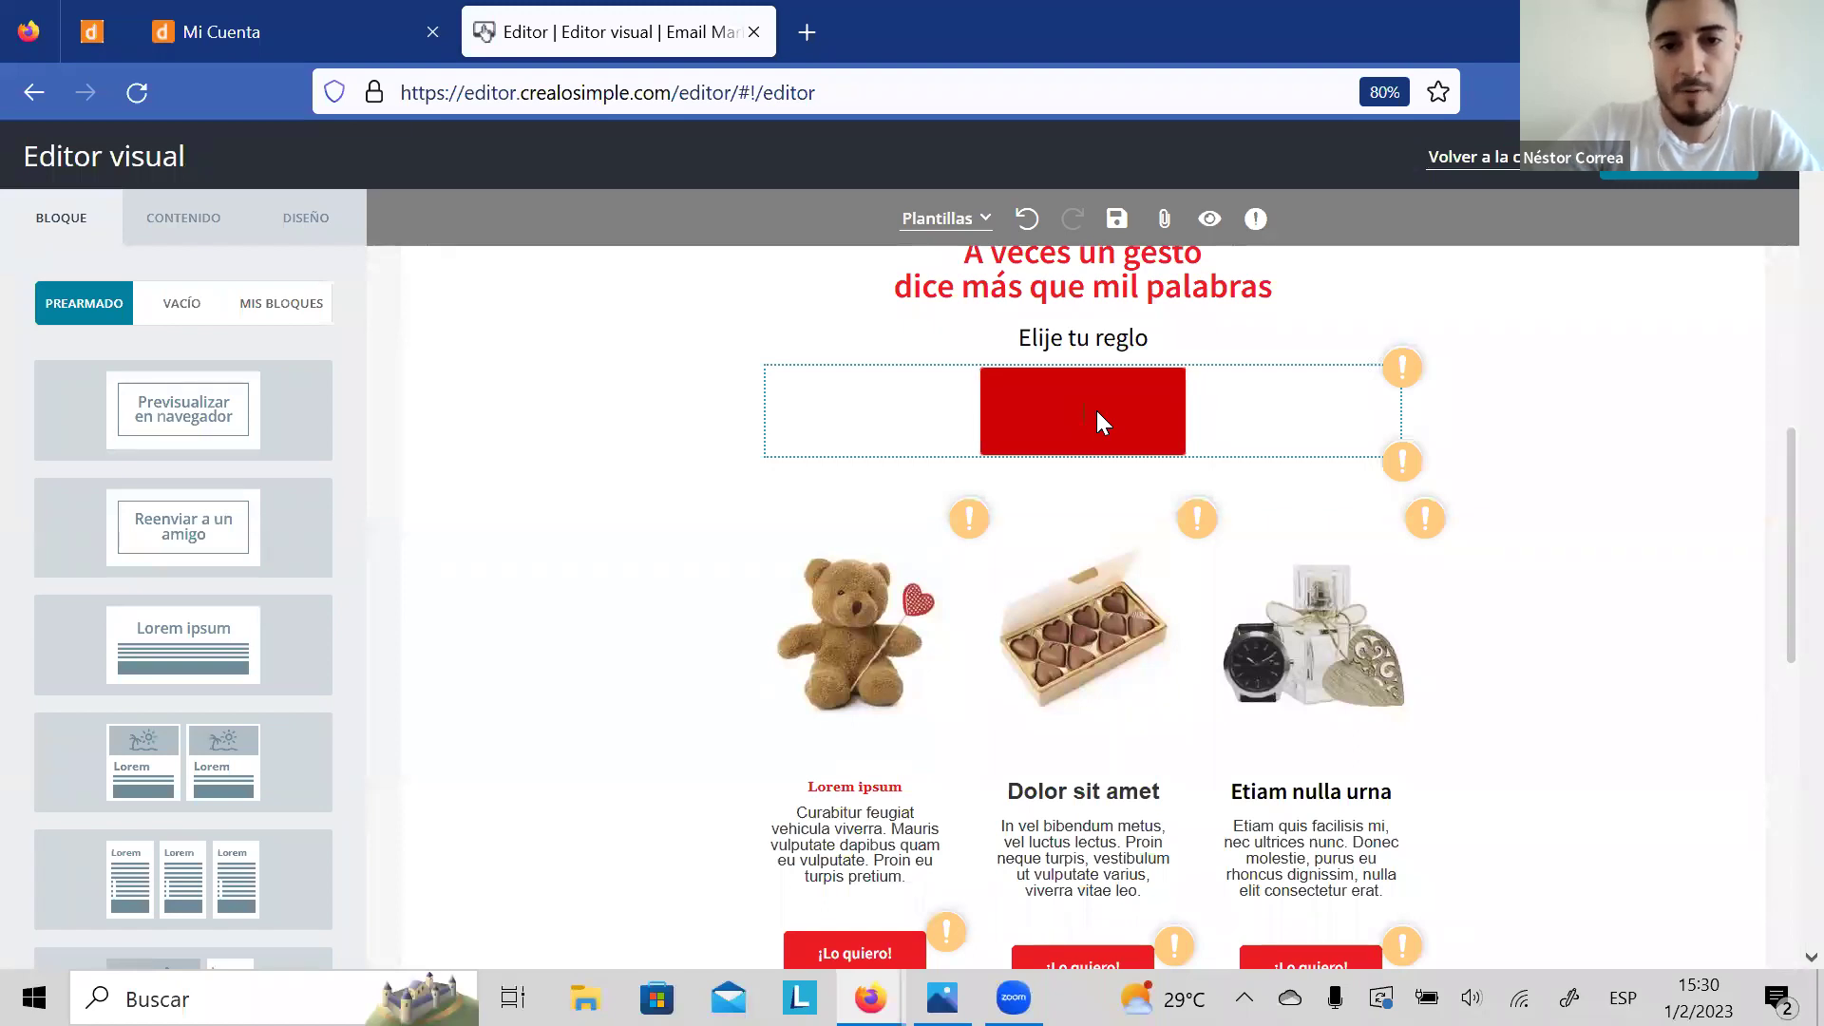
type("Ver")
type(" nuestra rega")
type("lo")
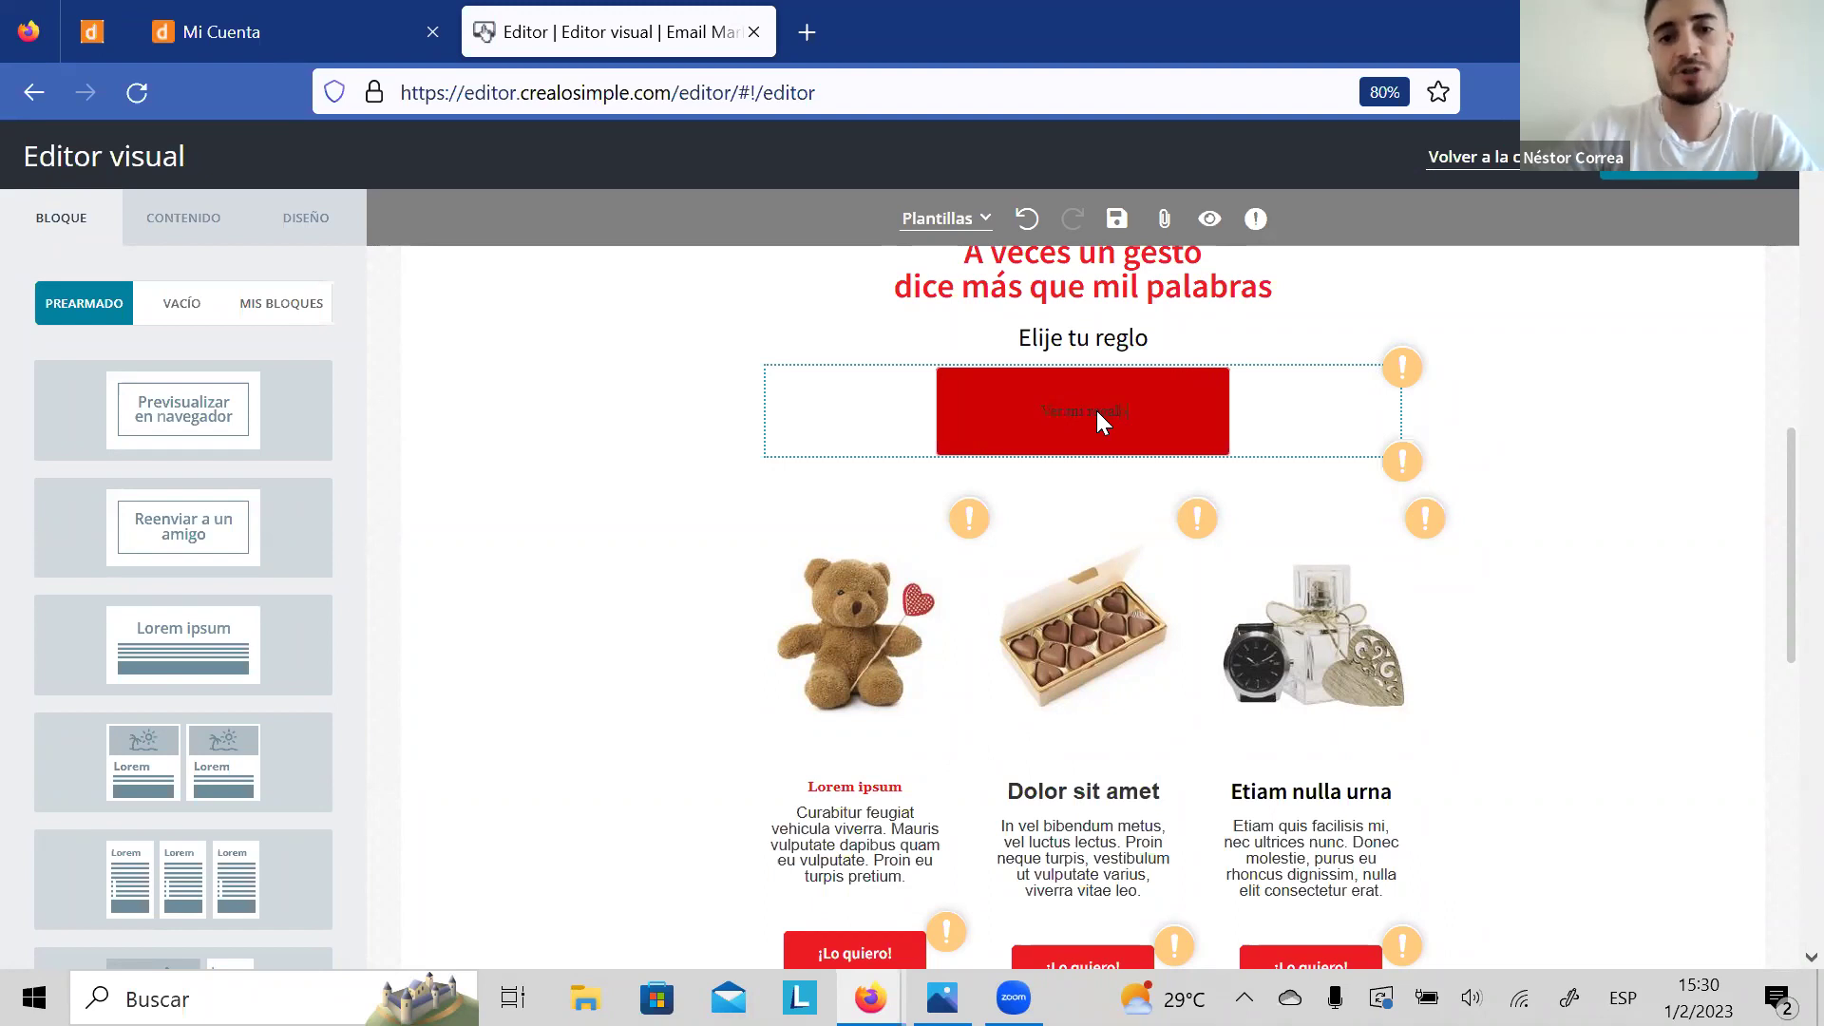
left_click(1453, 432)
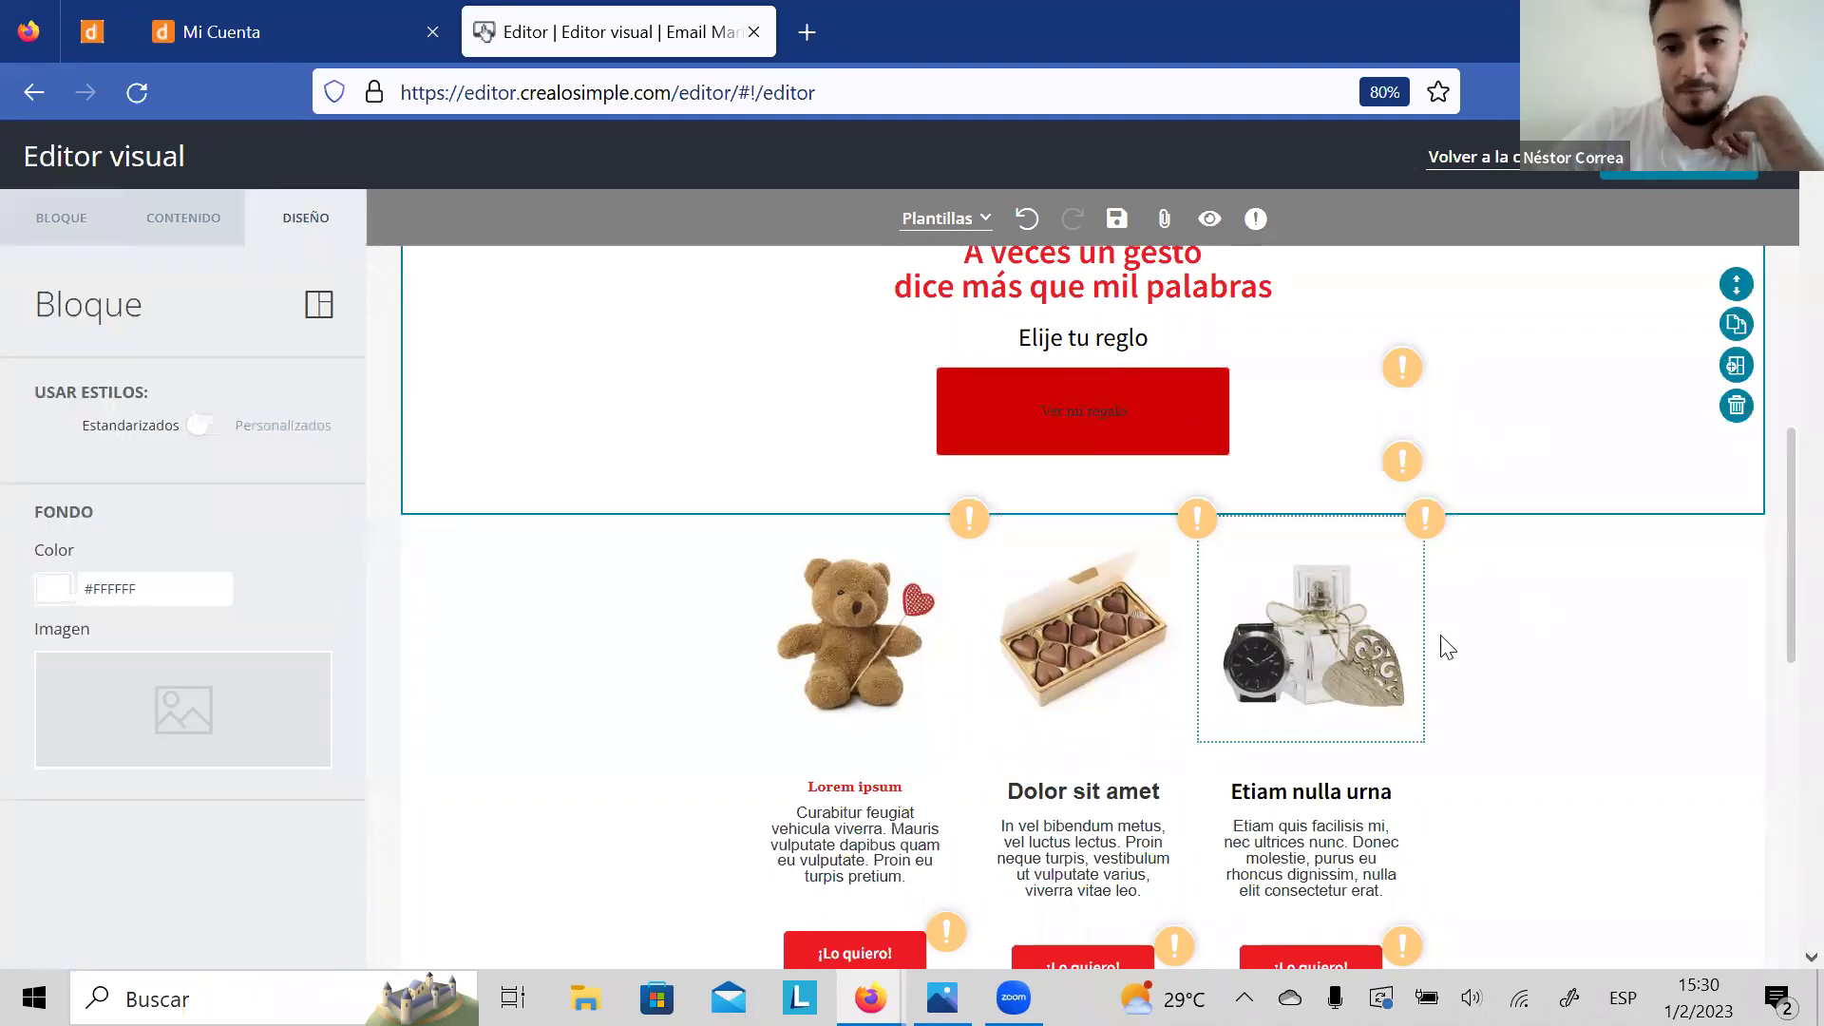
left_click(1152, 424)
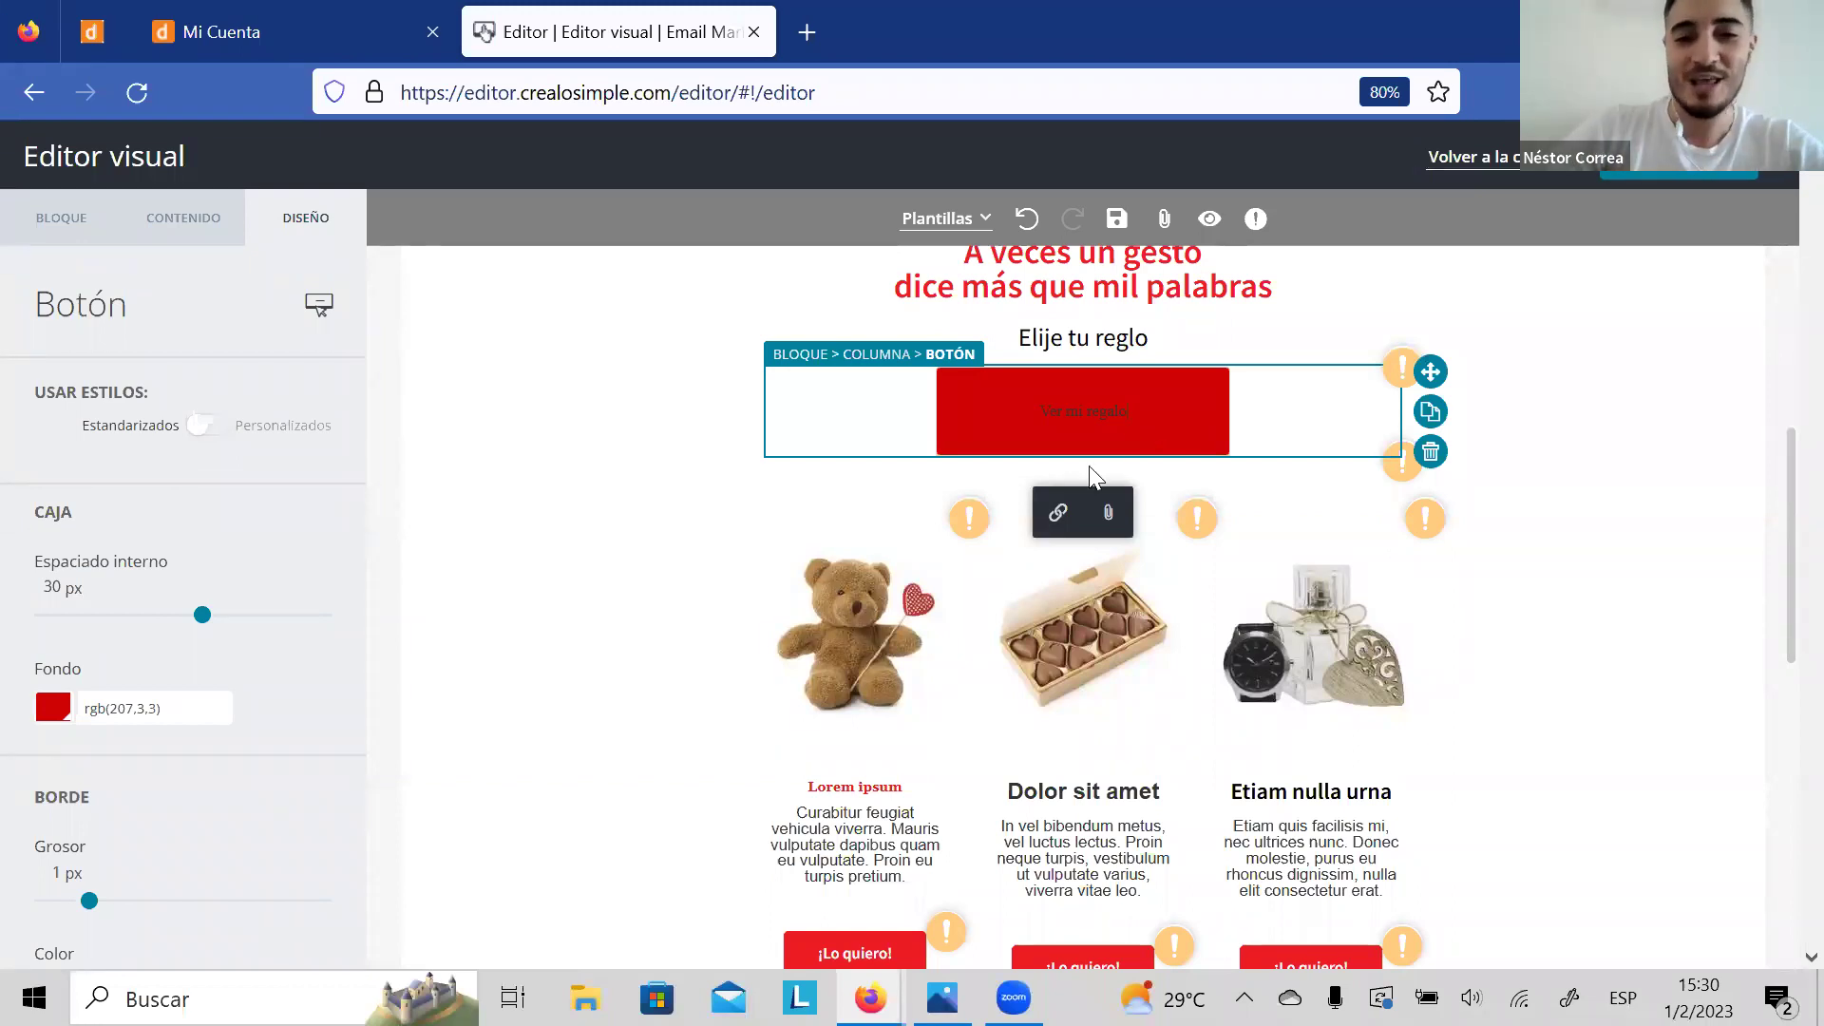
left_click(1057, 512)
left_click(713, 527)
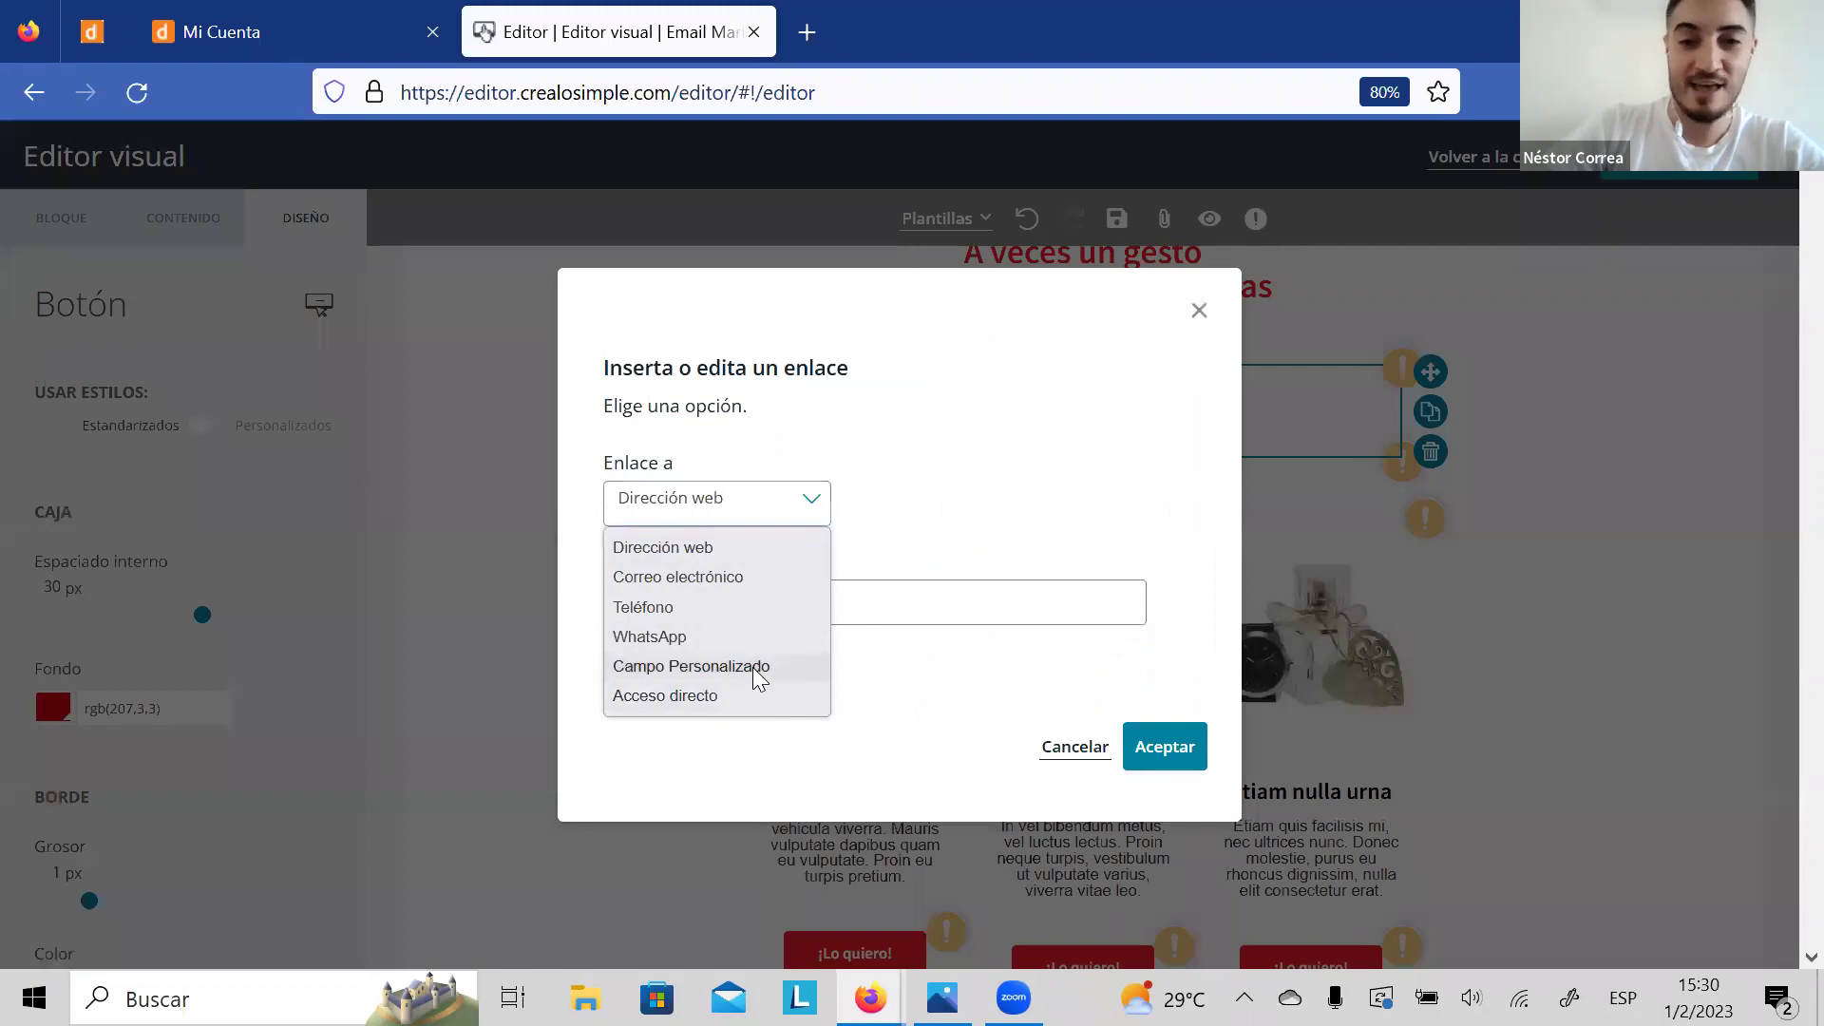
Step: Close the red button's link dialog without adding a link, then return to the gift section
left_click(1102, 499)
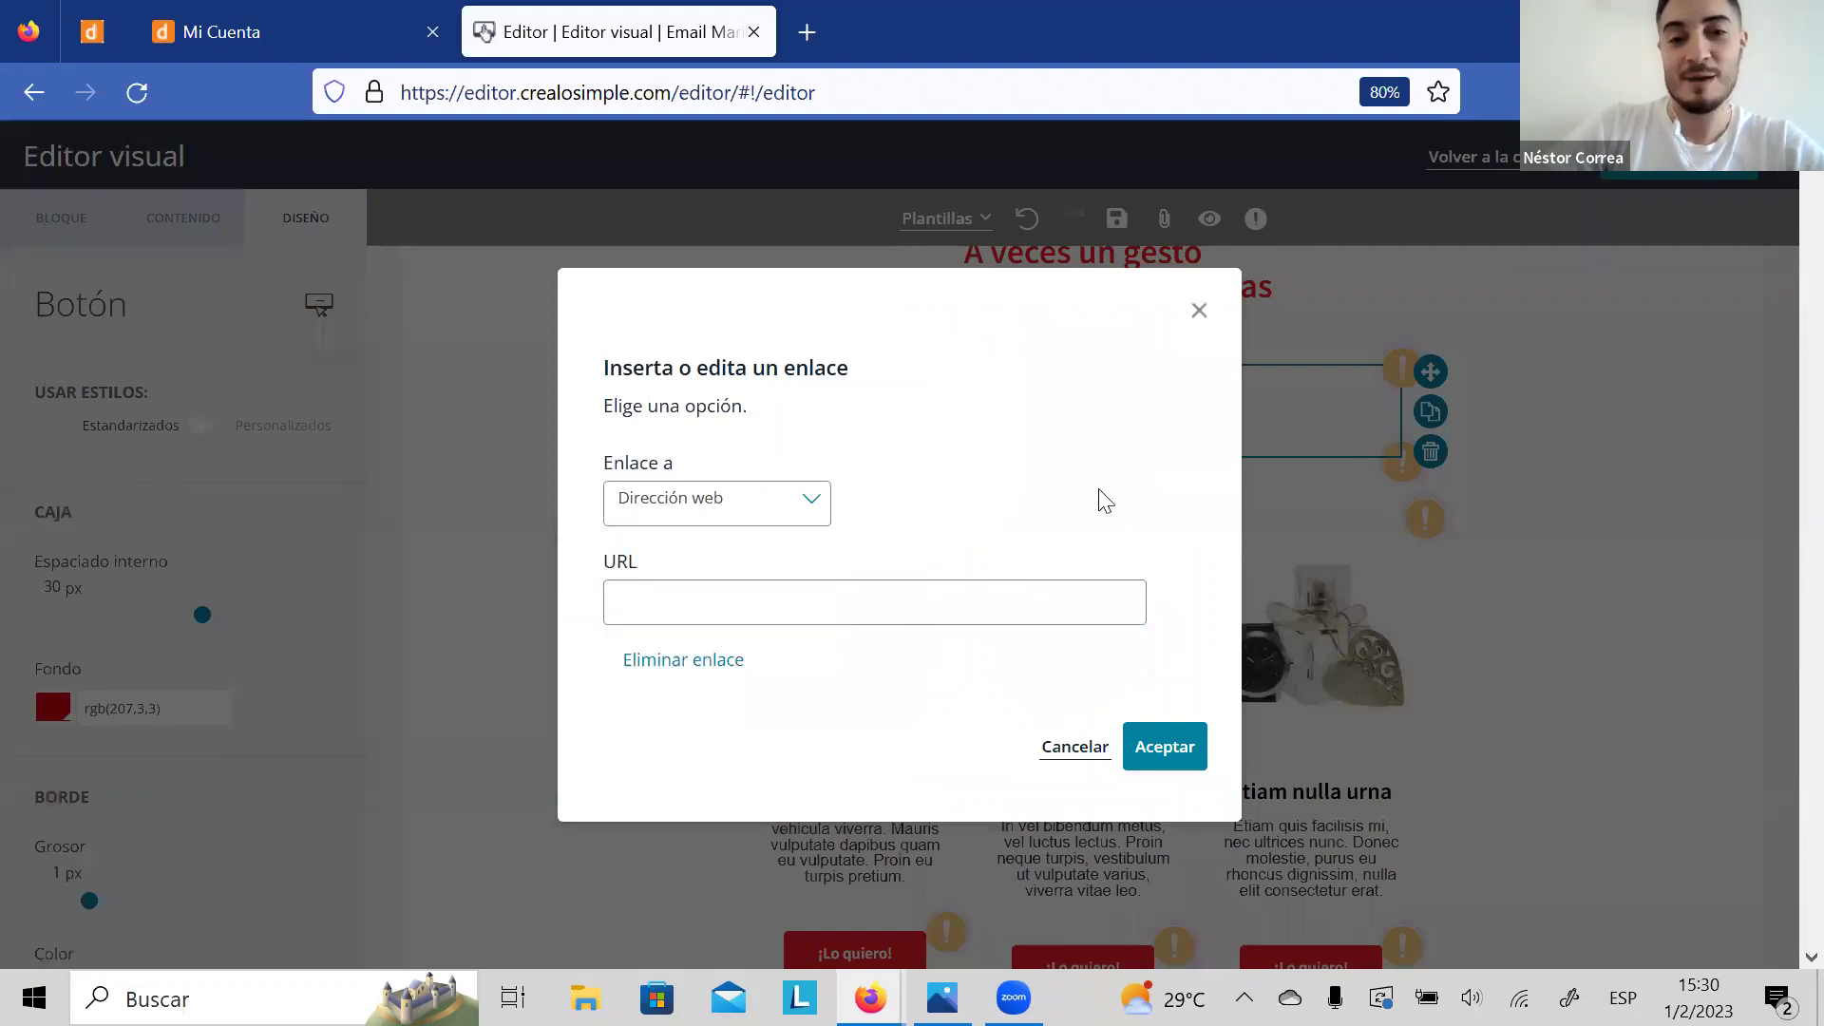
left_click(1199, 311)
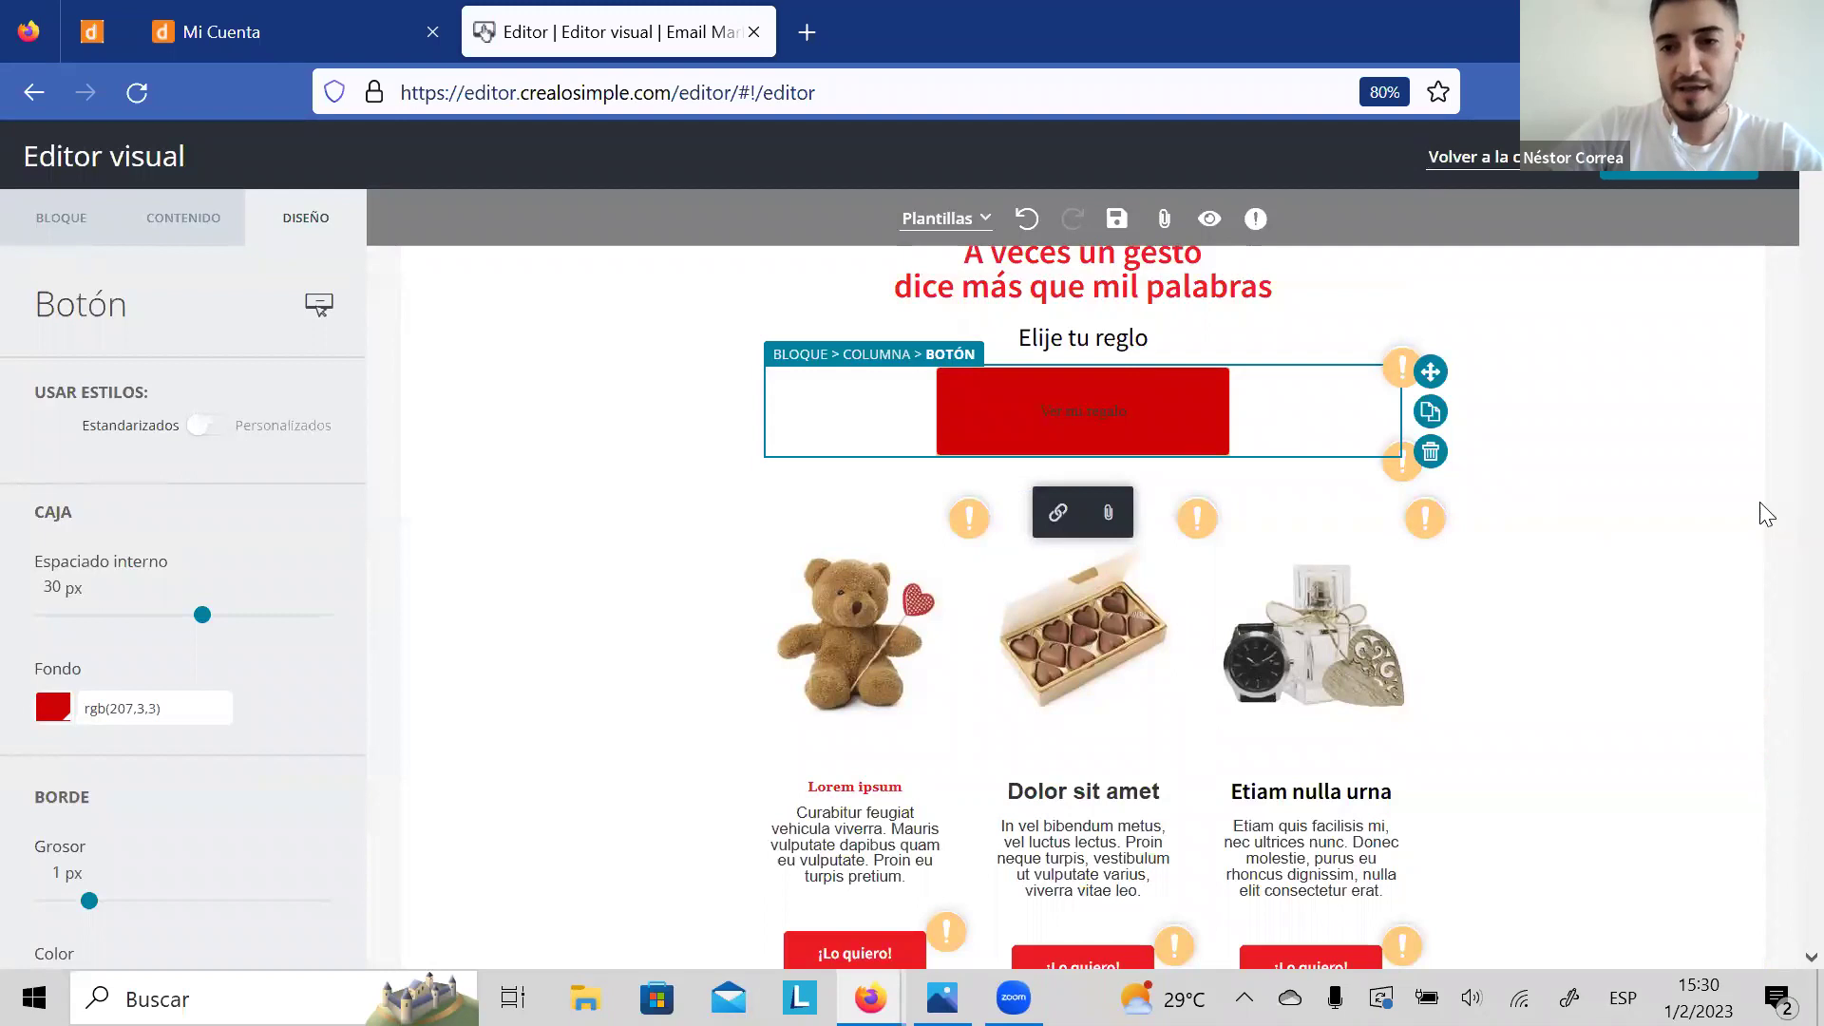
scroll(1778, 688, "down", 2)
scroll(1778, 687, "down", 9)
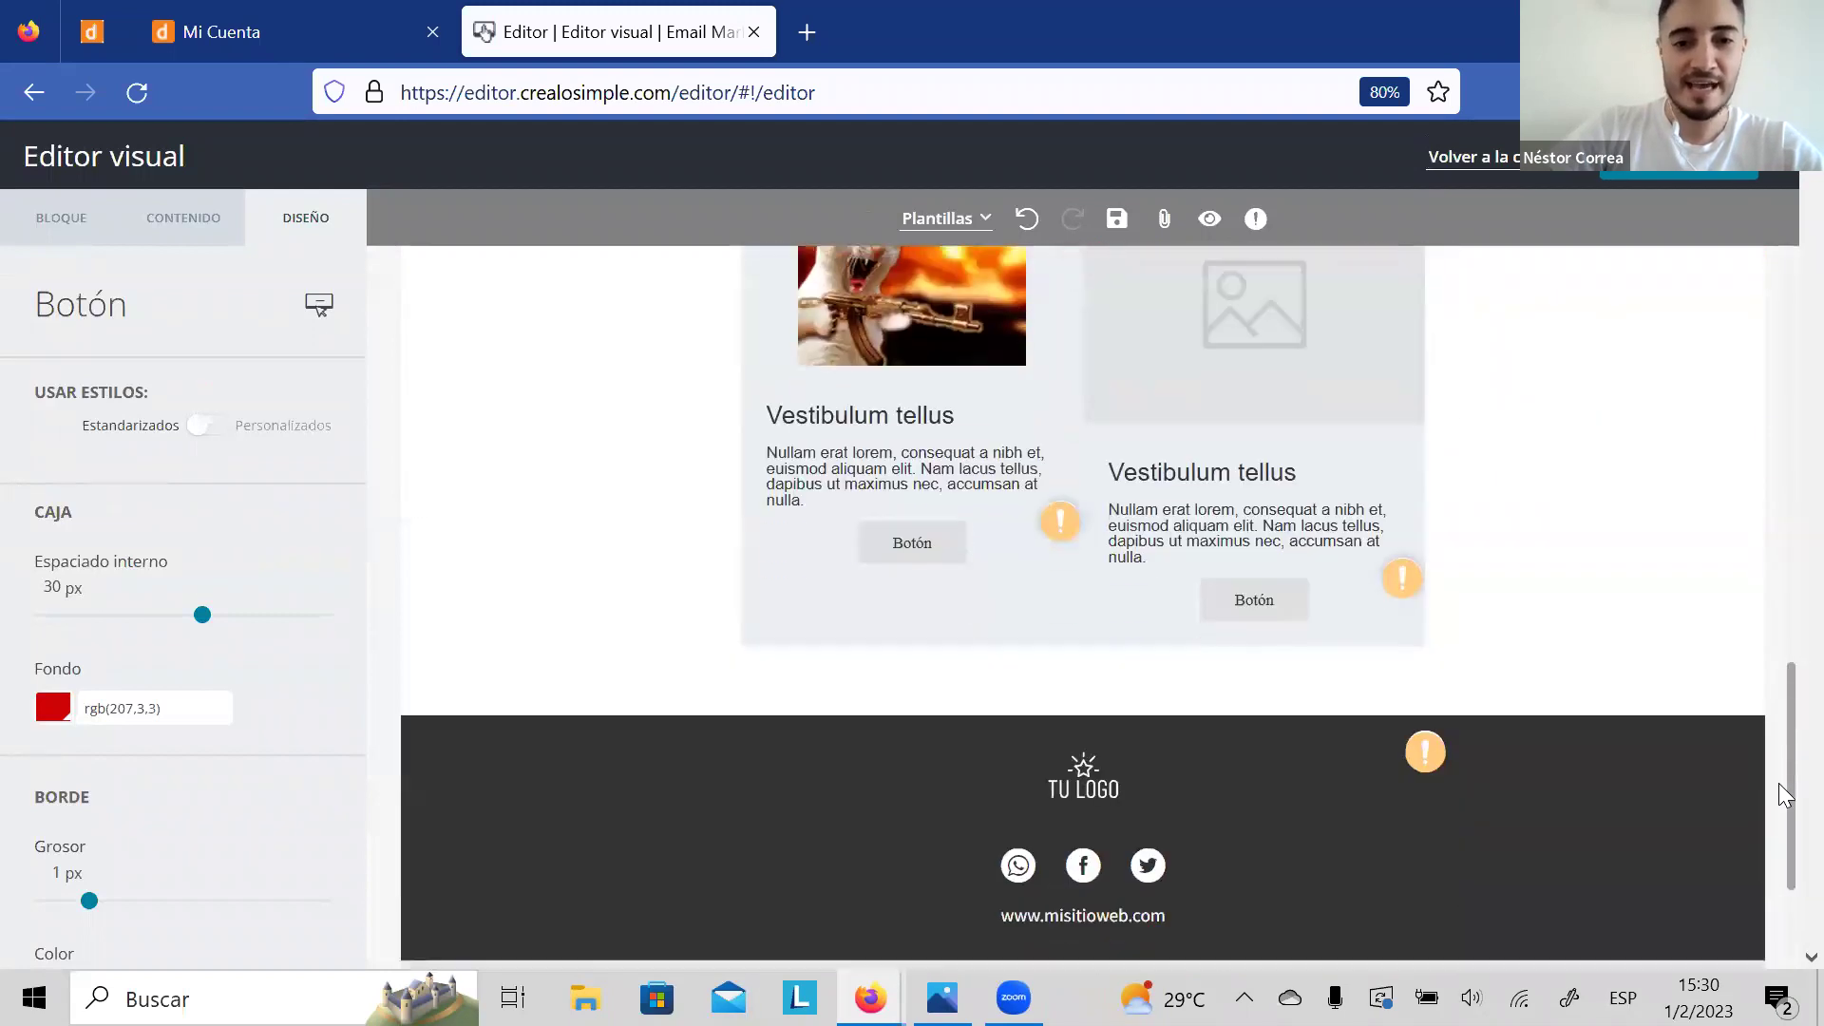
scroll(1778, 832, "up", 8)
scroll(1782, 380, "up", 10)
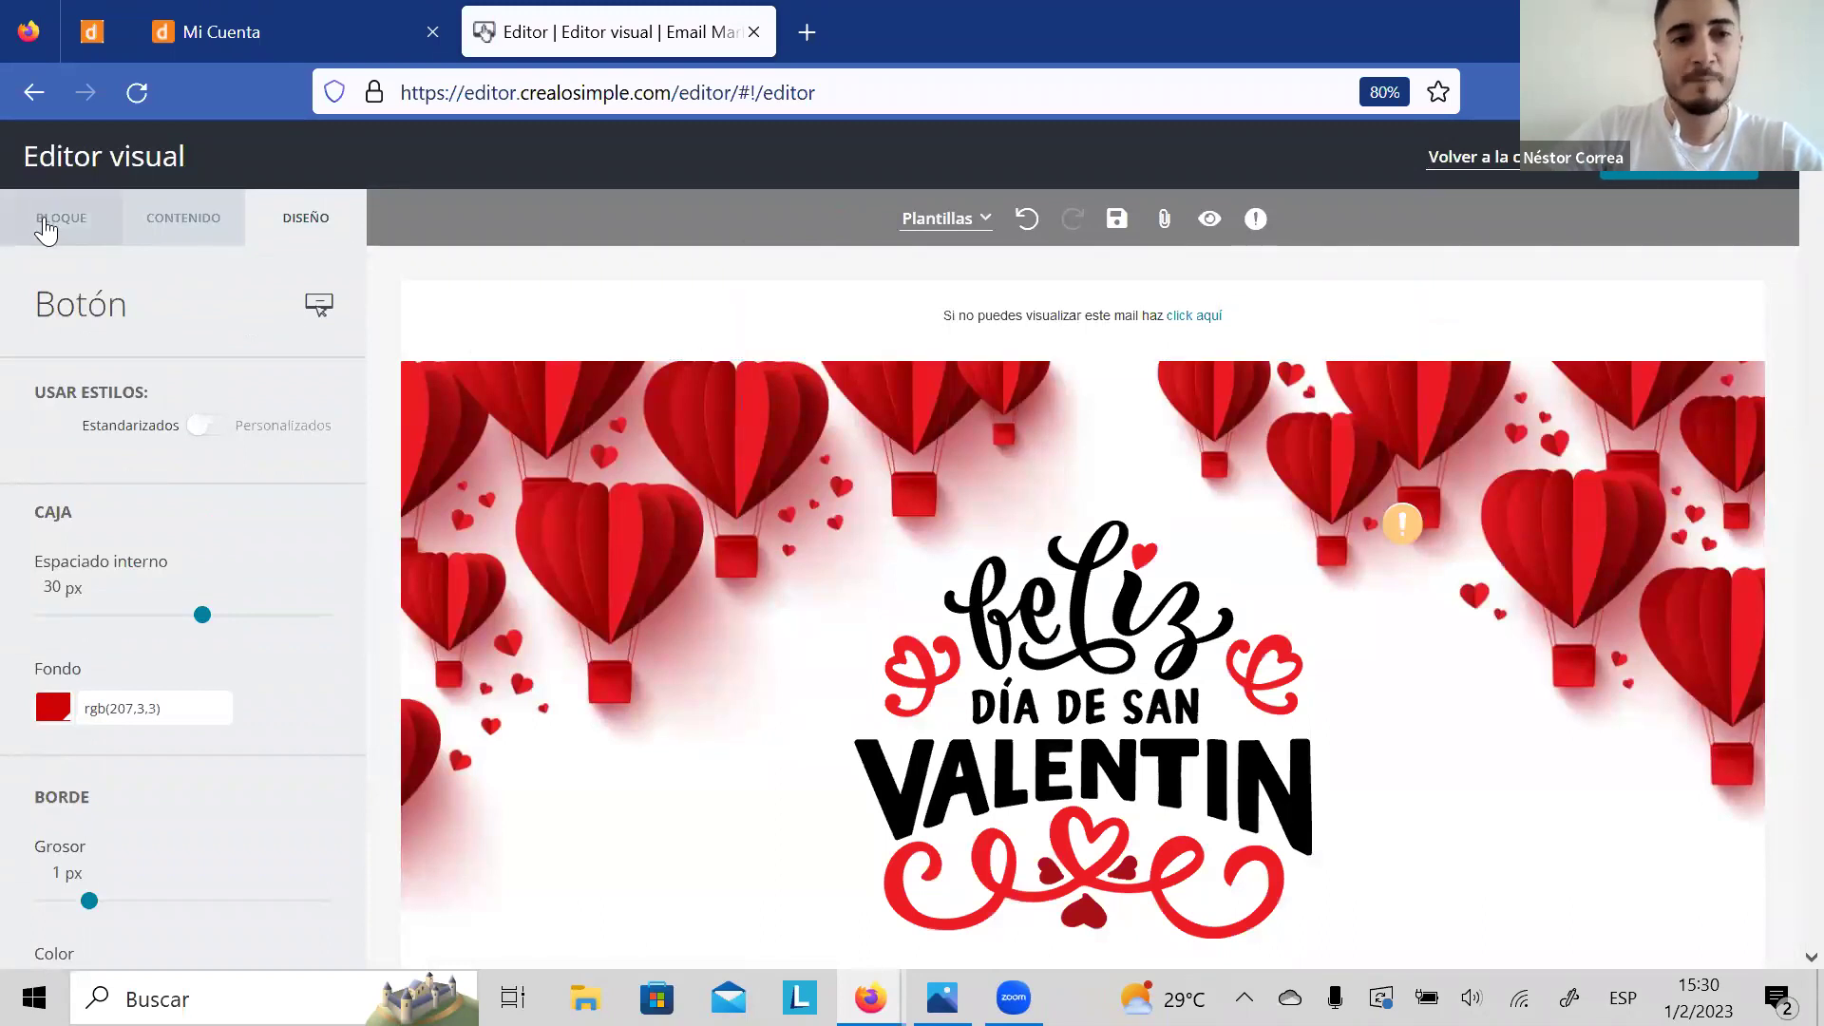
left_click_drag(1780, 283, 1779, 597)
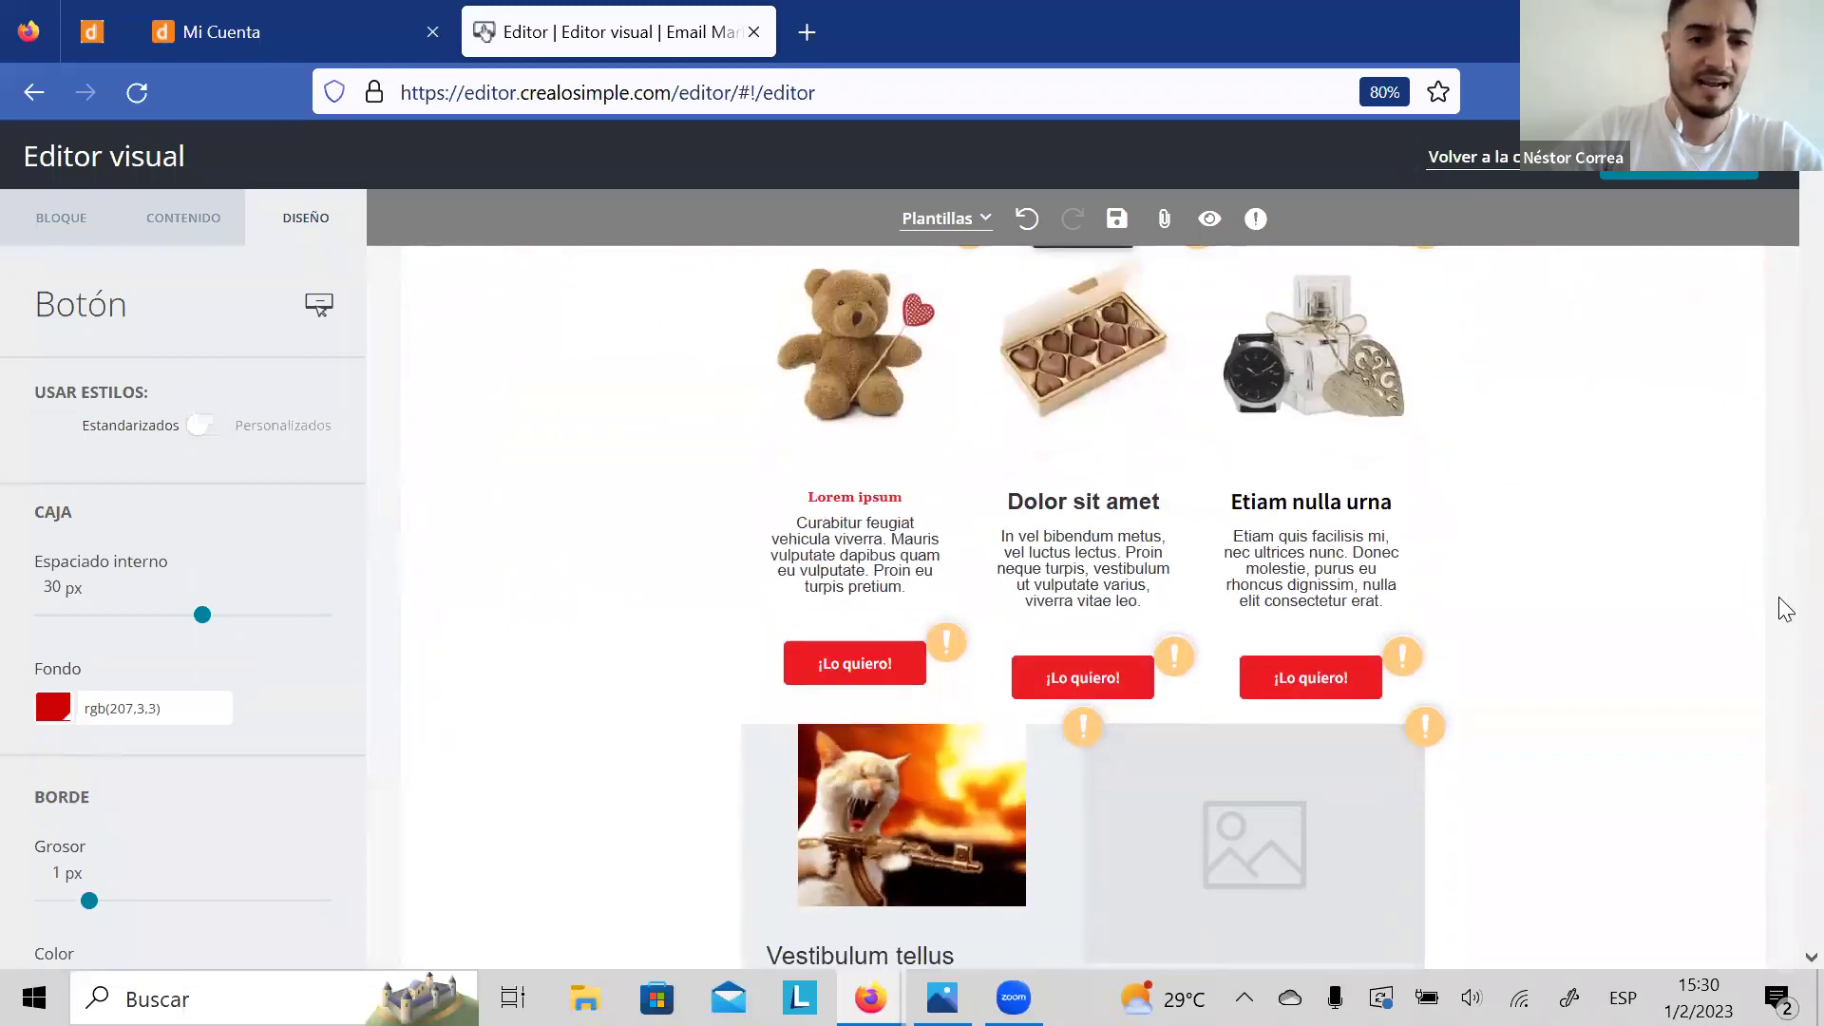
Step: Replace the chocolate box image with the ck1.jpg picture from the gallery
left_click(1100, 356)
left_click(898, 510)
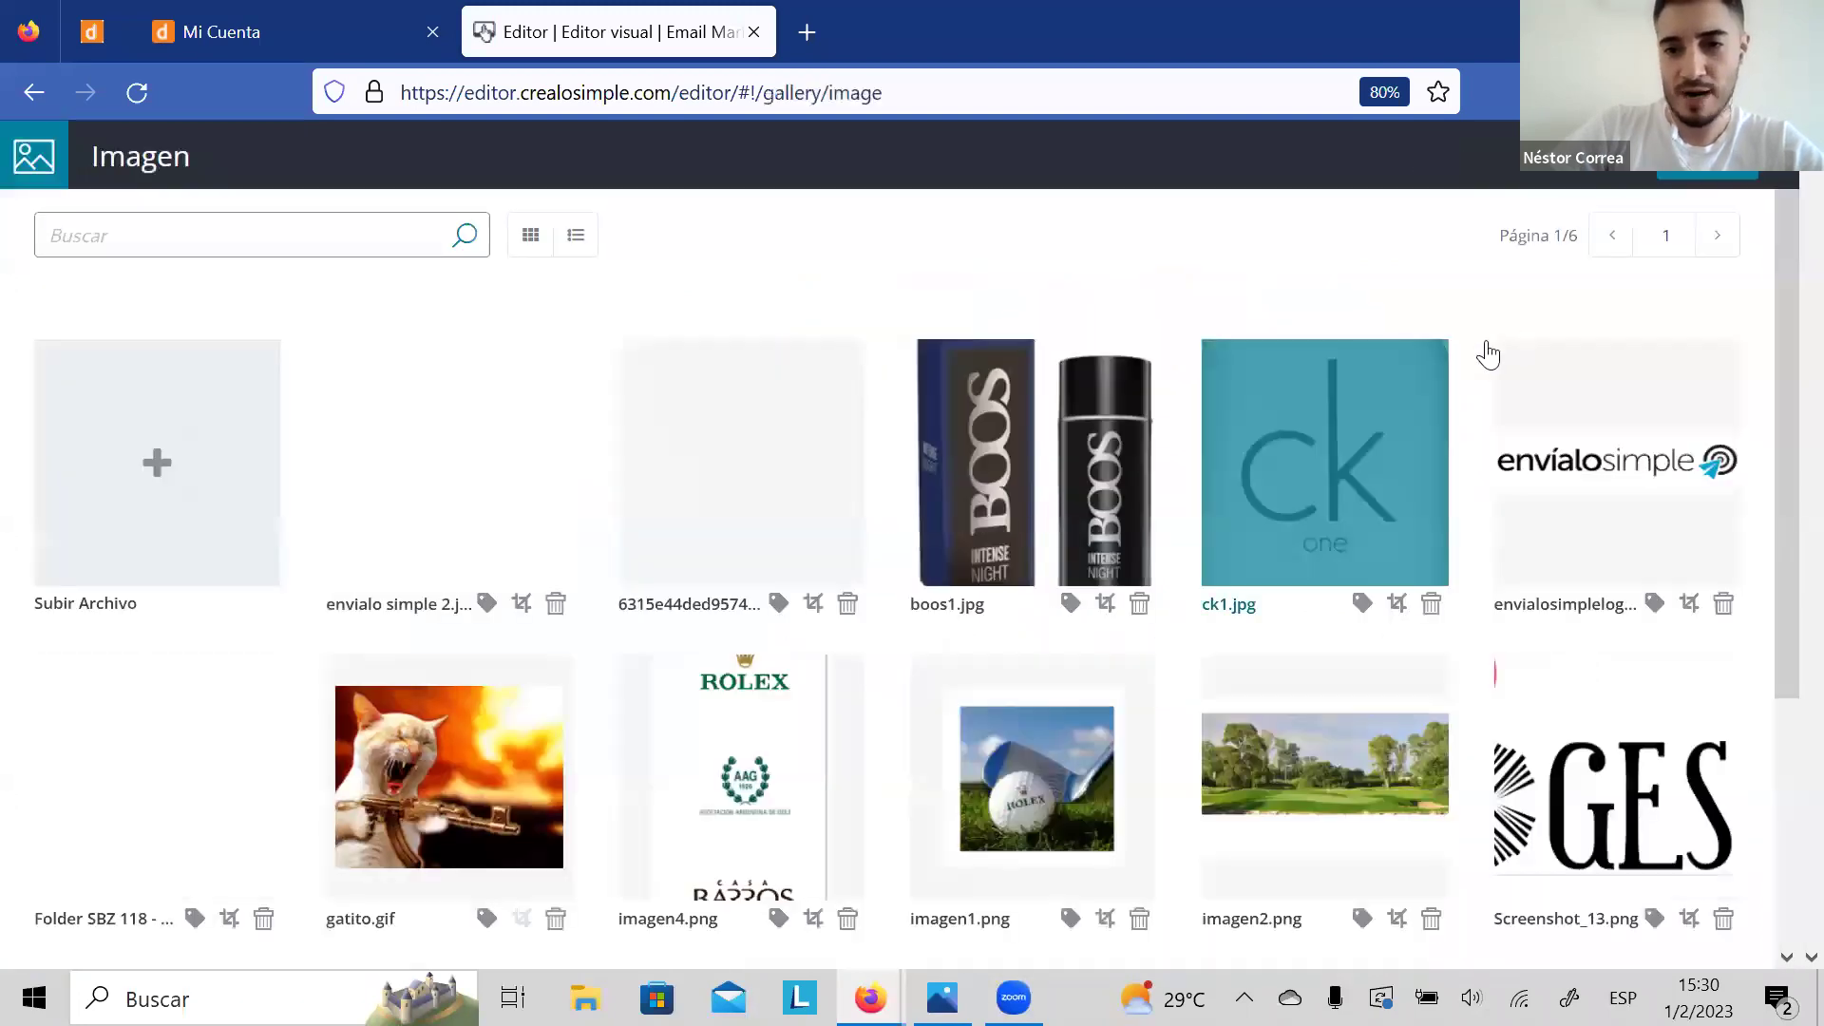
left_click(1315, 529)
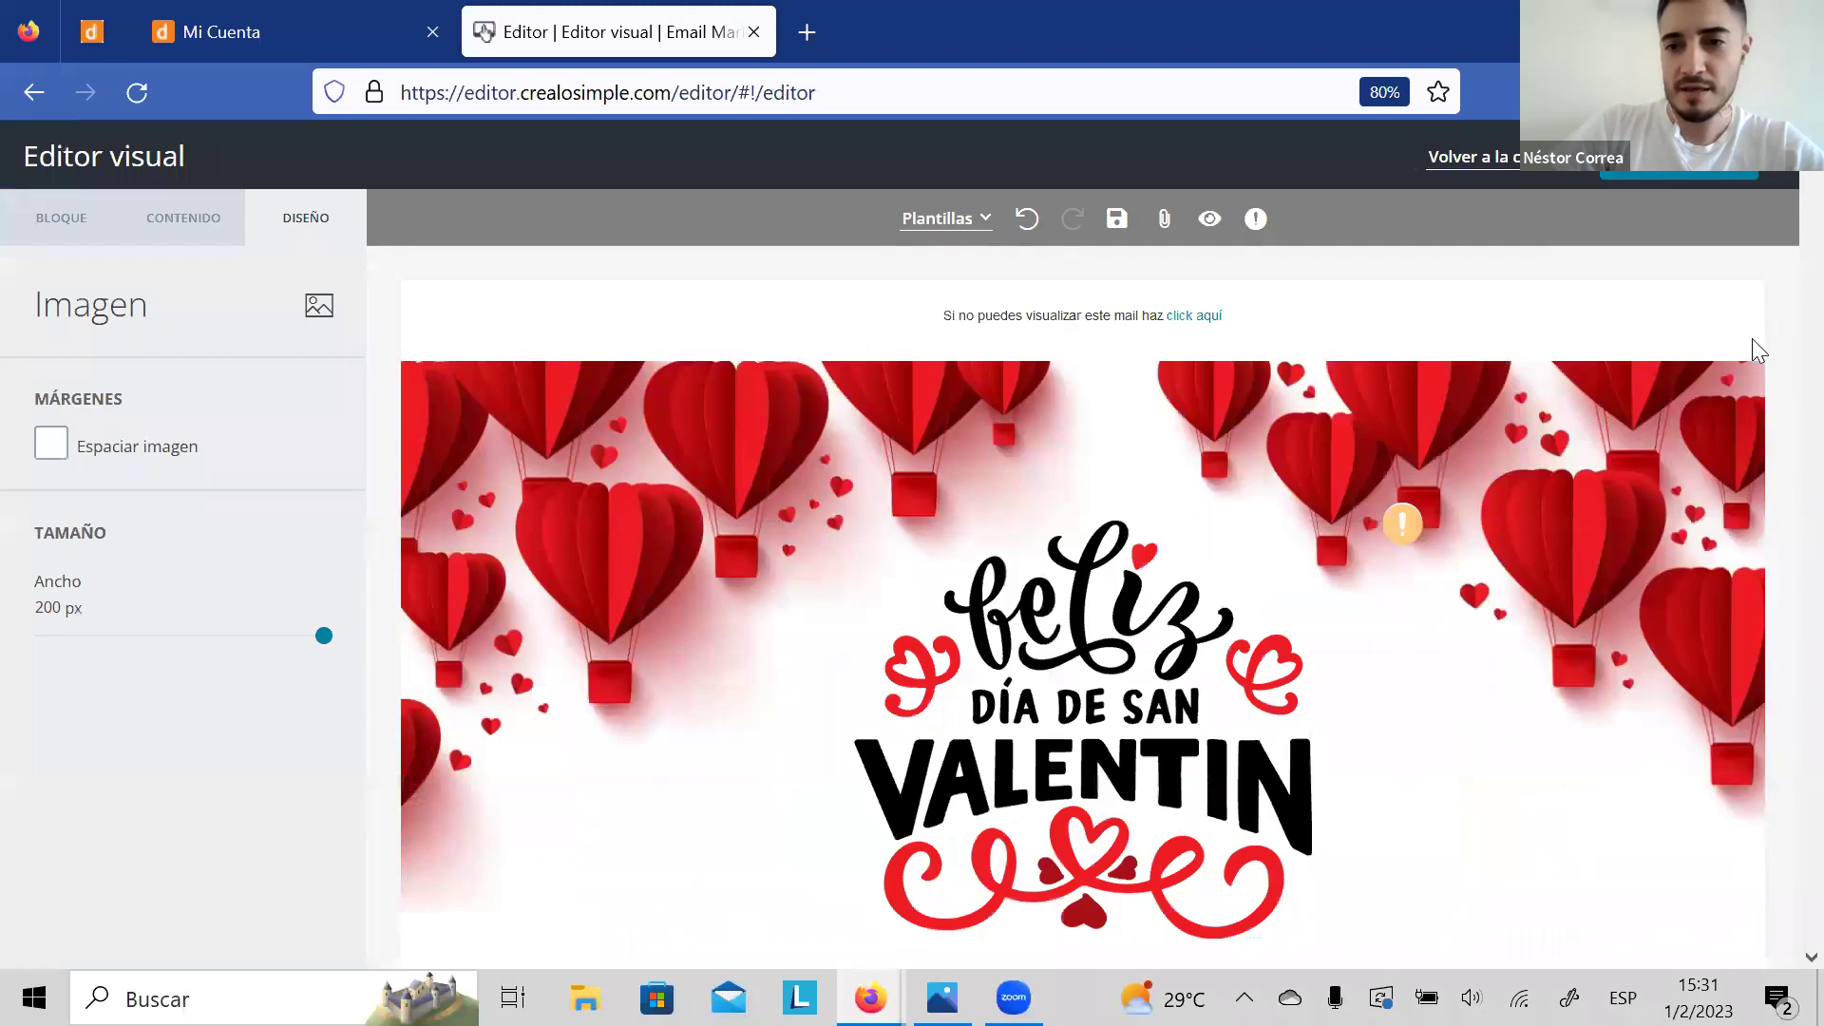
left_click(1752, 351)
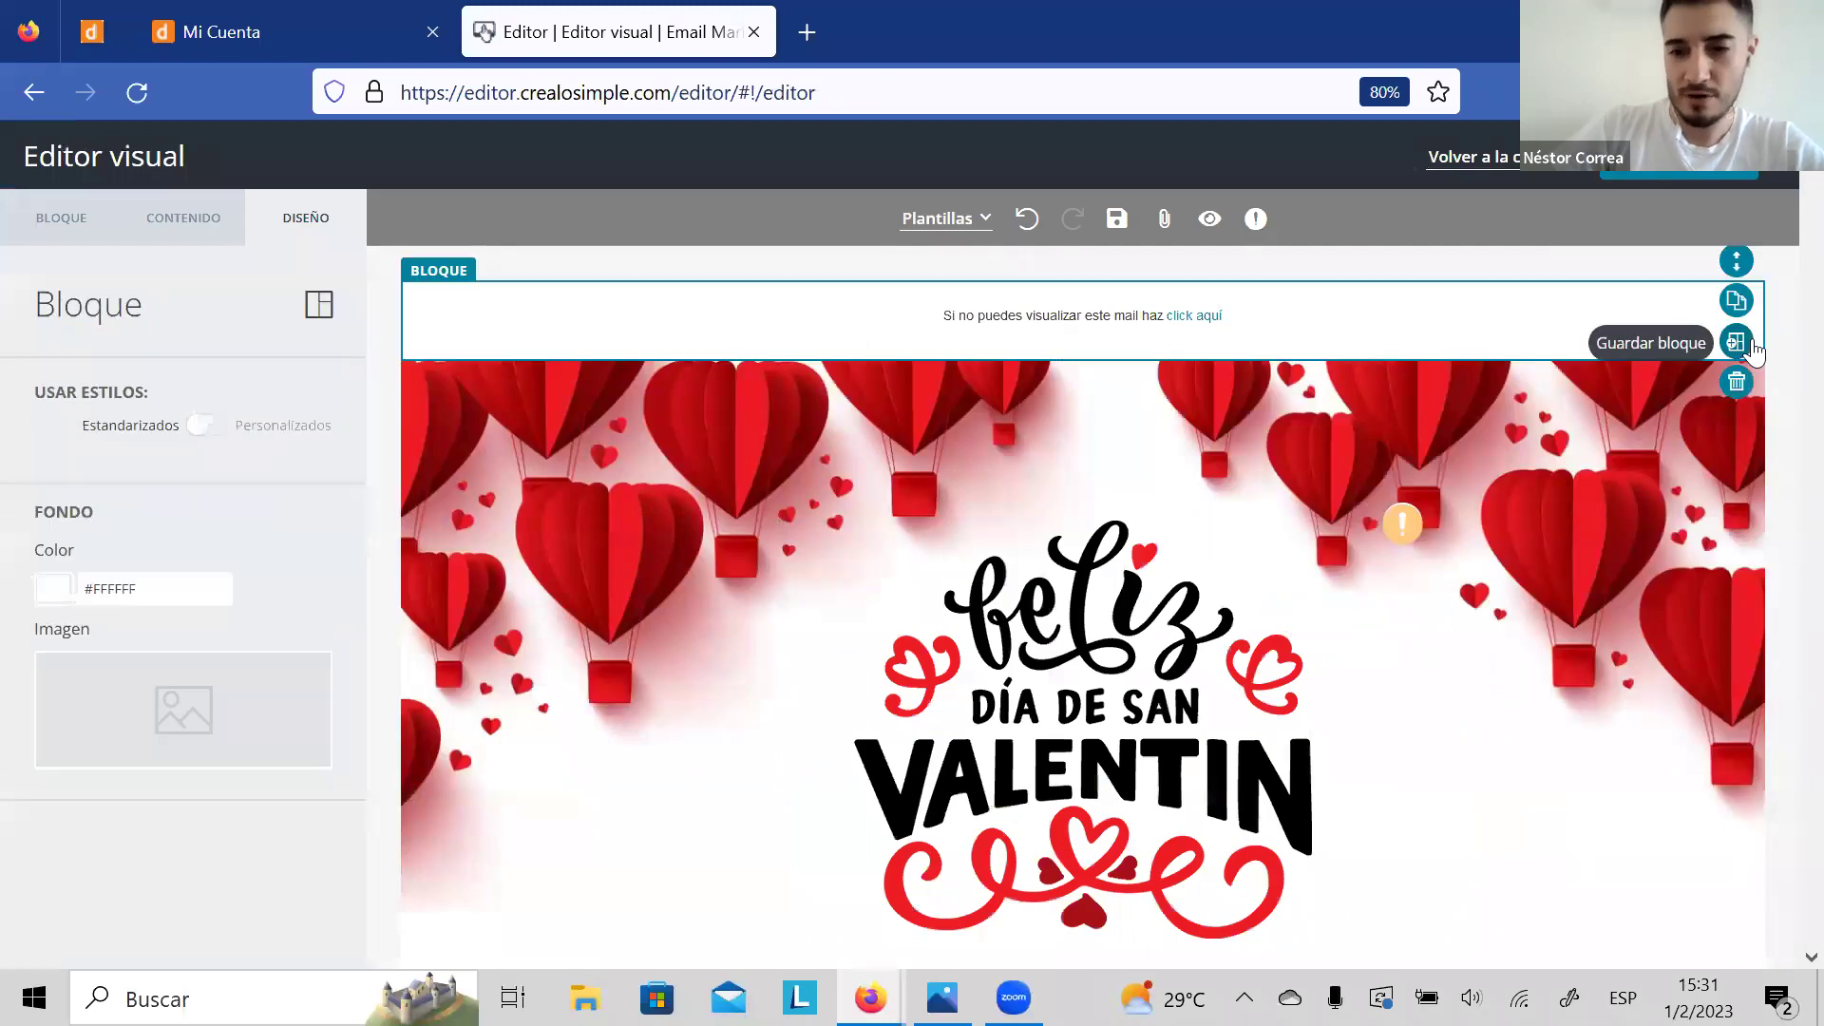
scroll(1753, 352, "down", 1)
left_click_drag(1784, 387, 1779, 652)
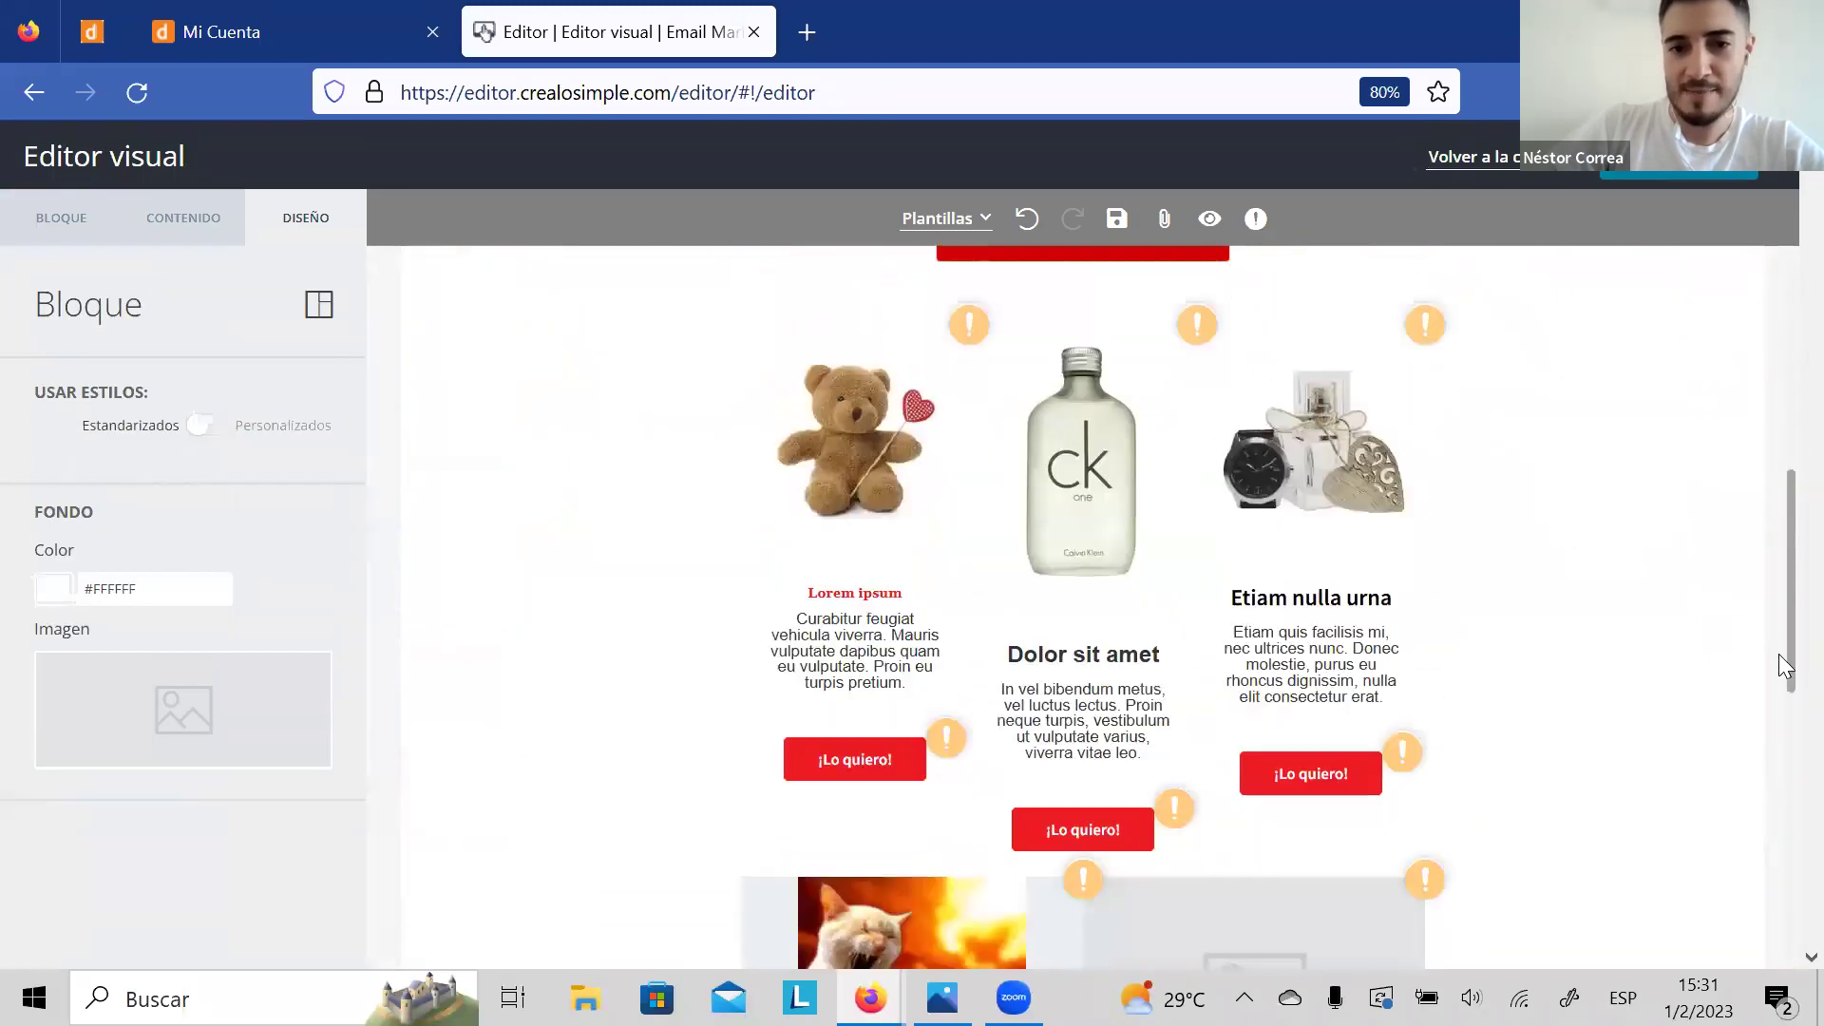
Step: Replace the teddy bear product picture with boos1.jpg from the gallery
left_click(851, 456)
left_click(650, 595)
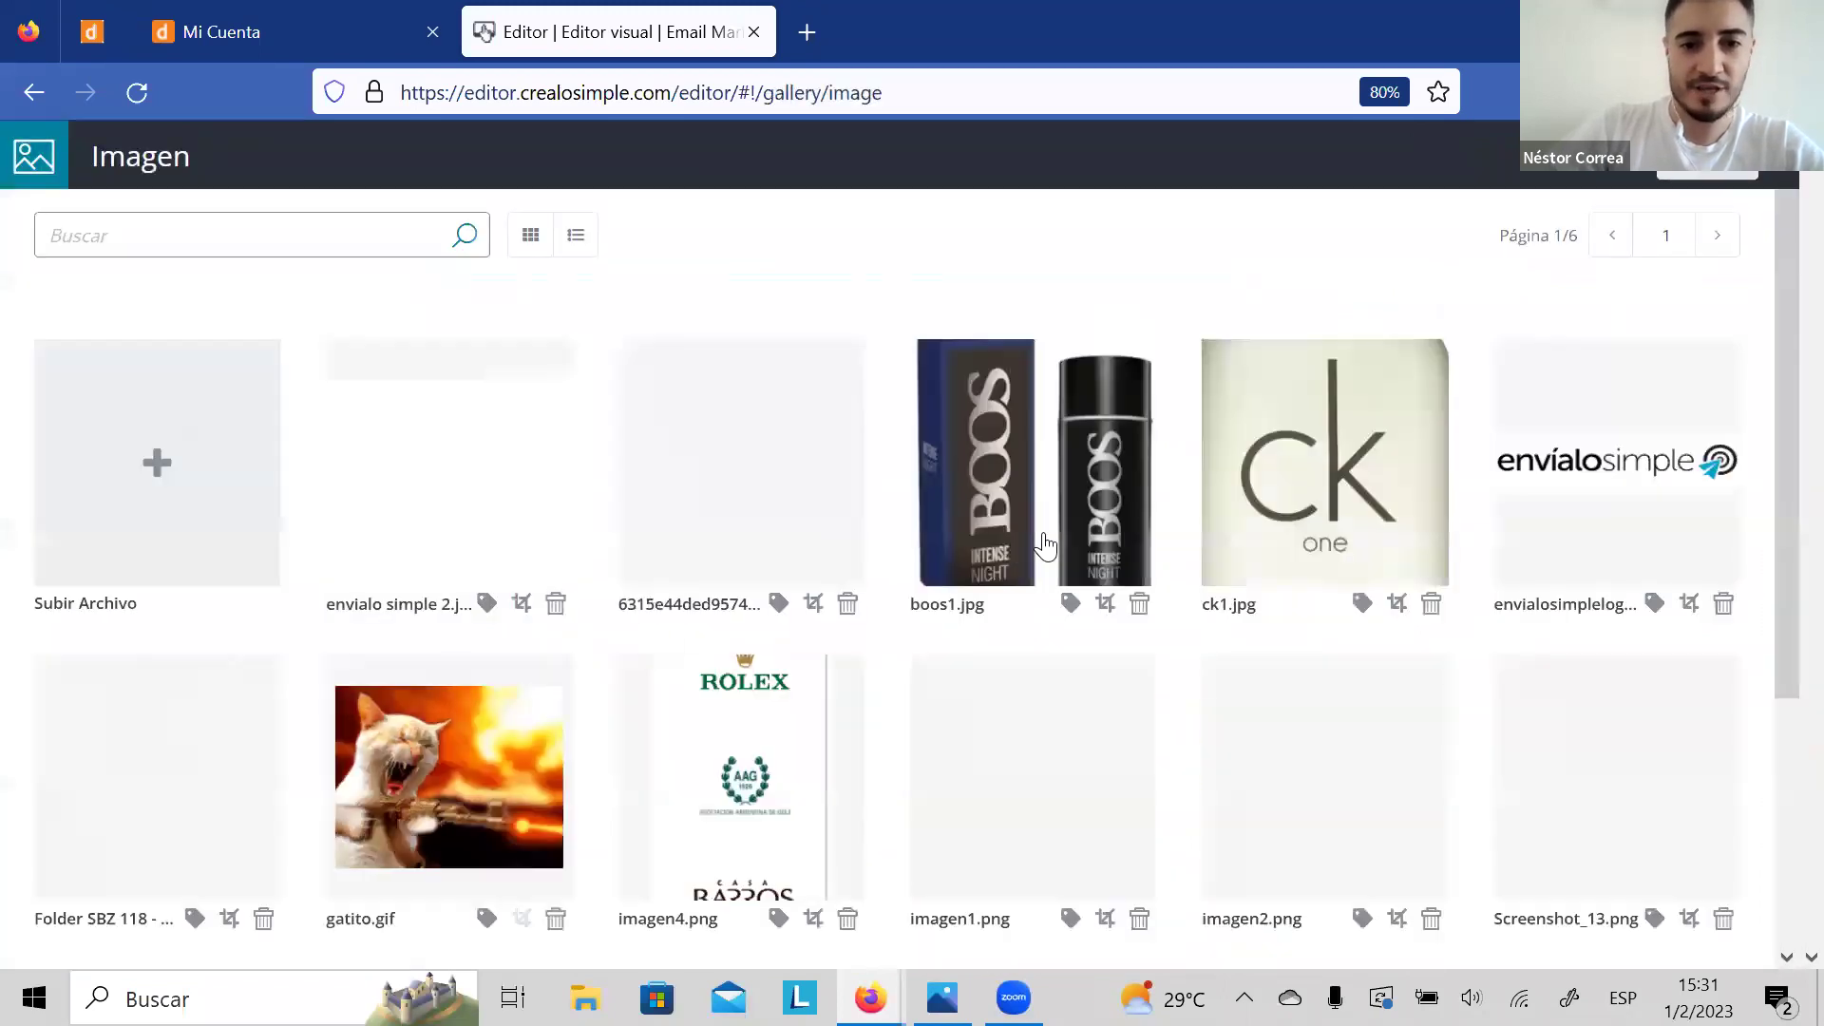
left_click(1047, 534)
left_click(1713, 184)
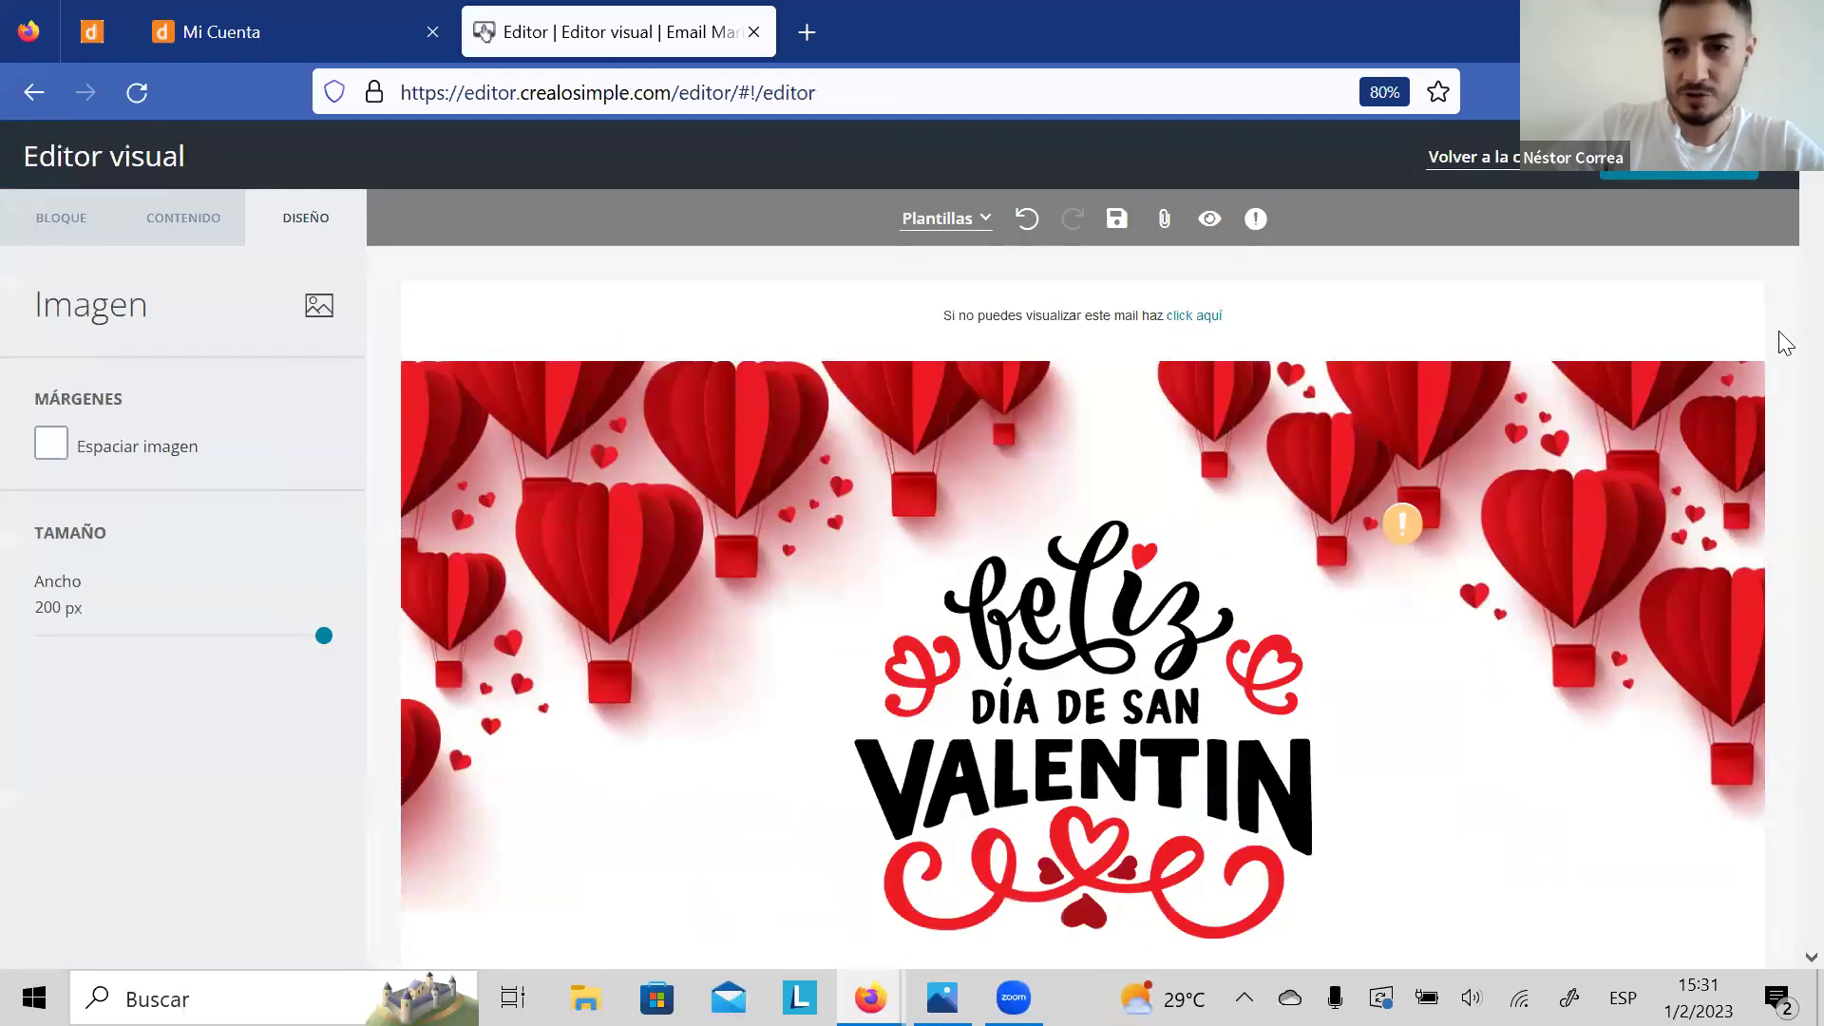
scroll(1784, 344, "down", 5)
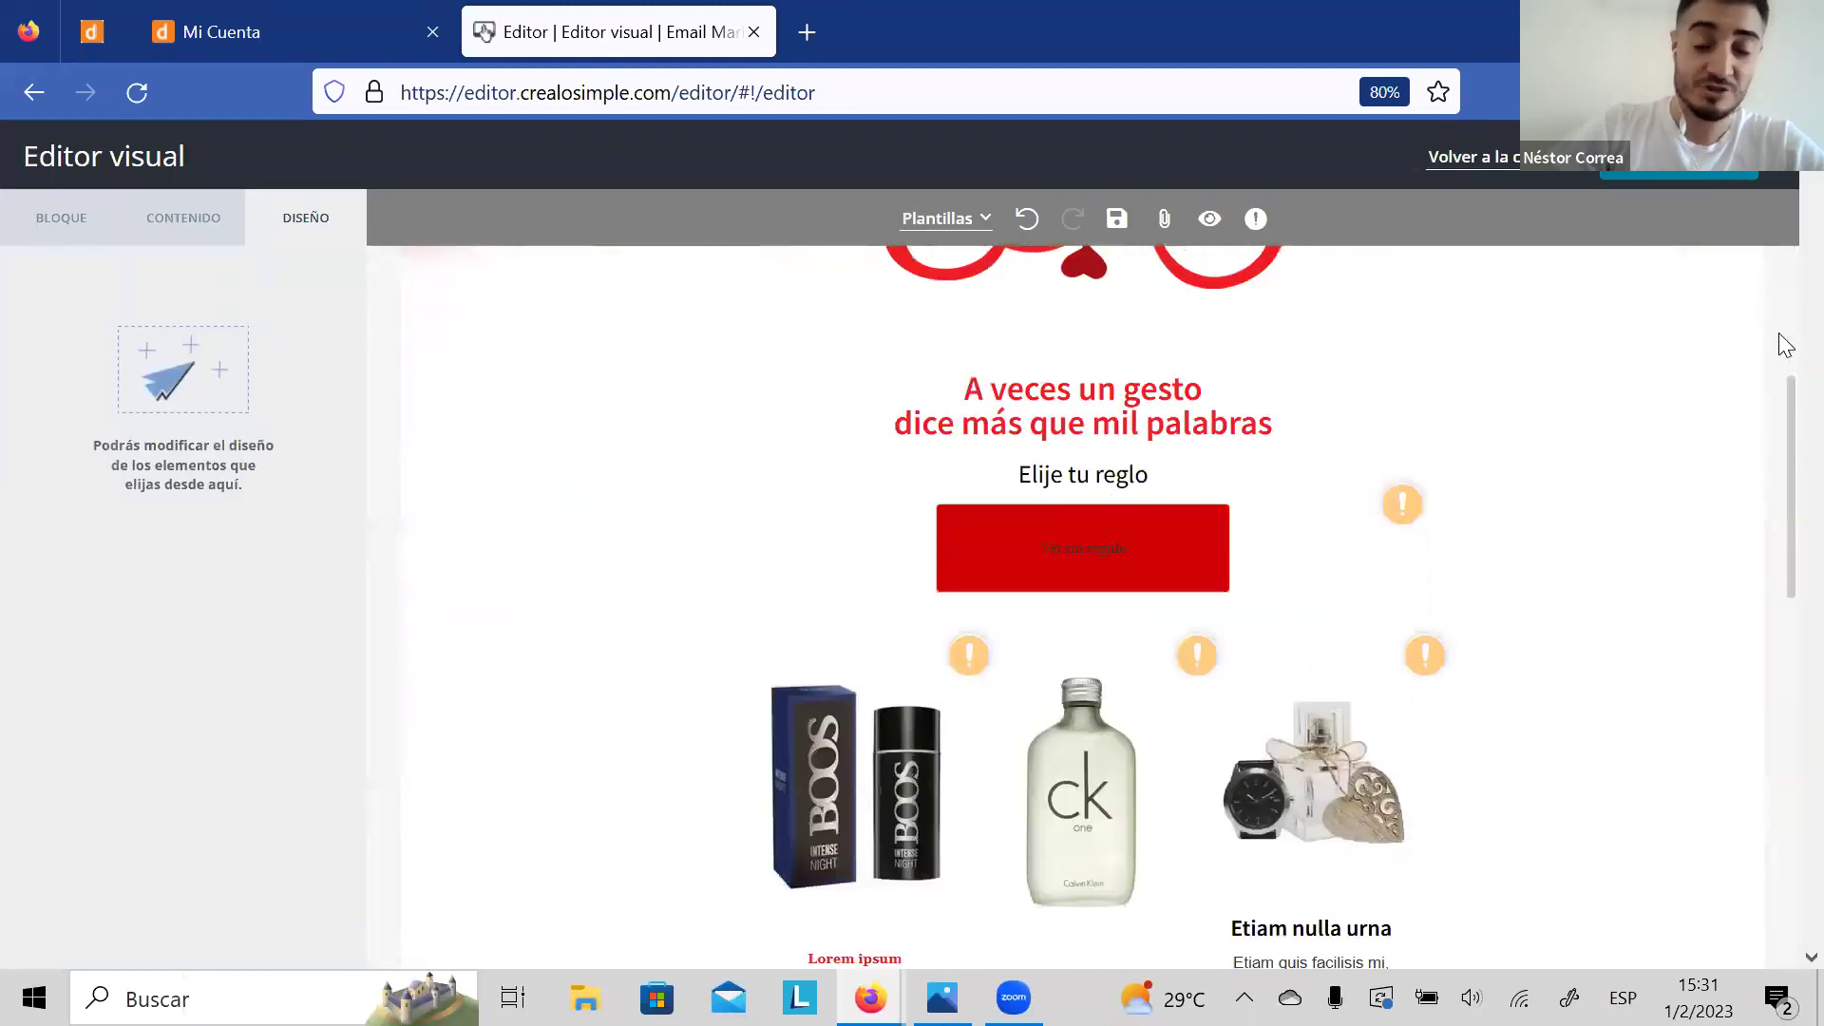
scroll(1784, 344, "down", 3)
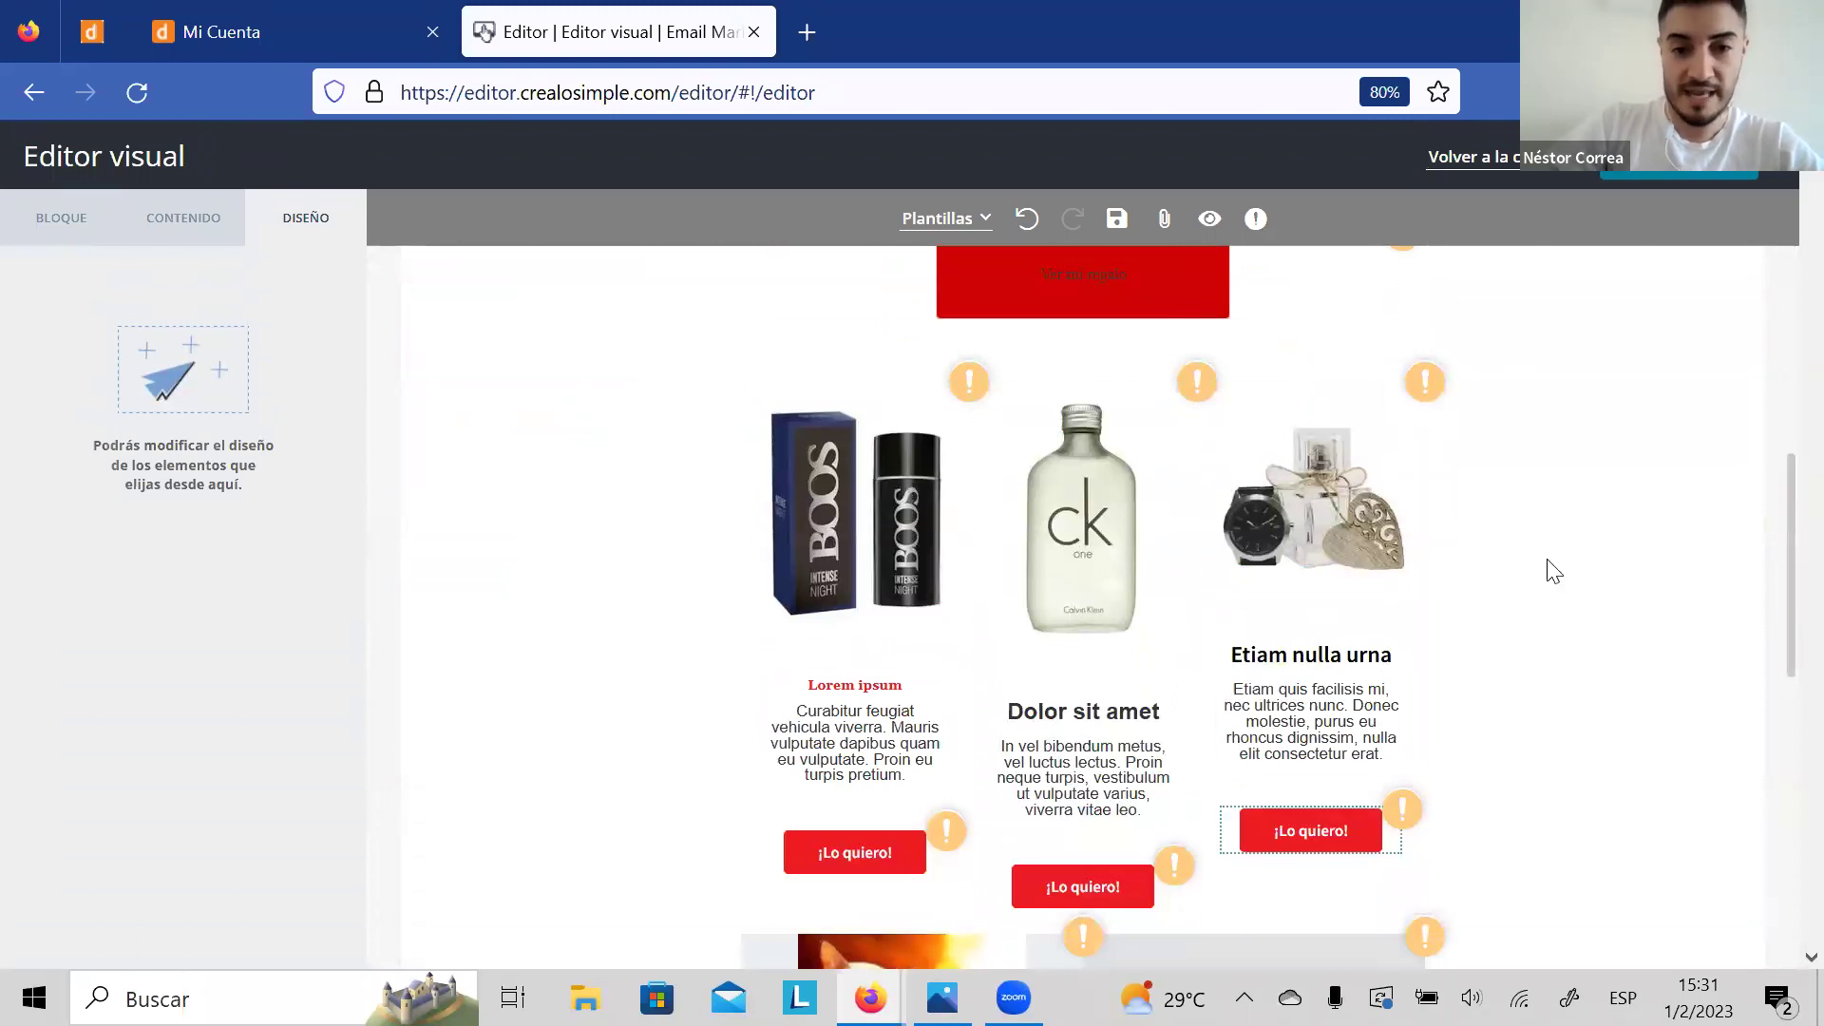
scroll(1784, 572, "down", 10)
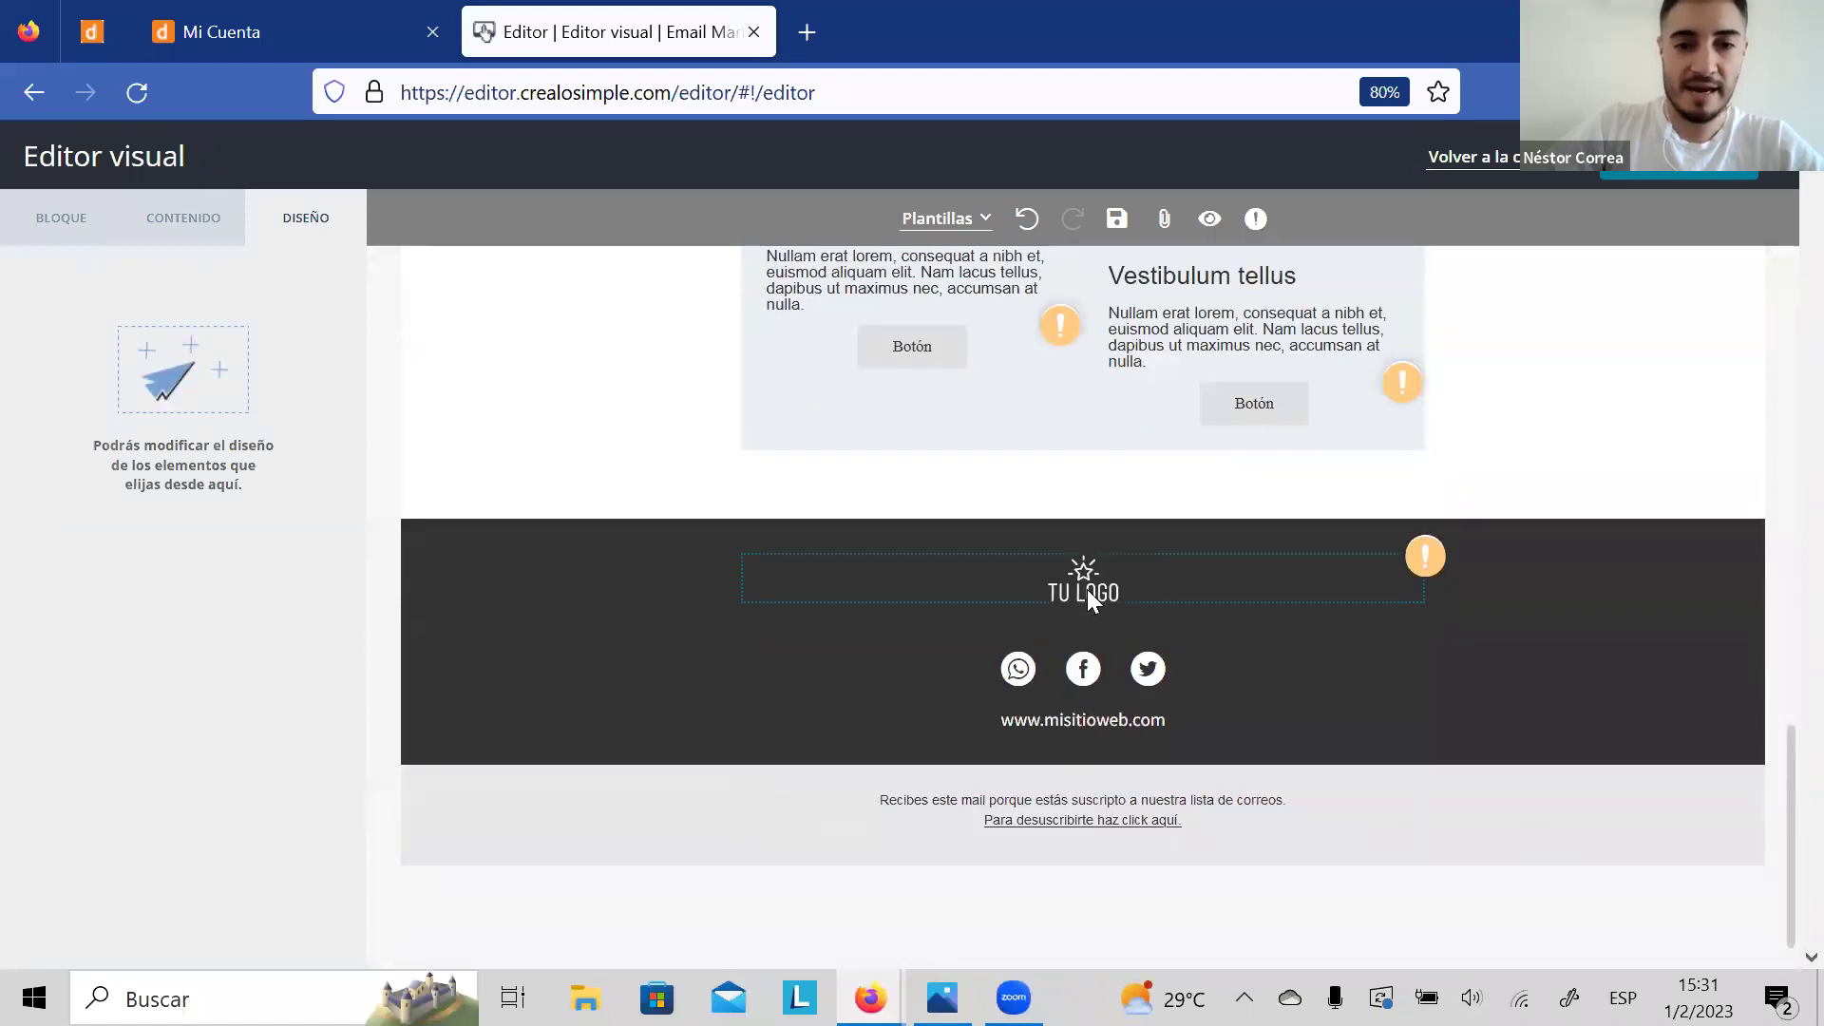
Step: Swap the footer's TU LOGO placeholder for the envialosimple logo
left_click(1086, 591)
left_click(883, 659)
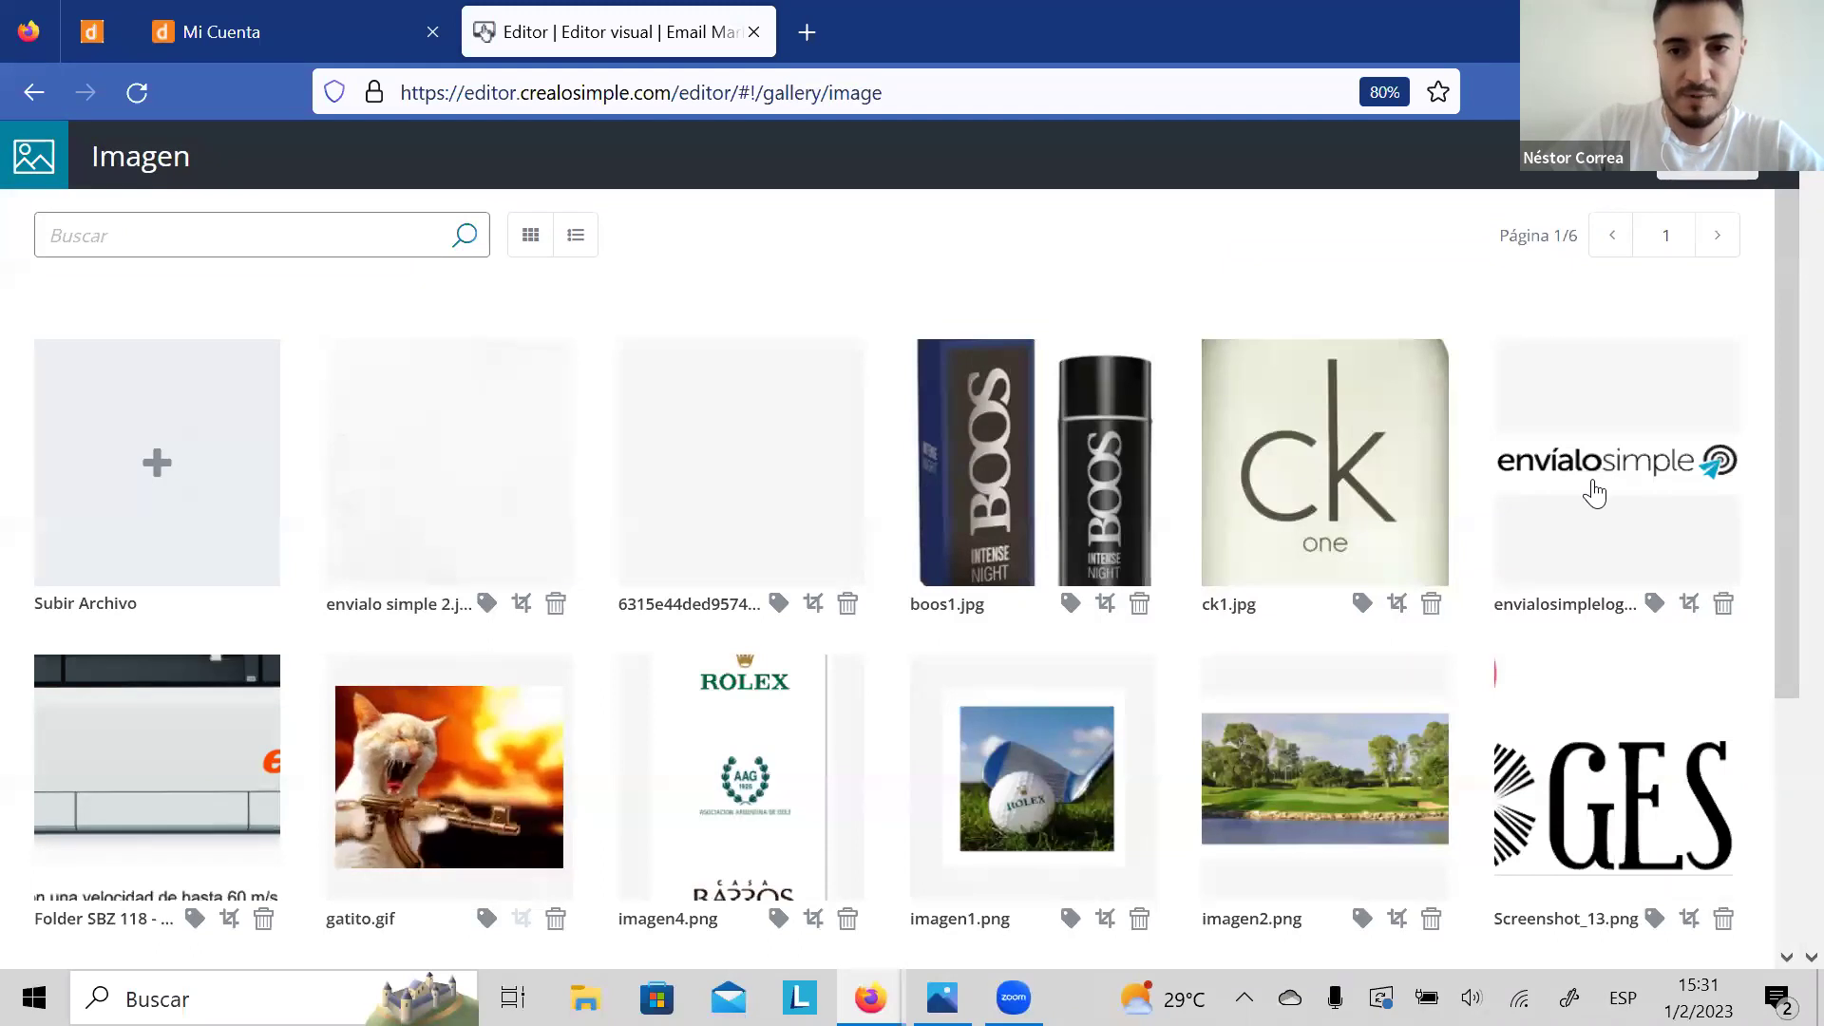
left_click(1657, 403)
left_click(1724, 183)
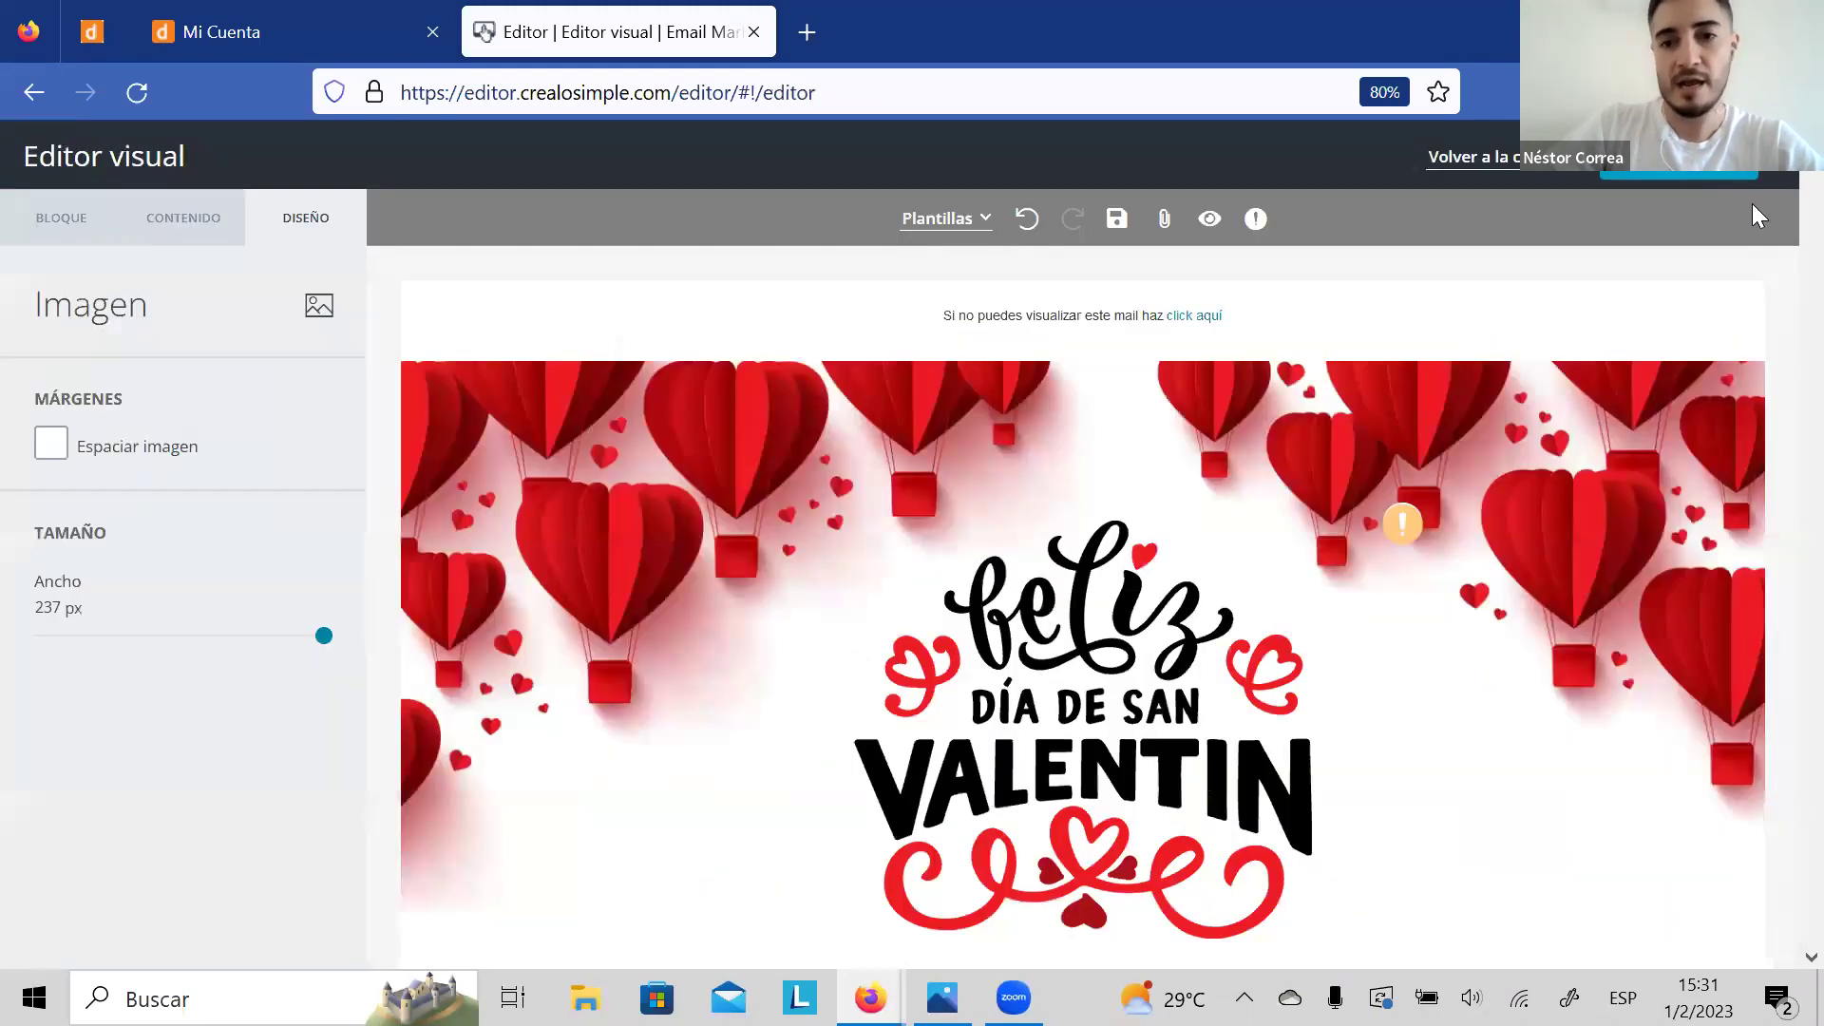
left_click(1778, 346)
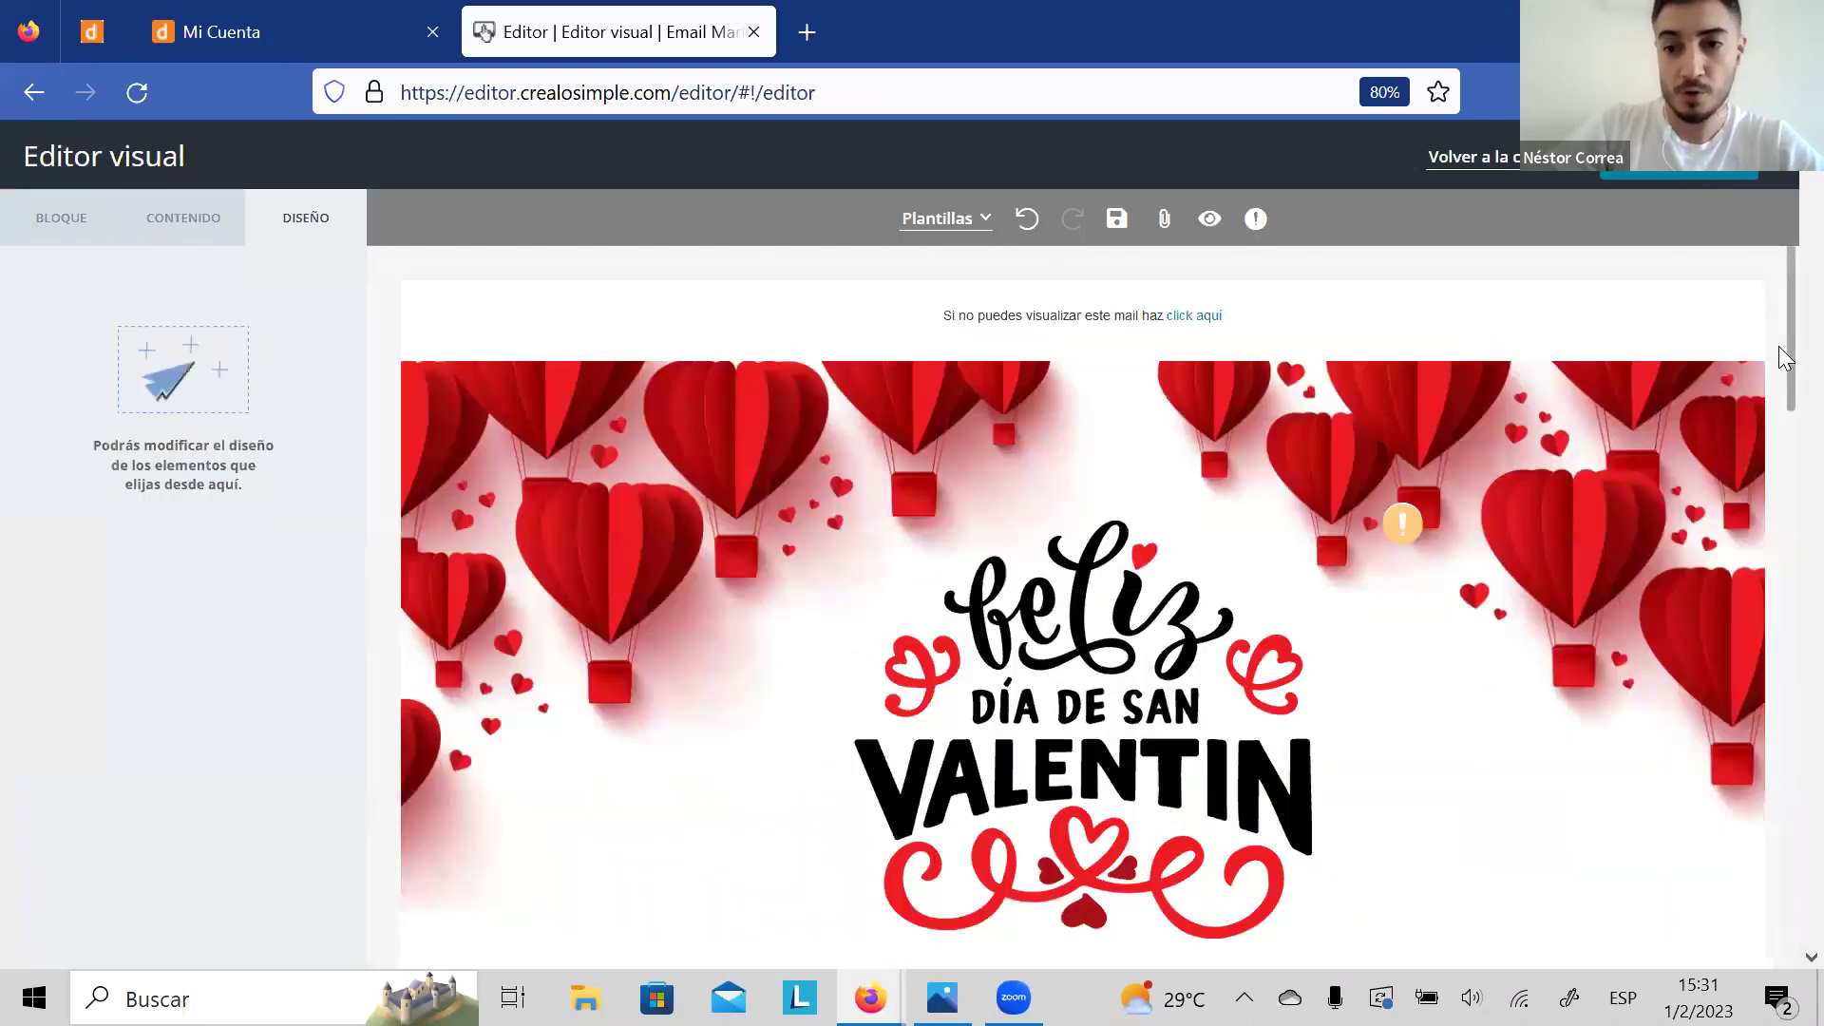
scroll(1781, 352, "down", 3)
scroll(1780, 349, "down", 20)
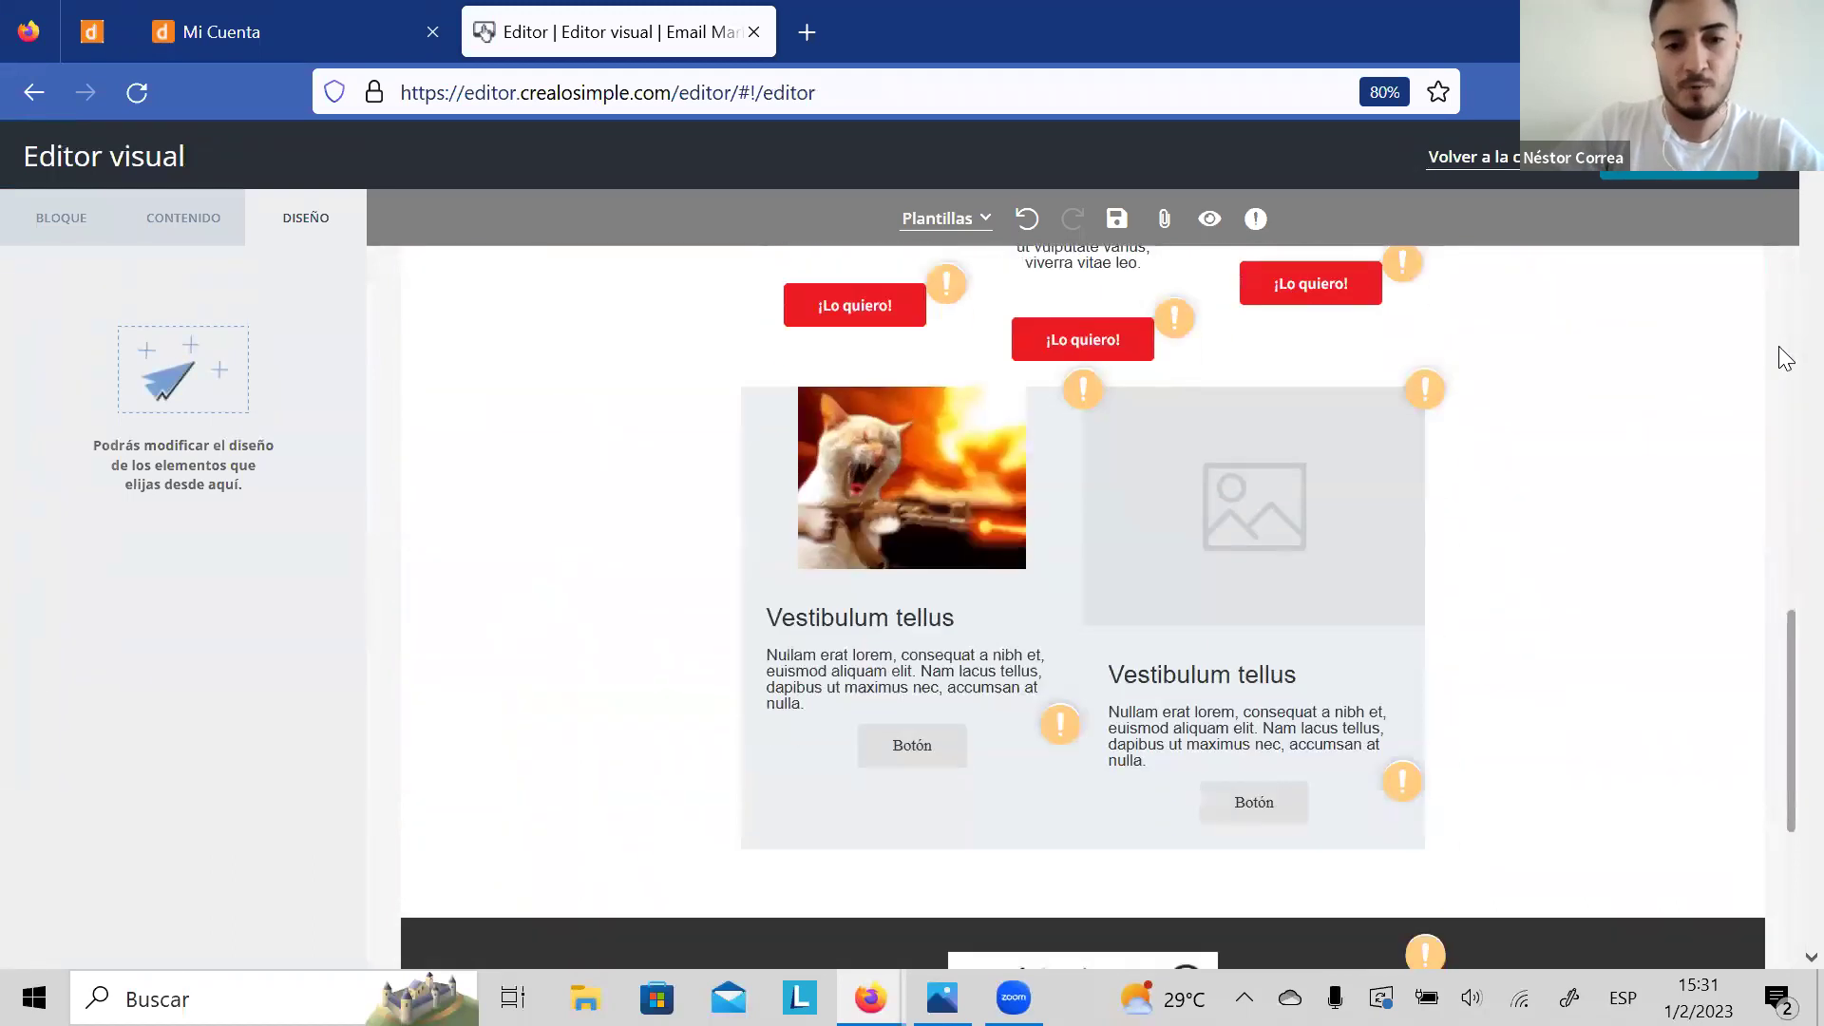
Step: Review the whole Valentine email, return to the top and save the design
scroll(1780, 349, "down", 5)
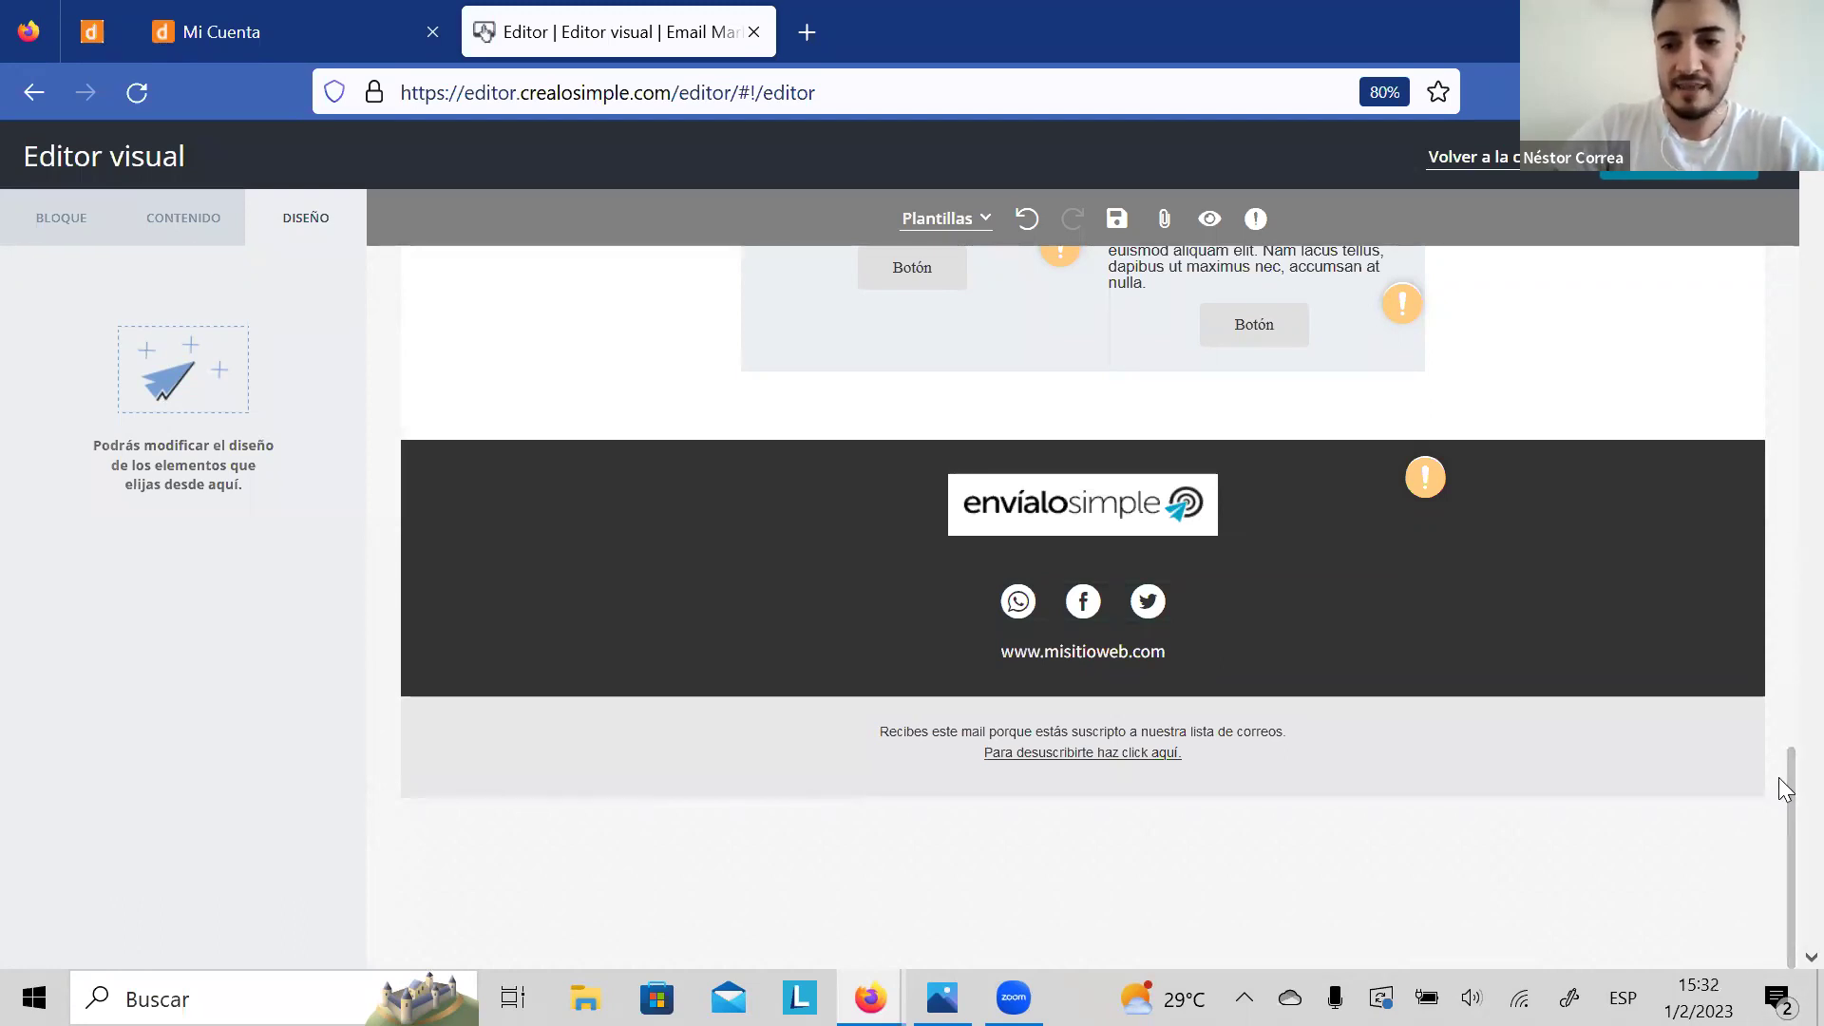
scroll(1784, 665, "up", 2)
scroll(1784, 656, "up", 3)
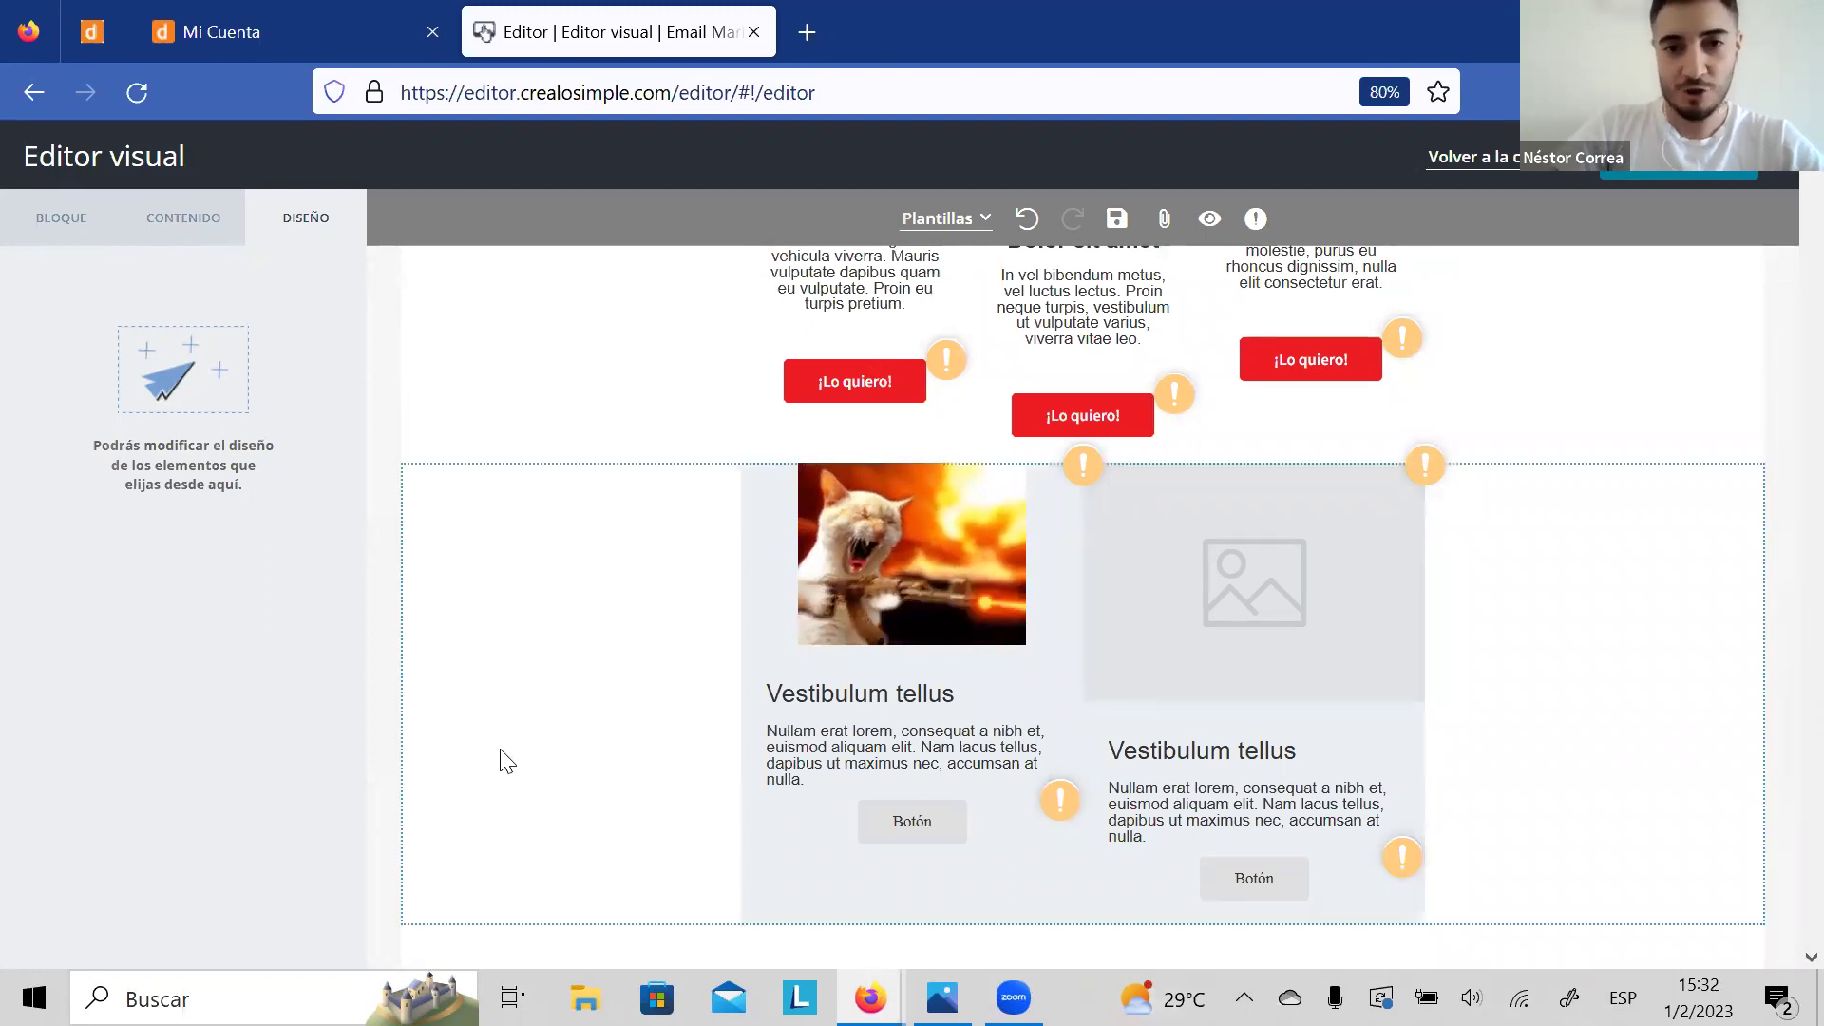
left_click_drag(1779, 665, 1768, 249)
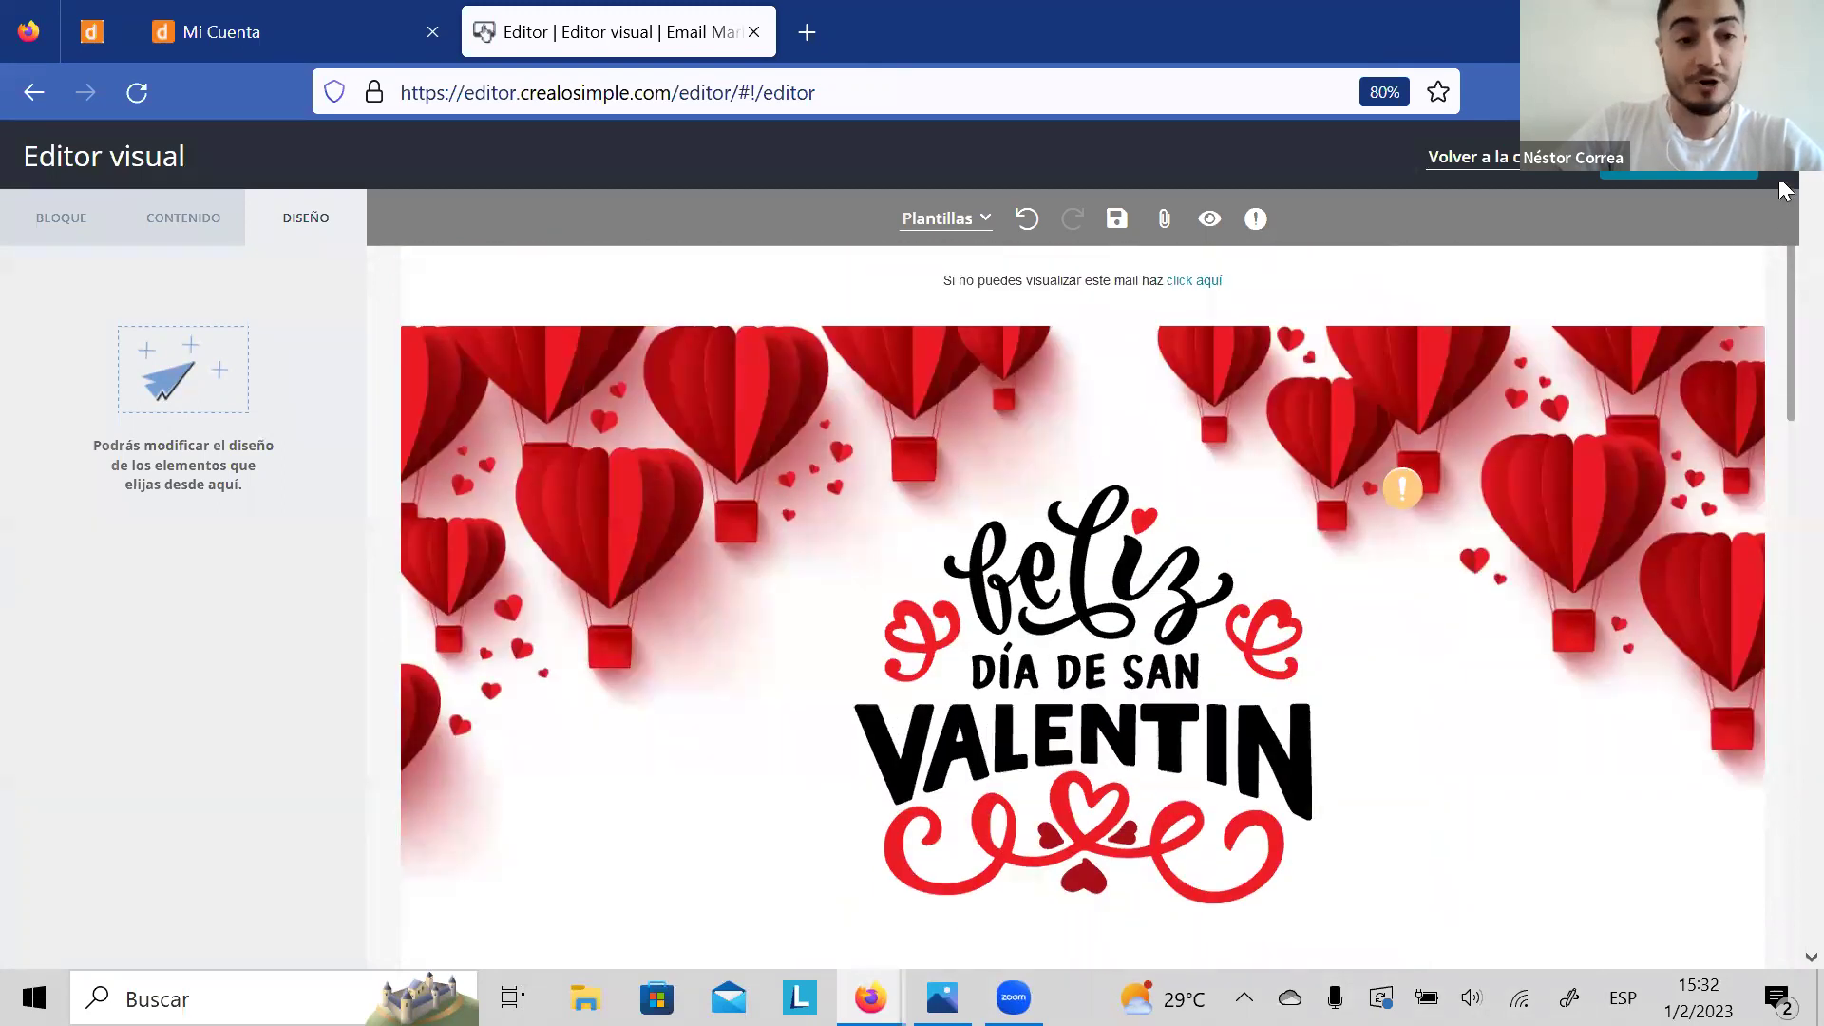
left_click(66, 223)
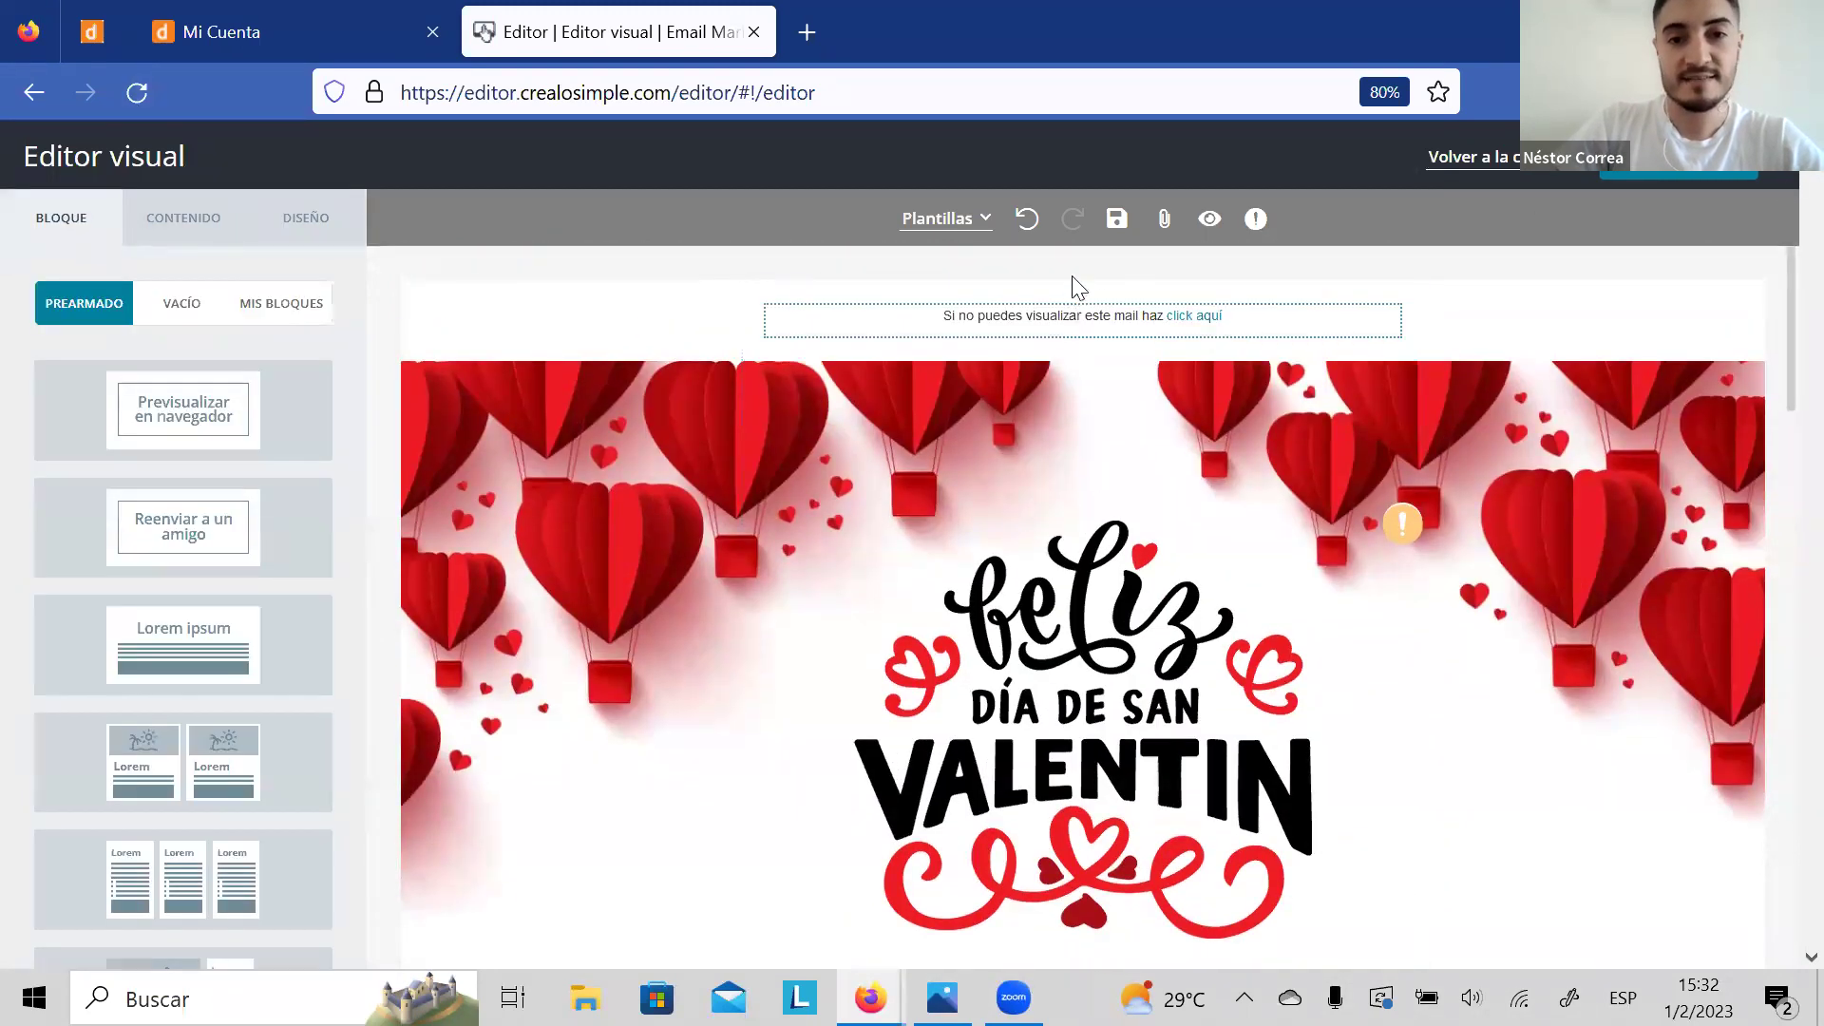
left_click(1119, 220)
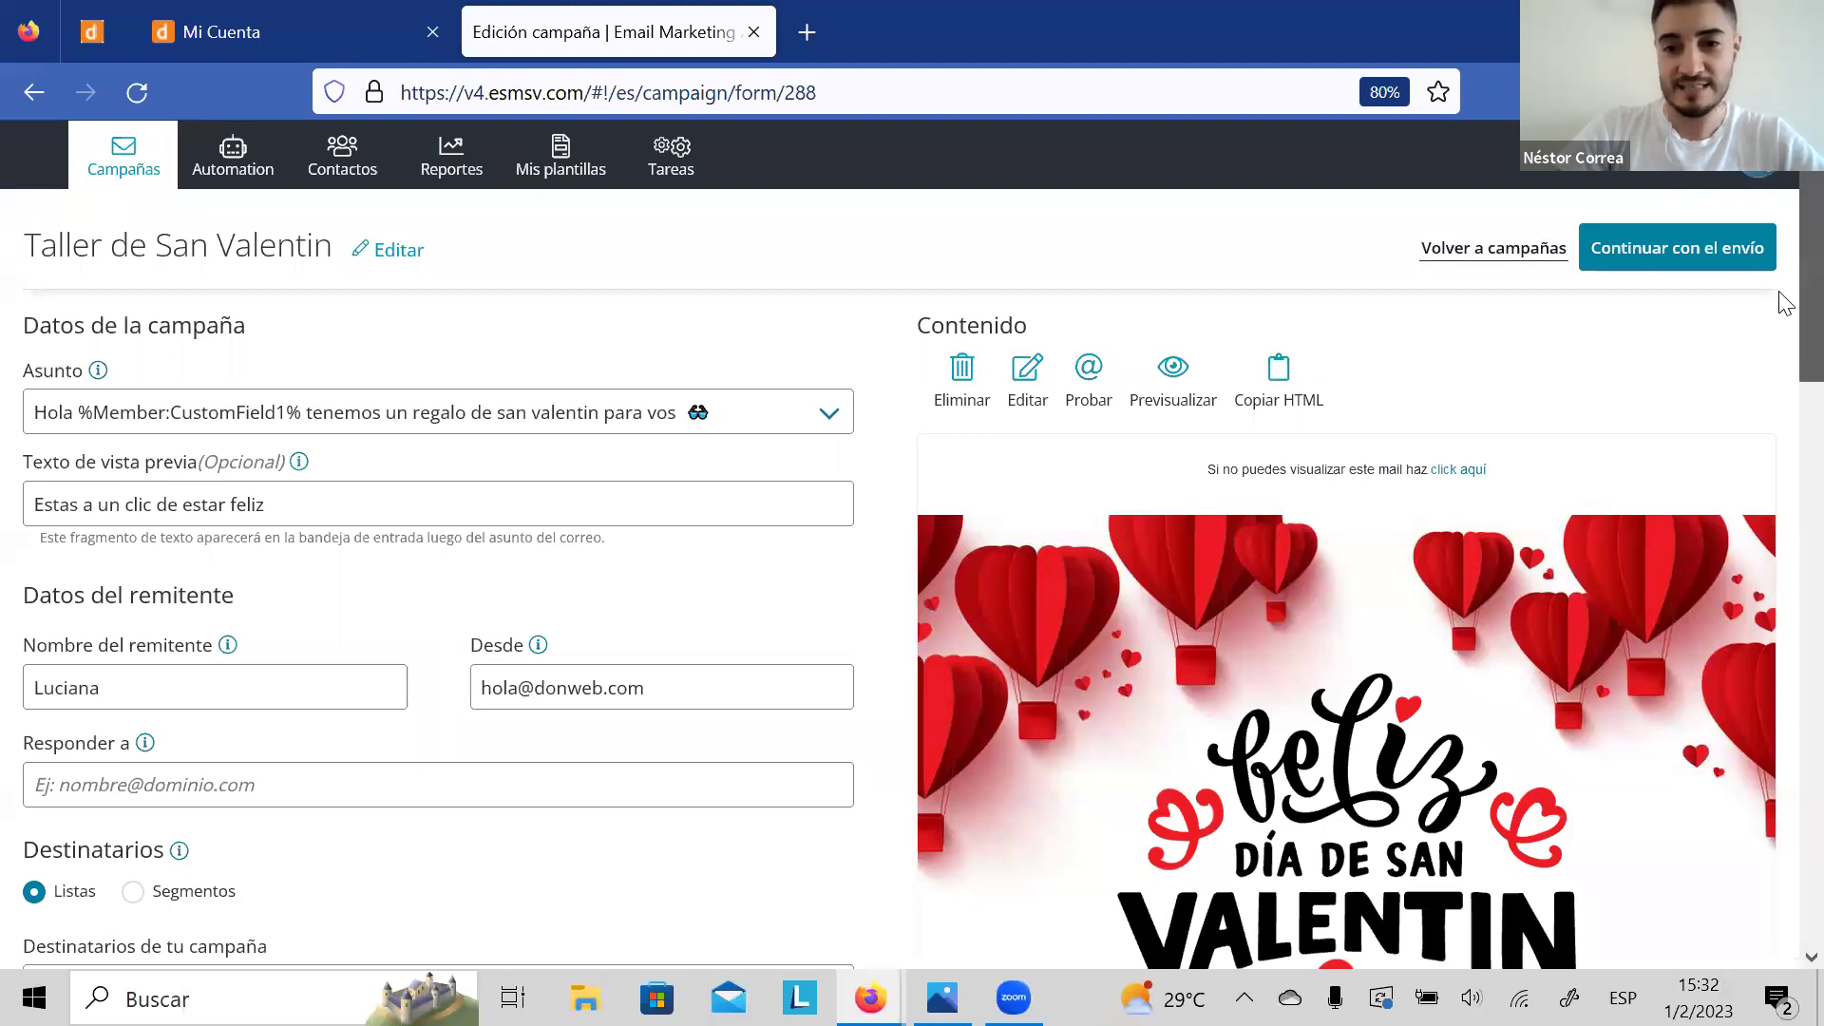
Step: Scroll through the campaign form and Valentine email preview down to the Responder a field
scroll(1786, 294, "down", 5)
scroll(1786, 323, "up", 3)
scroll(1782, 332, "down", 10)
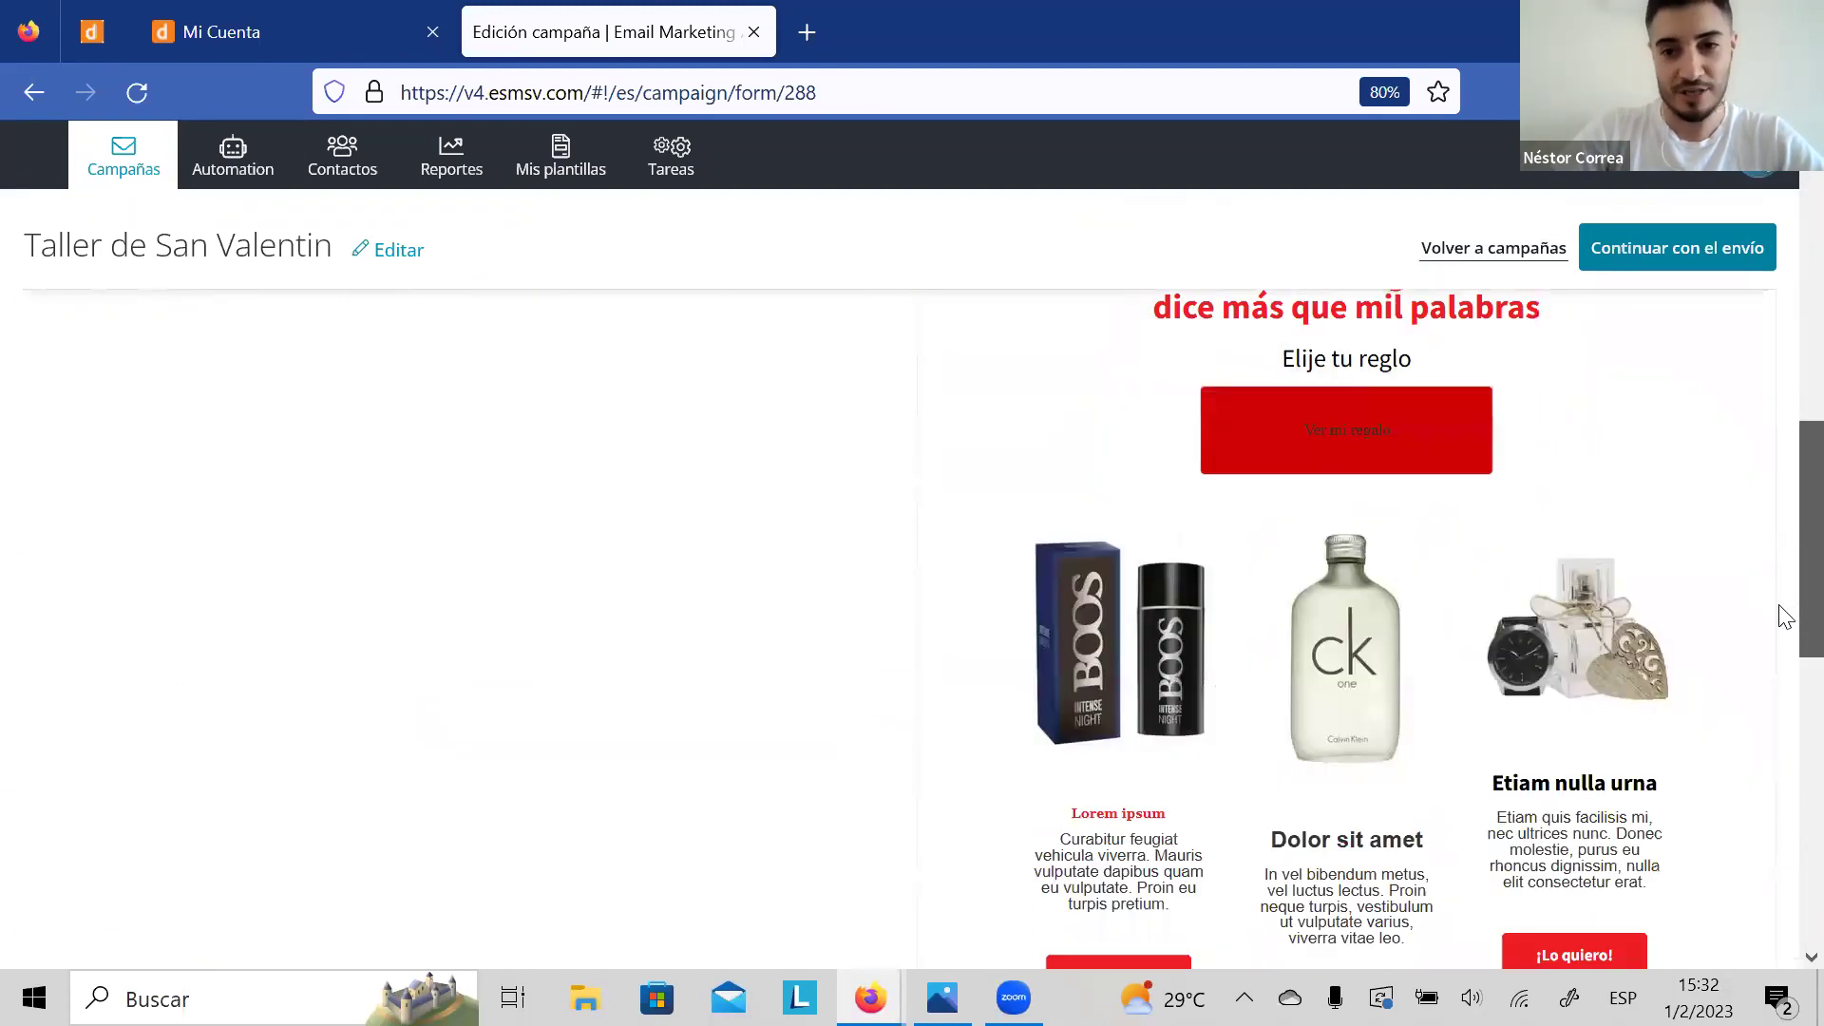
scroll(1779, 835, "up", 8)
scroll(1784, 313, "up", 4)
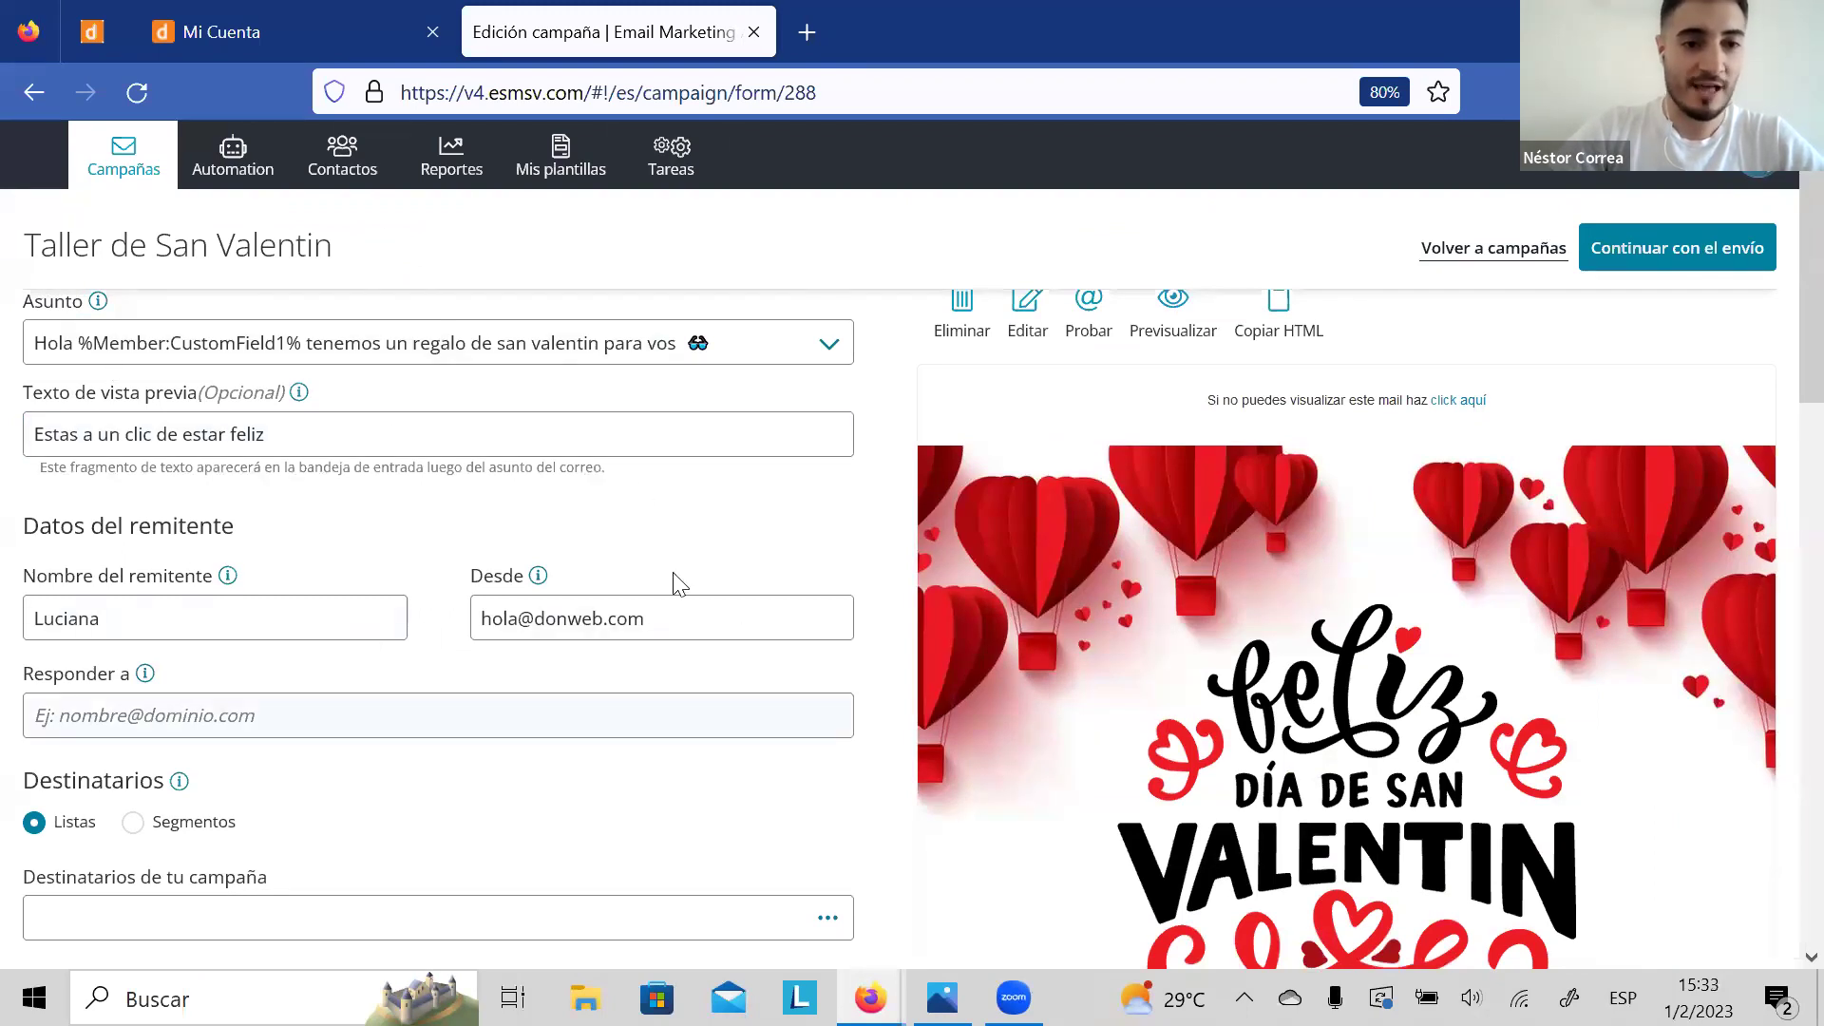
left_click_drag(1786, 346, 1786, 439)
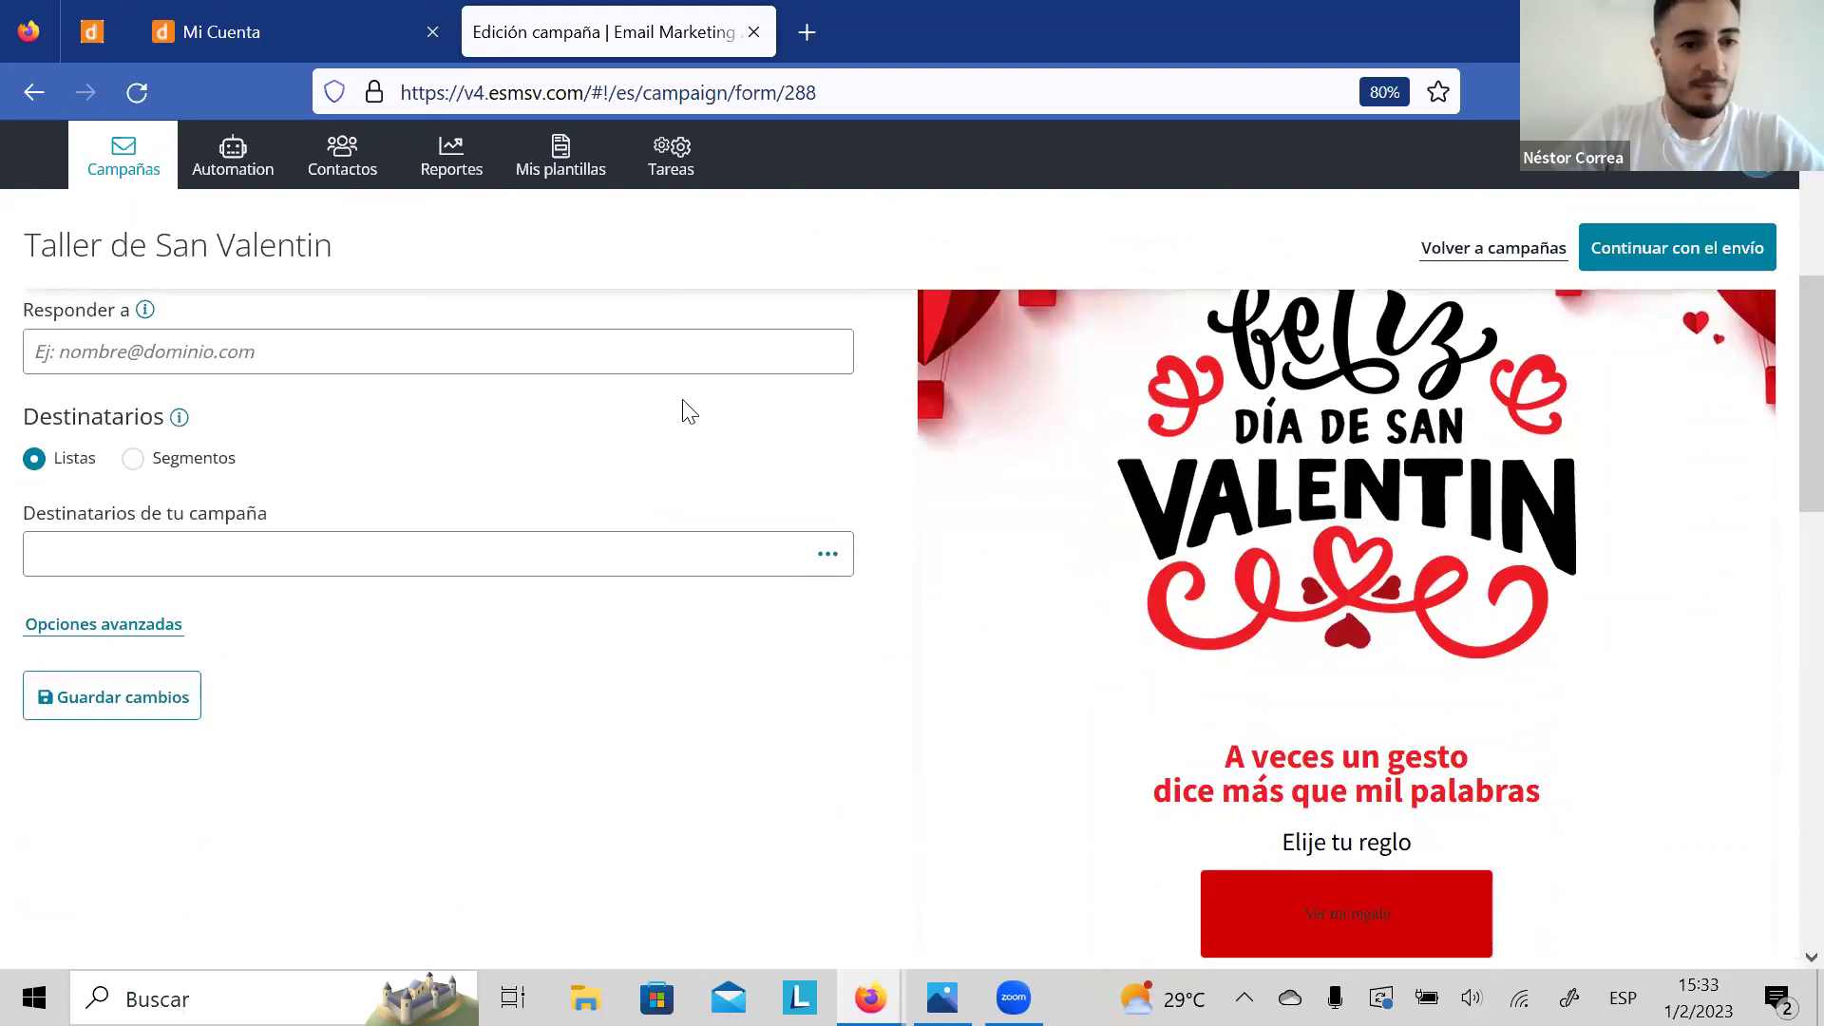
Step: Set a saved reply-to address, choose the prueba list (2 contacts) as recipients, and save
left_click(375, 359)
left_click(209, 410)
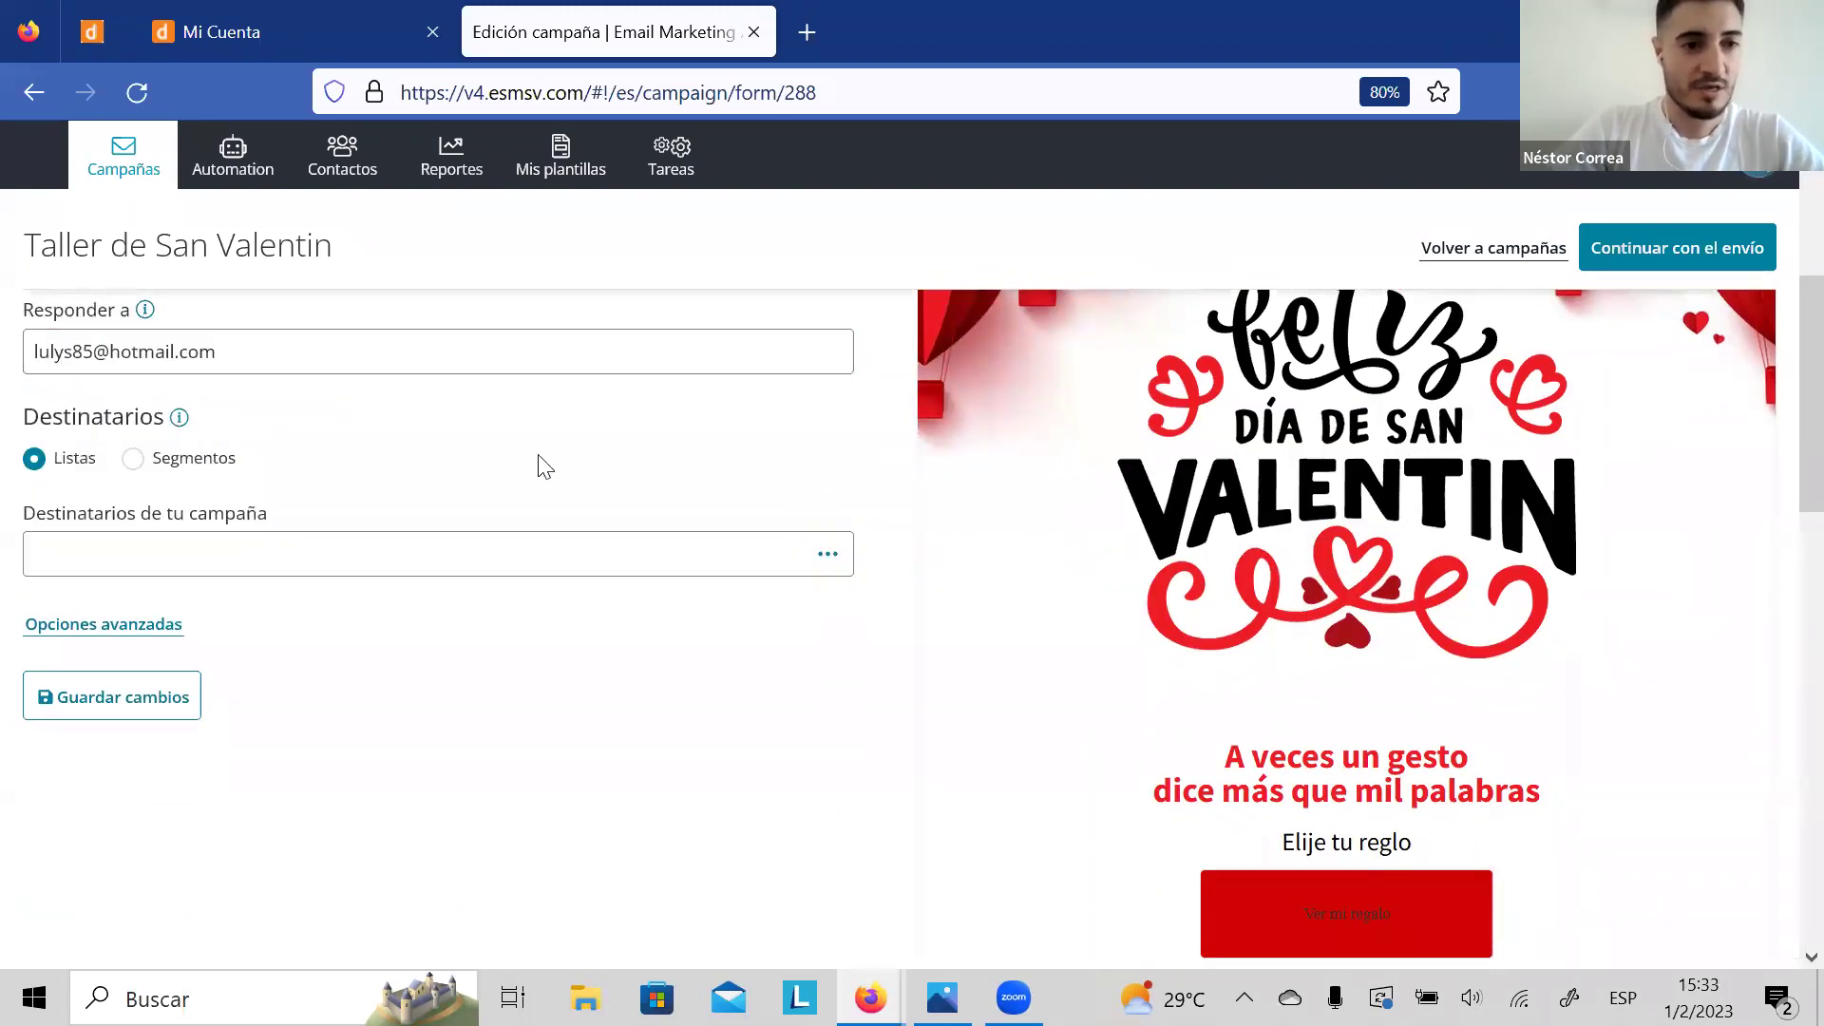
left_click(237, 555)
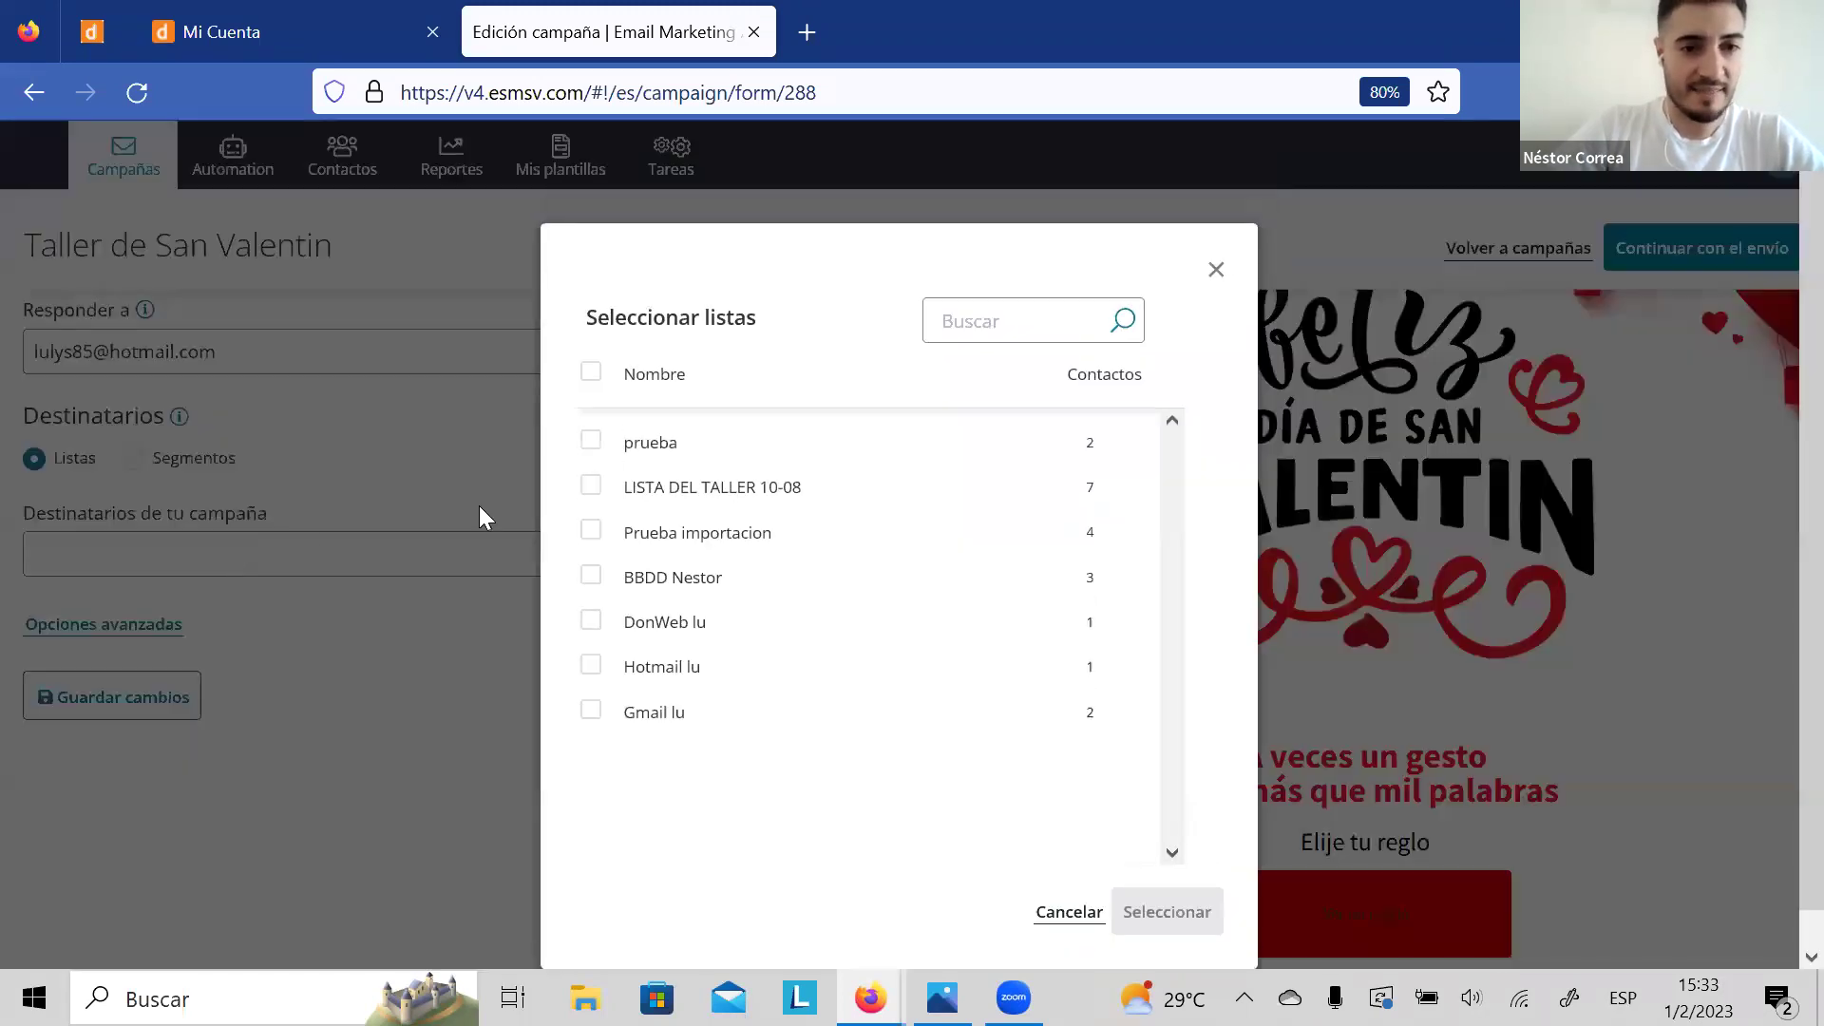
left_click(590, 441)
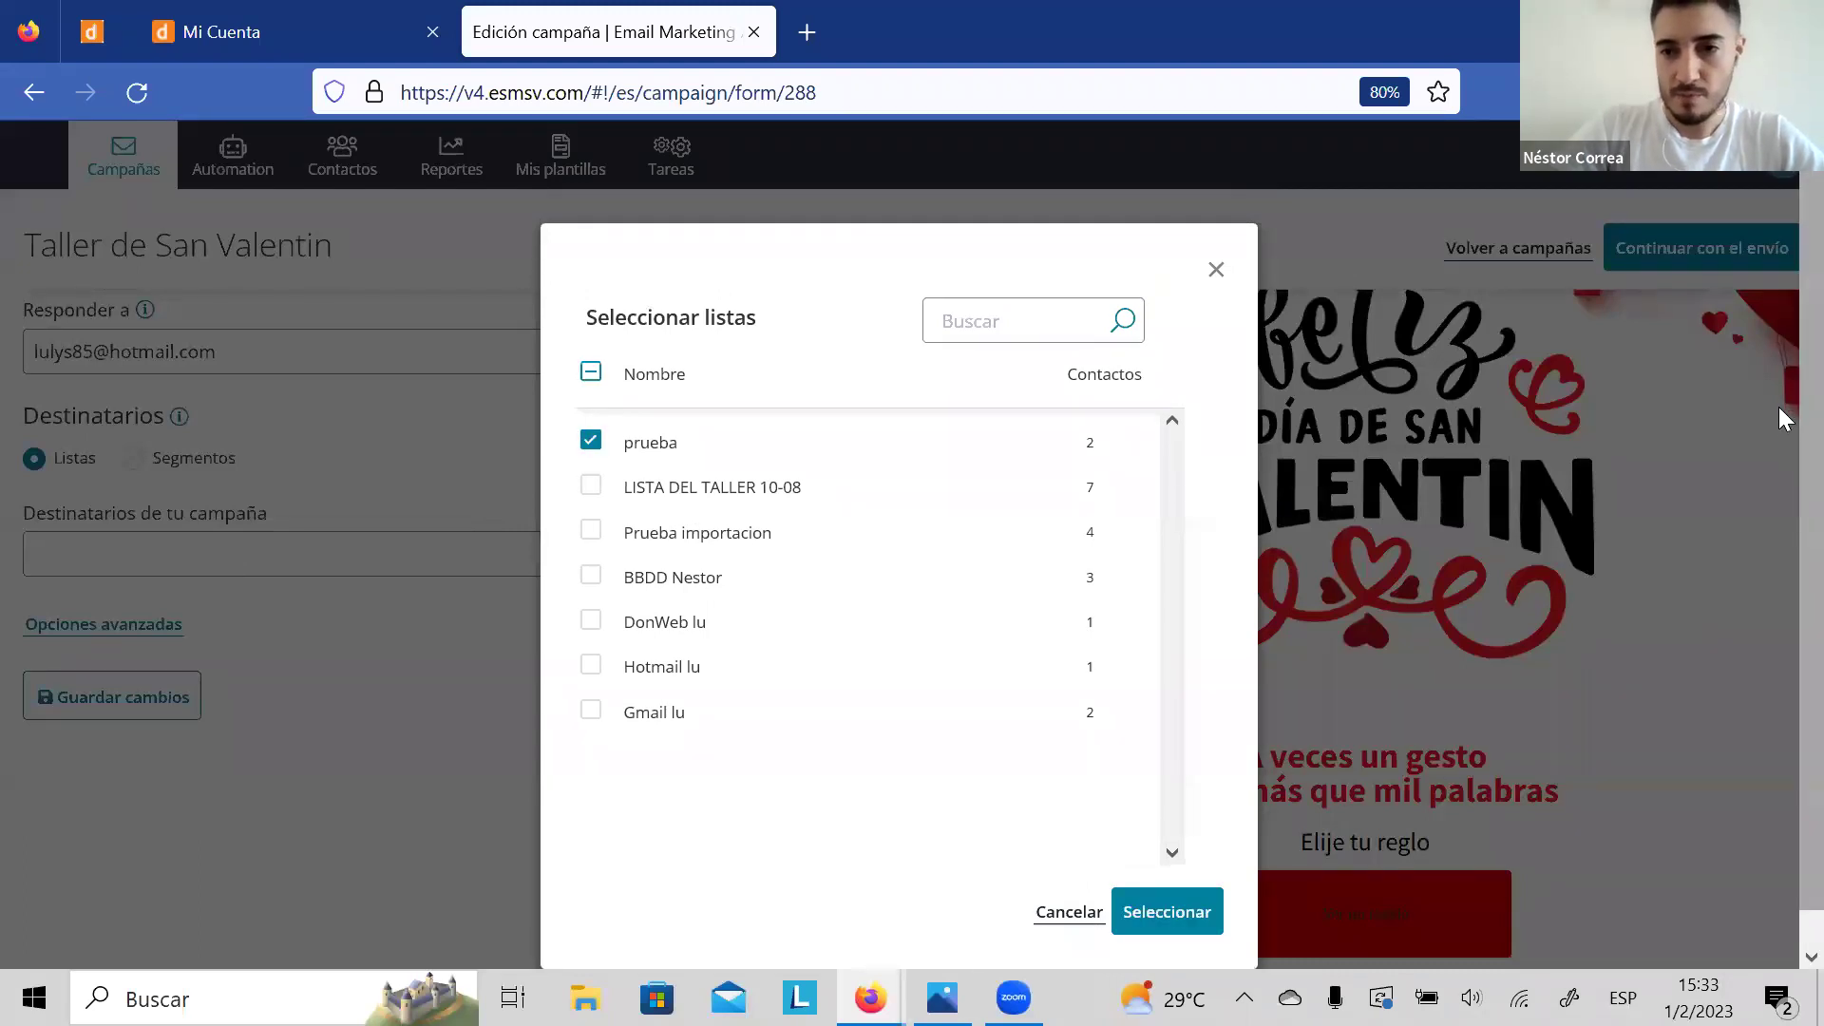
scroll(1784, 646, "down", 1)
left_click_drag(631, 733, 434, 788)
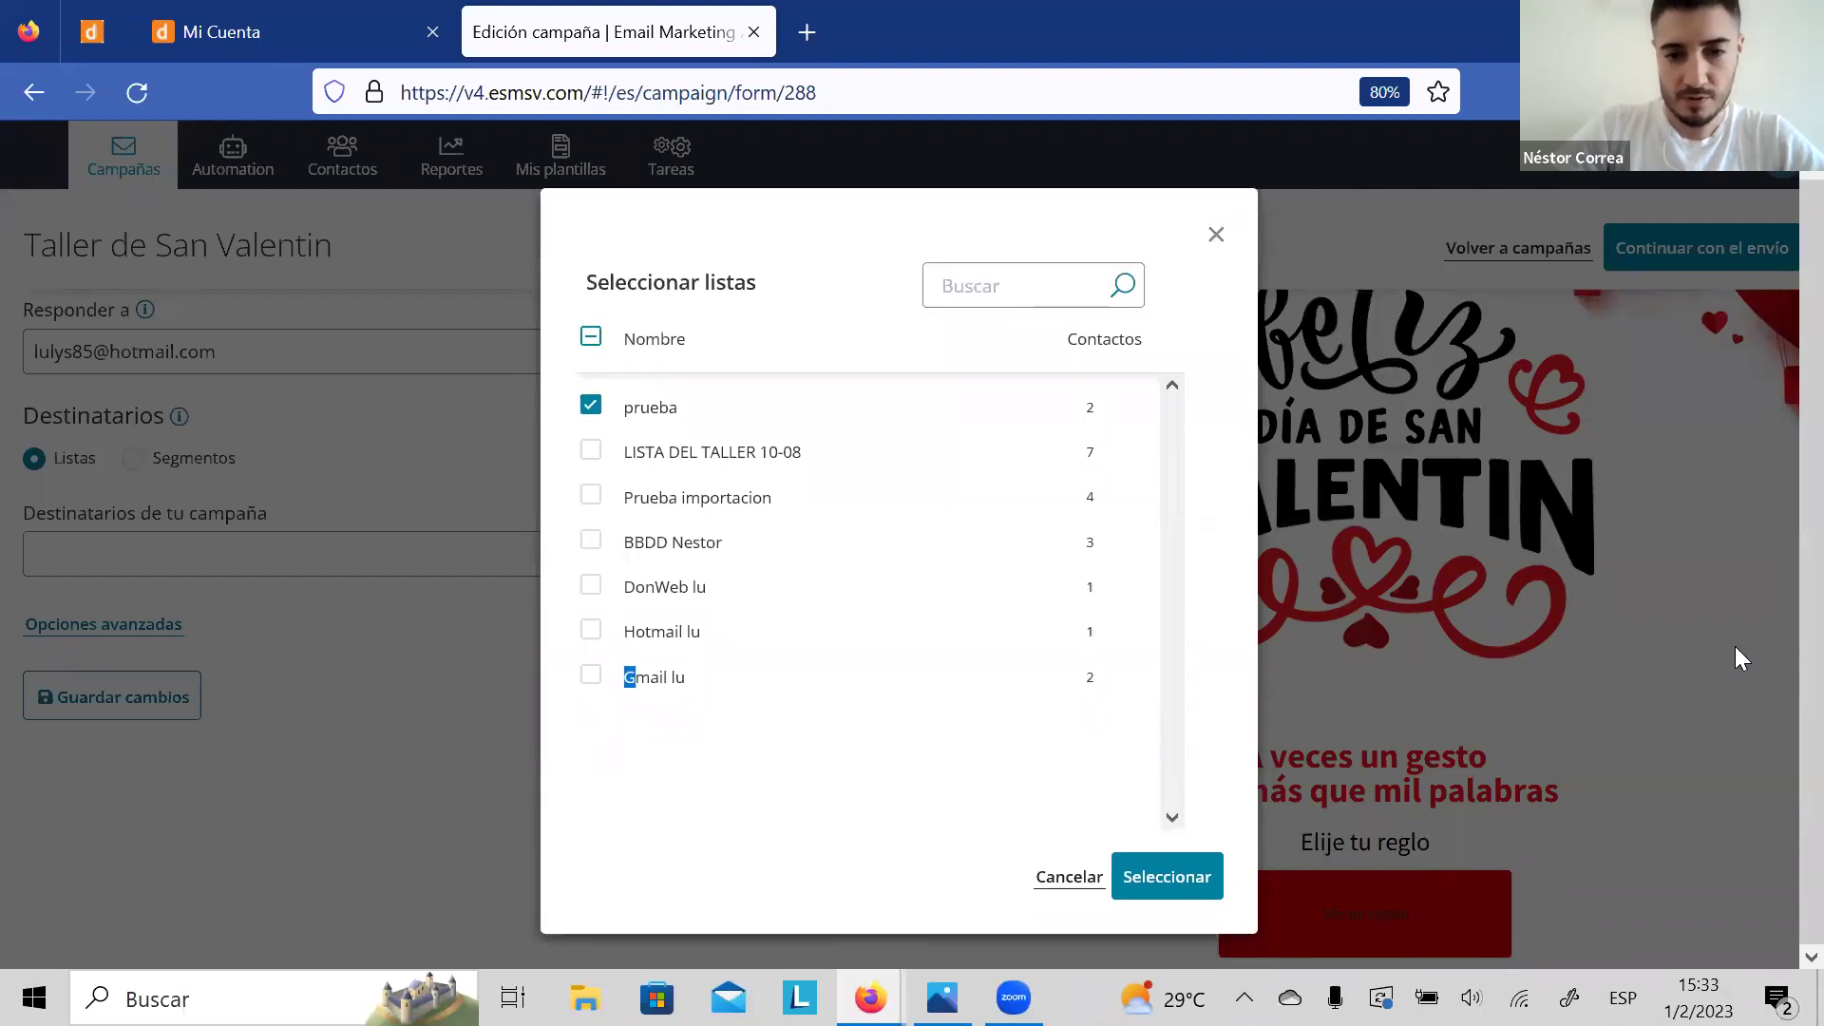
left_click(1182, 868)
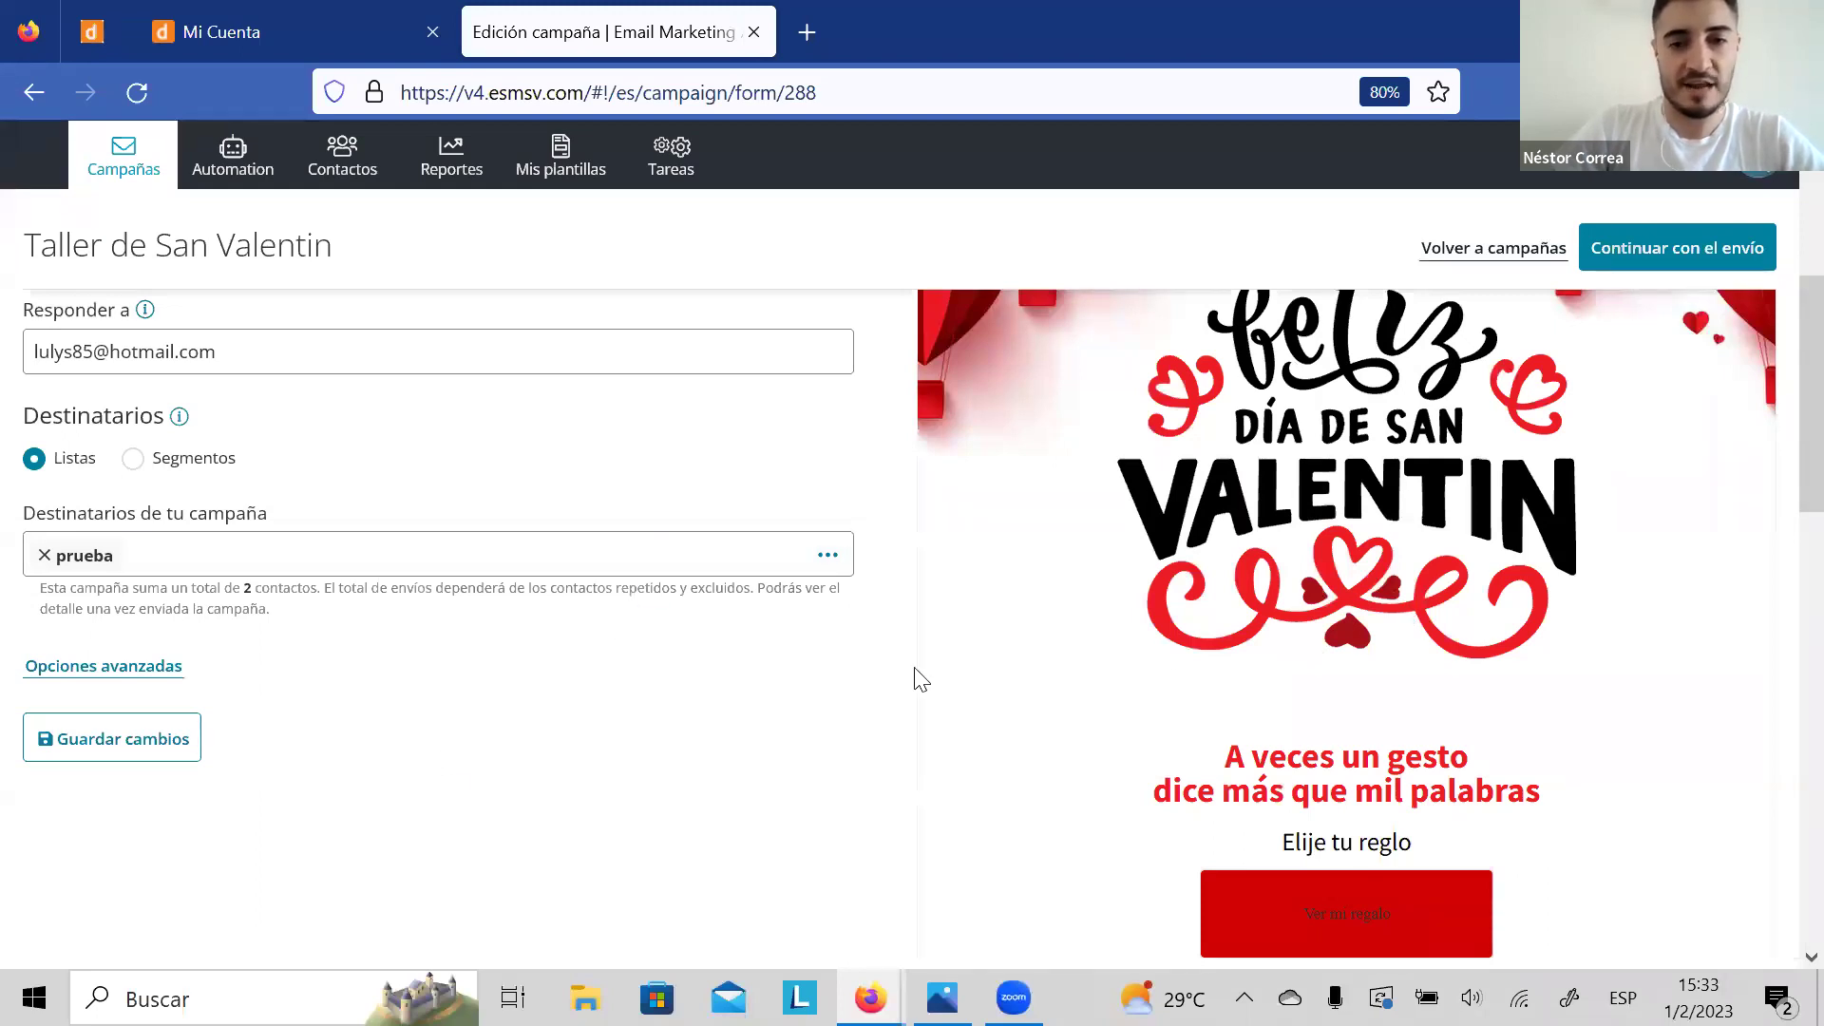
left_click(105, 727)
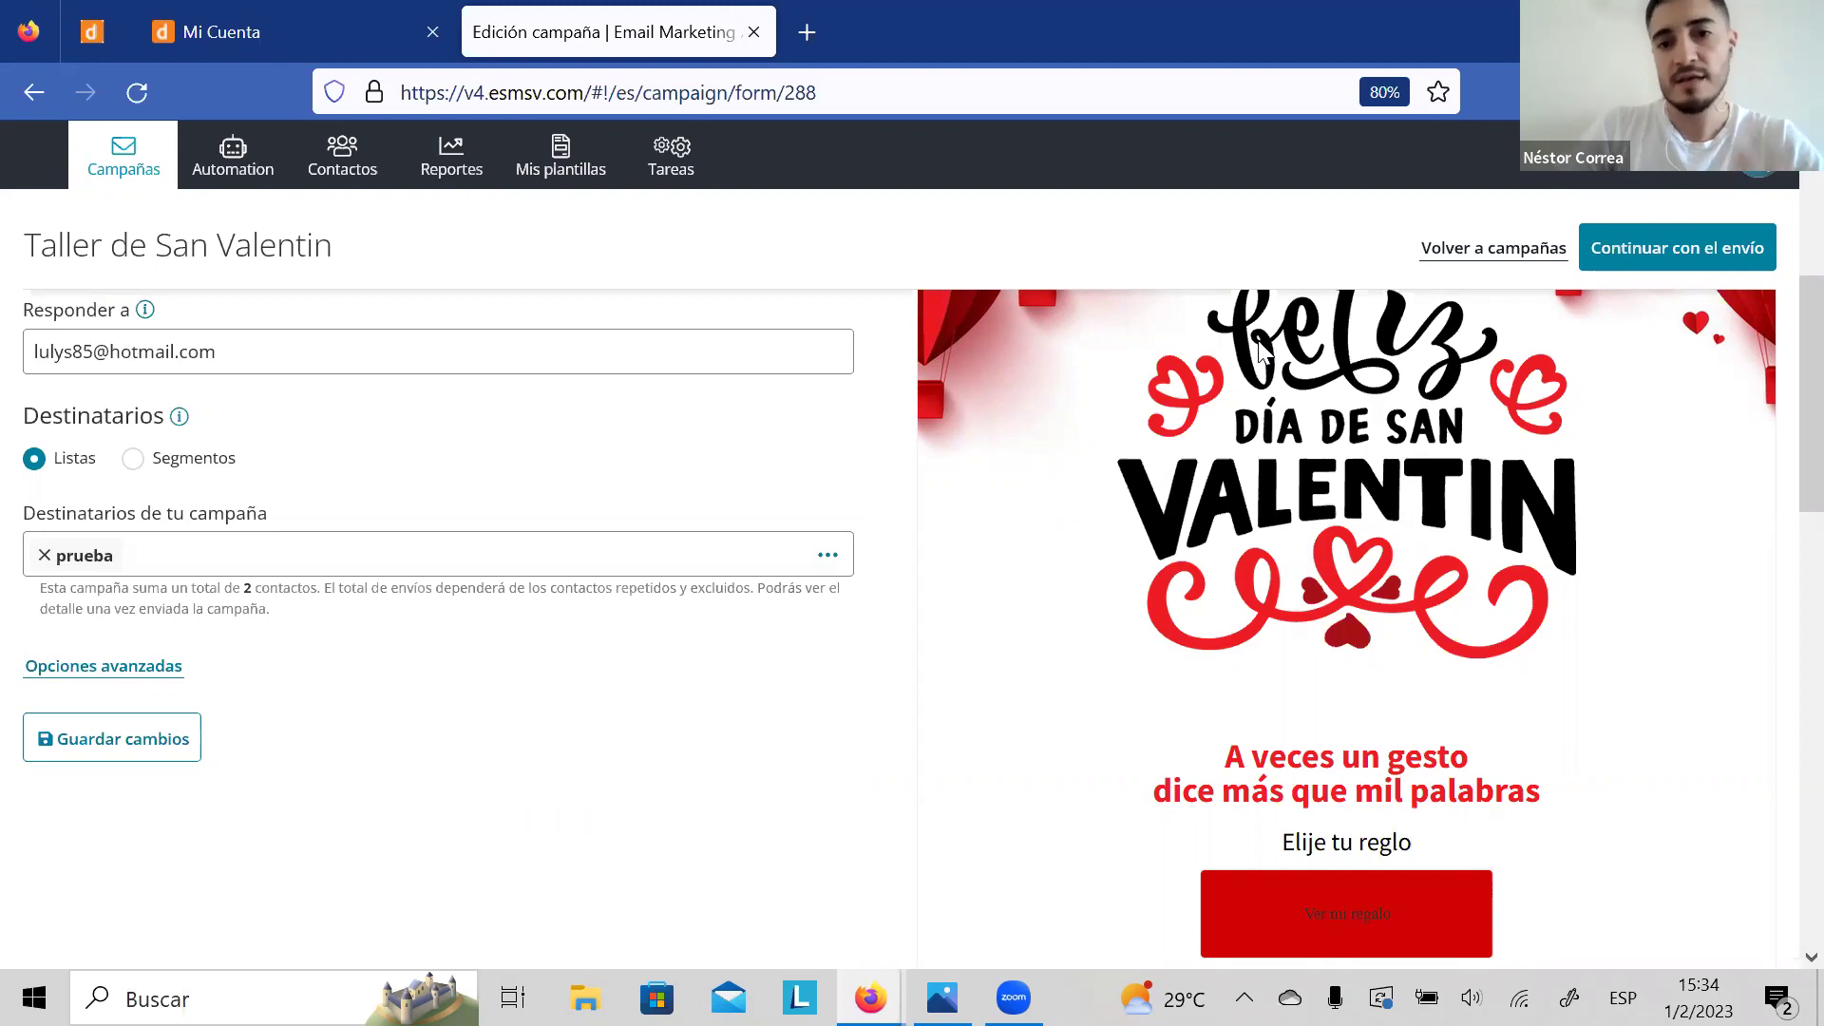
Step: Save changes and accept advanced options with link tracking, open counting, Analytics and reports on
left_click(156, 760)
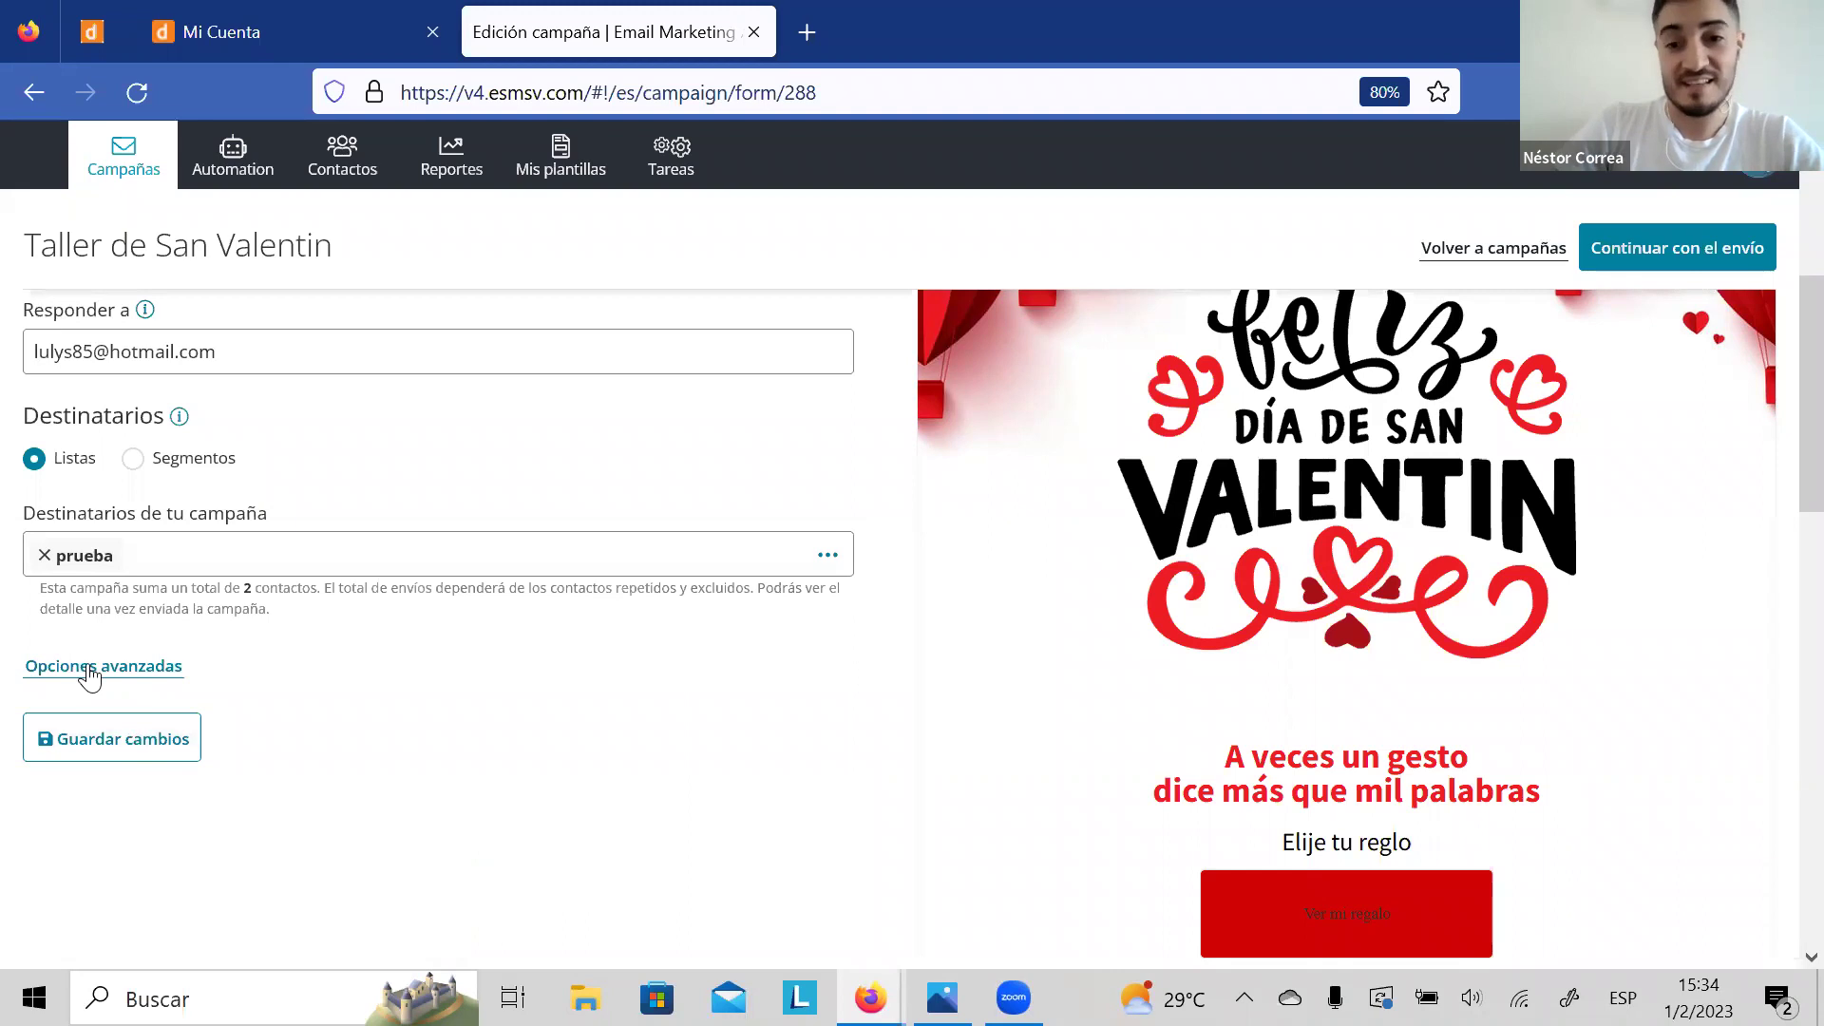
left_click(88, 669)
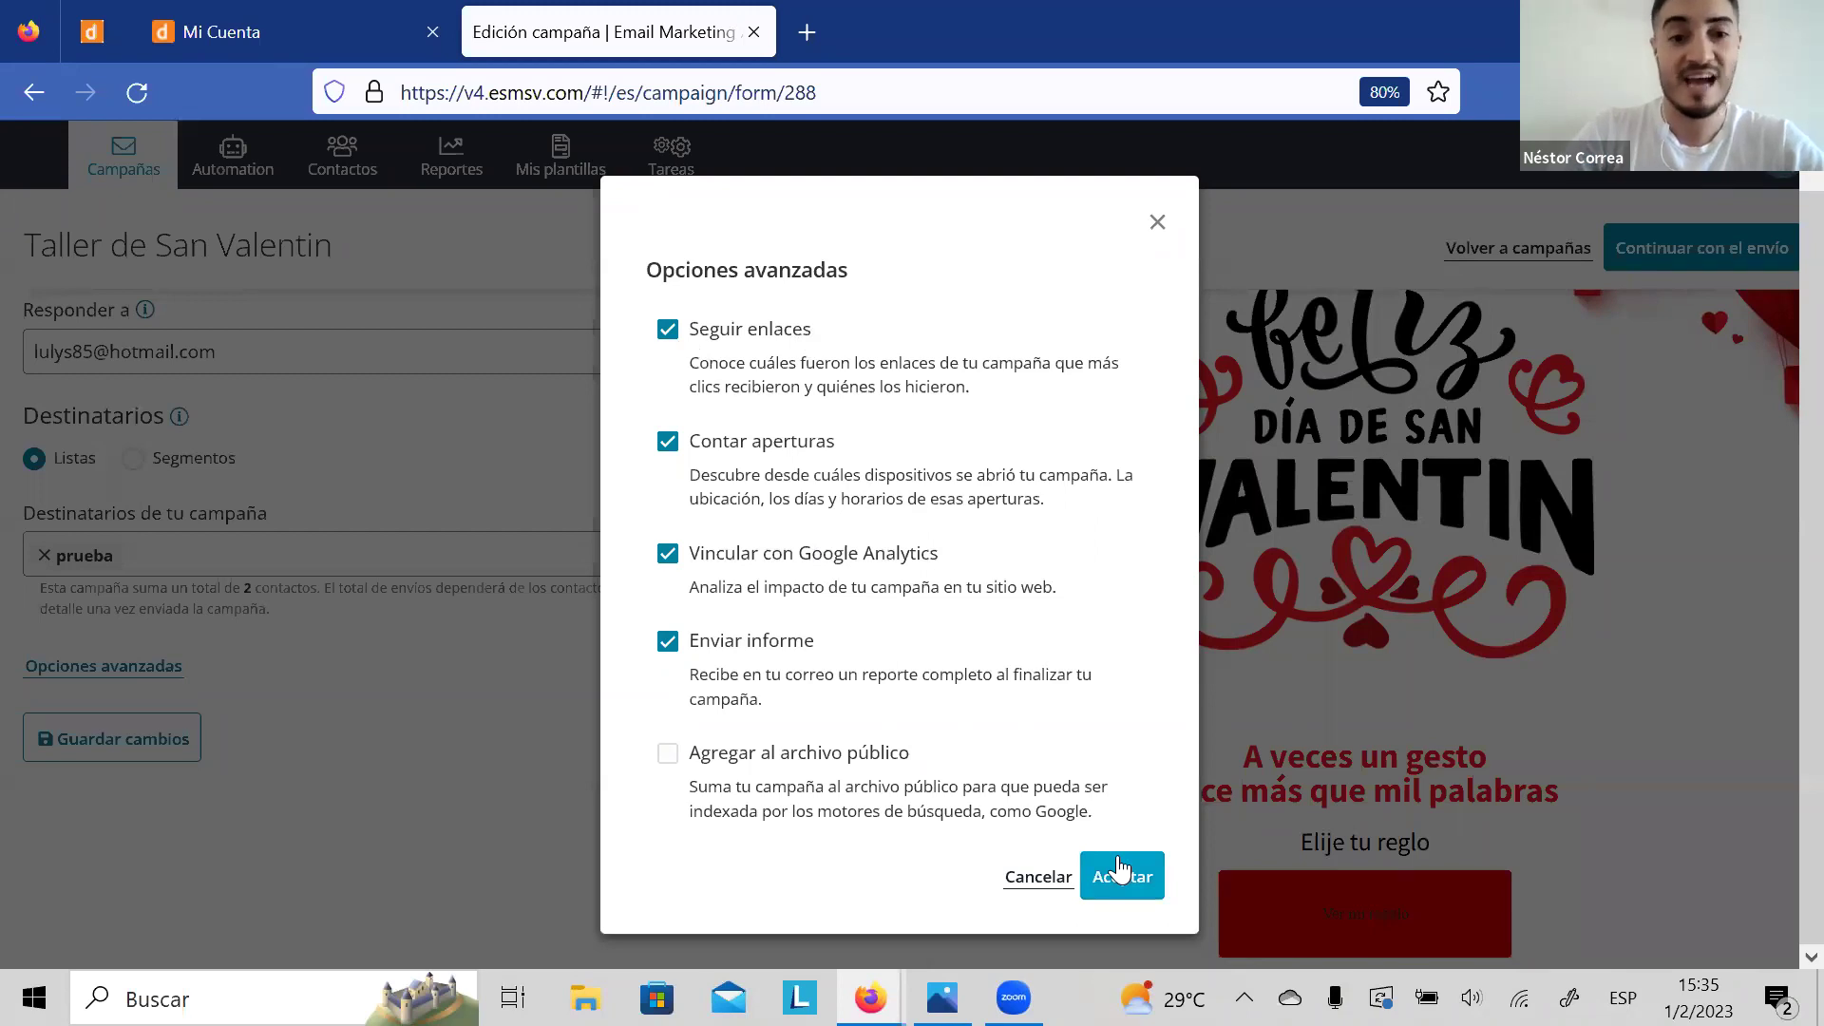
left_click(1120, 869)
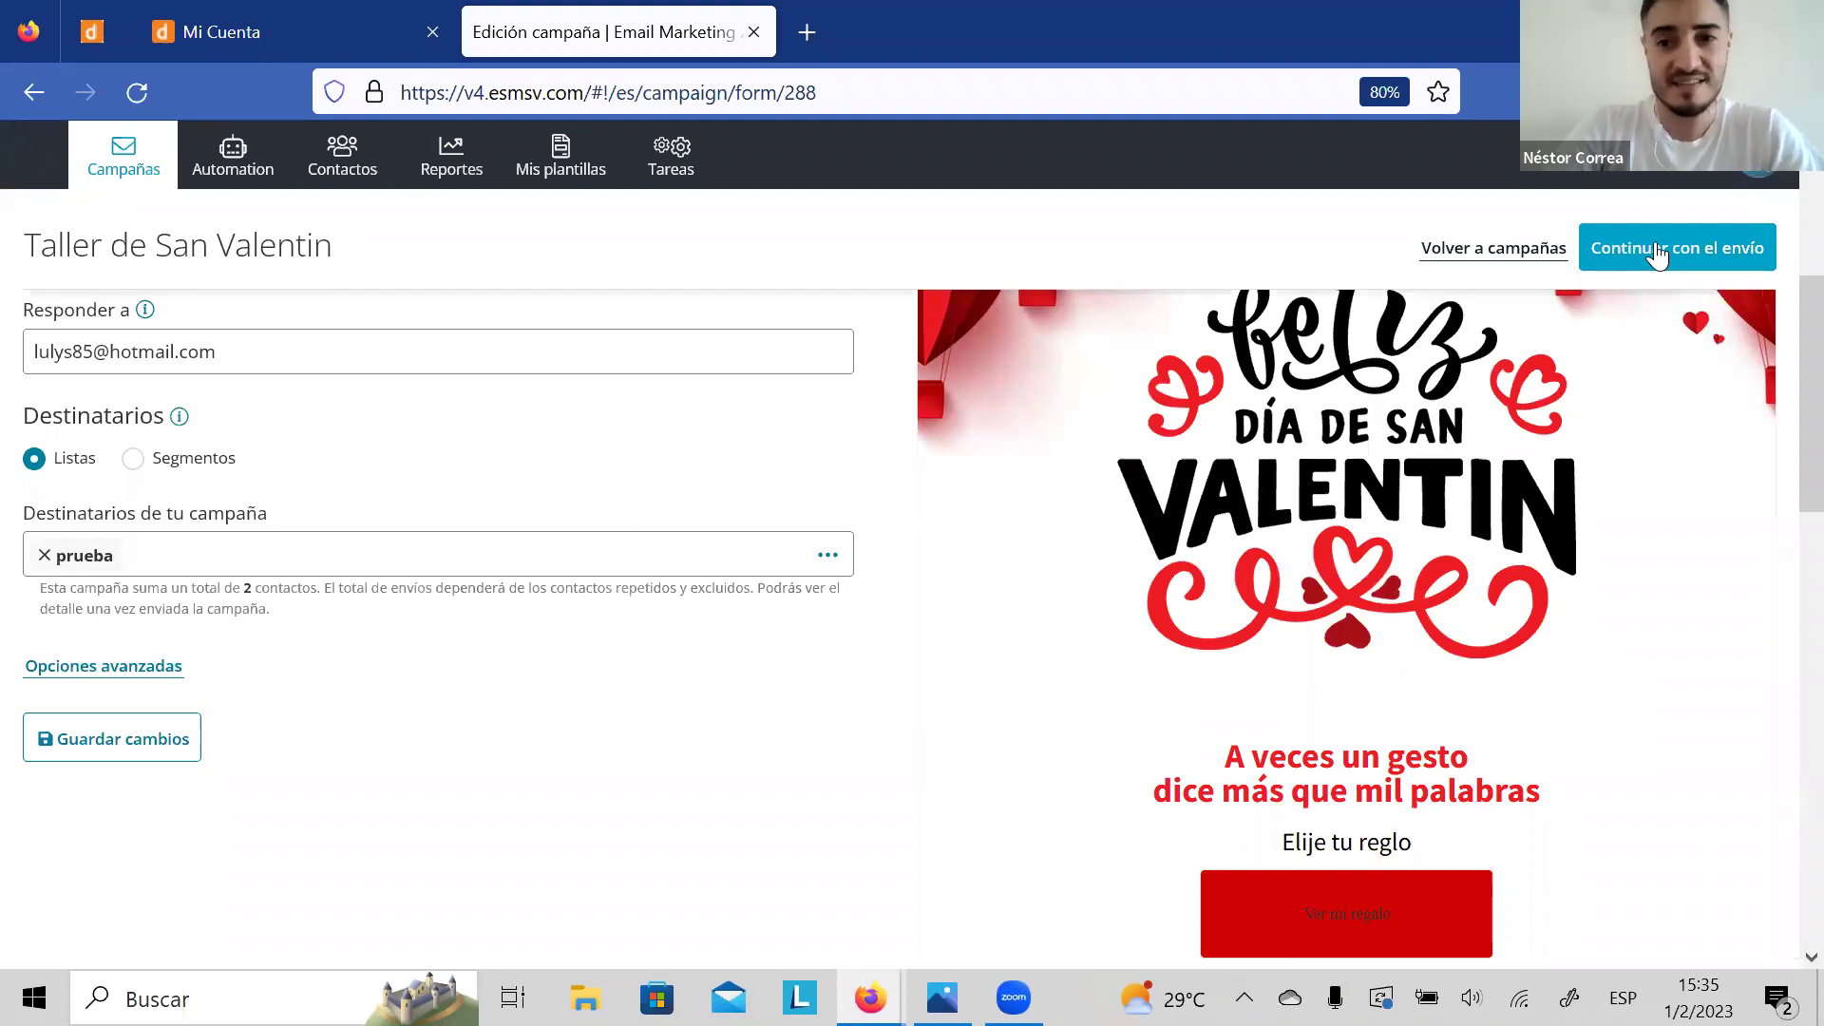
left_click(1654, 252)
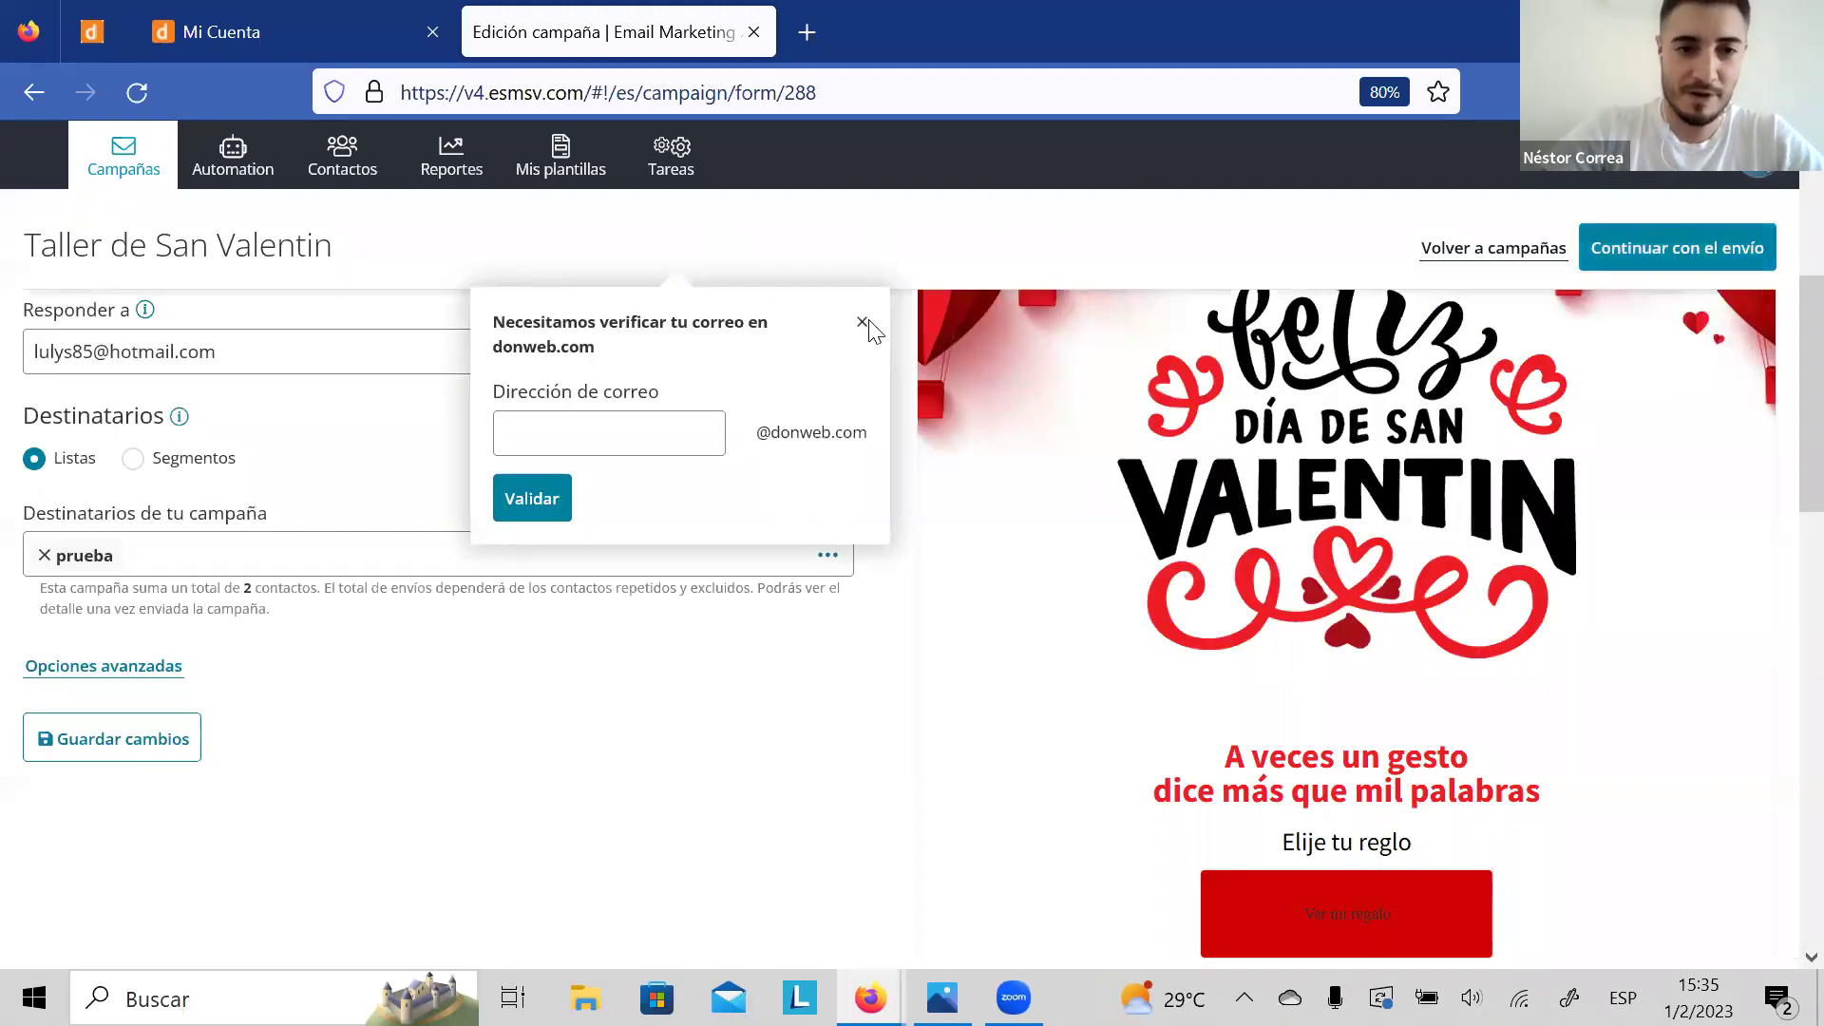
left_click(530, 503)
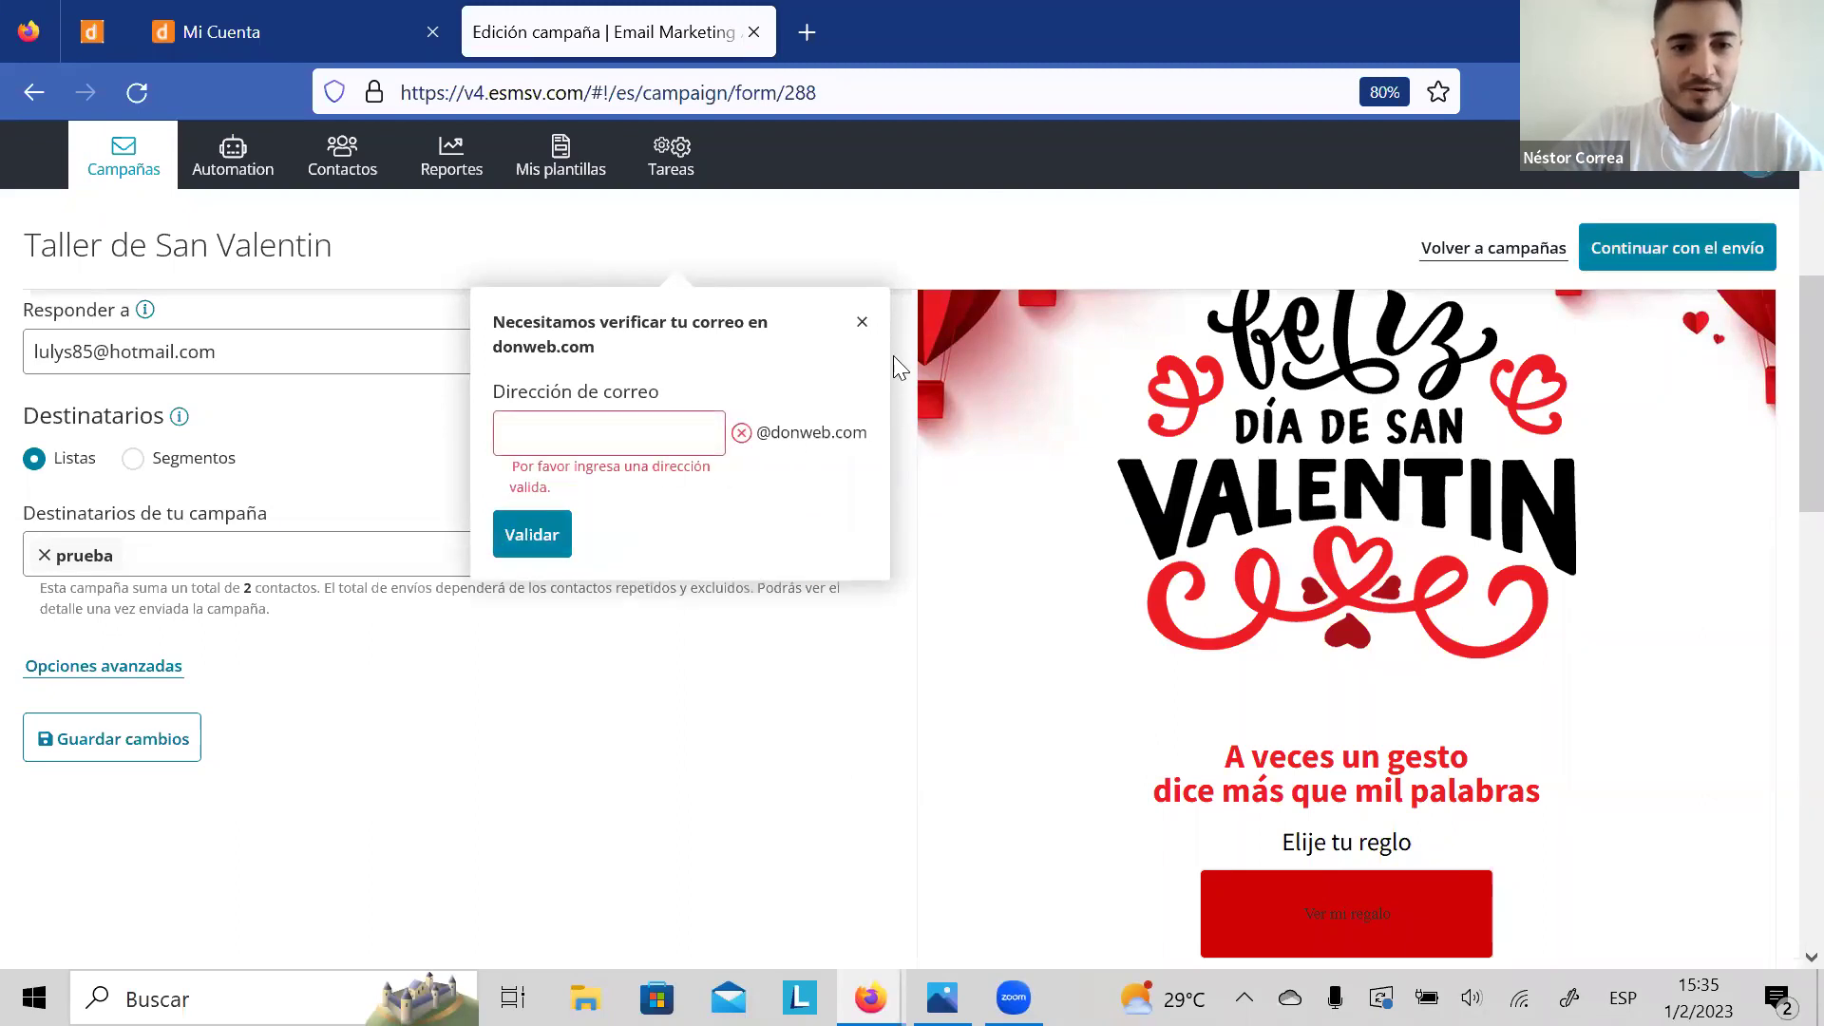
left_click(861, 326)
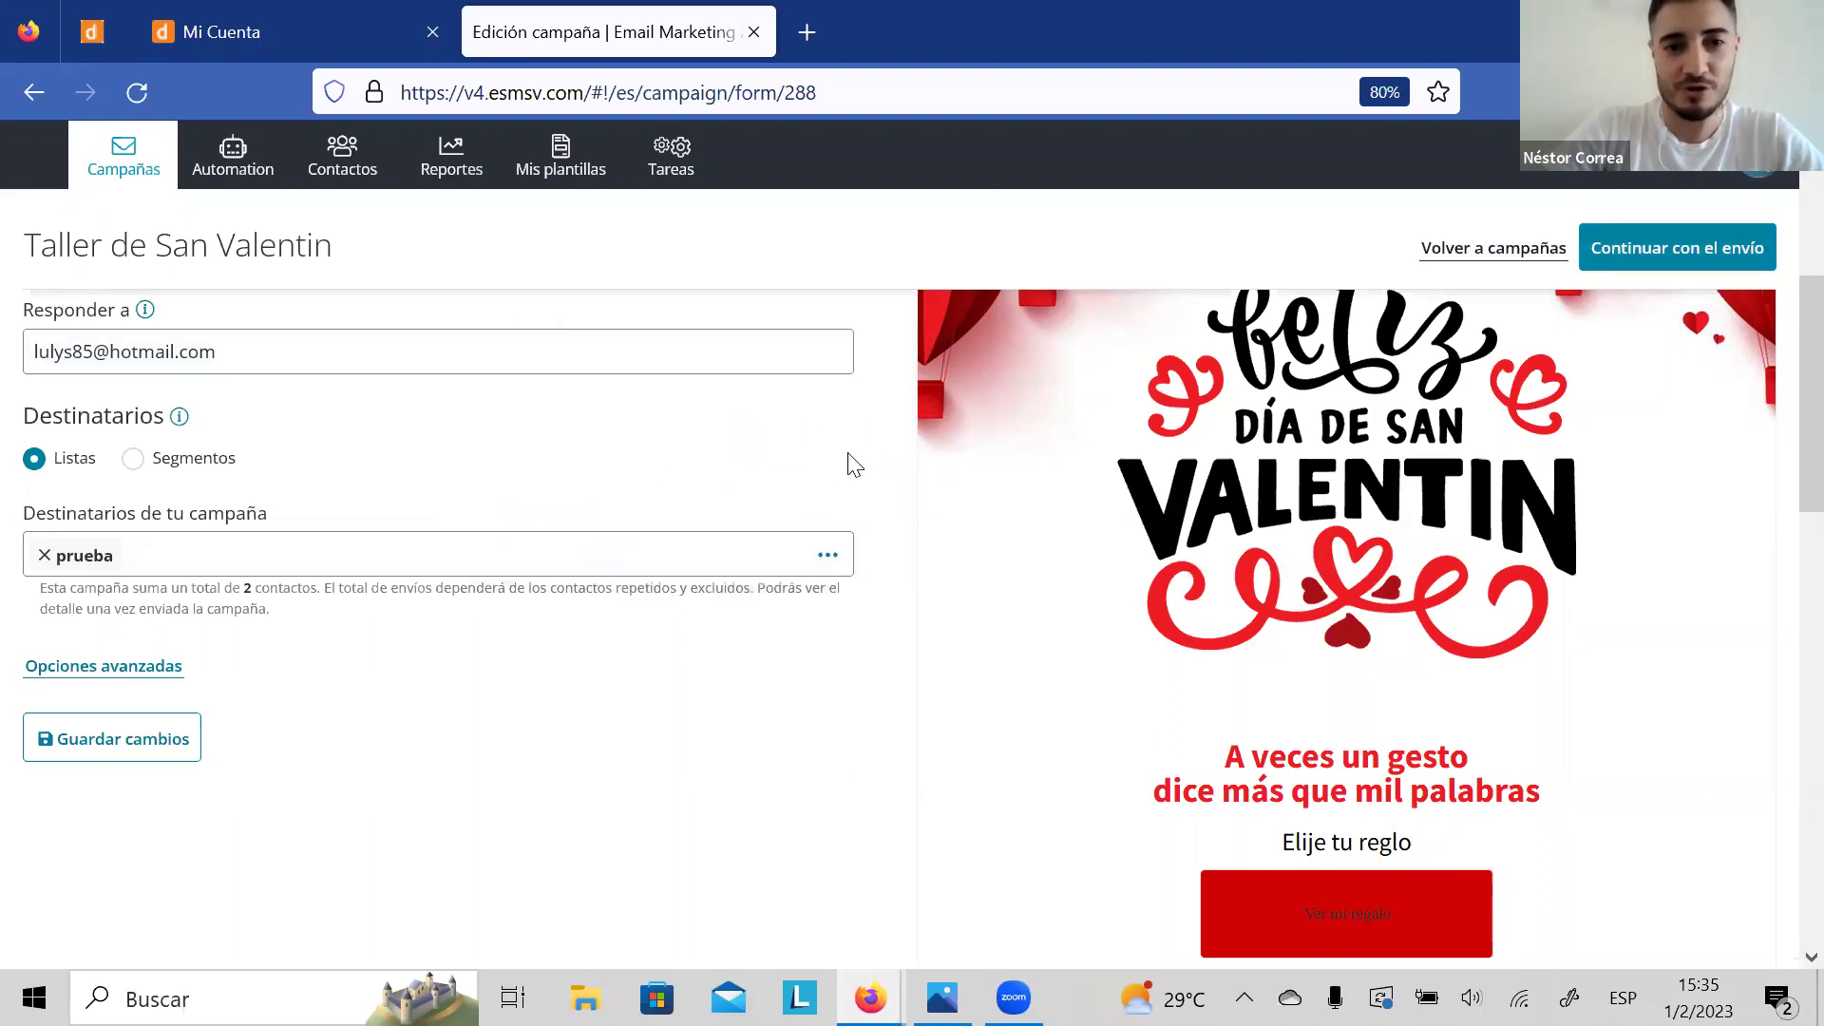
scroll(852, 464, "up", 5)
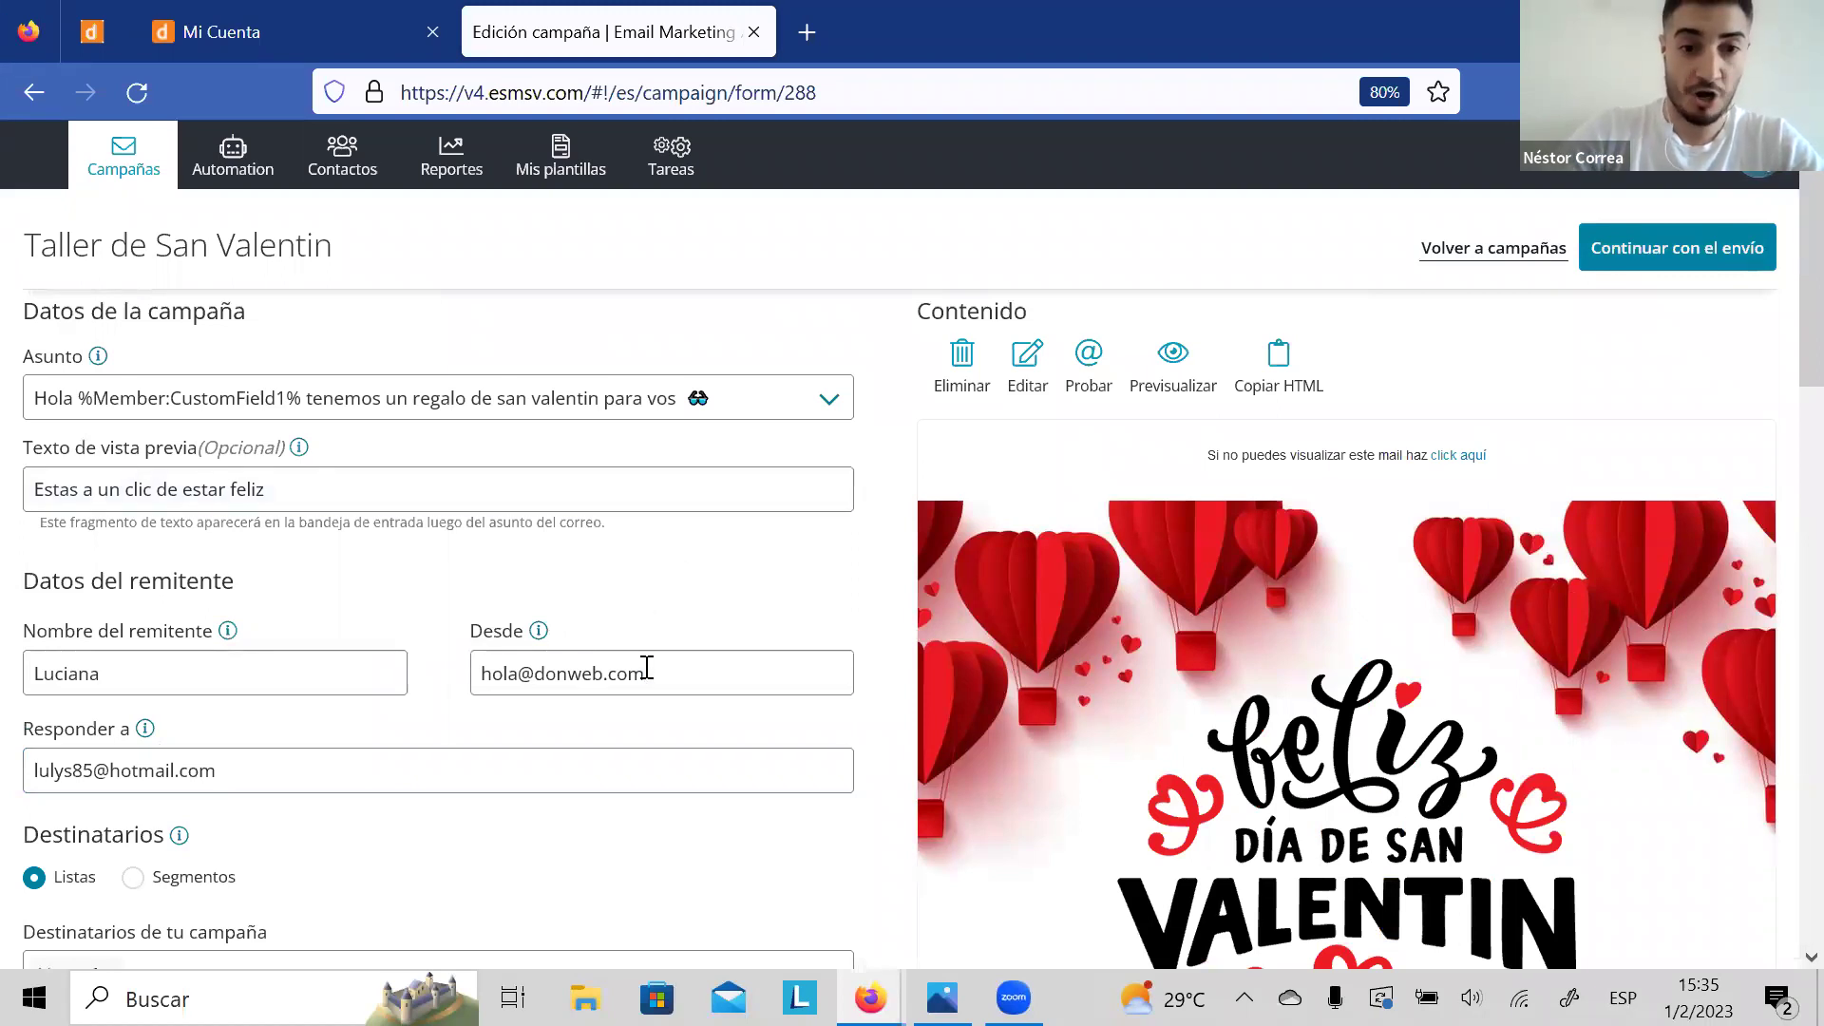
Step: Try other Desde sender addresses, restore the original donweb.com one, and open the account menu
left_click(708, 667)
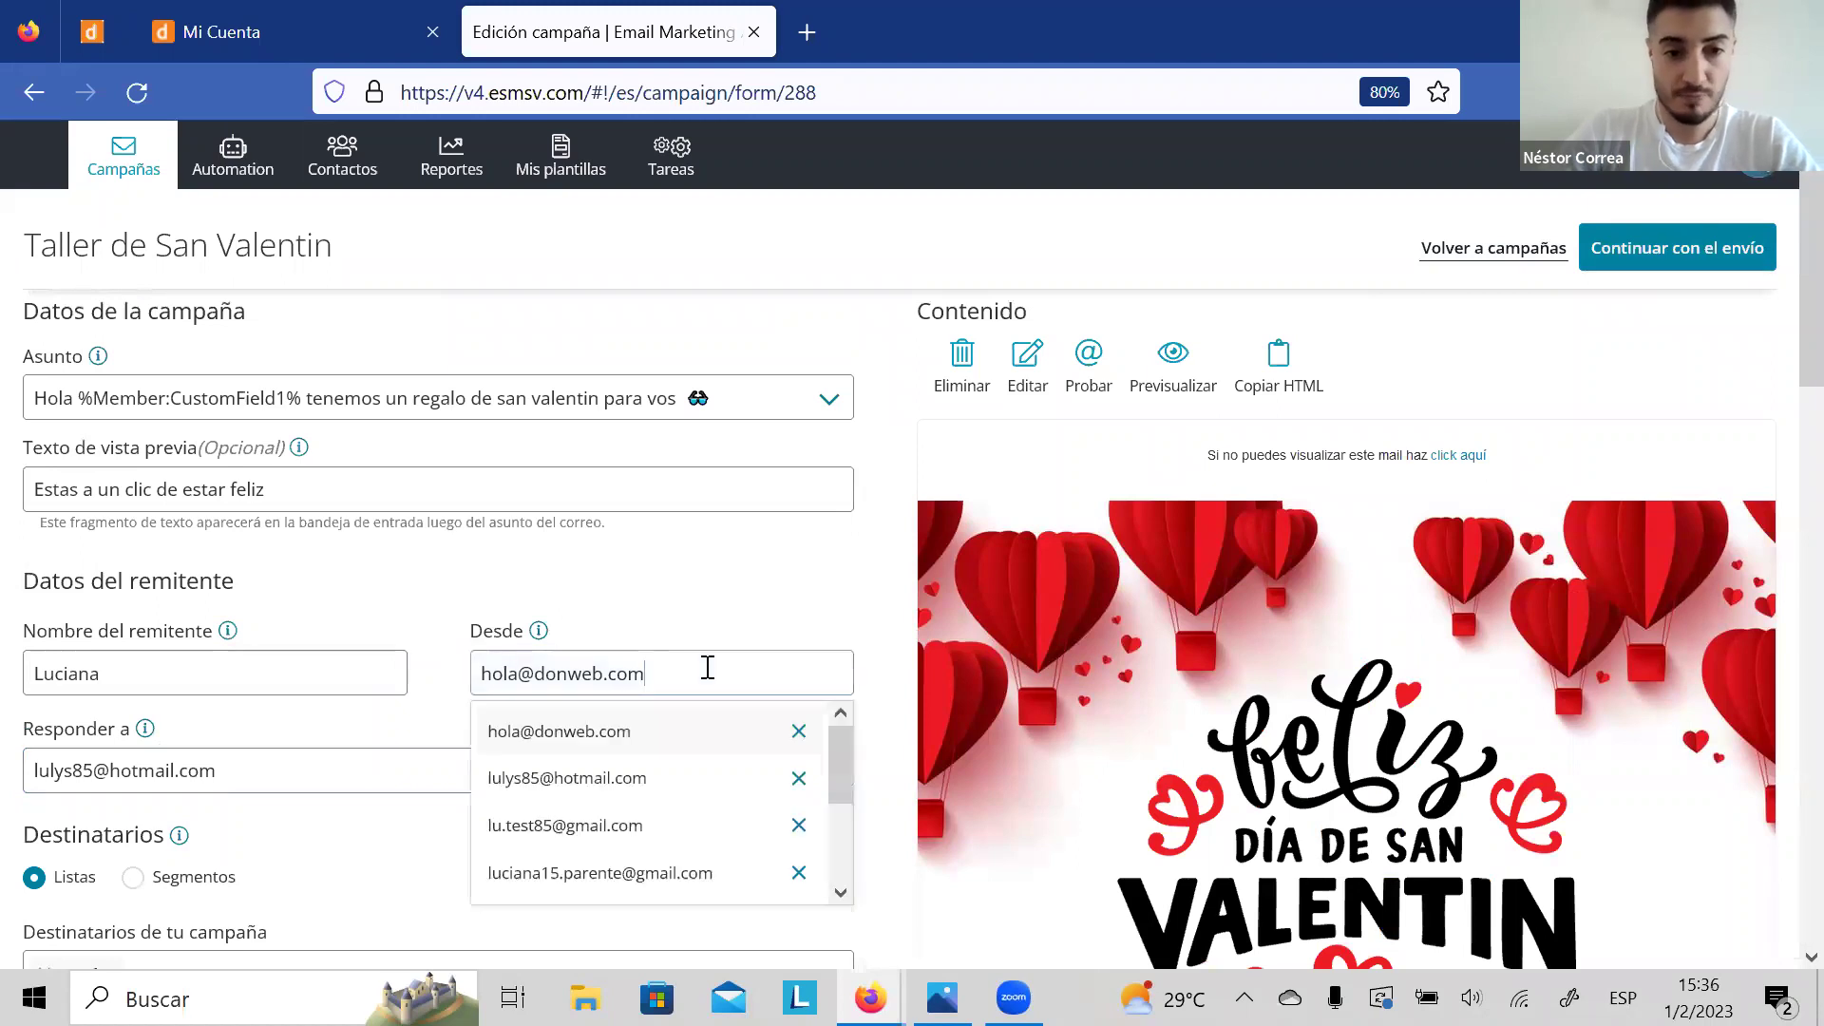
left_click(572, 778)
left_click(725, 684)
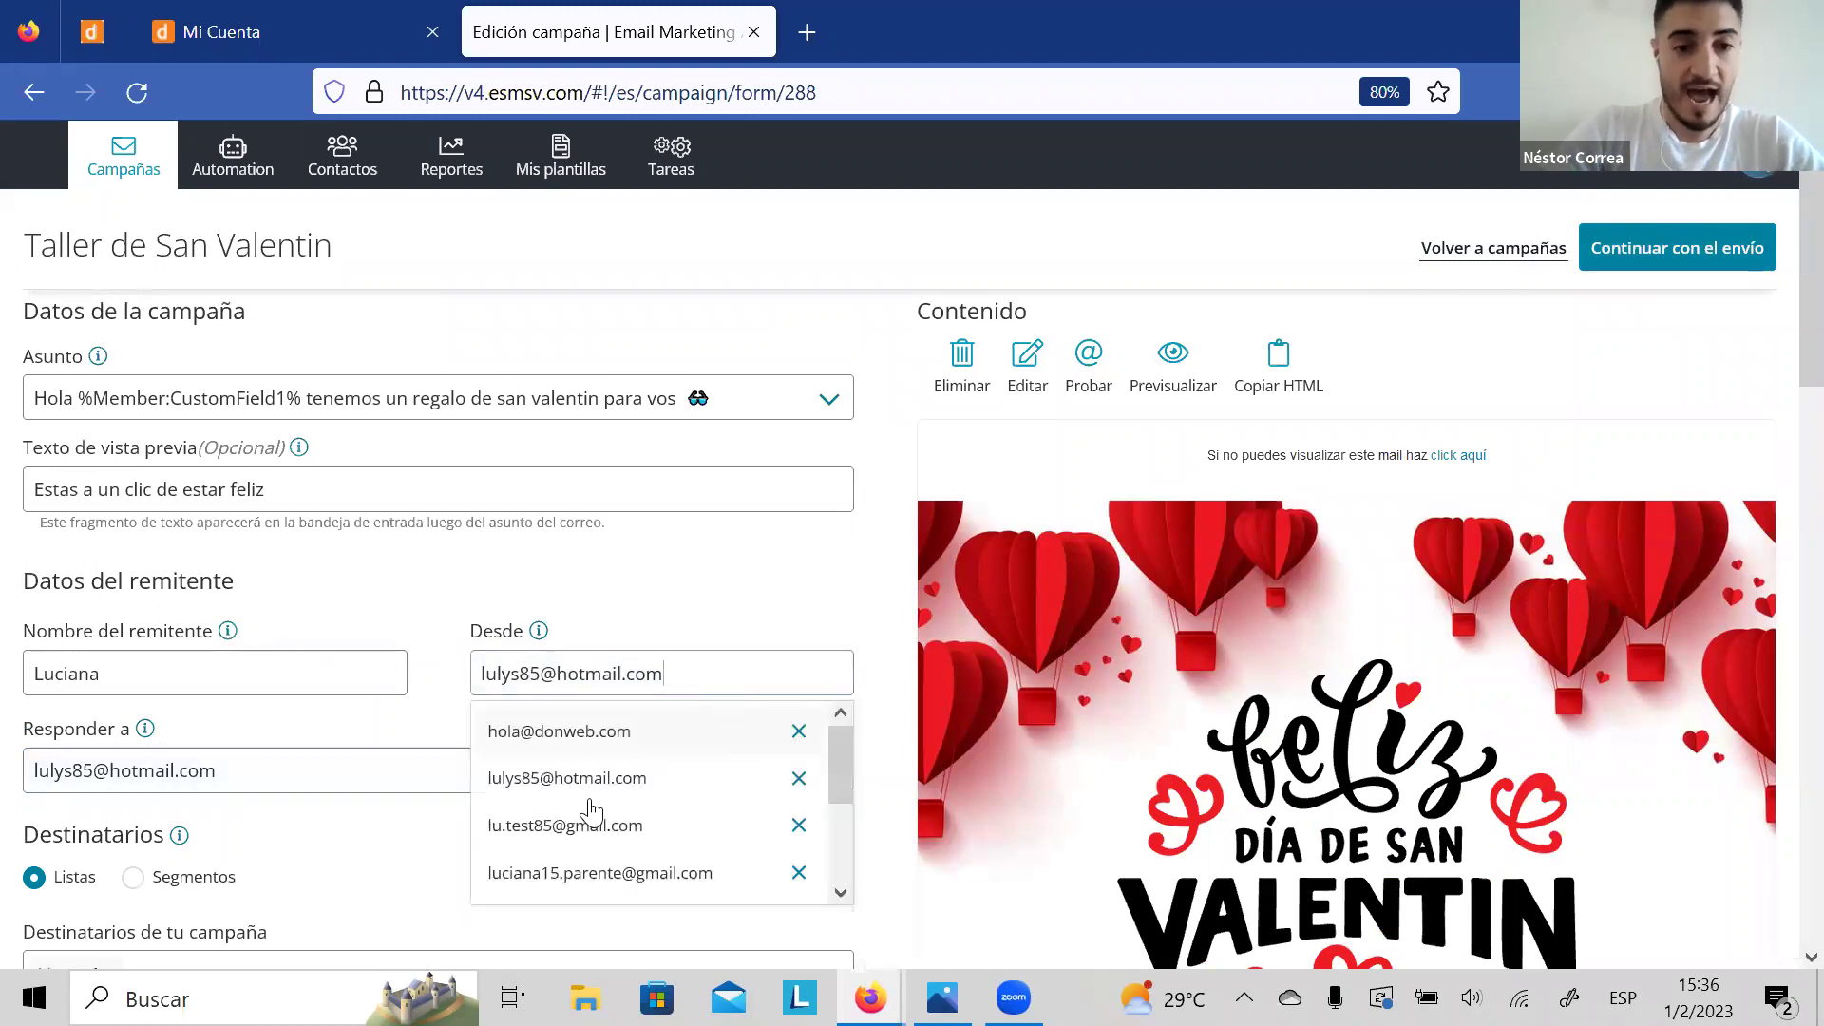
left_click(586, 821)
left_click(720, 672)
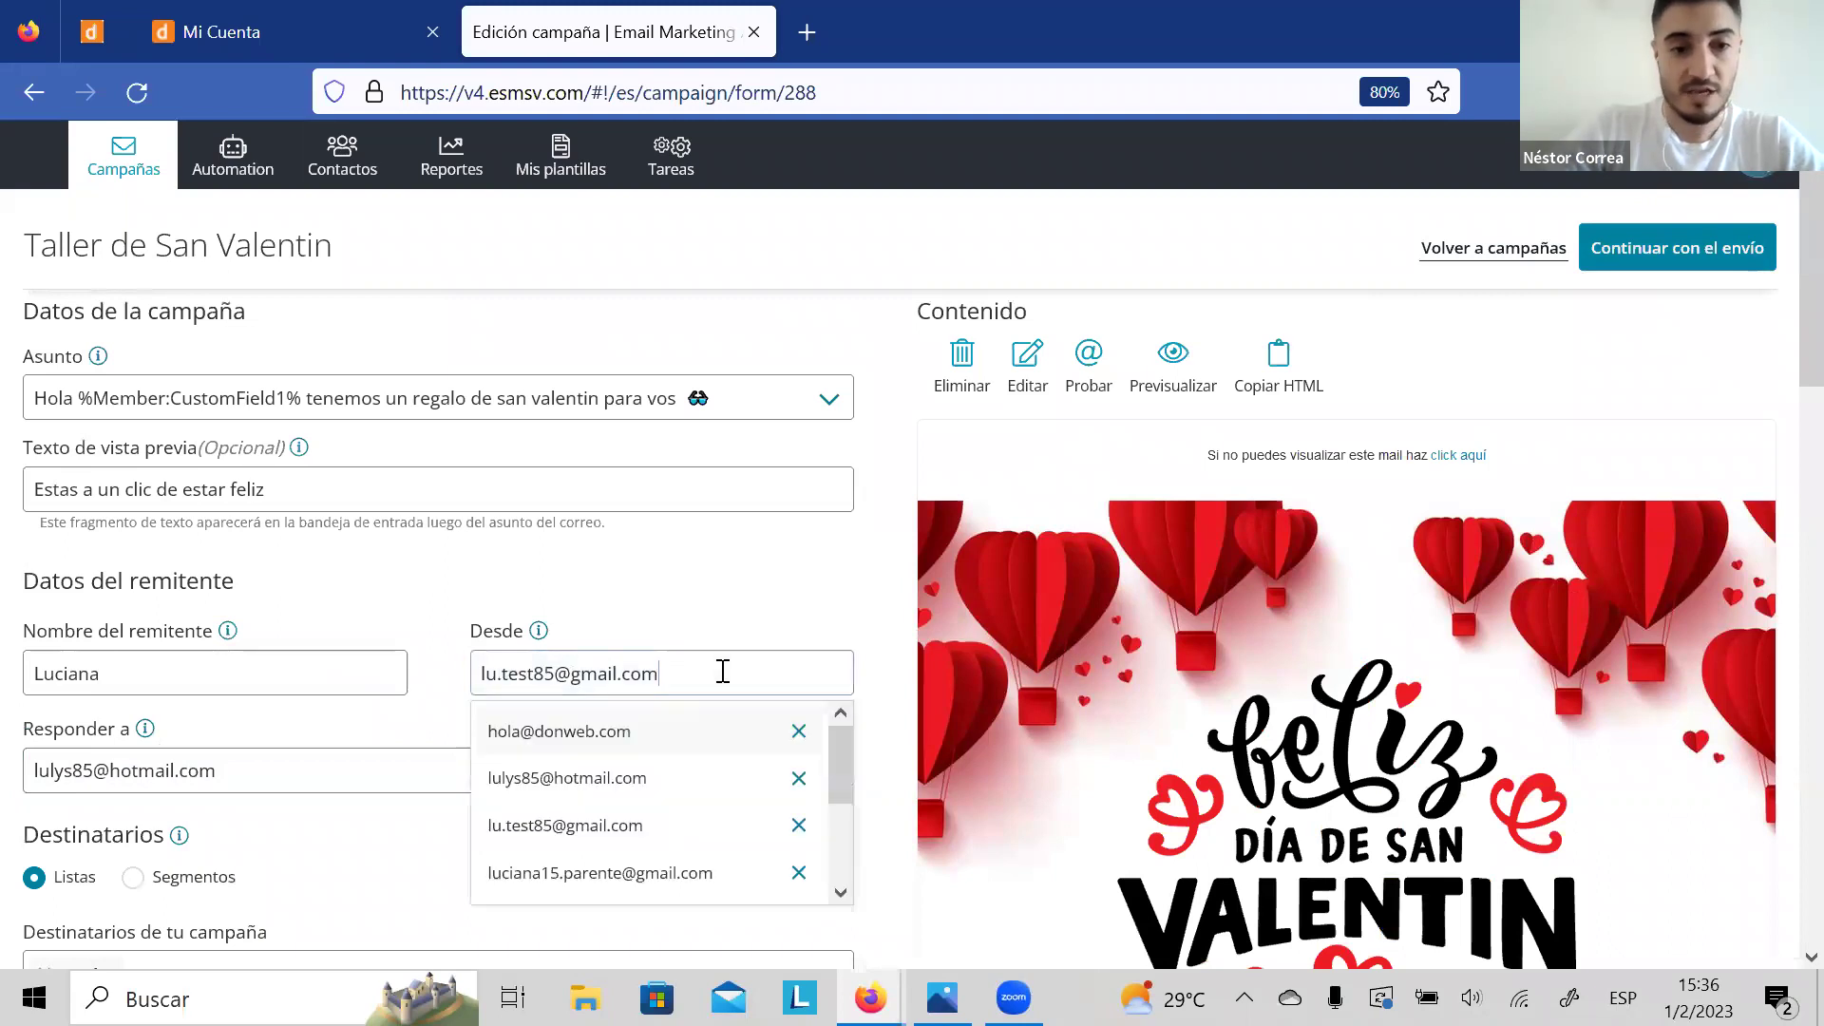
left_click(646, 751)
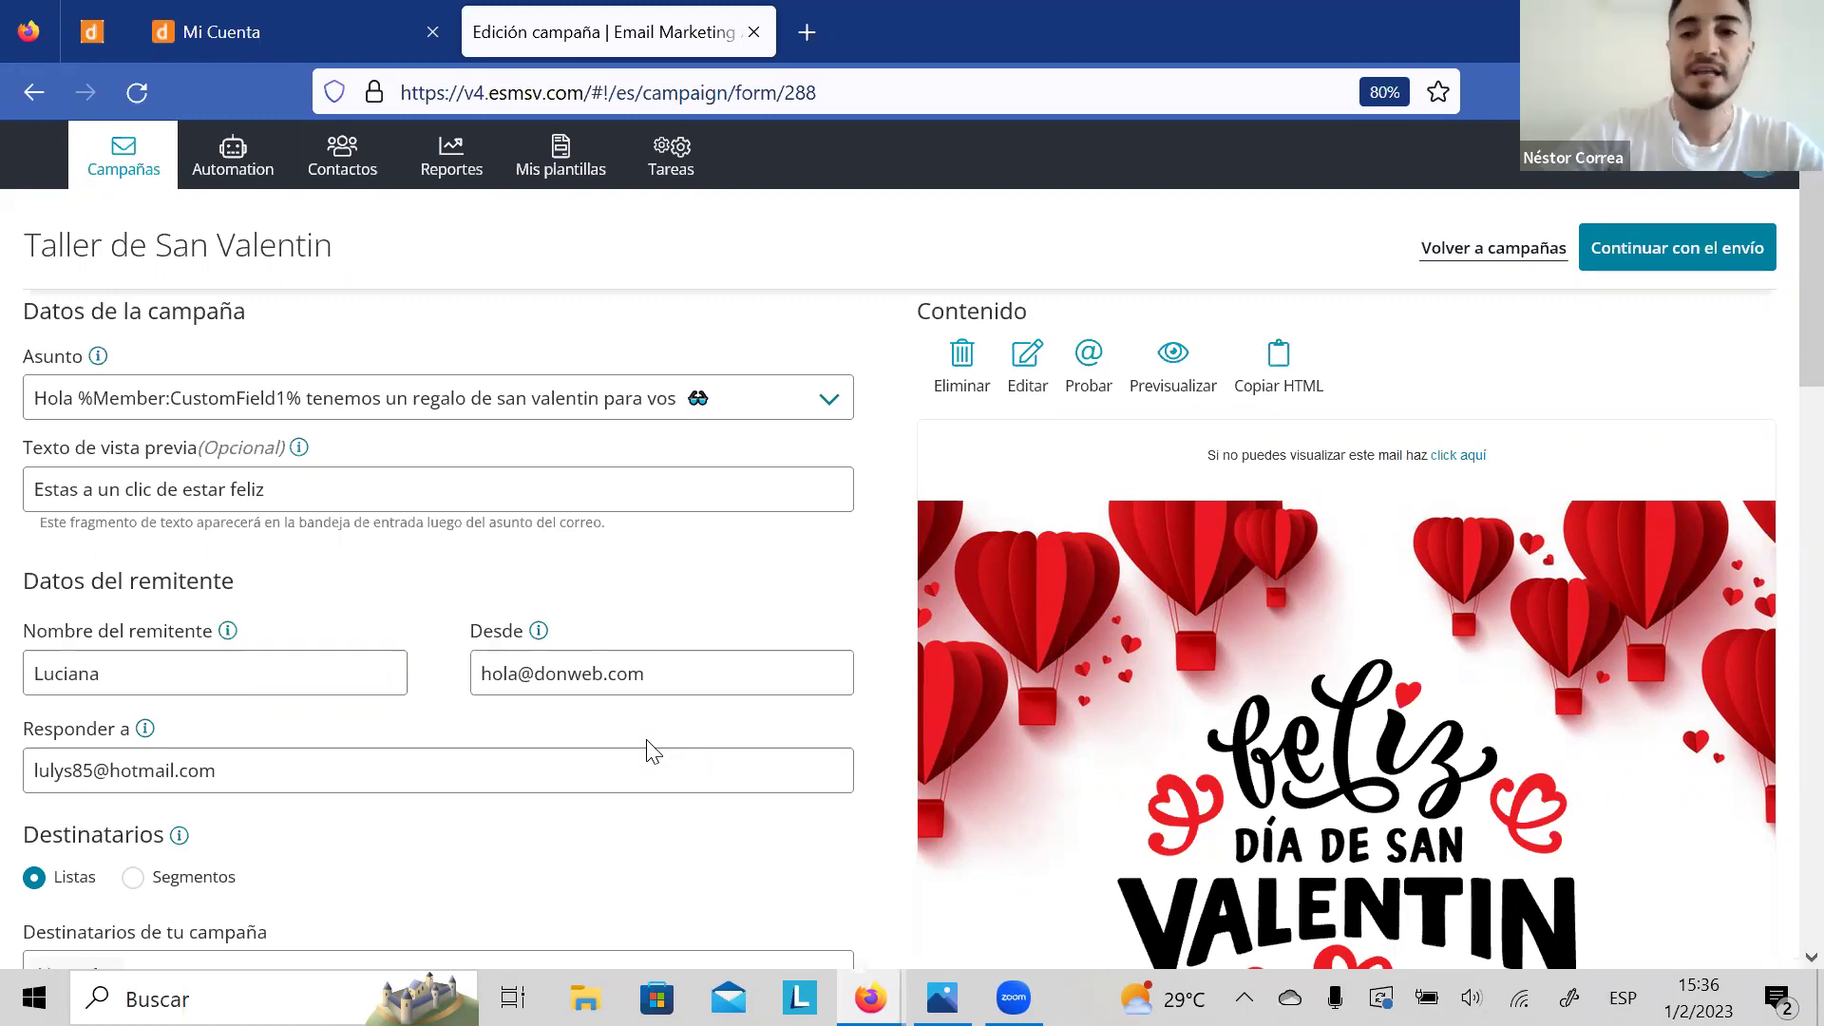
left_click(1757, 187)
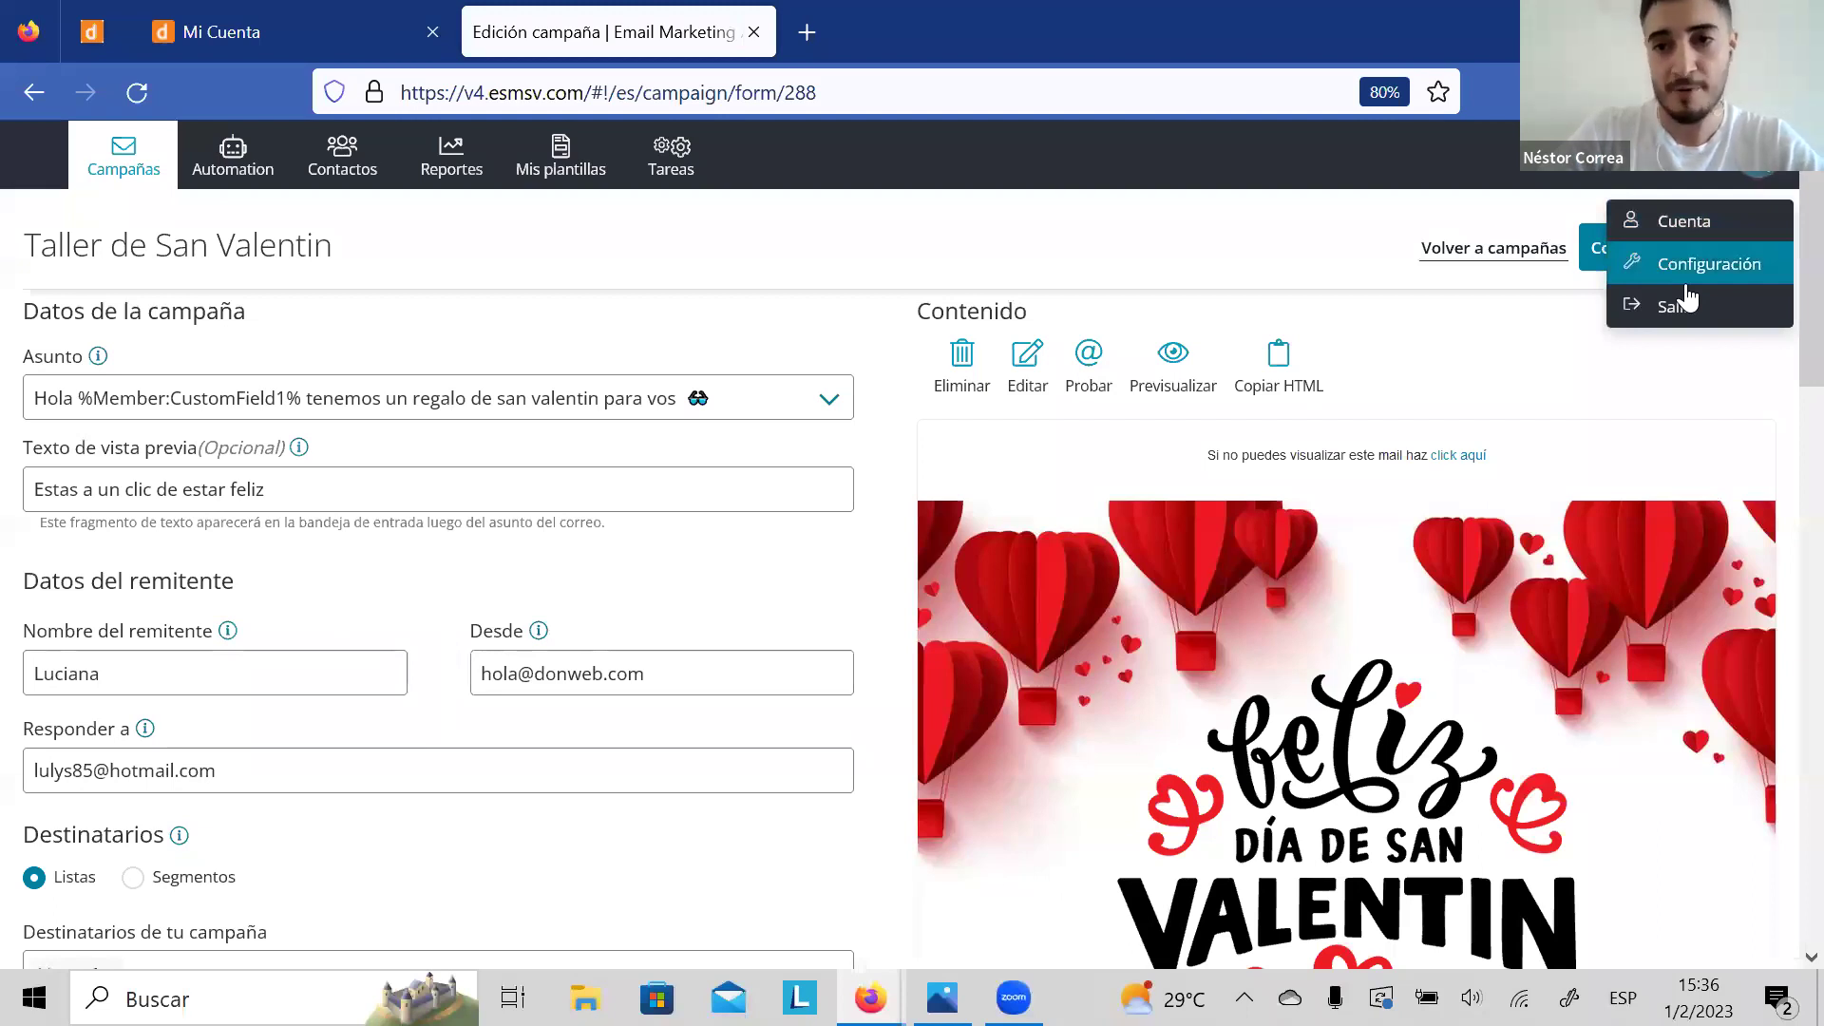
Step: Go to Configuración > Gestión de dominios, start adding a new domain, and dismiss the chat
left_click(1715, 271)
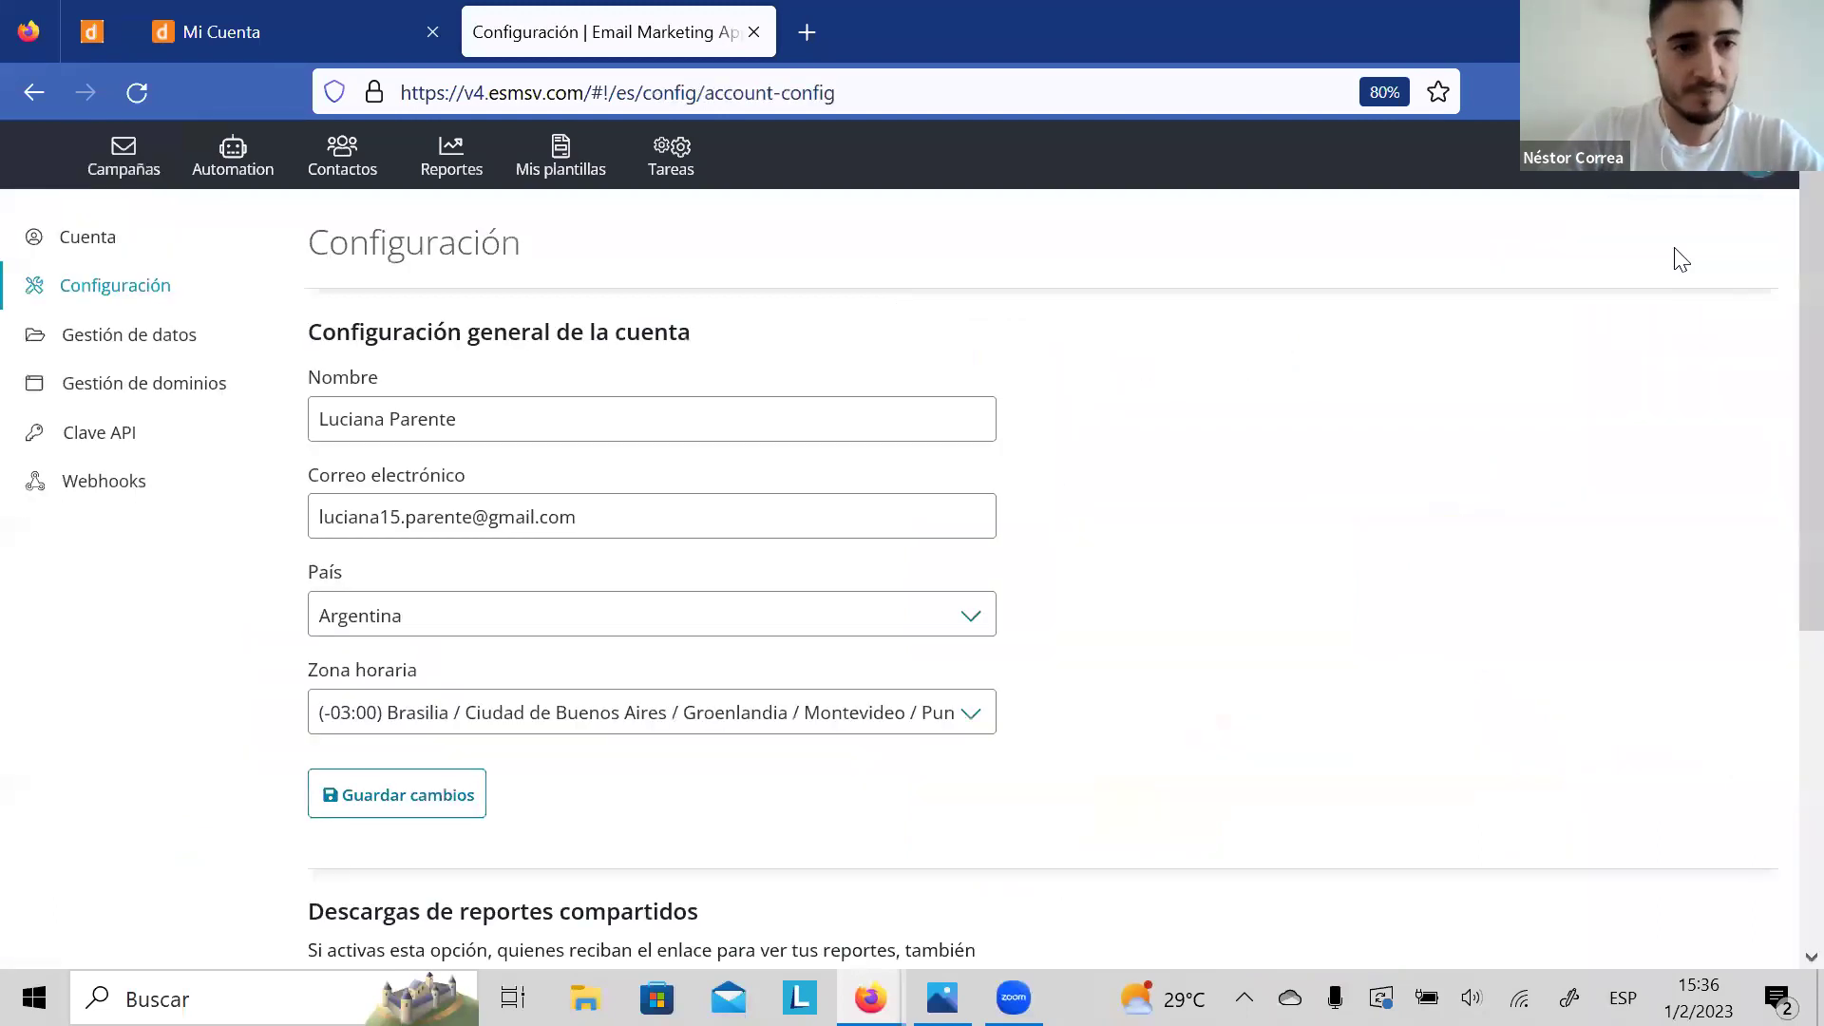
left_click(163, 392)
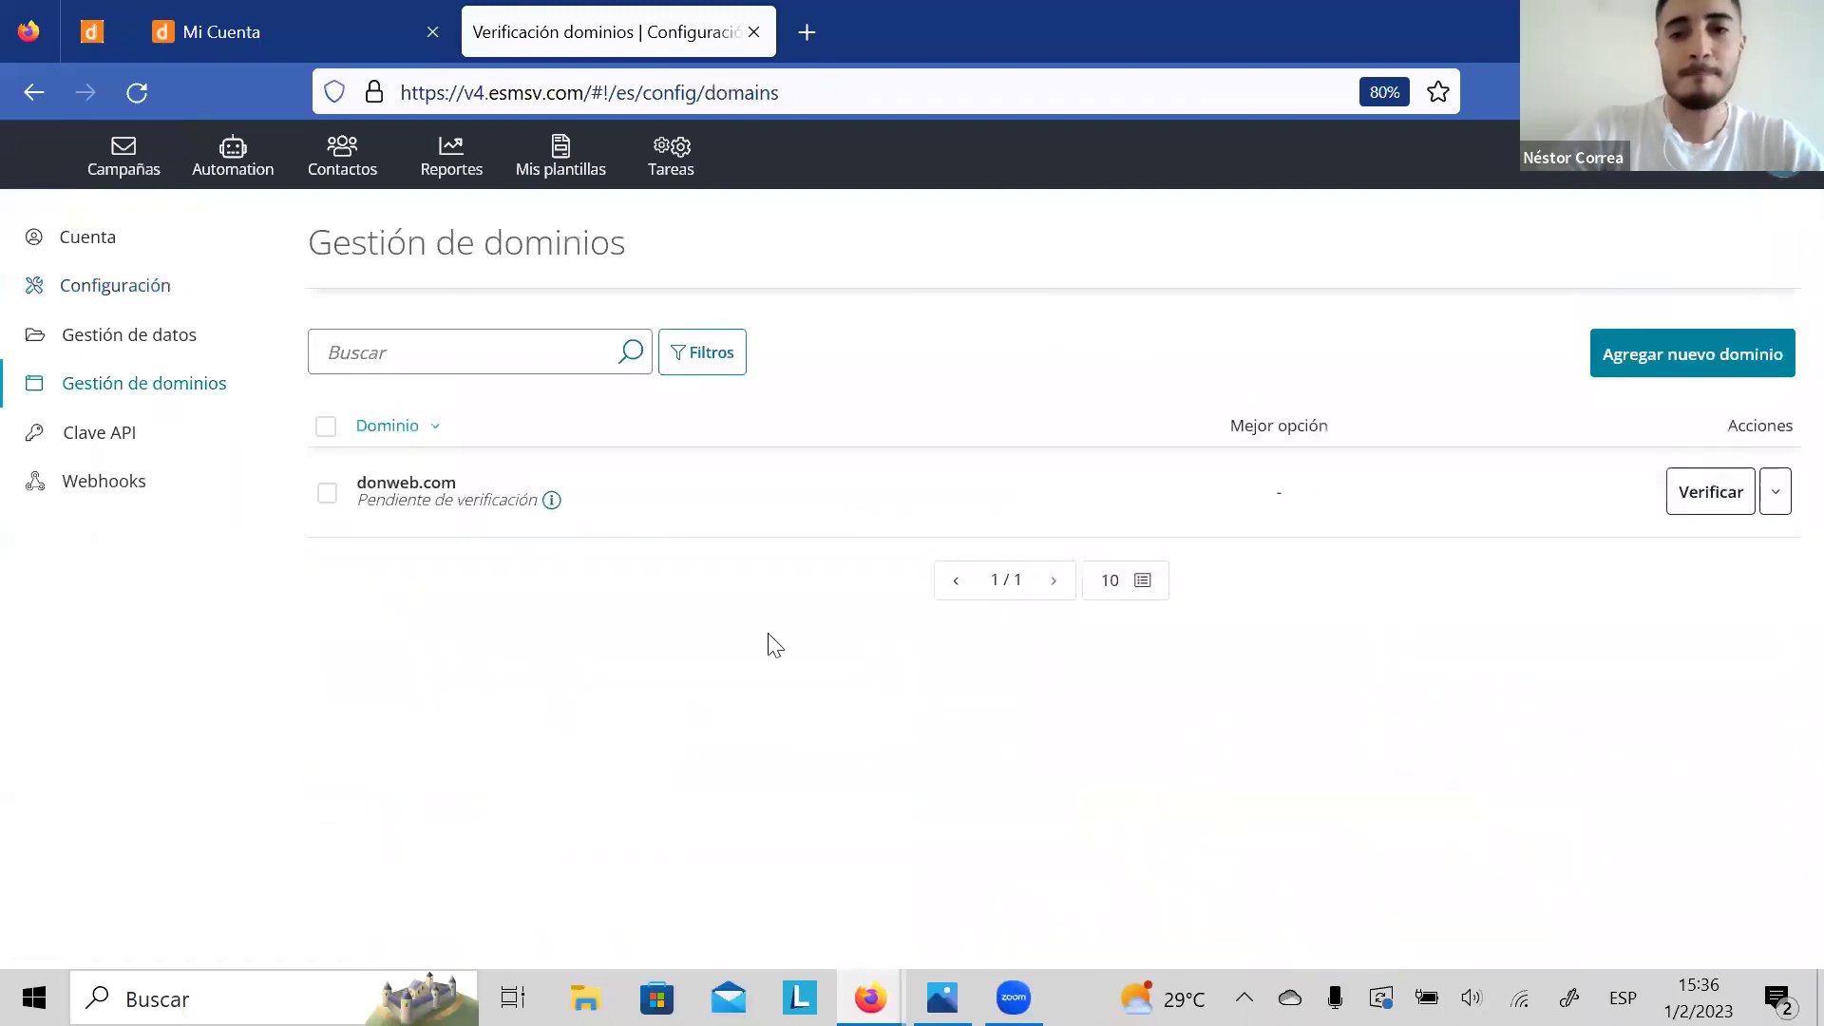
left_click(1640, 370)
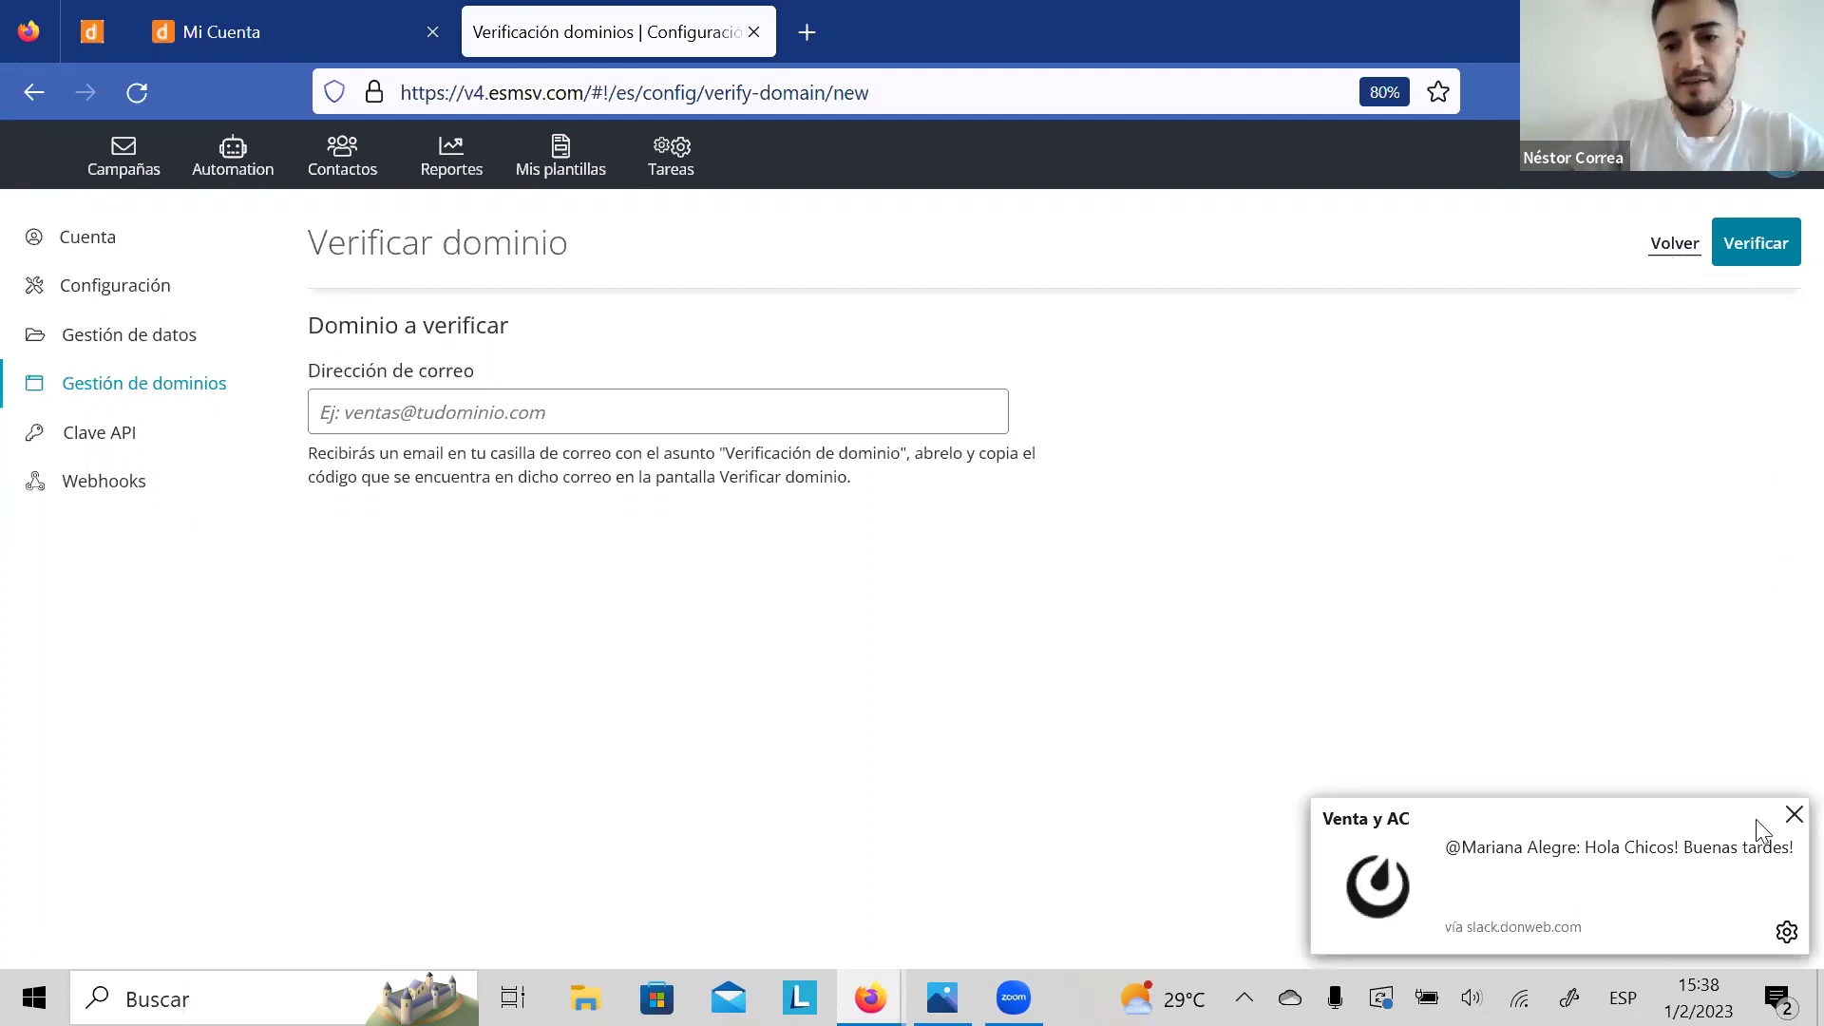
left_click(1793, 815)
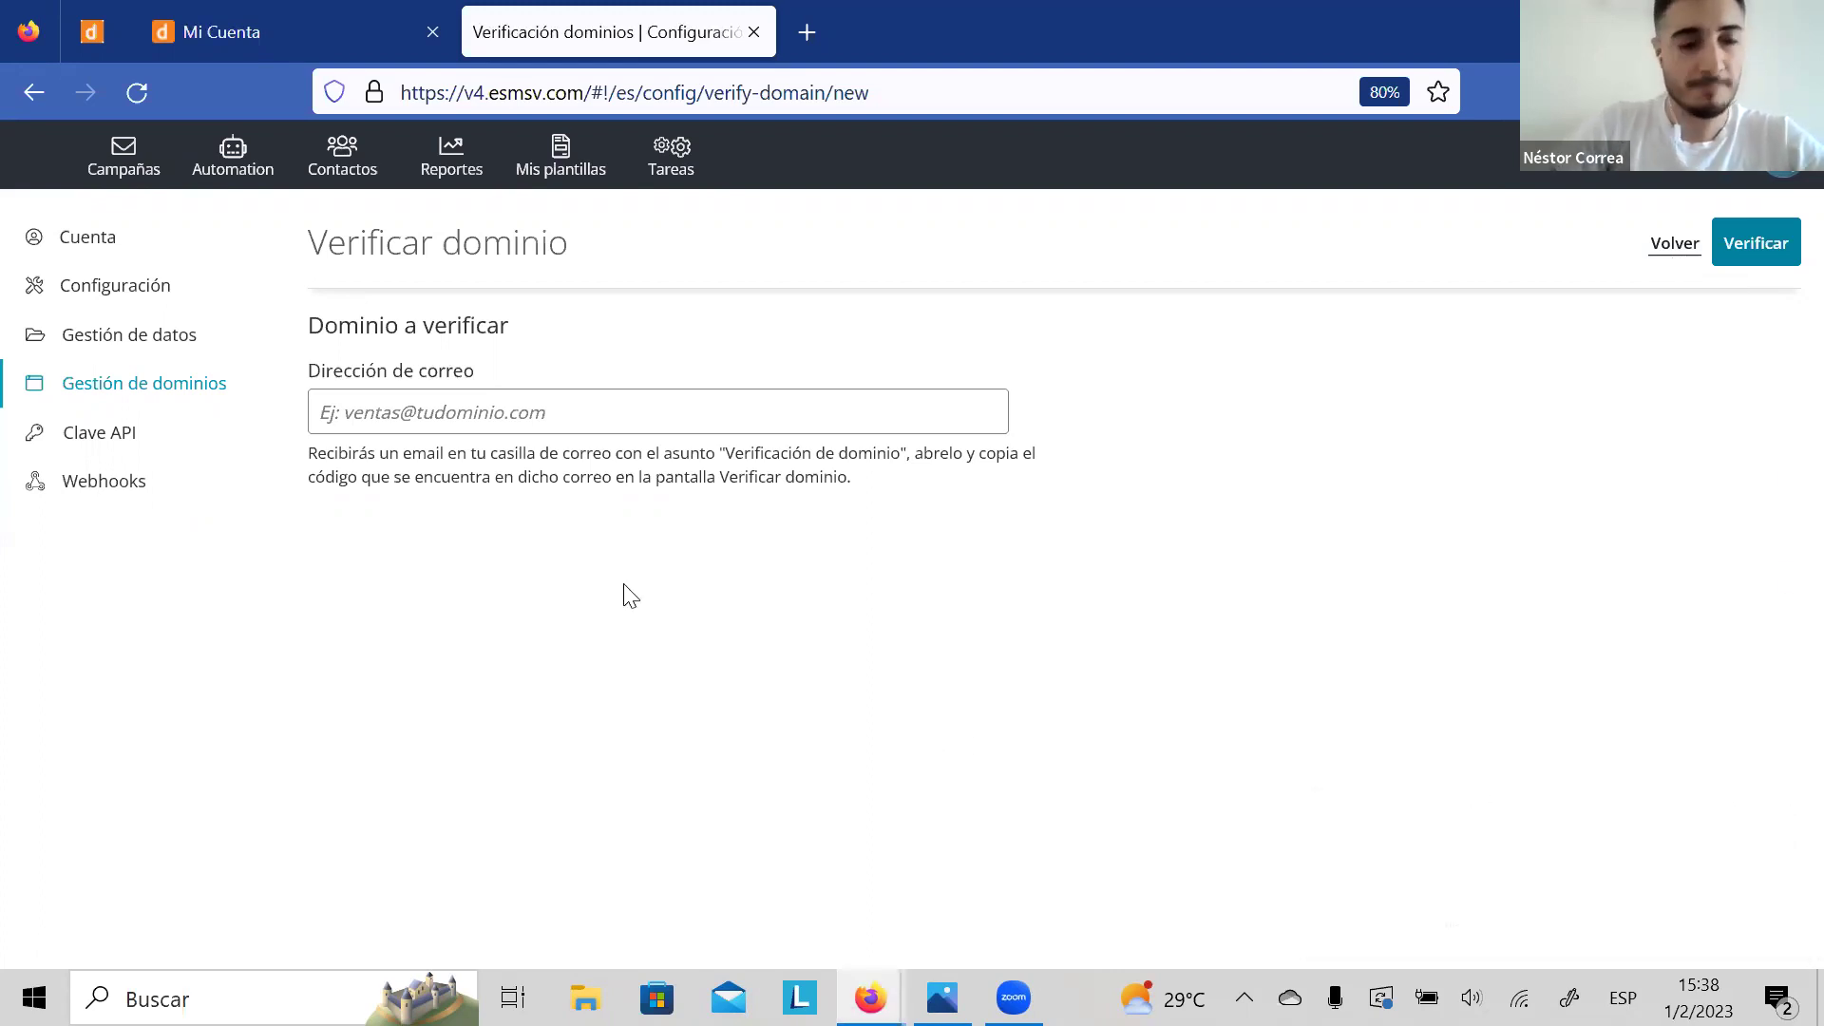
Step: Edit Taller de San Valentin, set Desde to the hotmail reply-to address, and continue to sending
left_click(123, 171)
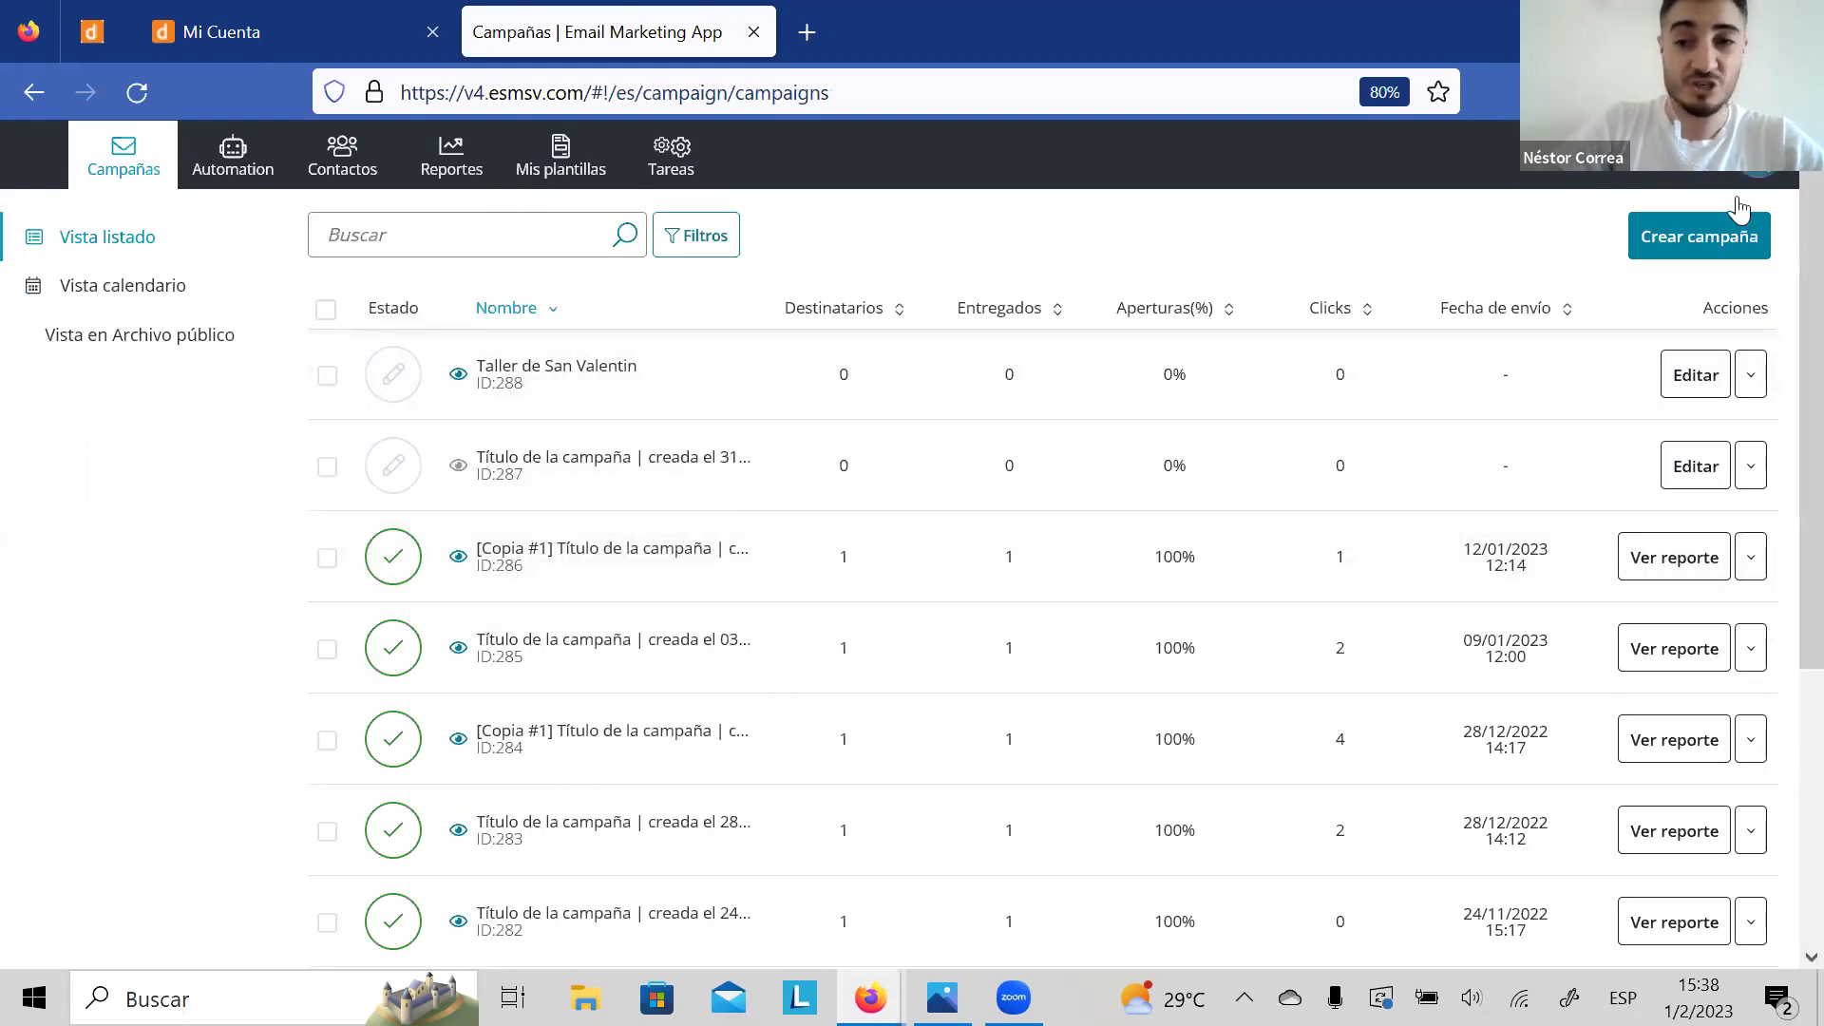
left_click(1684, 385)
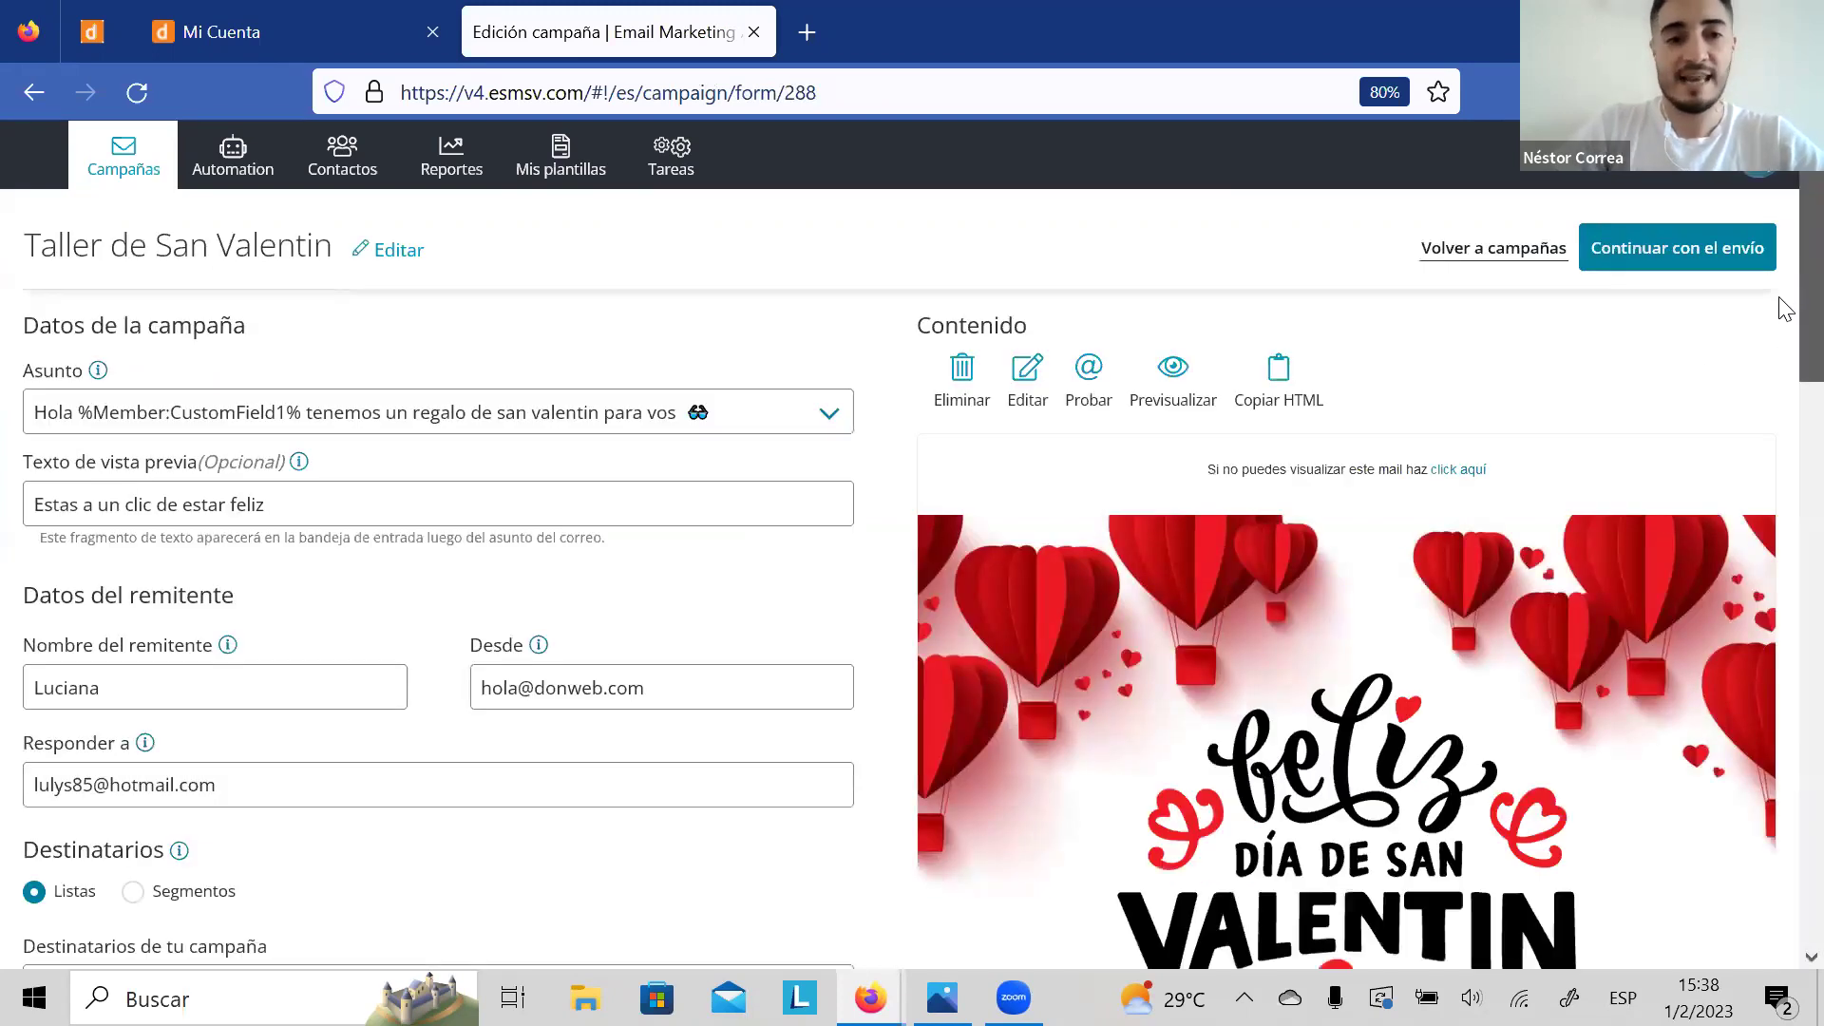
scroll(1779, 304, "down", 3)
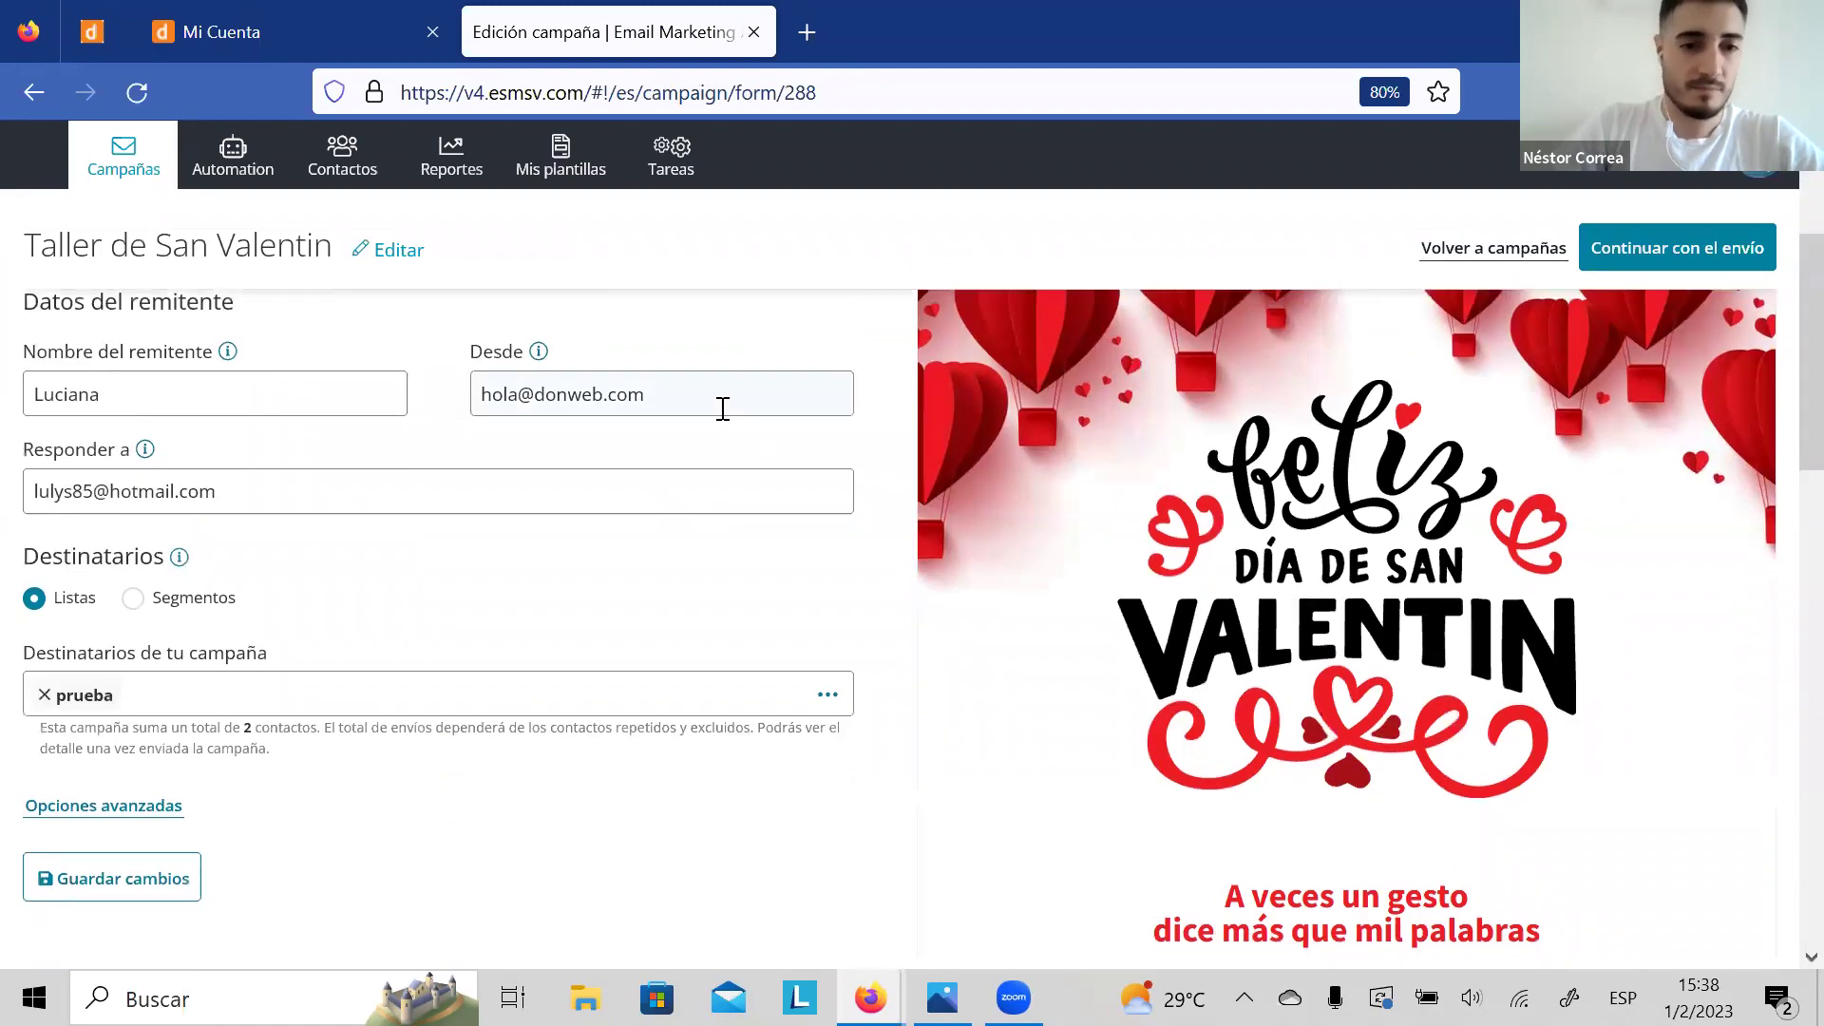
left_click(720, 405)
left_click(617, 499)
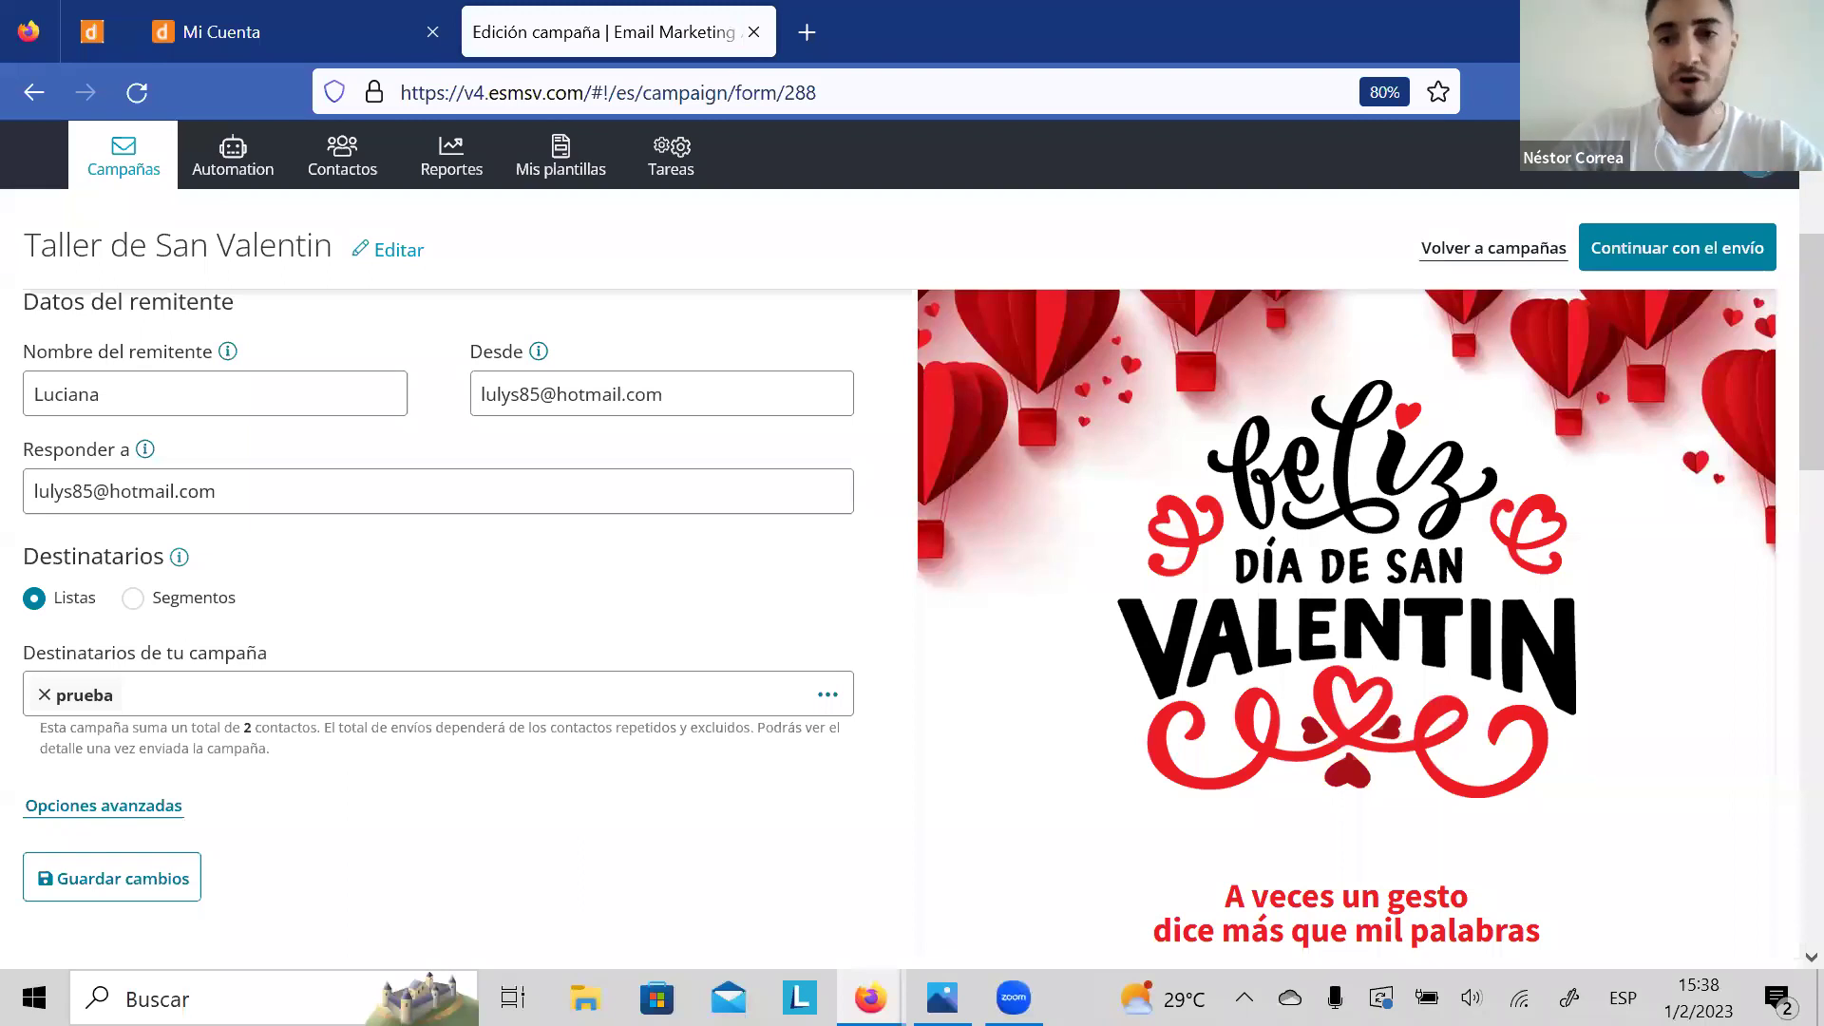
left_click(1695, 255)
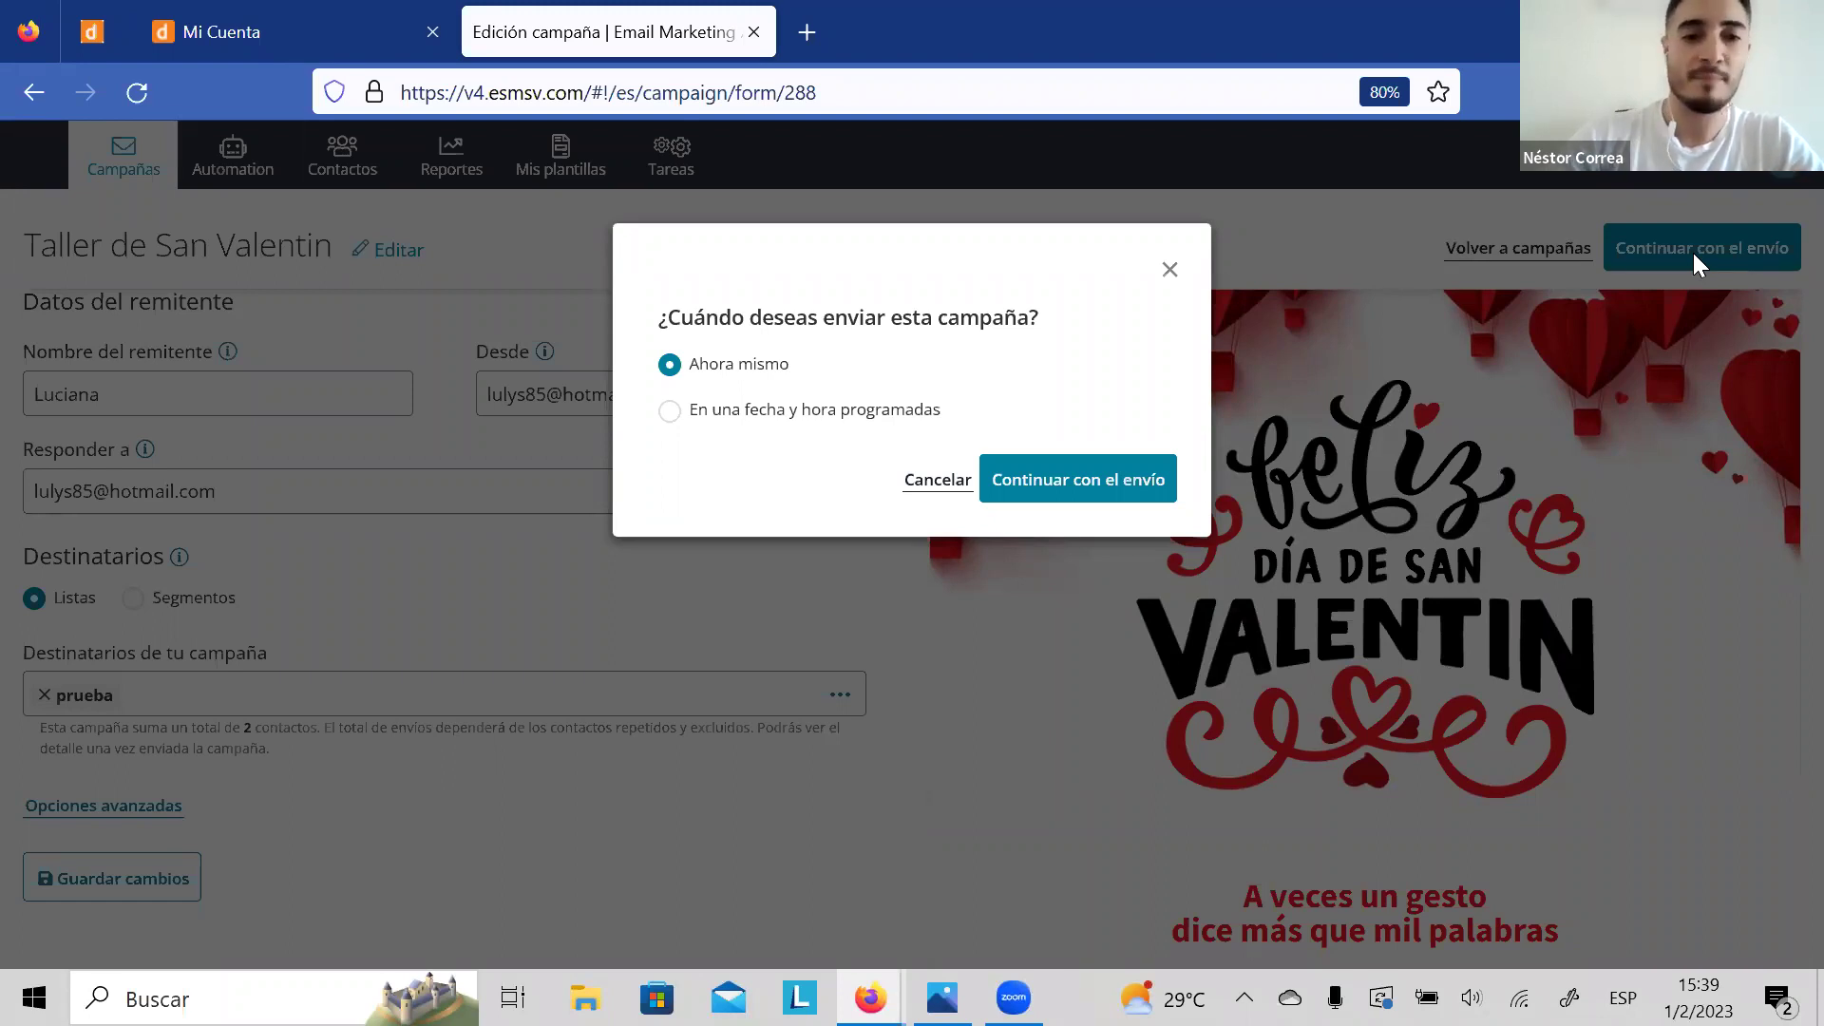
Step: Choose scheduled sending and set the send date to 14 February 2023
left_click(696, 424)
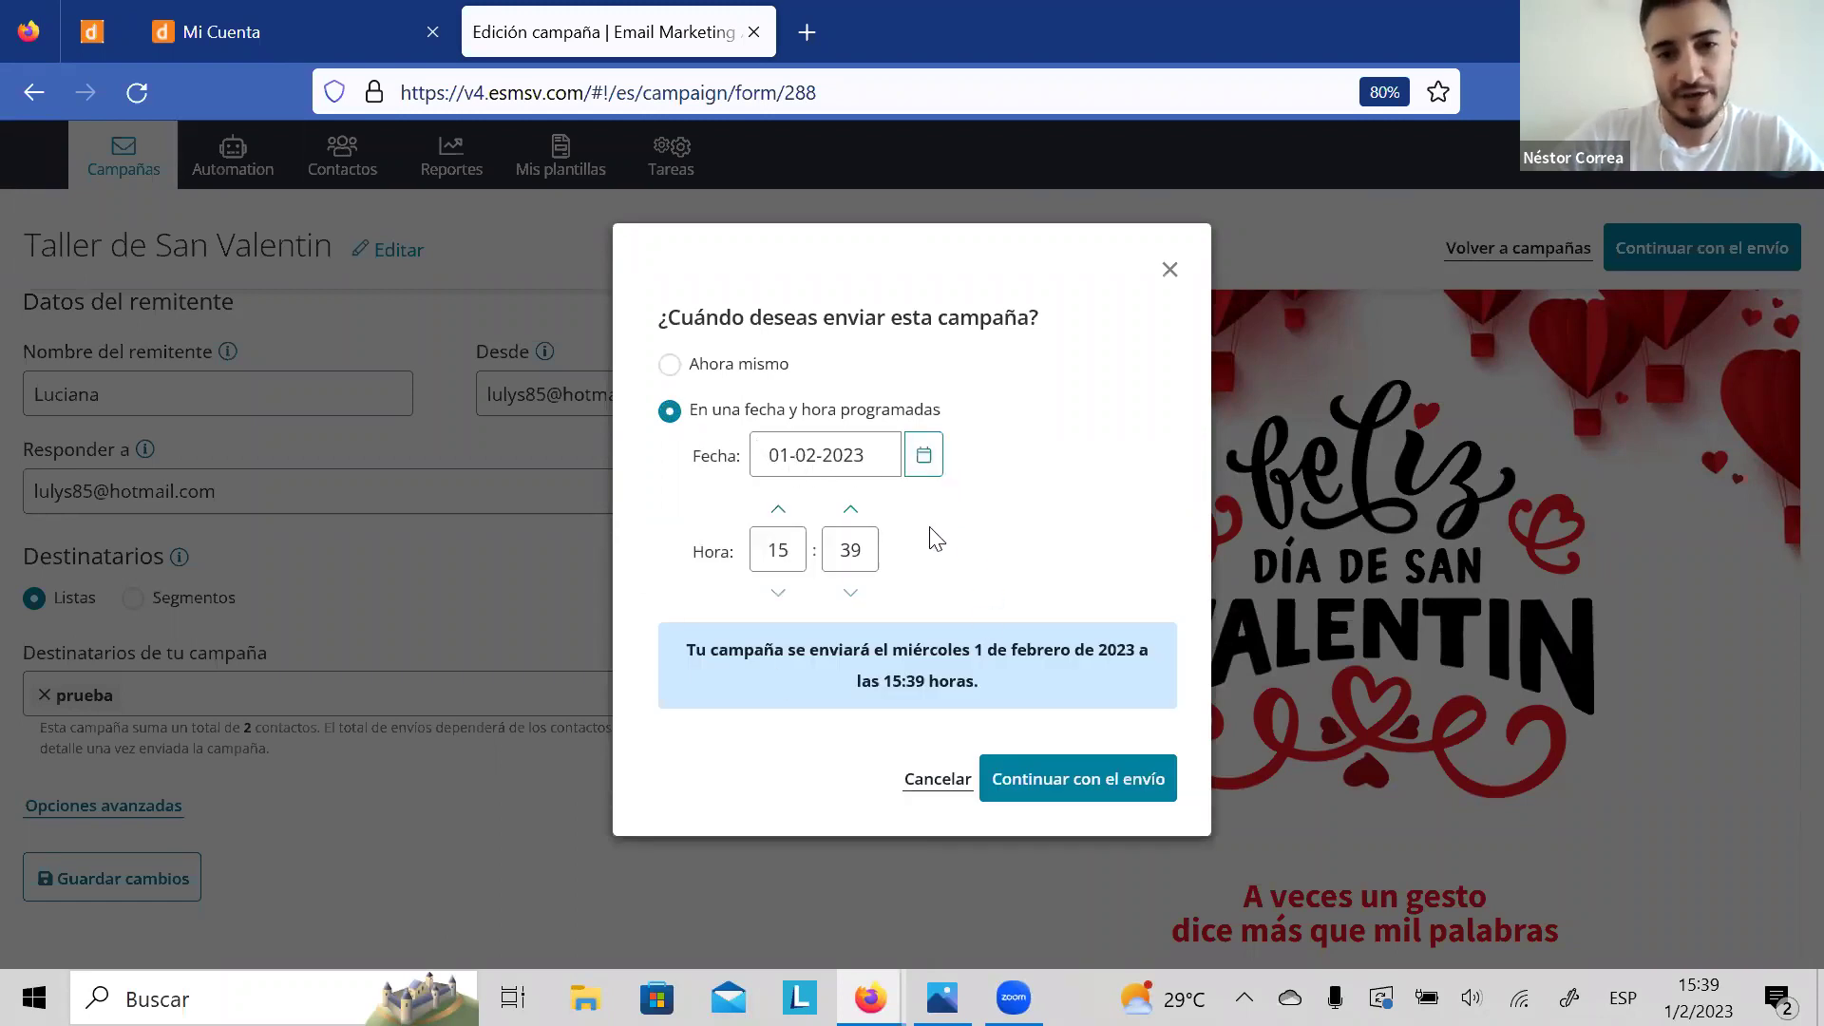
left_click(922, 458)
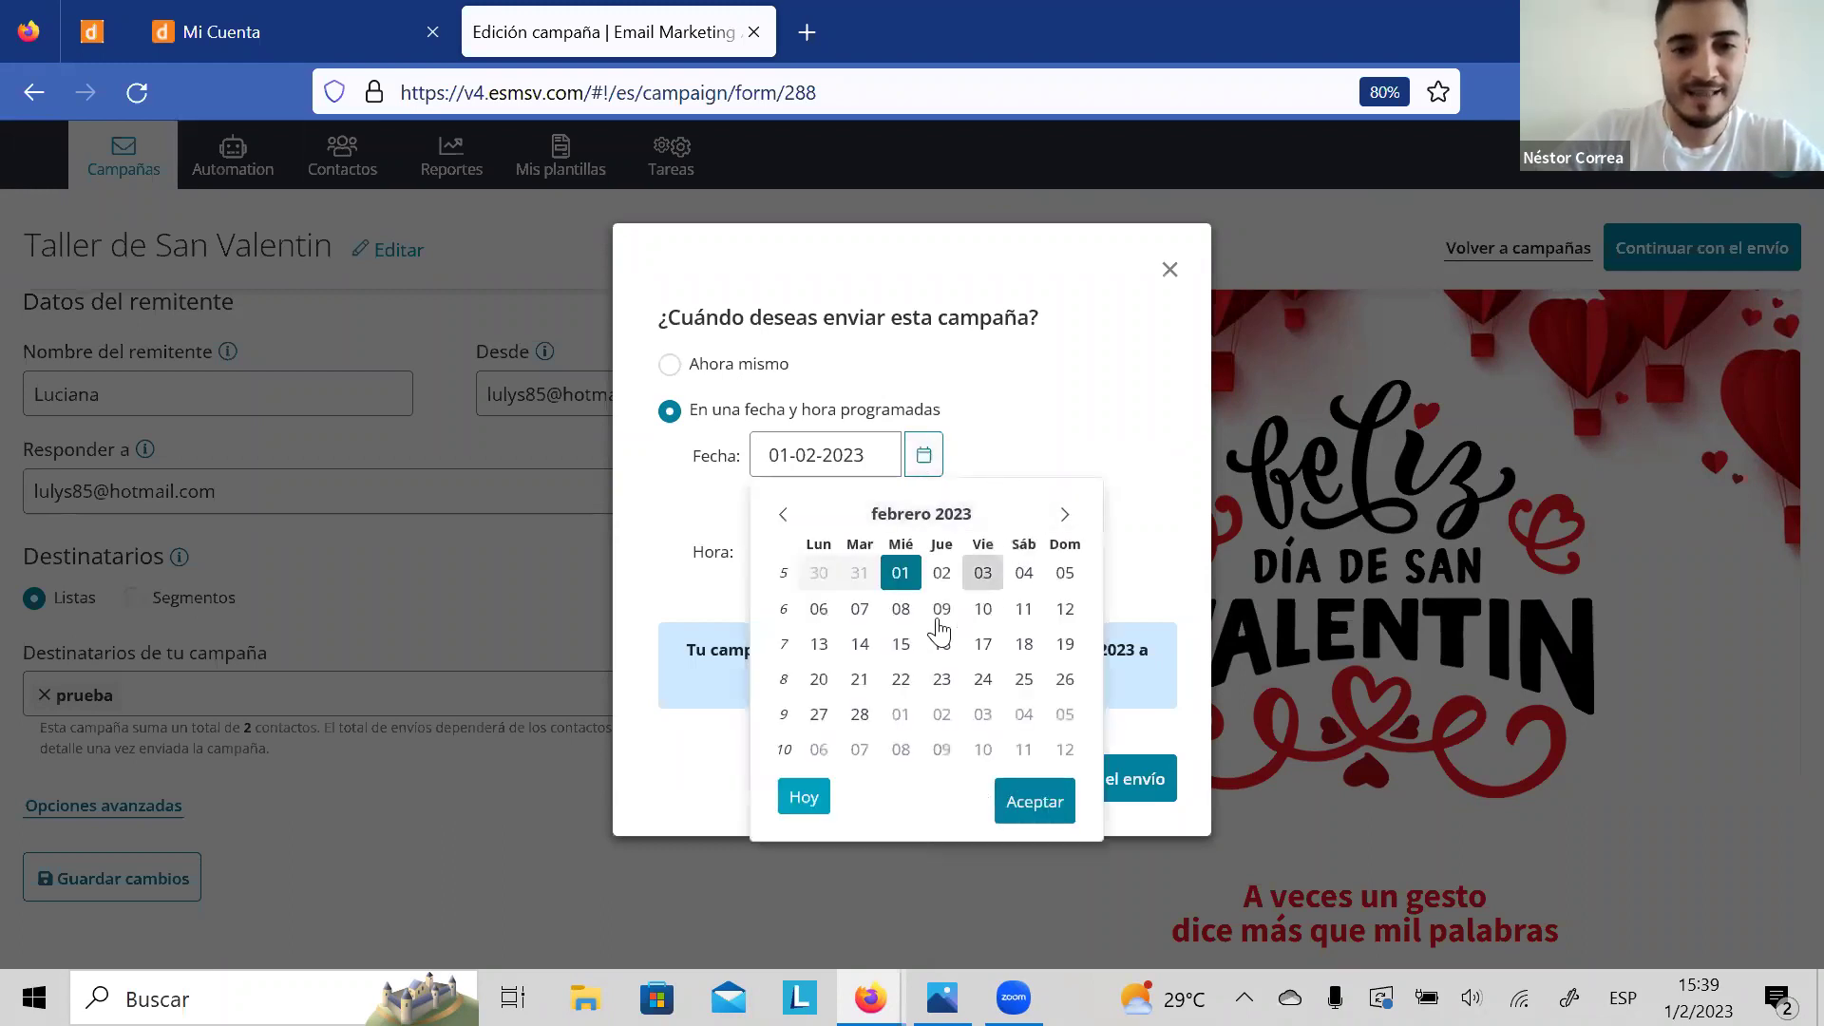
left_click(859, 646)
Step: Set the scheduled send time to 10:30
left_click(778, 595)
left_click(779, 595)
left_click(779, 594)
left_click(778, 594)
left_click(779, 595)
left_click(851, 593)
left_click(851, 594)
left_click(851, 594)
left_click(851, 594)
left_click(852, 594)
left_click(851, 594)
left_click(851, 593)
left_click(851, 593)
left_click(851, 594)
left_click(852, 594)
left_click(851, 593)
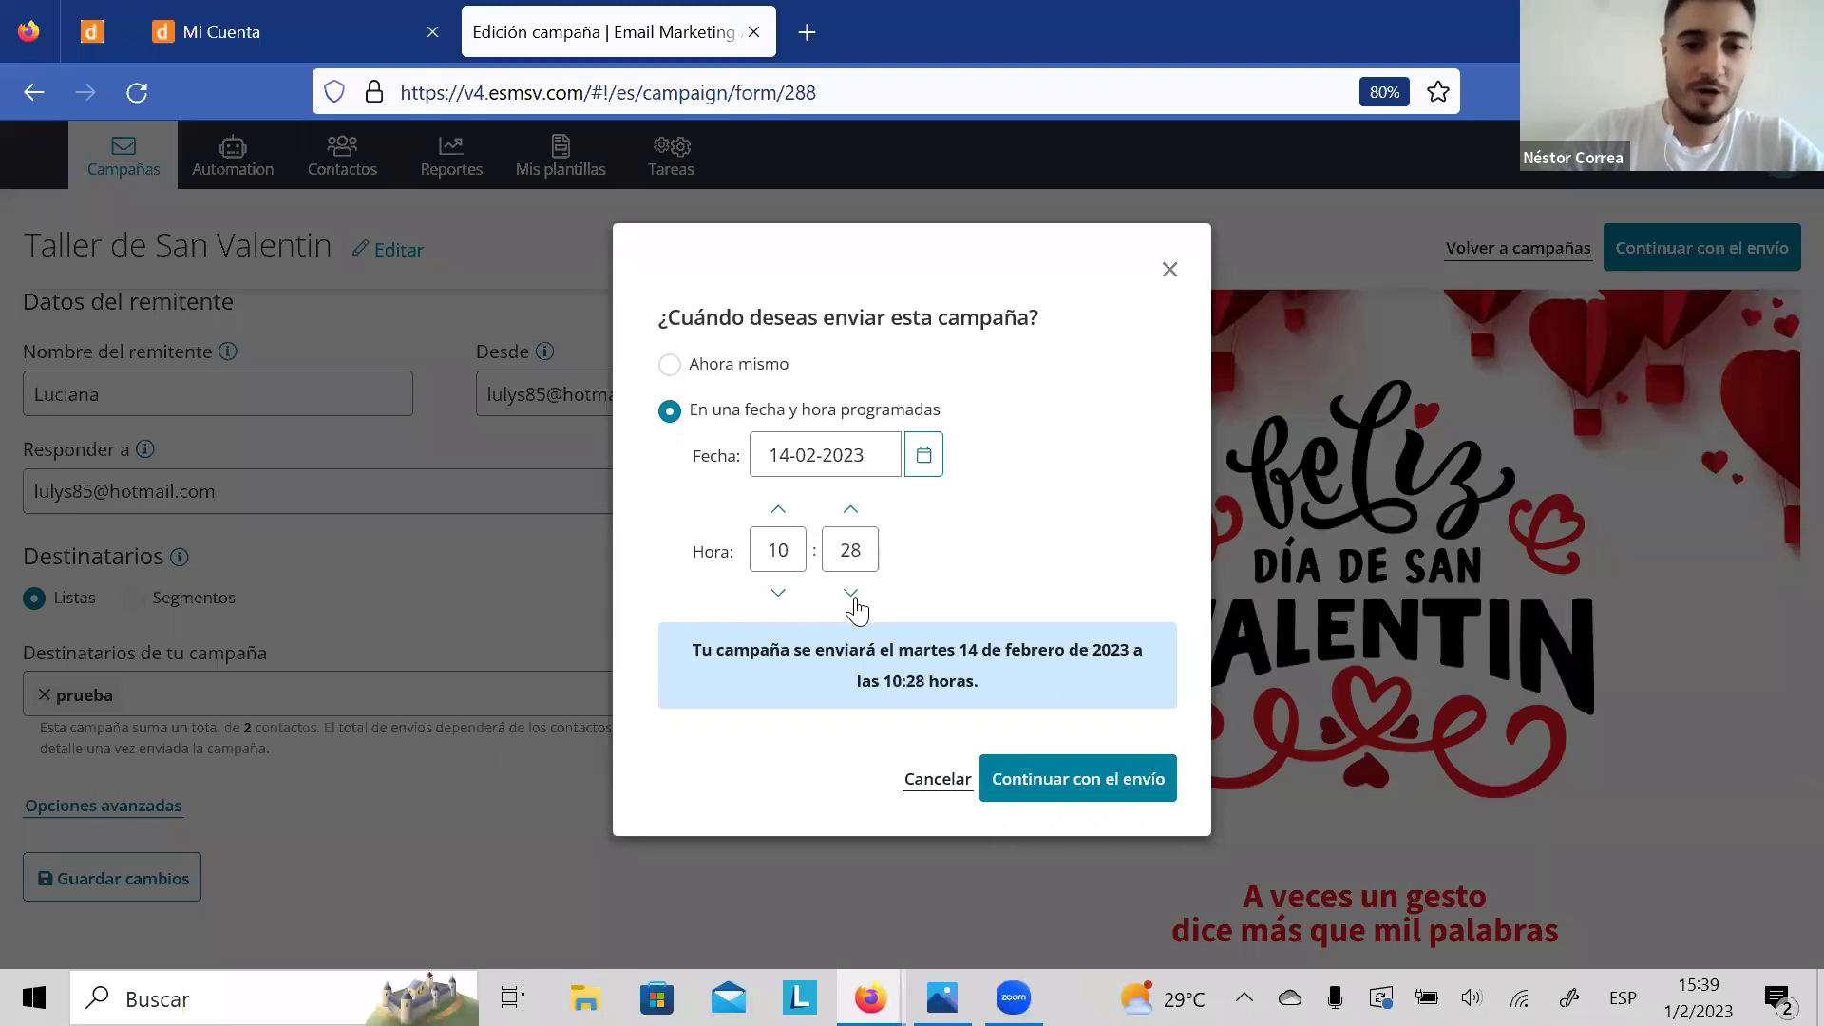
left_click(852, 517)
left_click(852, 518)
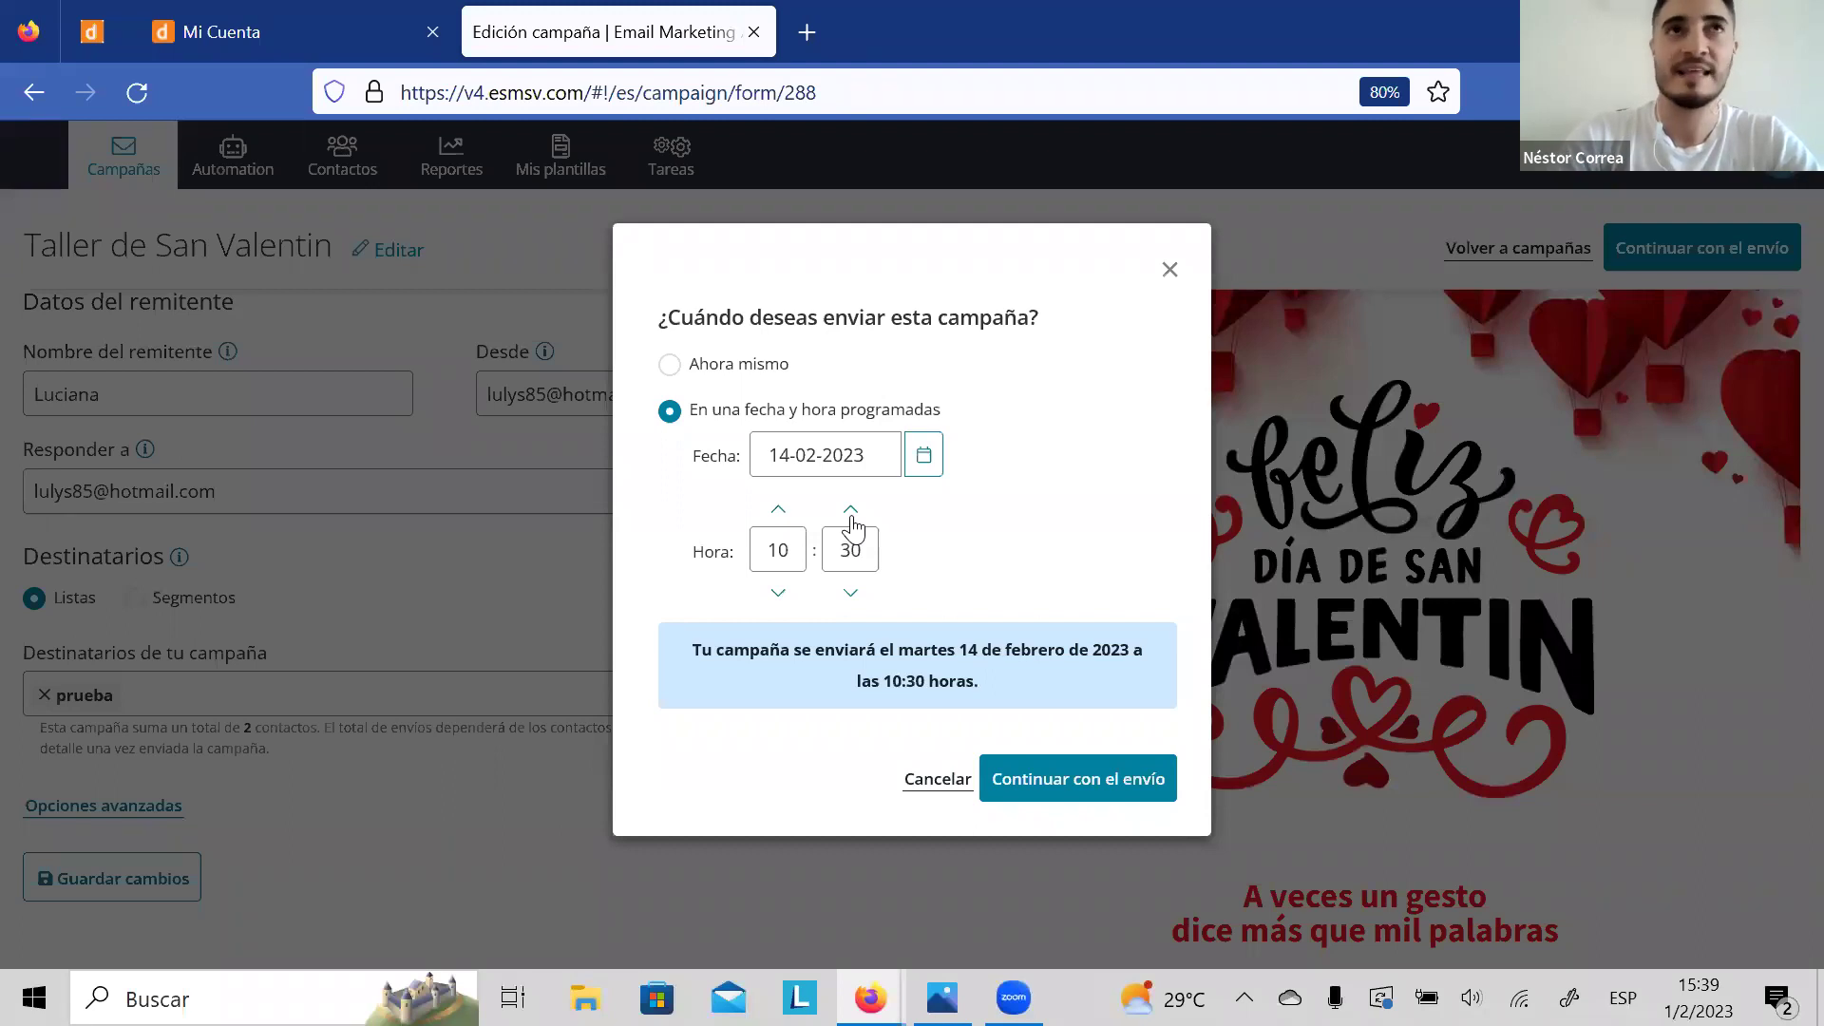
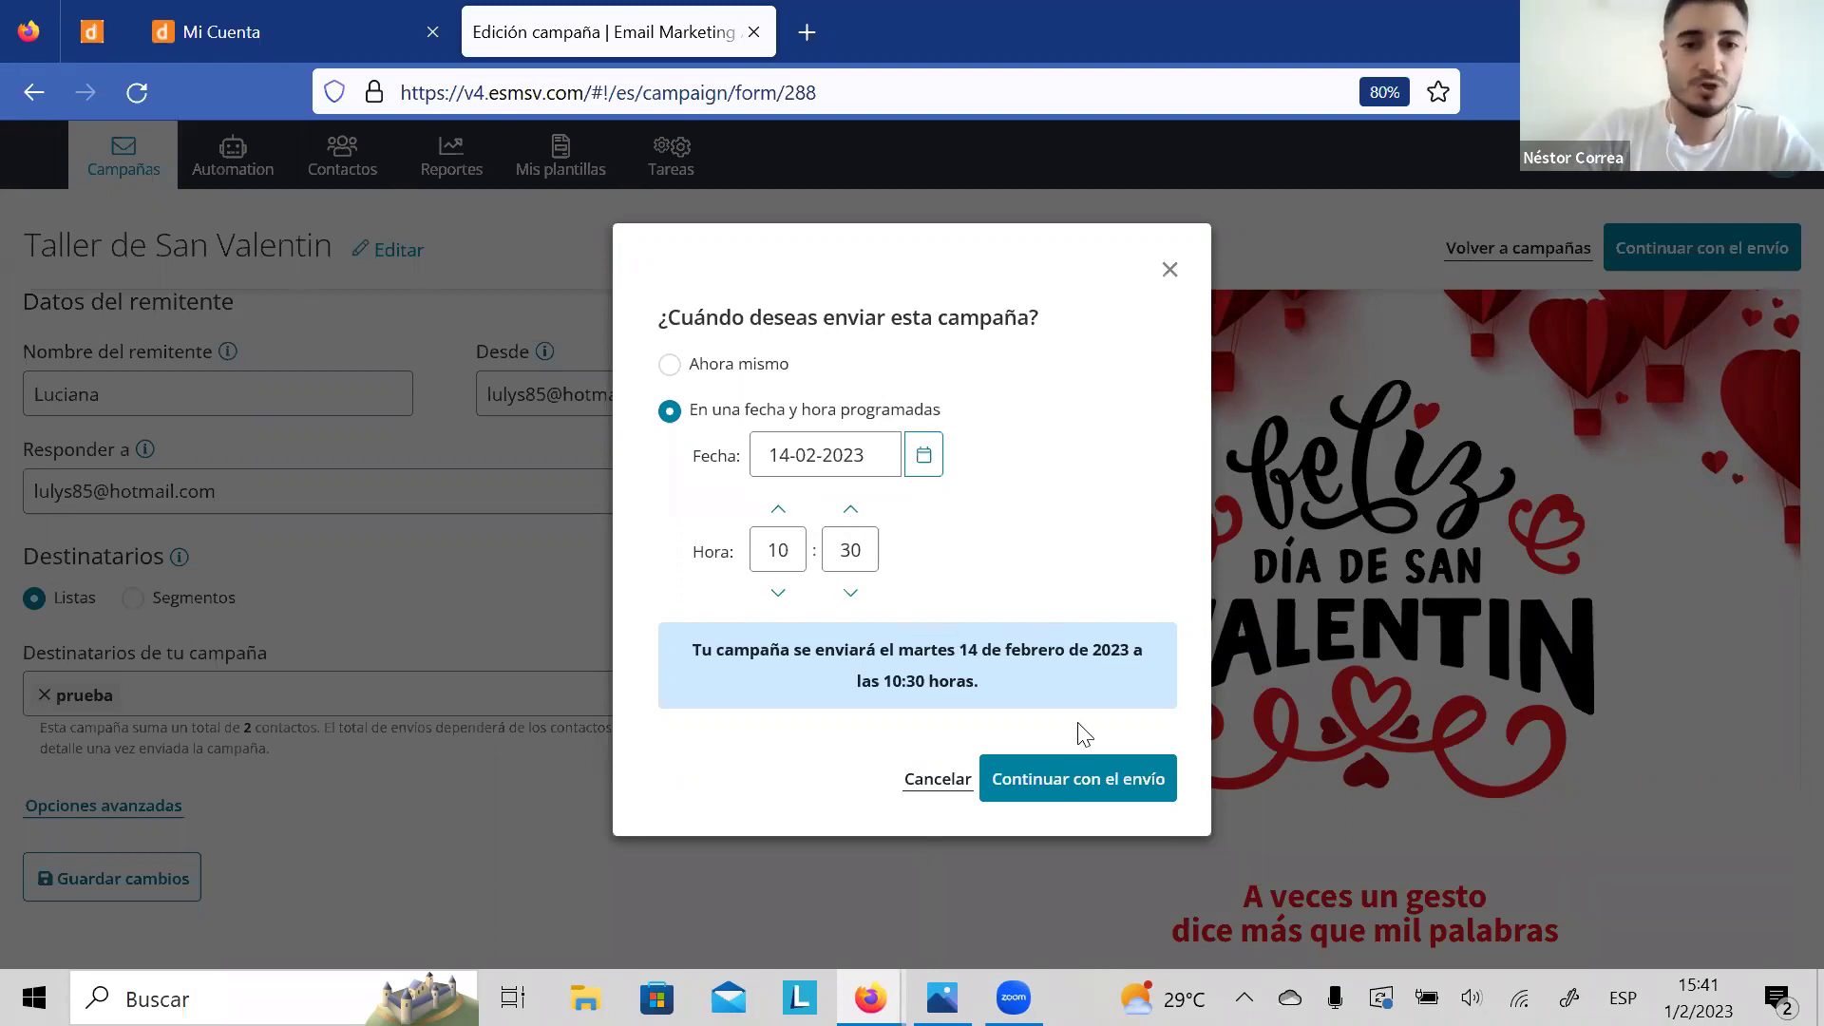
Step: Confirm the Taller de San Valentin send for 14-02-2023 at 10:30
left_click(1058, 775)
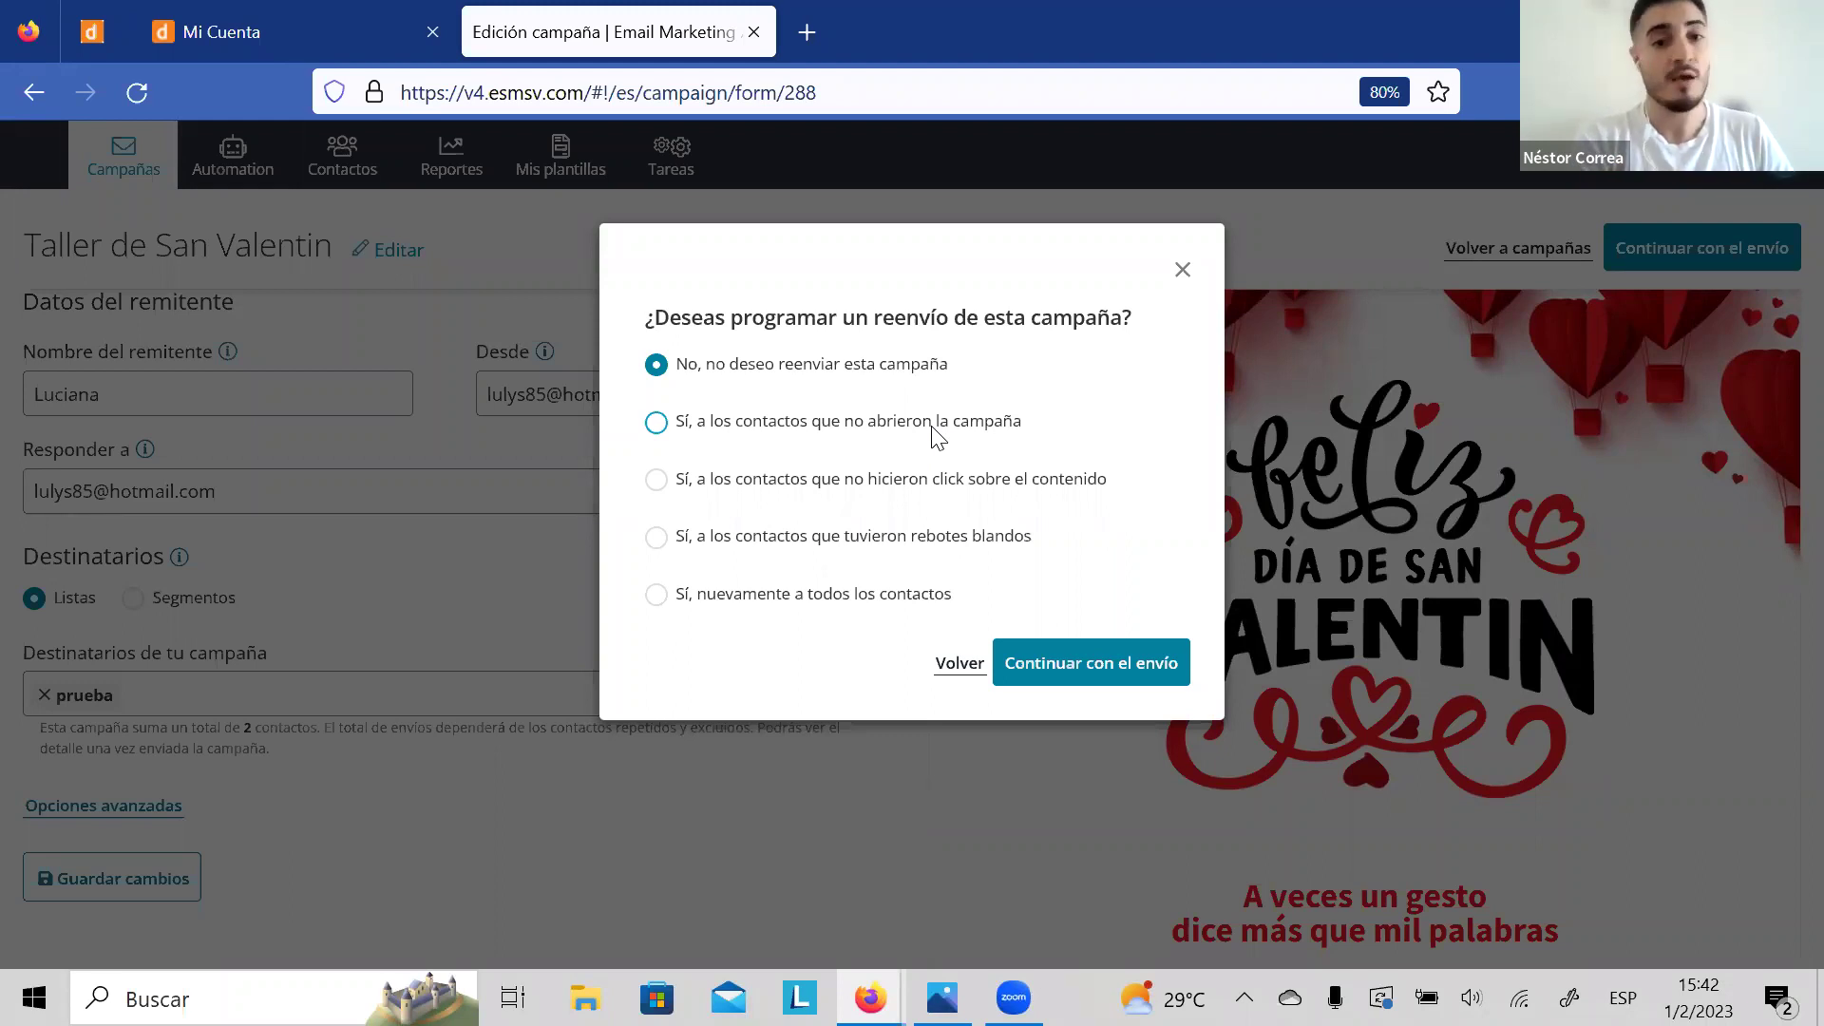
Step: Schedule a resend to contacts who didn't open it, 1 day later at hour 10, and confirm
left_click(810, 433)
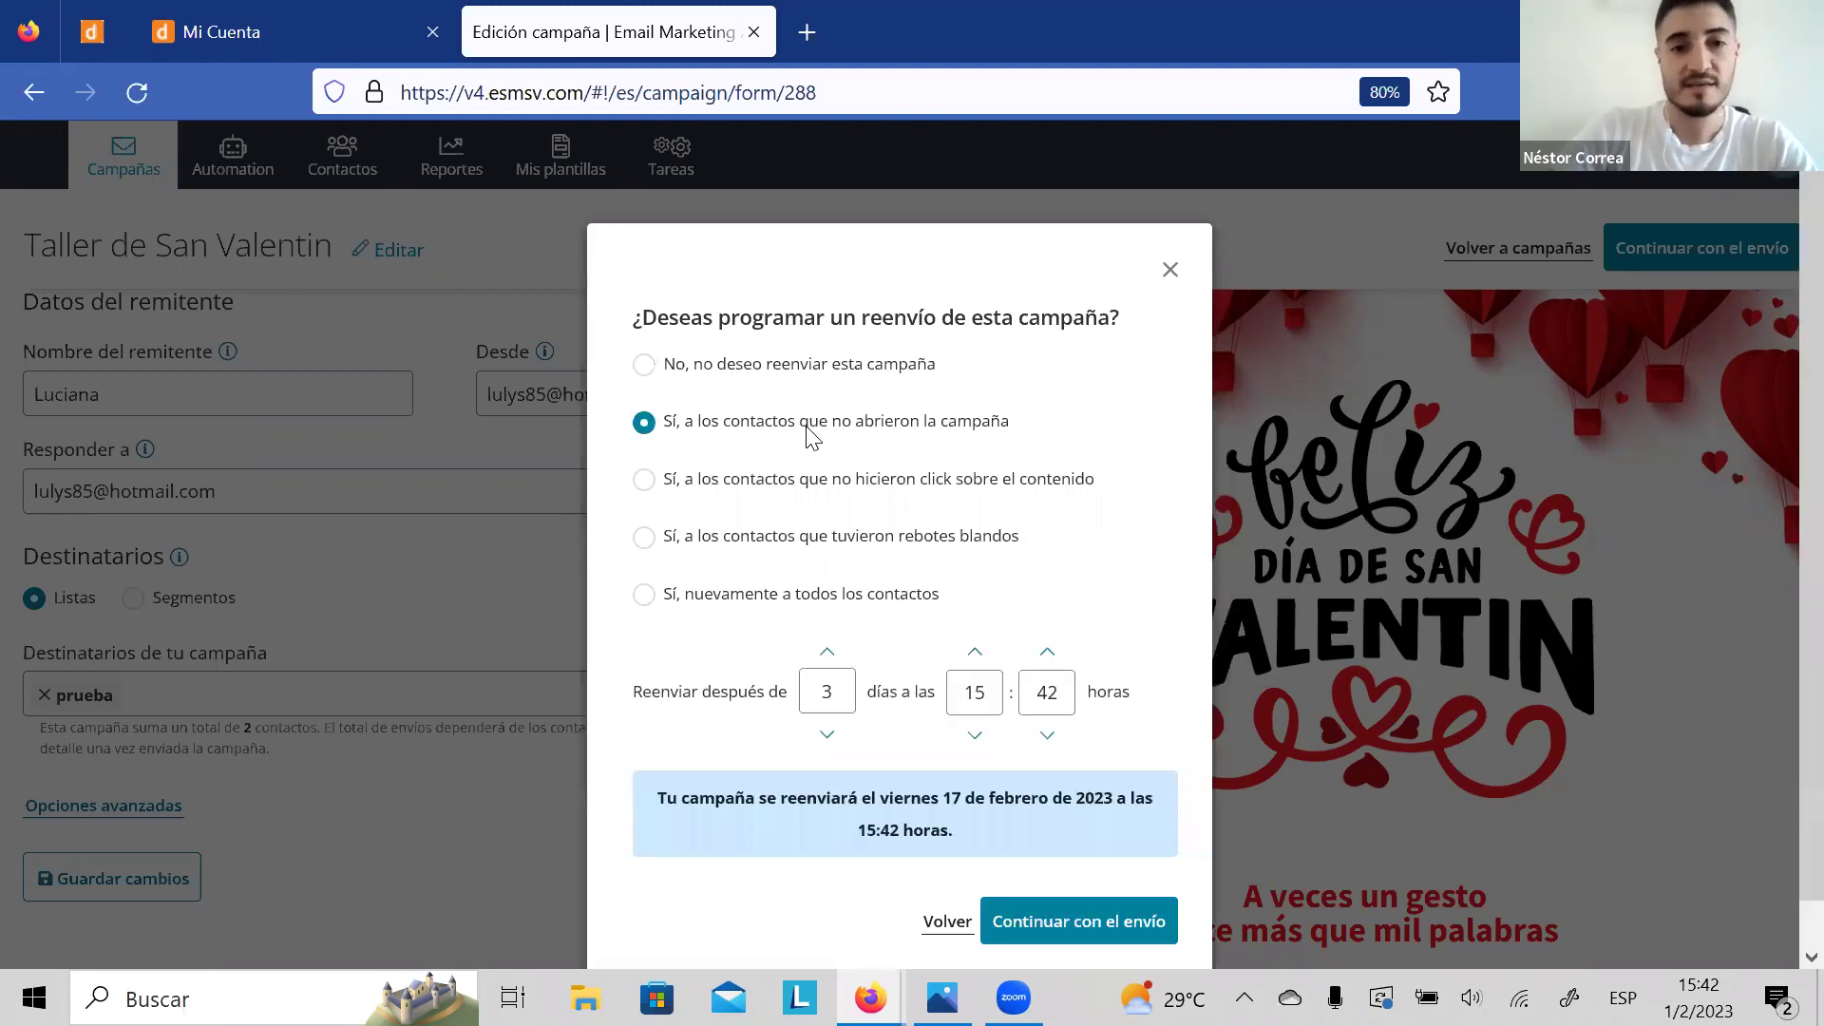
left_click(837, 735)
left_click(837, 735)
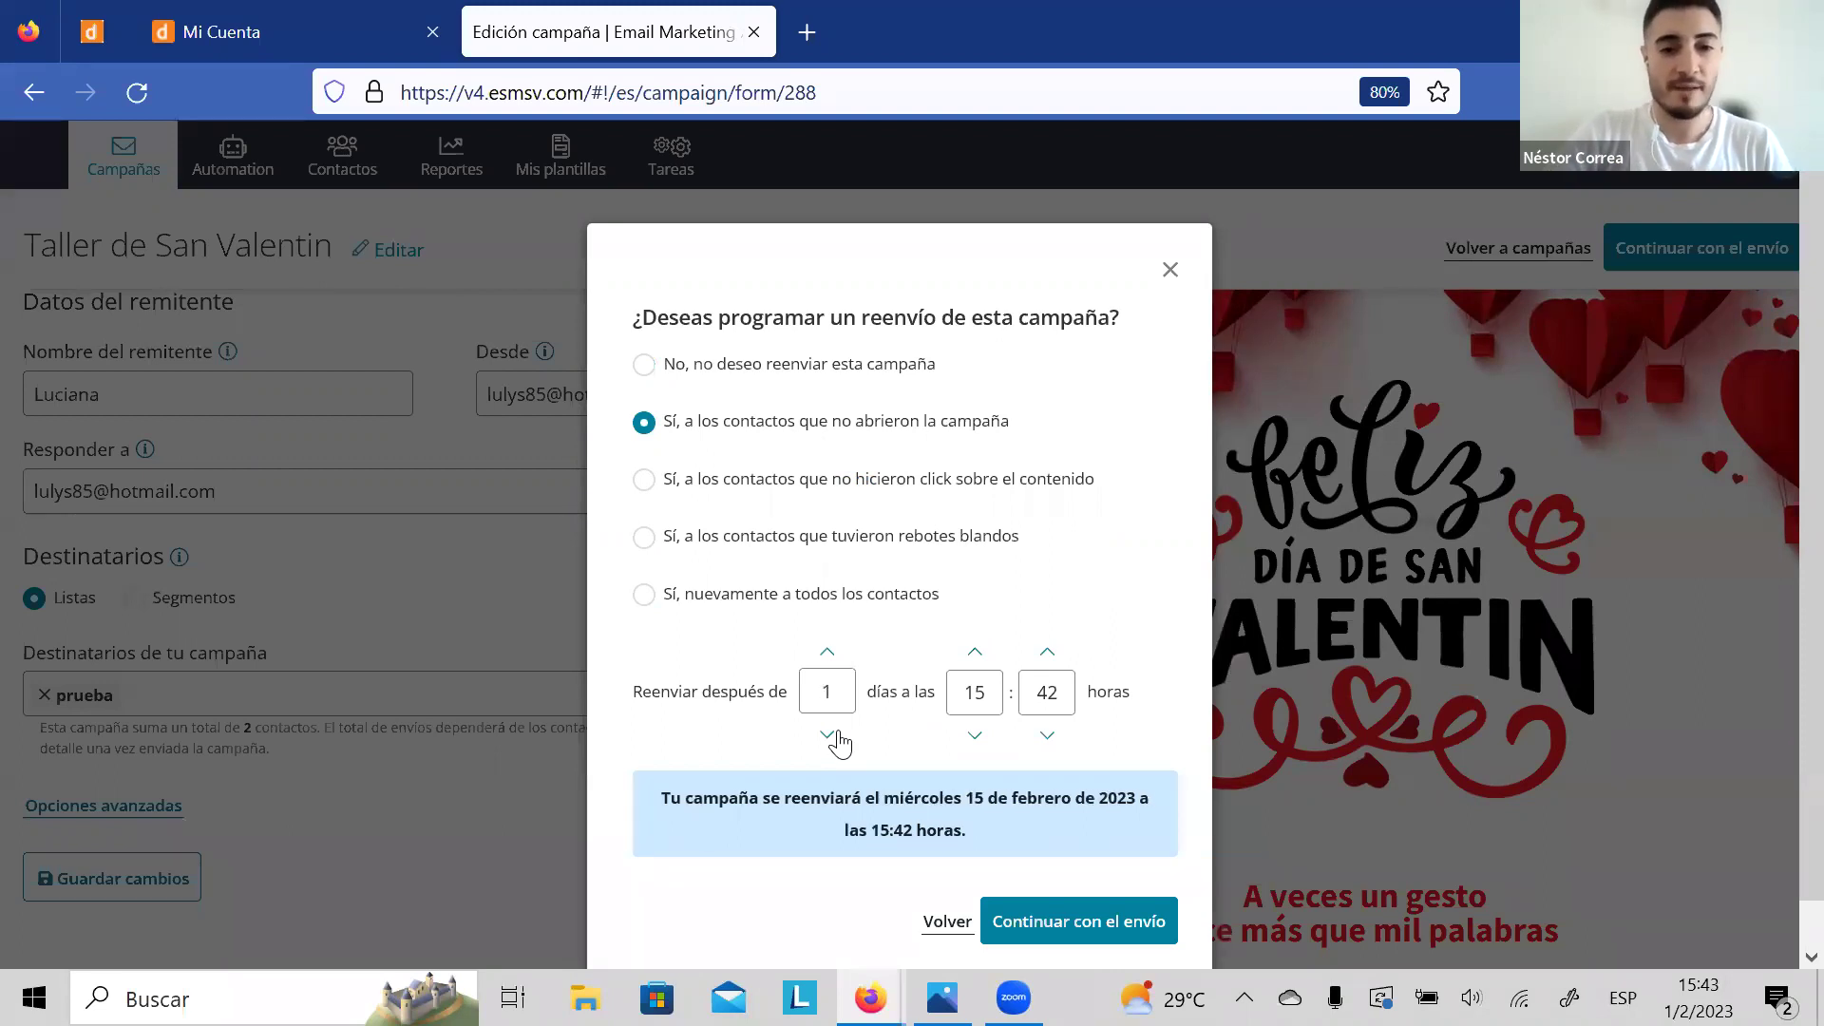
left_click(973, 735)
left_click(974, 735)
left_click(974, 735)
left_click(973, 735)
left_click(974, 735)
left_click(973, 736)
left_click(974, 736)
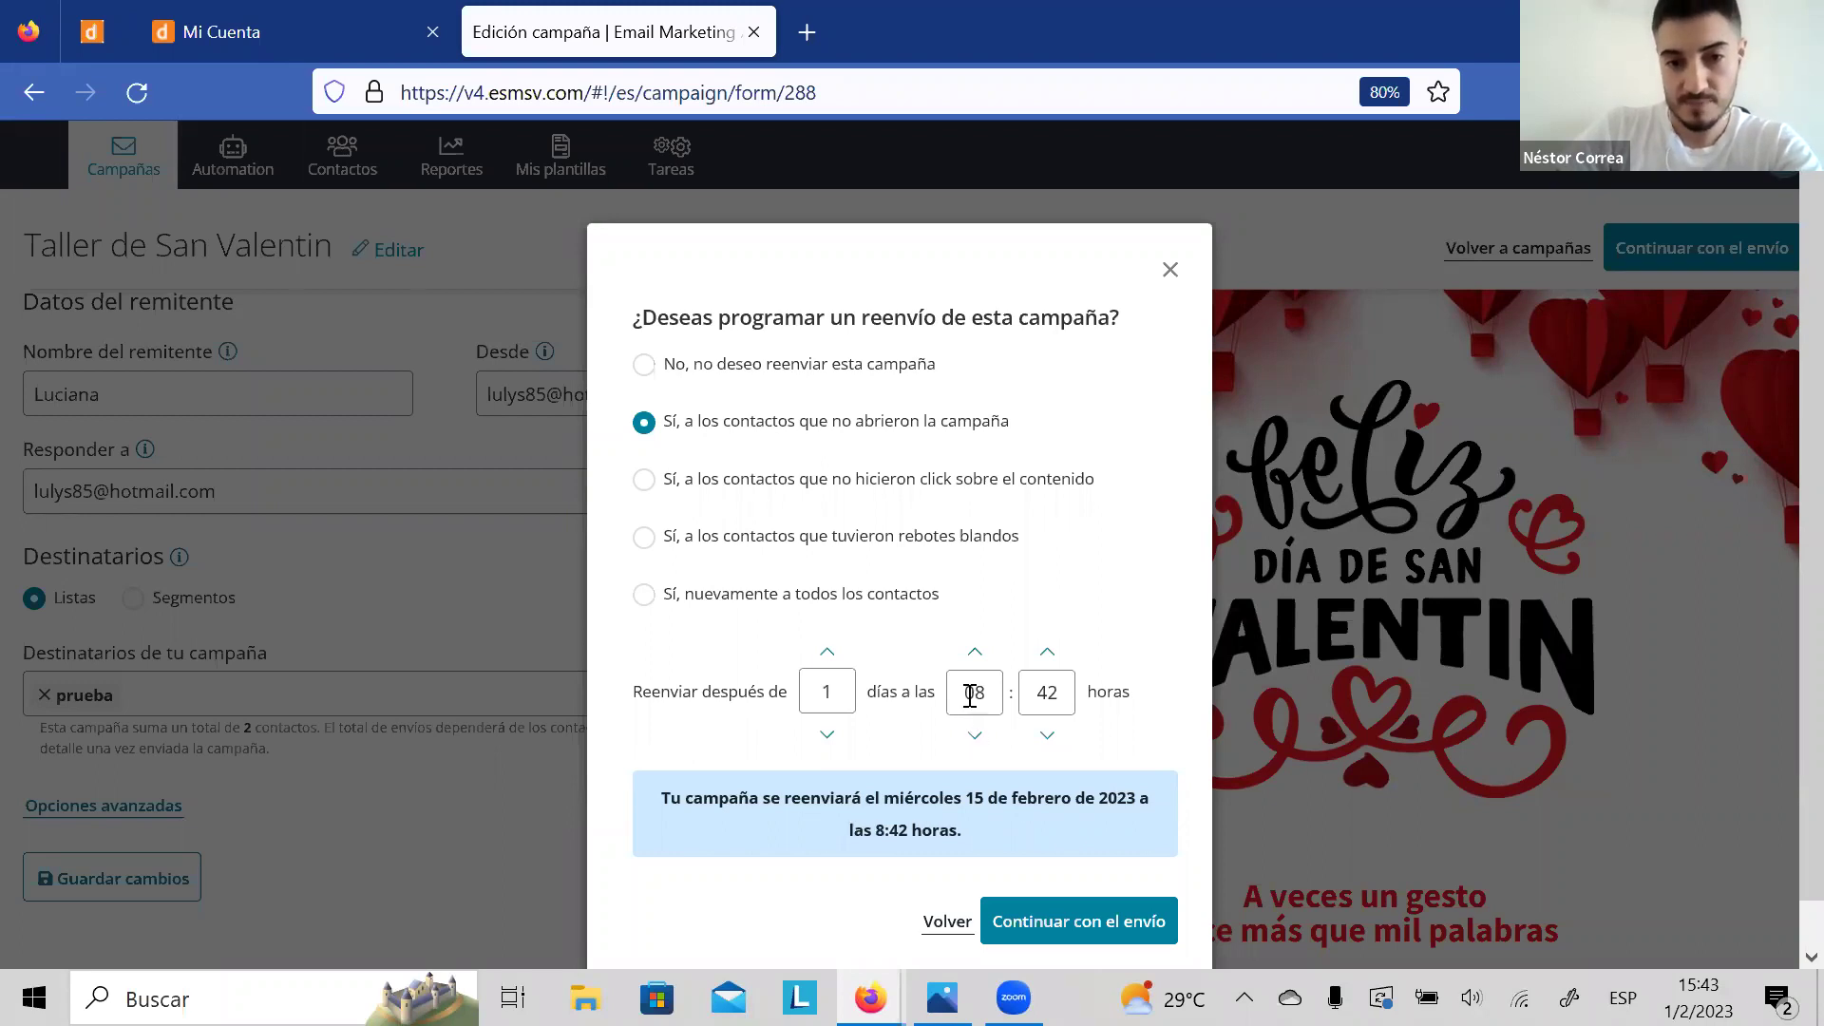
left_click(976, 653)
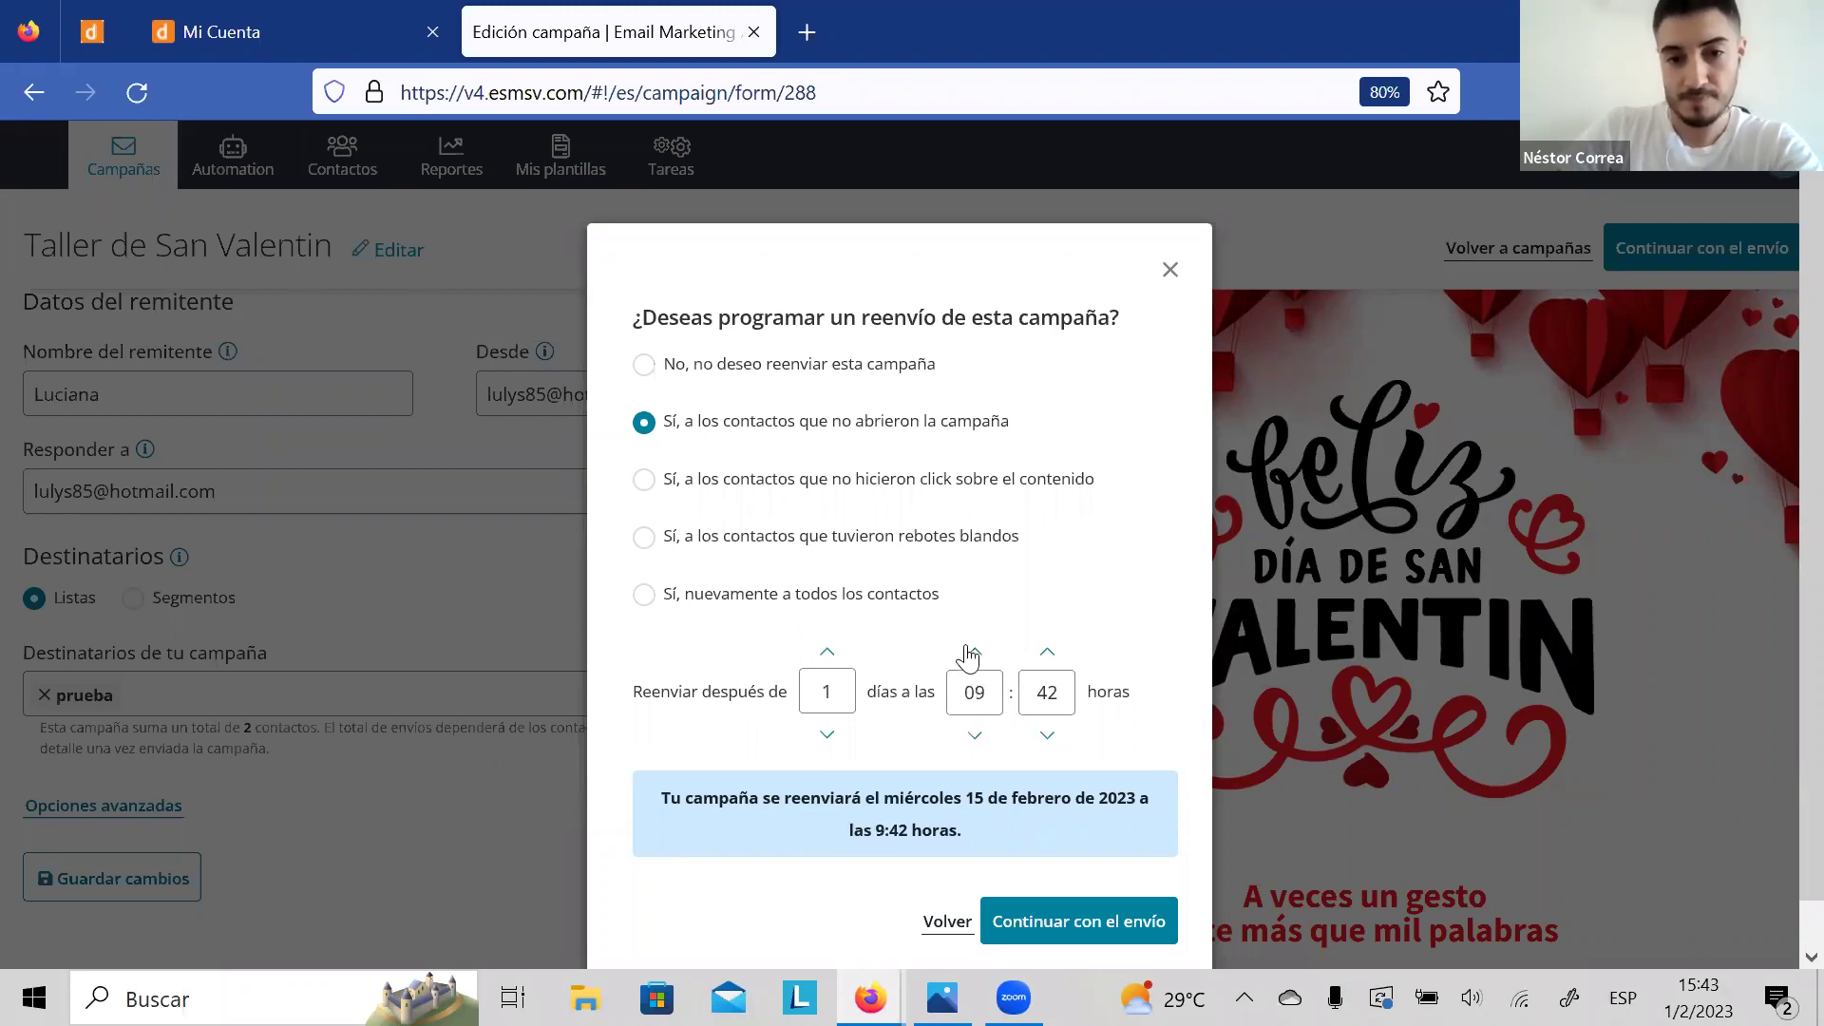
left_click(974, 653)
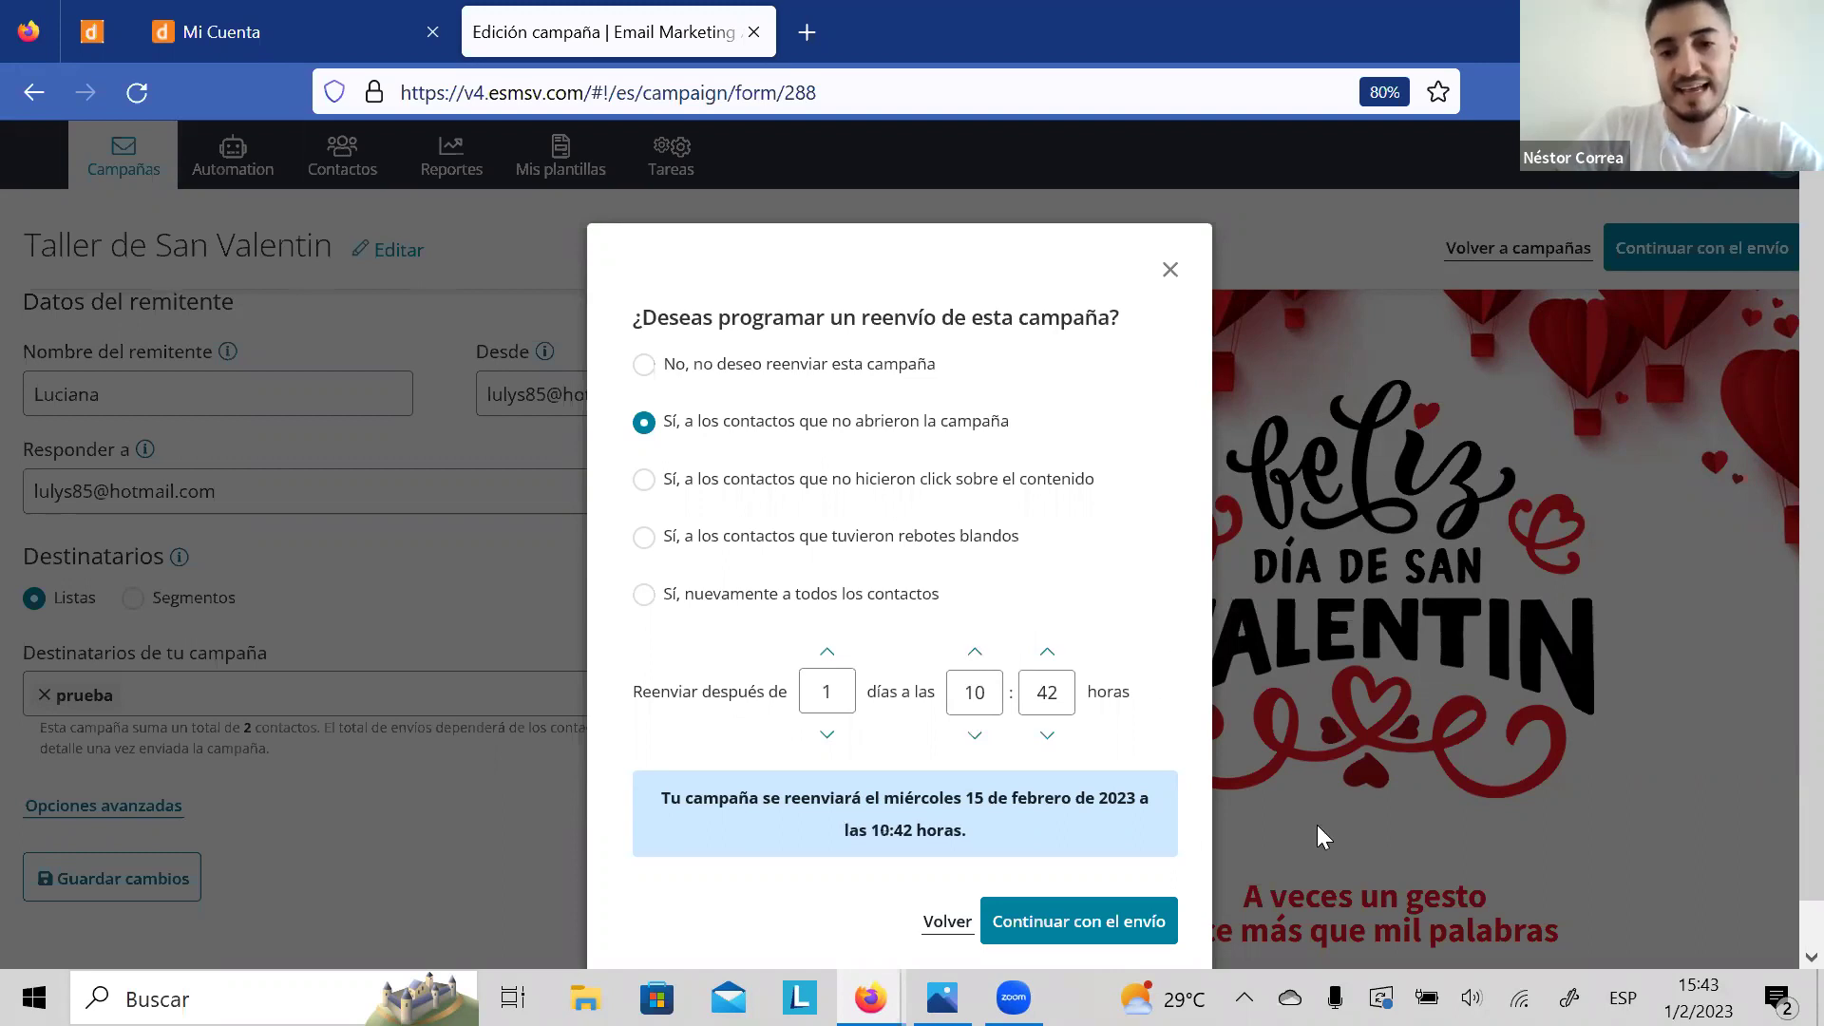
scroll(1786, 518, "down", 1)
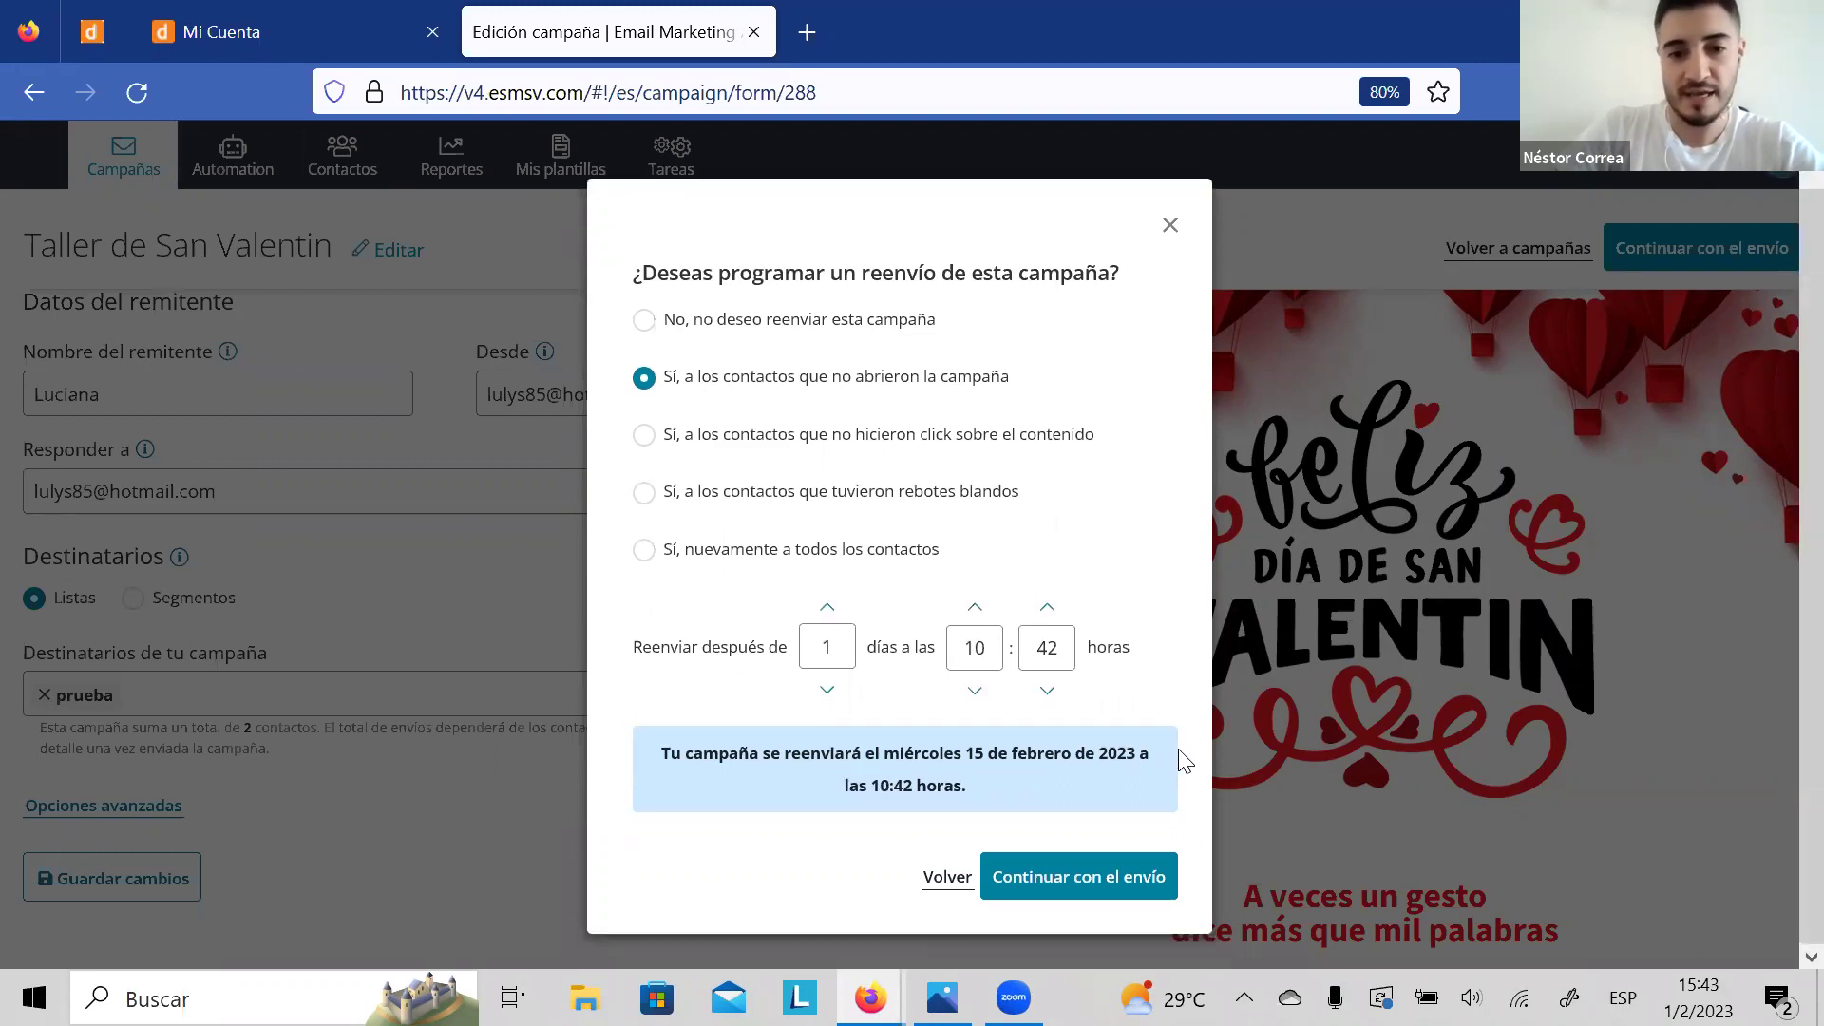
left_click(1099, 868)
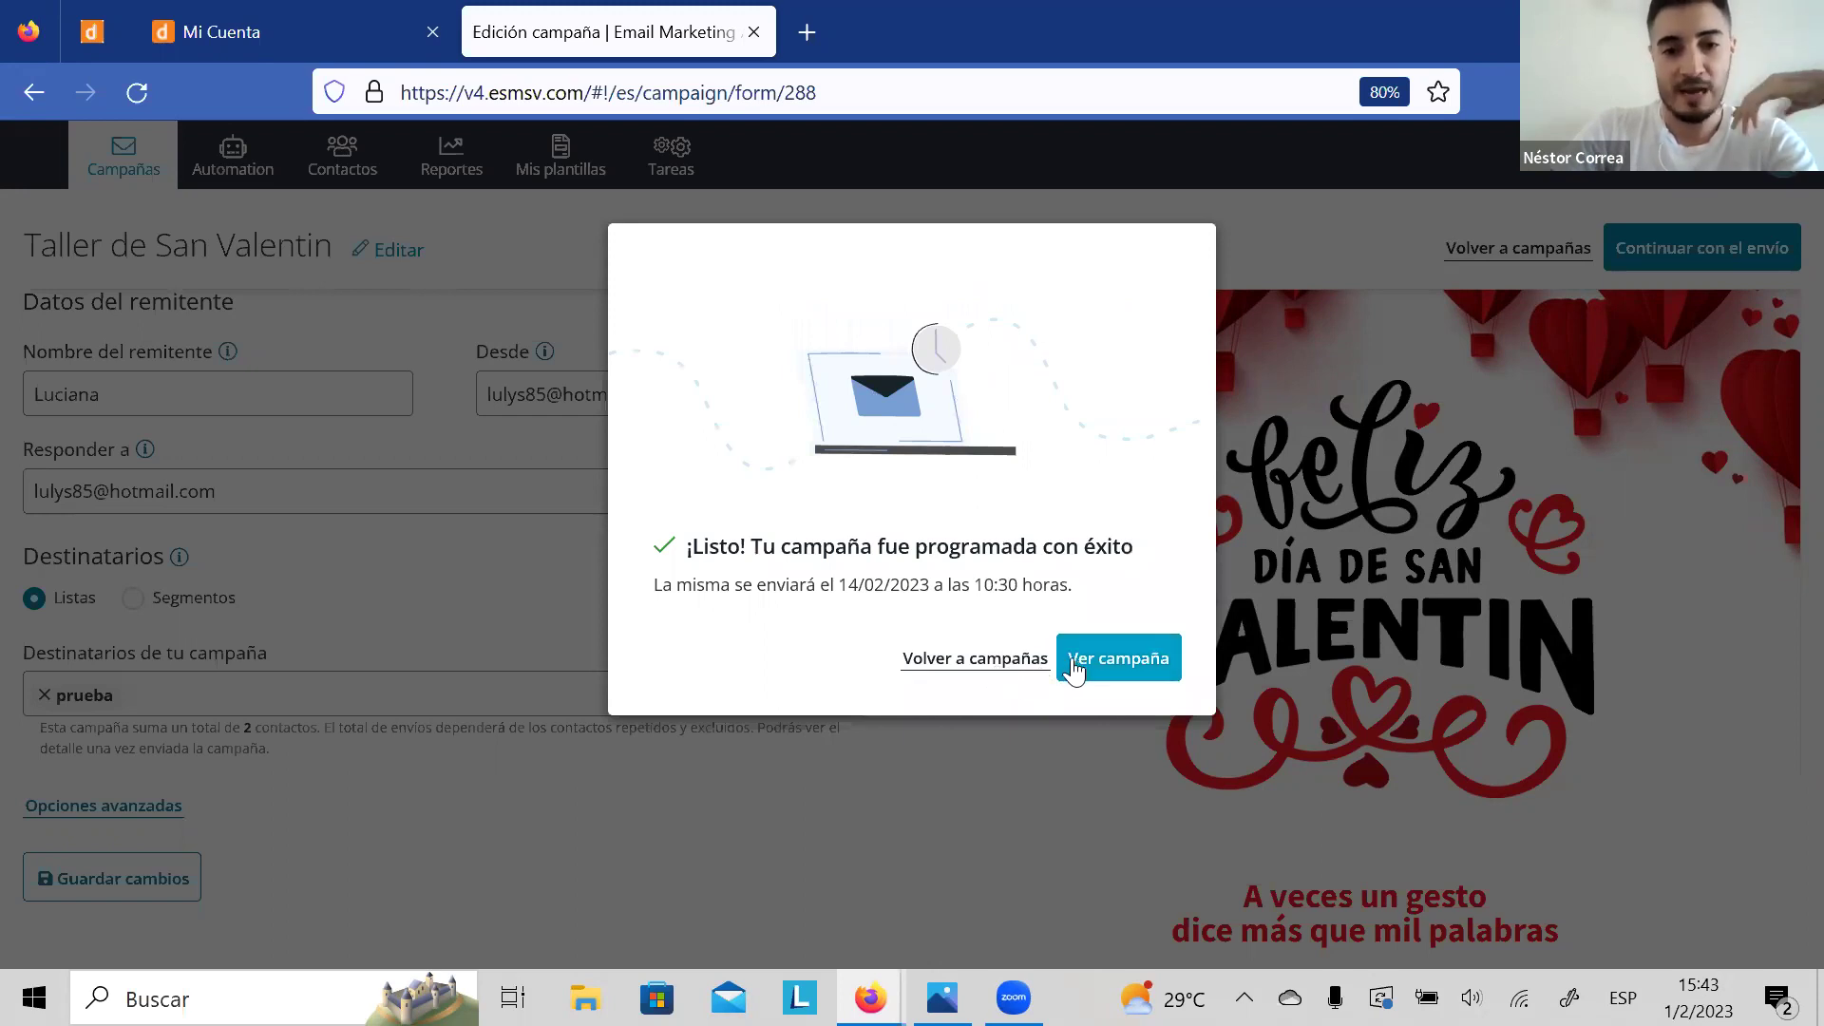
Step: Return to the campaigns list and open the Taller de San Valentin campaign's details
left_click(980, 660)
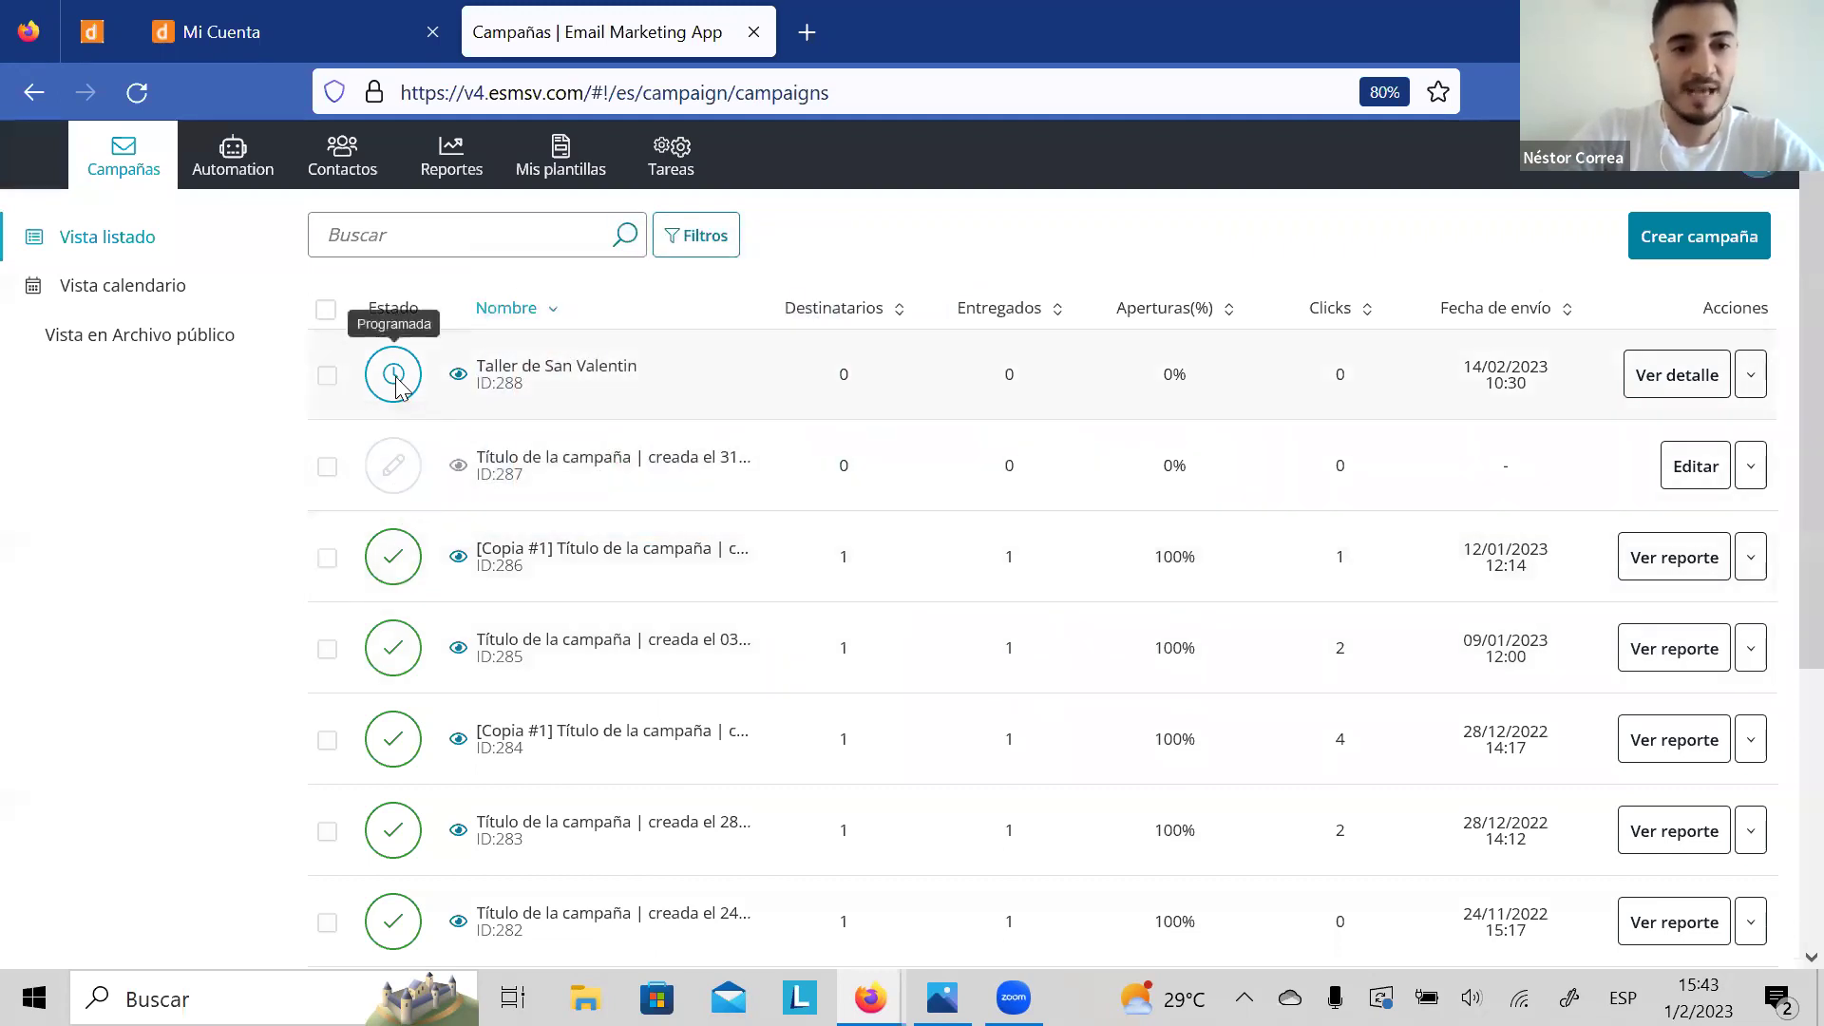
left_click(1674, 392)
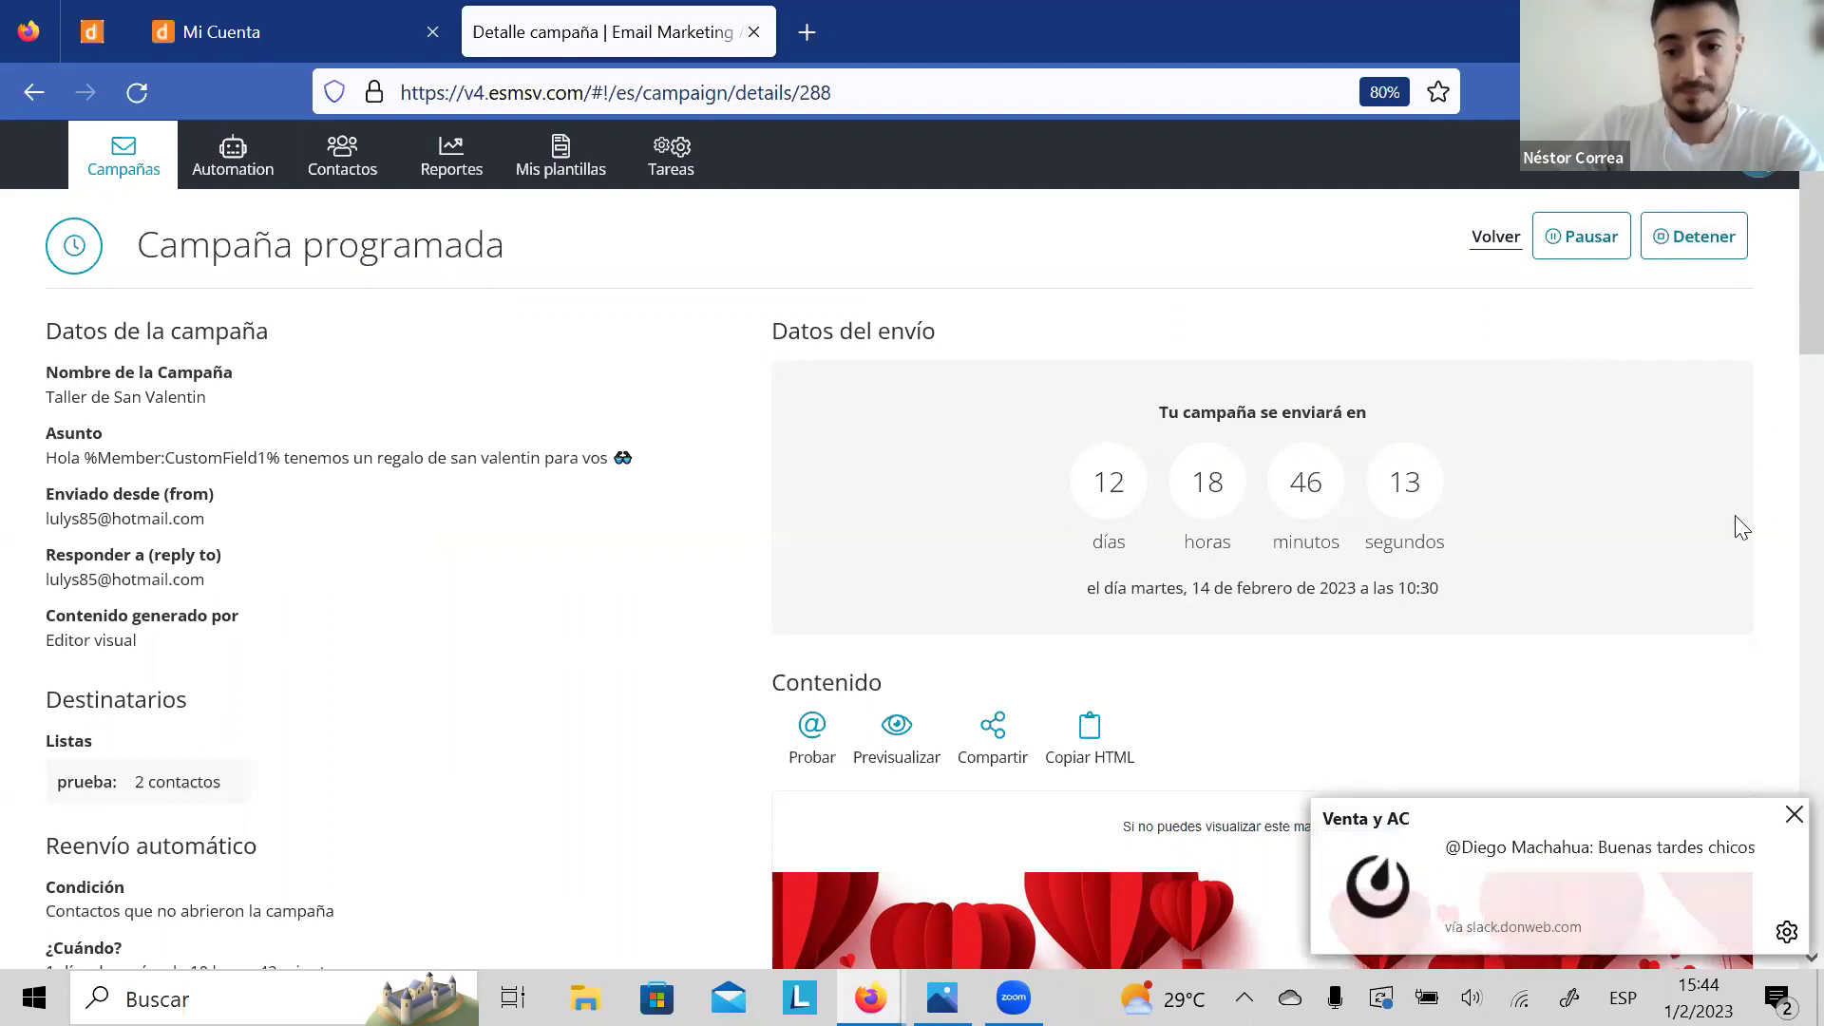
Step: Dismiss the Slack chat notification and go back to the Campañas list
left_click(1792, 815)
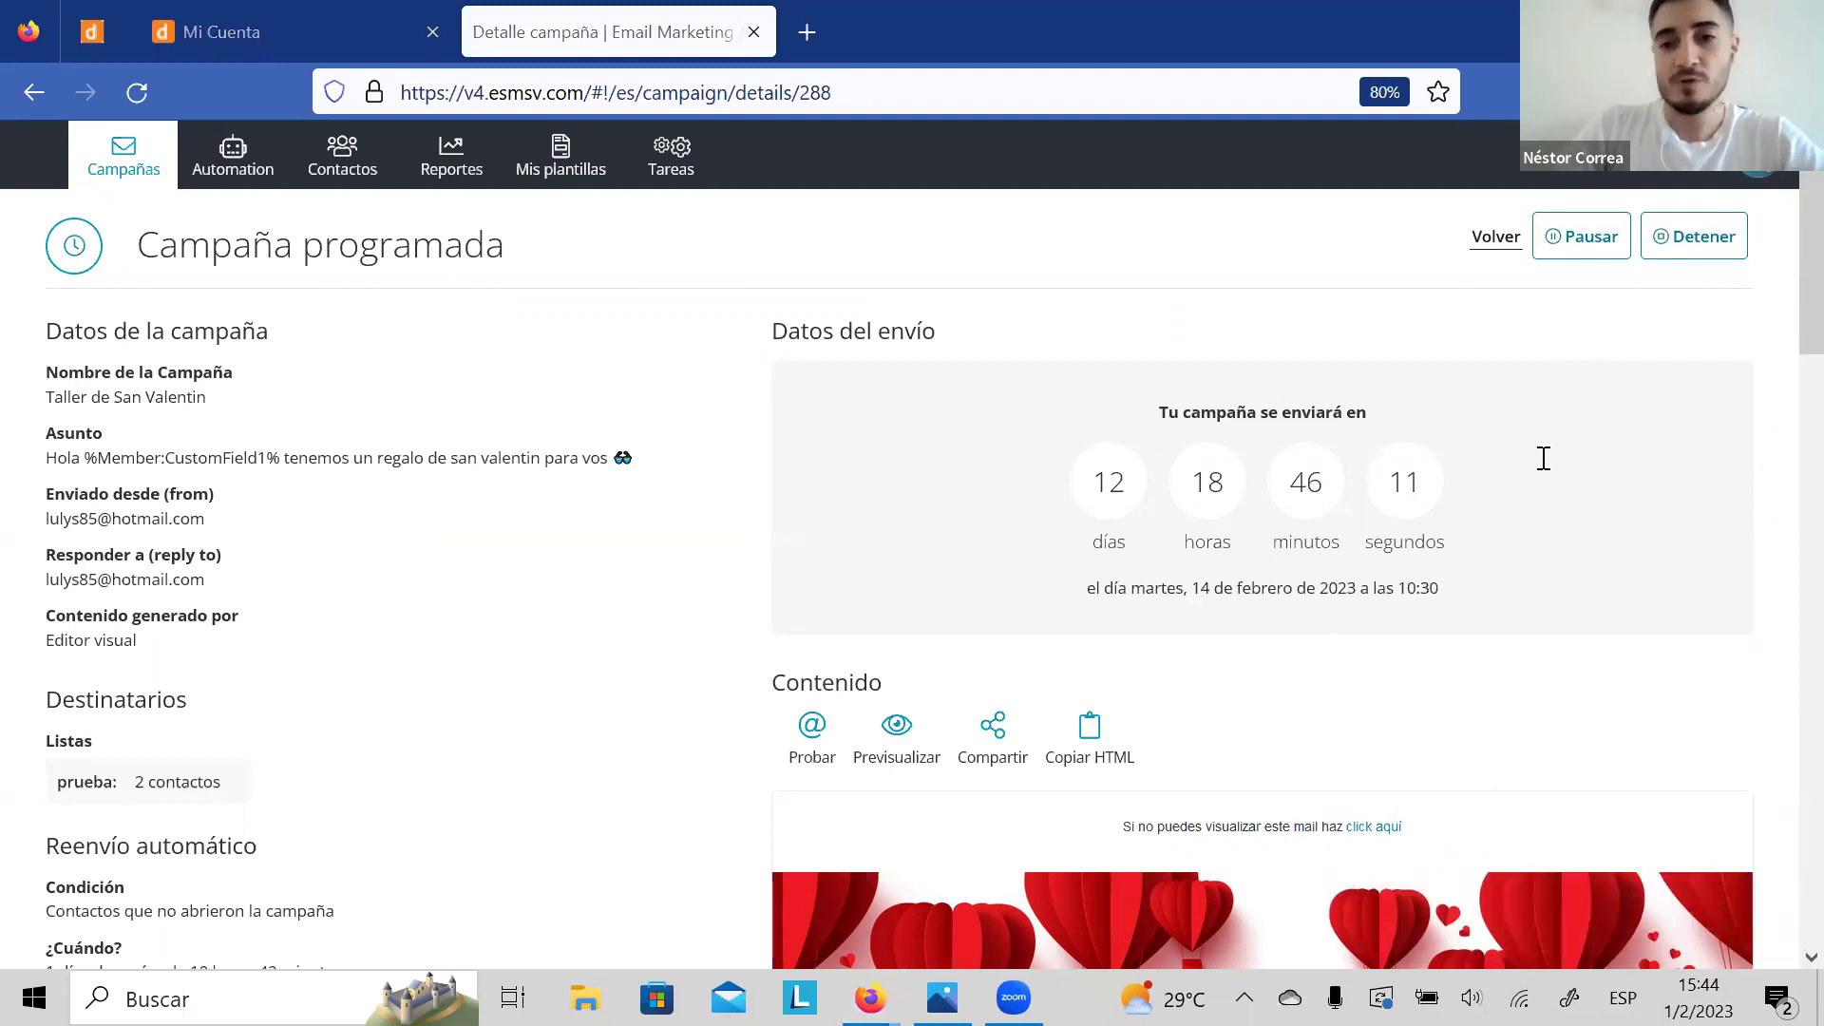
left_click(135, 164)
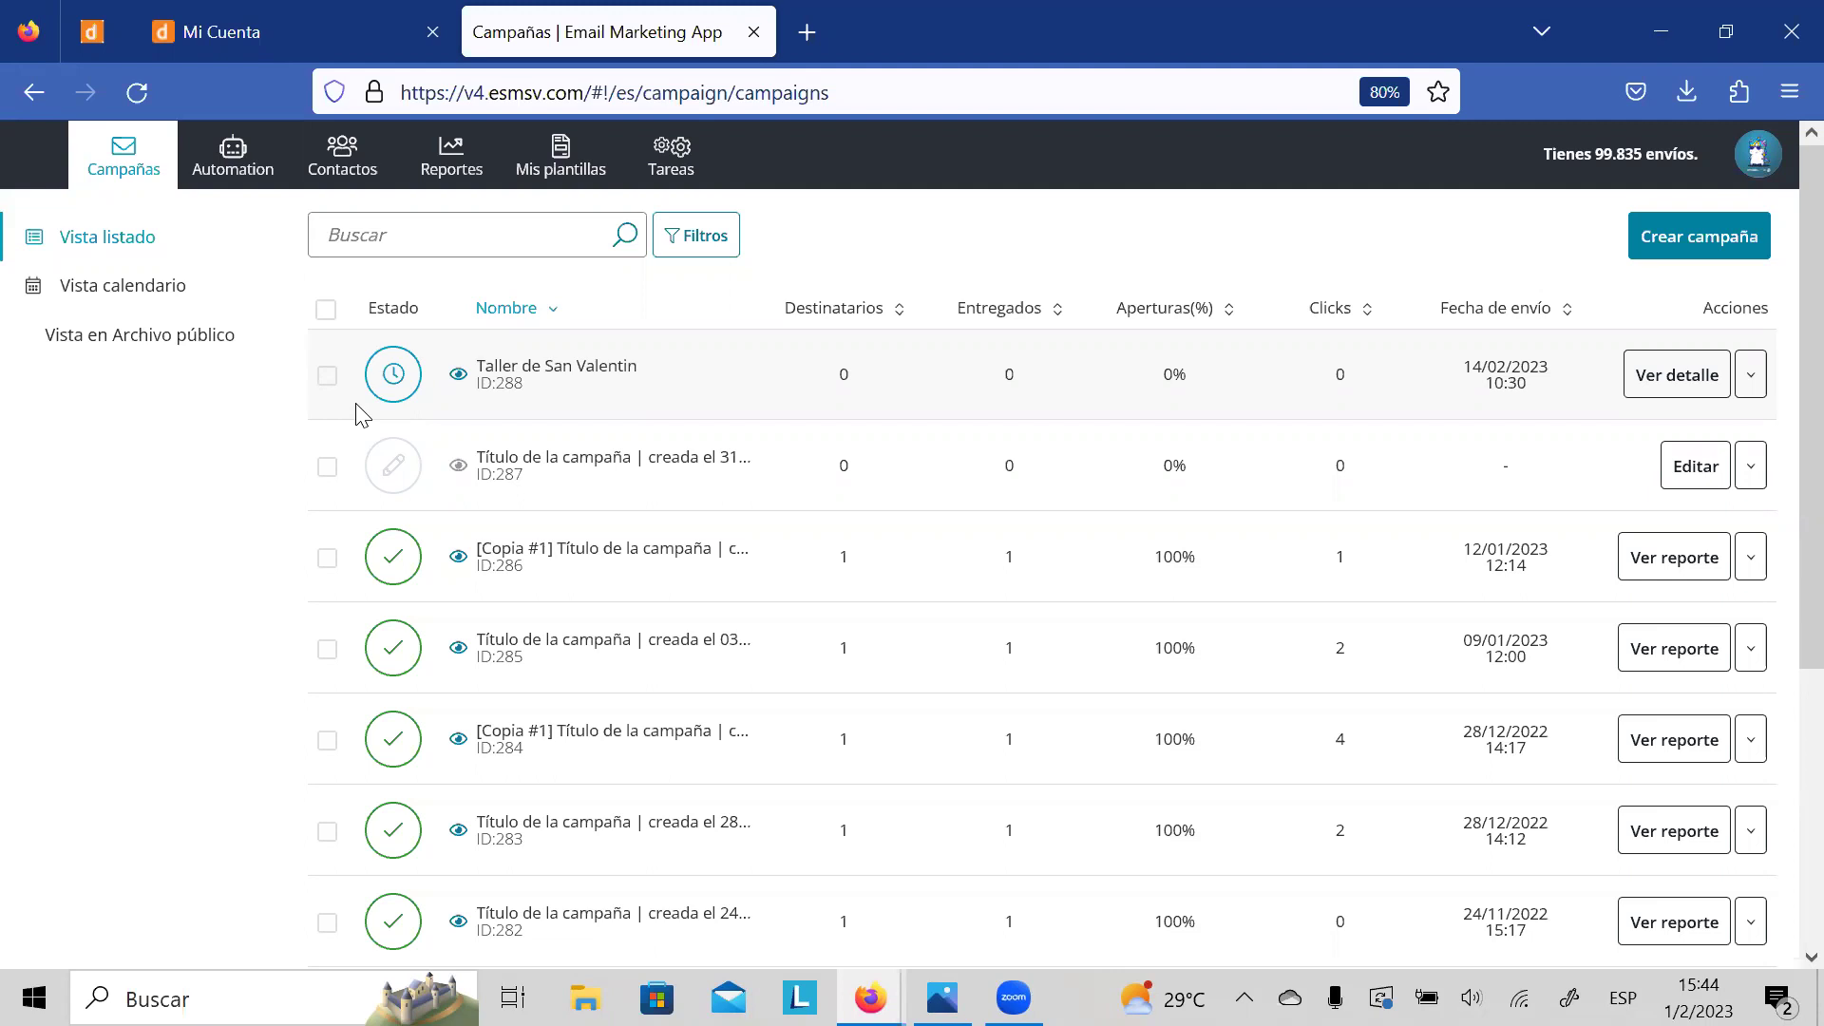
Step: Create a new campaign and choose Editor visual for its content
left_click(1698, 245)
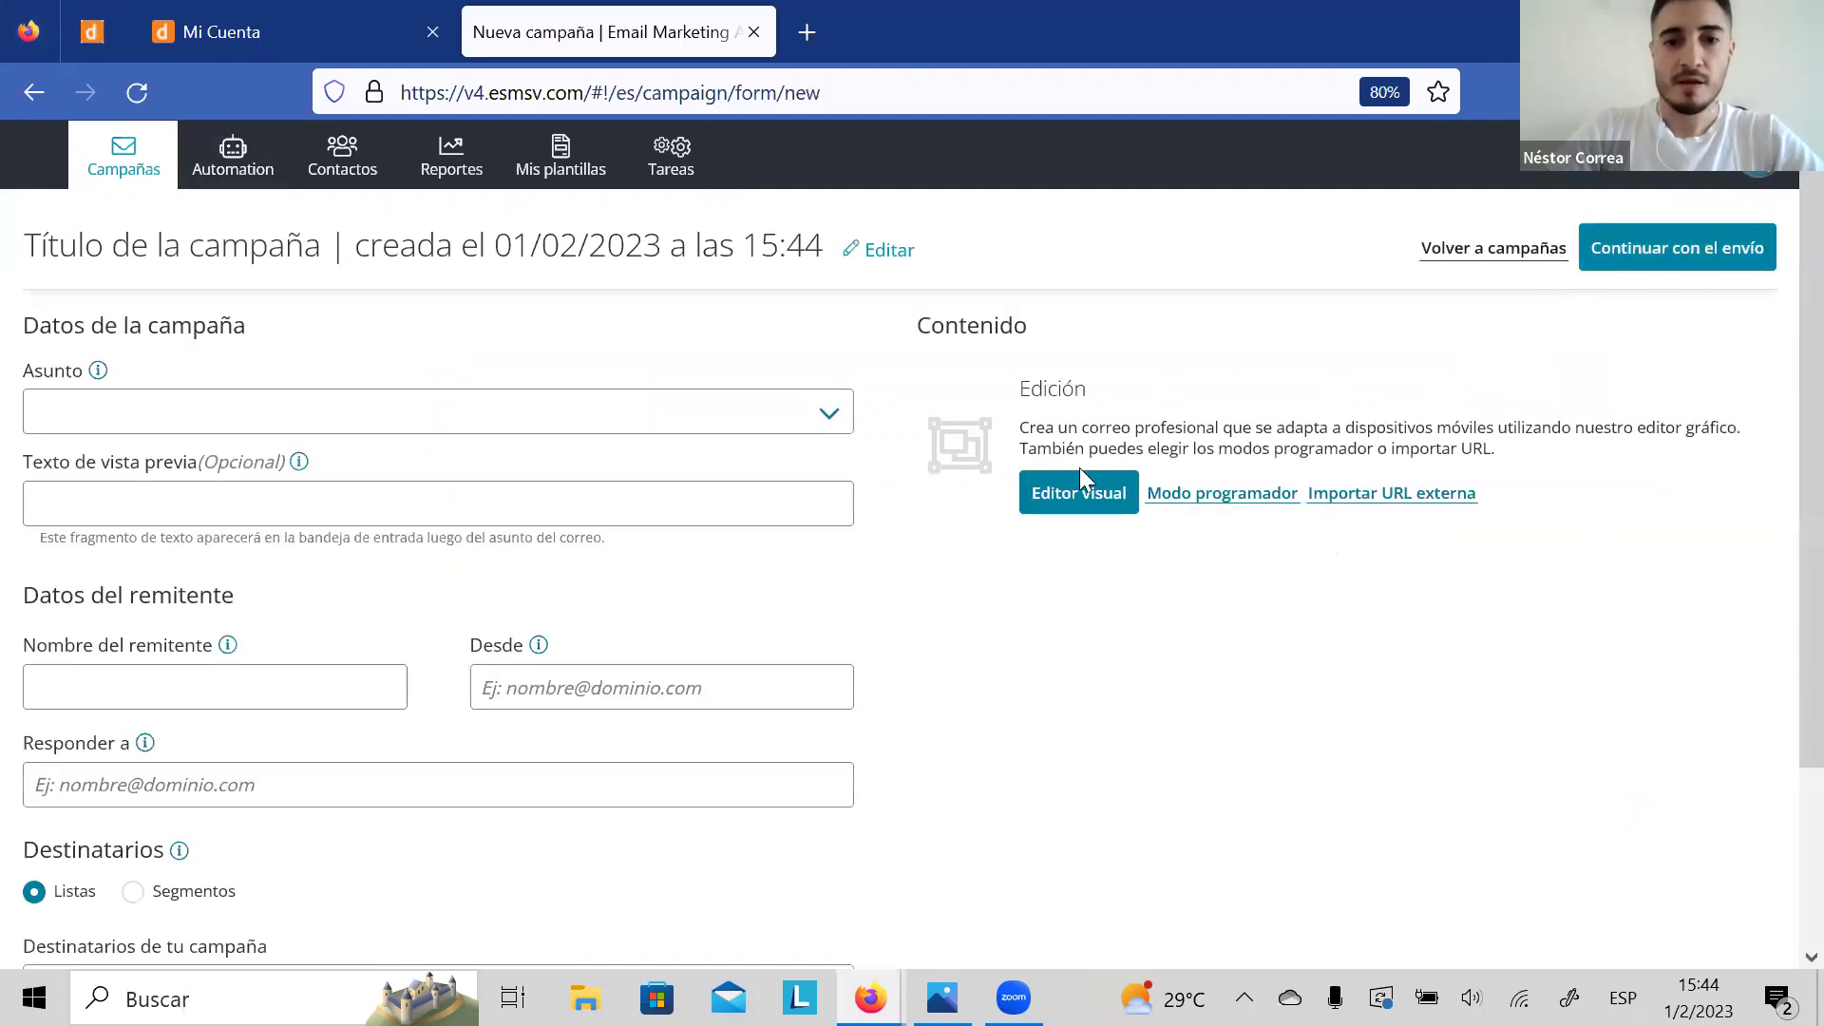
left_click(1081, 492)
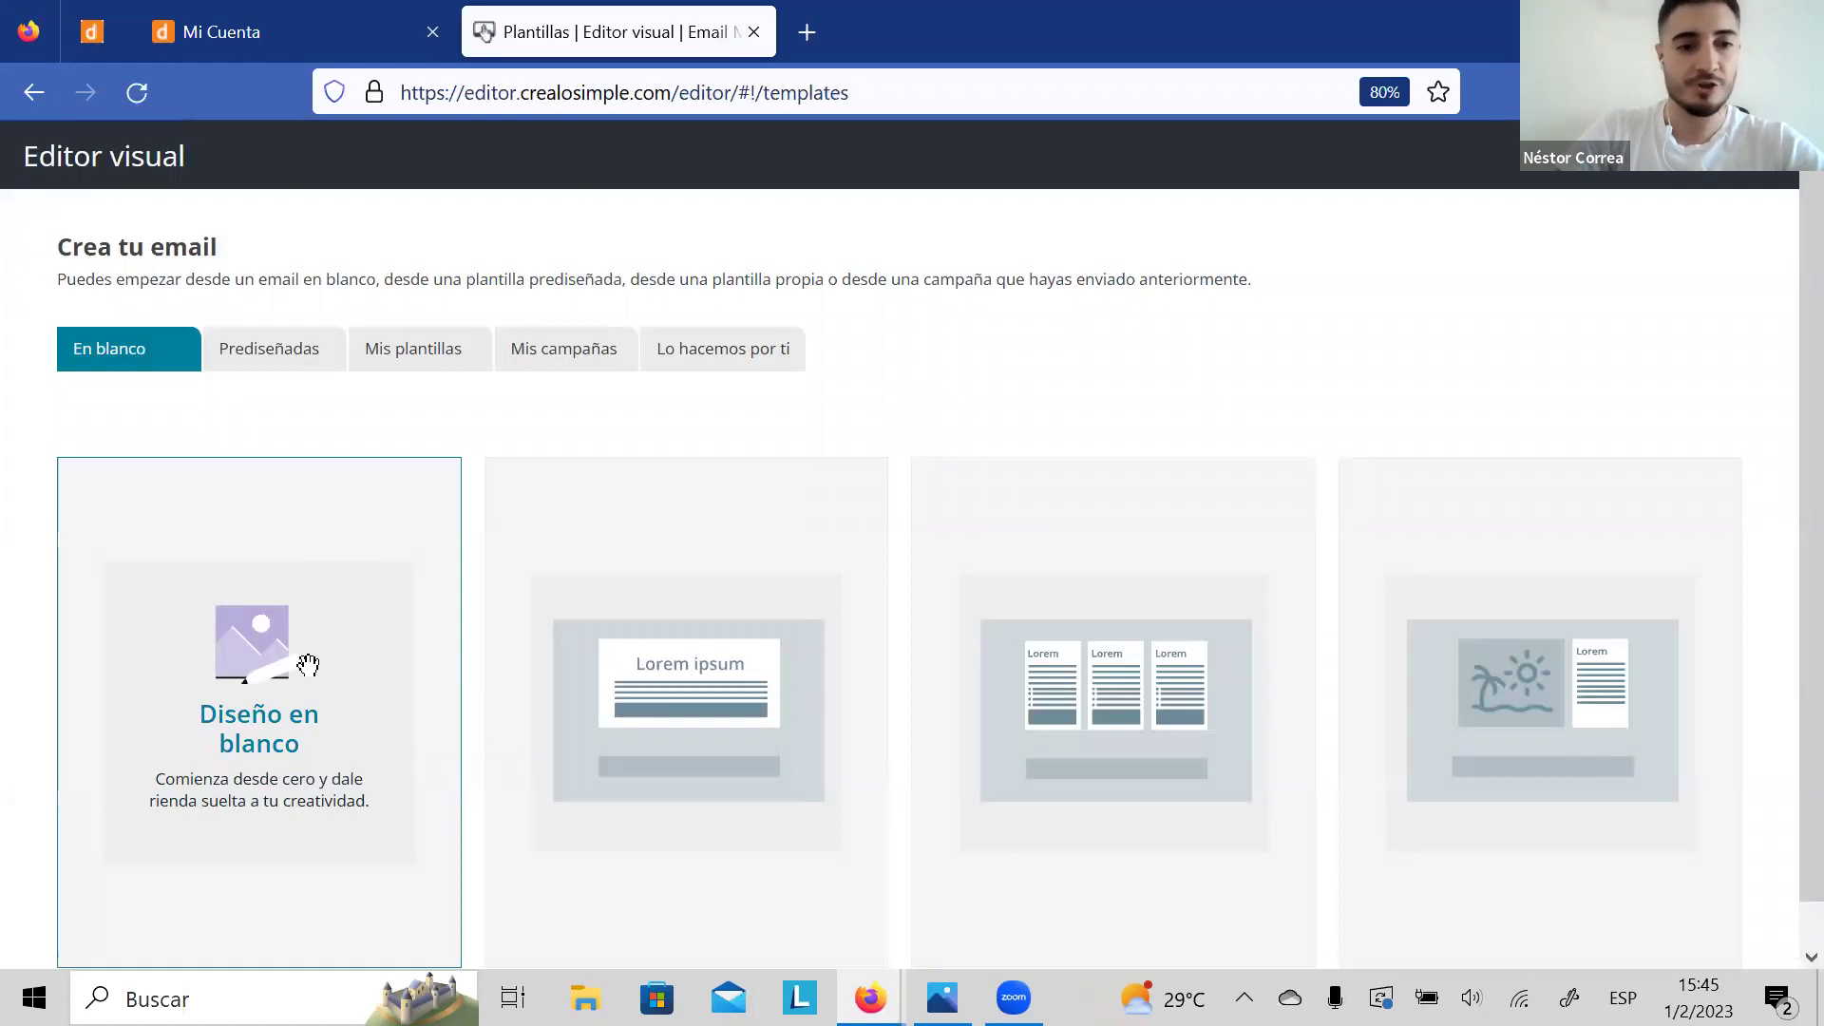
Step: Start the email from Diseño en blanco and bring up the CONTENIDO elements, picking up Imagen
left_click(308, 664)
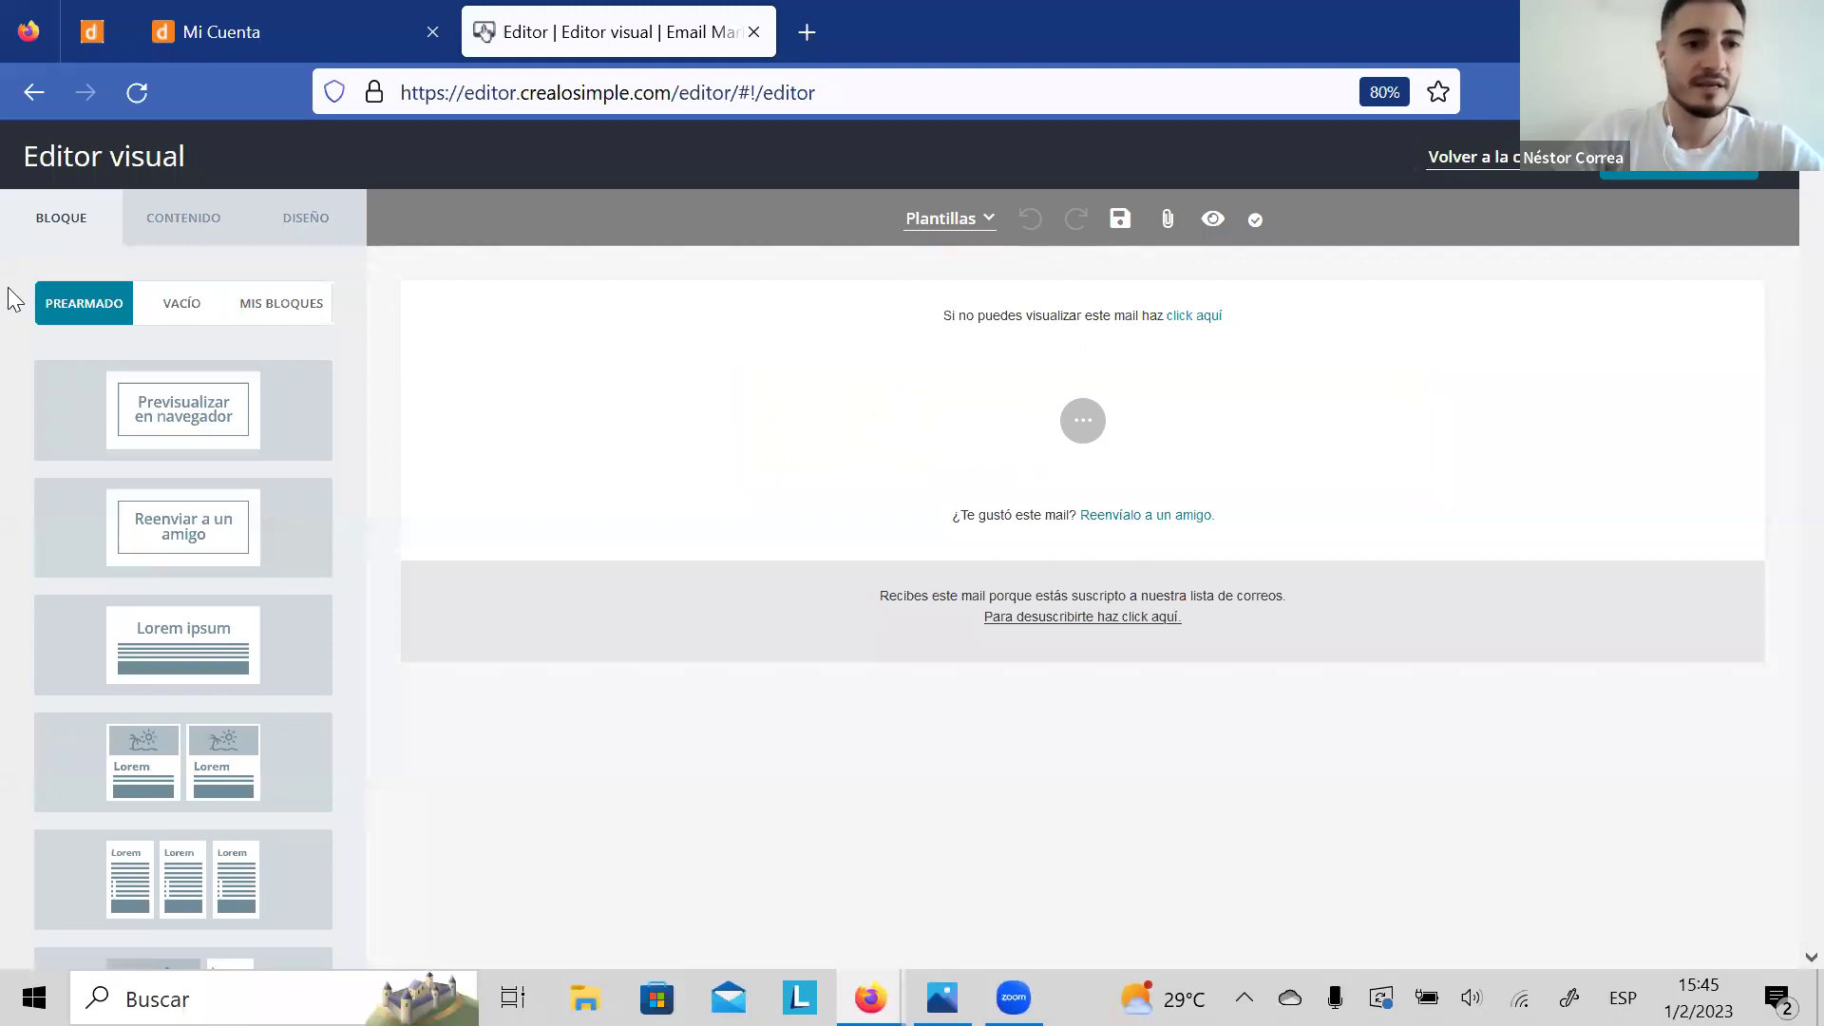
left_click(183, 222)
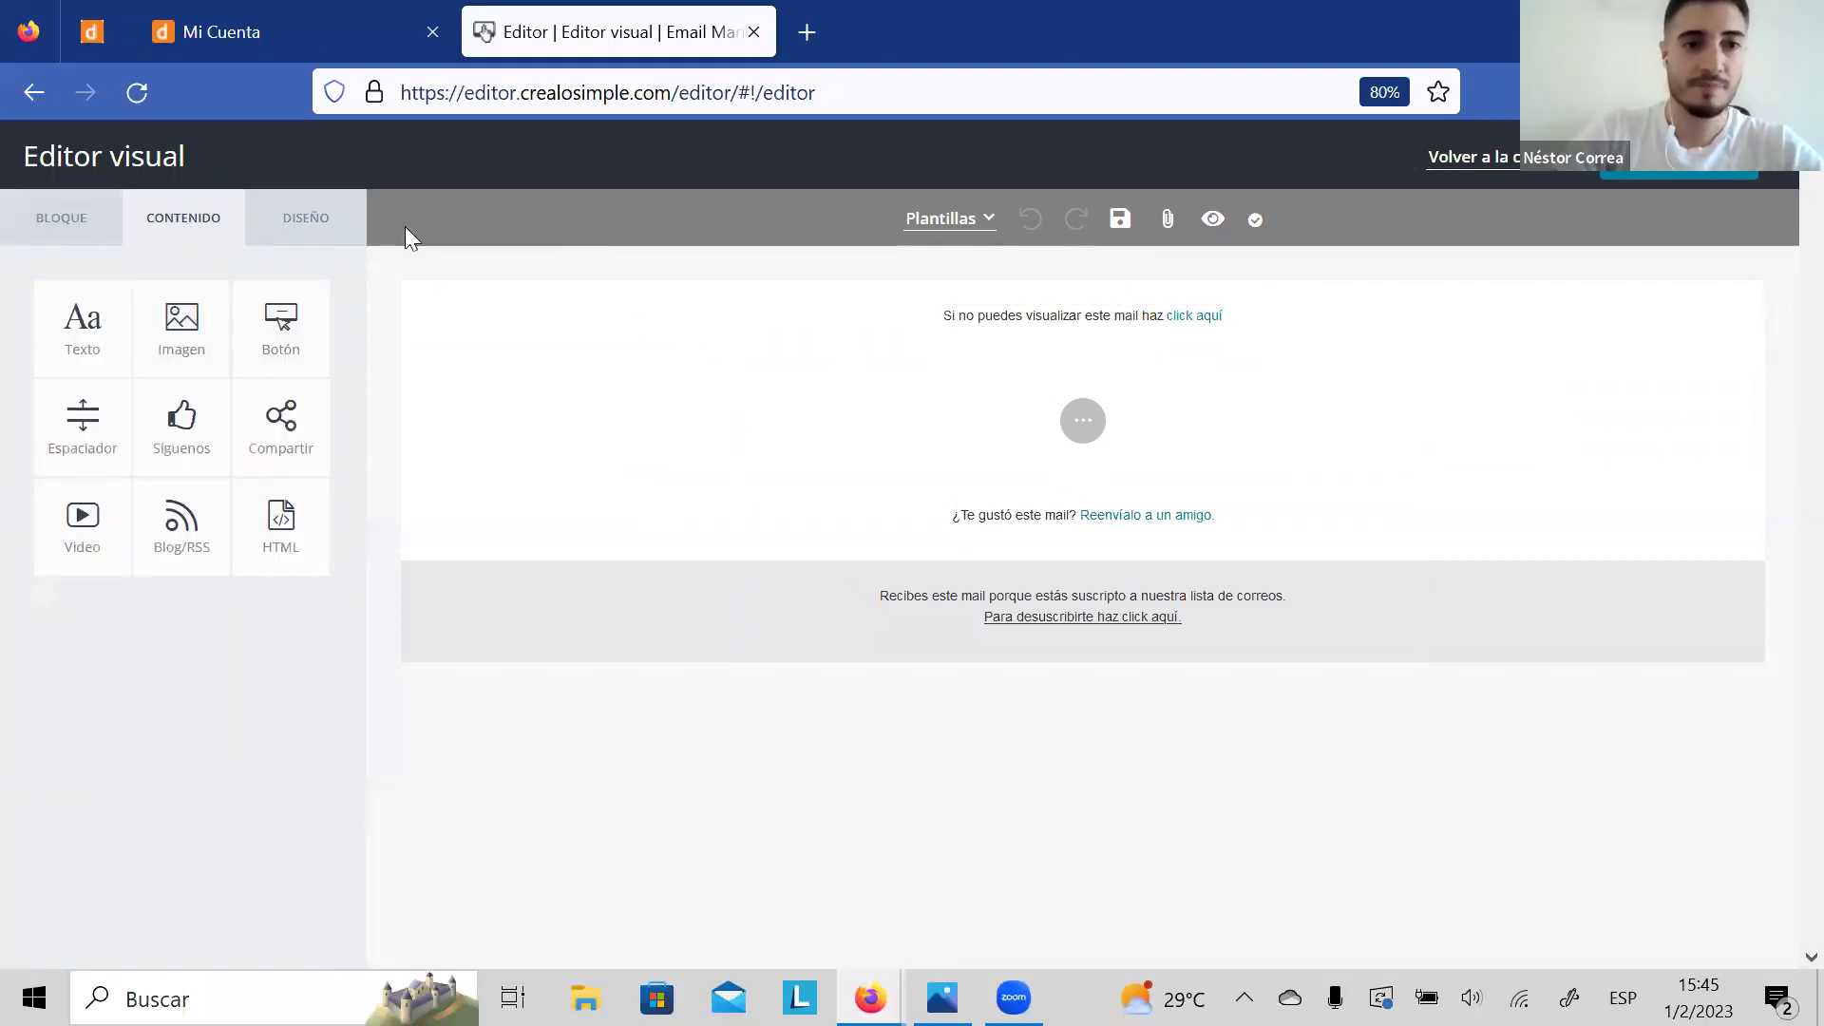
left_click_drag(174, 333, 181, 326)
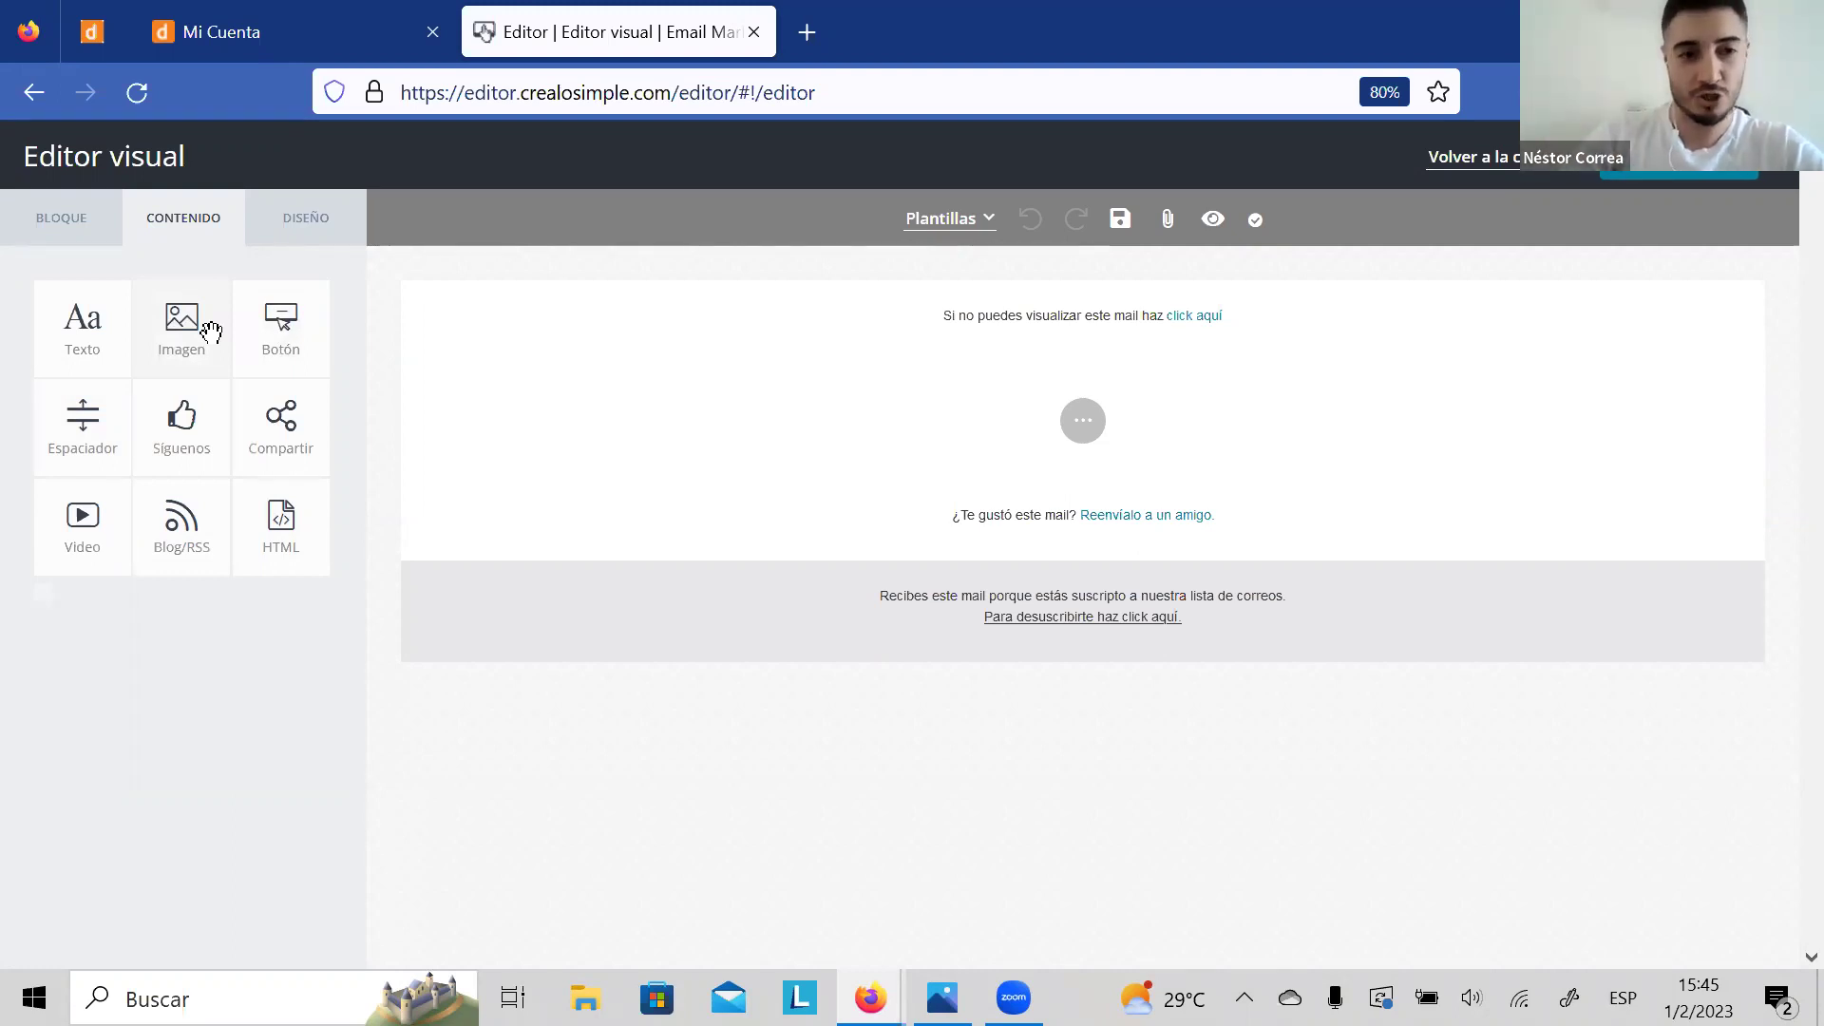
left_click(211, 332)
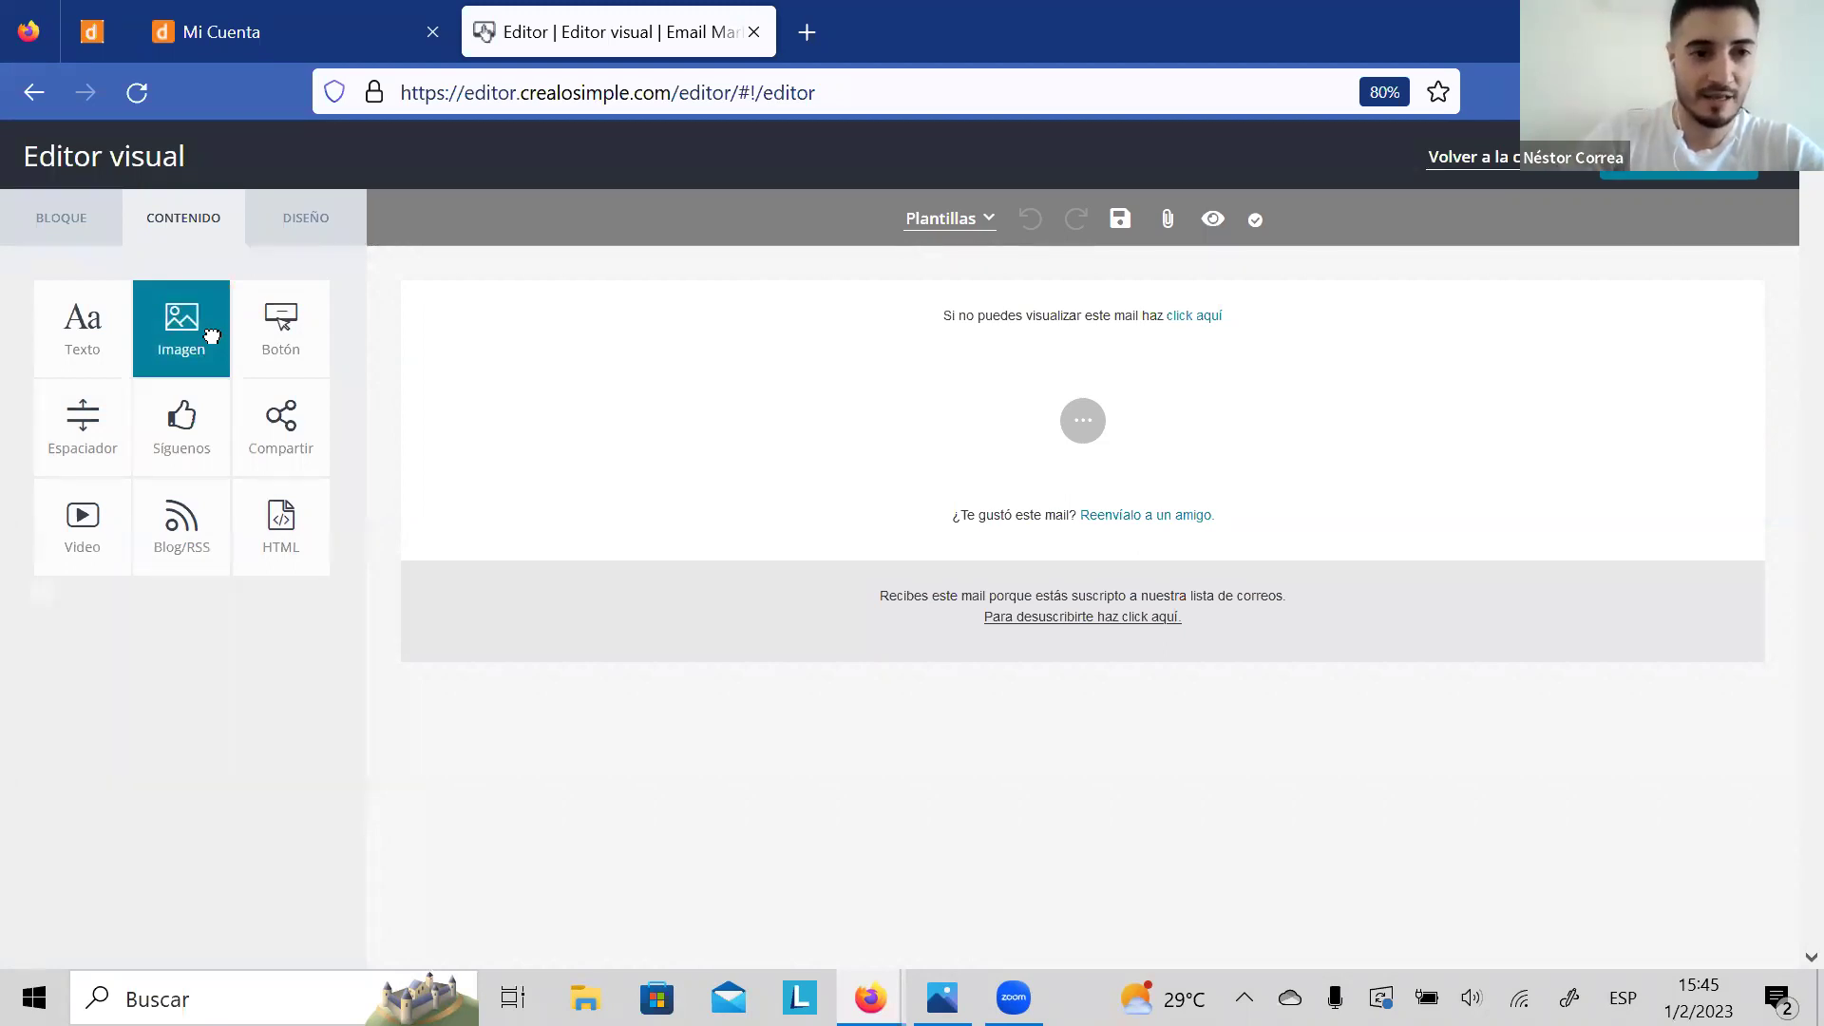
Step: Place an image block in the email body and insert boos1.jpg from the gallery
left_click_drag(211, 334, 991, 422)
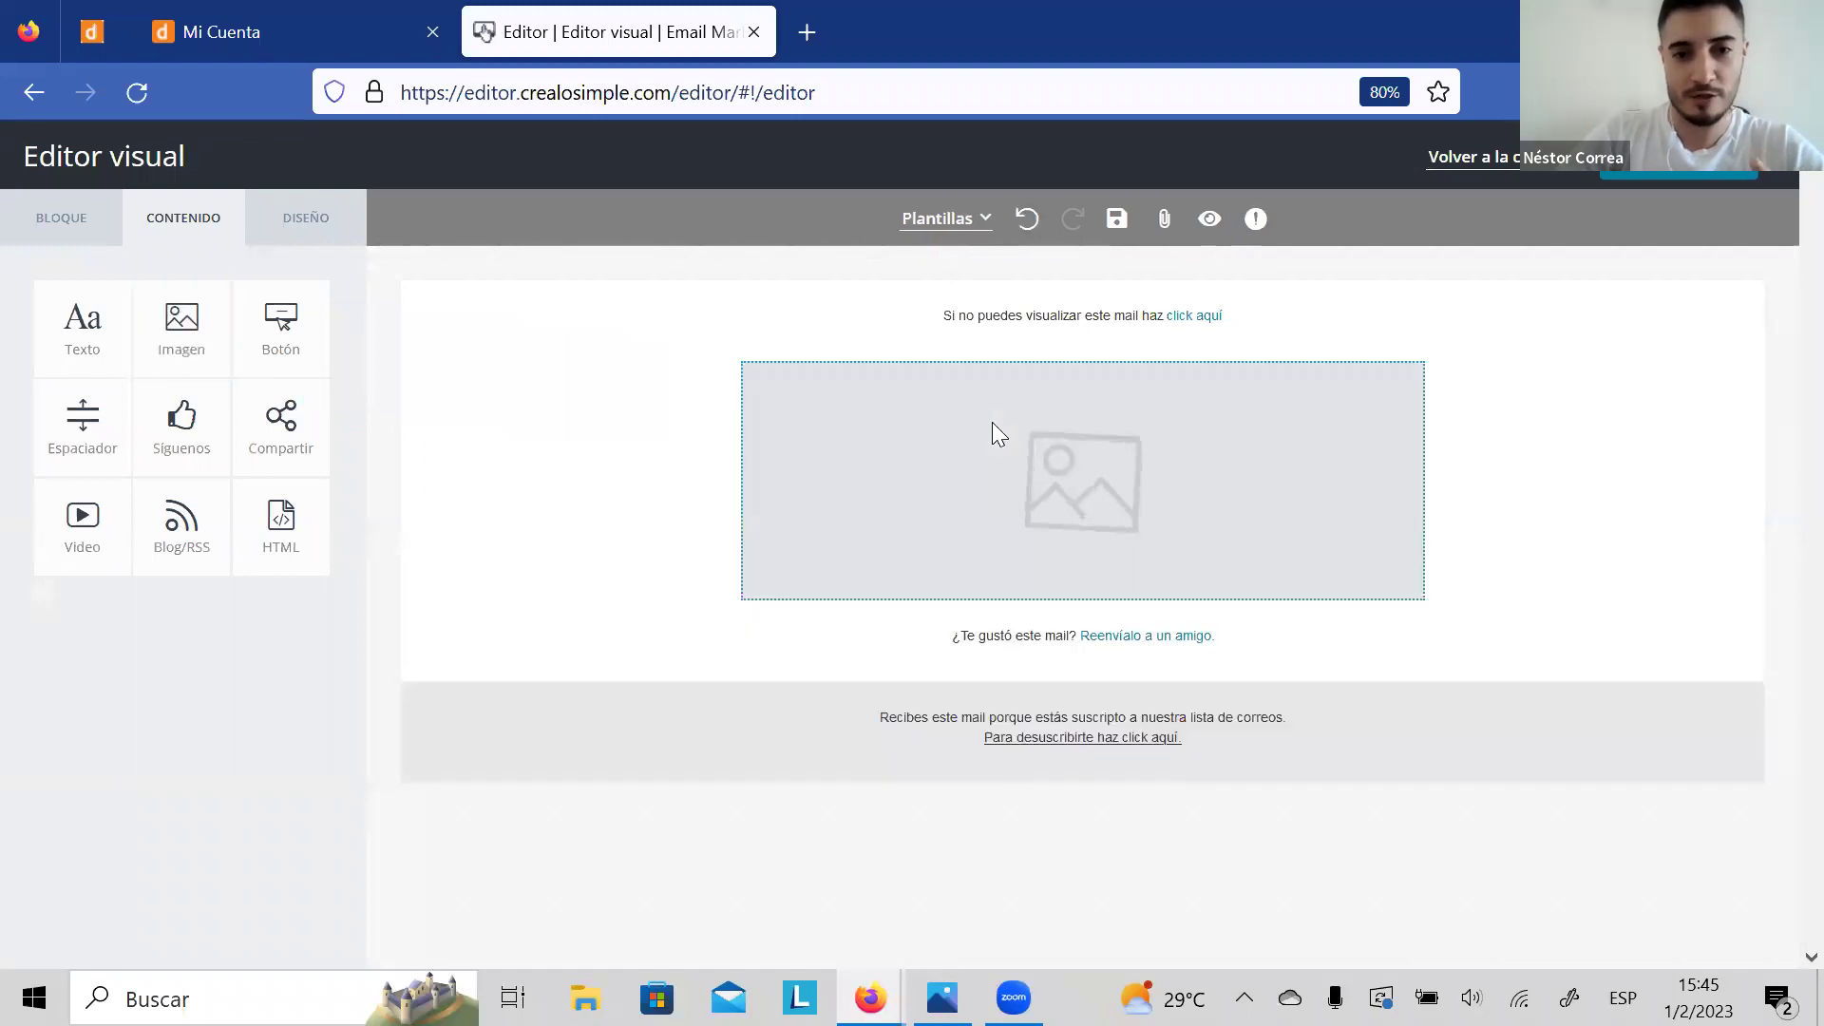
left_click(1095, 475)
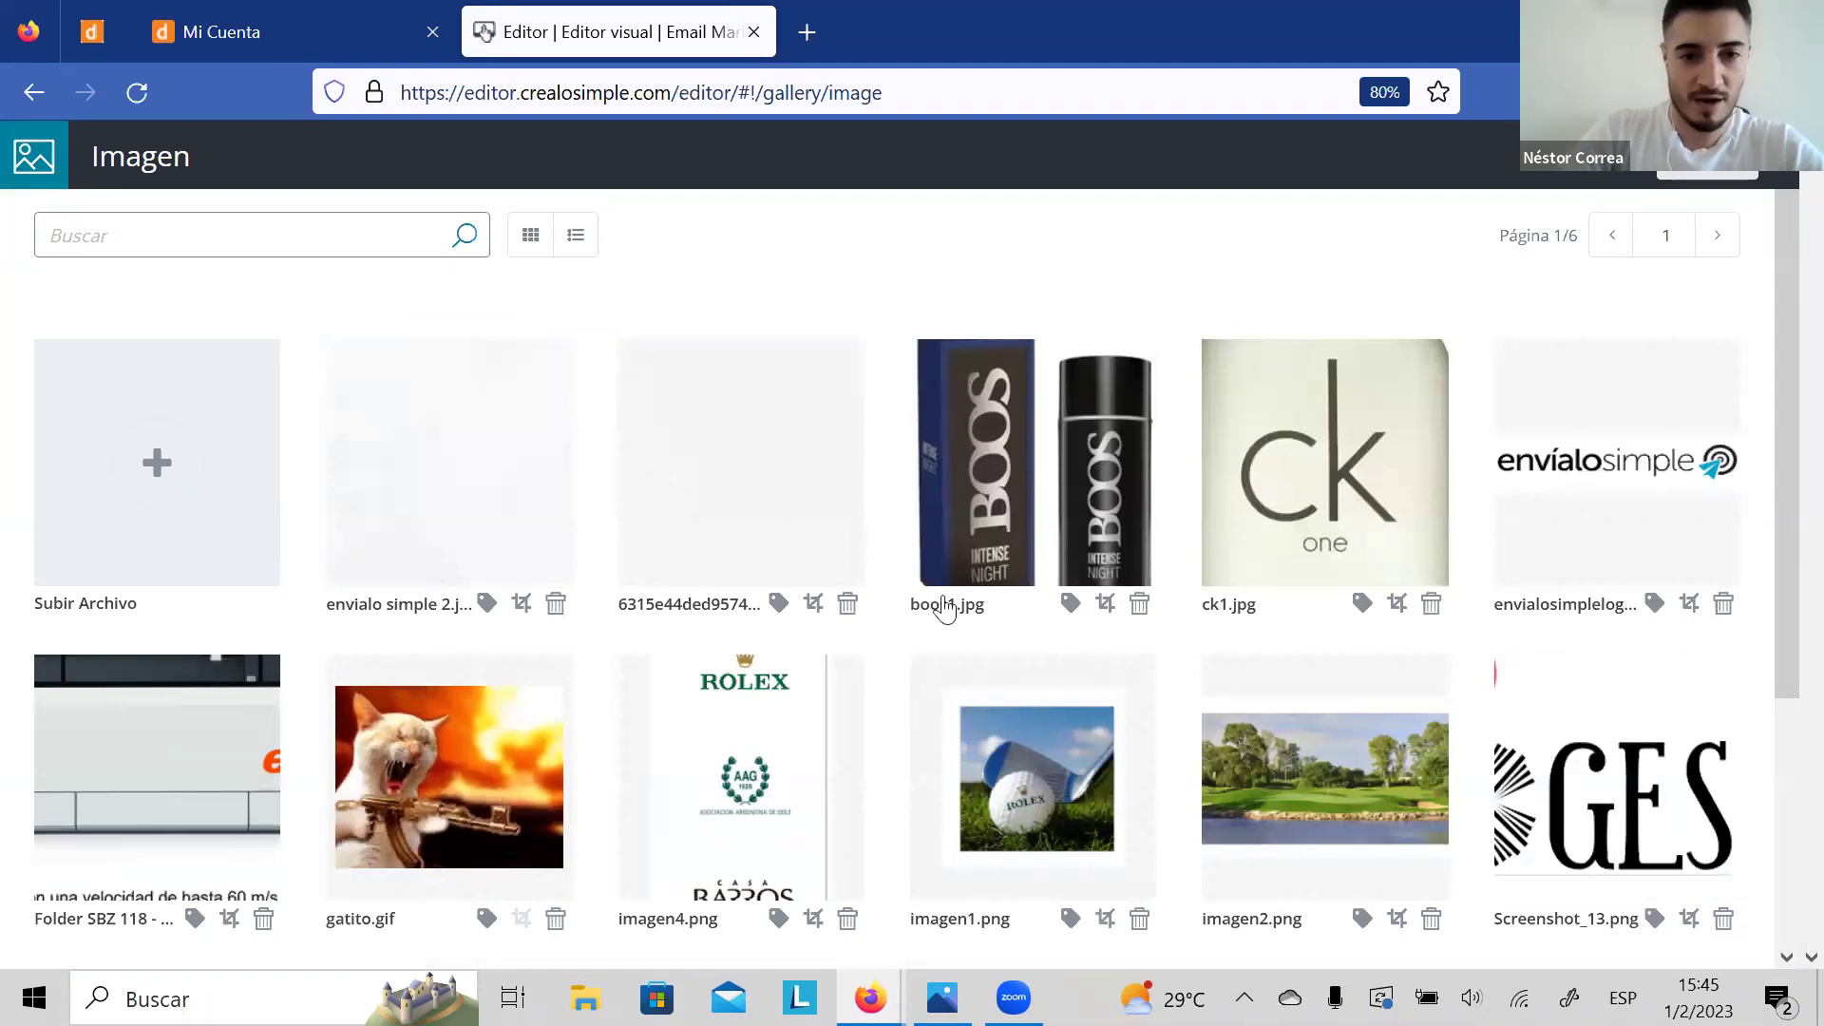
left_click(1102, 496)
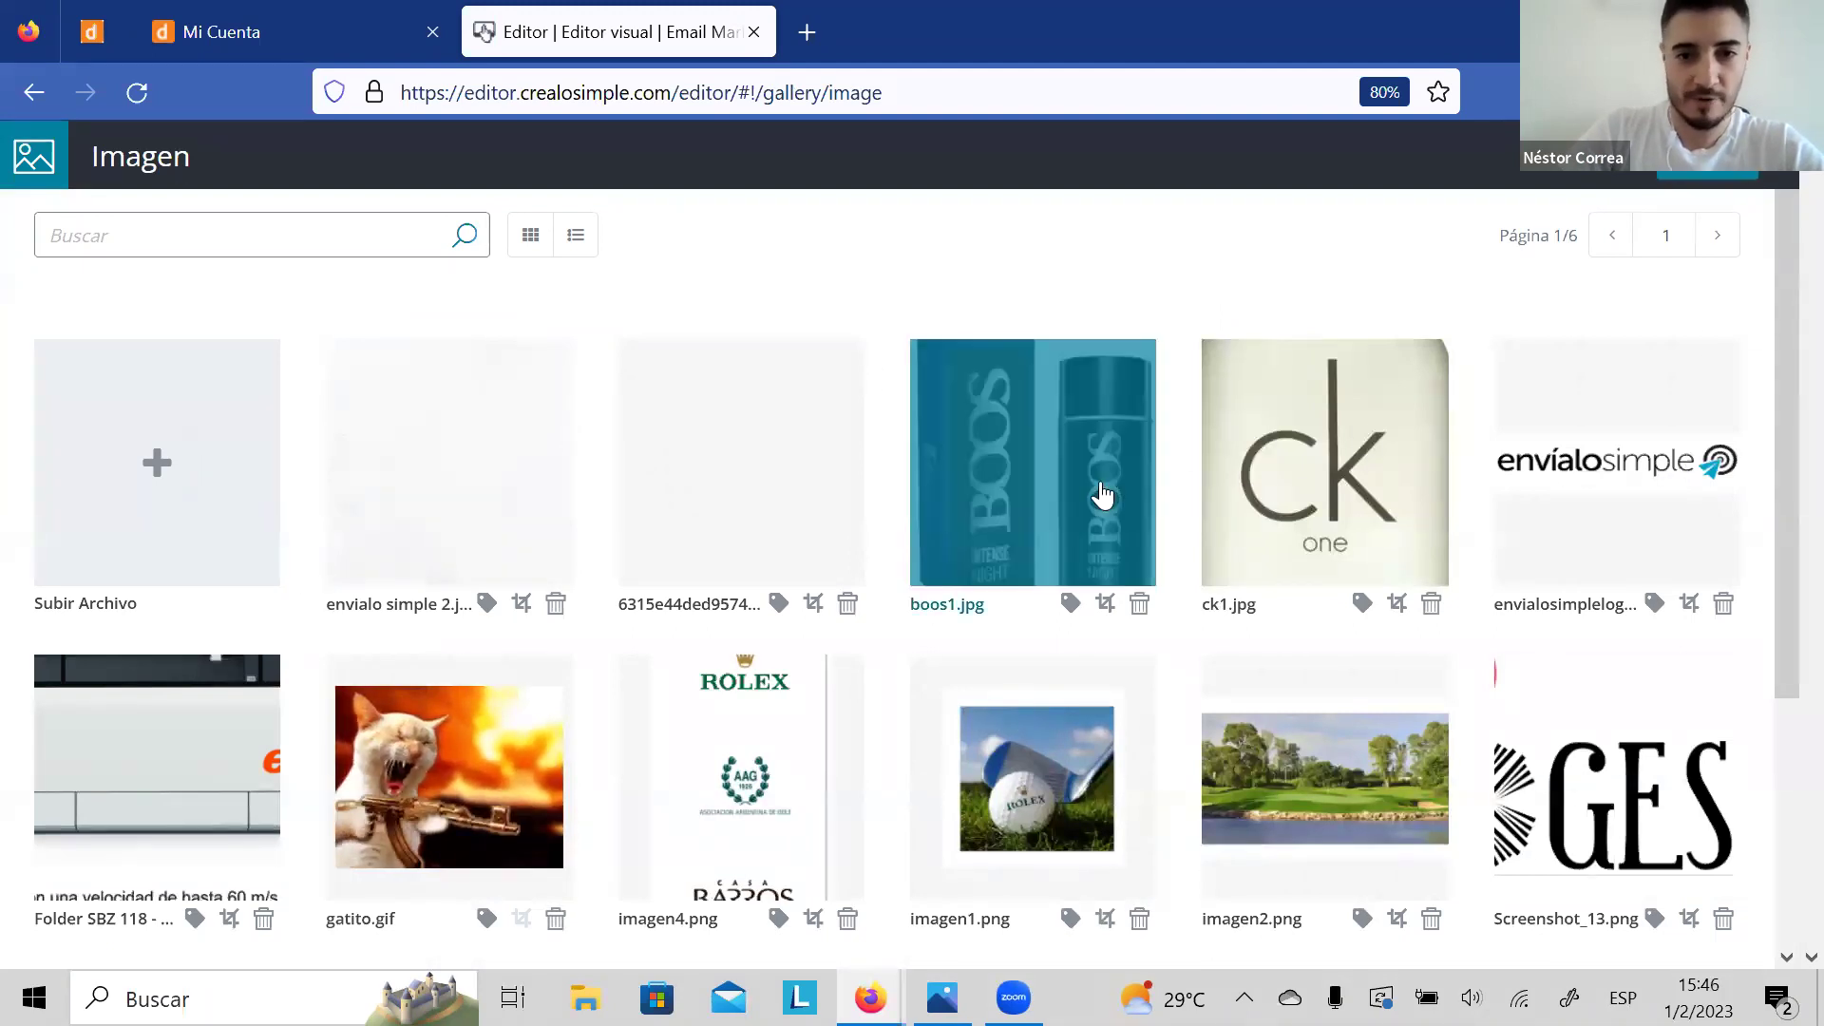
left_click(1709, 181)
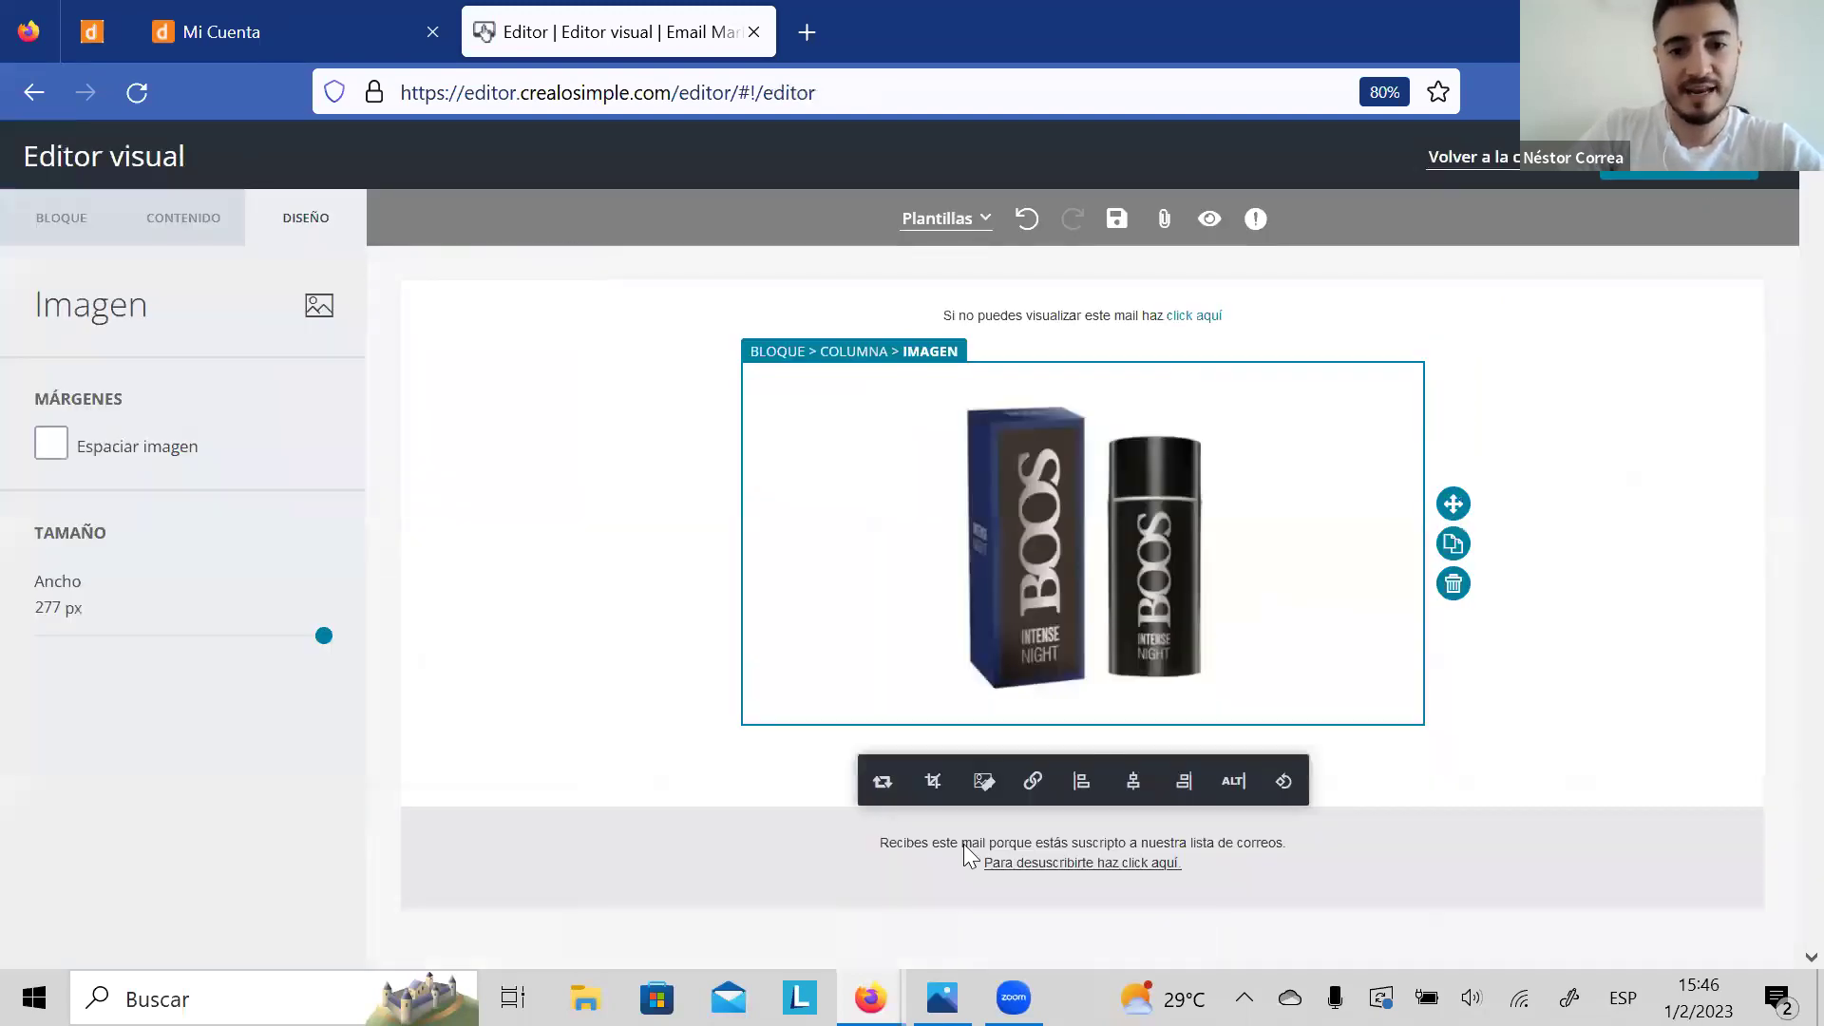
left_click(652, 518)
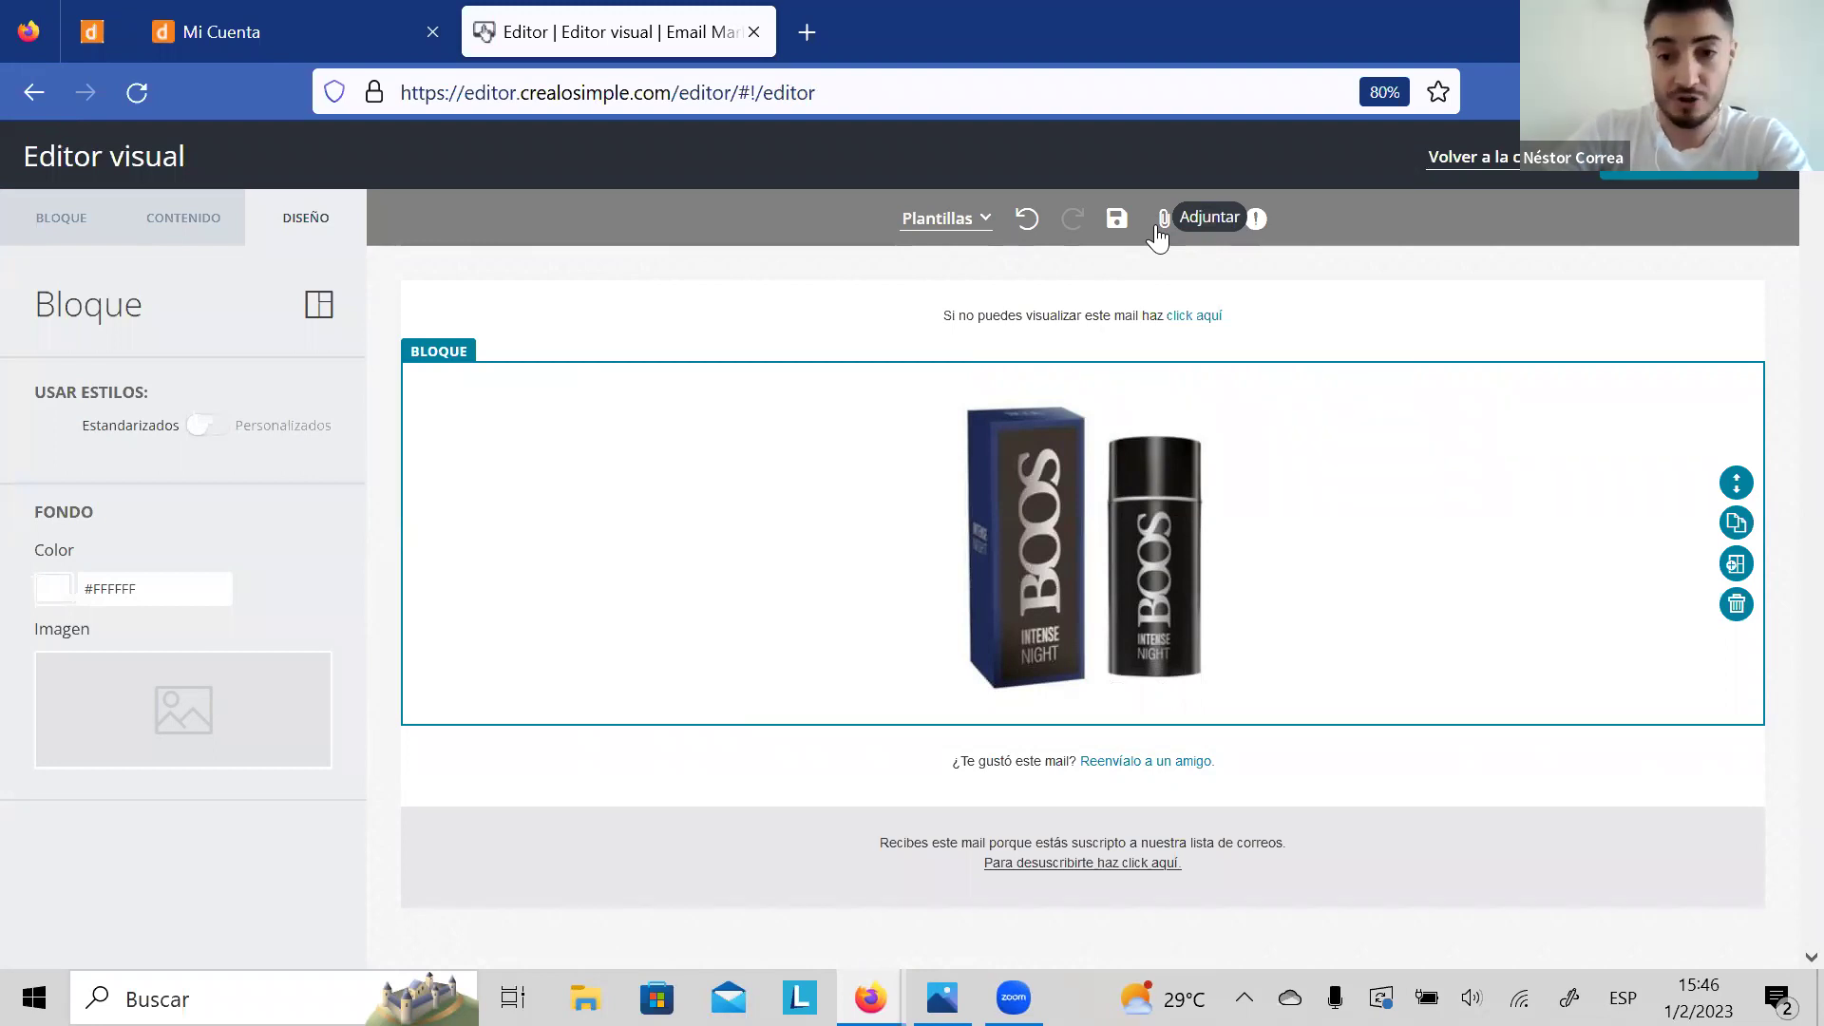
left_click(1161, 226)
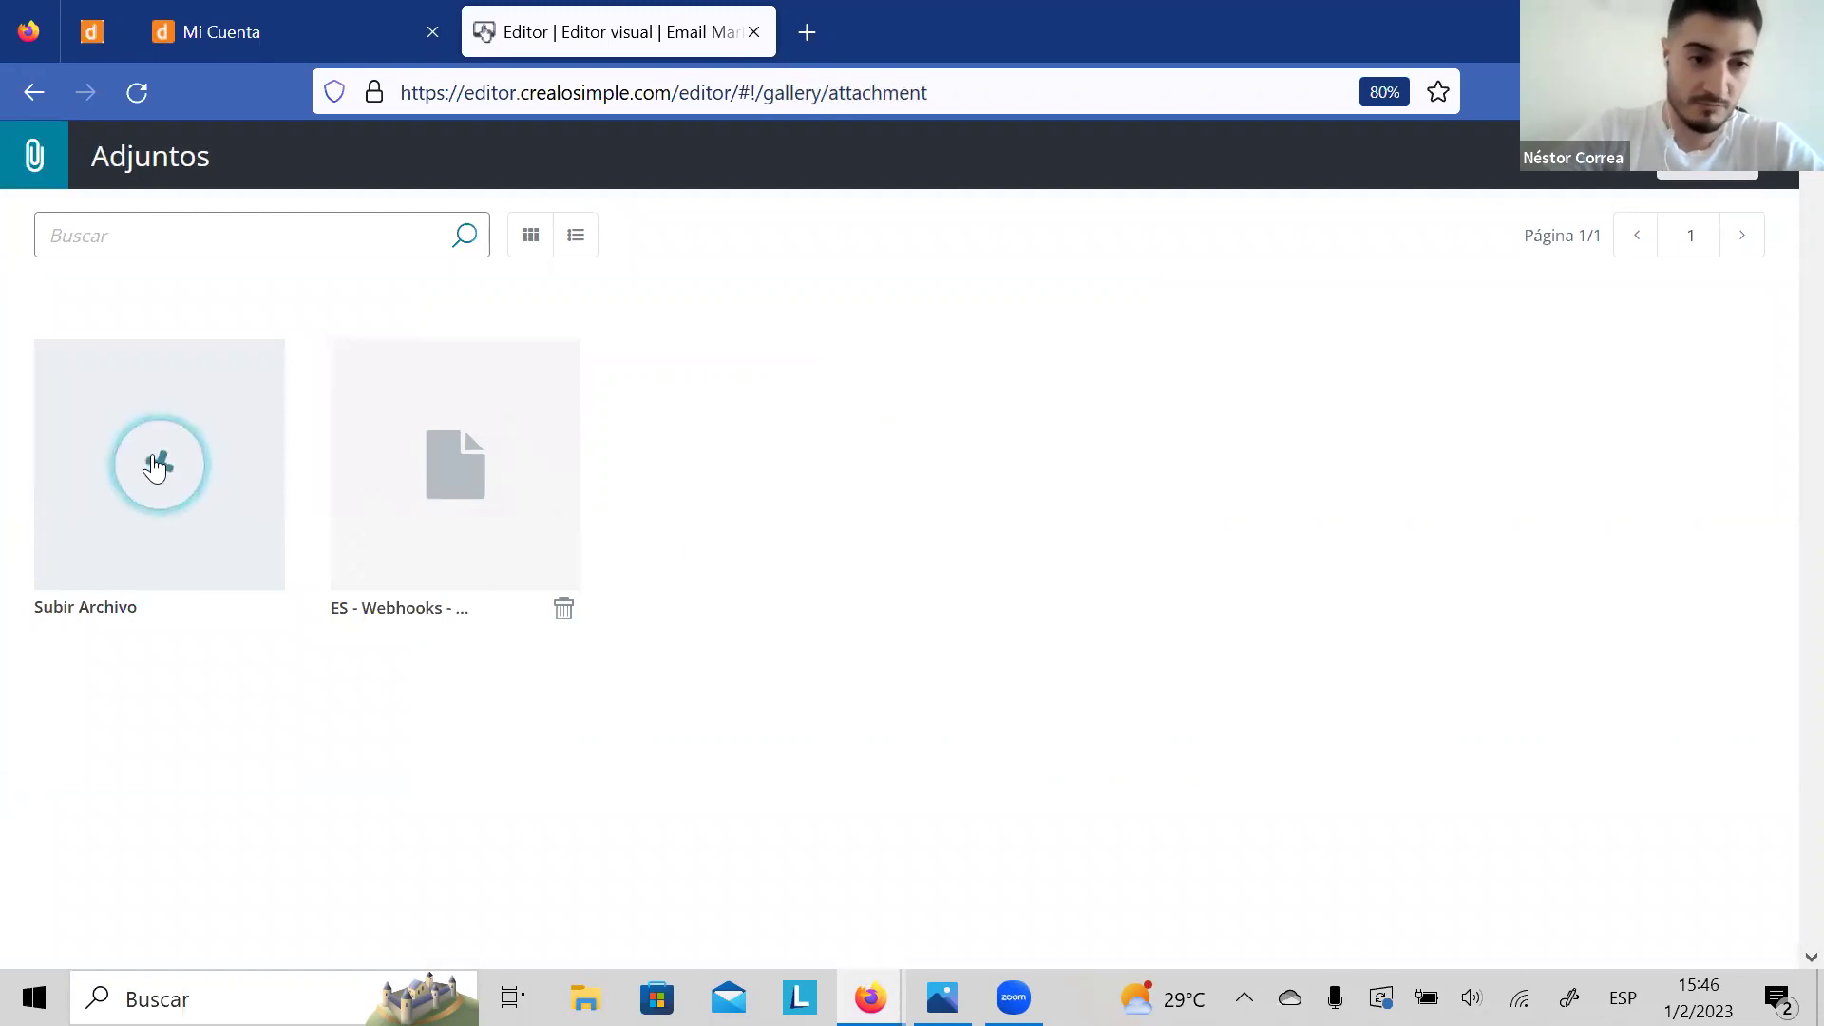
left_click(30, 107)
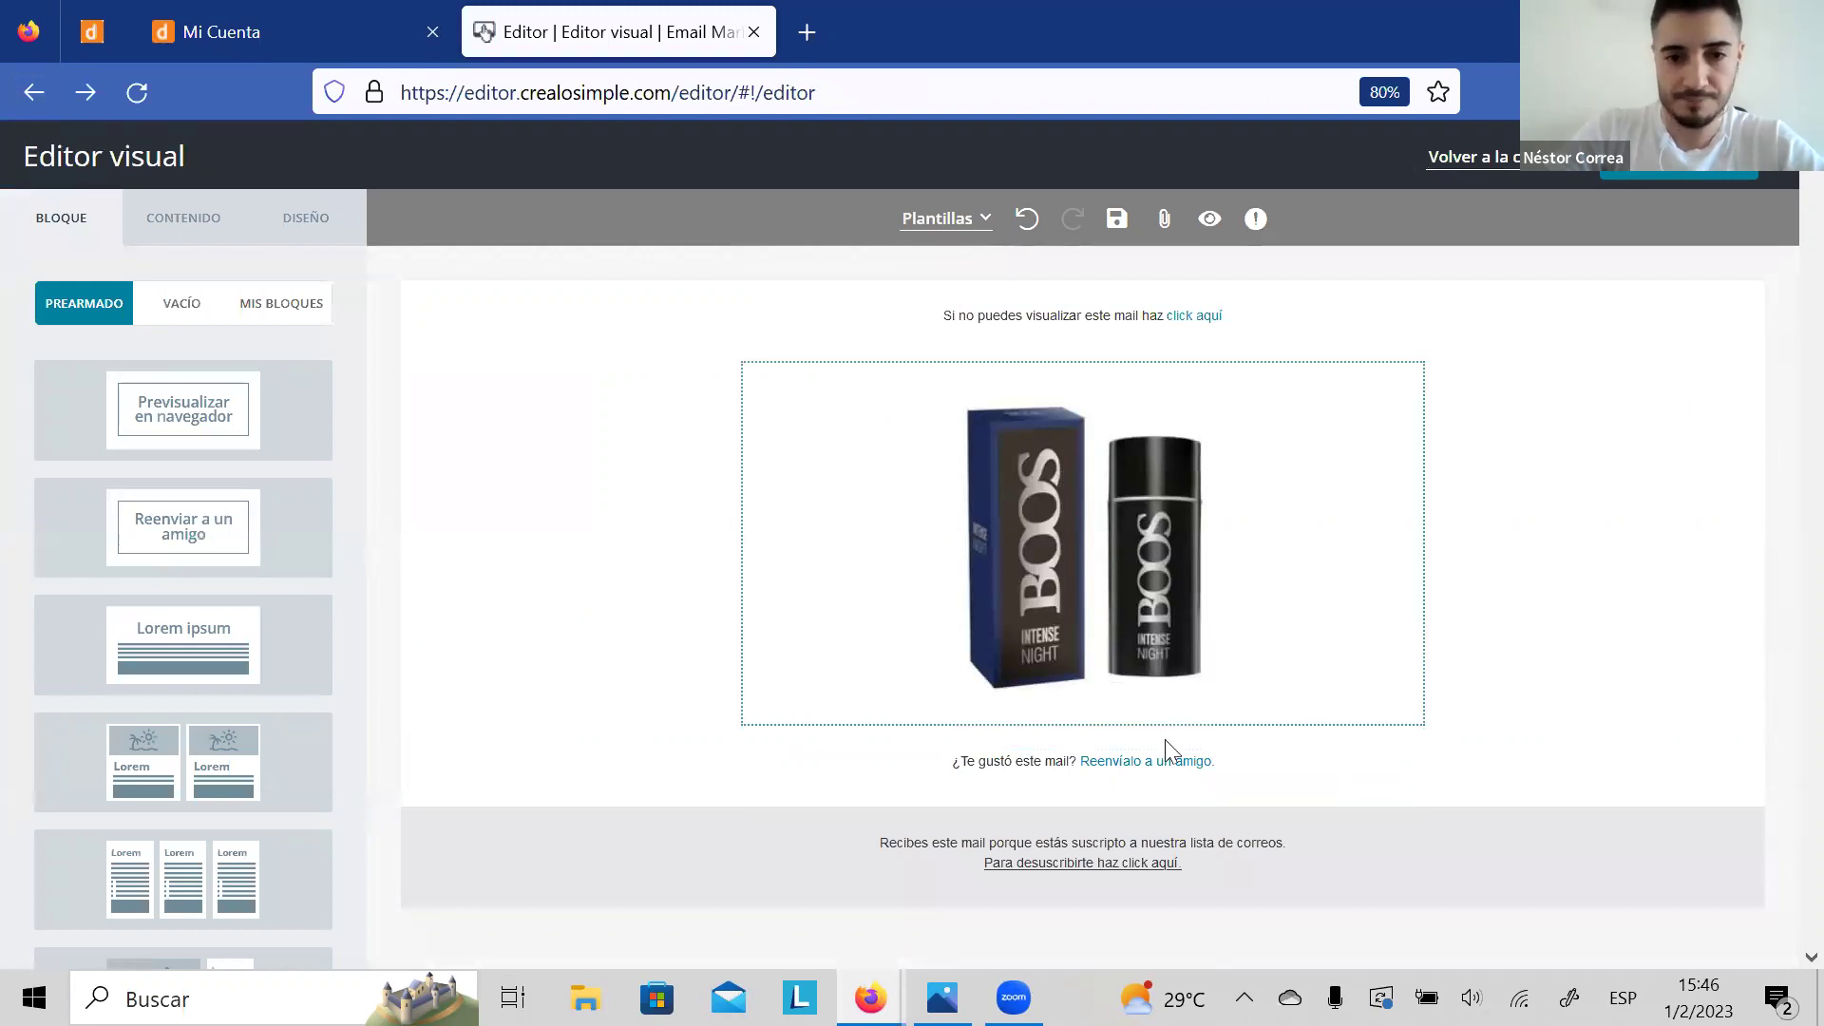
Step: Add a VER PRECIOS button below the BOOS perfume image and open the attachments gallery
left_click(157, 244)
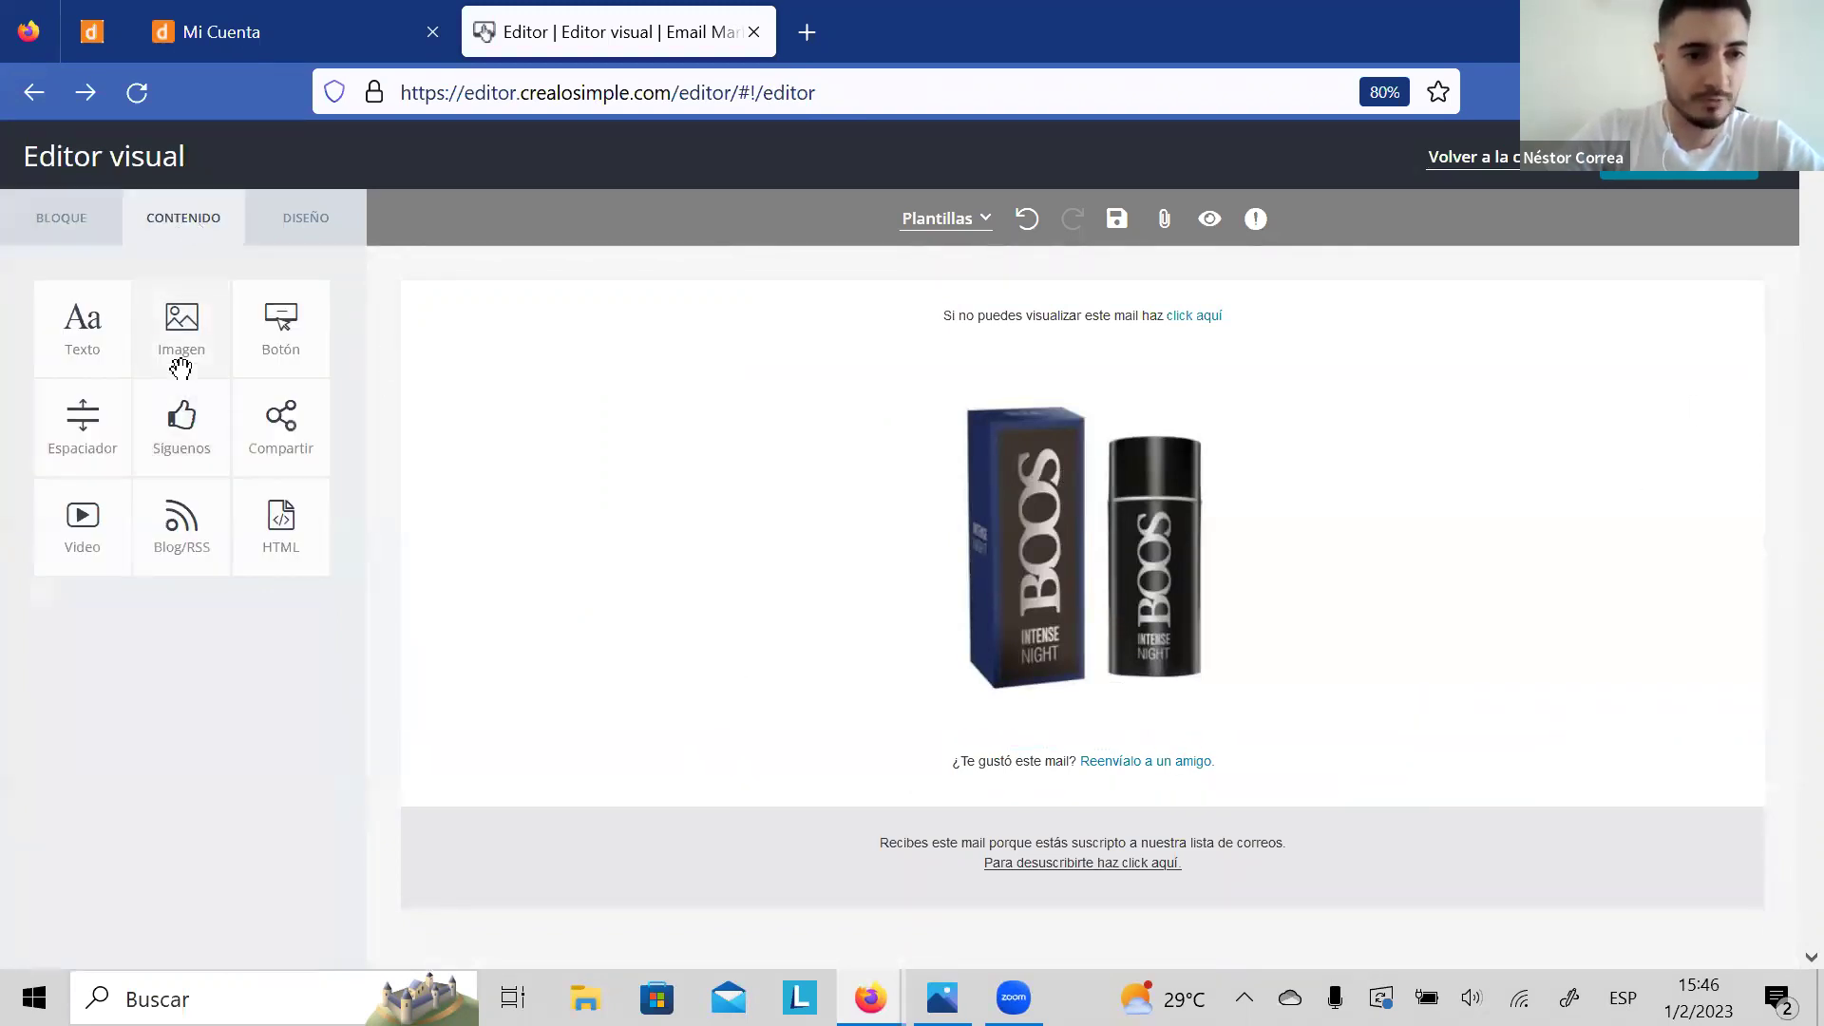
left_click_drag(279, 321, 1075, 731)
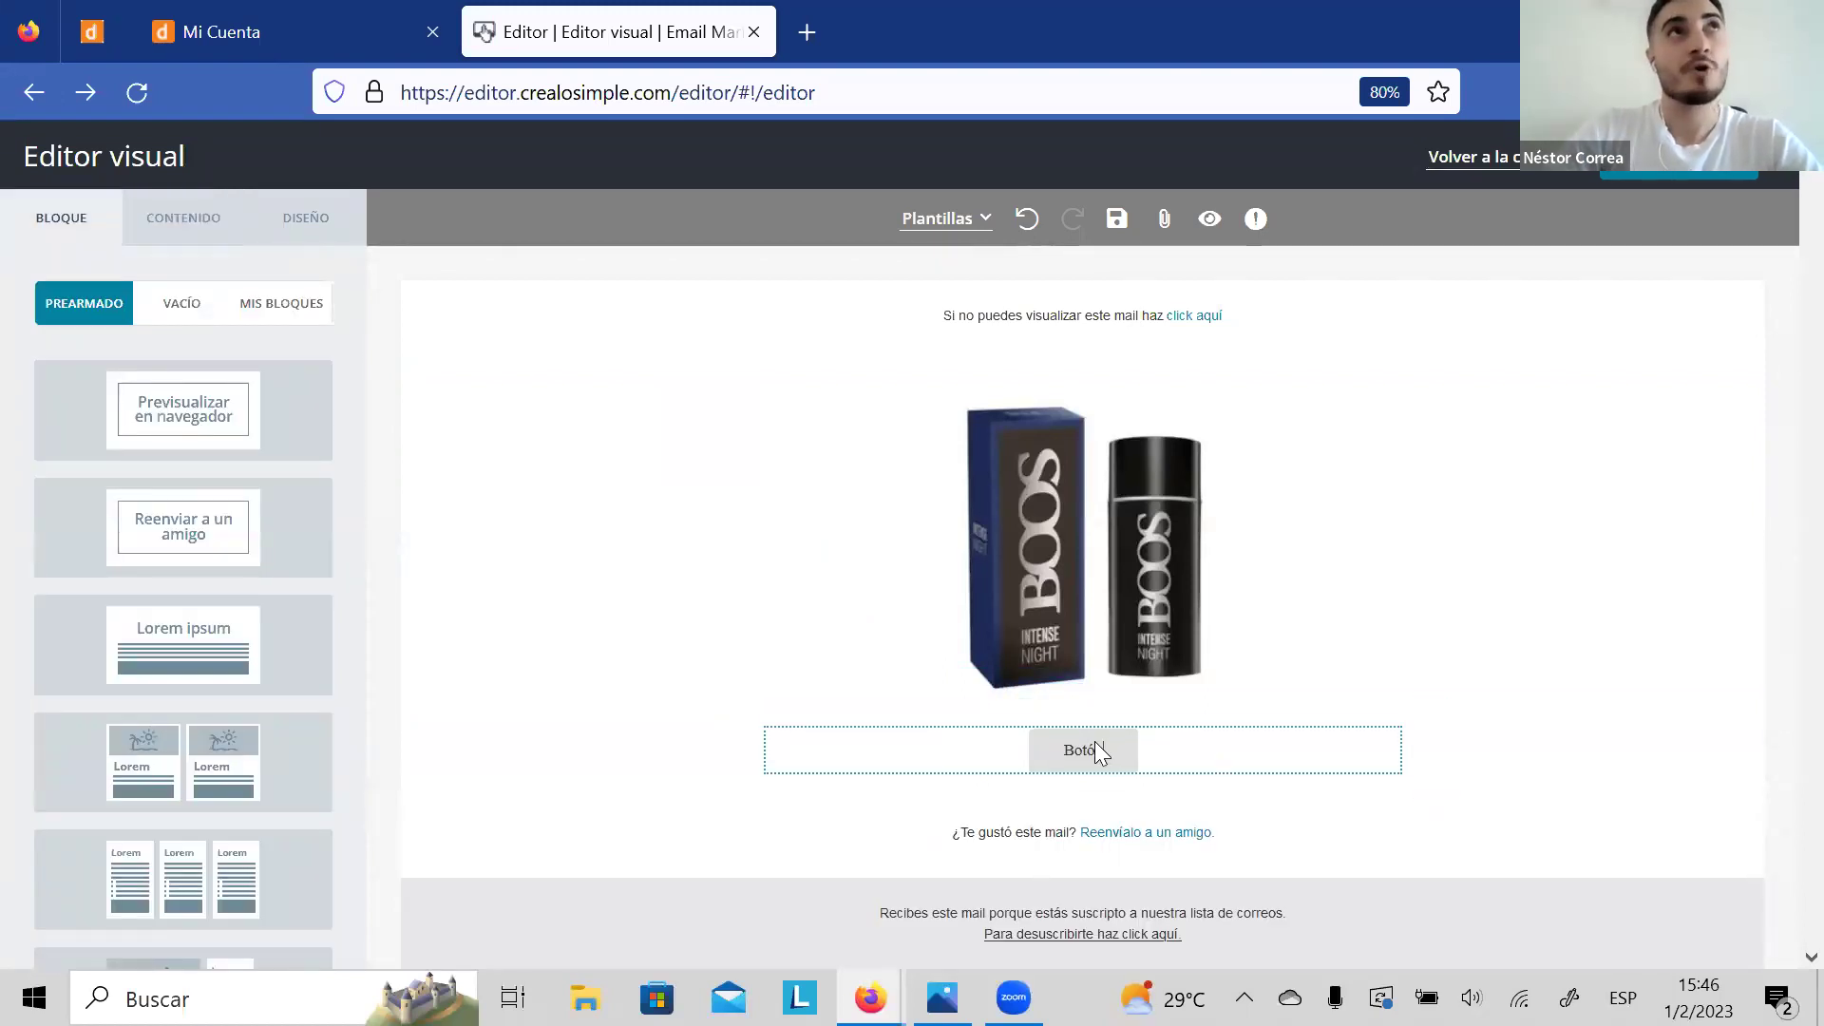
left_click(1085, 760)
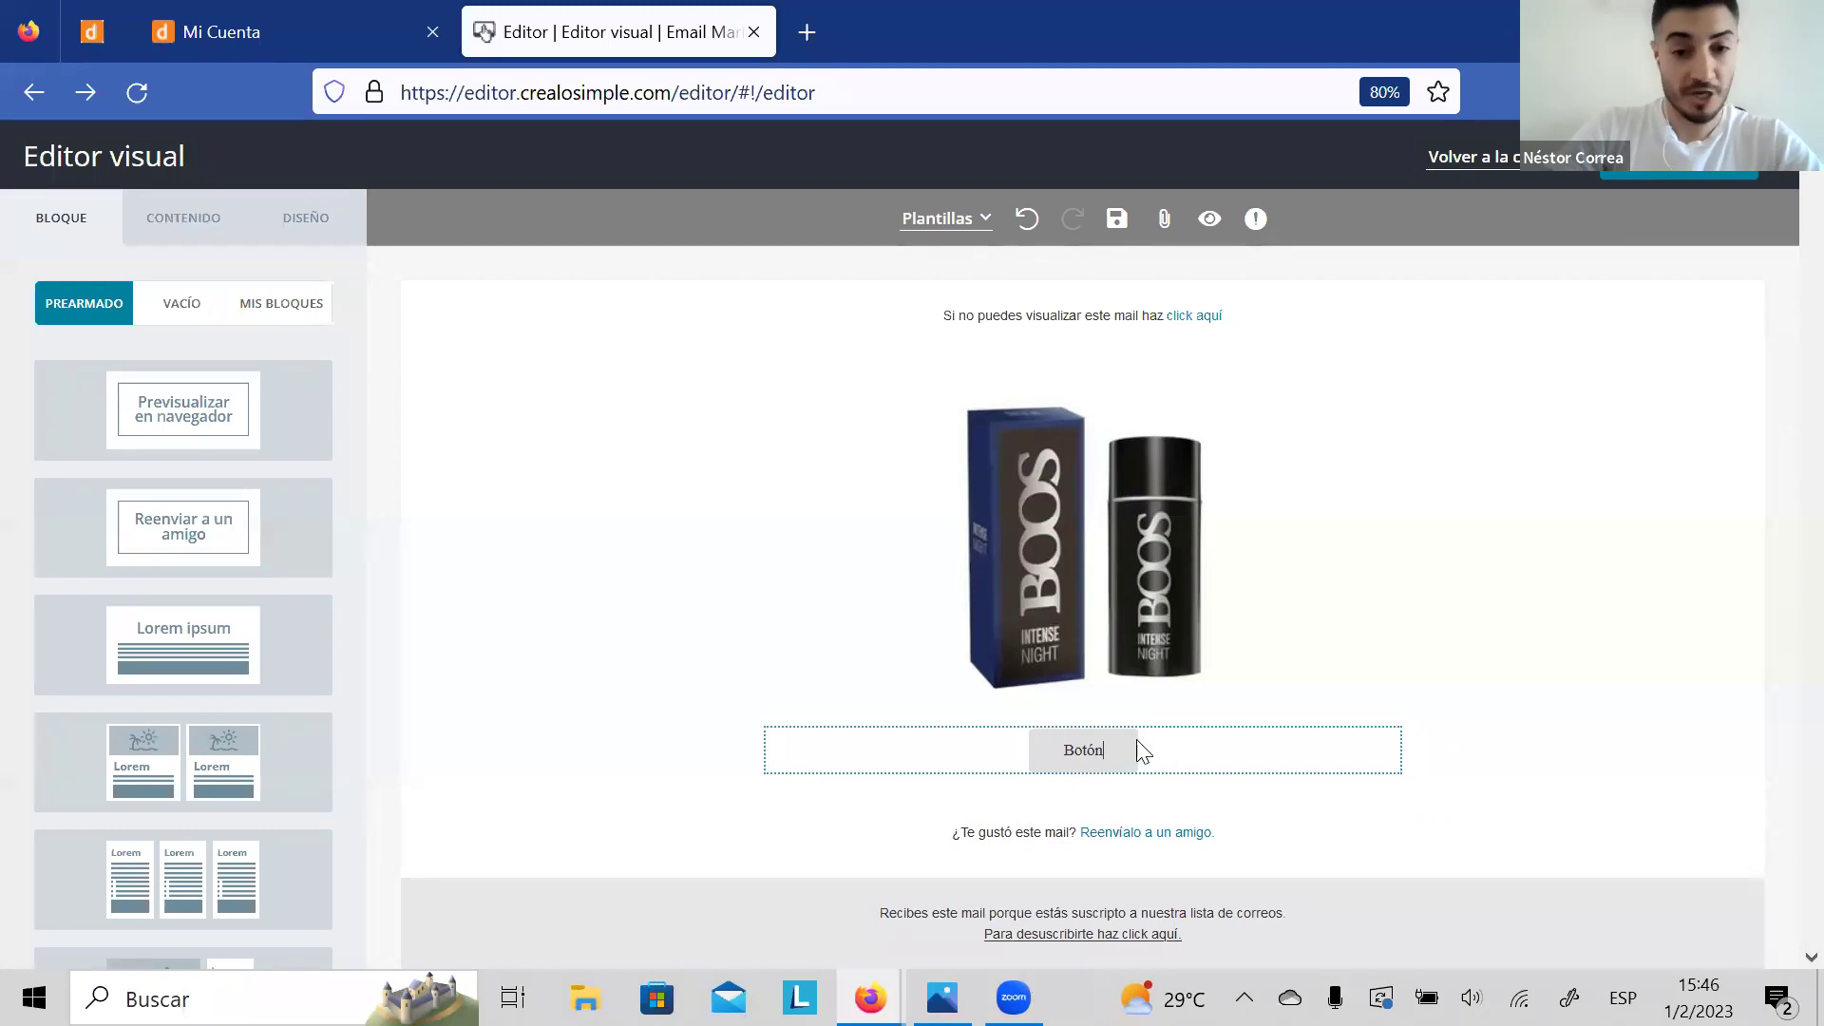
key("BackSpace")
key("BackSpace")
key("BackSpace")
key("BackSpace")
key("BackSpace")
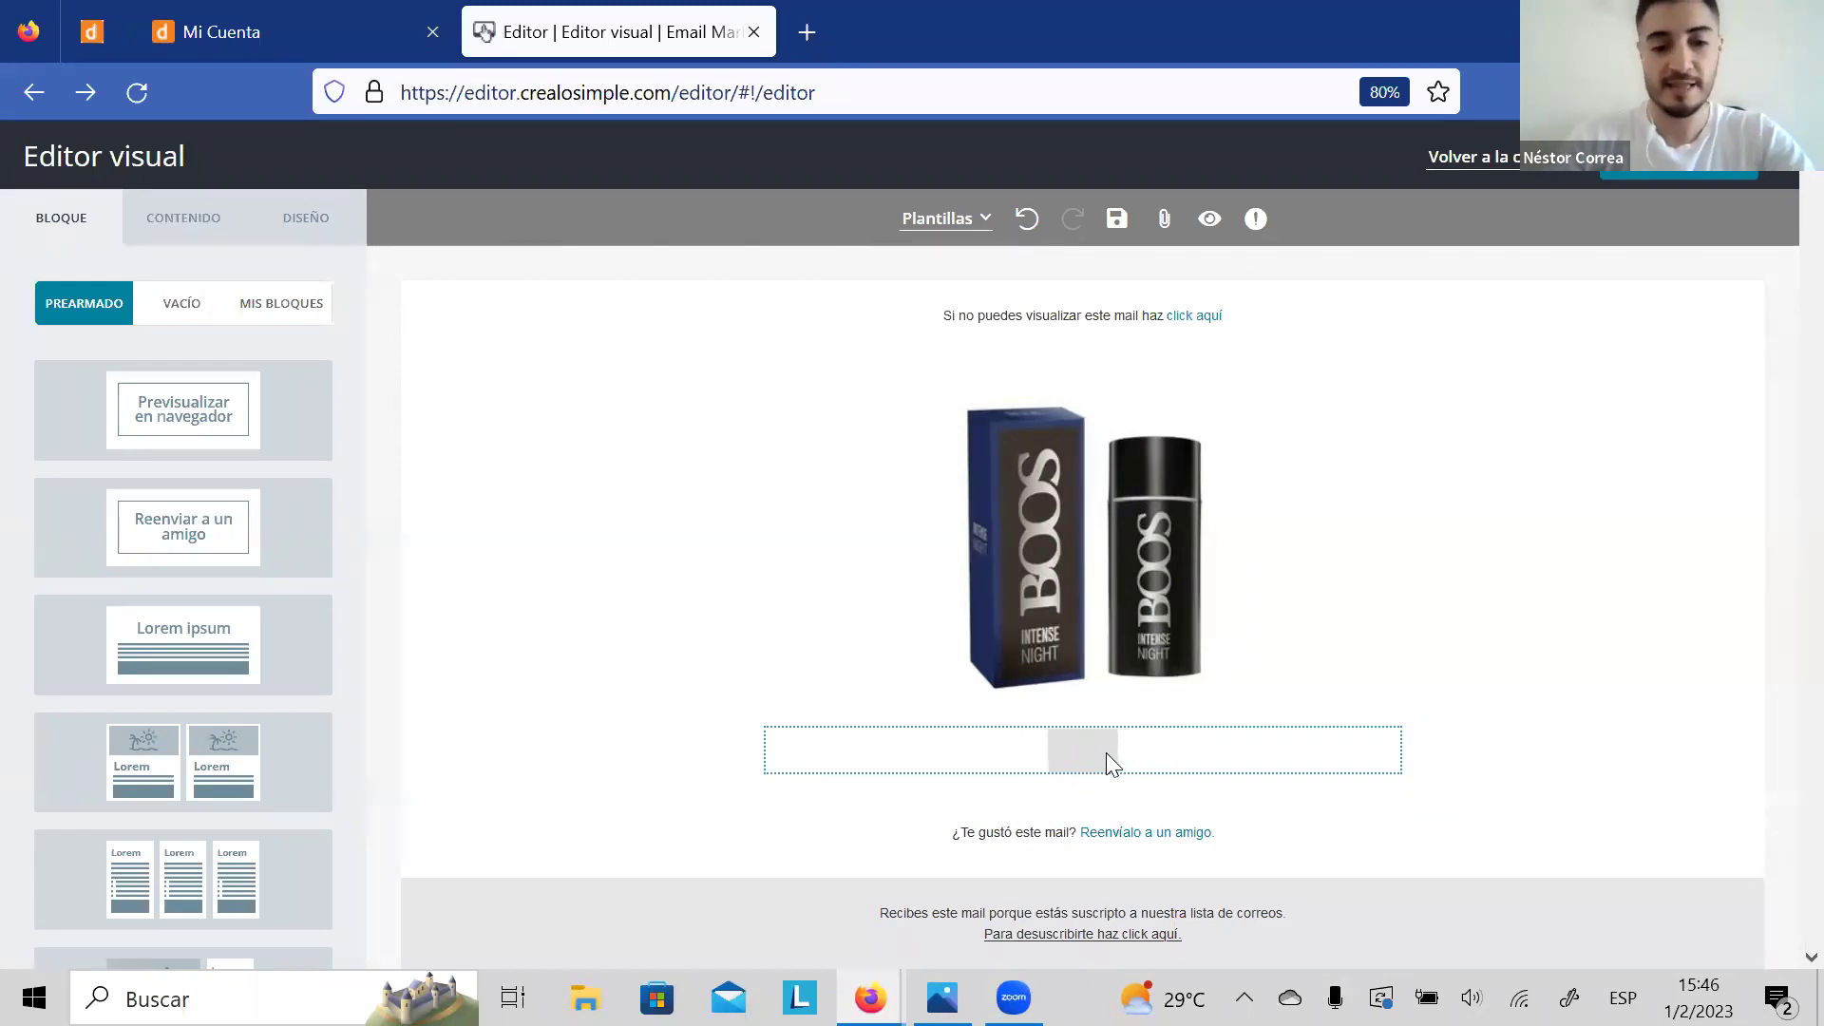
type("VER")
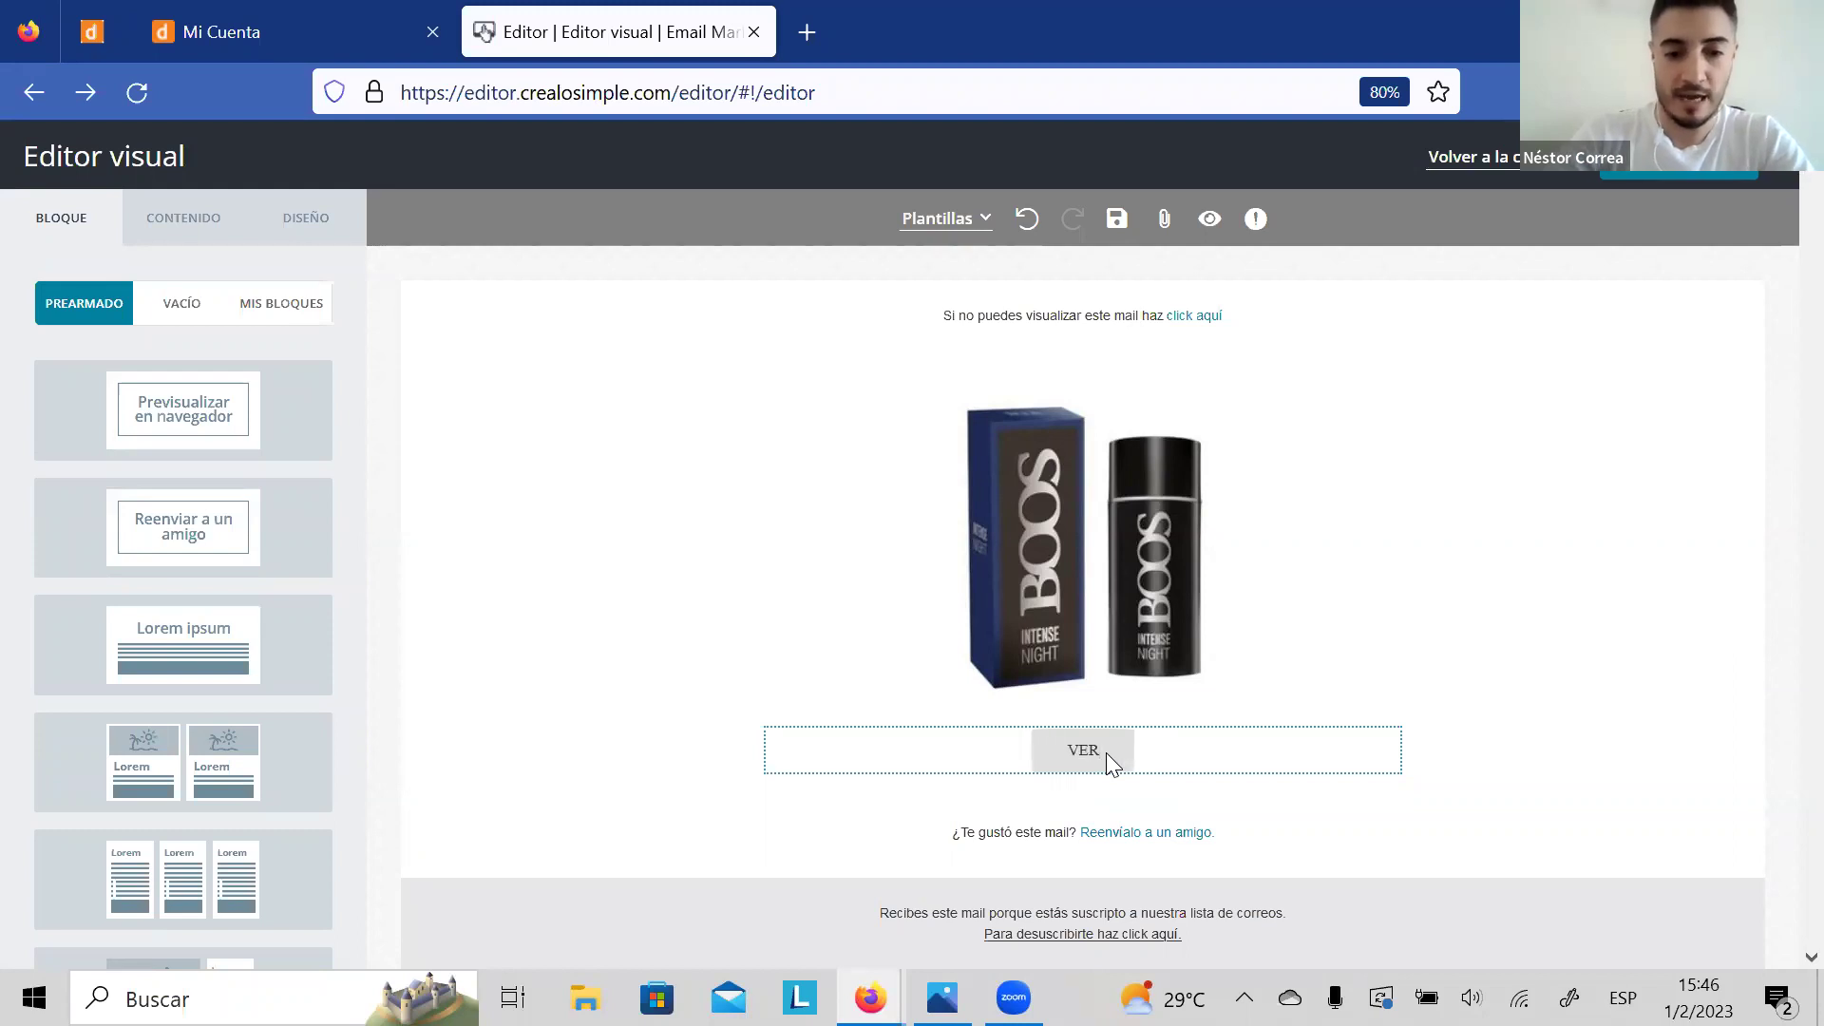
type(" PRECIOS")
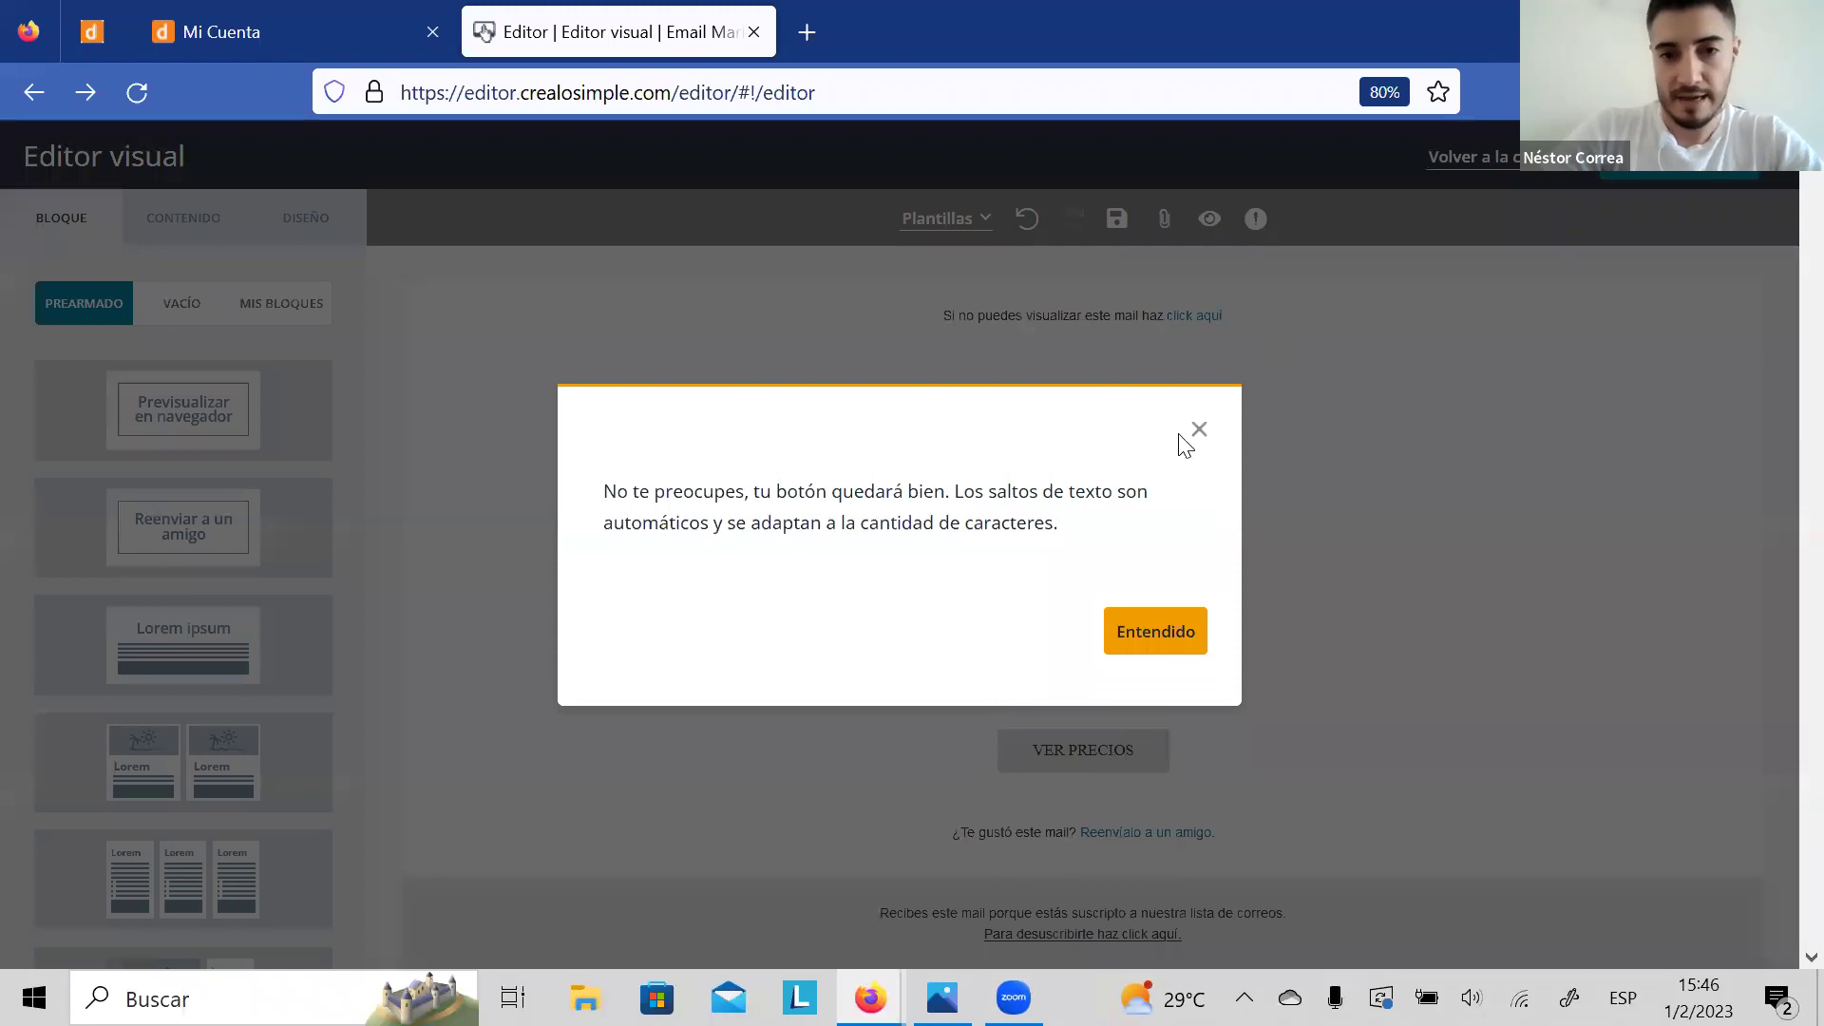
left_click(1197, 431)
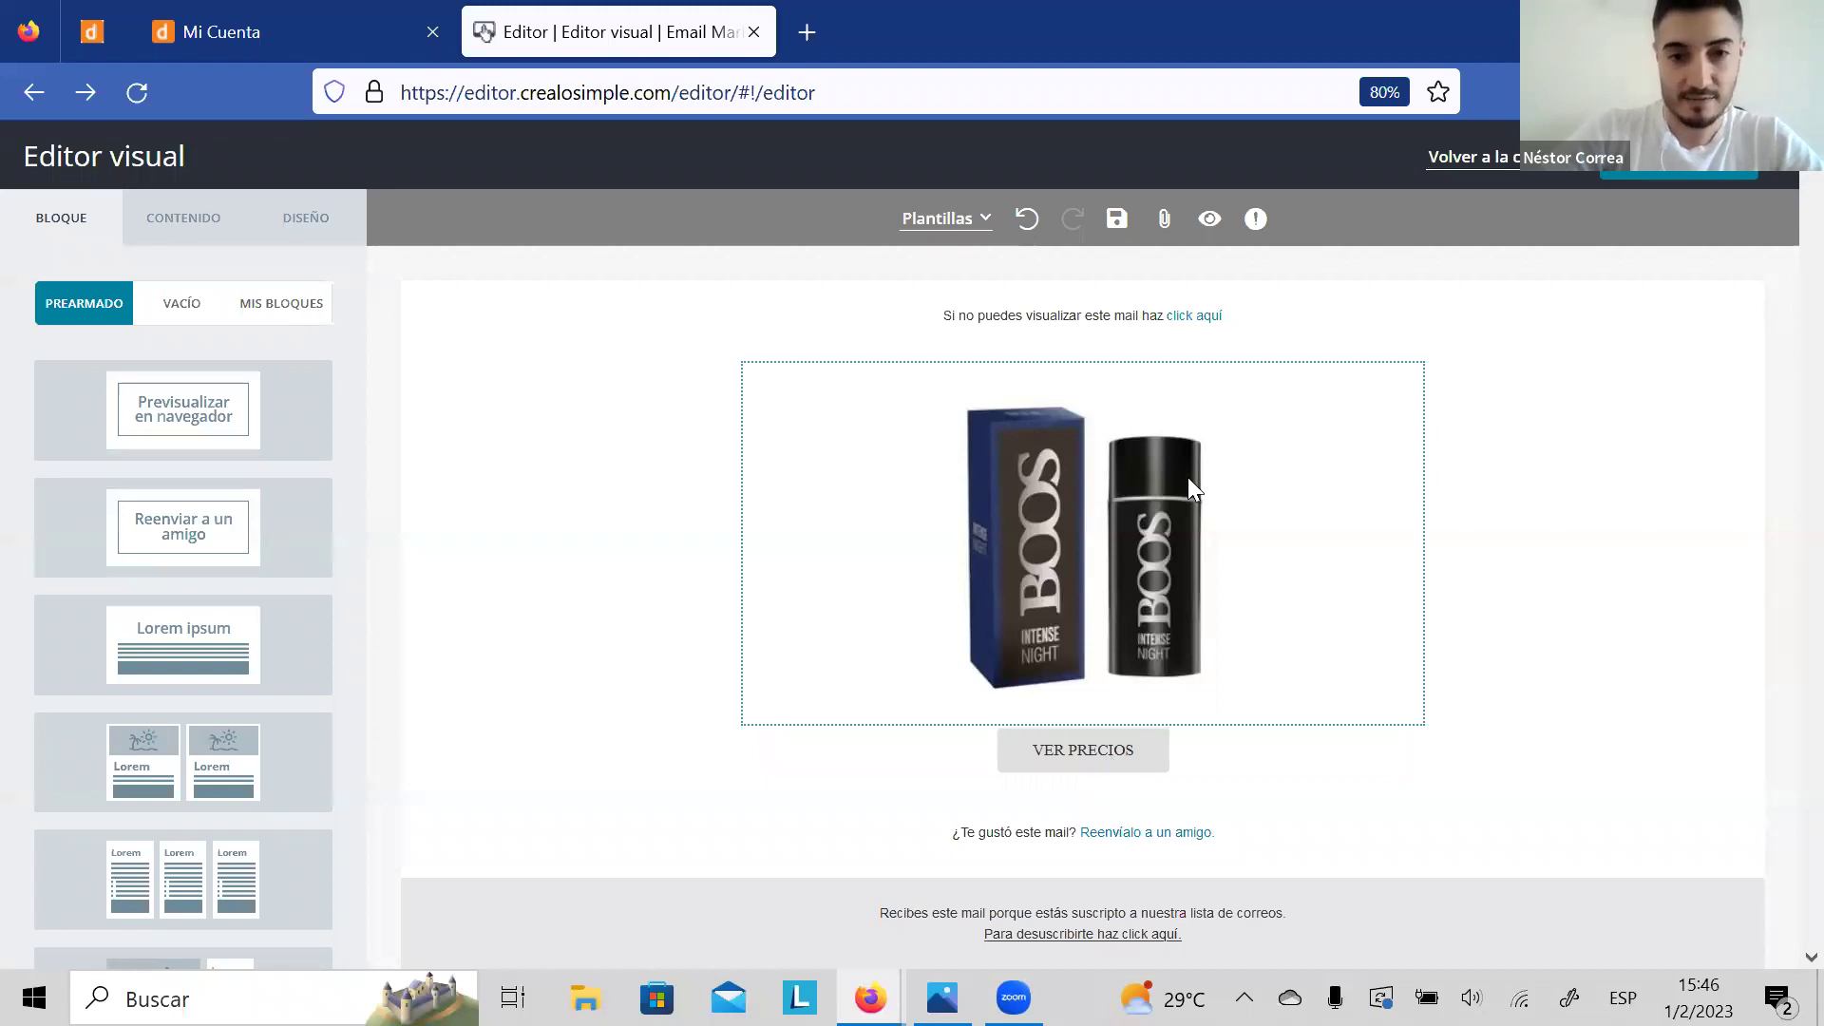
left_click(1082, 749)
left_click(1164, 219)
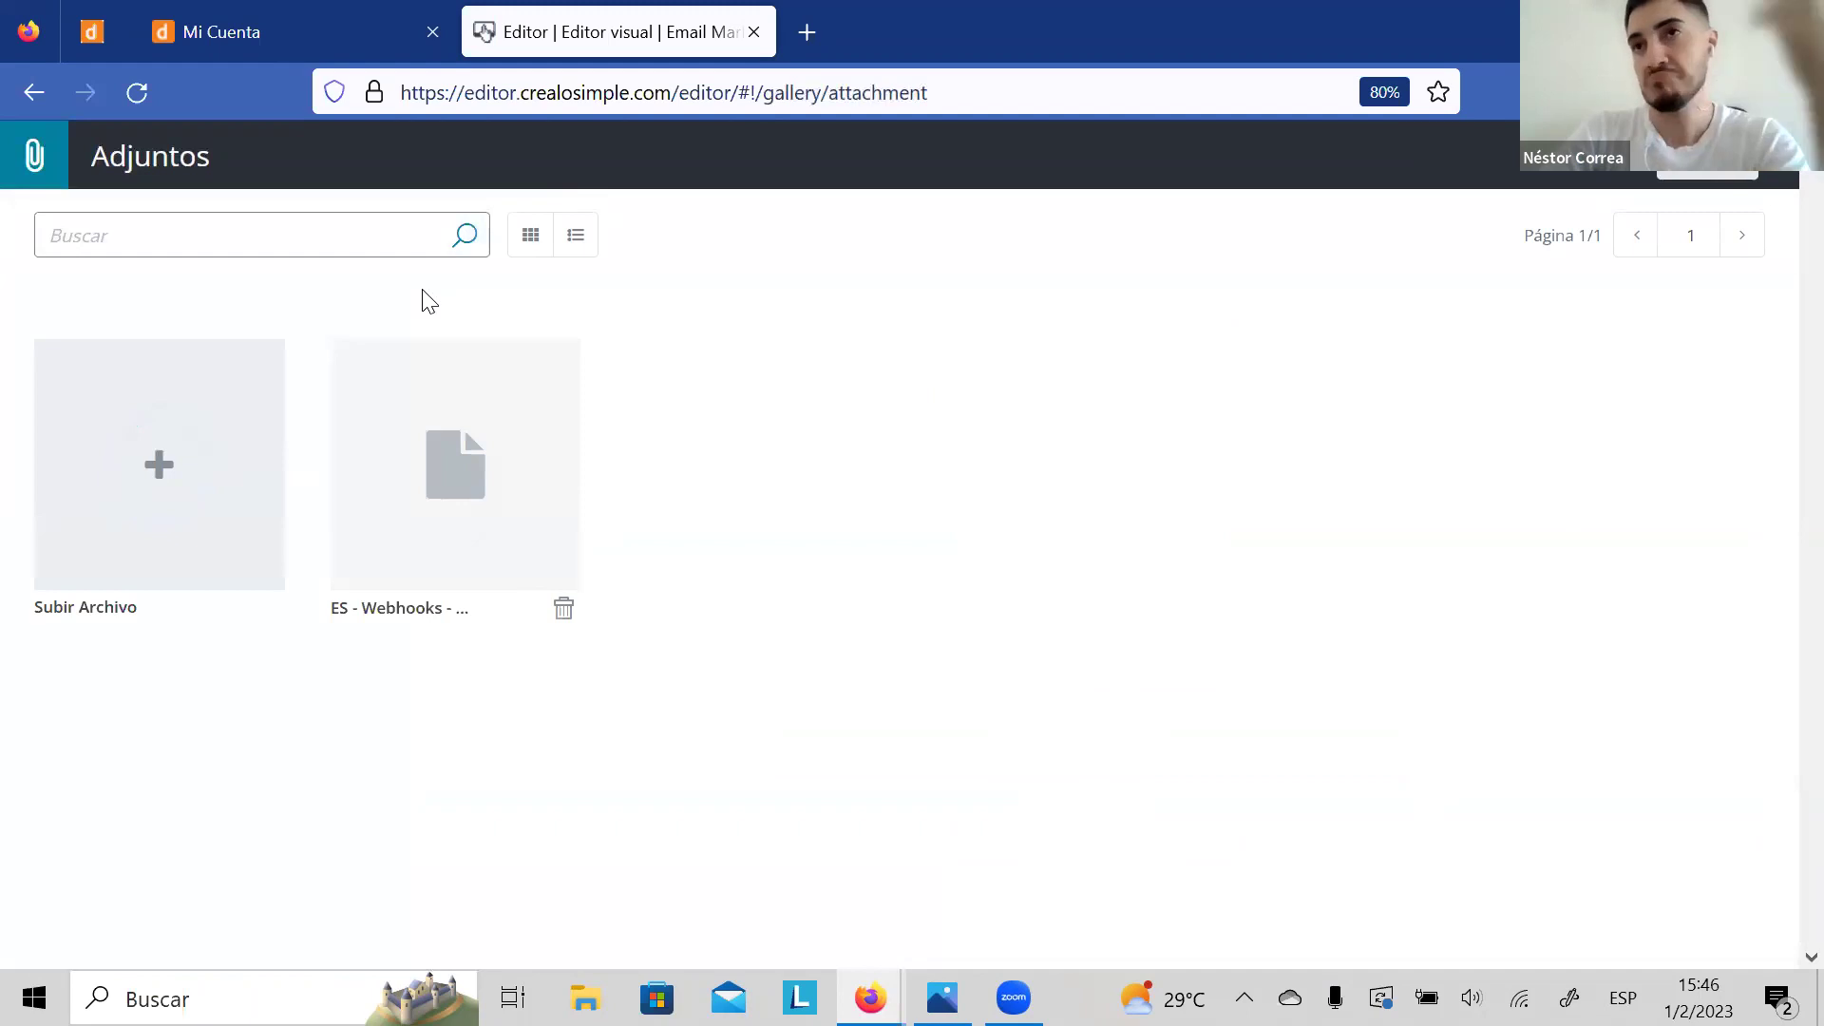
Step: Leave the visual editor for the campaign form, confirming Abandonar la página
left_click(38, 106)
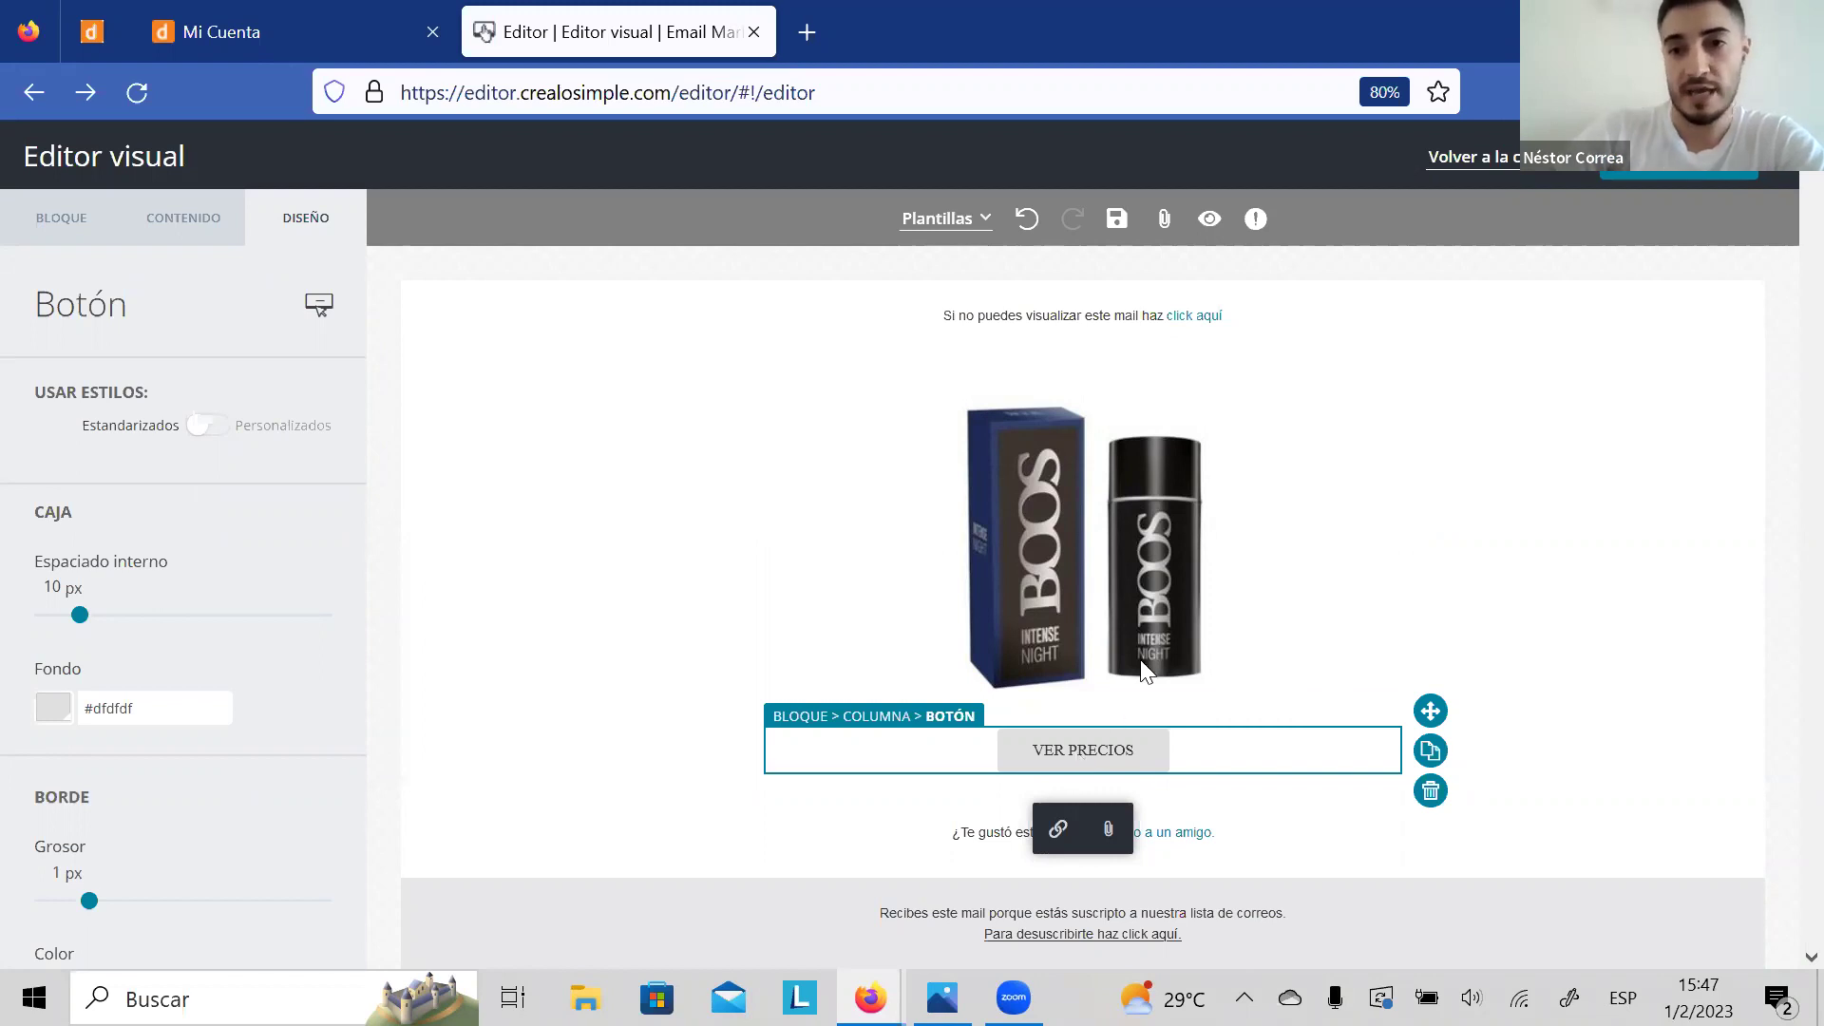
left_click(1478, 161)
left_click(880, 616)
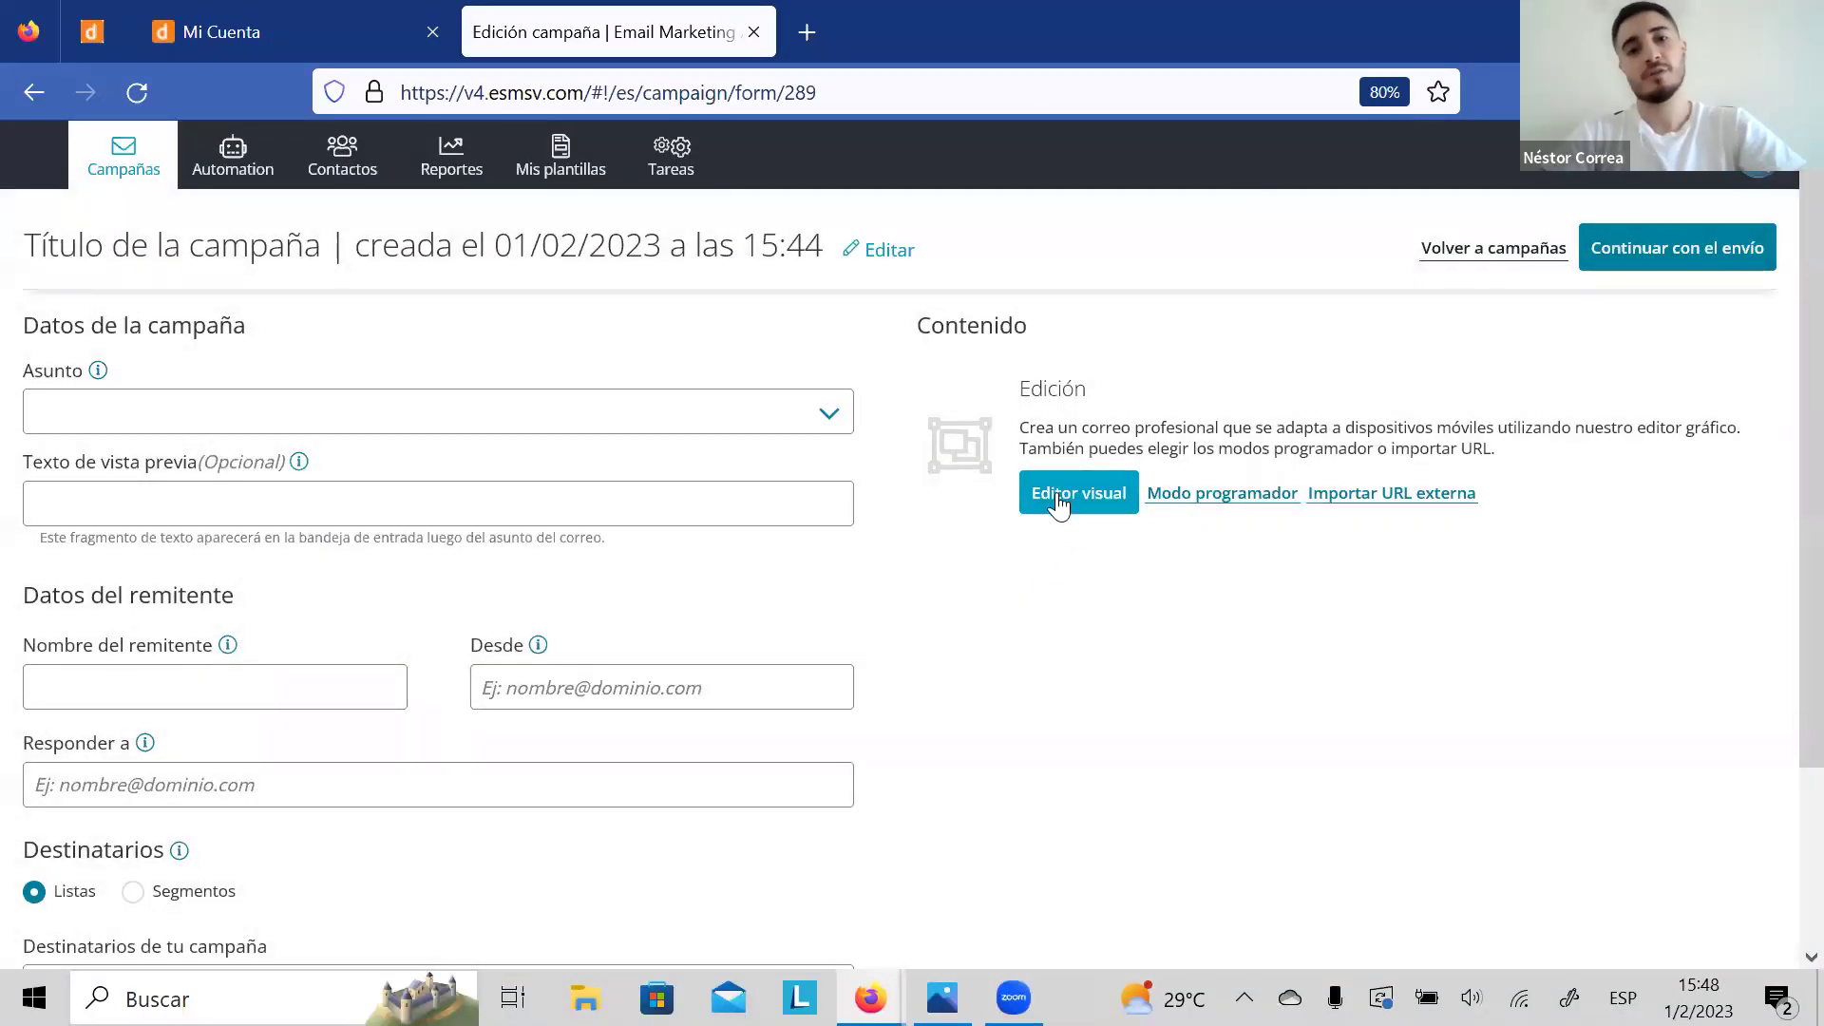
Step: Restart the email design from the first Reyes predesigned template
left_click(1057, 494)
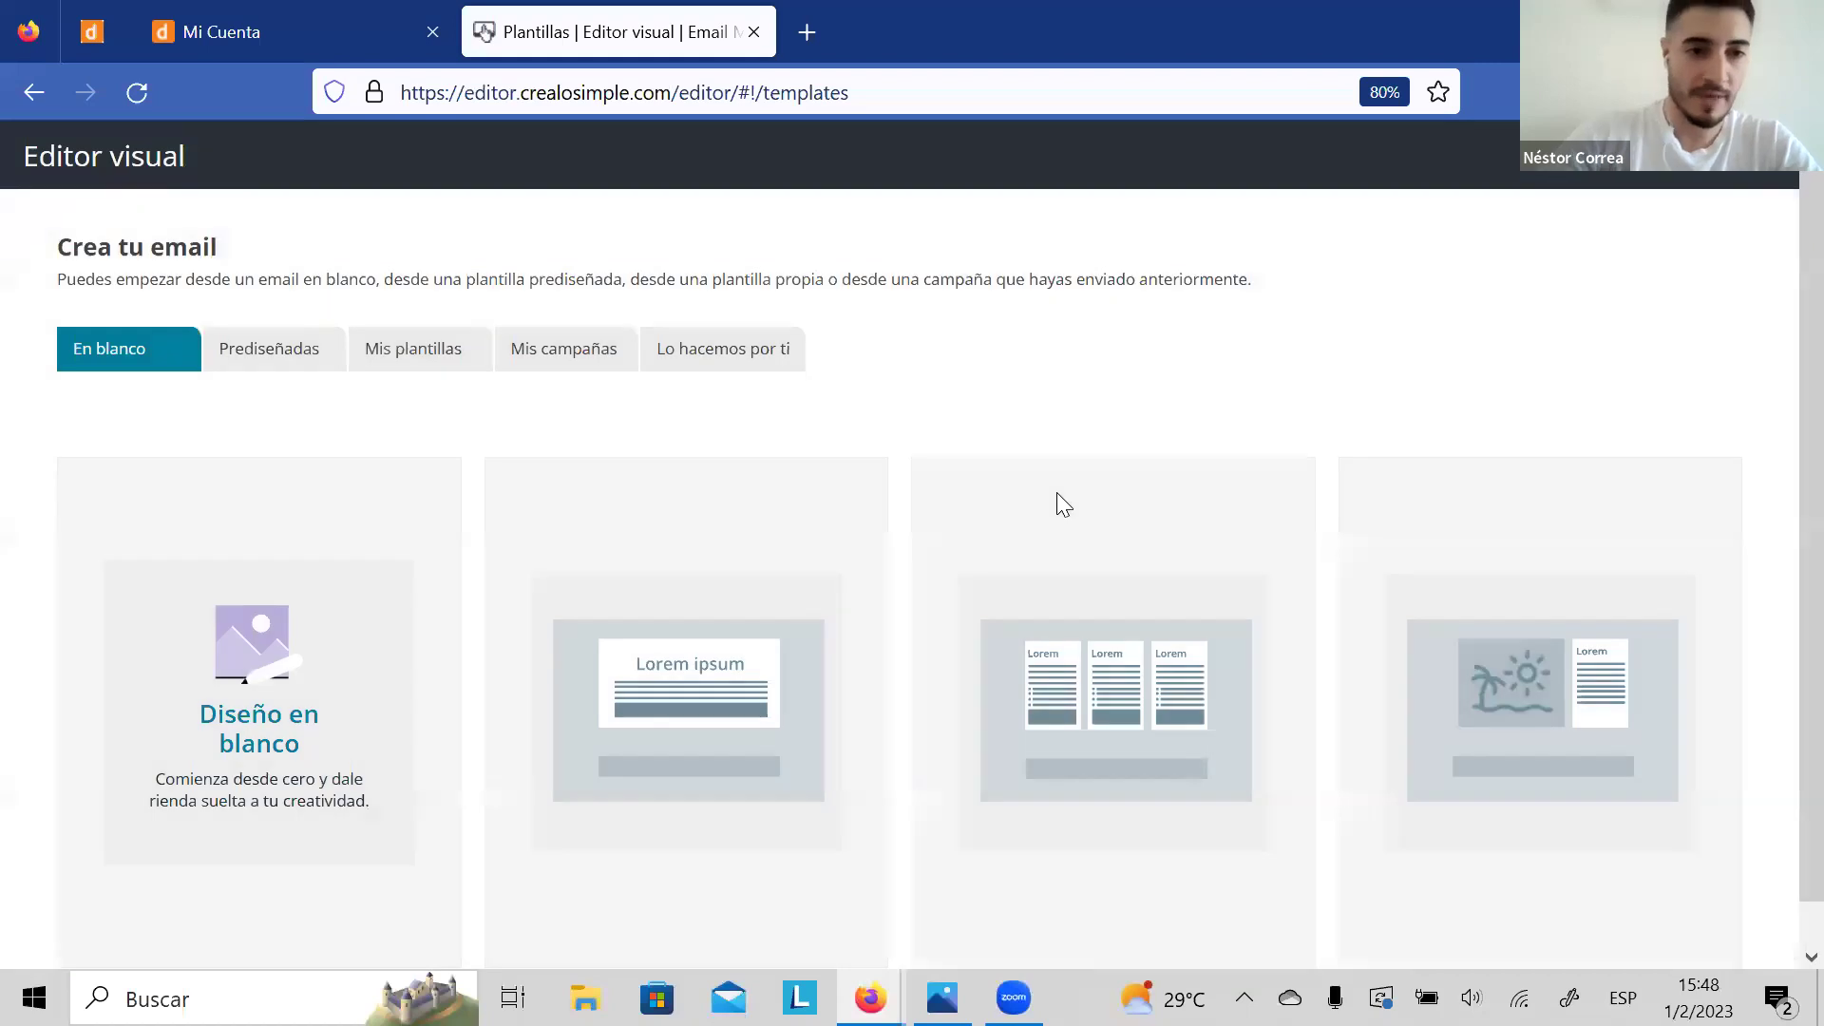
left_click(278, 346)
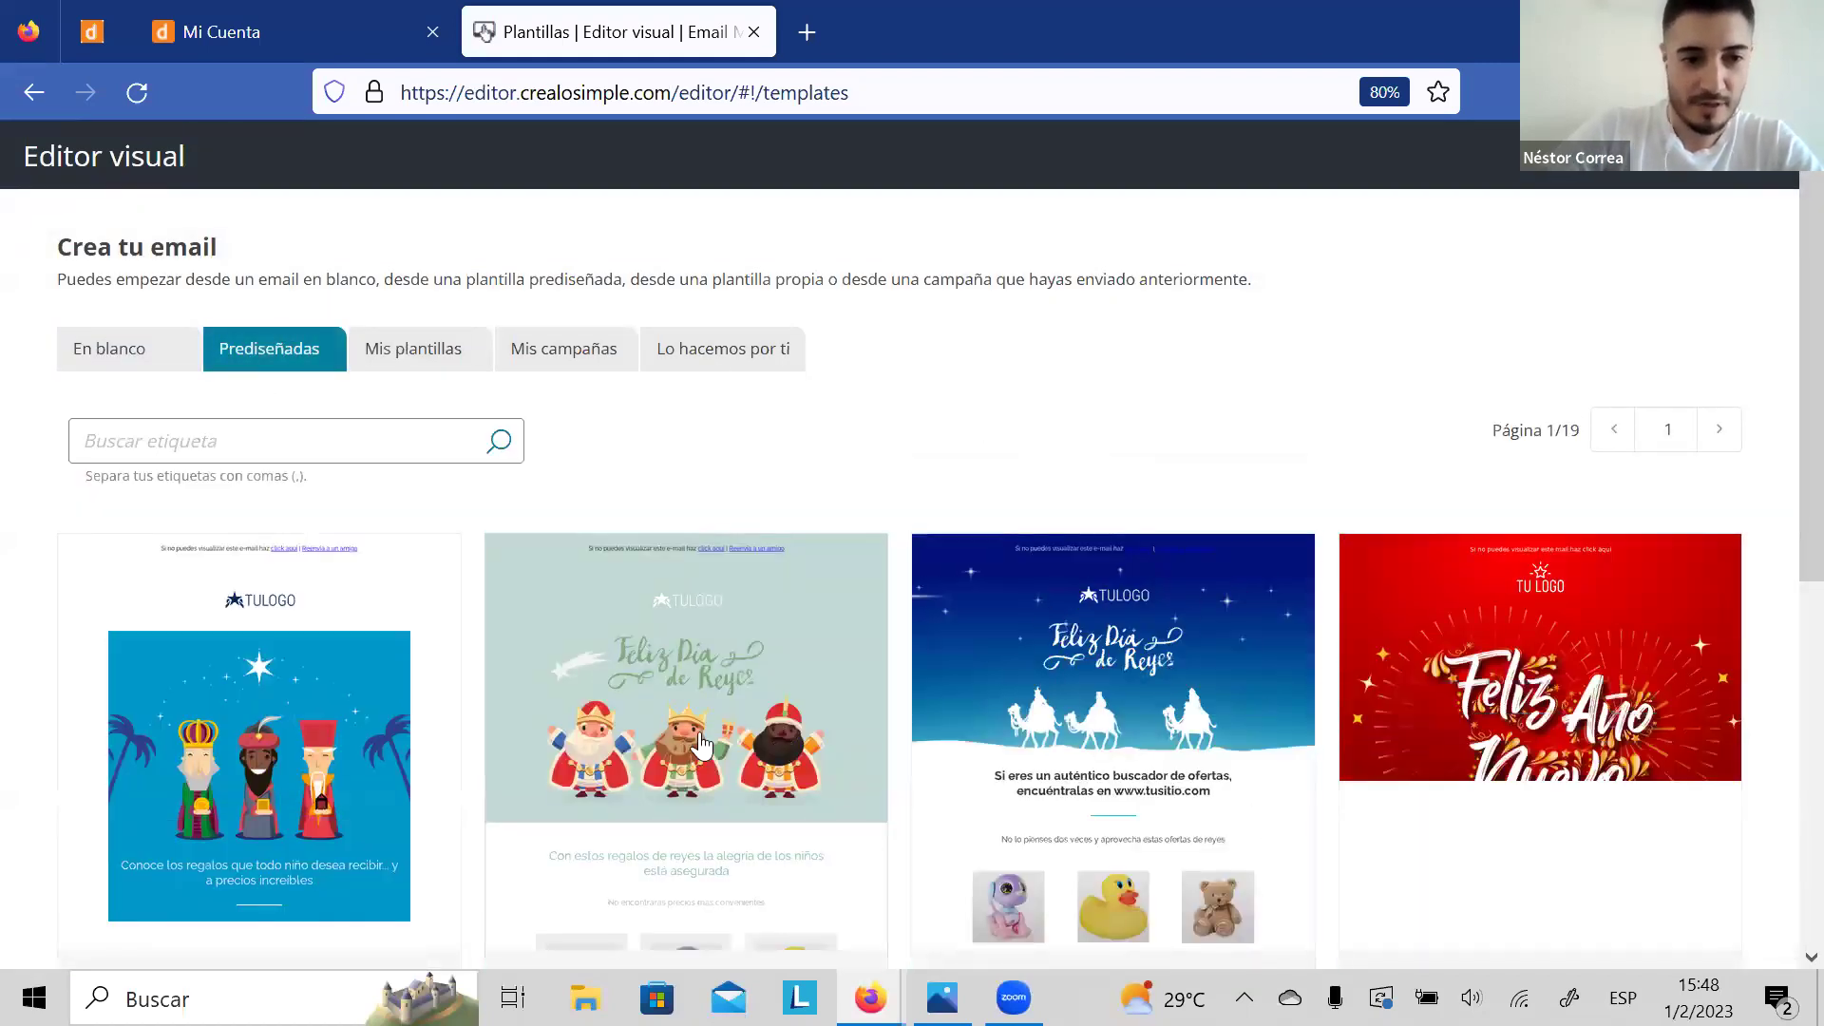
left_click(354, 786)
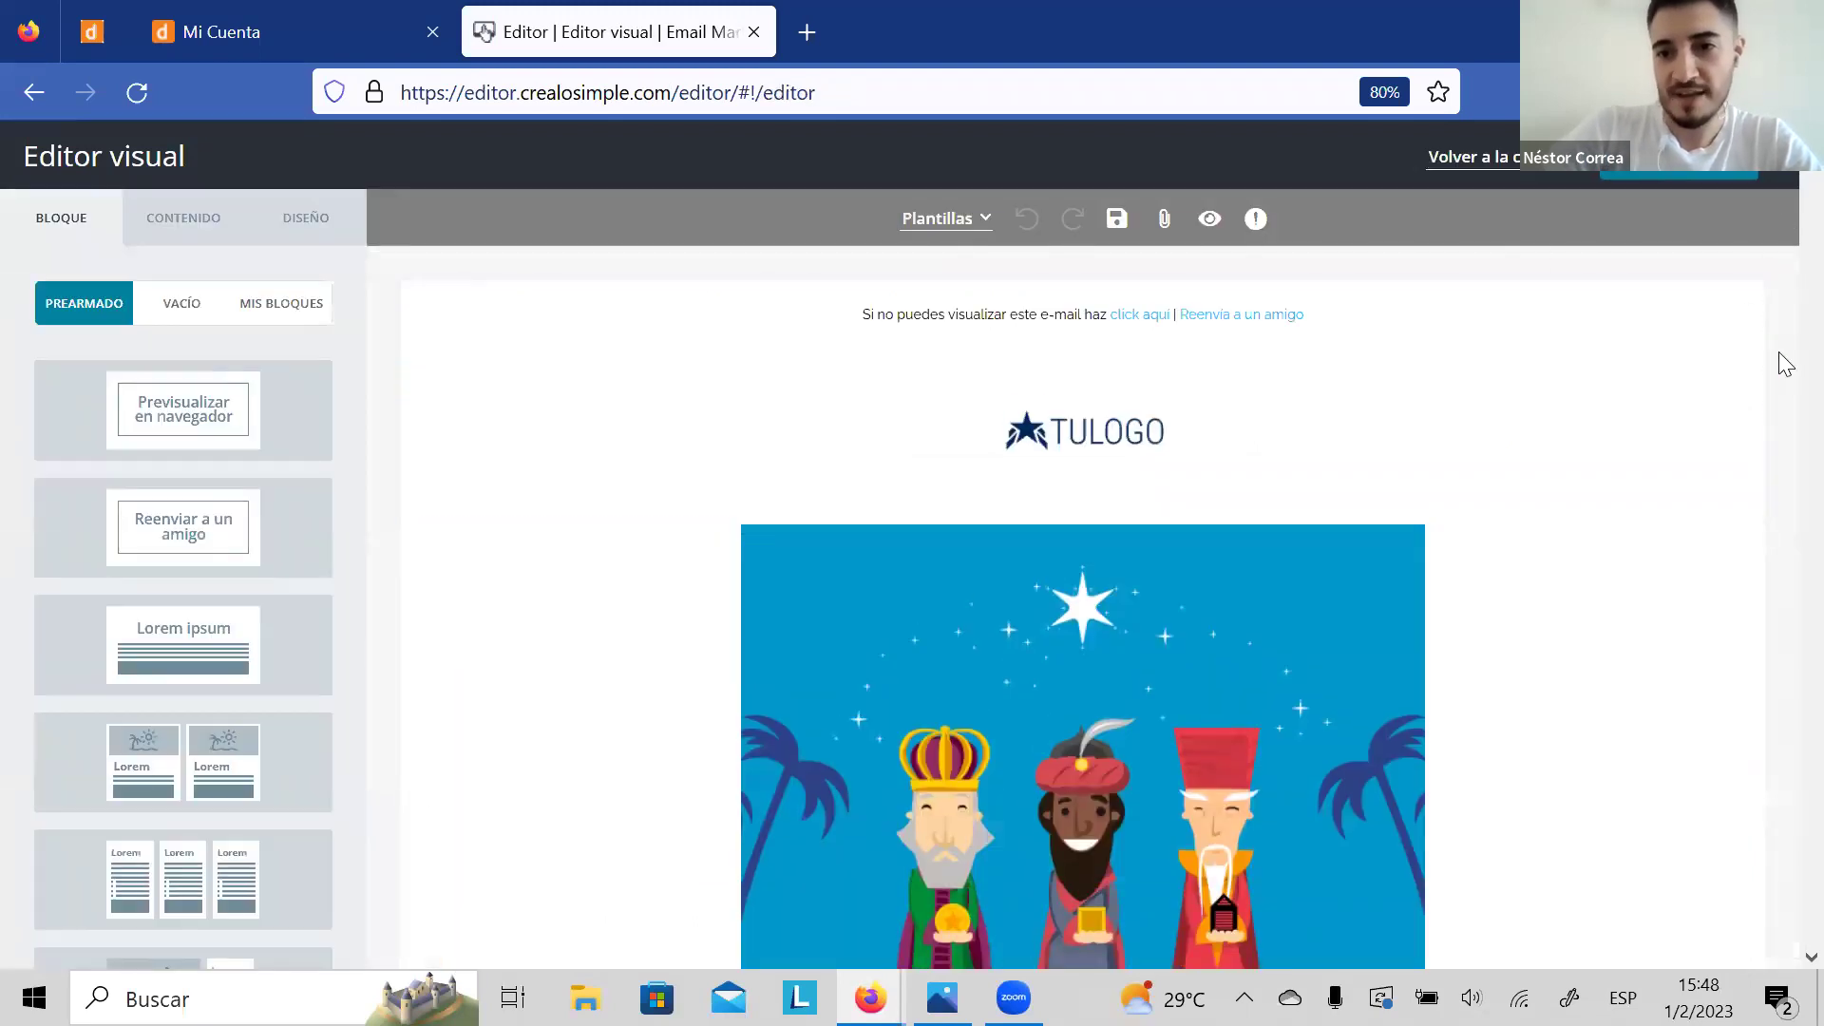
Step: Toggle WhatsApp off and back on in the share icons row, keeping it included
scroll(1785, 364, "down", 5)
scroll(1785, 364, "down", 5)
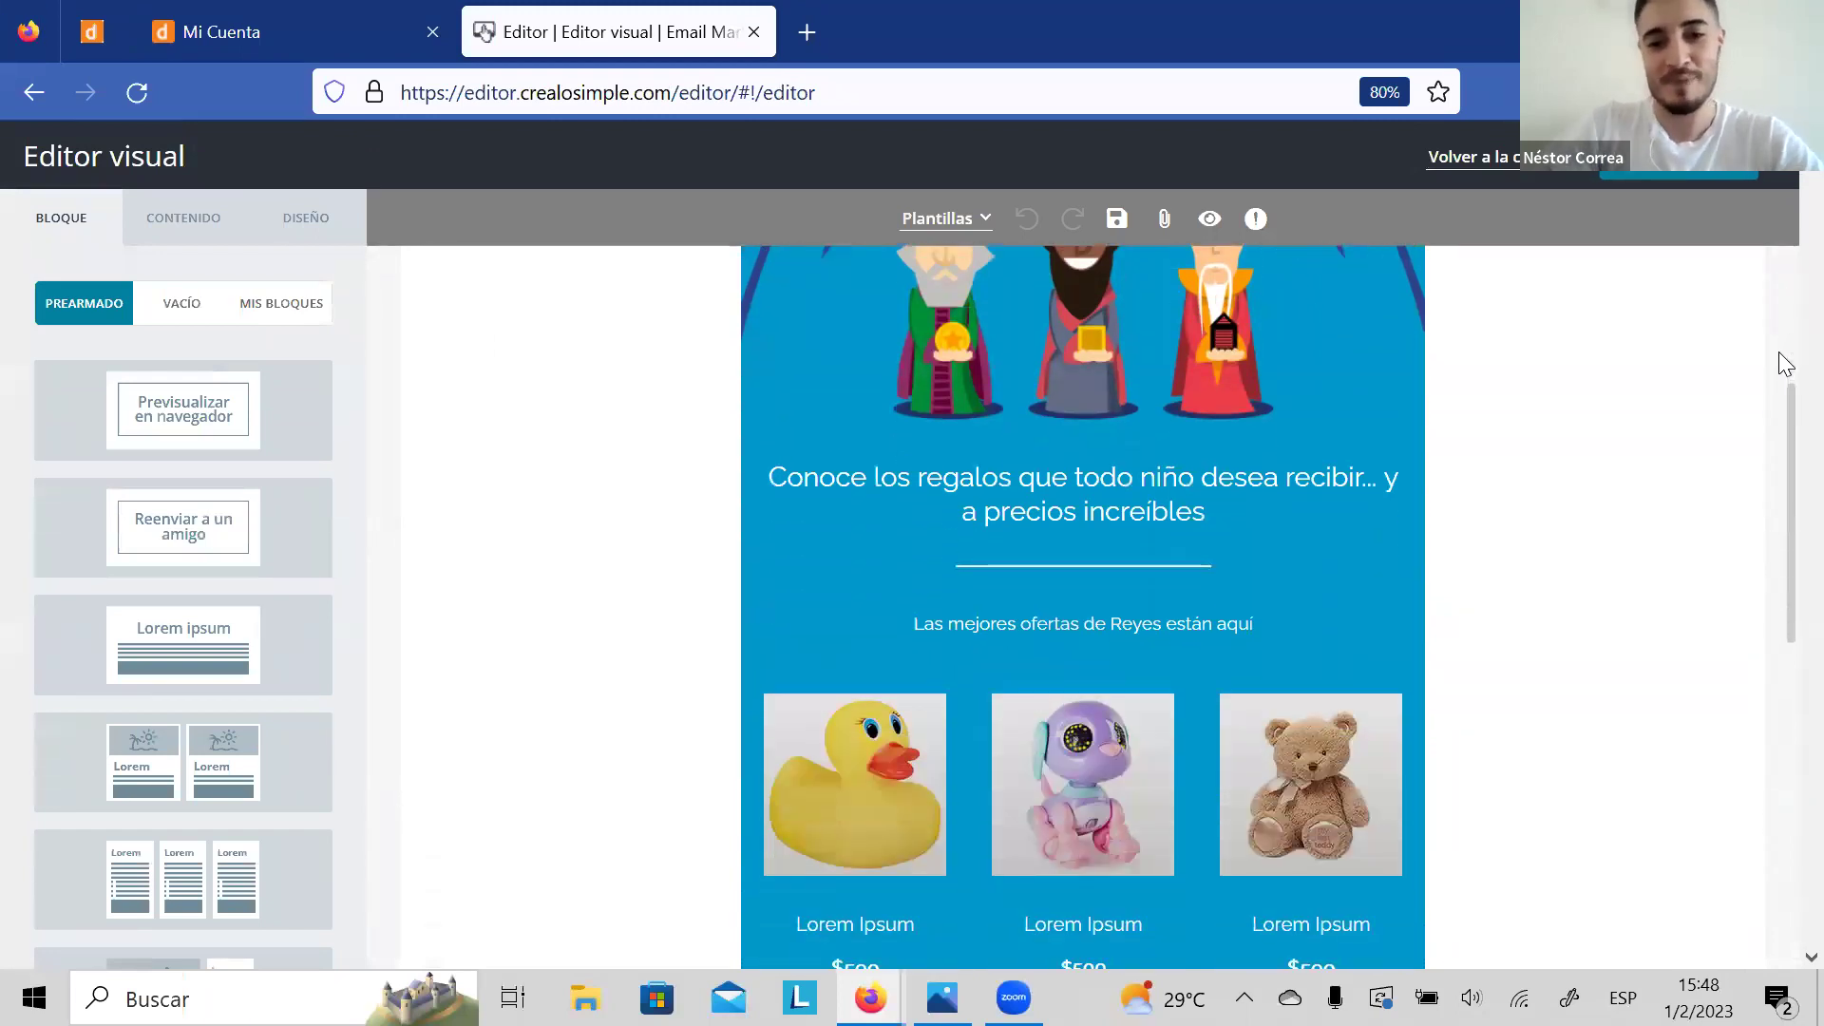
scroll(1785, 364, "down", 10)
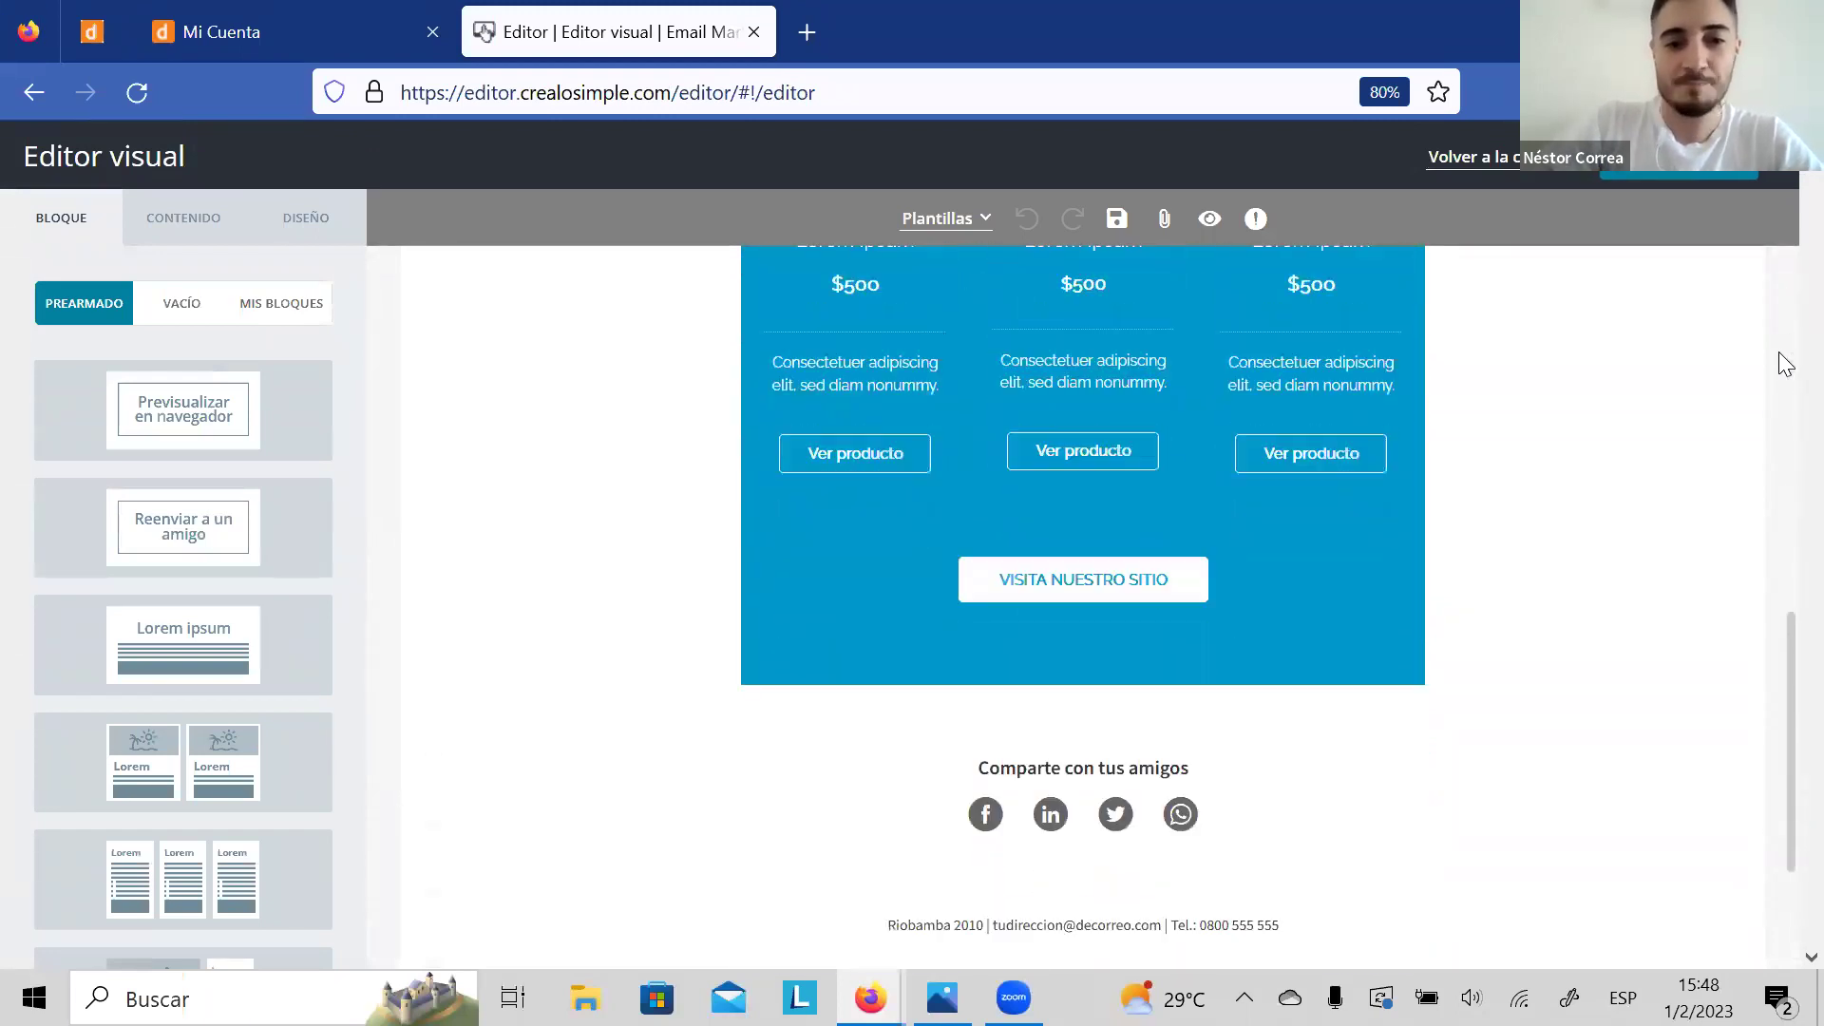
scroll(1785, 363, "down", 3)
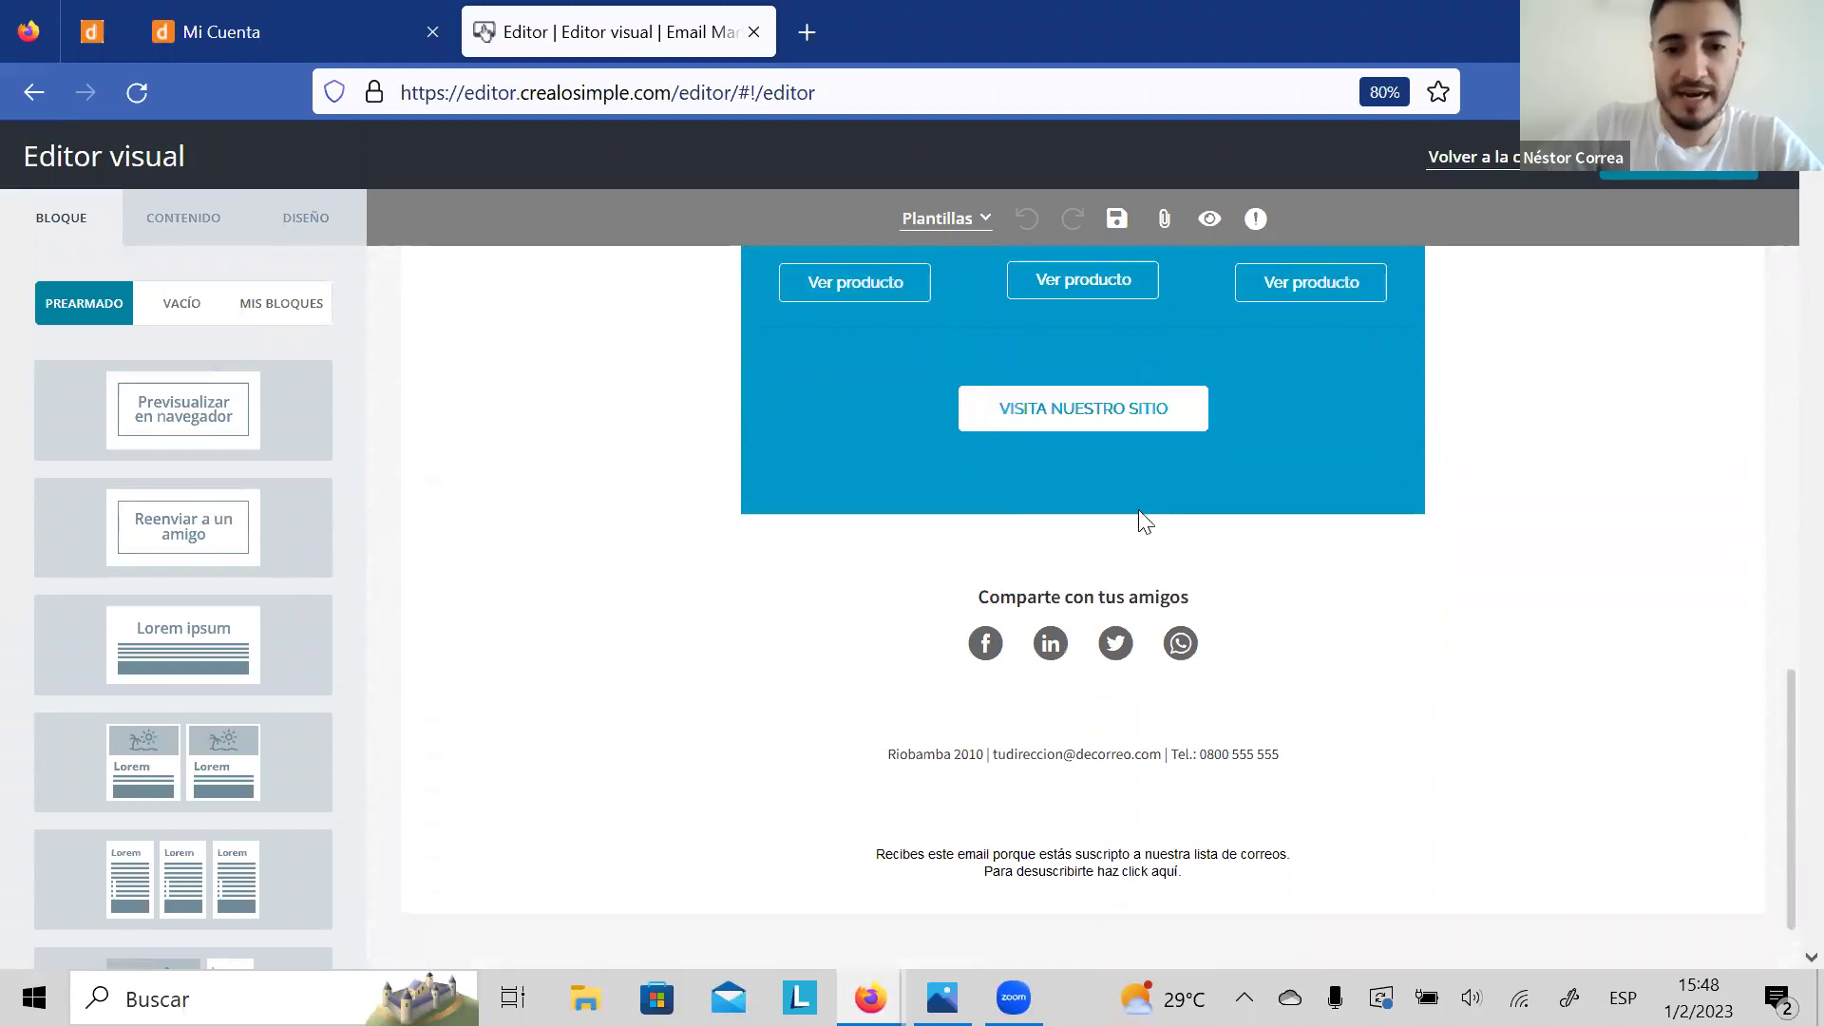
left_click(1180, 646)
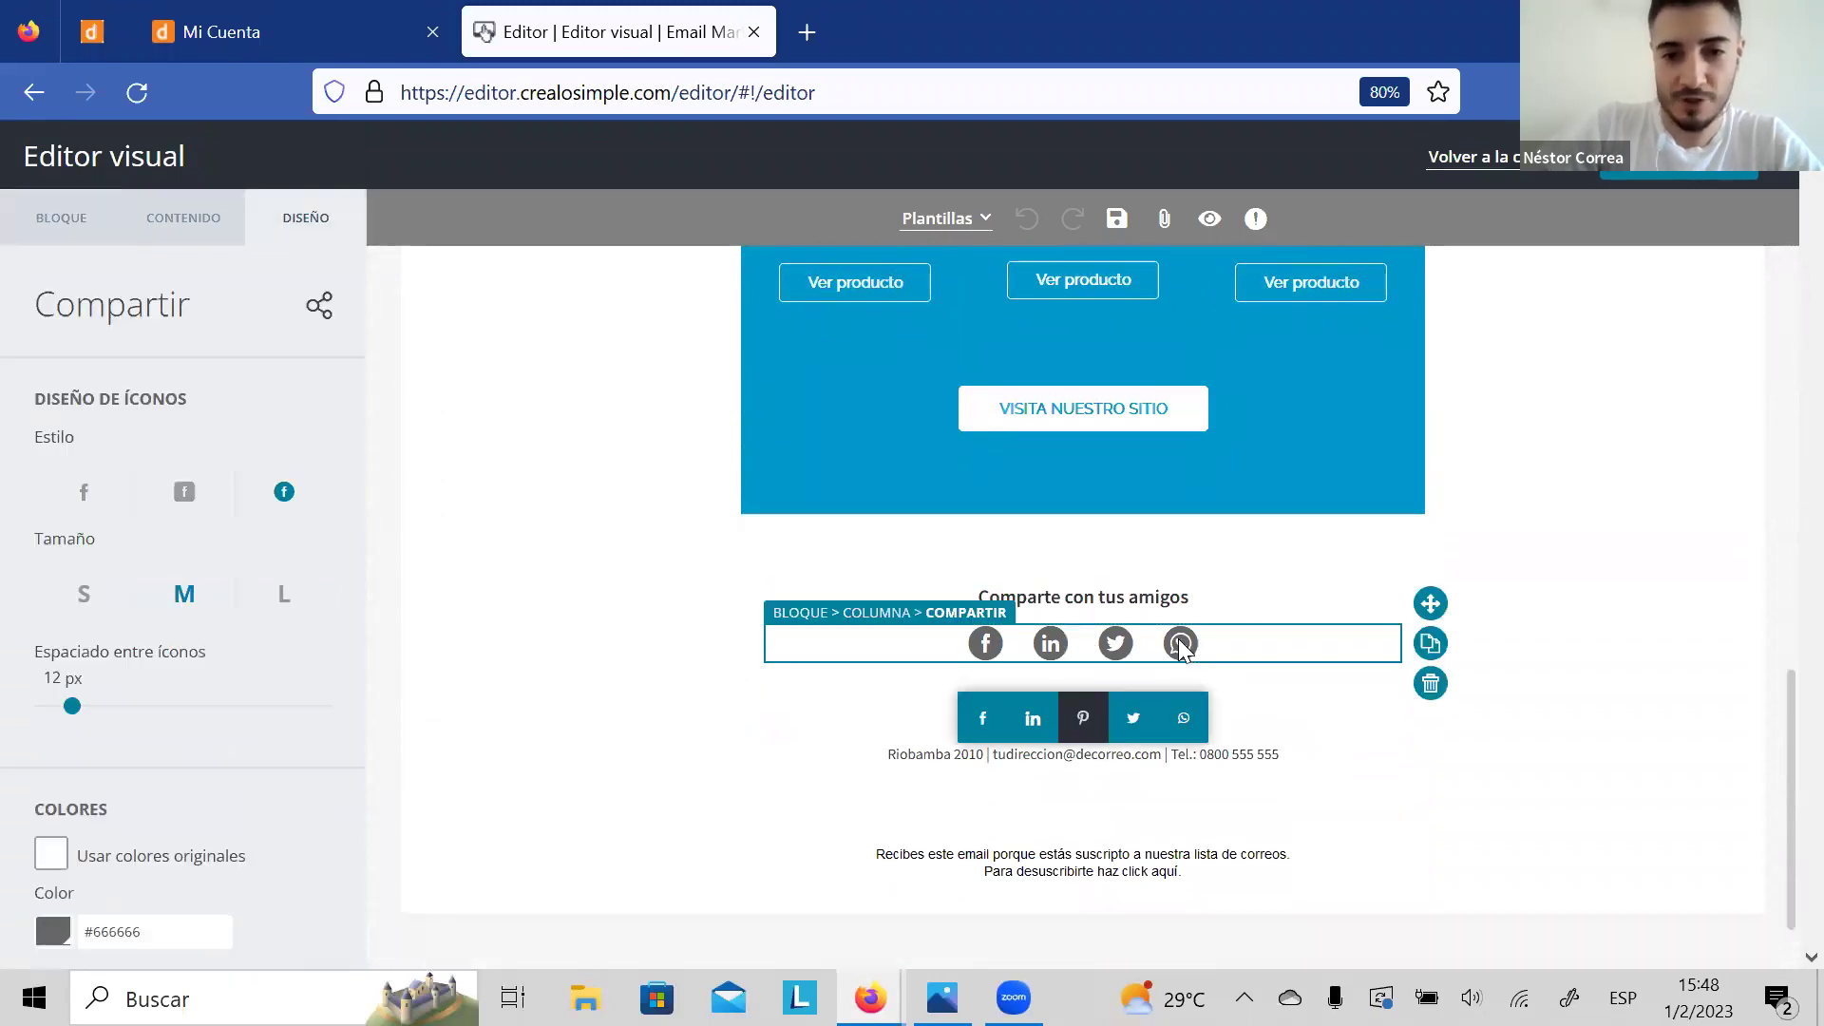
left_click(1184, 724)
left_click(1184, 722)
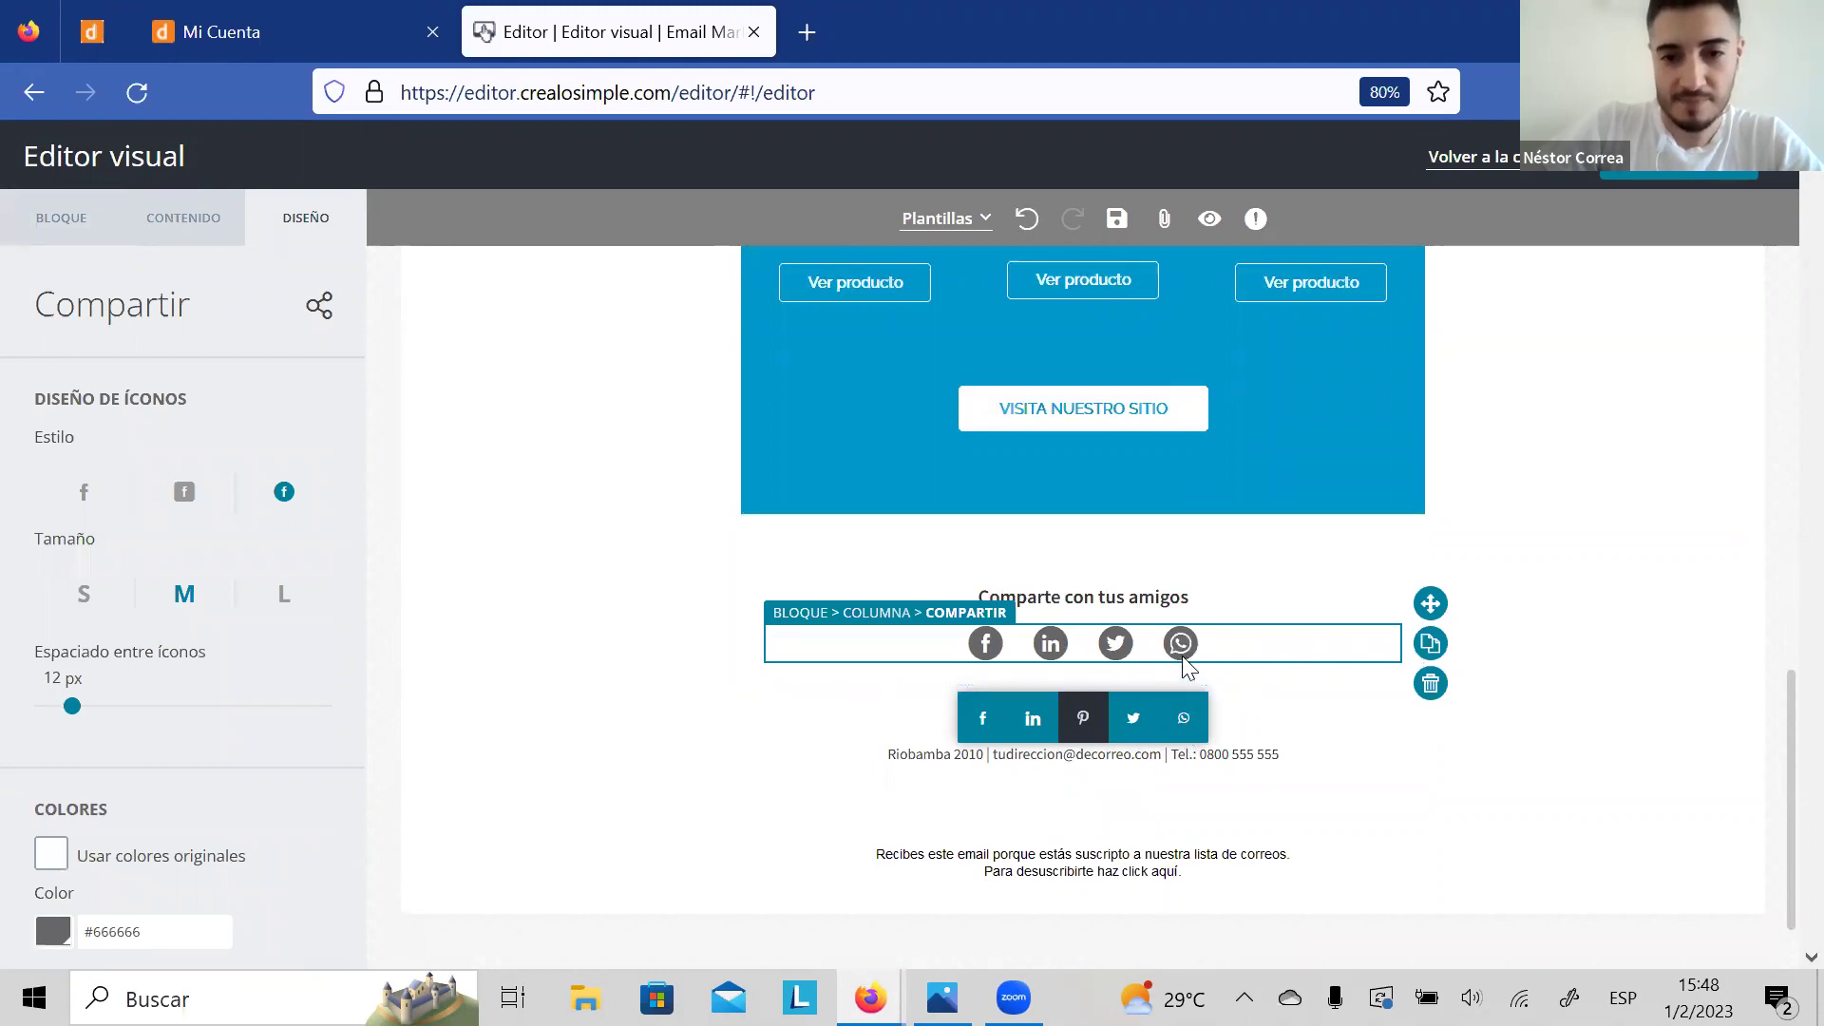
left_click(1079, 496)
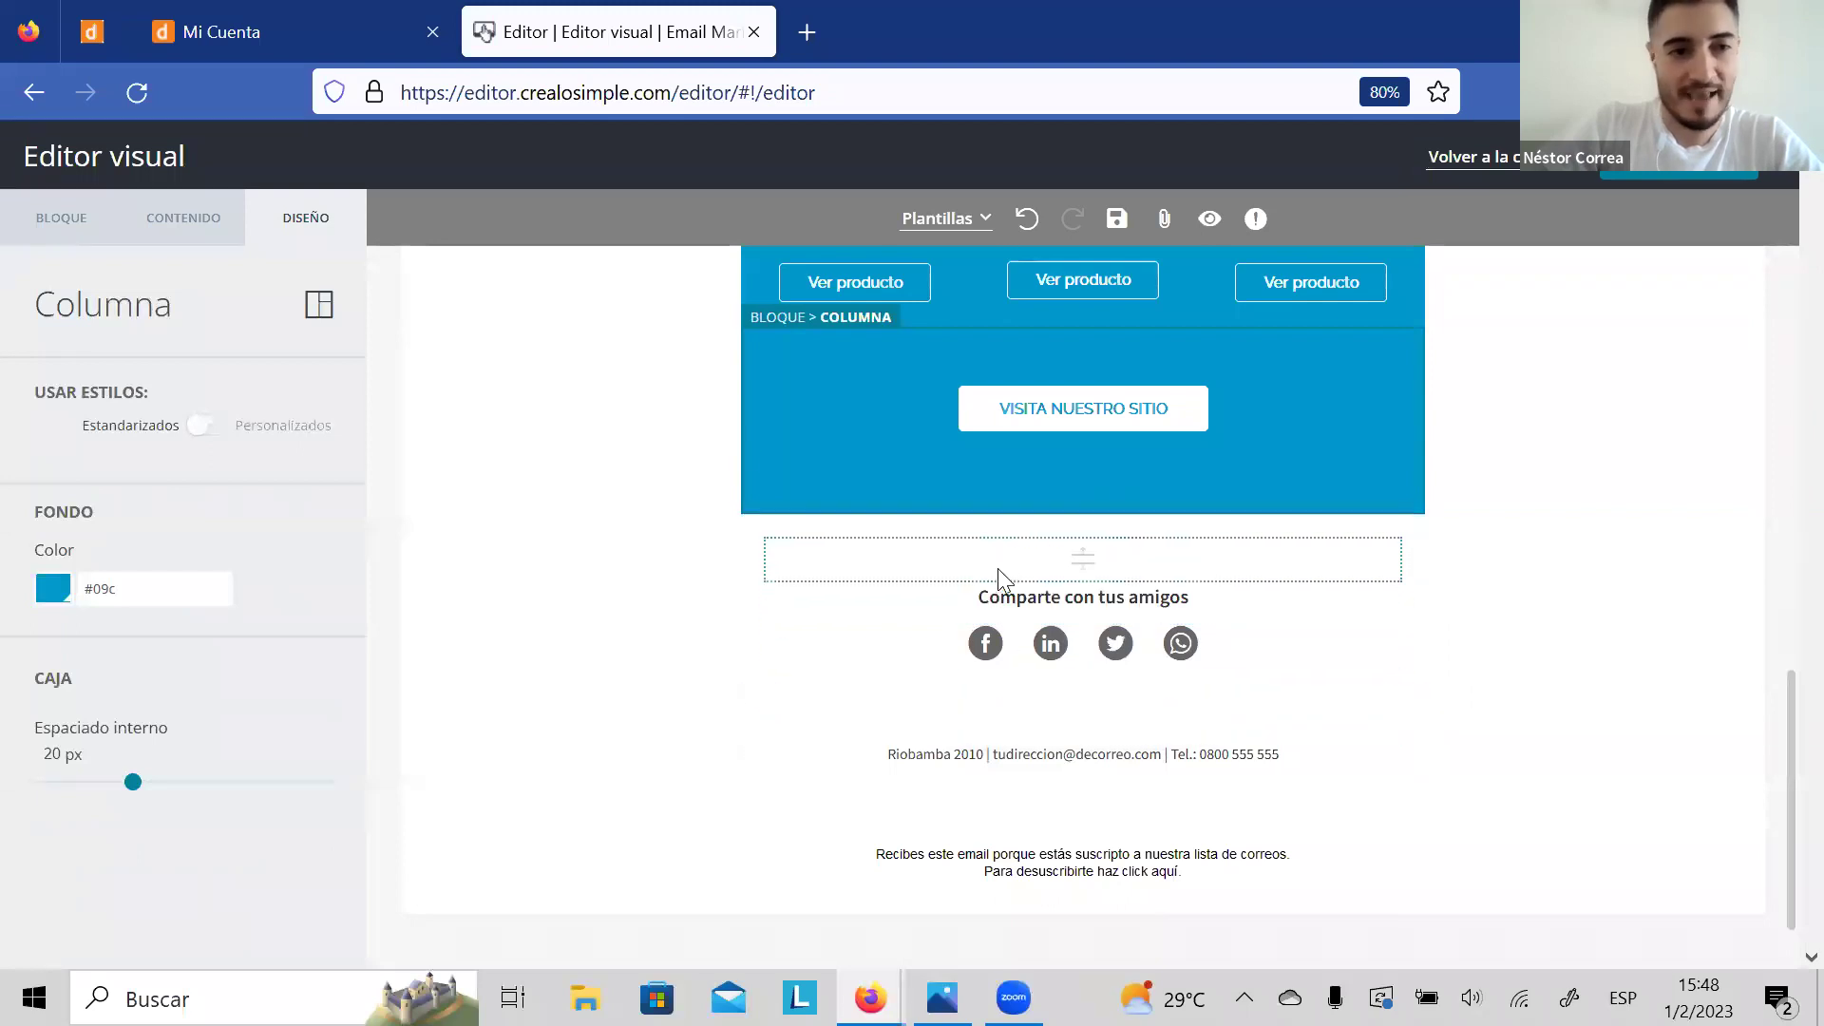
left_click(190, 230)
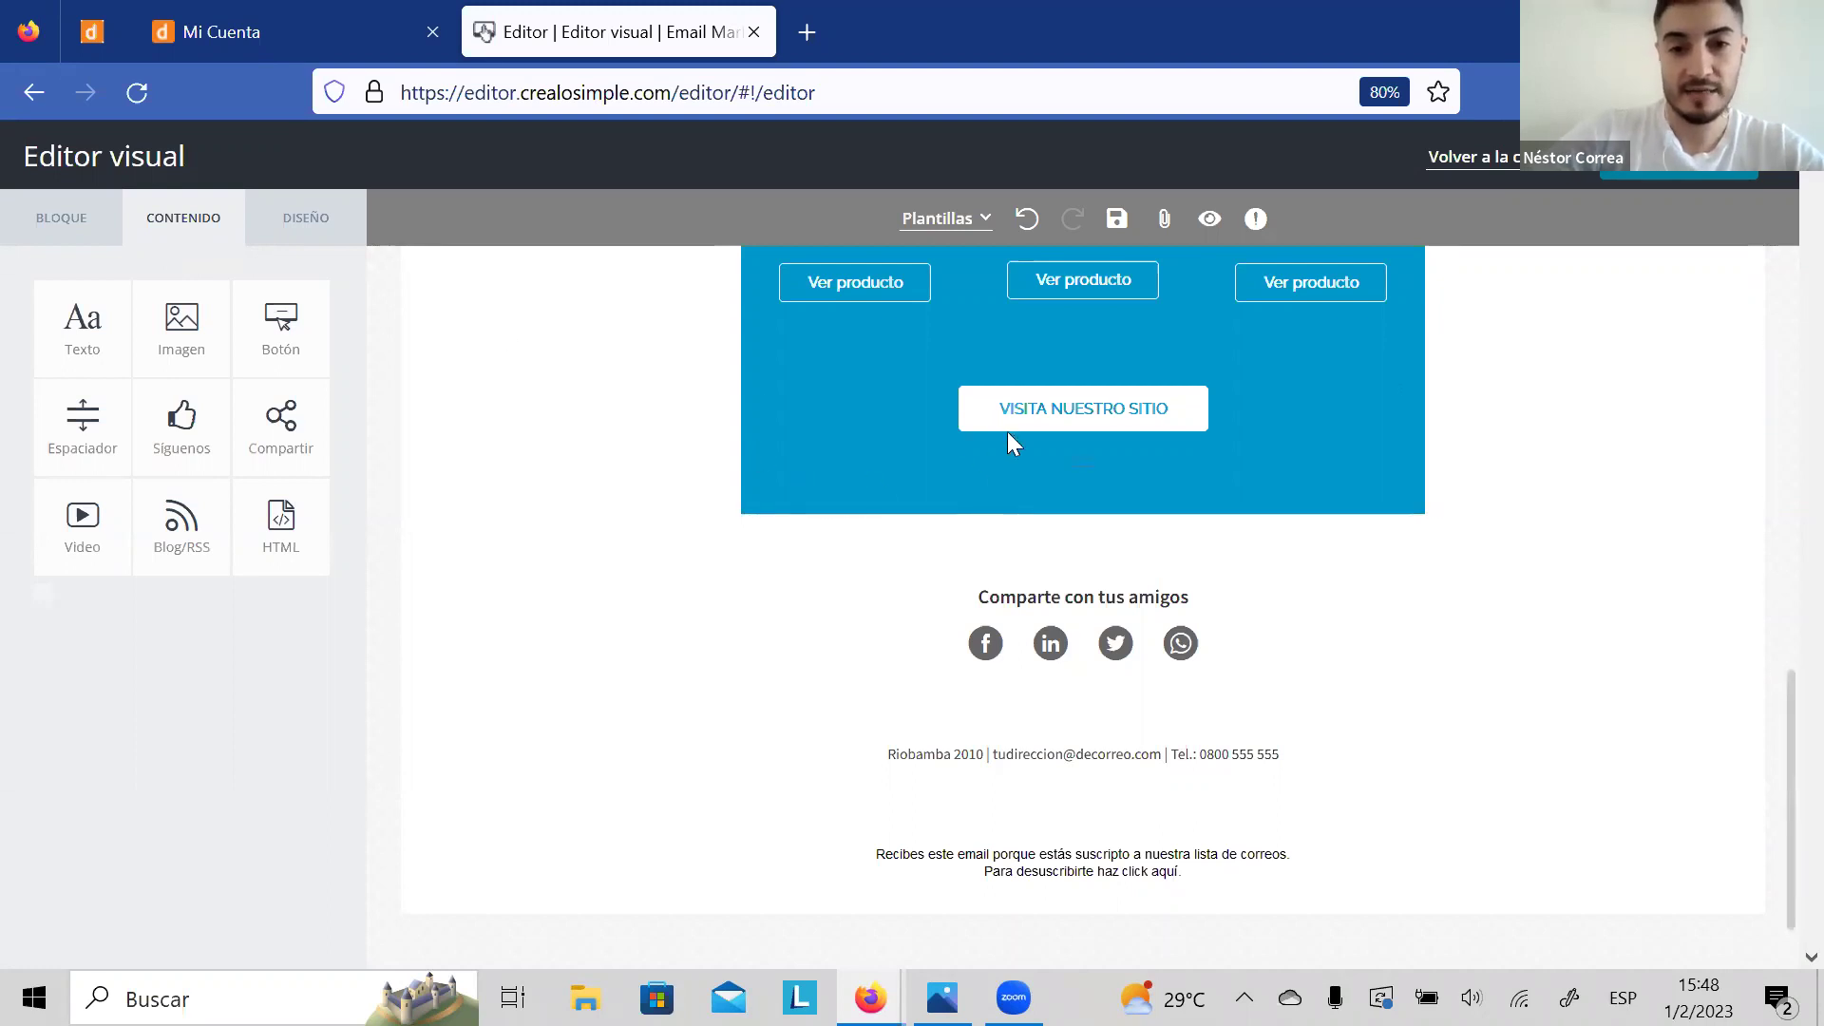
Step: Change the VISITA NUESTRO SITIO button text to 'CONSULTANOS POR WHATSAPP'
left_click(1146, 416)
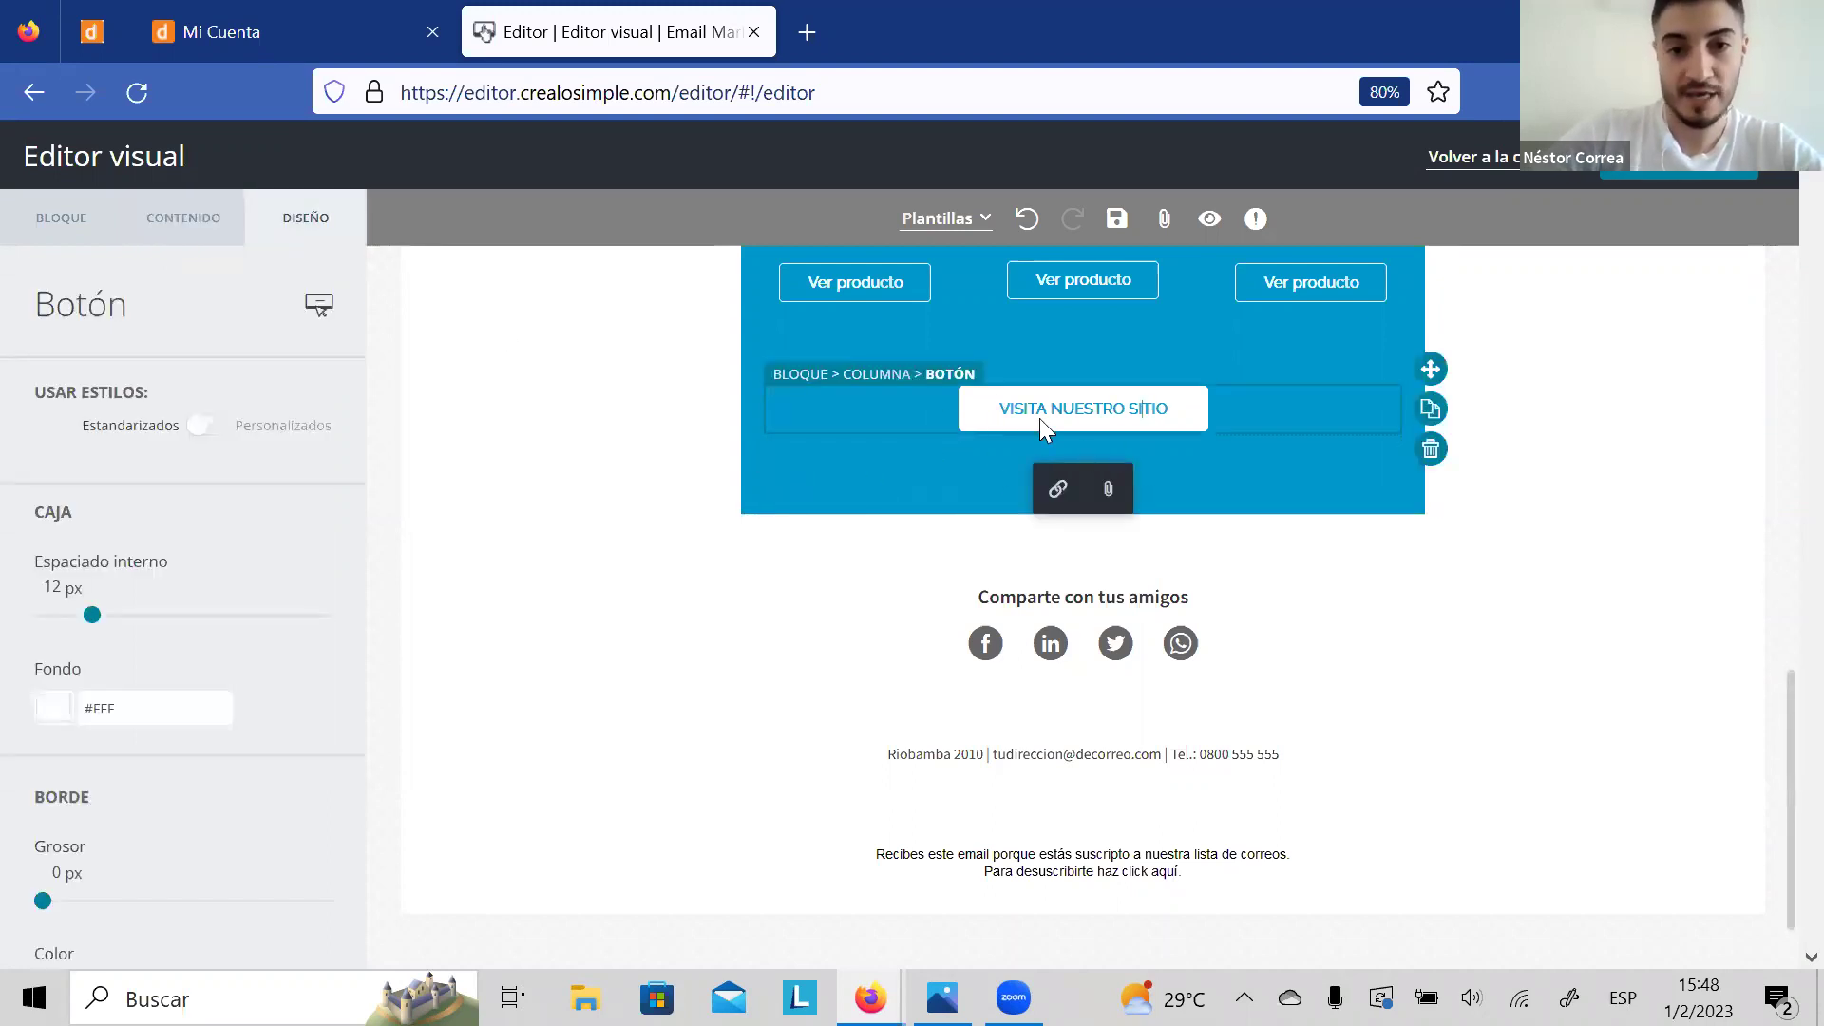
left_click(1169, 407)
key("BackSpace")
key("BackSpace")
key("BackSpace")
key("BackSpace")
key("BackSpace")
key("BackSpace")
key("BackSpace")
key("BackSpace")
key("BackSpace")
key("BackSpace")
key("BackSpace")
key("BackSpace")
key("BackSpace")
key("BackSpace")
key("BackSpace")
key("BackSpace")
key("BackSpace")
key("BackSpace")
key("BackSpace")
key("BackSpace")
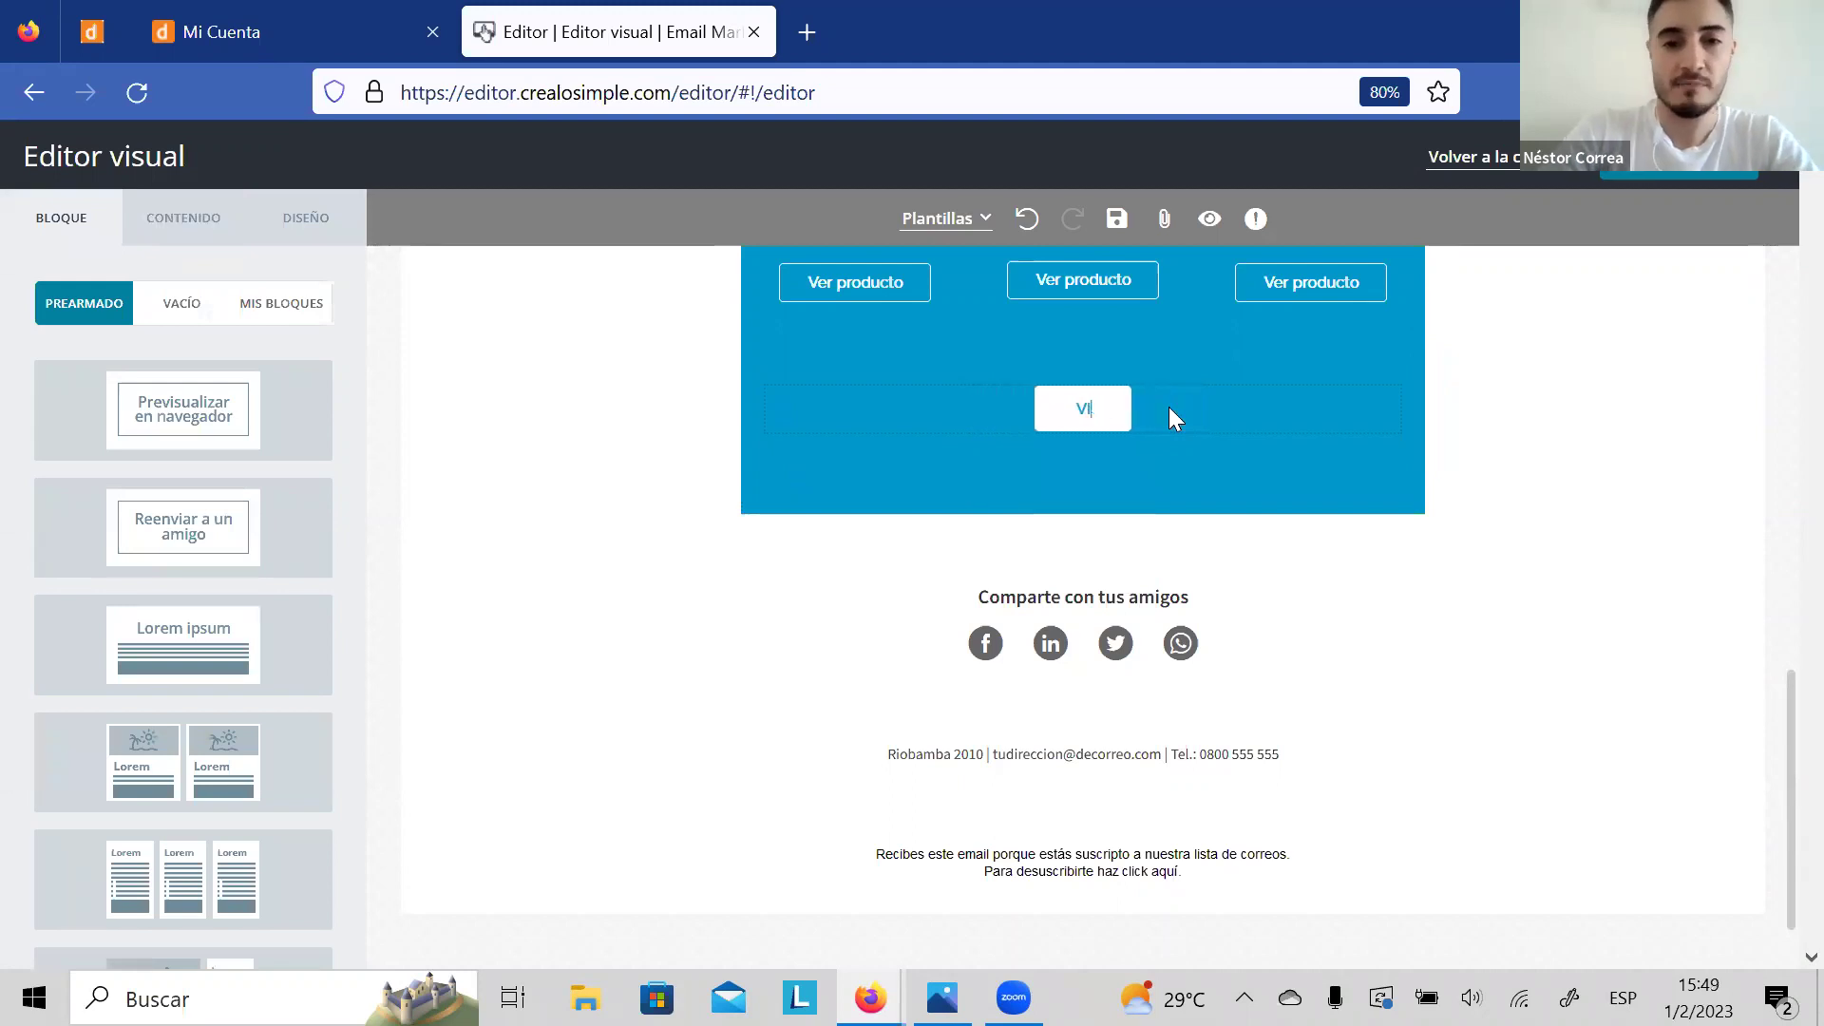
type("CONTACTO")
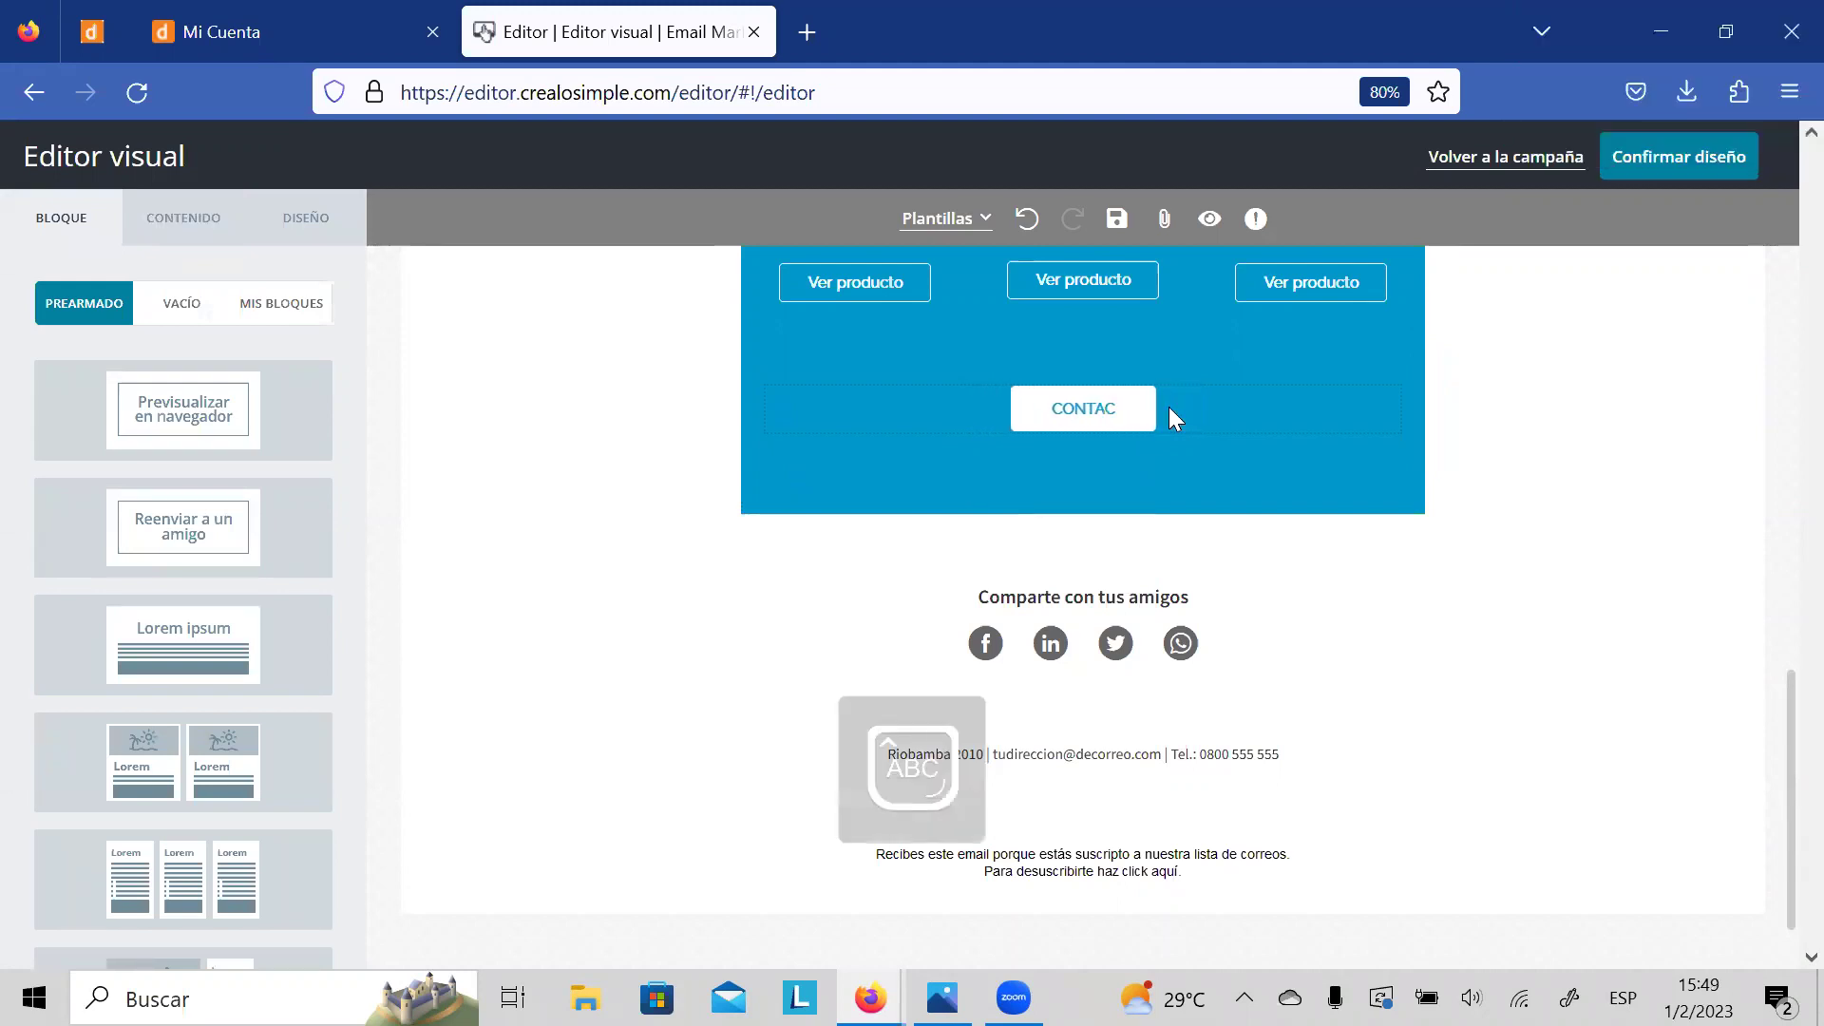
key("BackSpace")
key("BackSpace")
key("BackSpace")
key("BackSpace")
key("BackSpace")
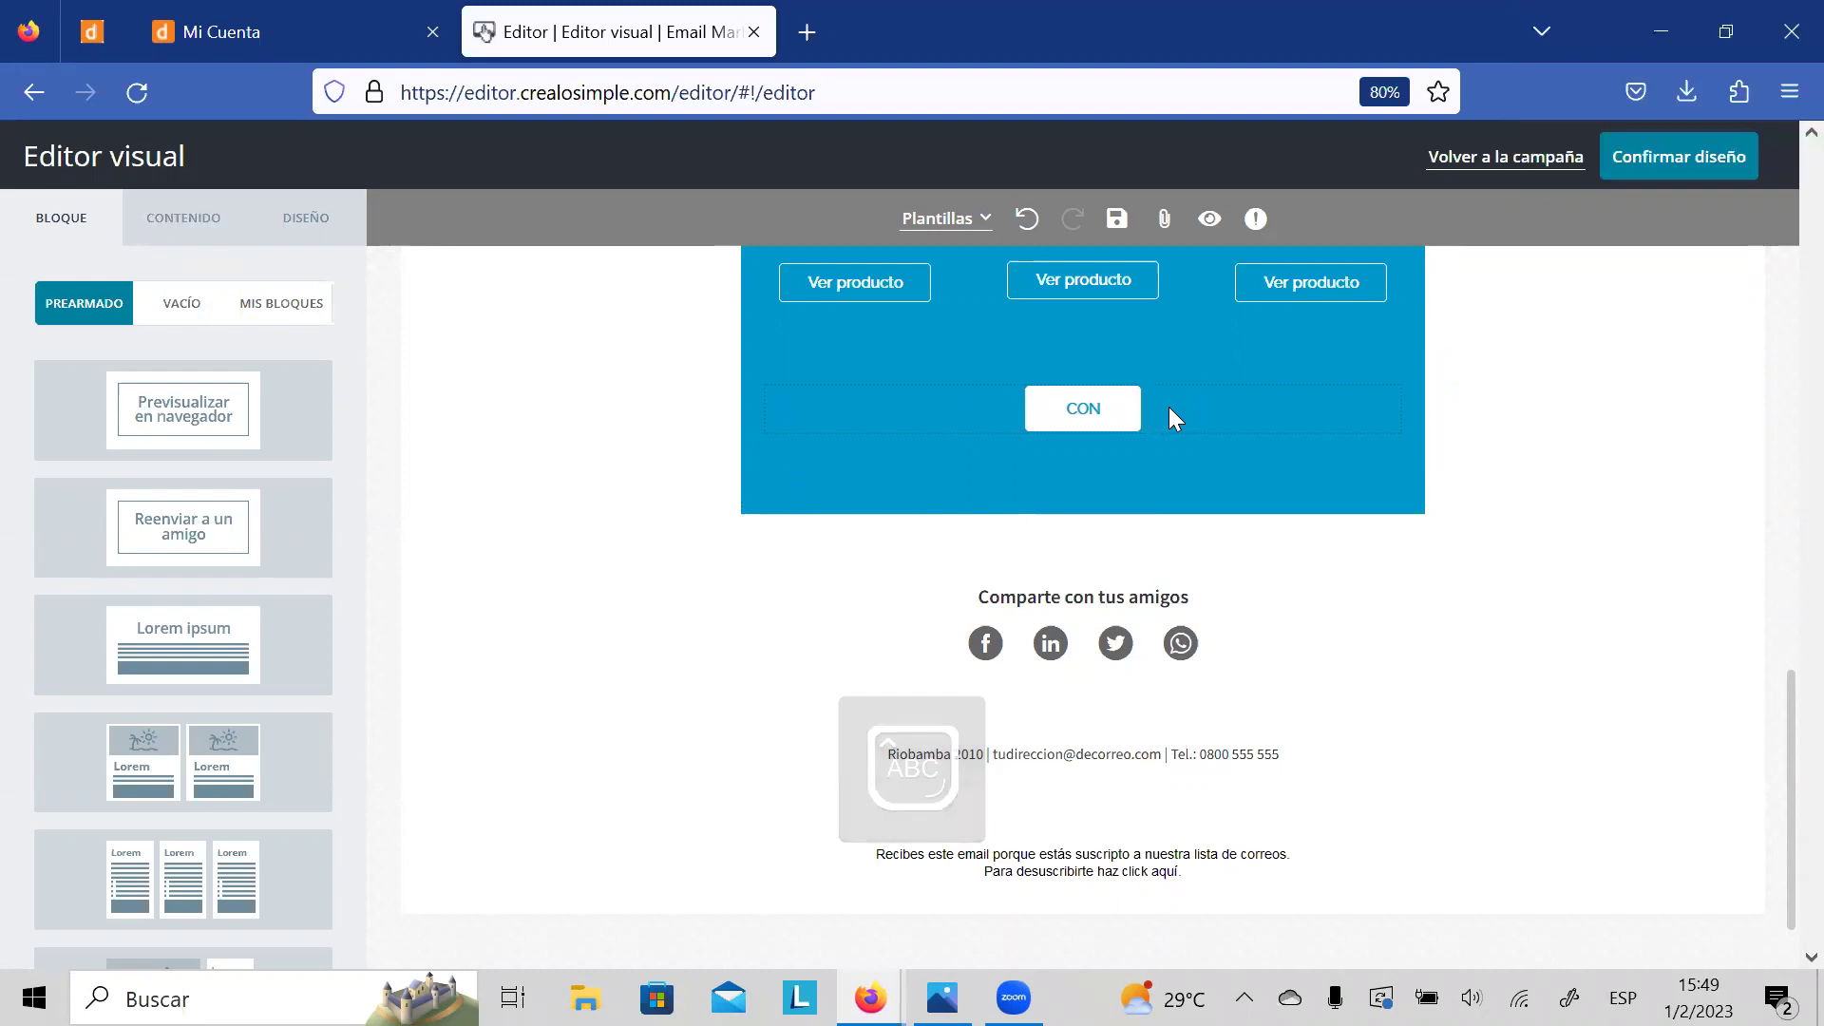
type("SULTANOS POR WHATS")
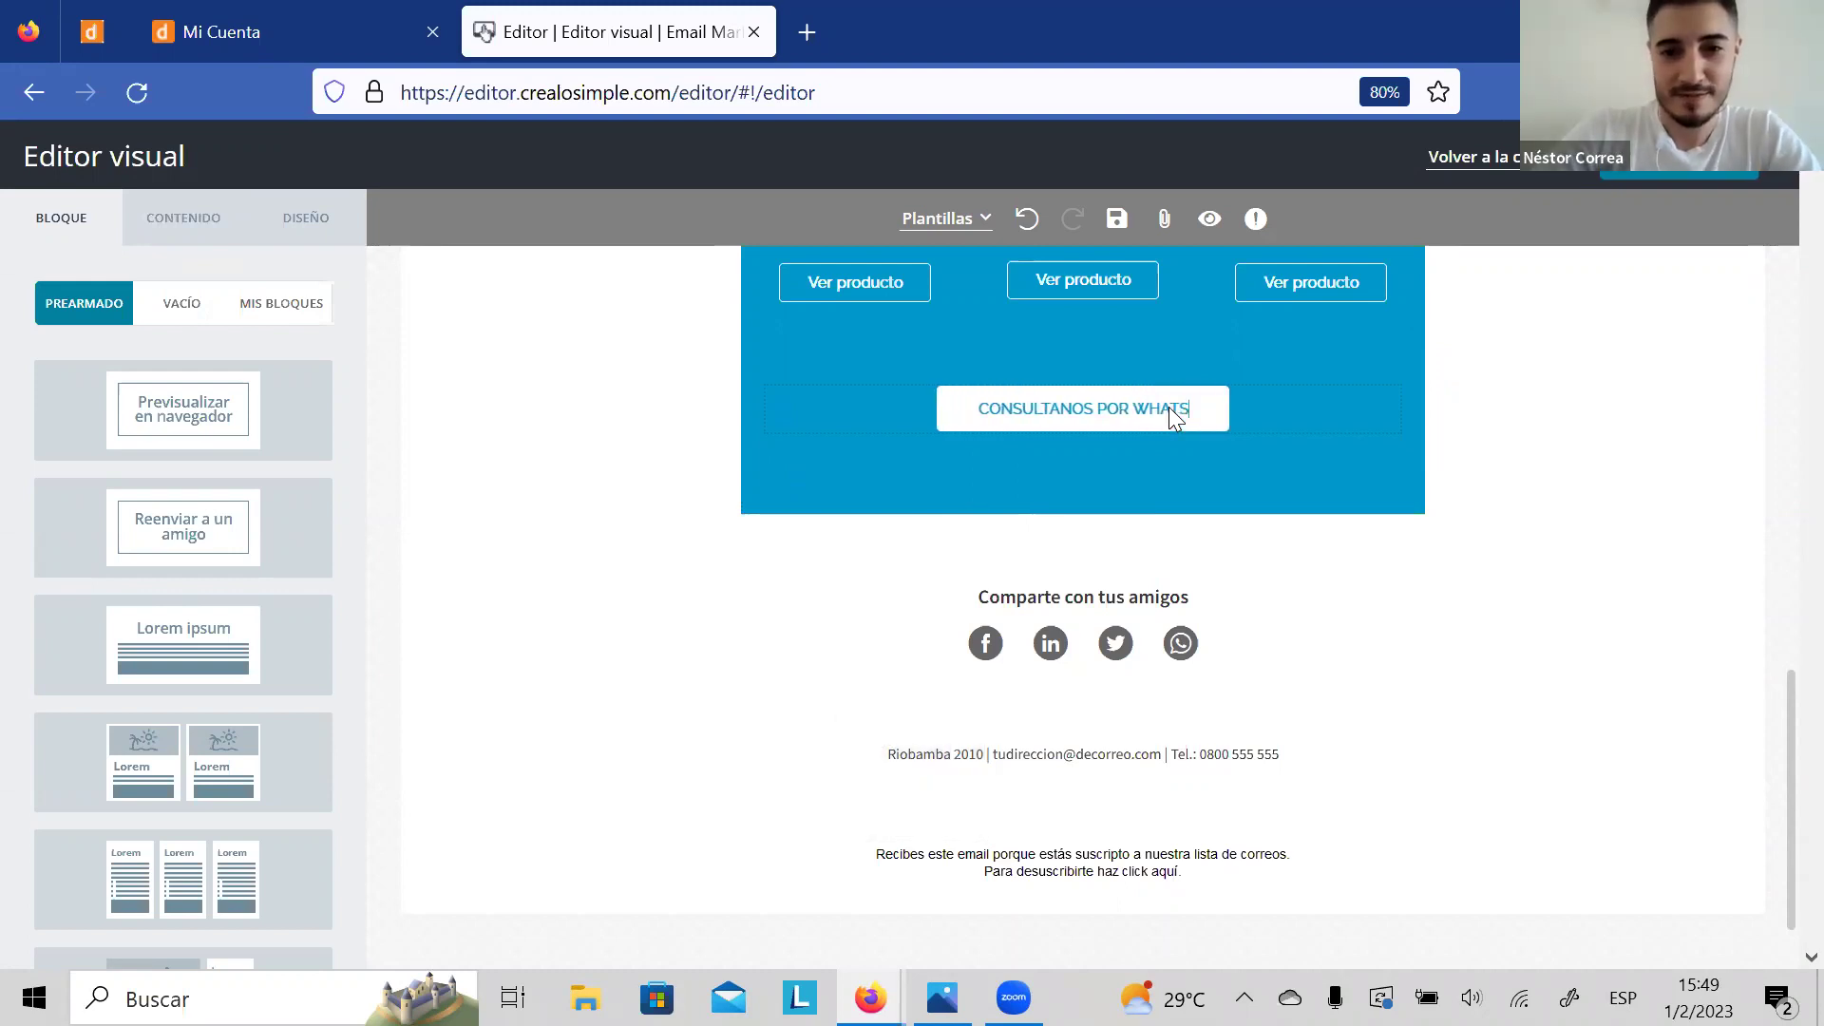
type("APP")
left_click(1335, 387)
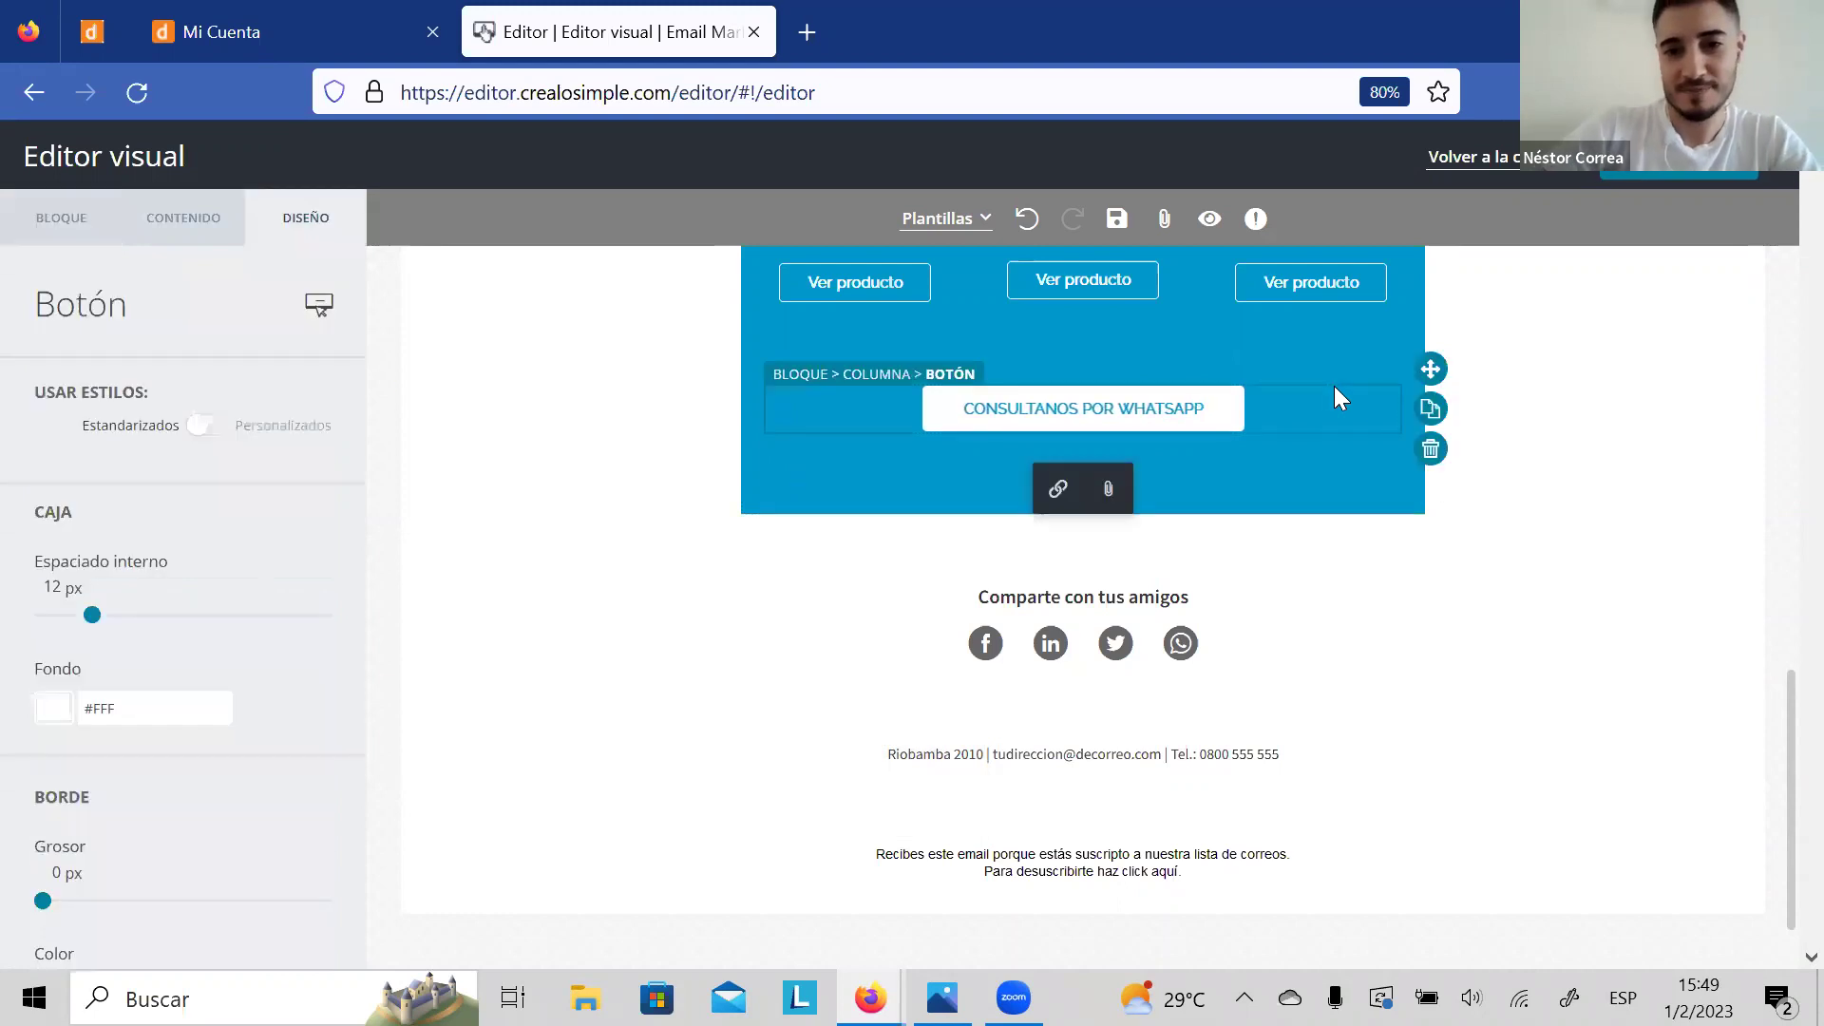
Step: Add an empty Imagen block below the blue product section
left_click(1085, 355)
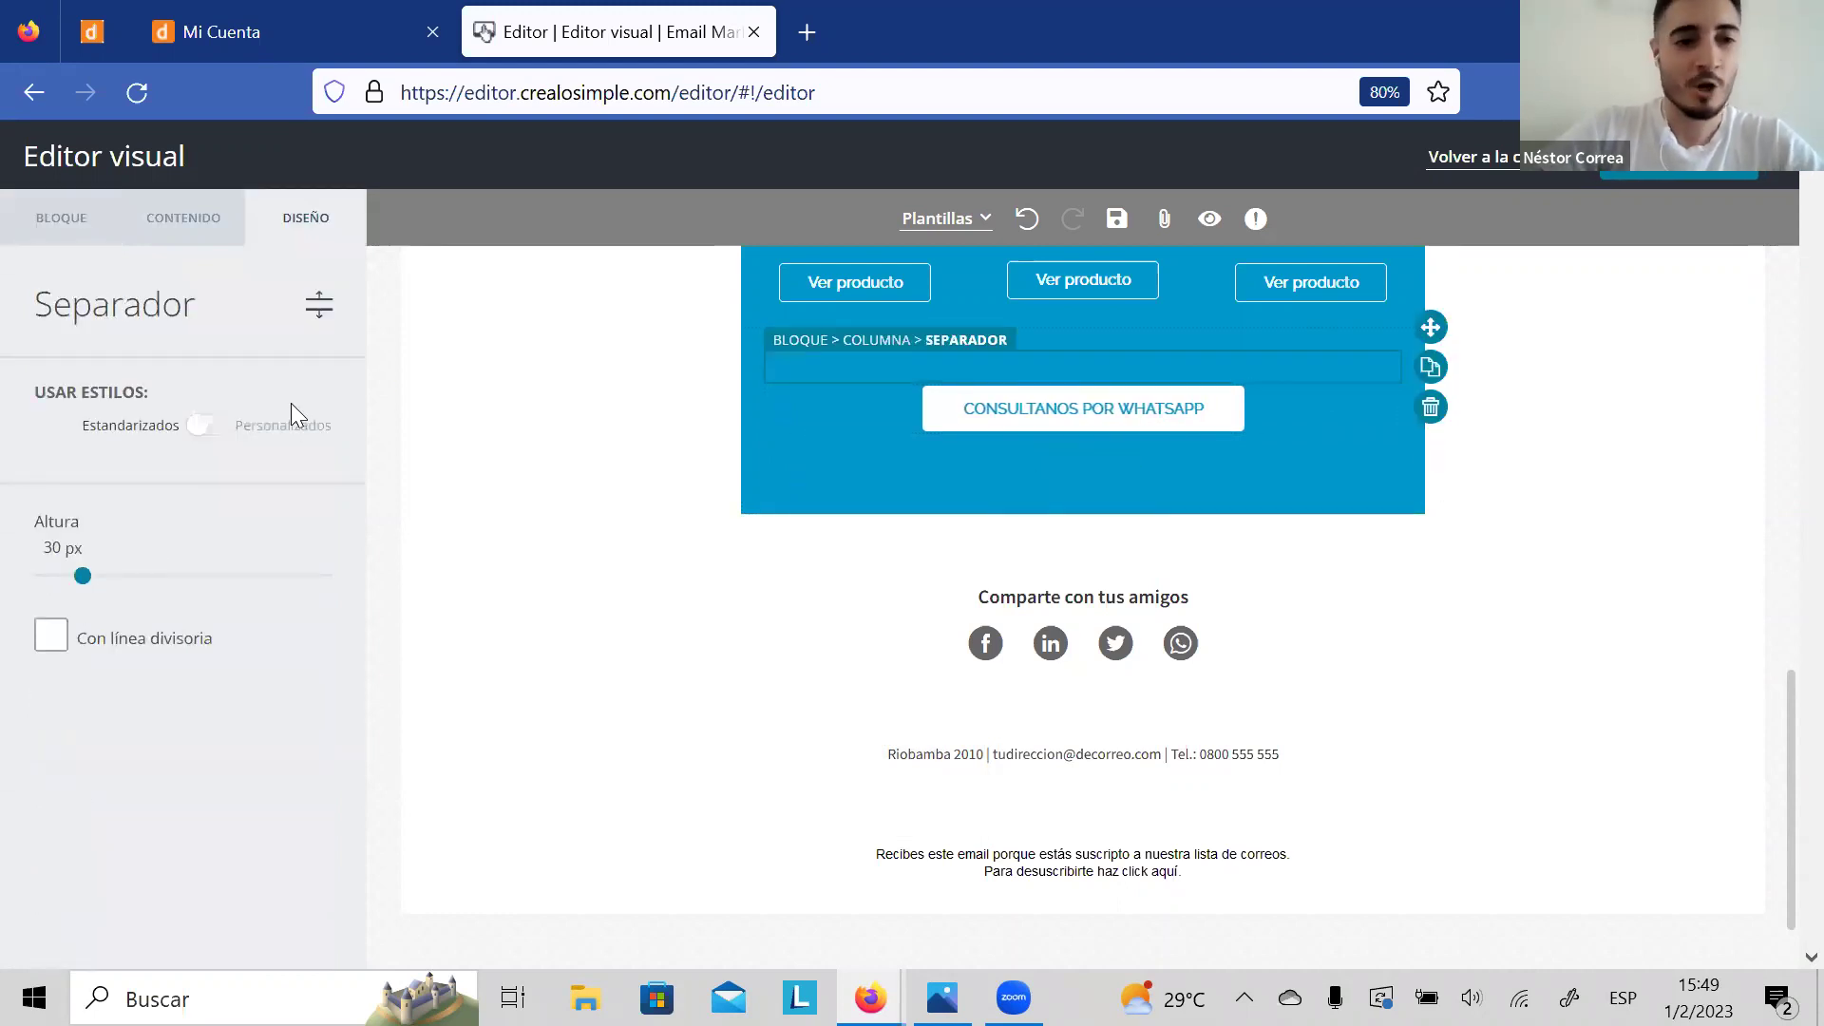
left_click(181, 237)
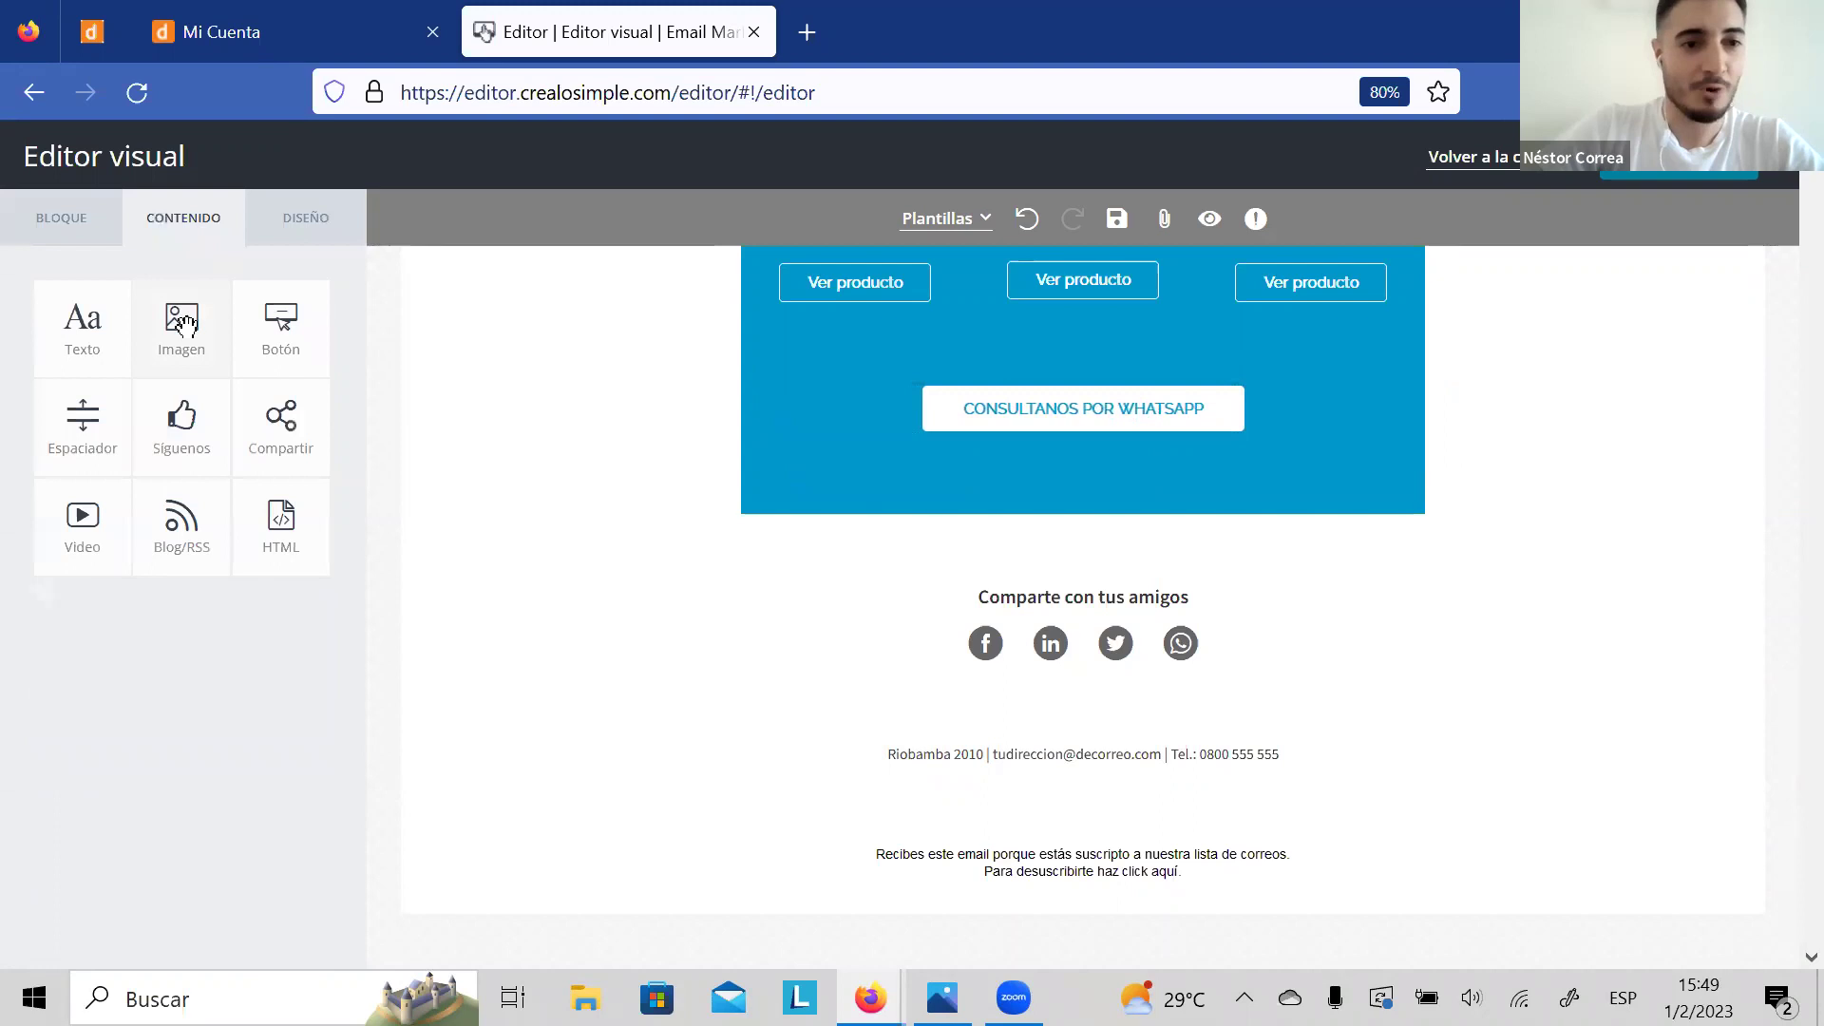
left_click_drag(181, 323, 1091, 471)
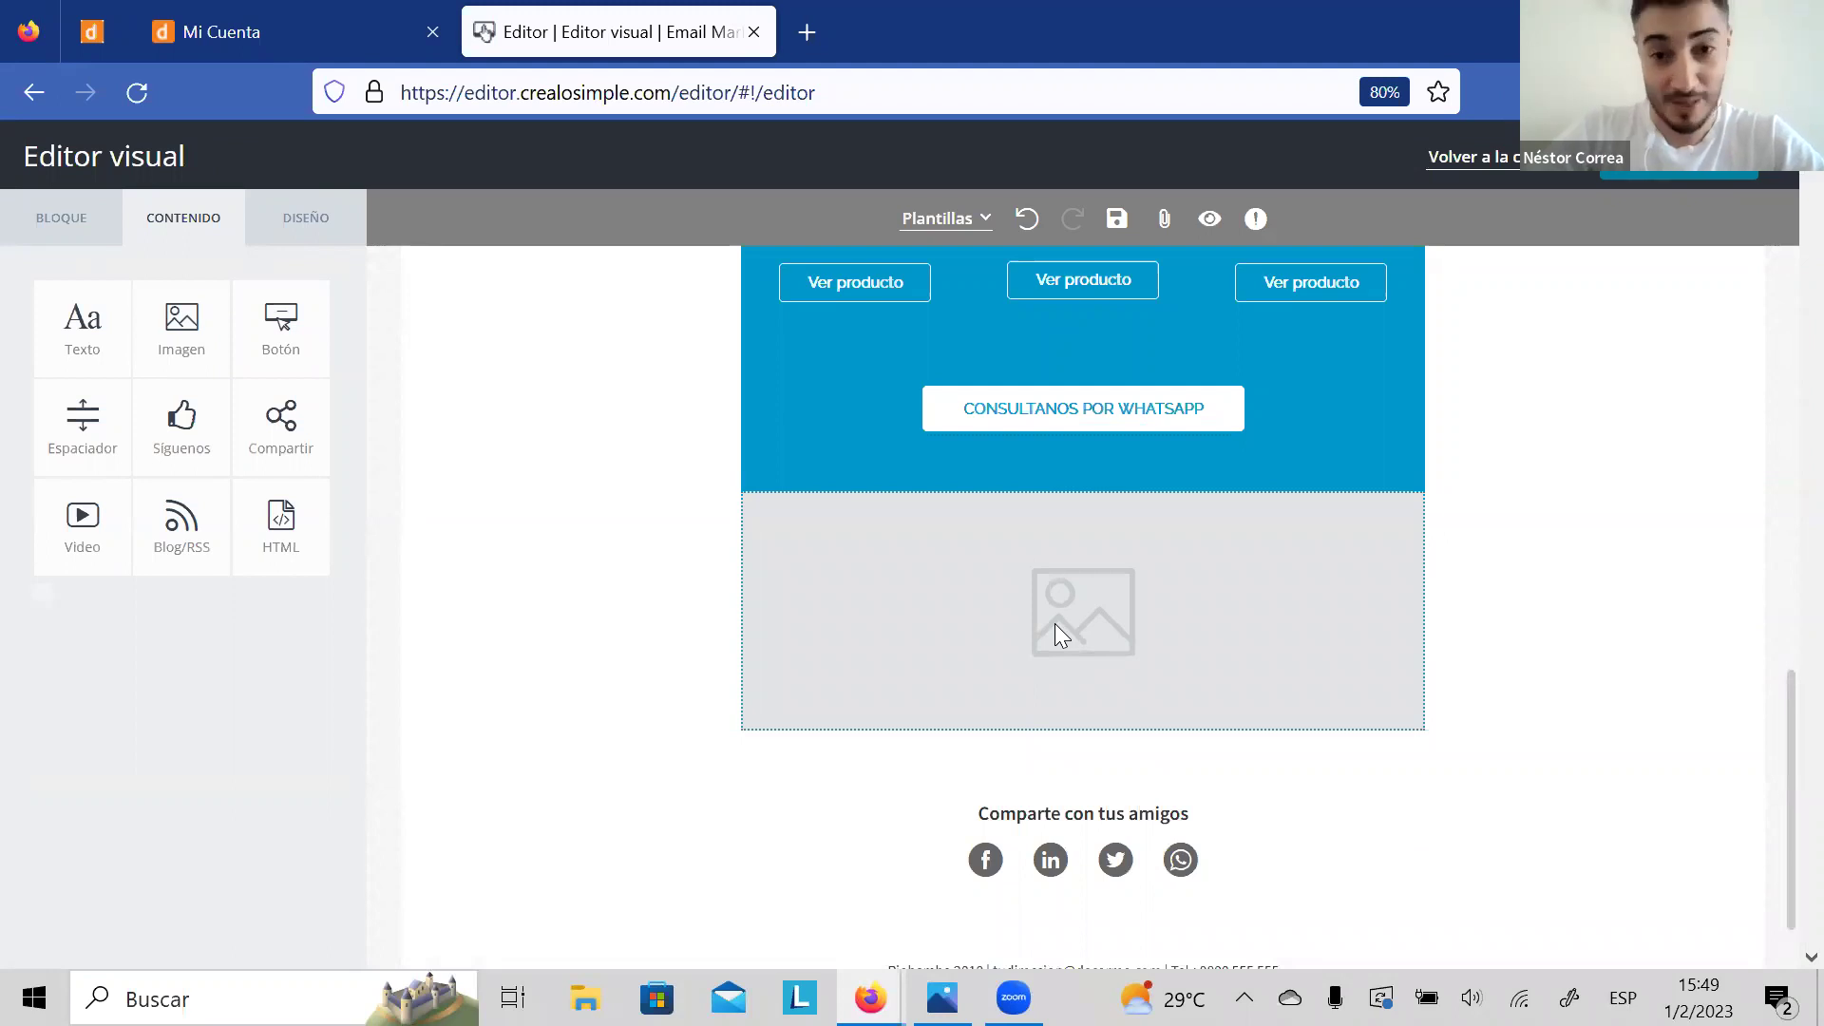
left_click(1083, 416)
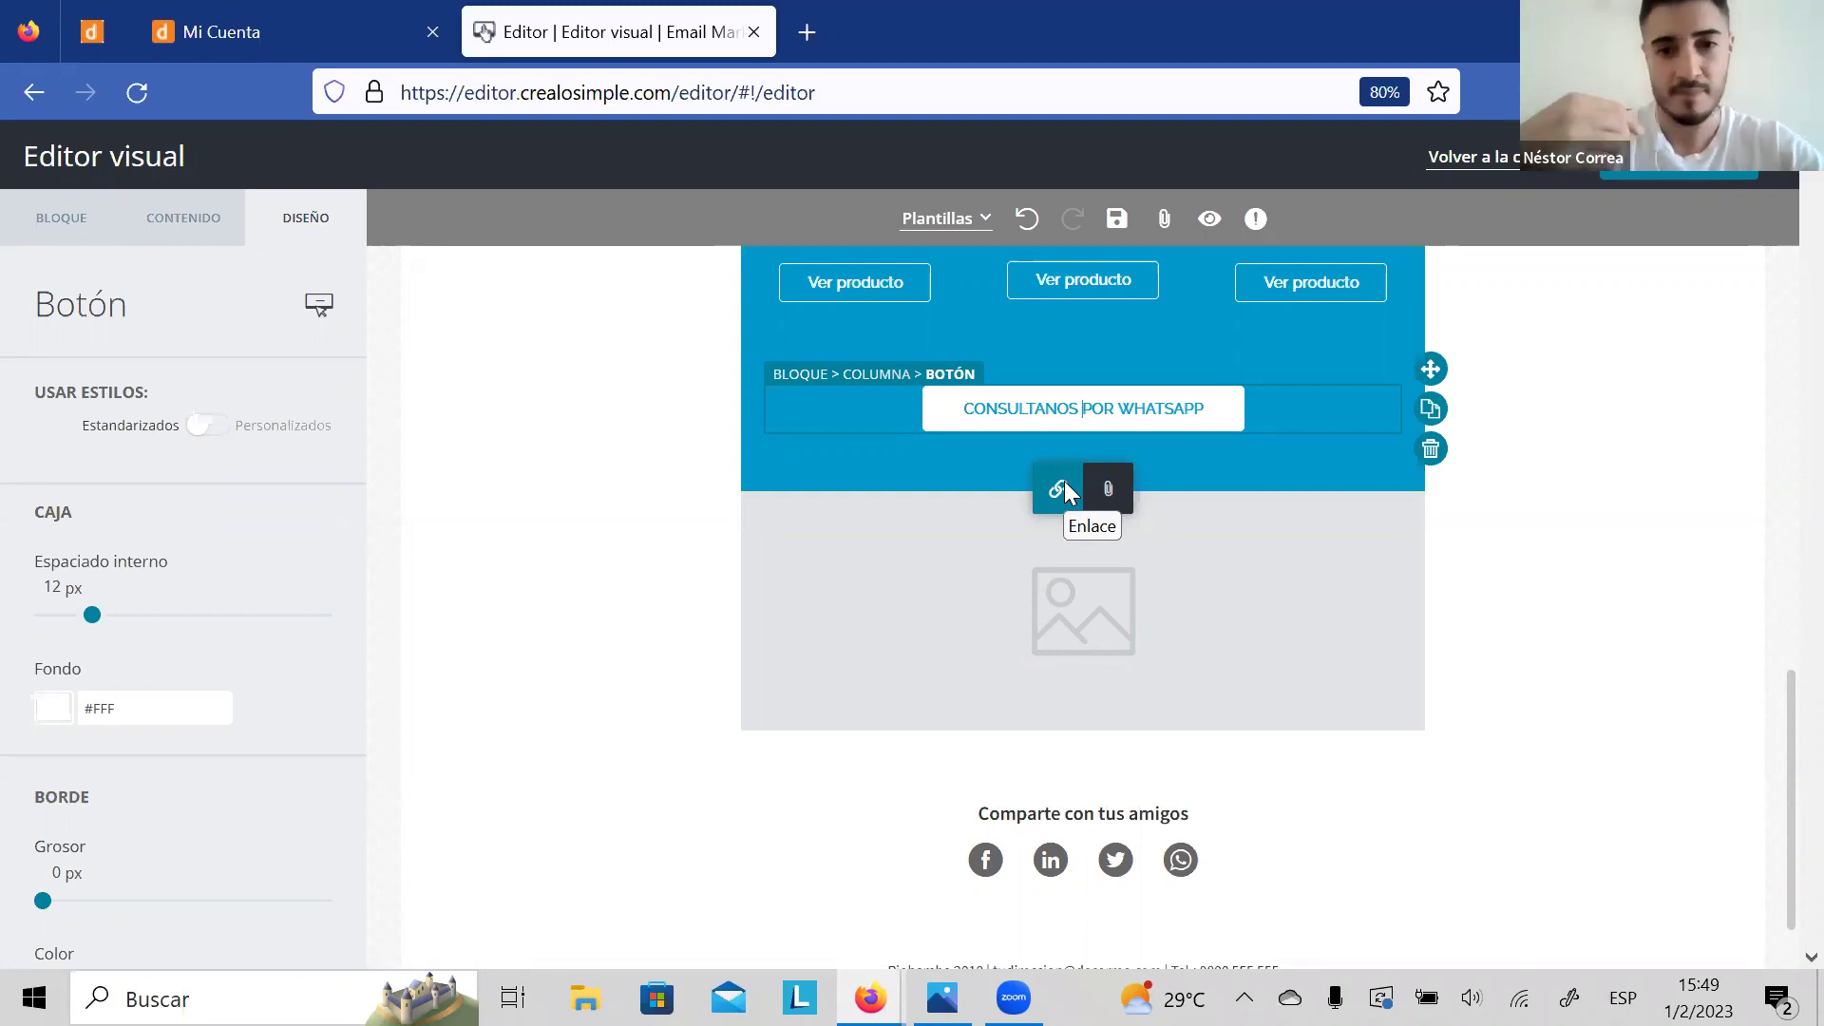
Step: Set the button's link destination to WhatsApp and enter the phone number
left_click(1057, 488)
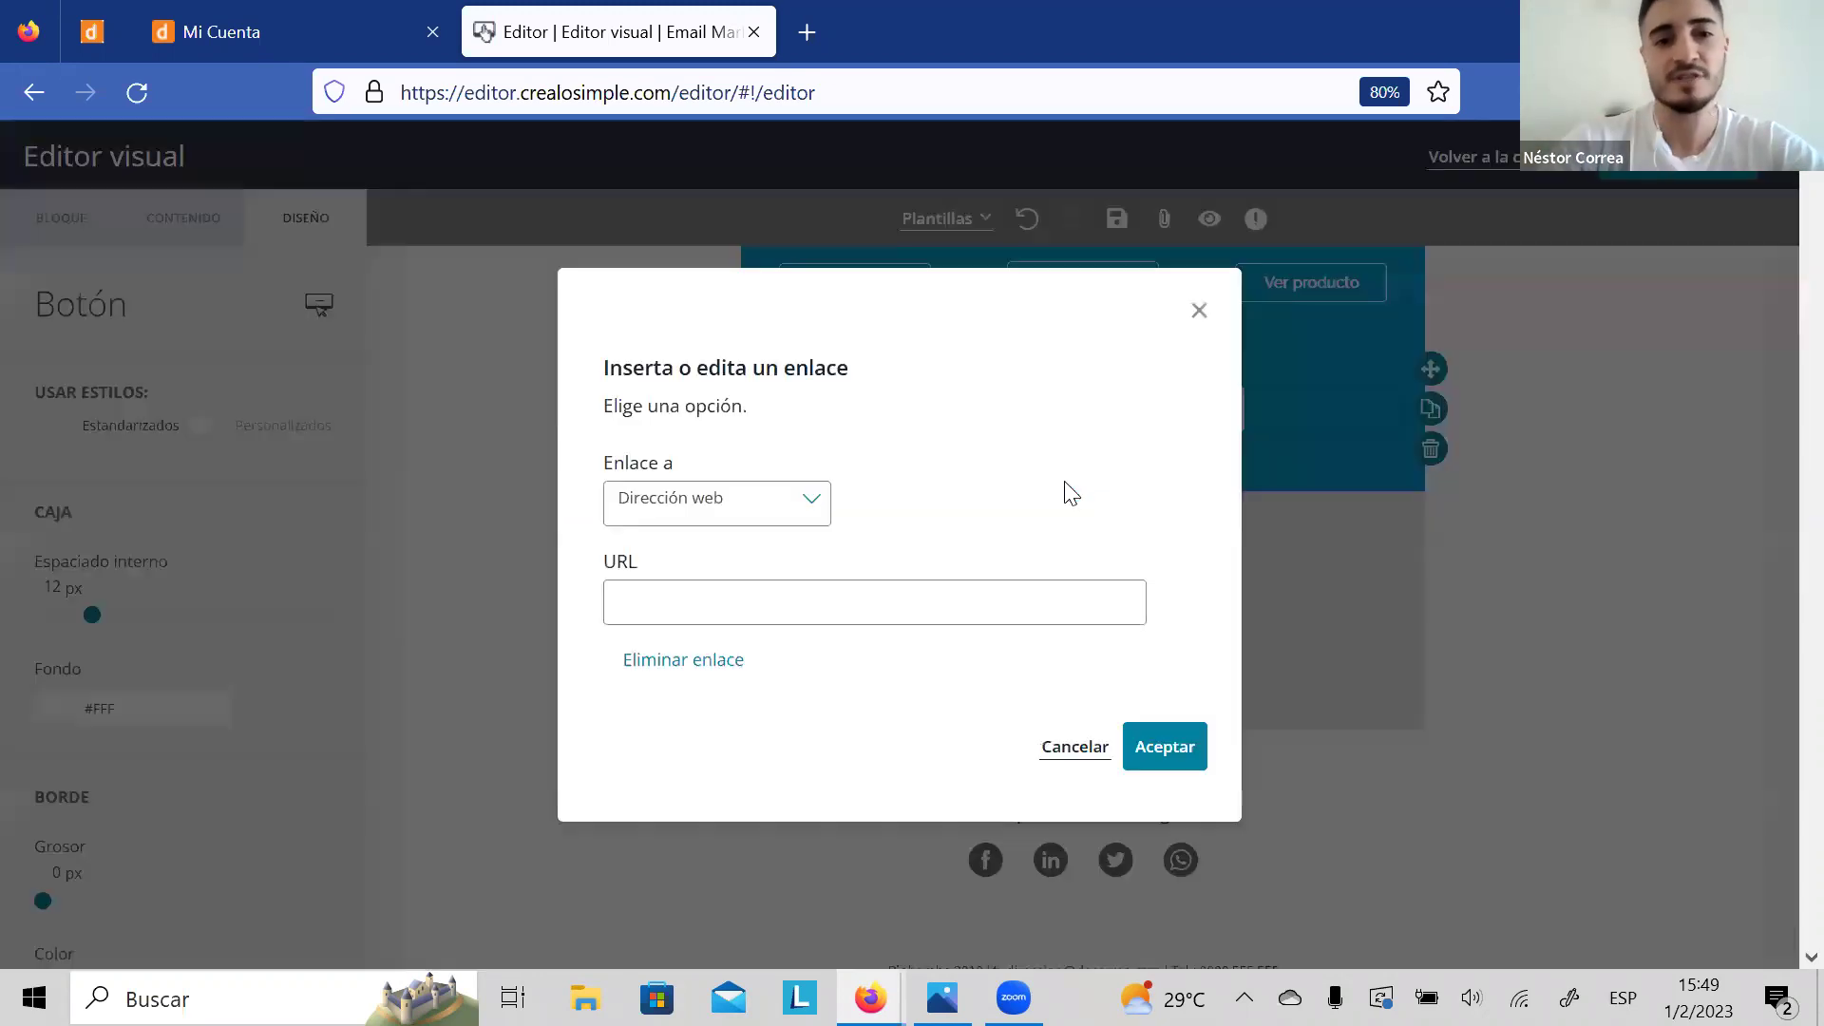
left_click(782, 501)
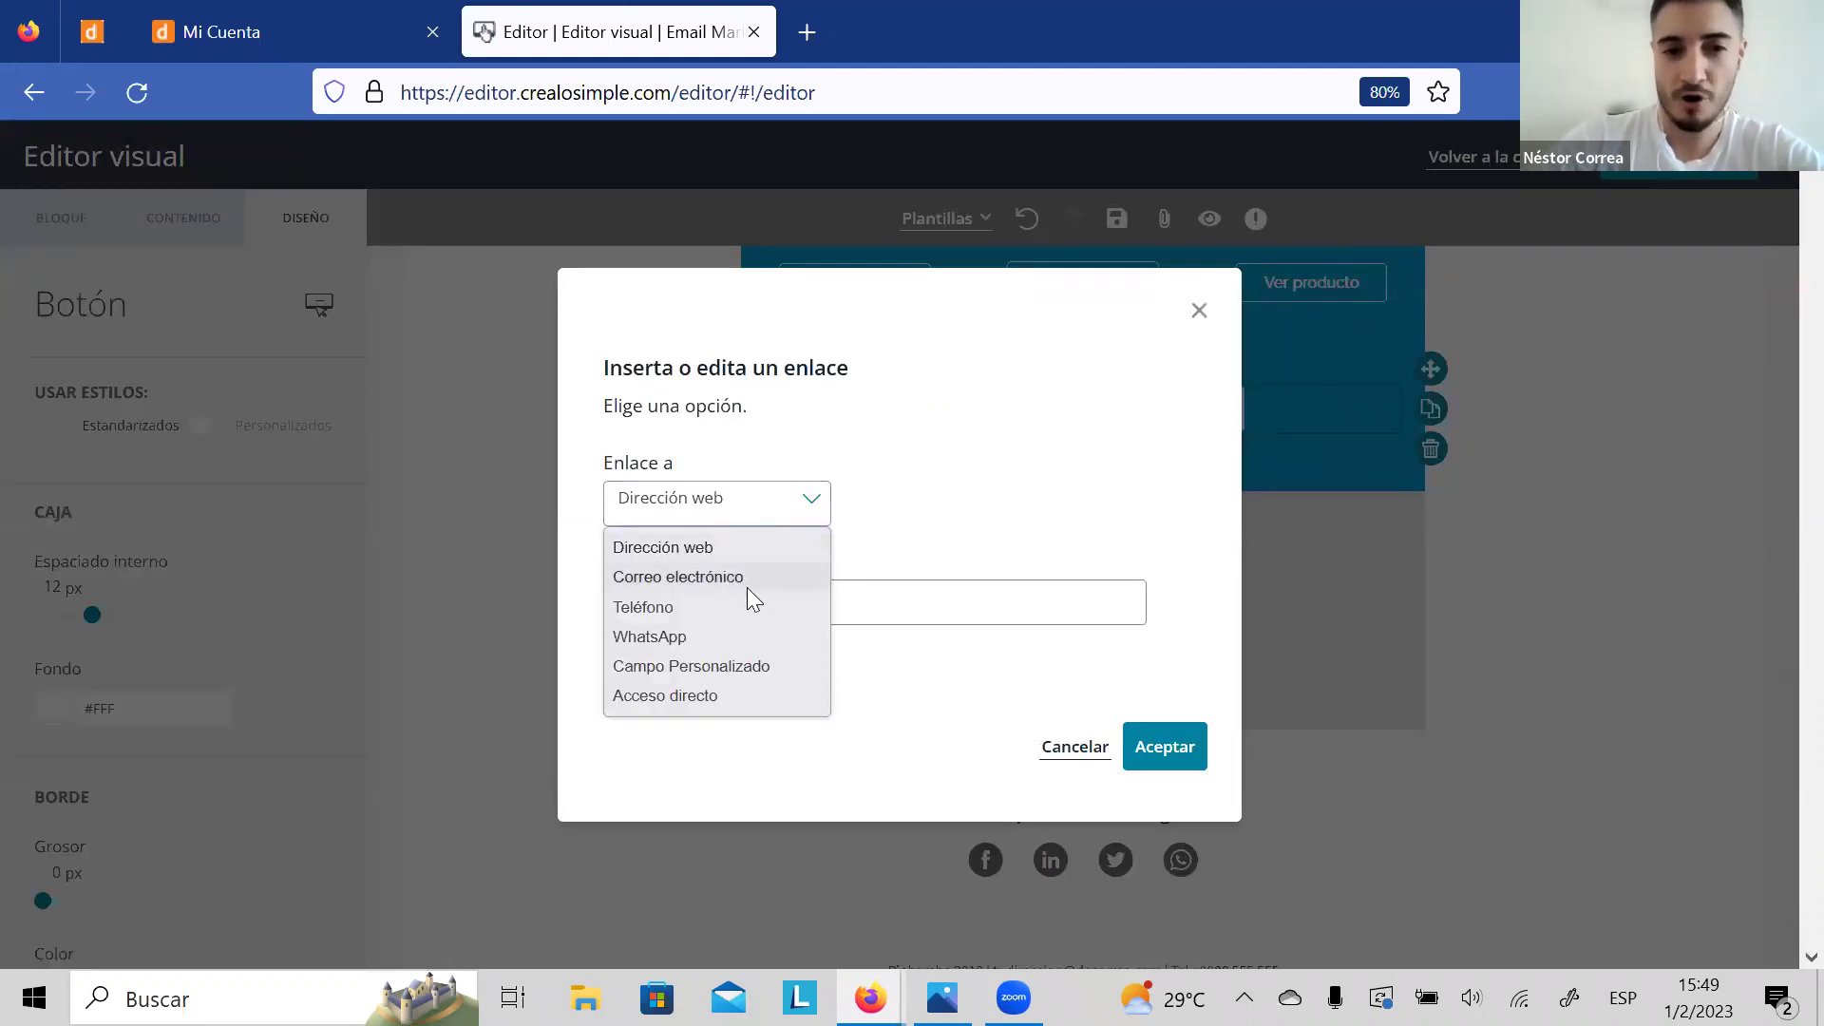
left_click(735, 637)
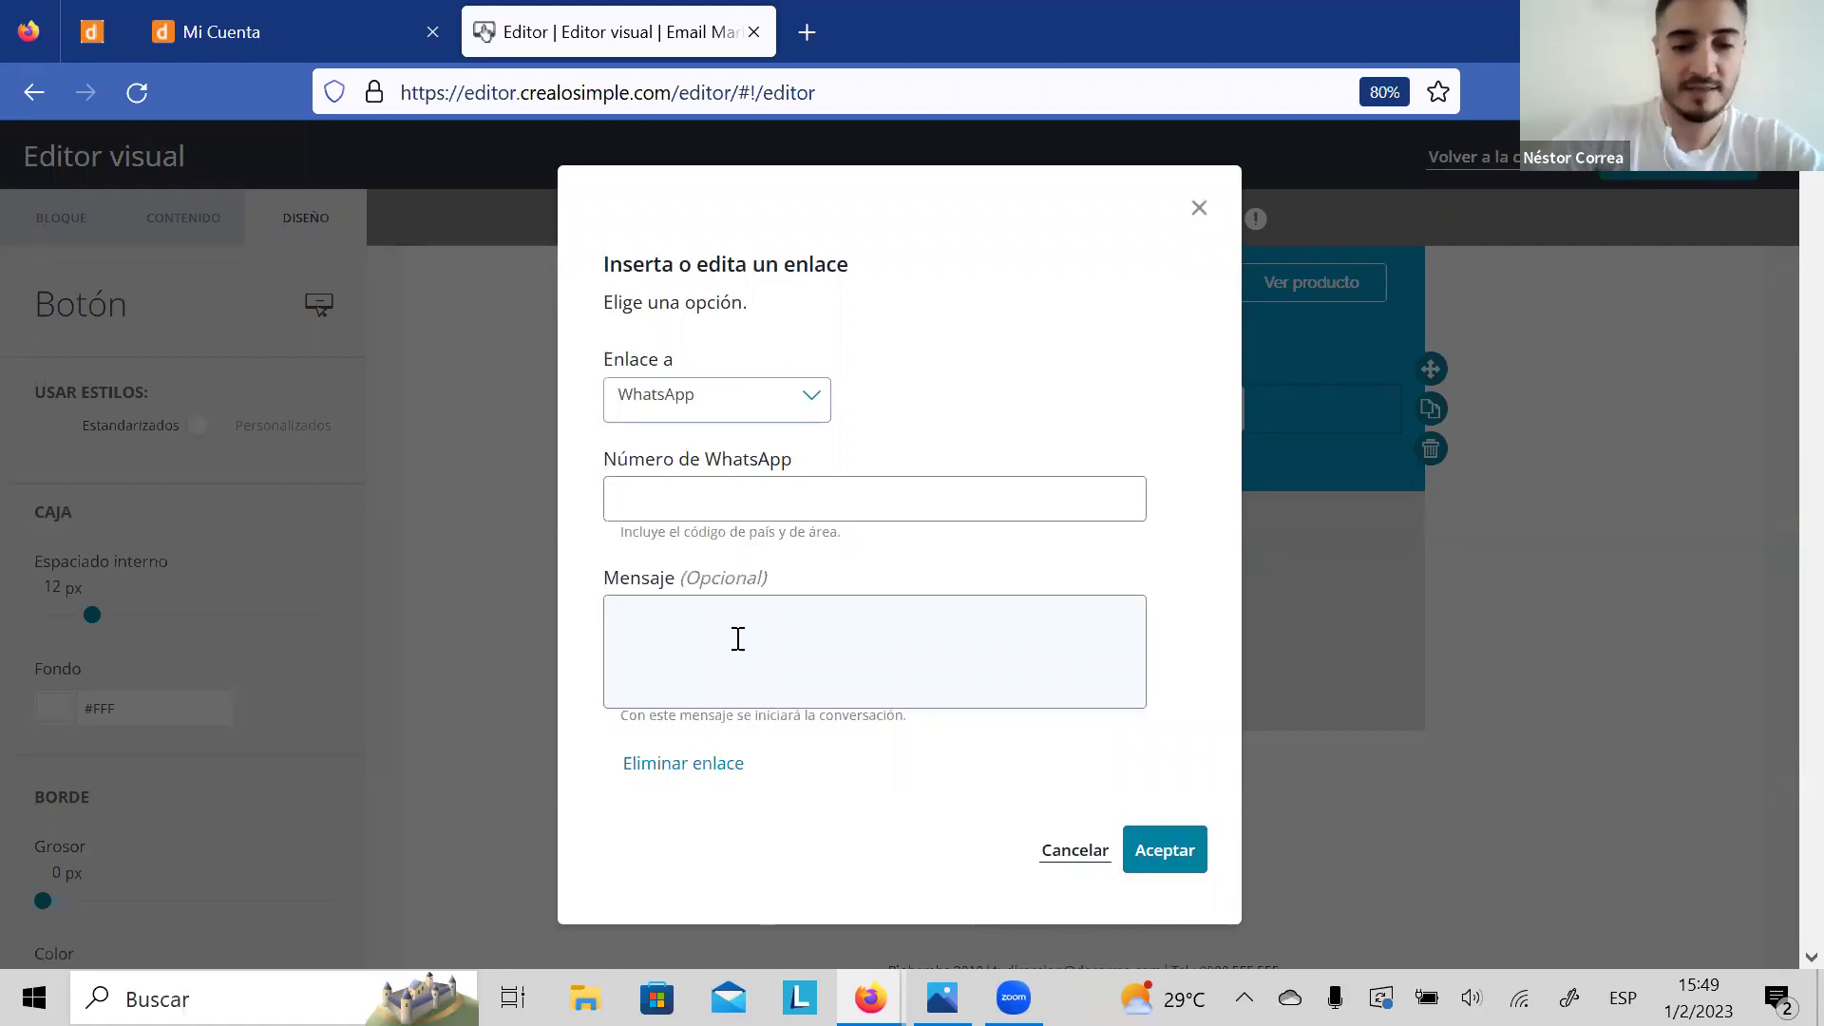
left_click(698, 503)
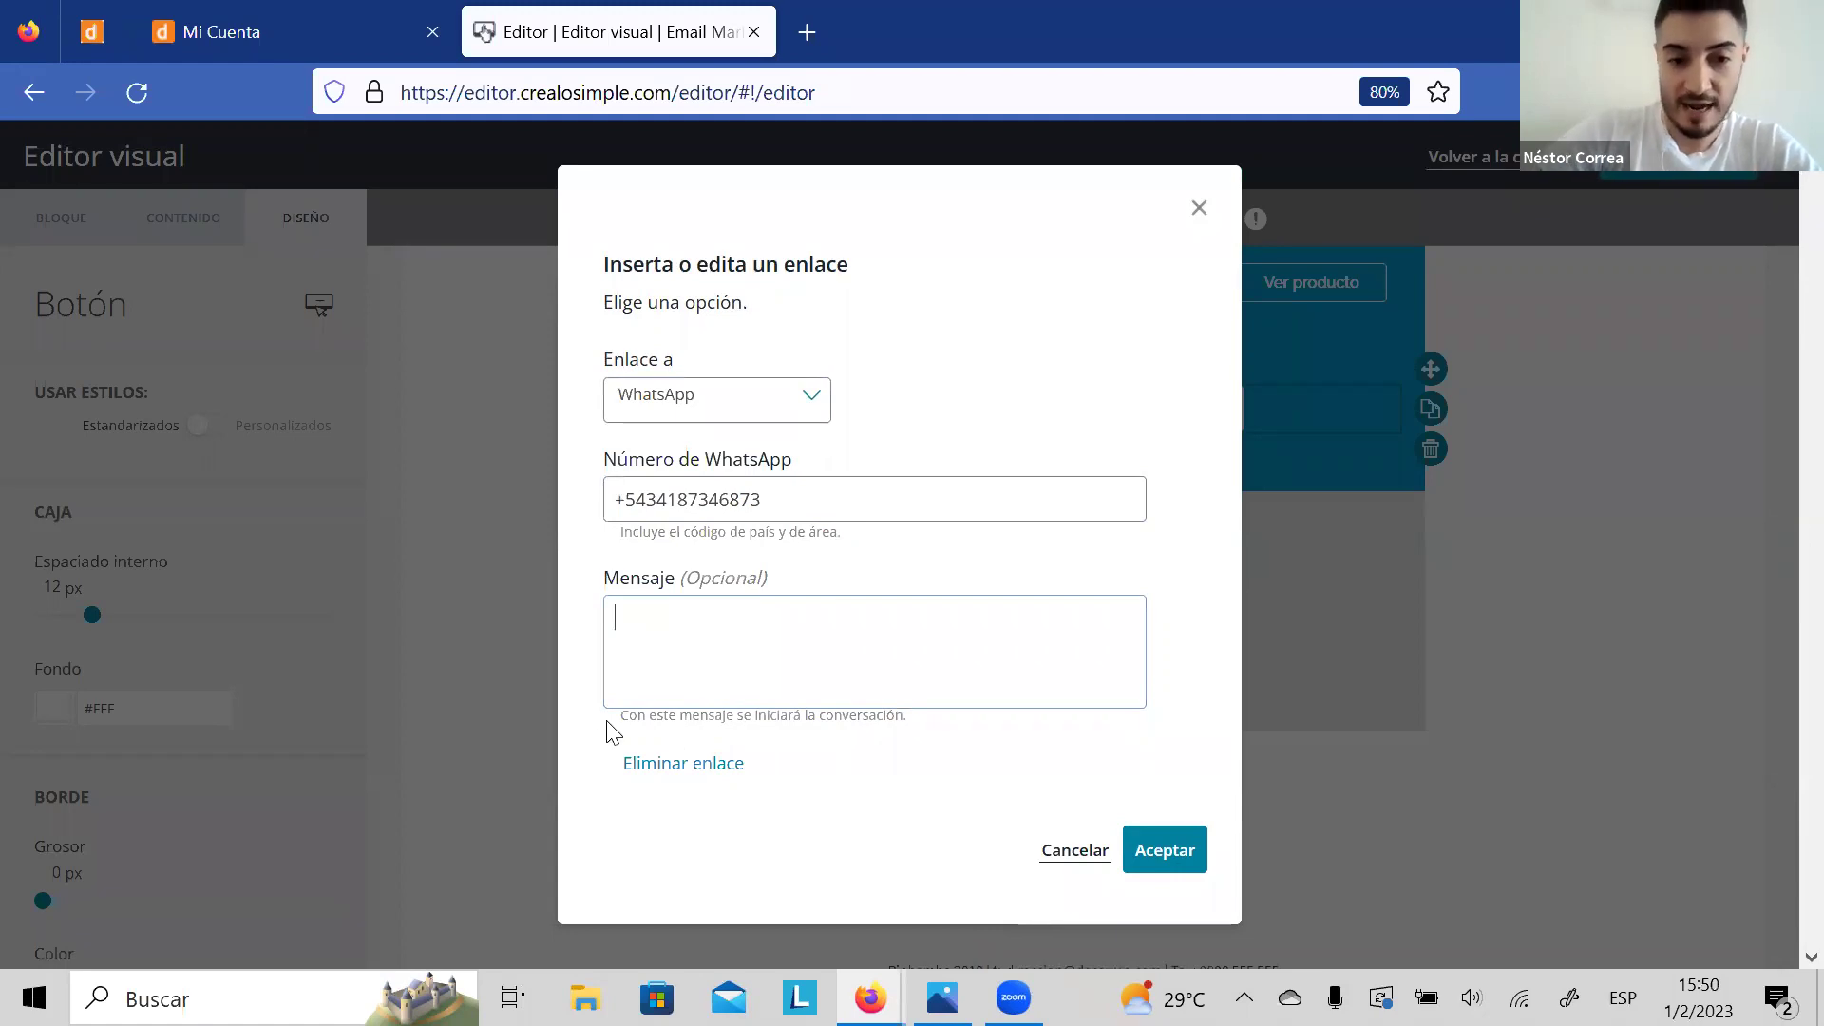
left_click_drag(615, 730, 969, 730)
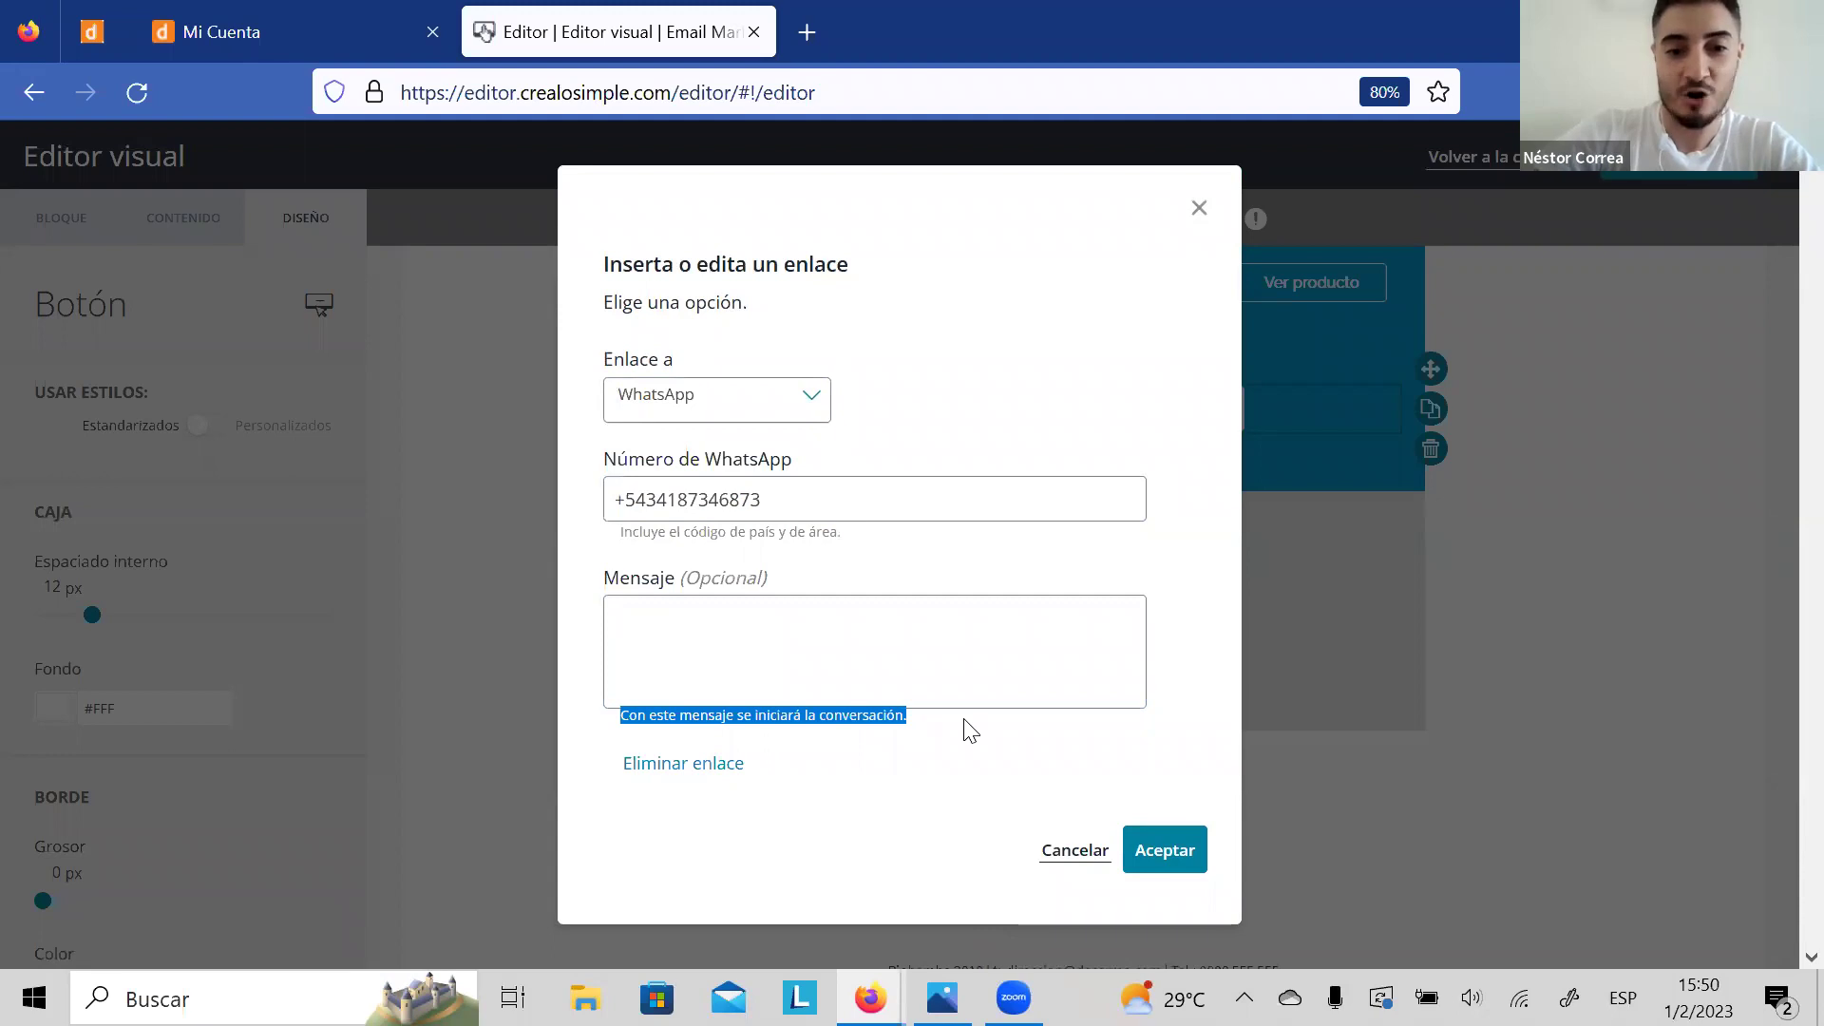
Step: Add the preset message 'Hola, estoy interesado en el producto que me mostraste en el mail' and confirm
left_click(764, 665)
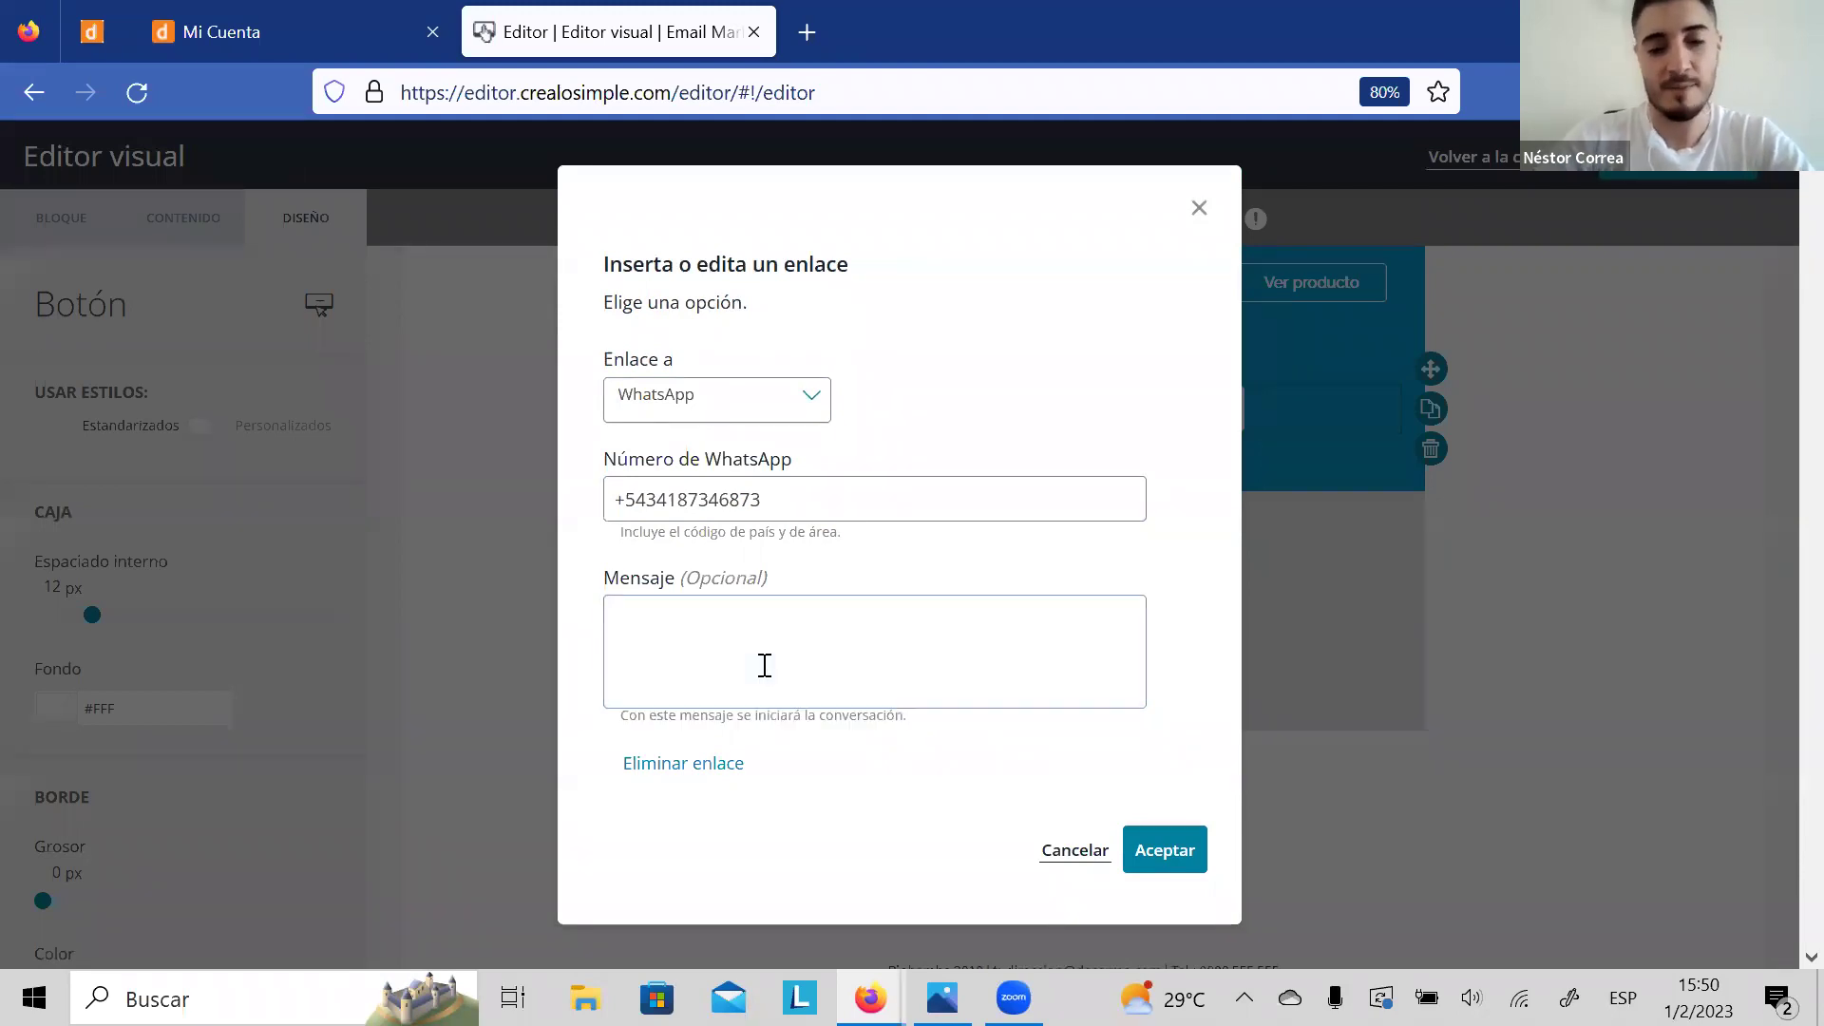
type("HOLA")
key("BackSpace")
key("BackSpace")
key("BackSpace")
key("BackSpace")
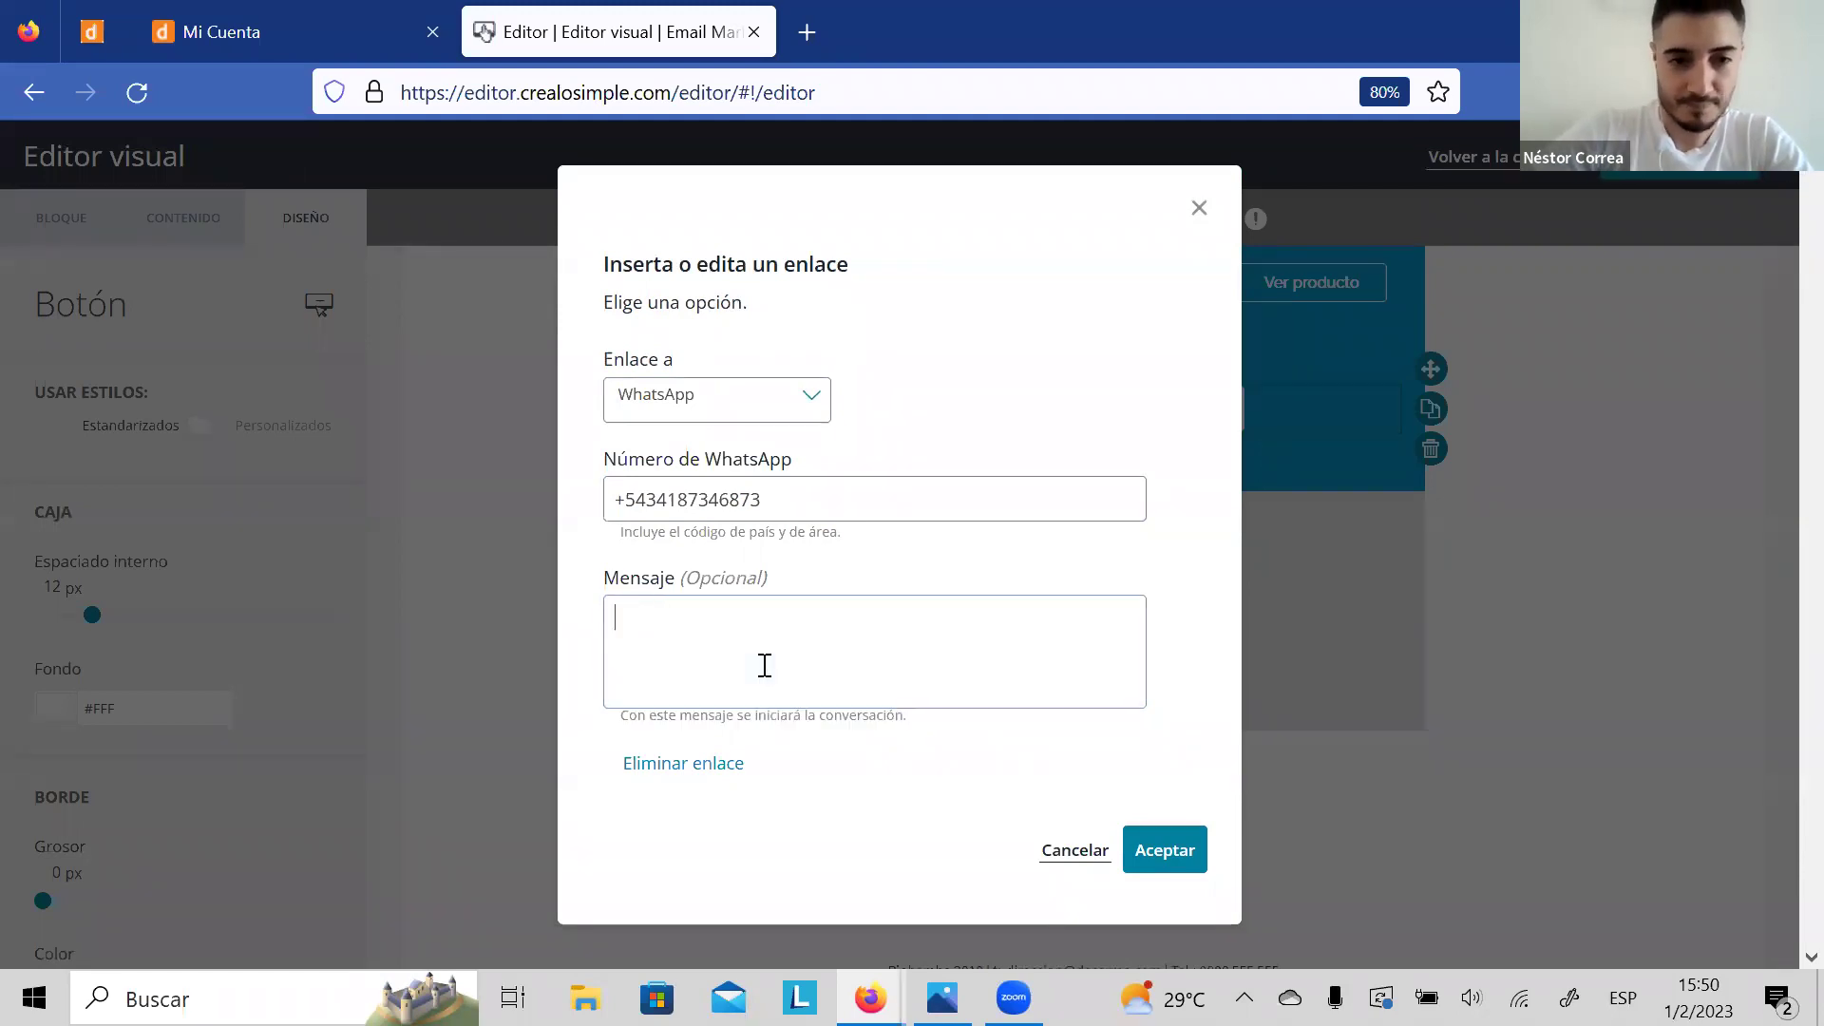
type("H")
key("Caps_Lock")
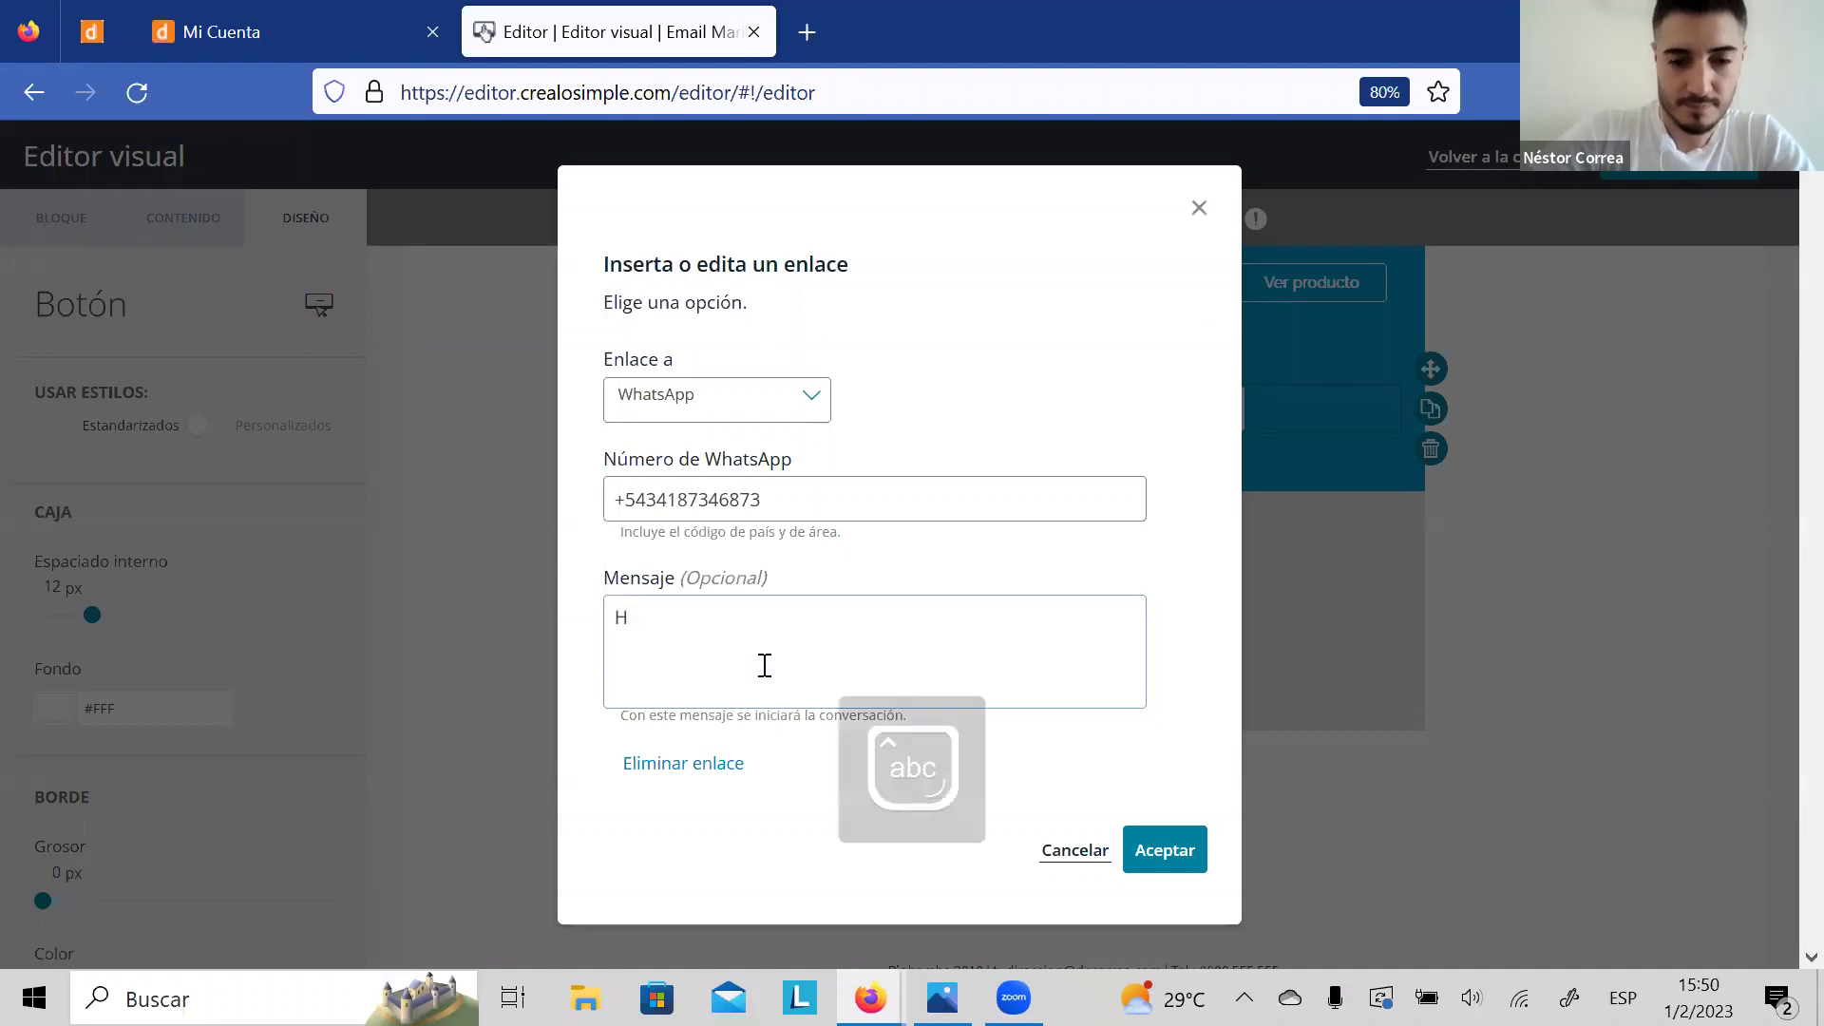
type("ola, estoy interesado en e")
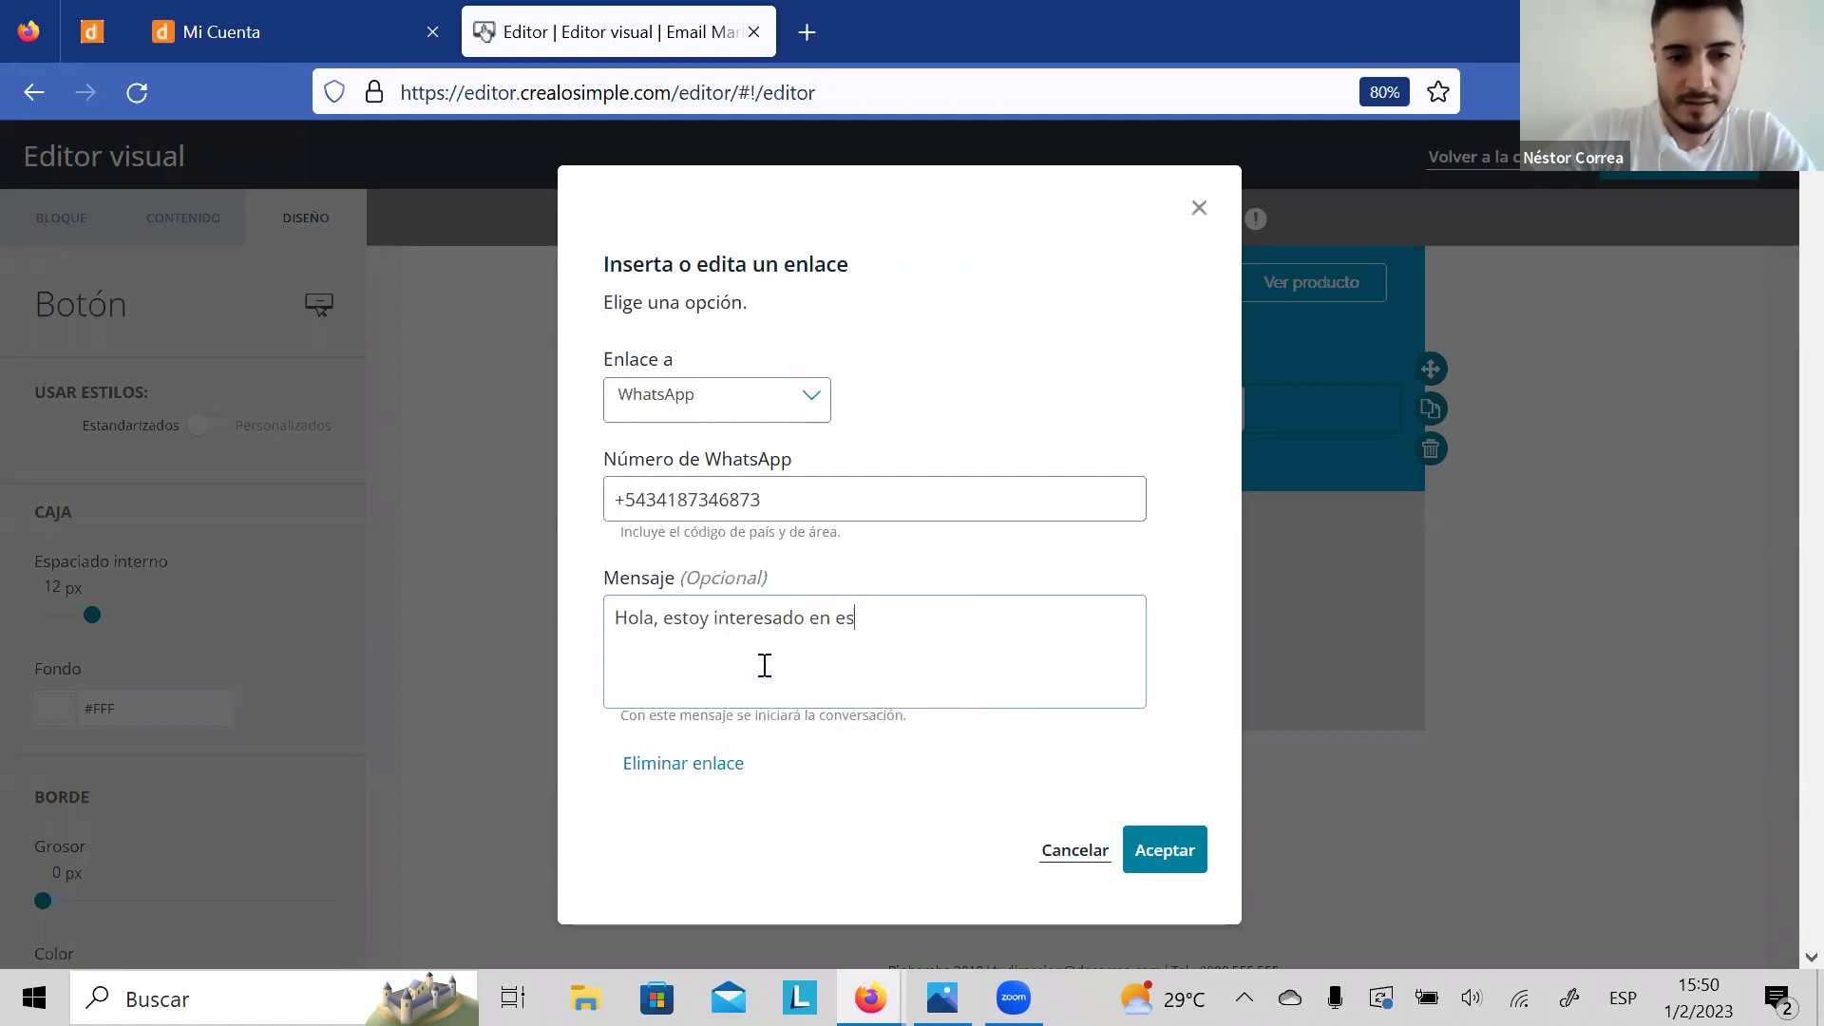
type("l prro")
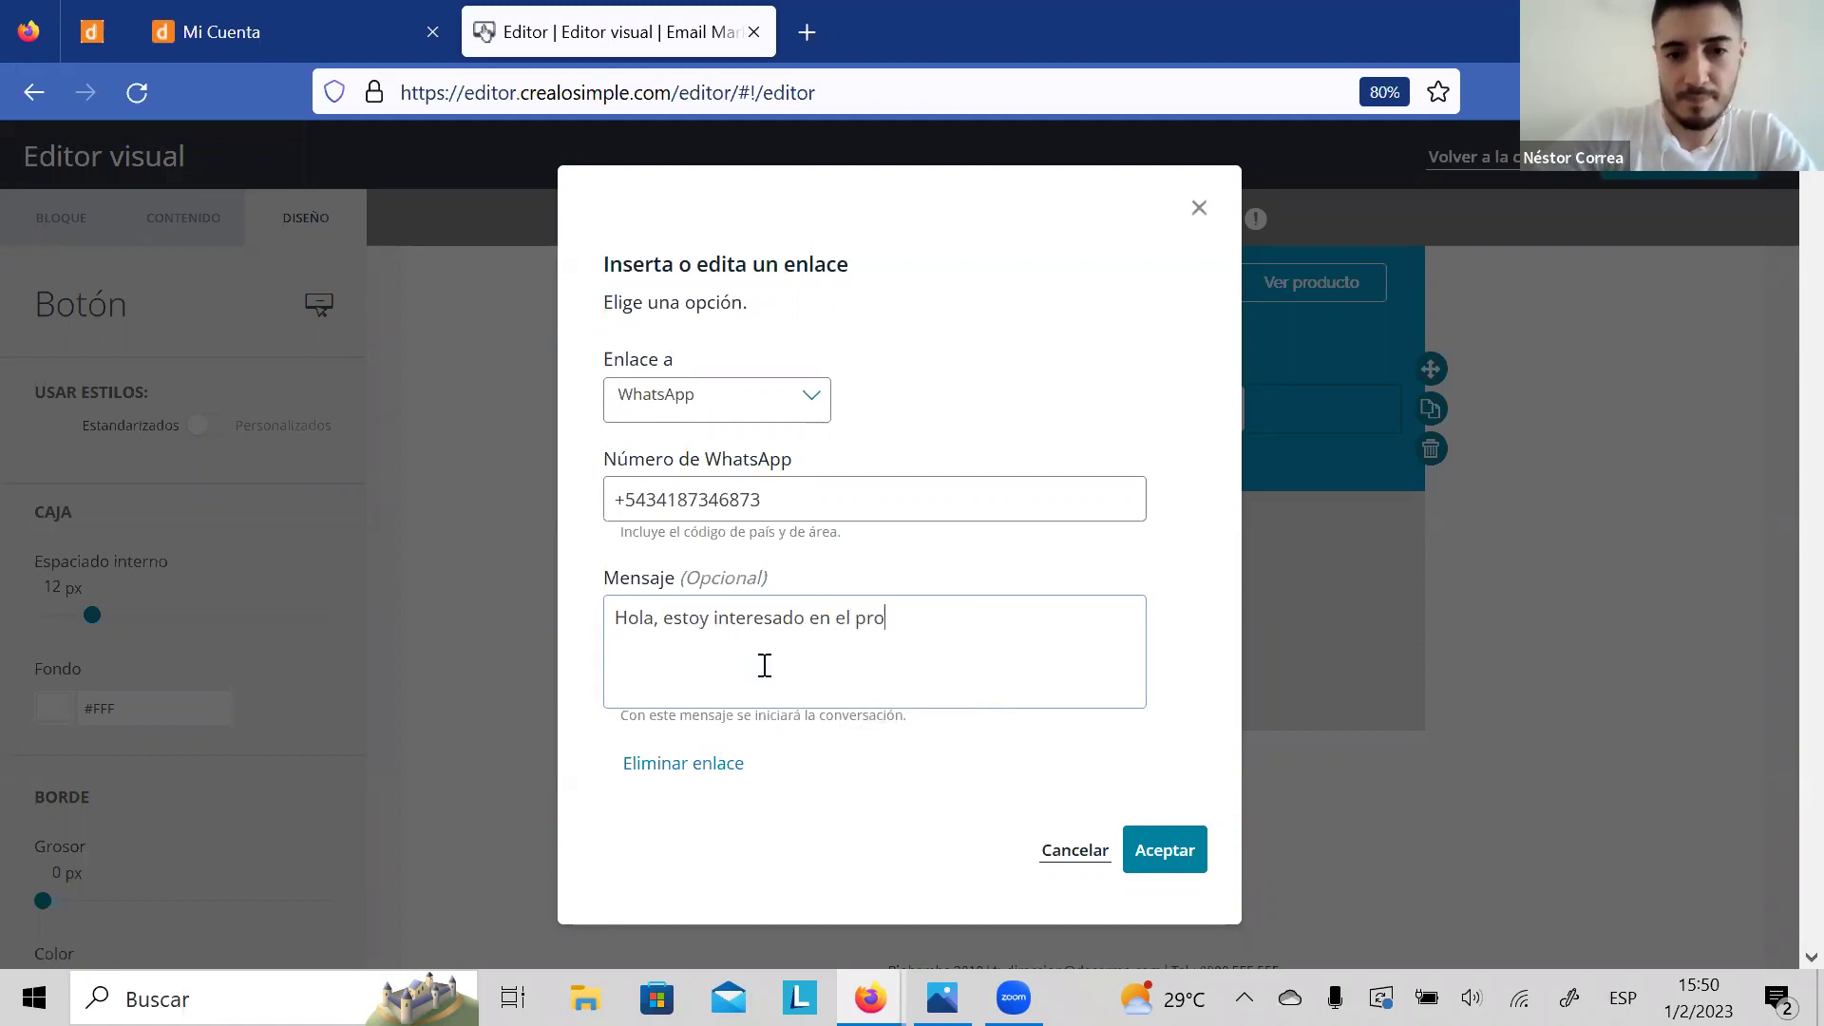
type("ductop qu")
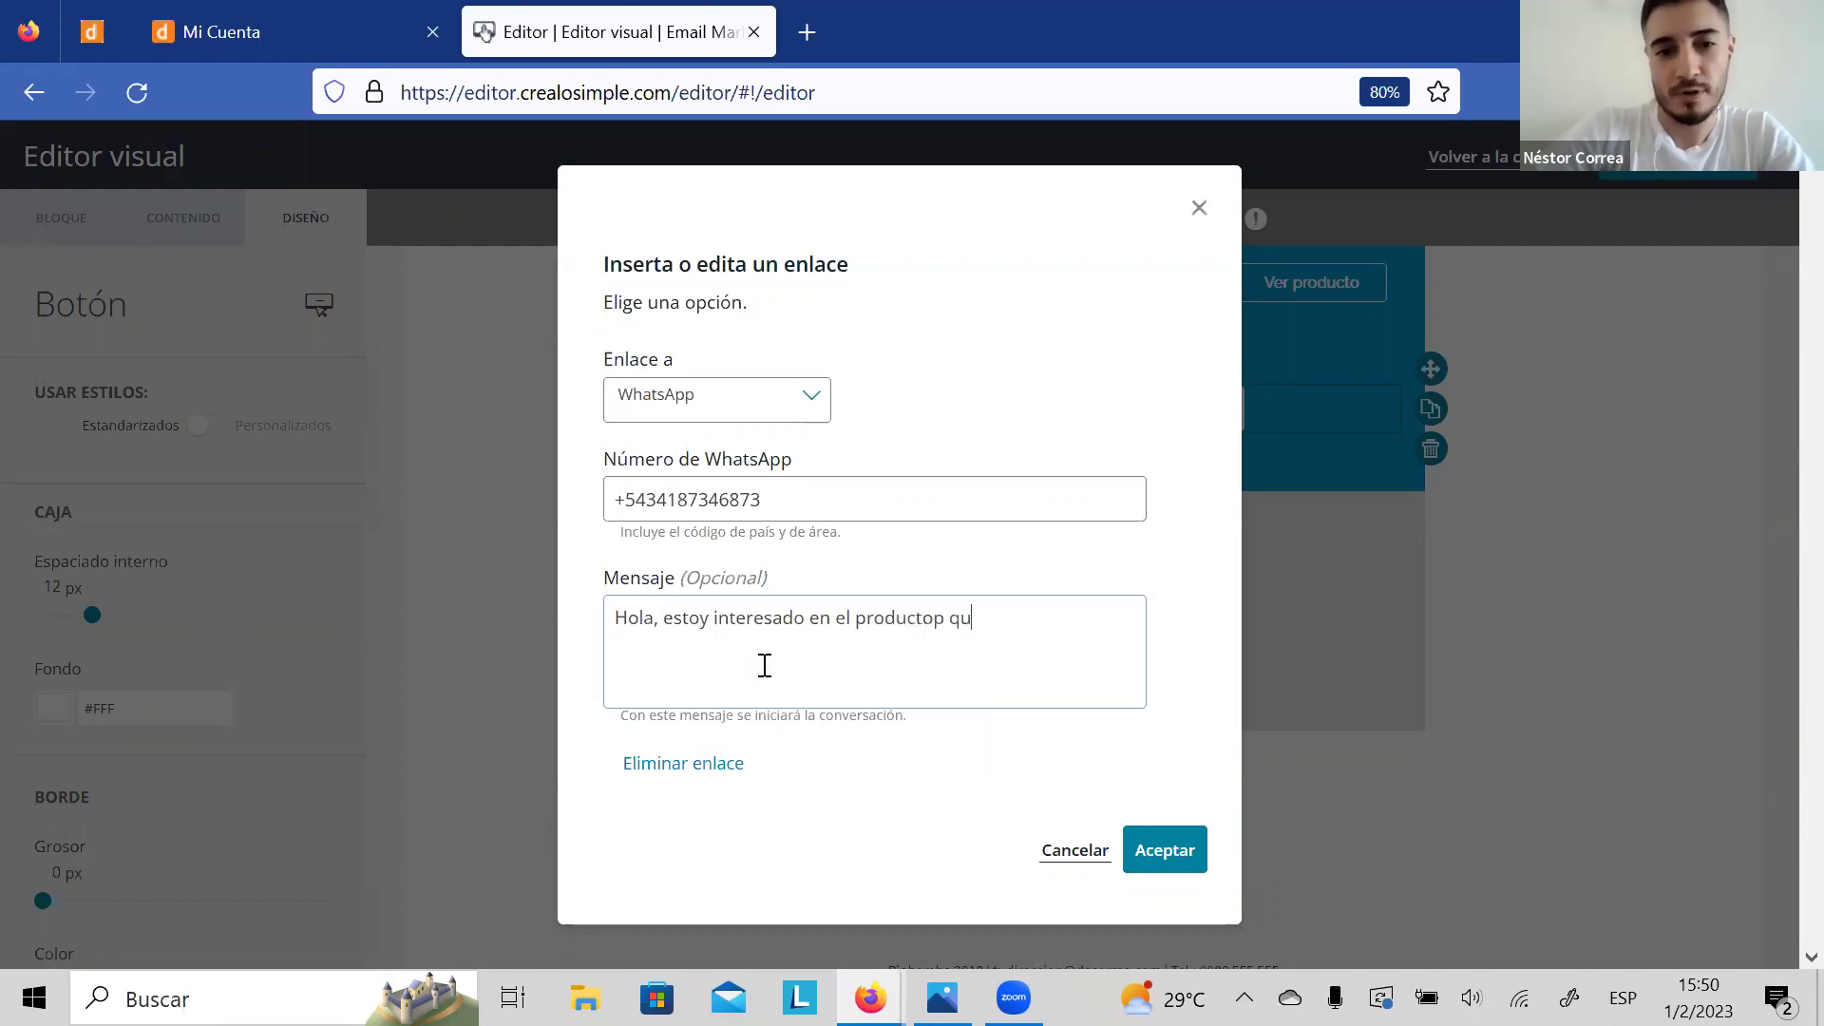
key("BackSpace")
type("que me mostraste en el mail")
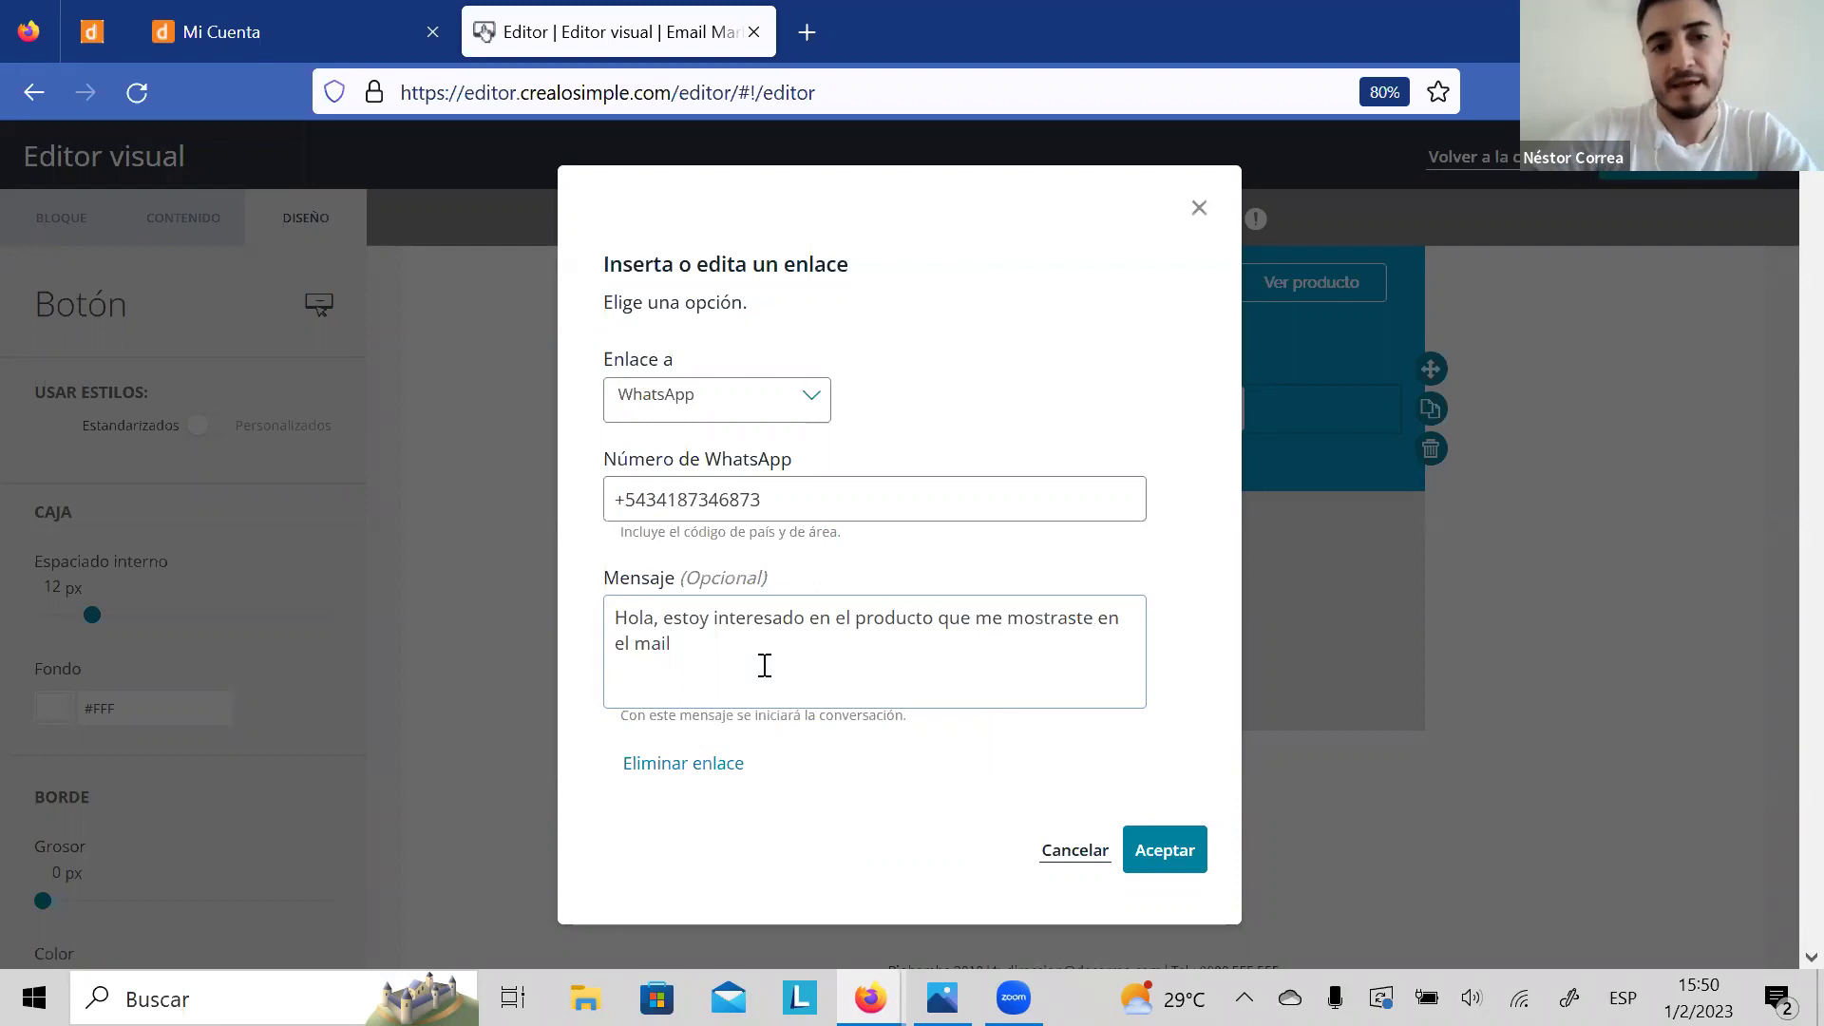
left_click(1171, 850)
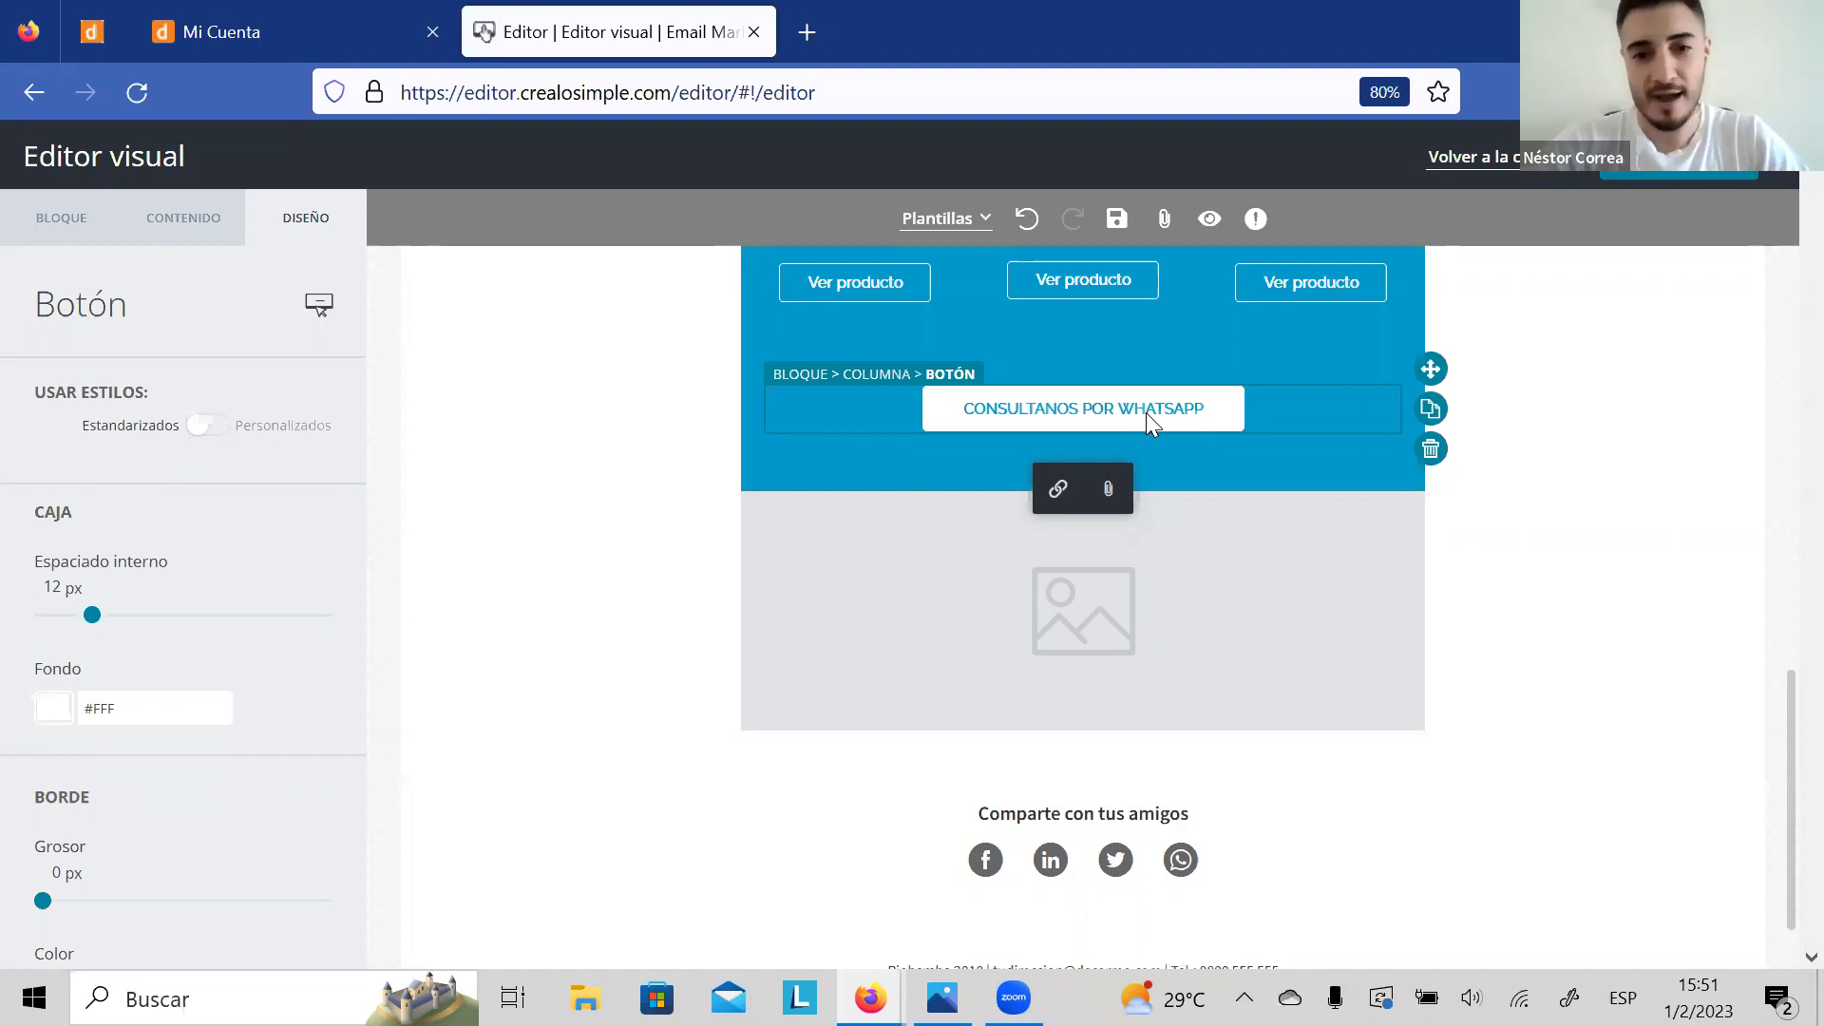
Step: Replace the end of the WhatsApp message so it reads 'Hola, estoy interesado en solicitar un turno'
left_click(1108, 488)
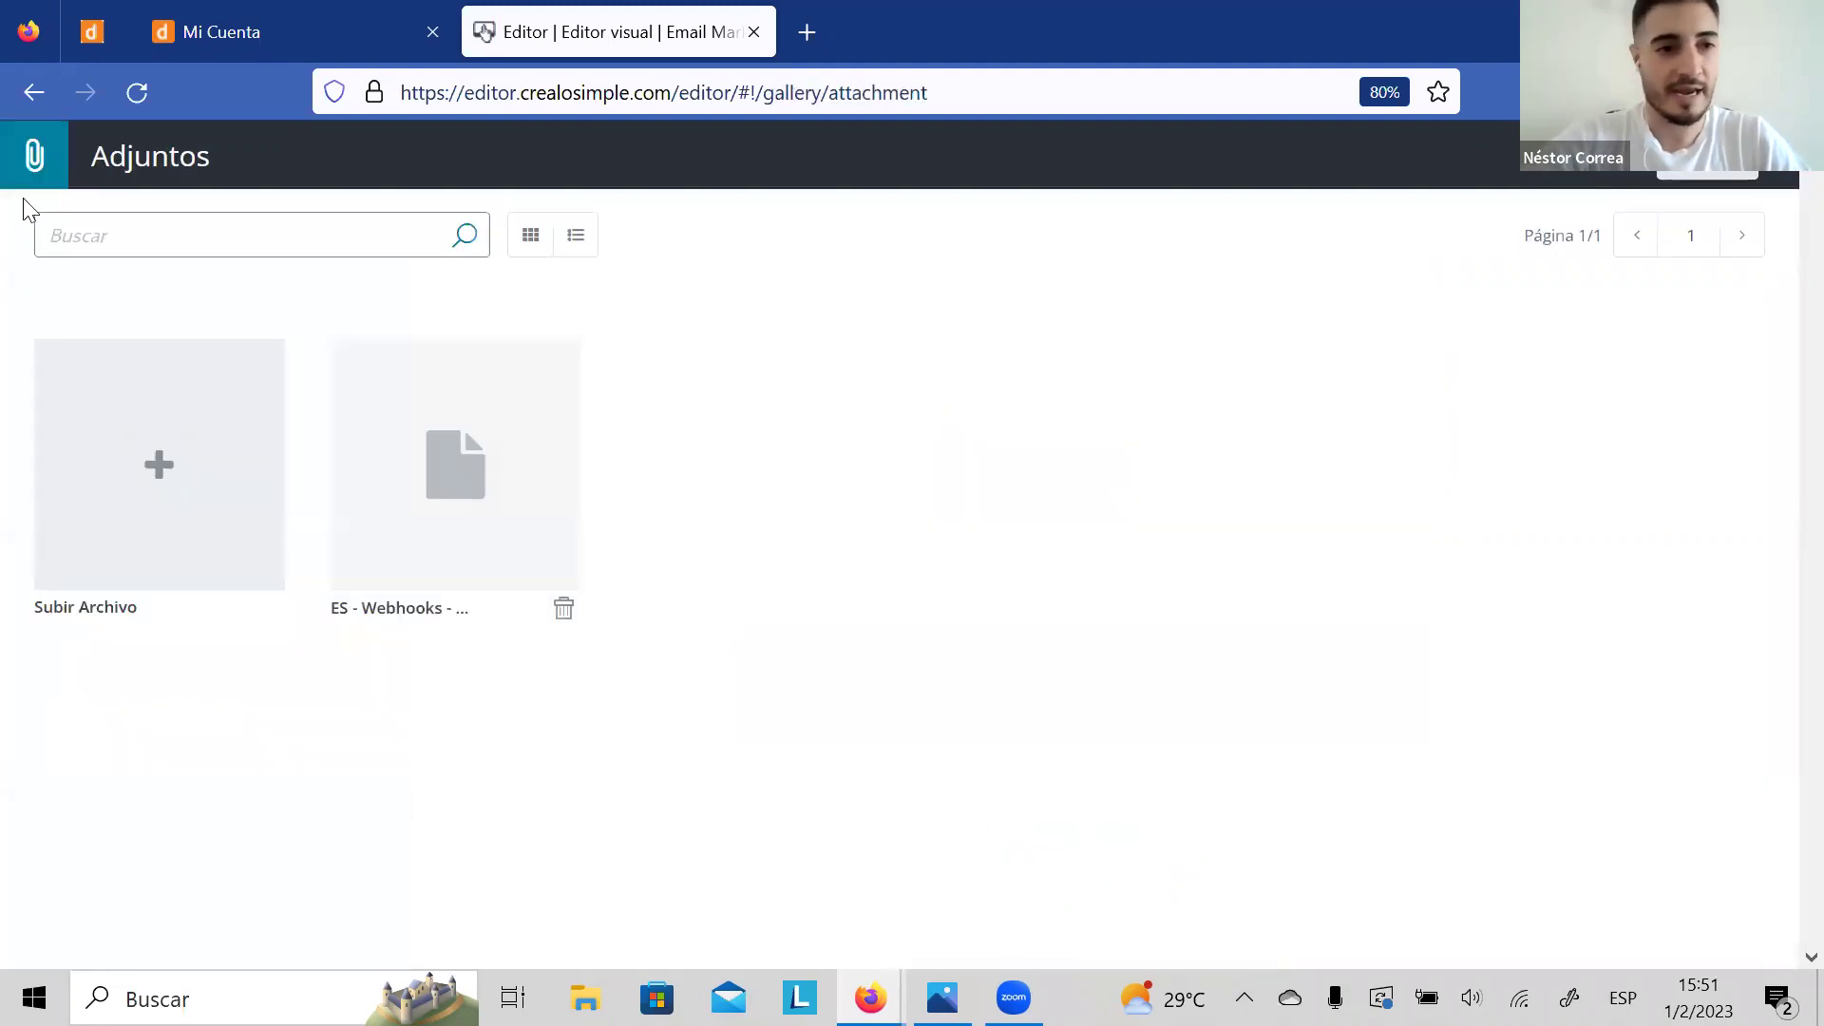
left_click(43, 103)
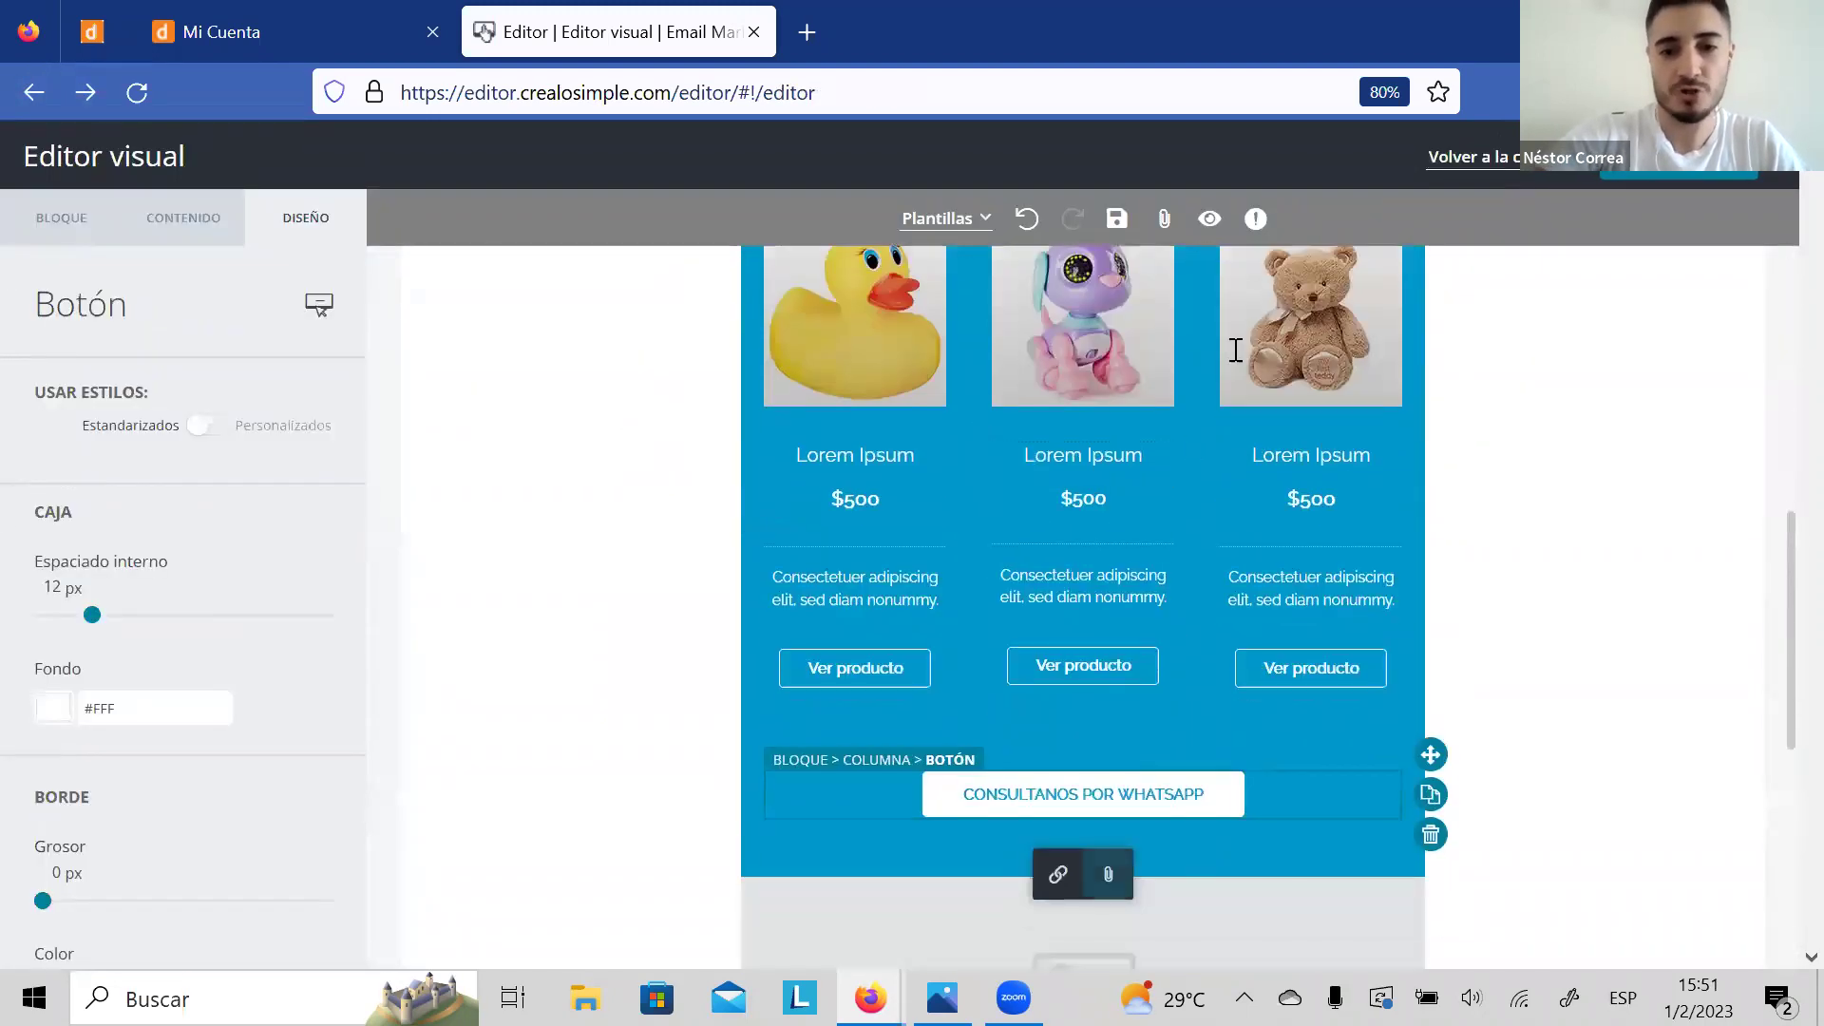
left_click(1052, 533)
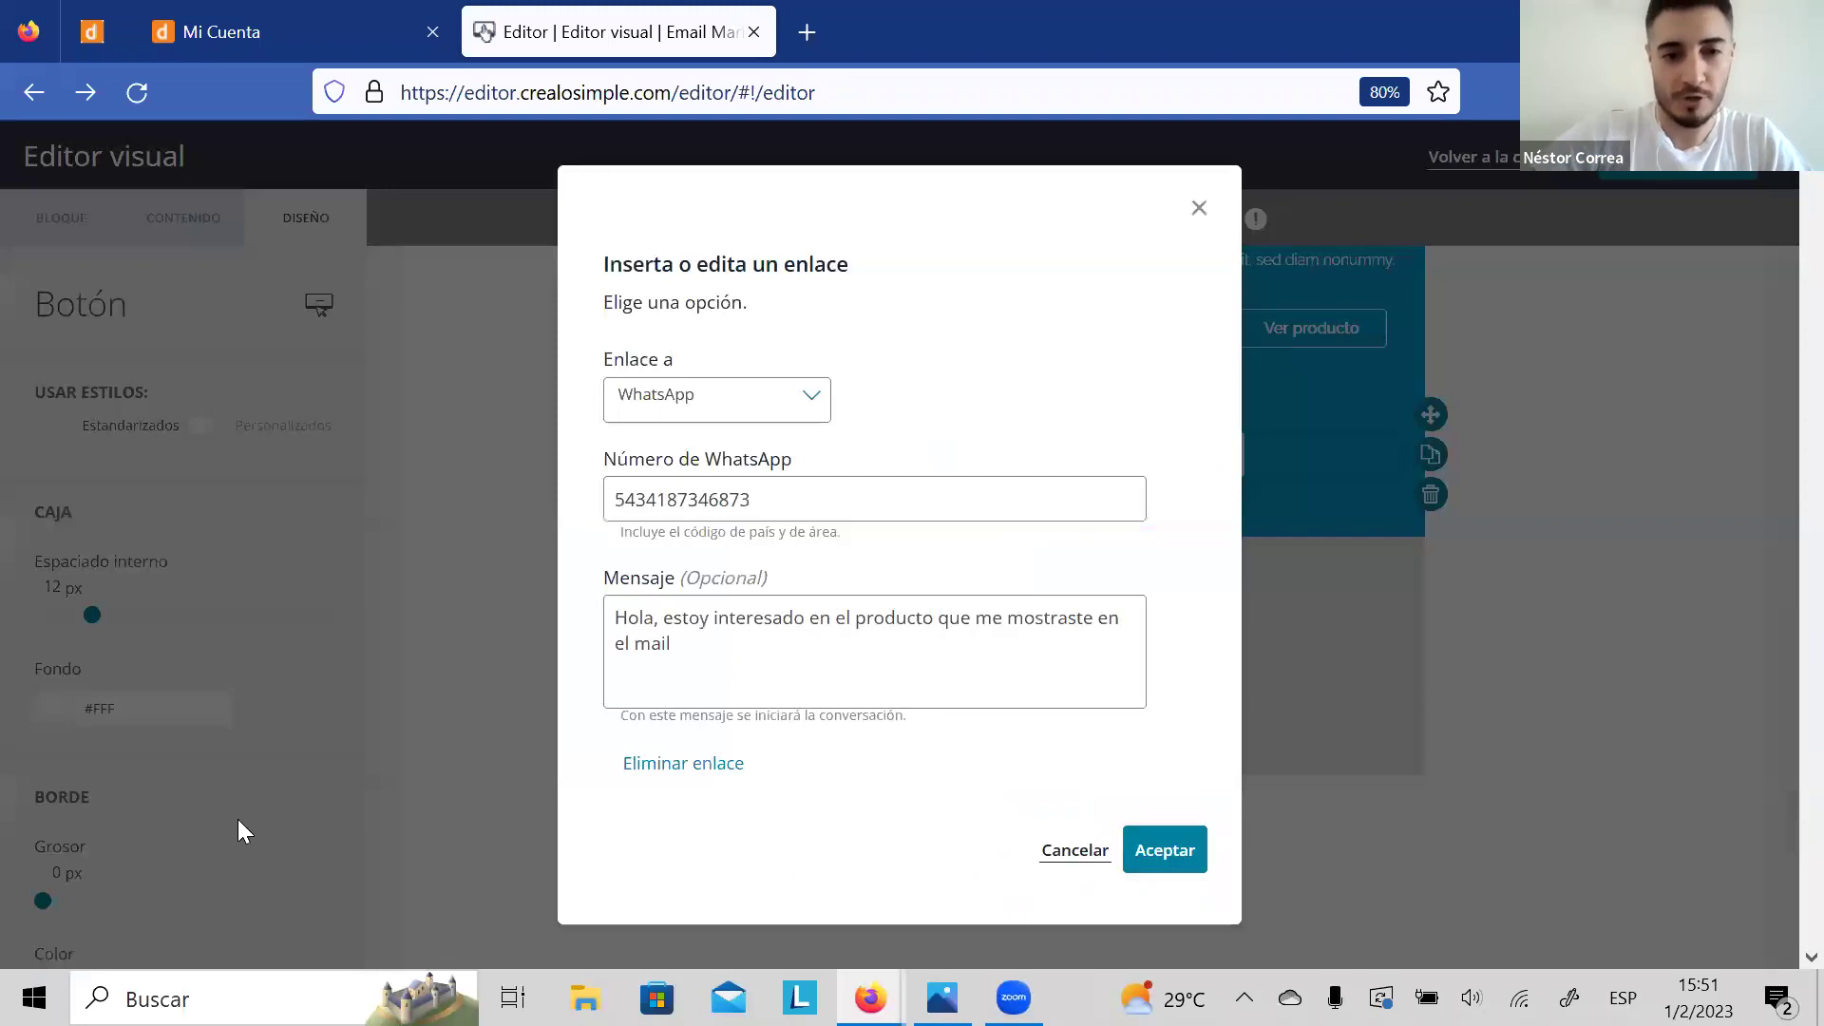
left_click_drag(710, 660, 839, 627)
type("icitita")
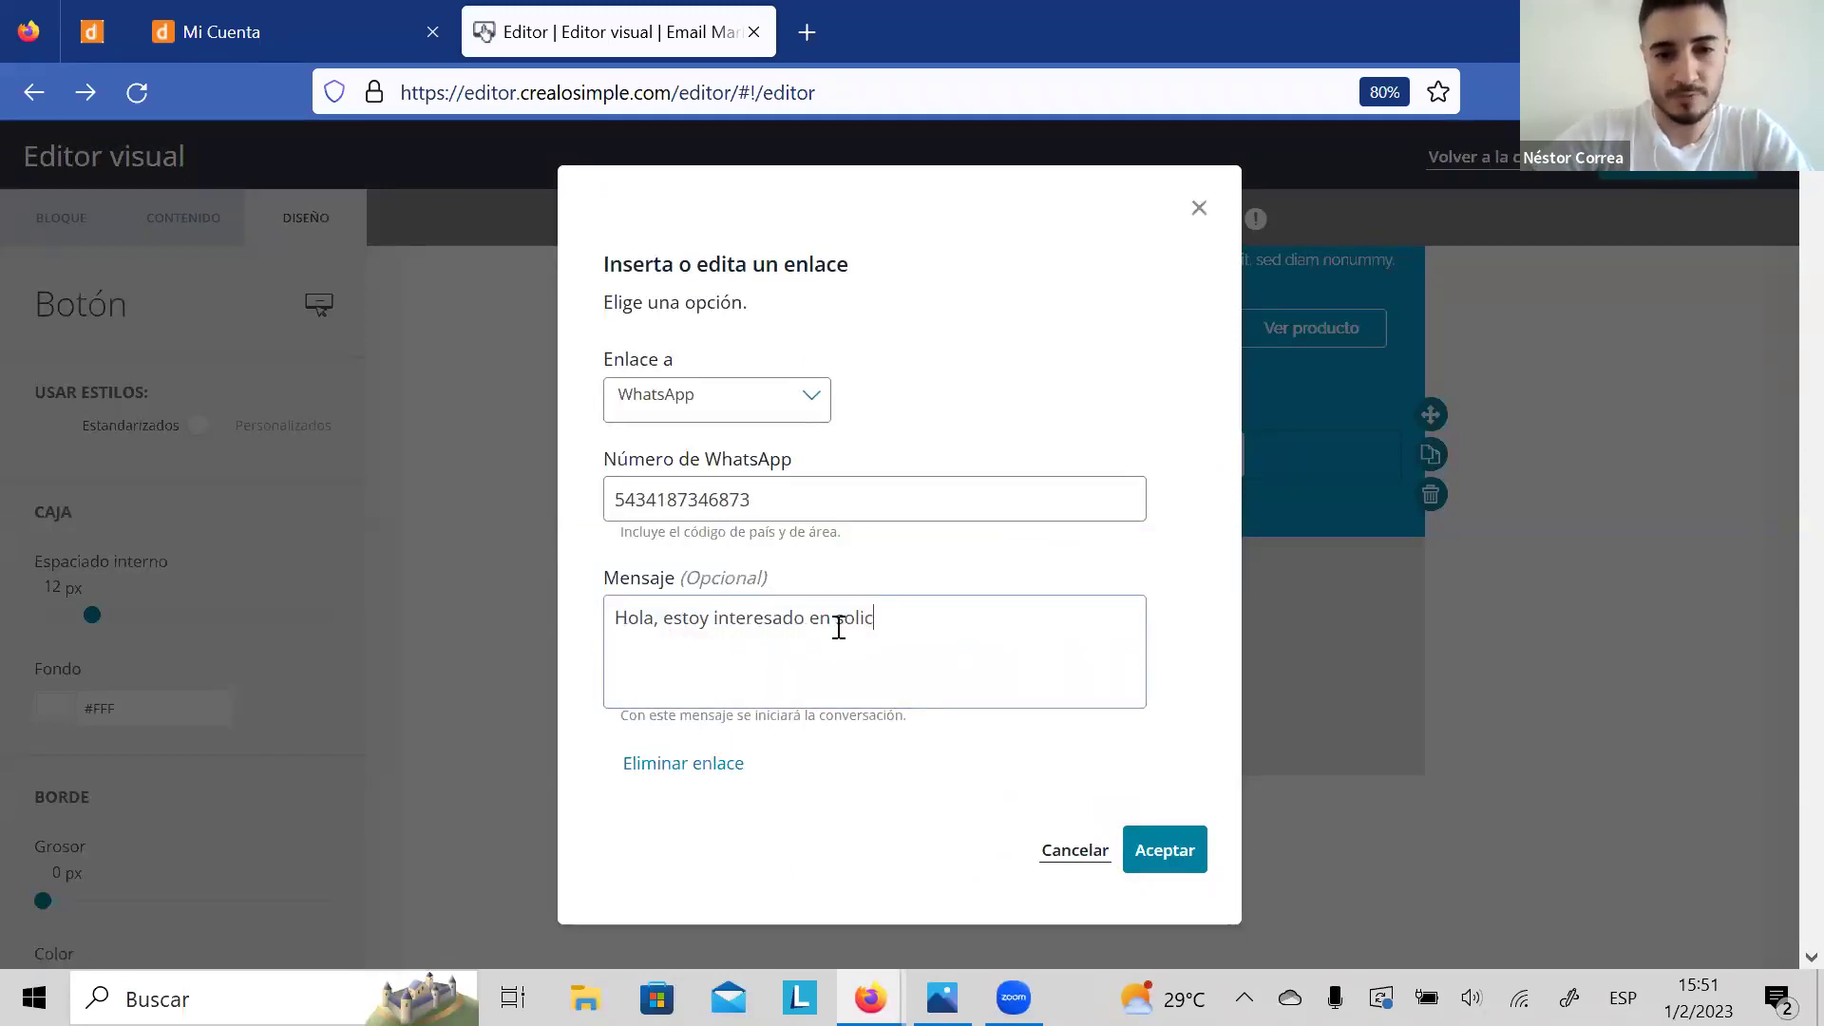
key("BackSpace")
key("BackSpace")
key("BackSpace")
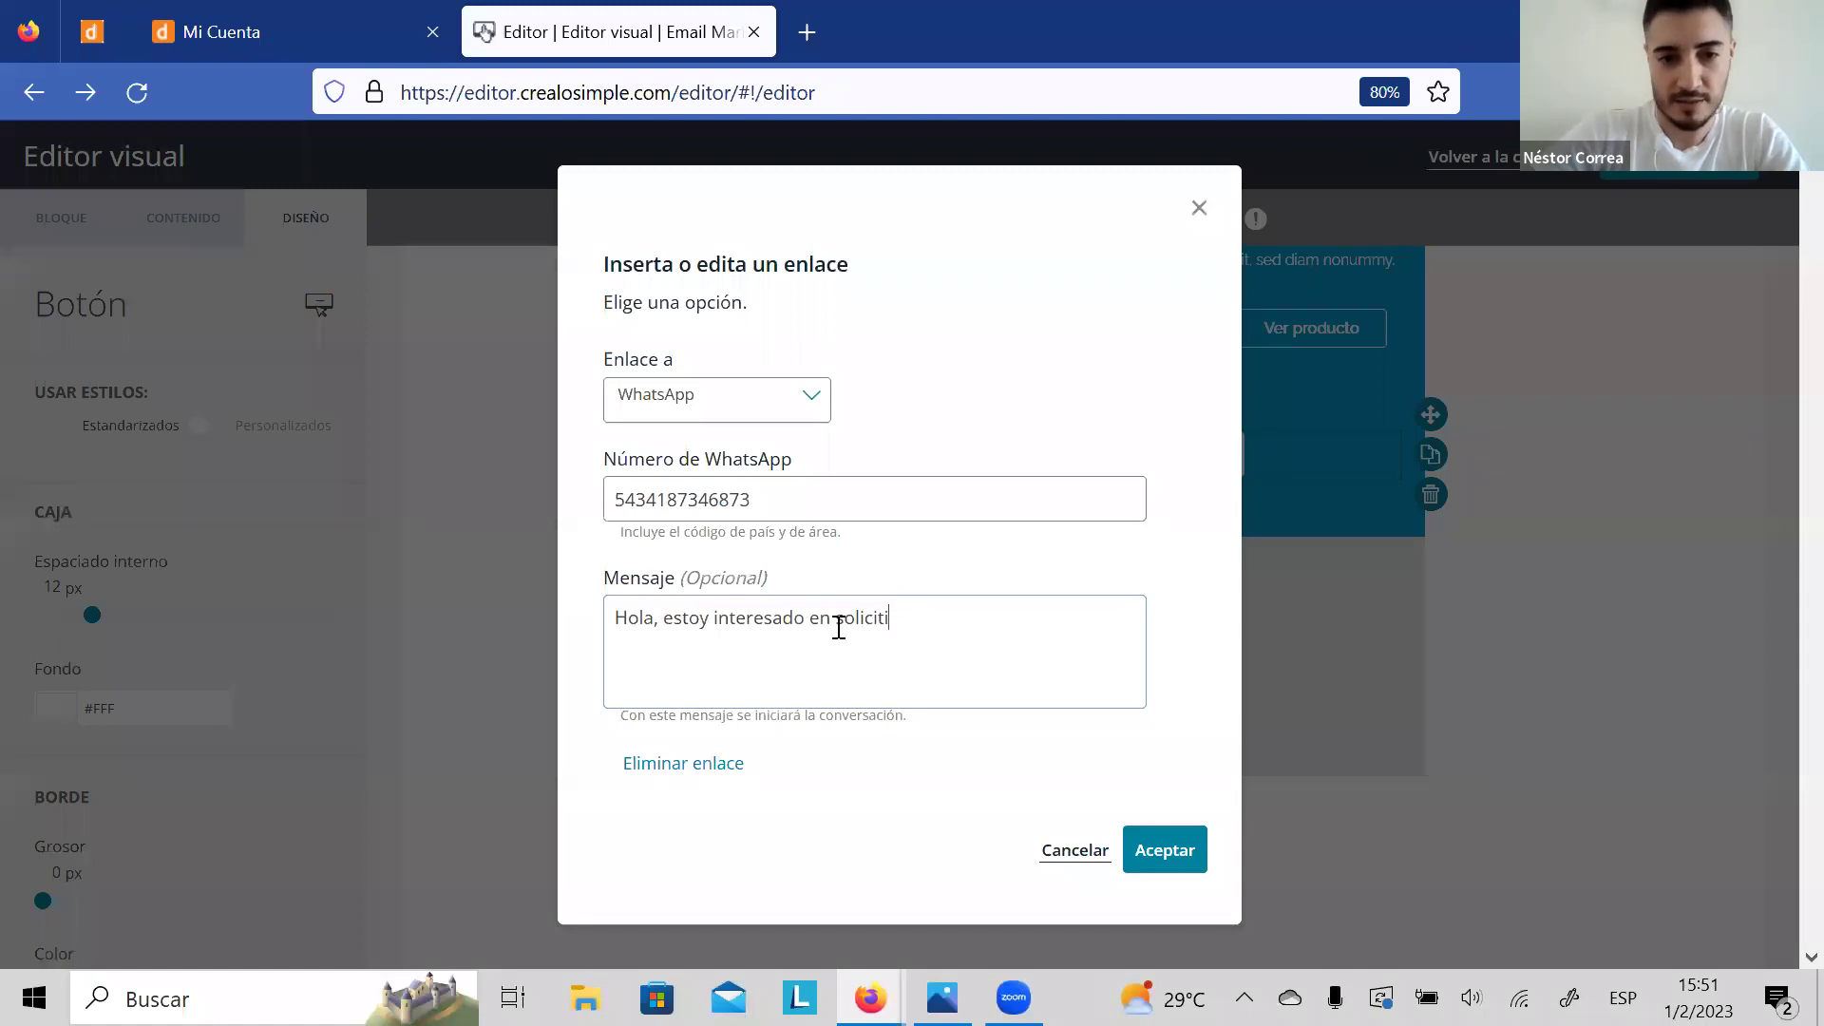
type("ar uyn")
key("BackSpace")
key("BackSpace")
type("n turno")
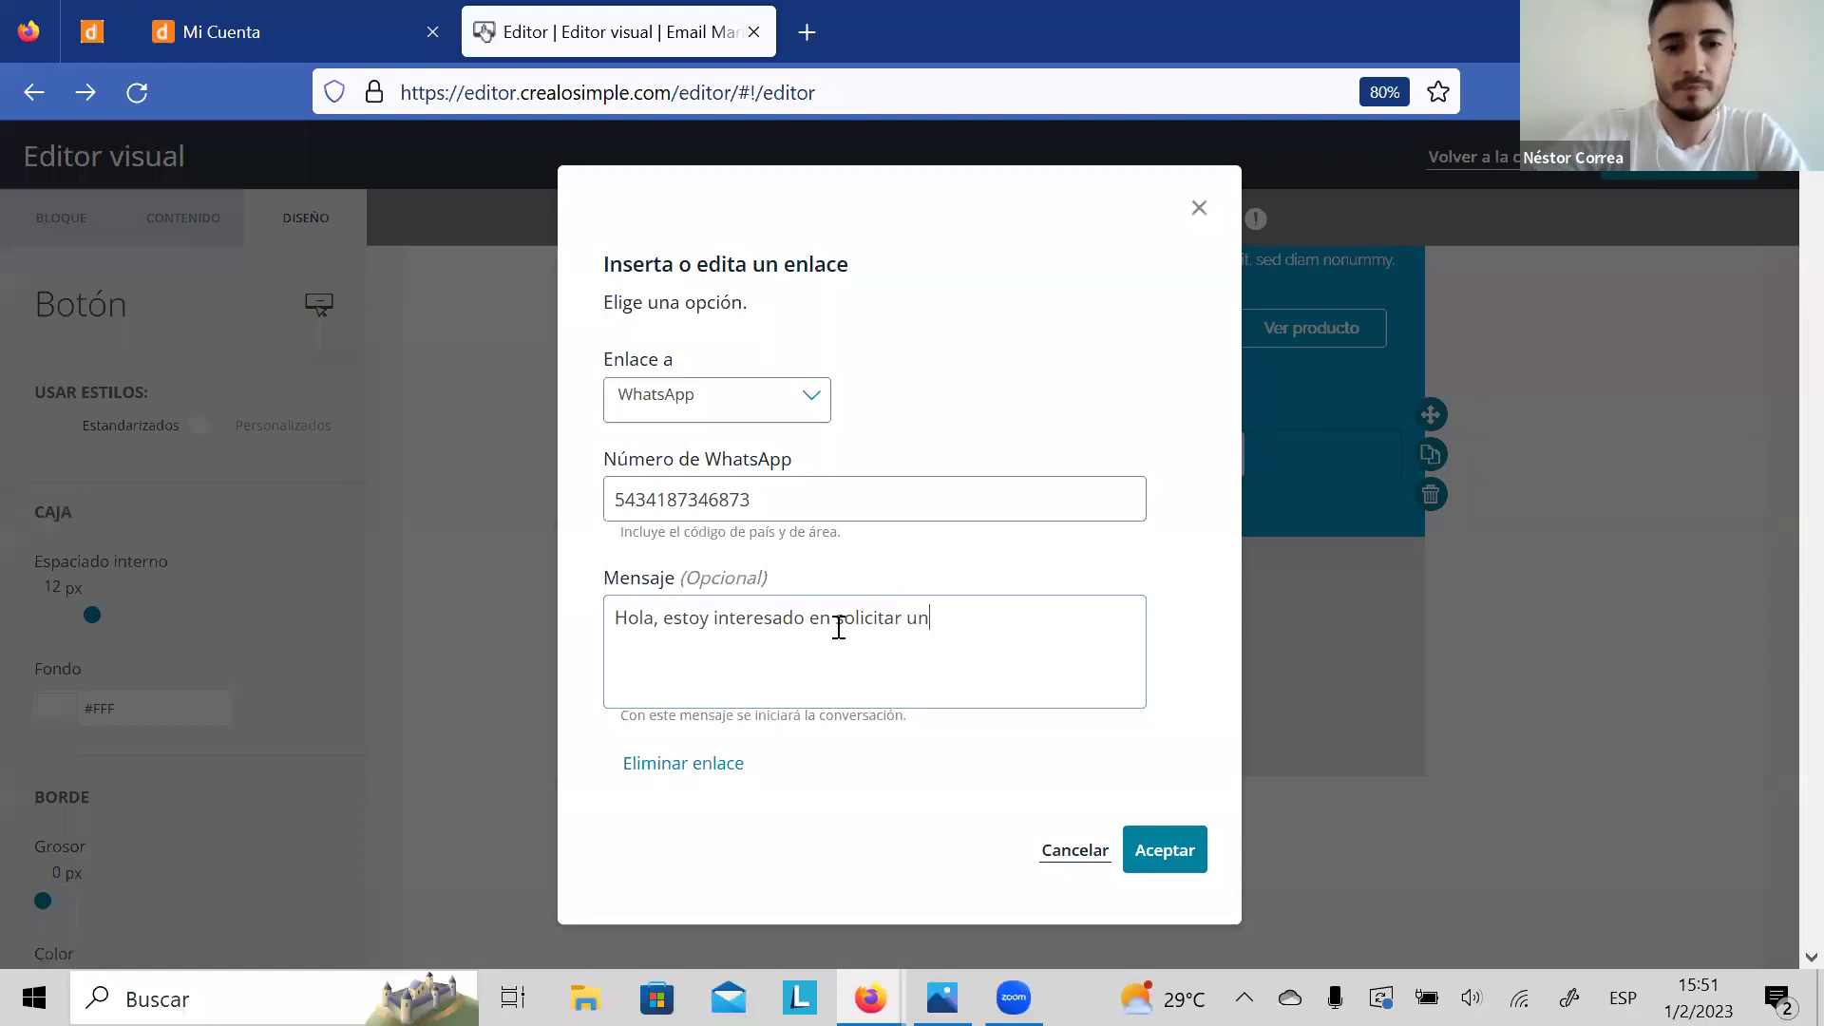
left_click(1159, 834)
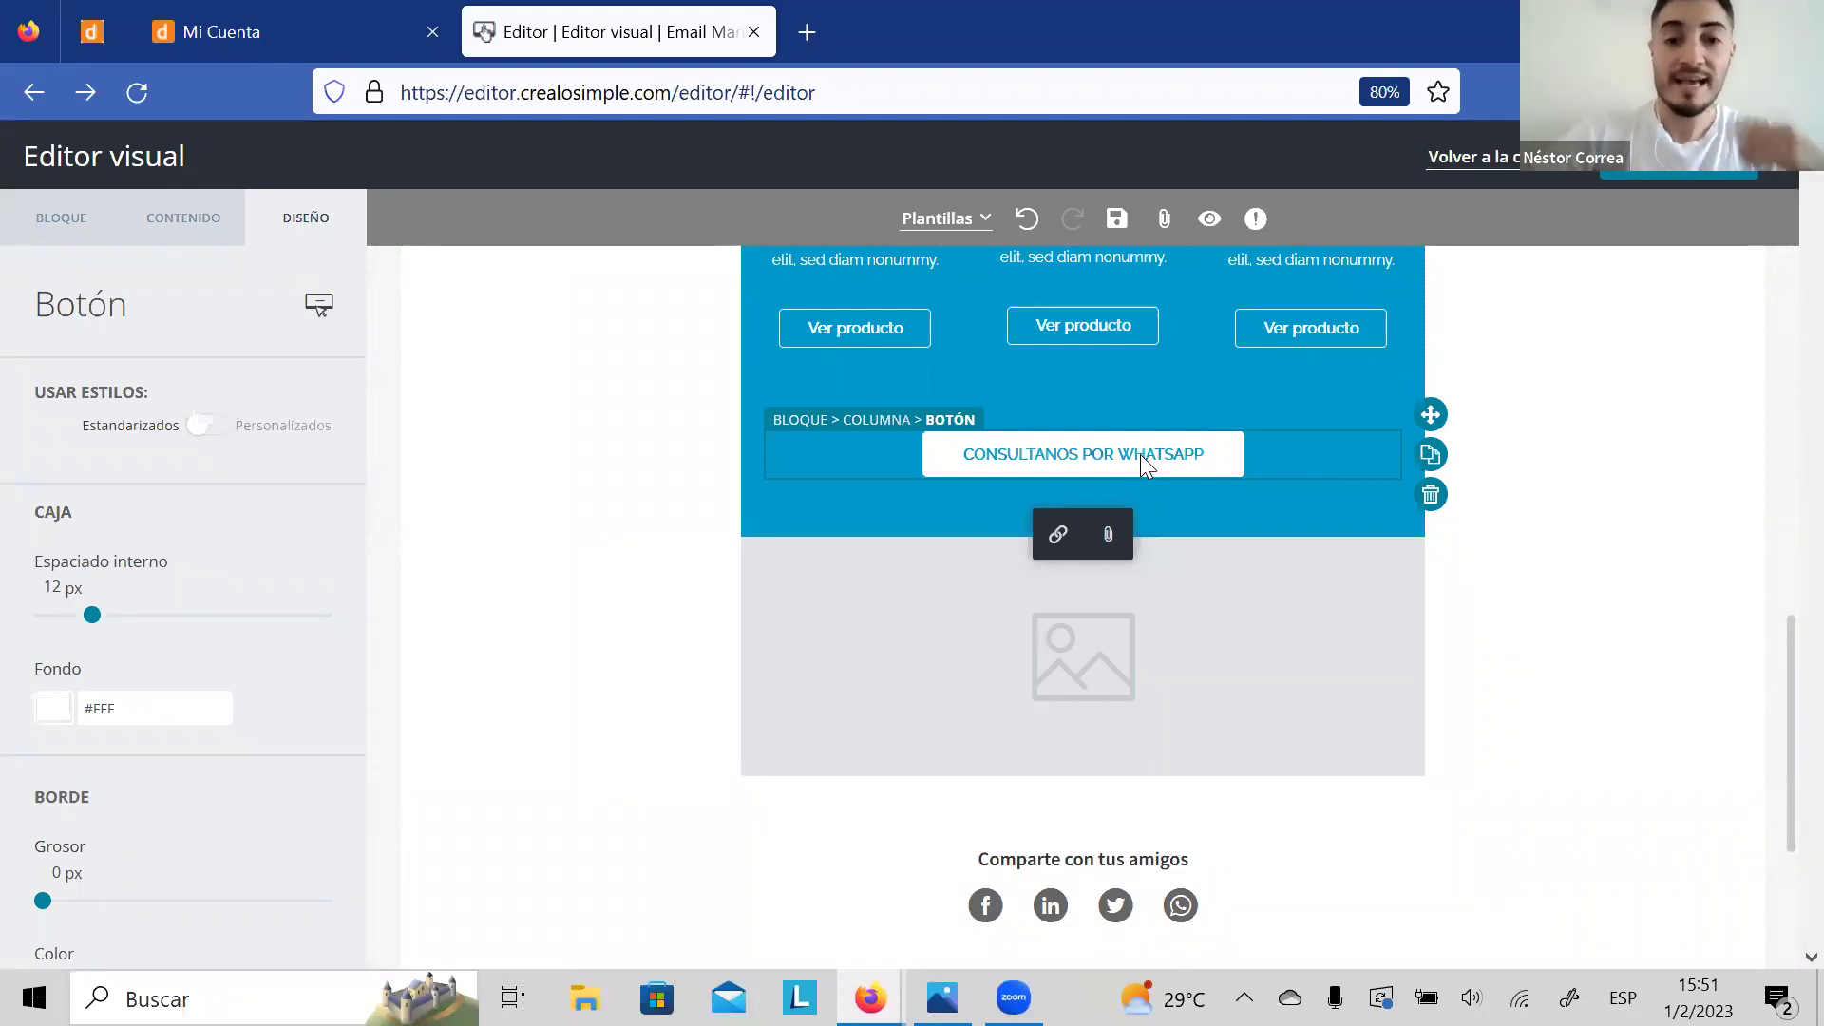
left_click(1064, 519)
Step: Switch the button's link to an e-mail destination and enter the company's address
left_click(794, 414)
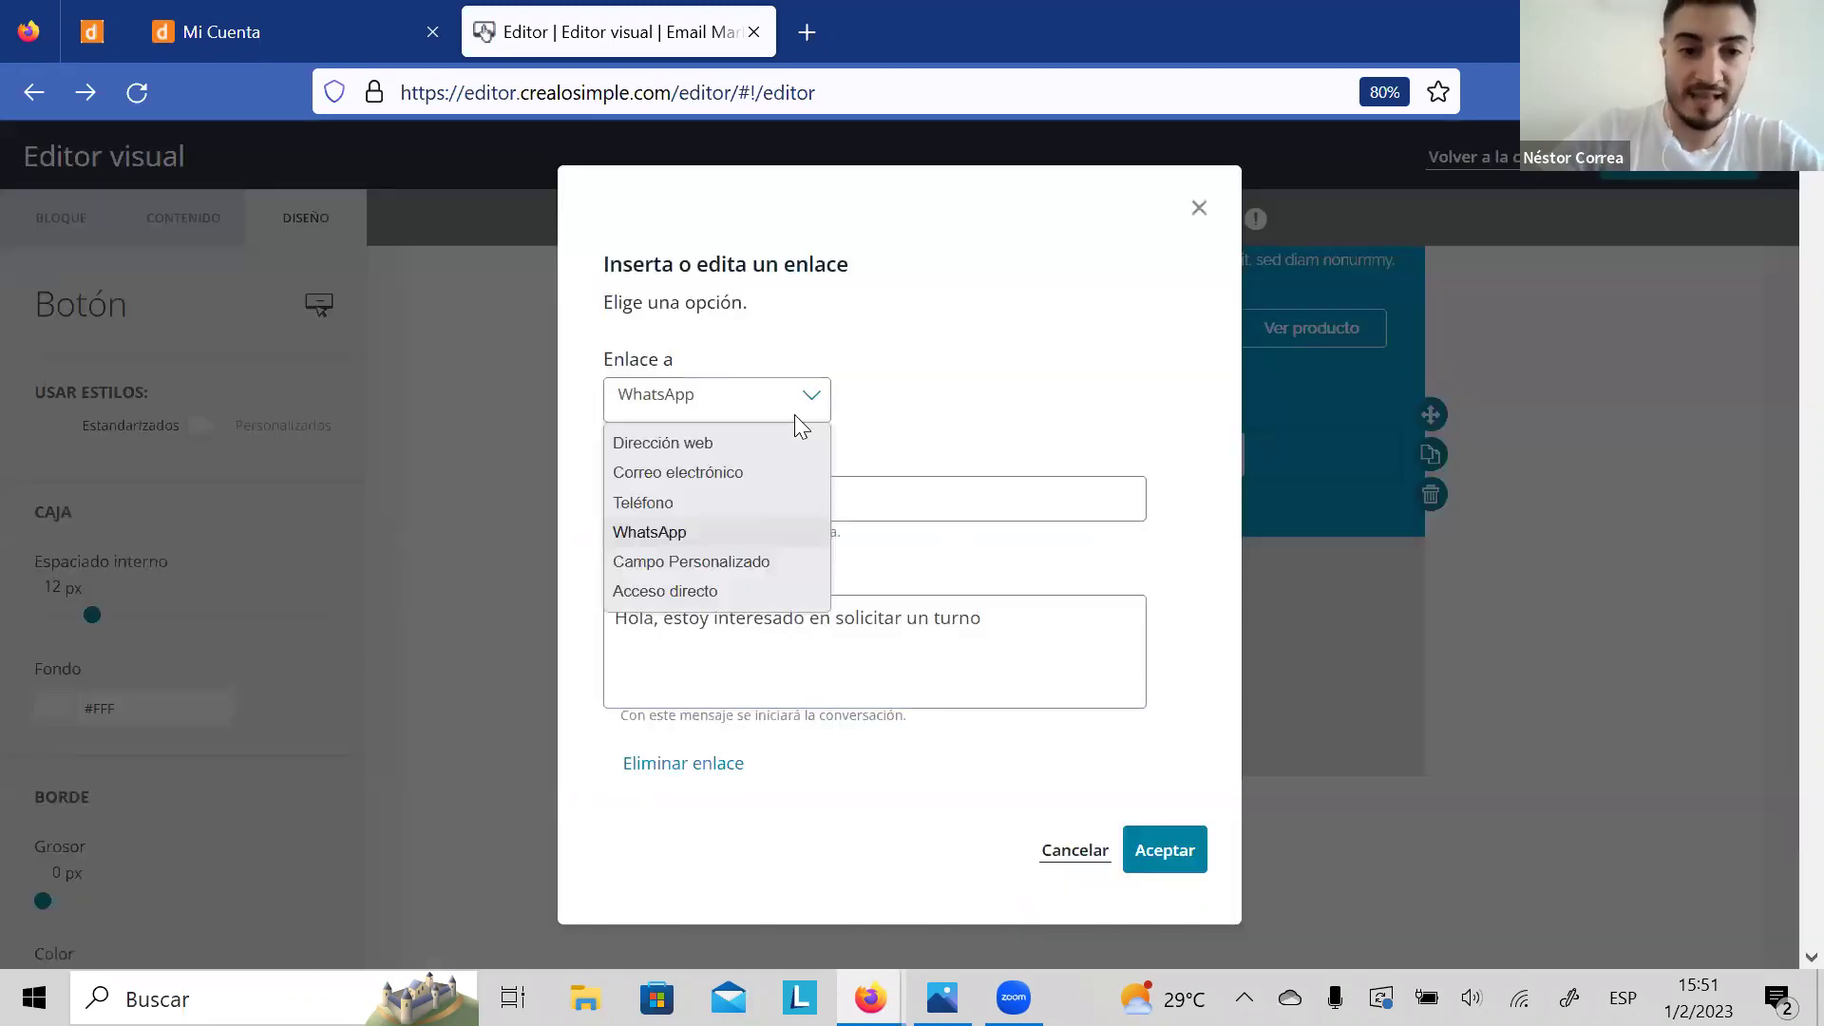
left_click(751, 472)
left_click(833, 477)
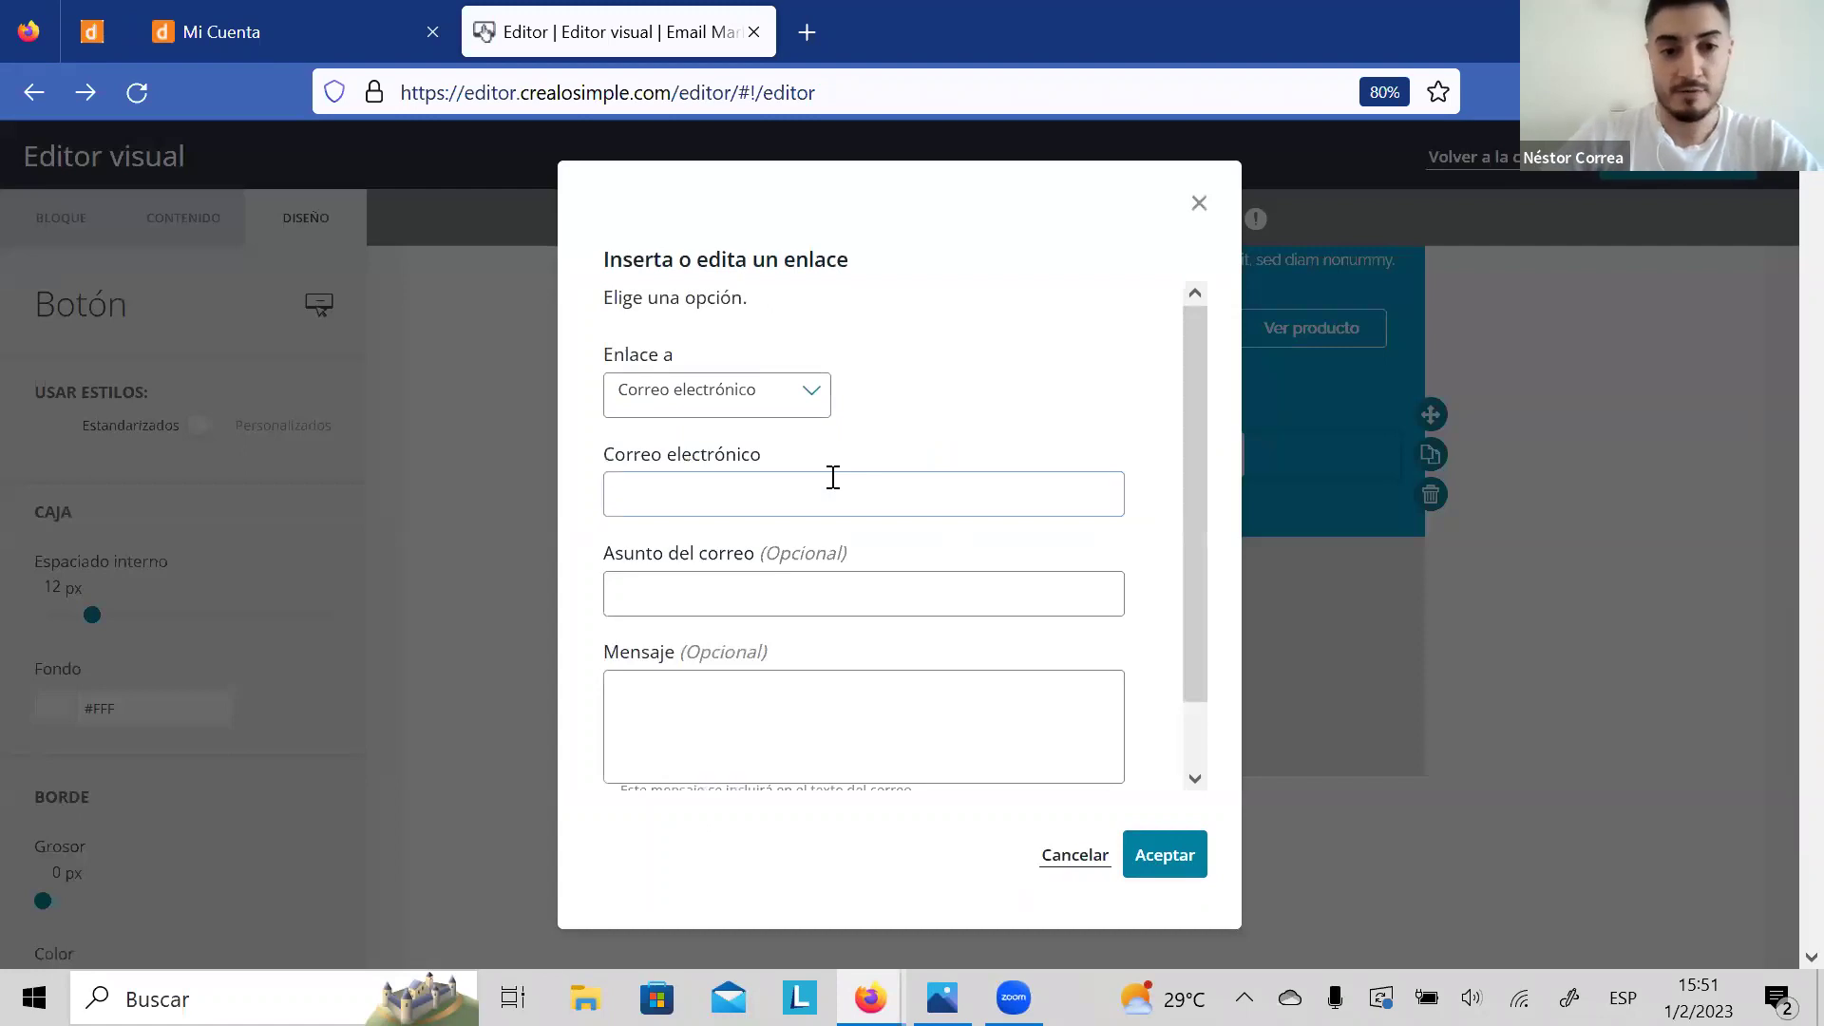
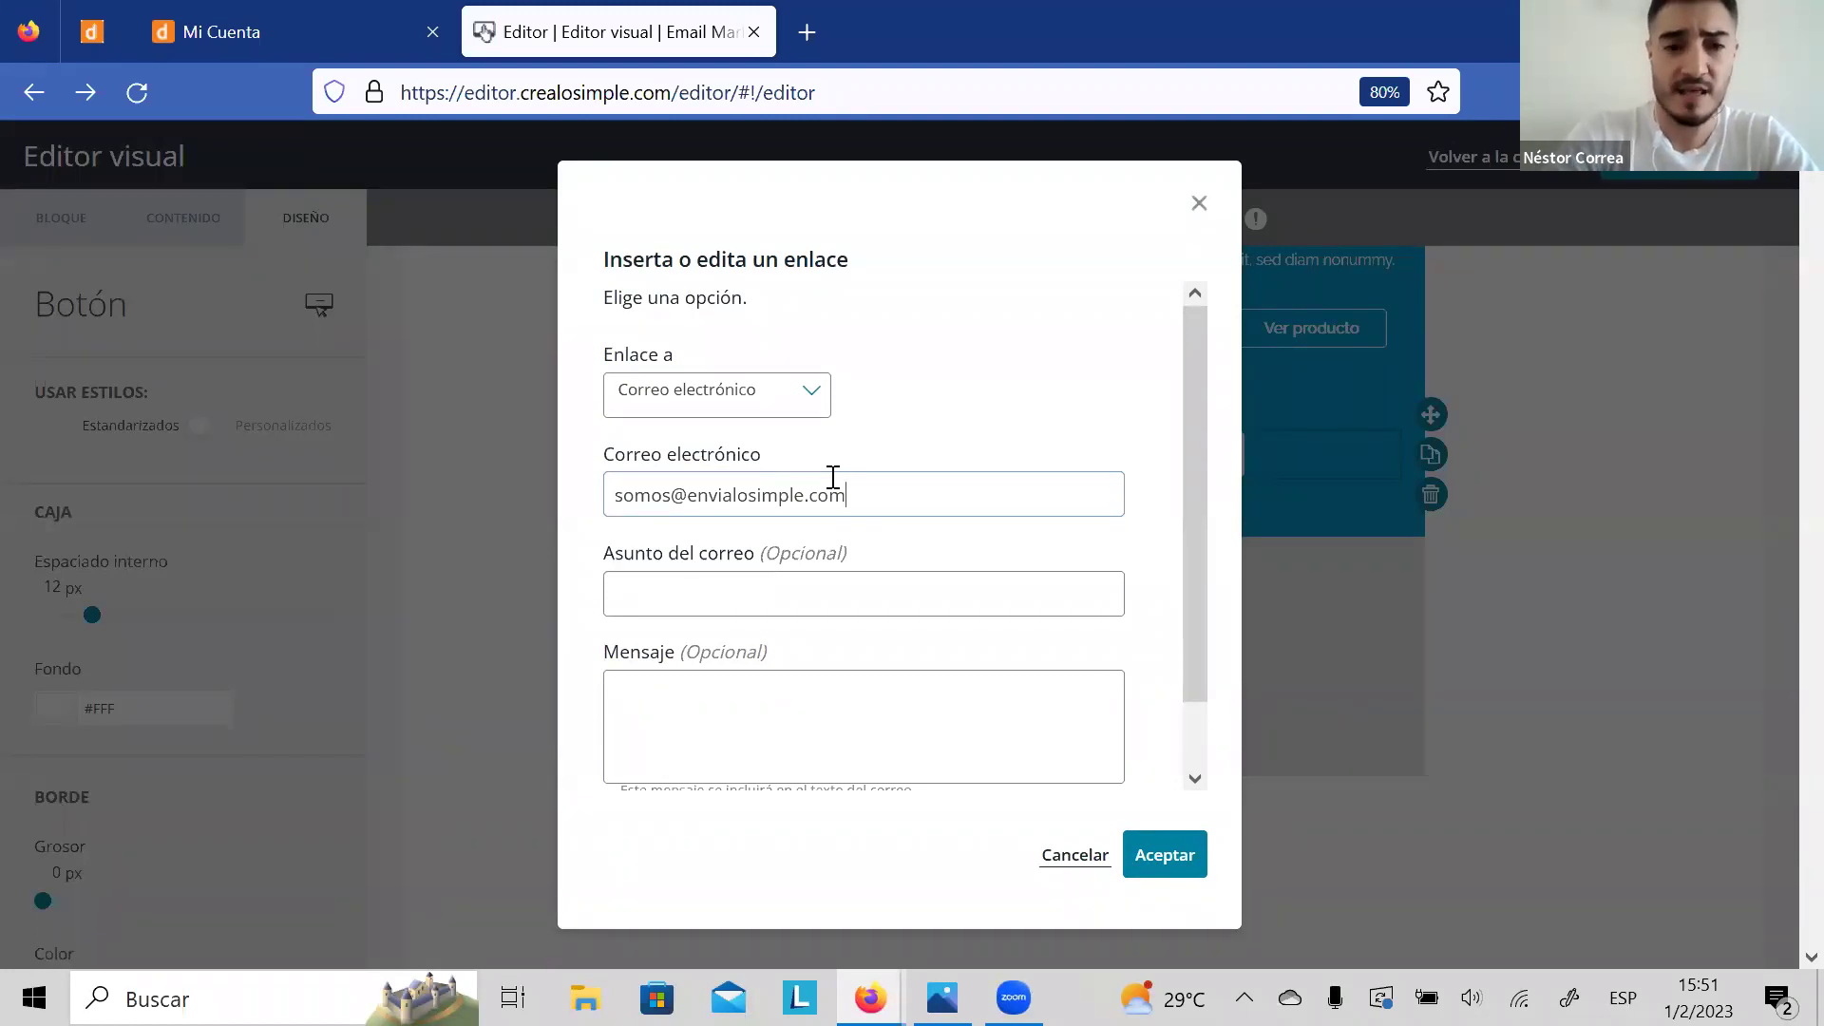
Step: Add subject 'Participe del webinar' and message 'Necesito un tutorial', confirm, and return to the campaign
left_click(719, 595)
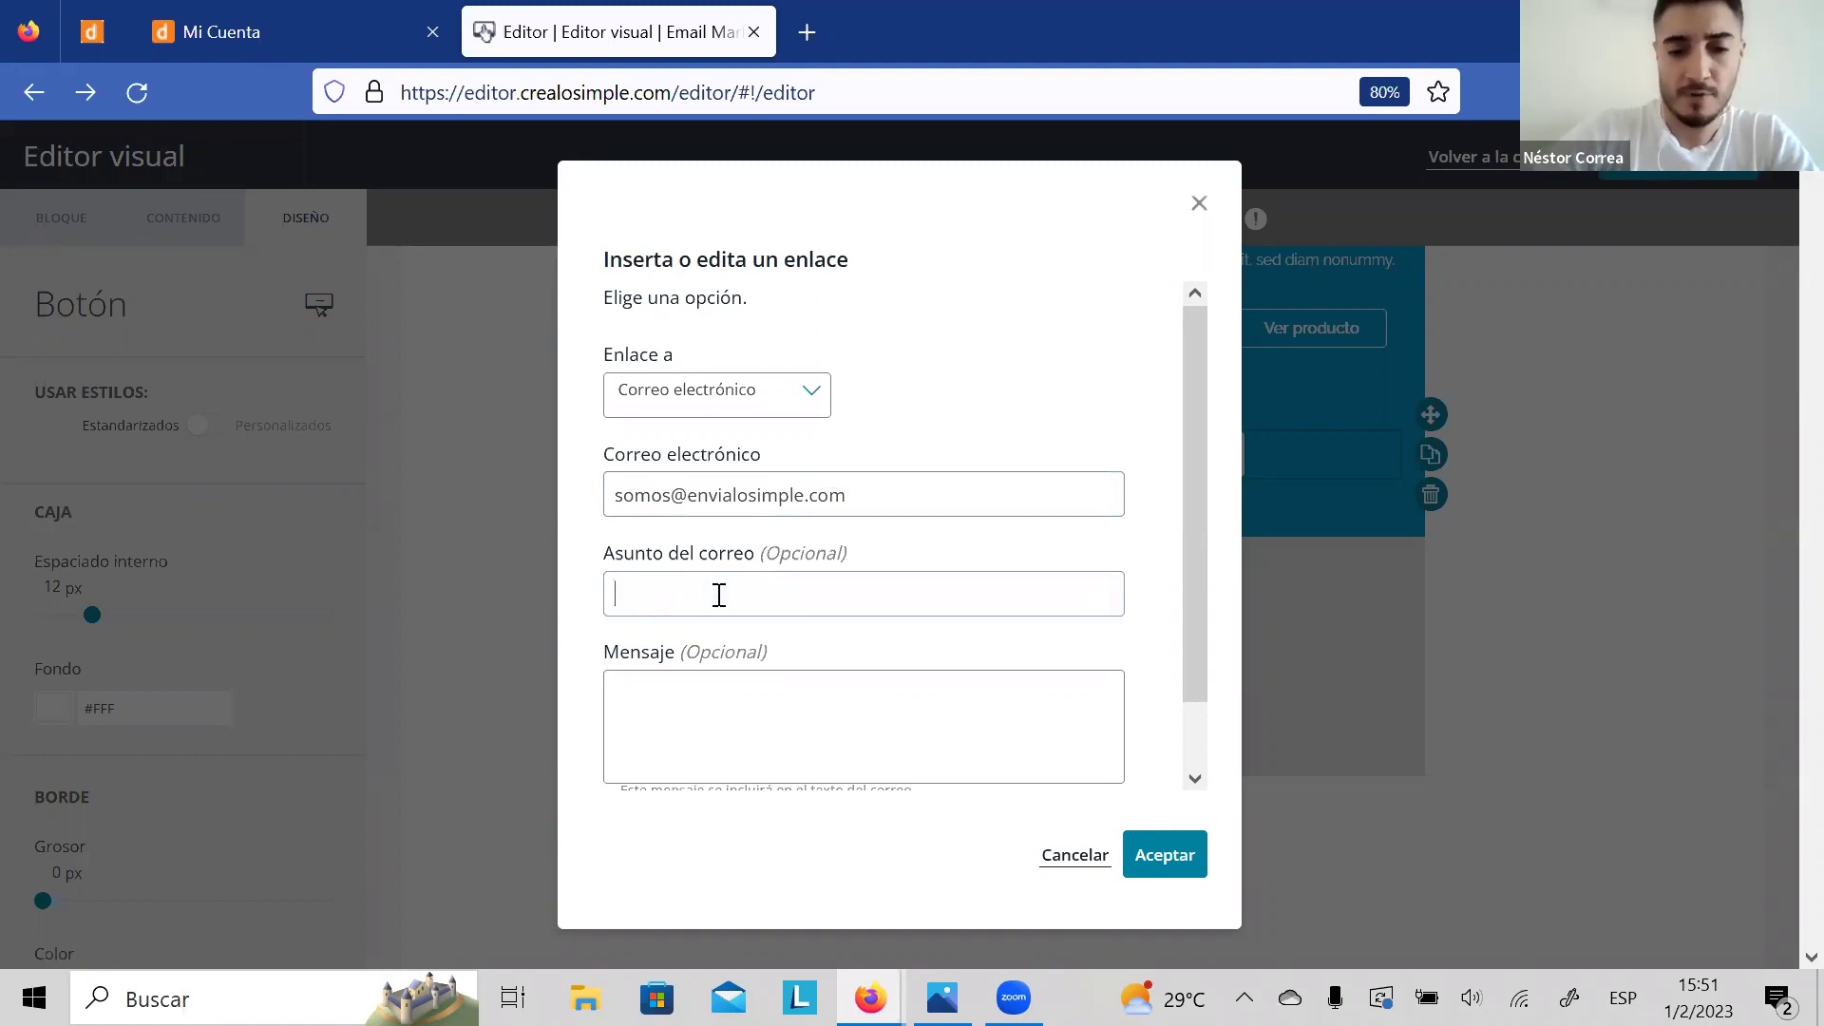
type("Partic")
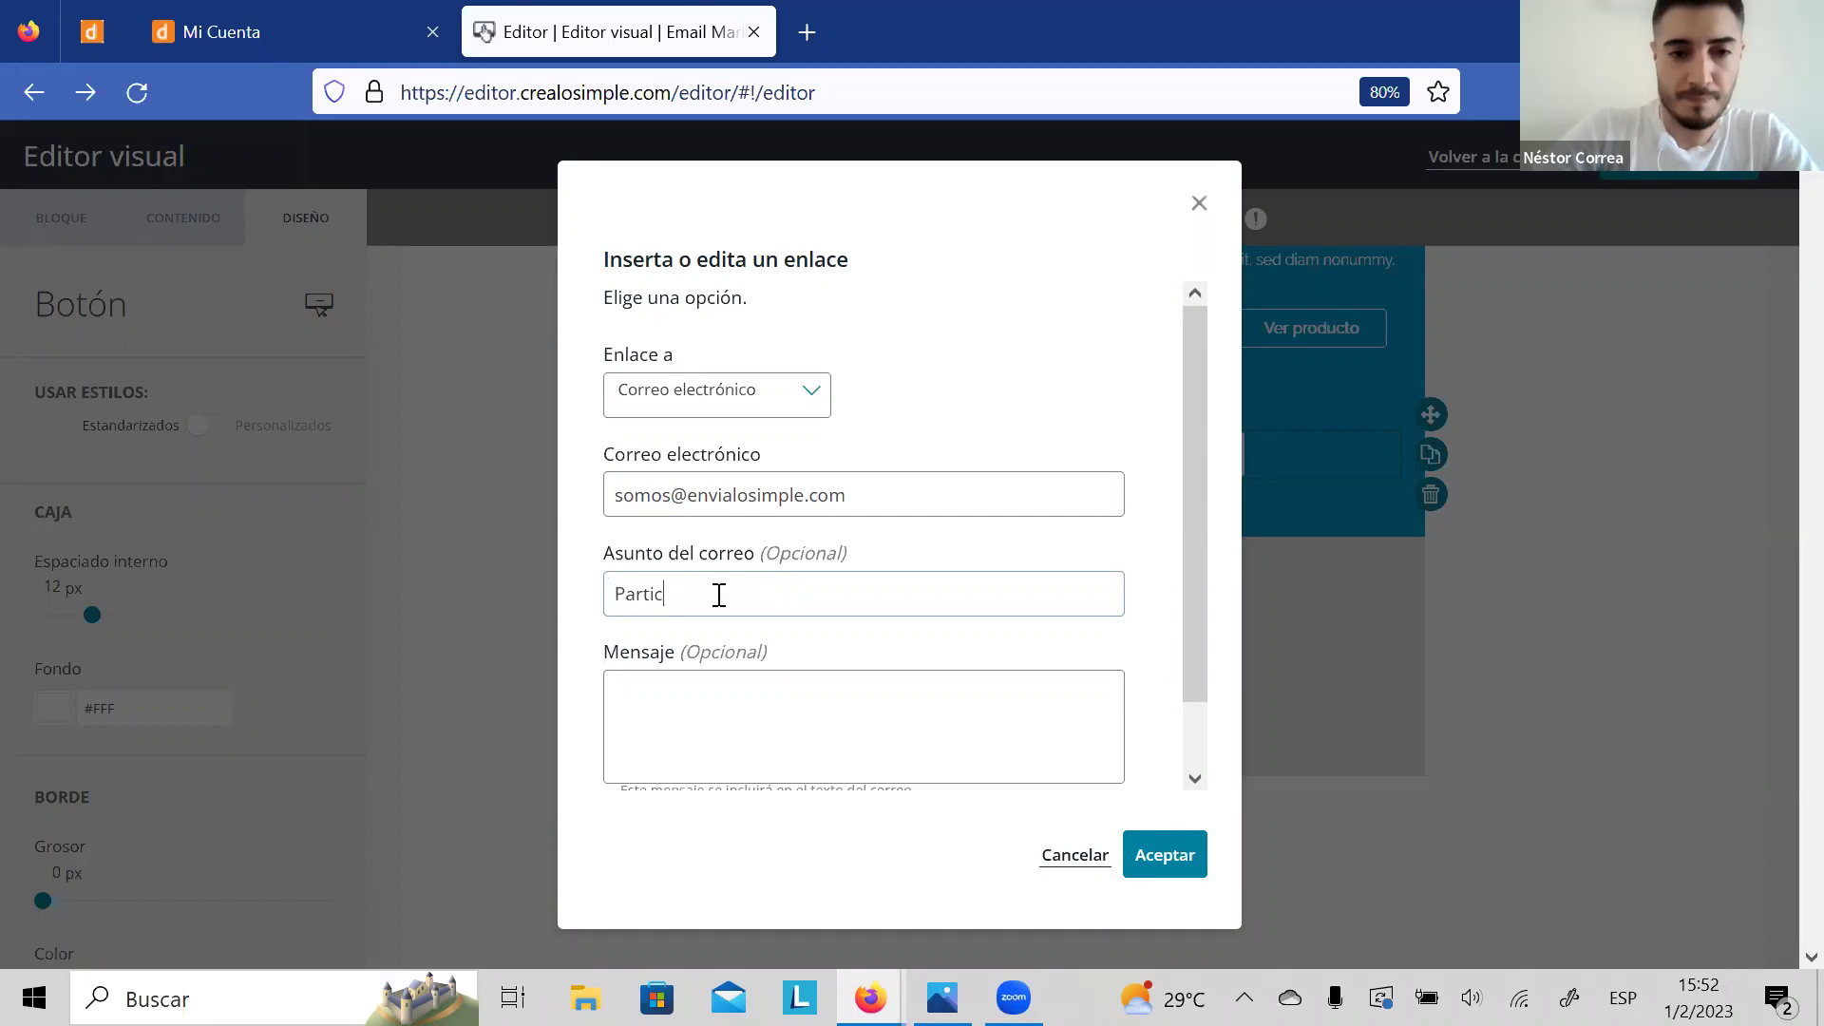
type("ipe del webinar")
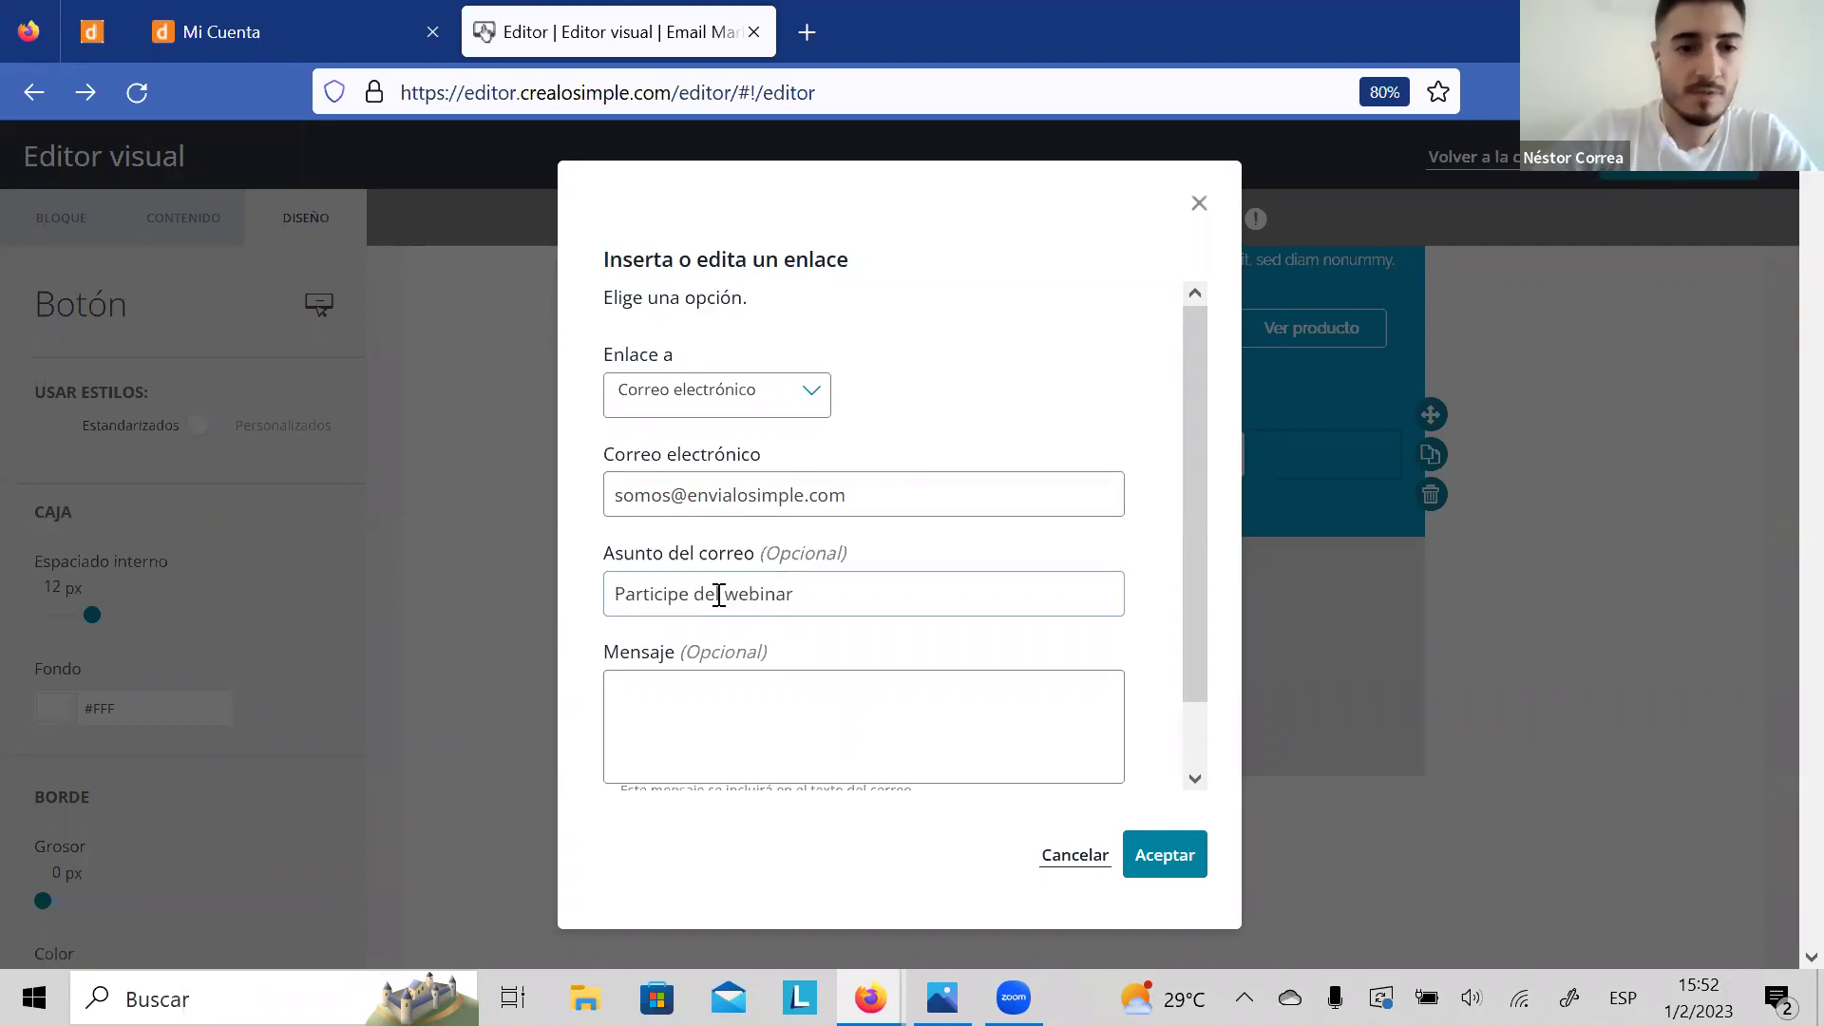
left_click(748, 744)
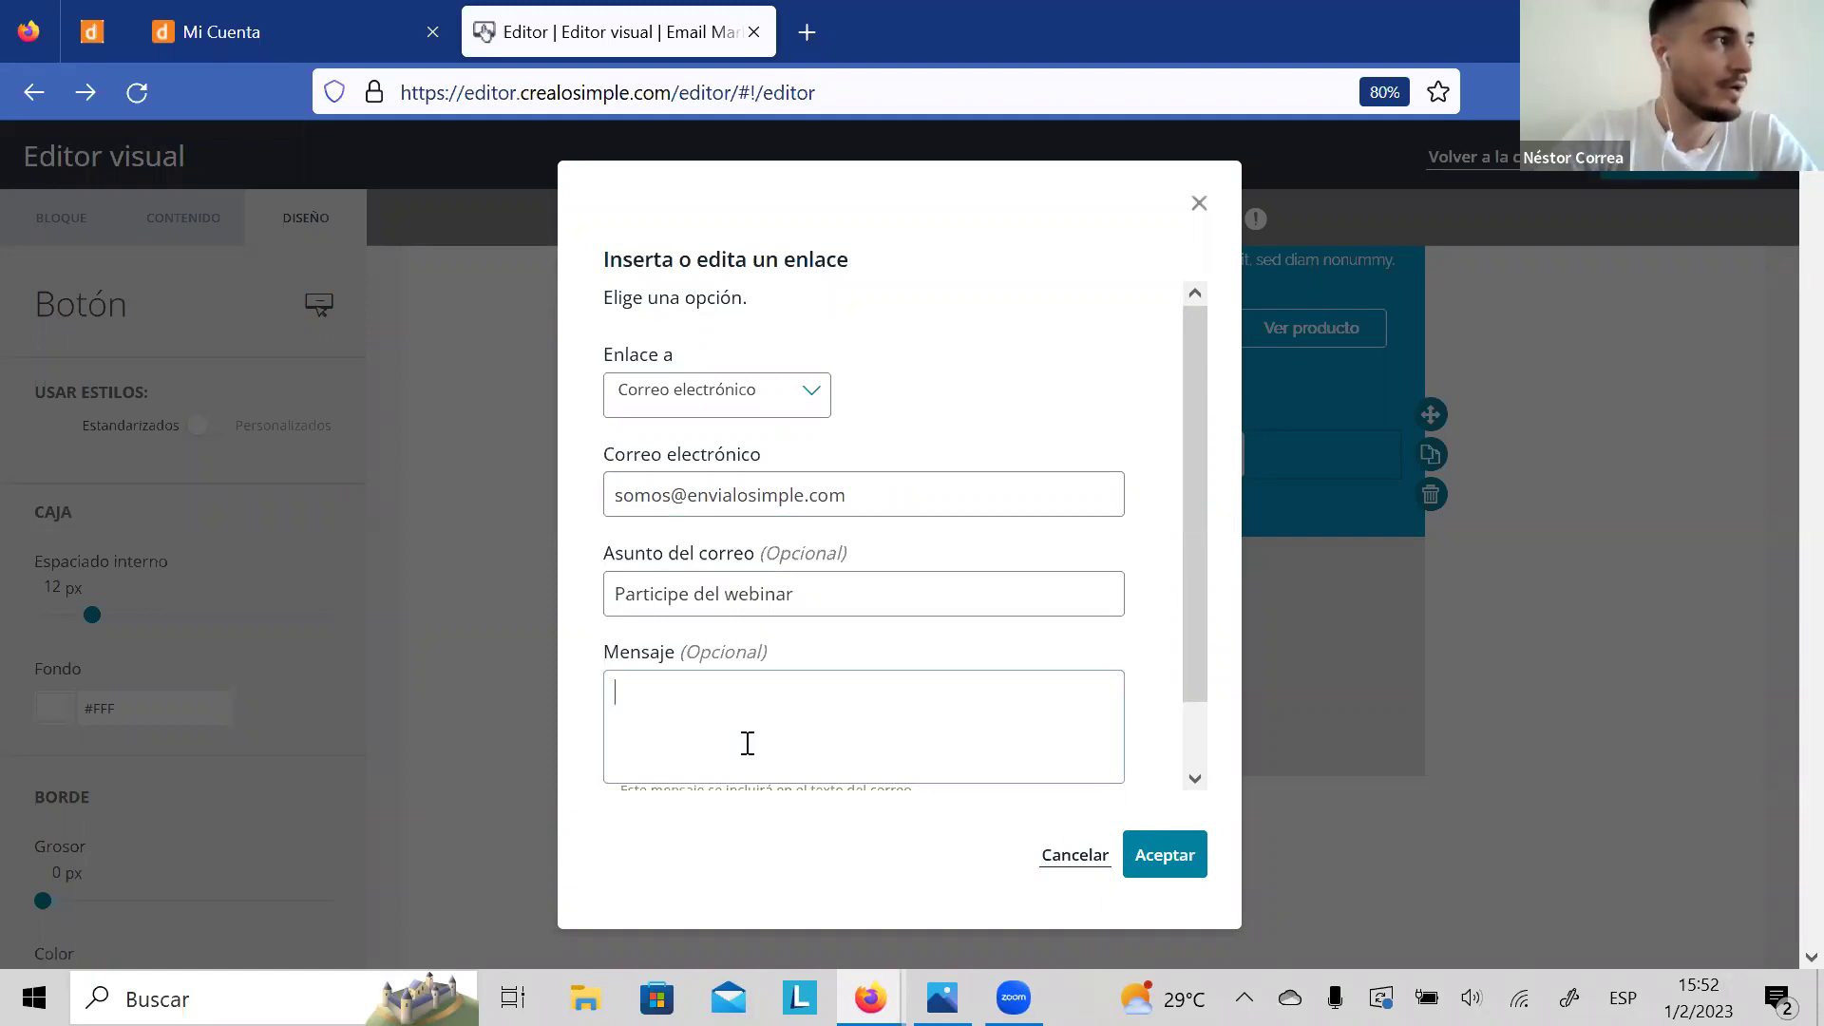
type("Necesito un t")
type("utu")
type("rial")
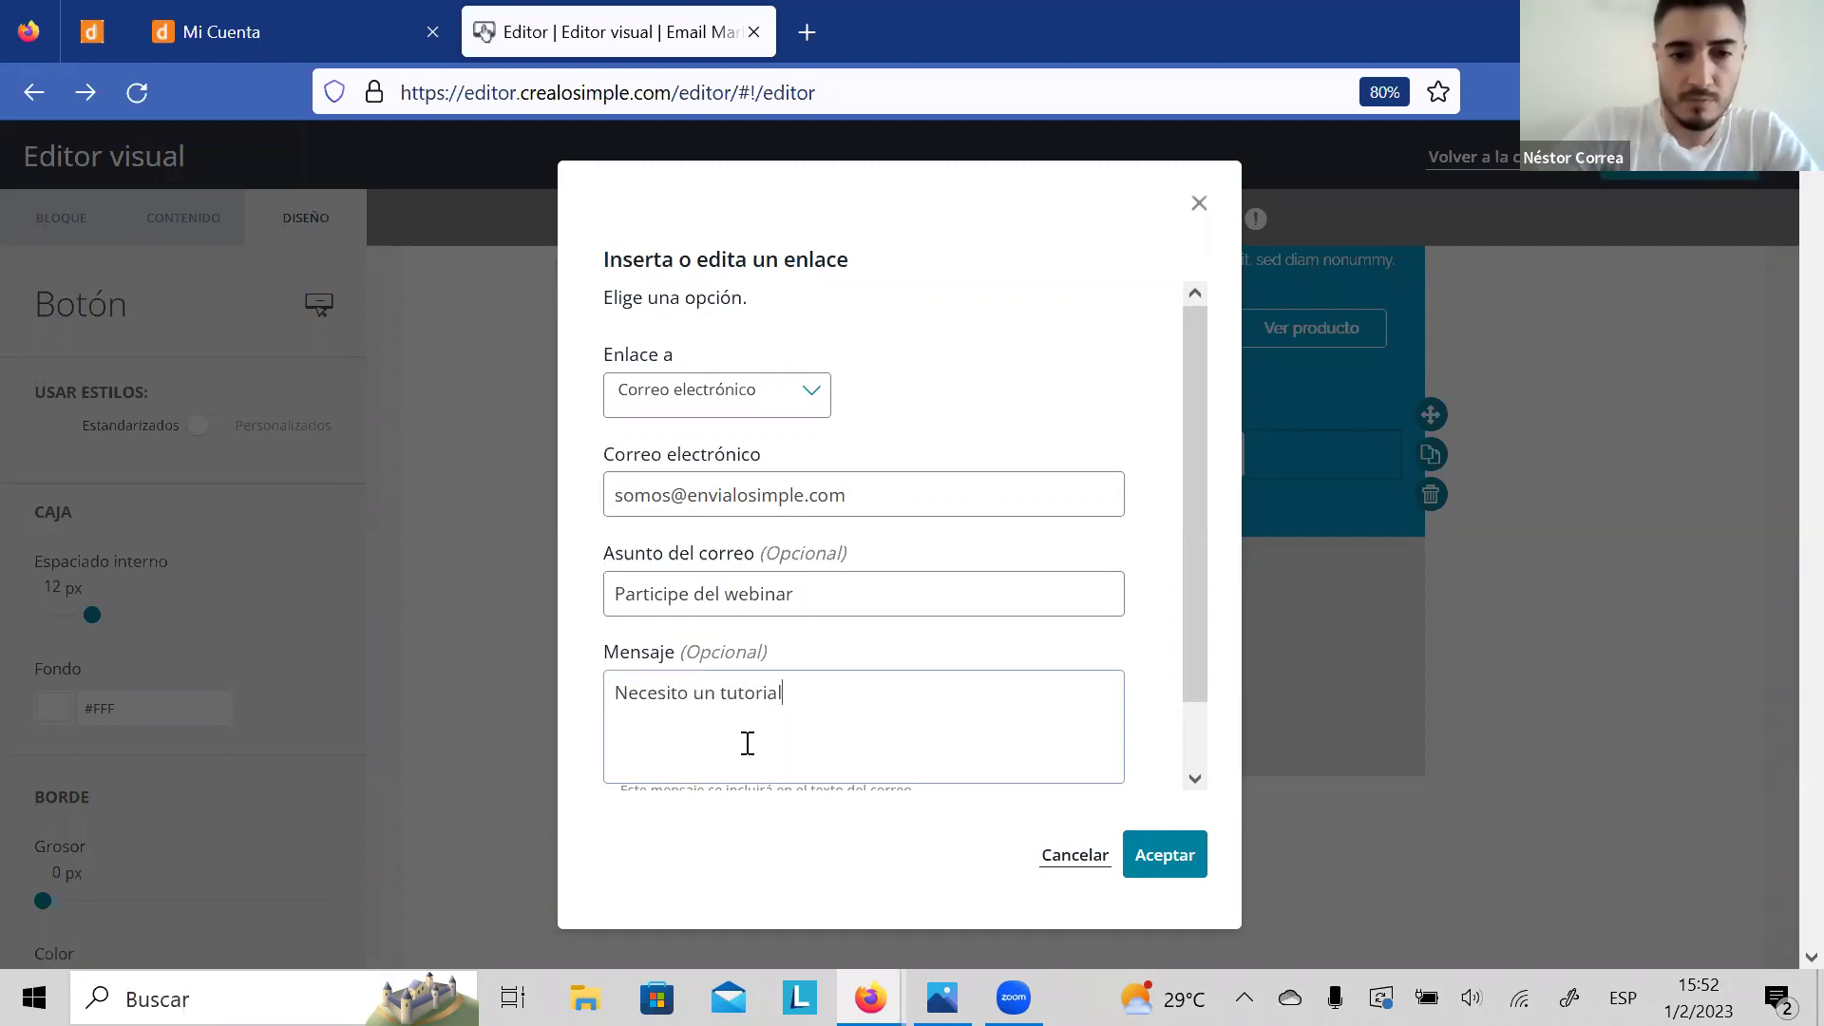
type(":")
left_click(1166, 857)
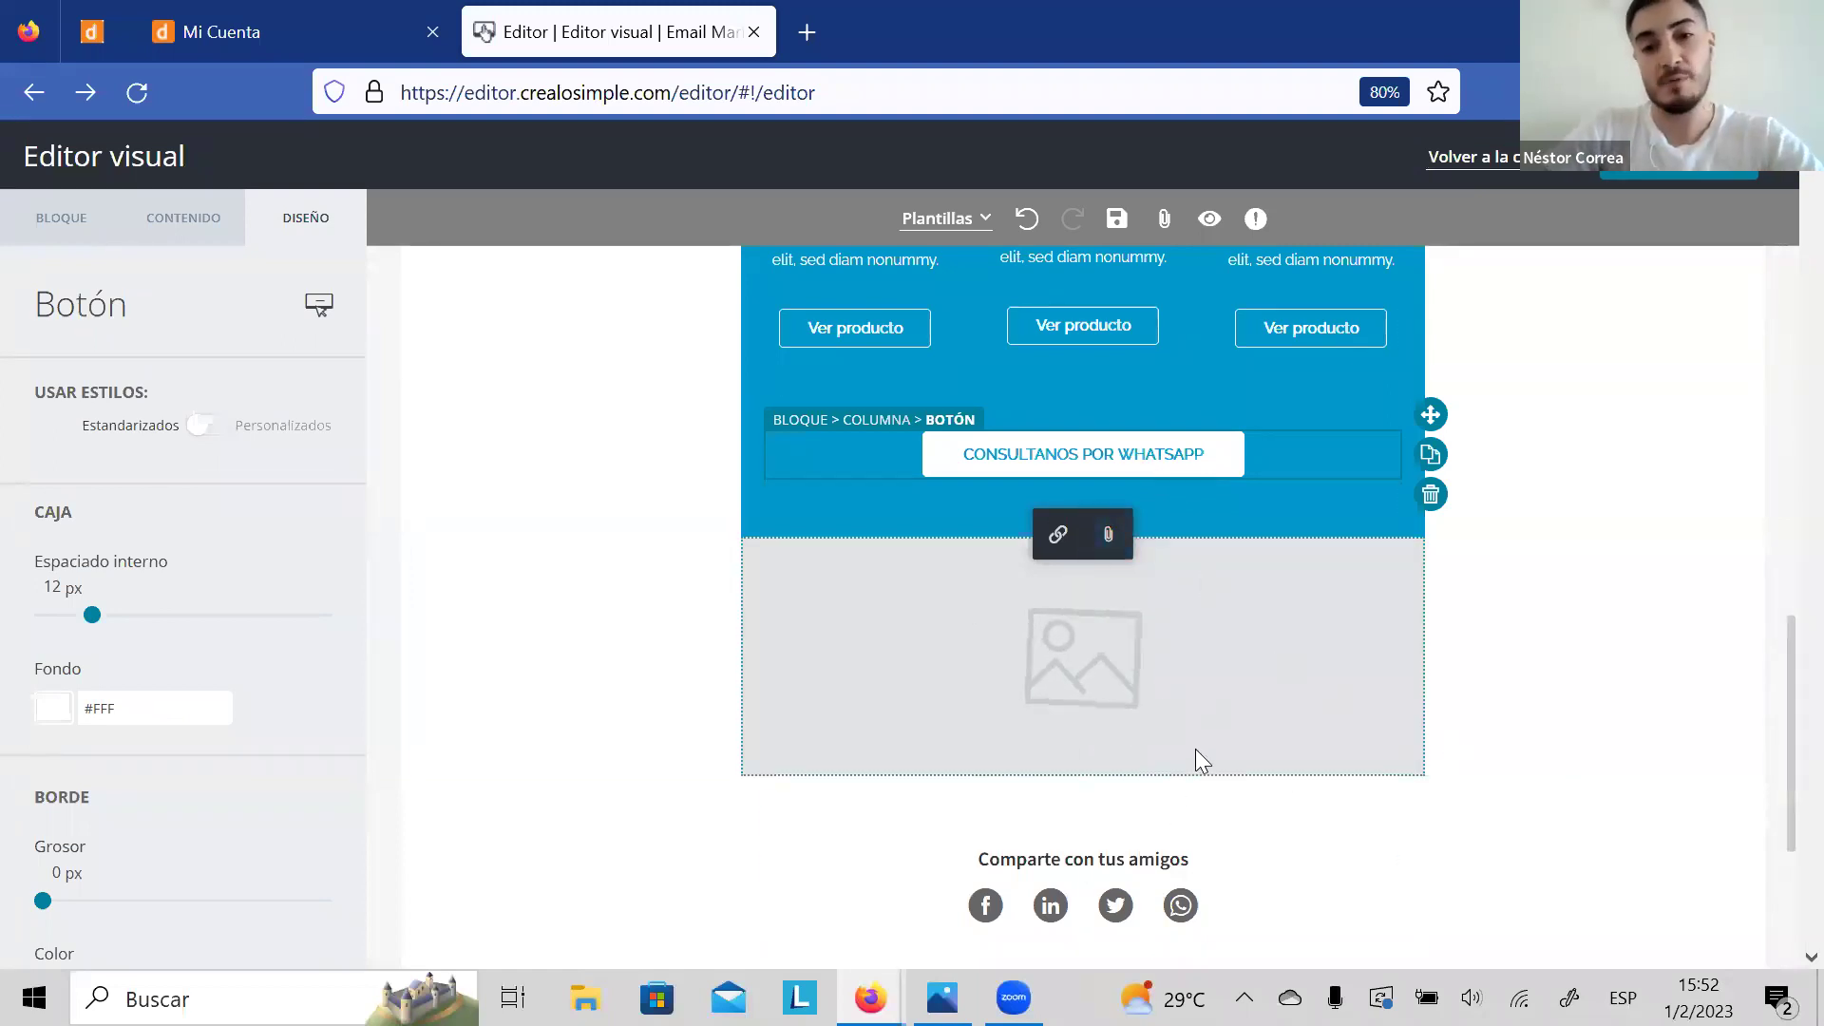
left_click(1444, 160)
Step: Confirm 'Abandonar la página' to leave the visual editor for the campaign form
left_click(852, 593)
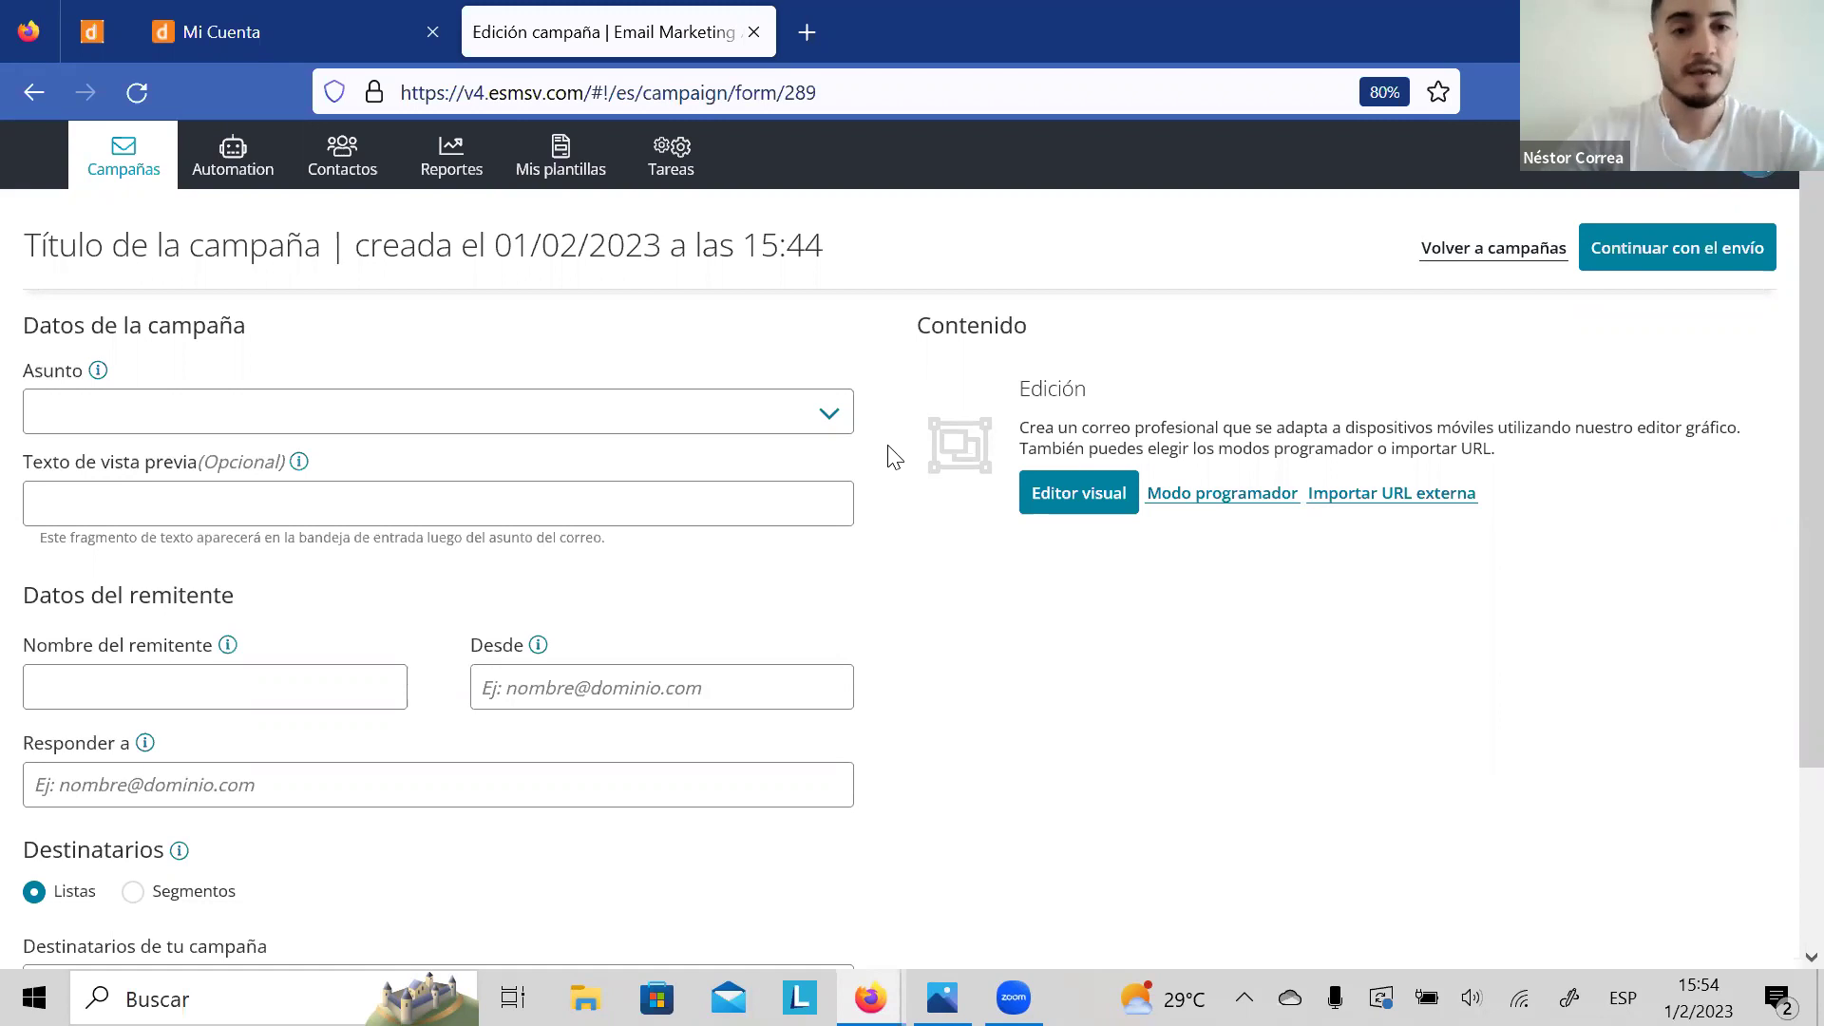
Step: Load envialosimple.com in a new browser tab
left_click(808, 46)
type("w")
key("BackSpace")
type("e")
key("BackSpace")
key("BackSpace")
key("BackSpace")
type("envialosimple.com/")
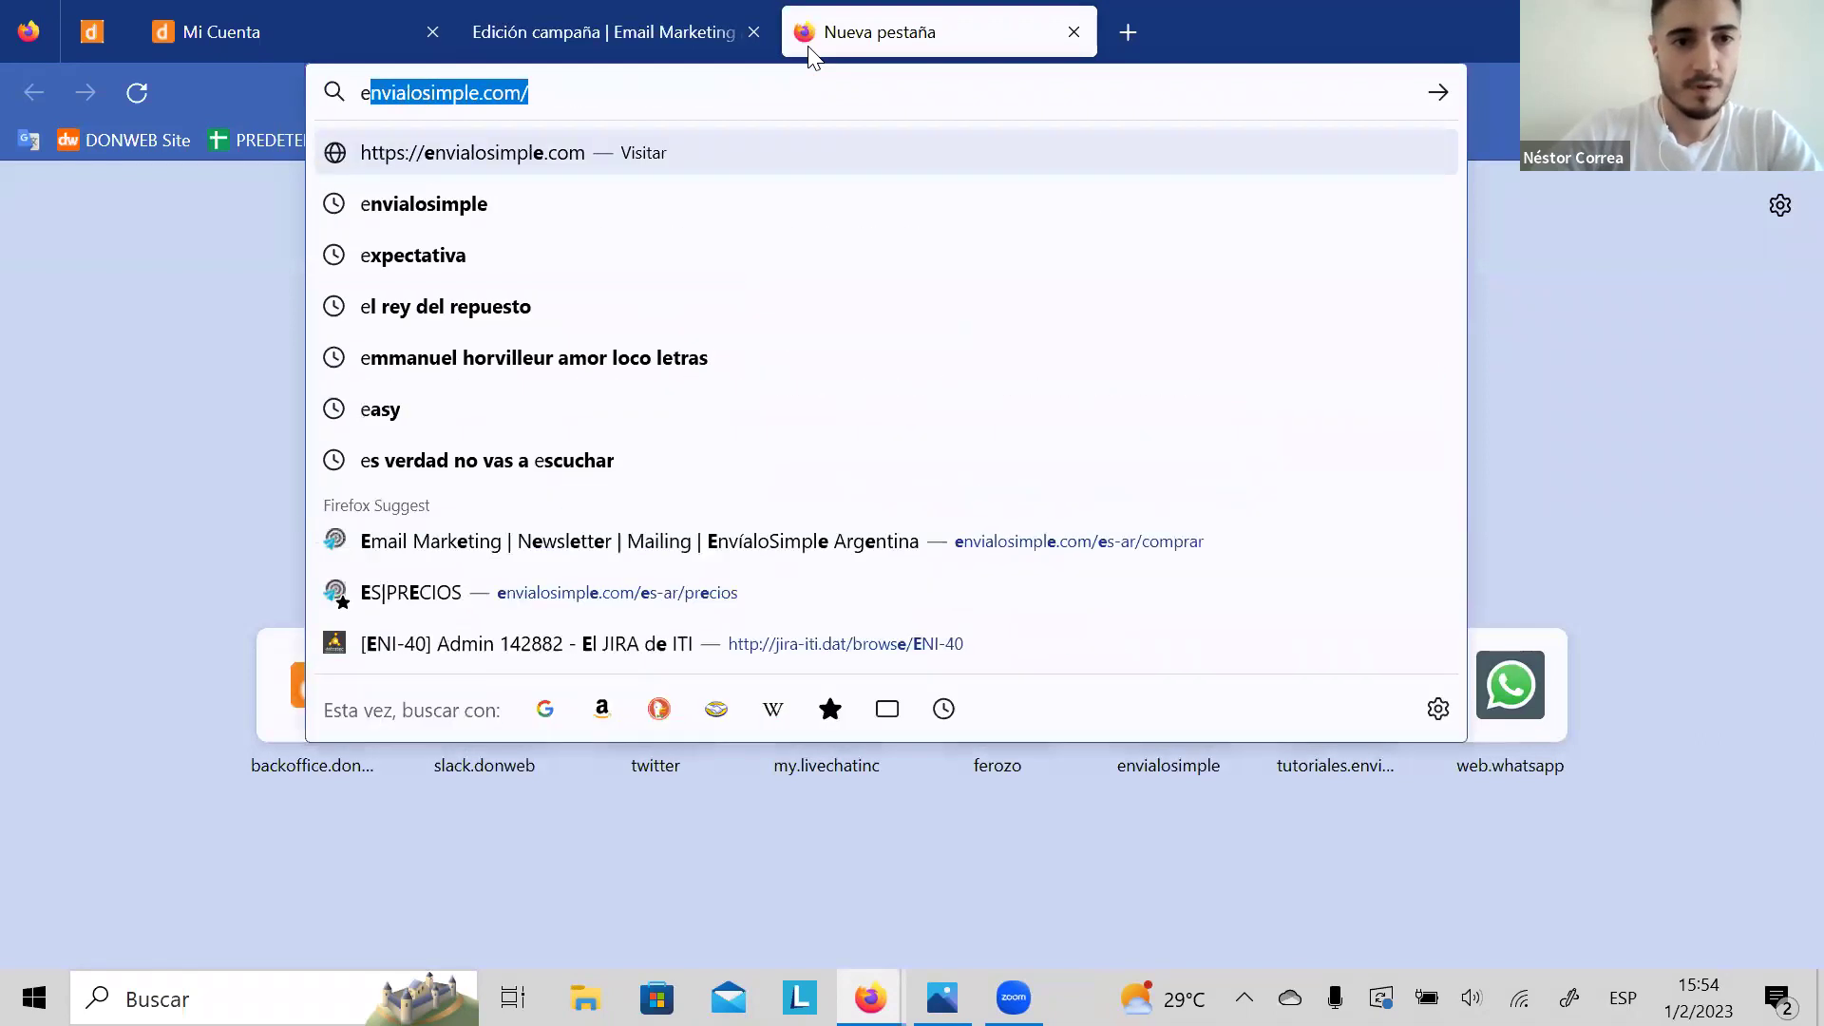
key("Return")
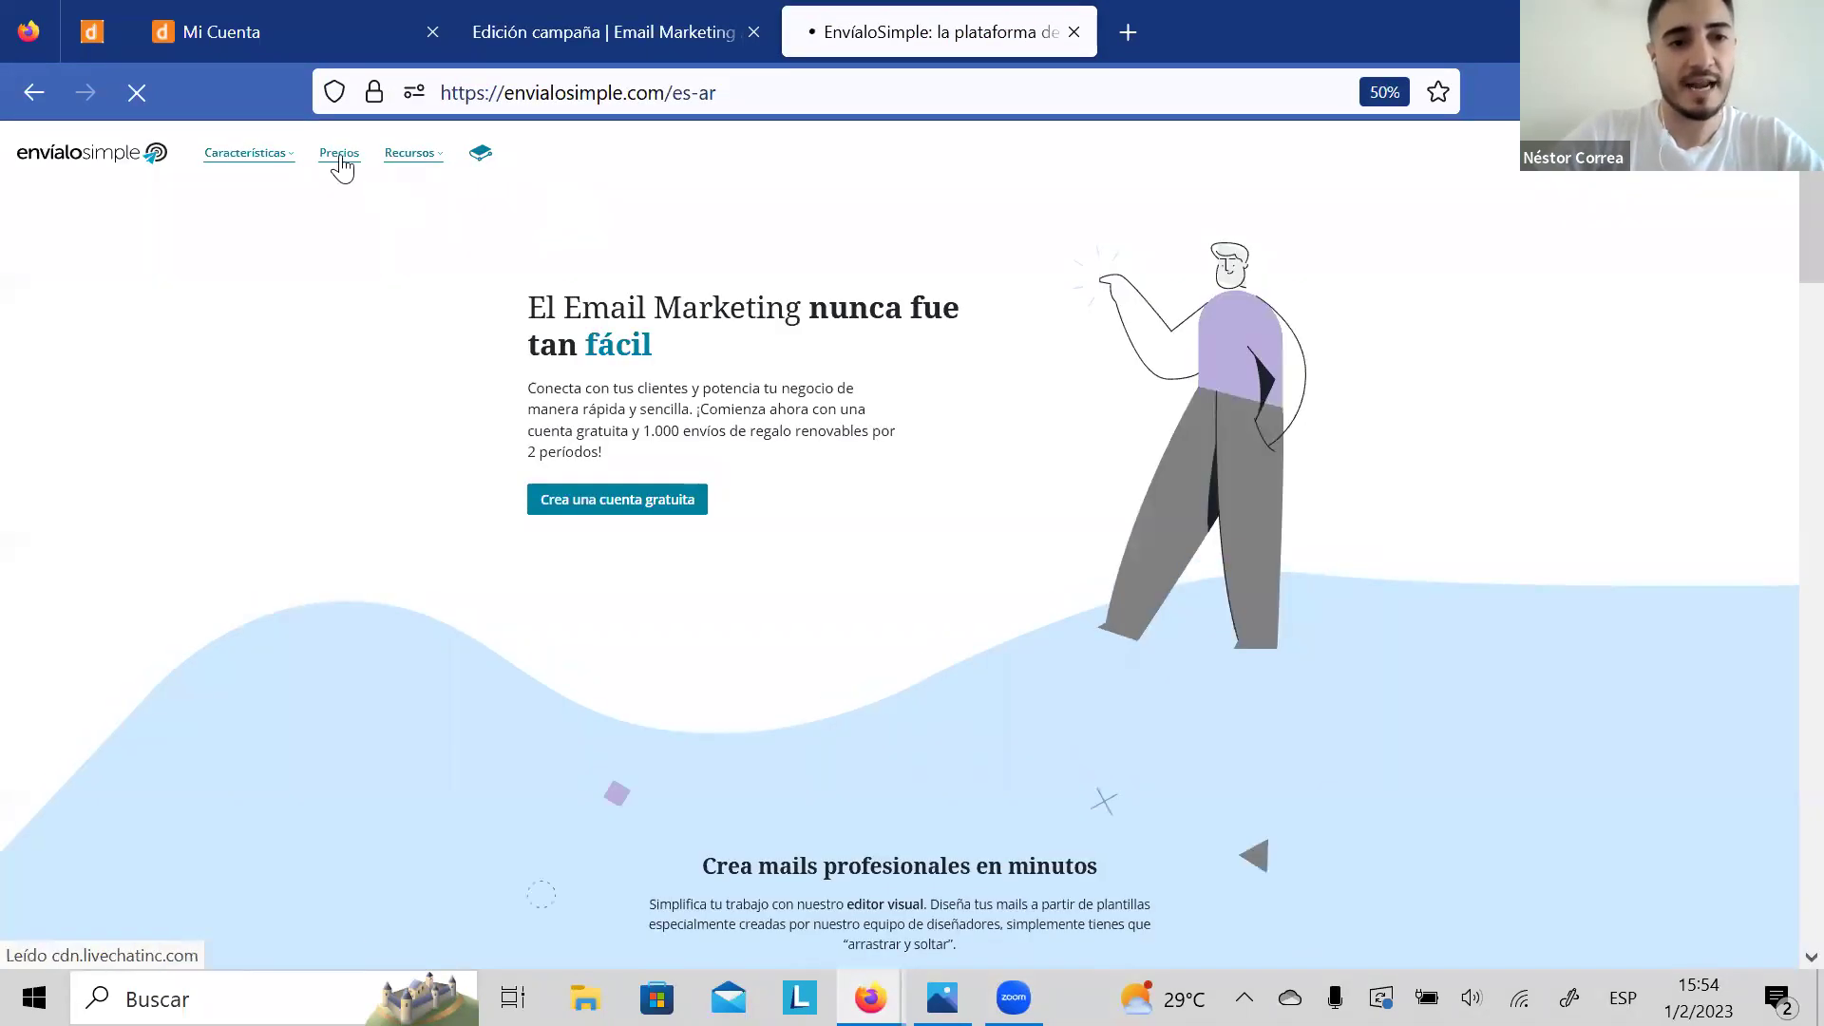
Step: Open Precios, slide the monthly plan to 10.000 envíos, and return to the campaign tab
left_click(340, 158)
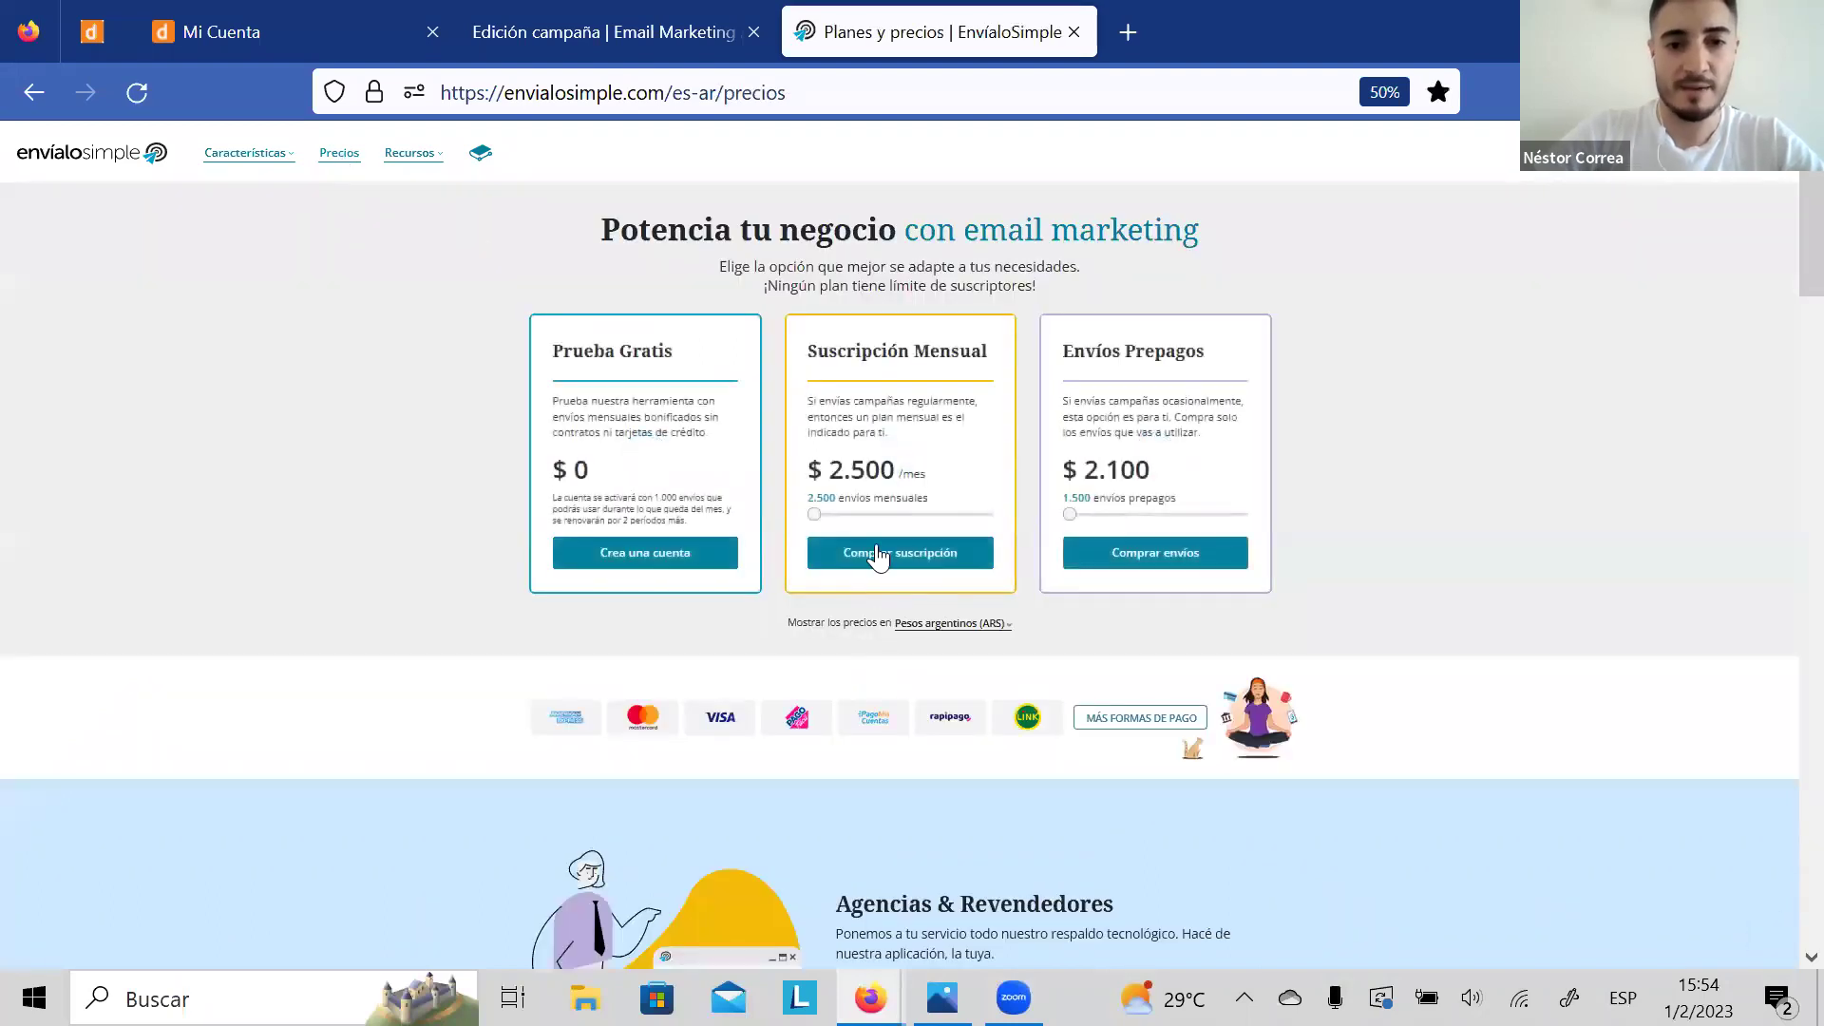
left_click_drag(814, 514, 843, 520)
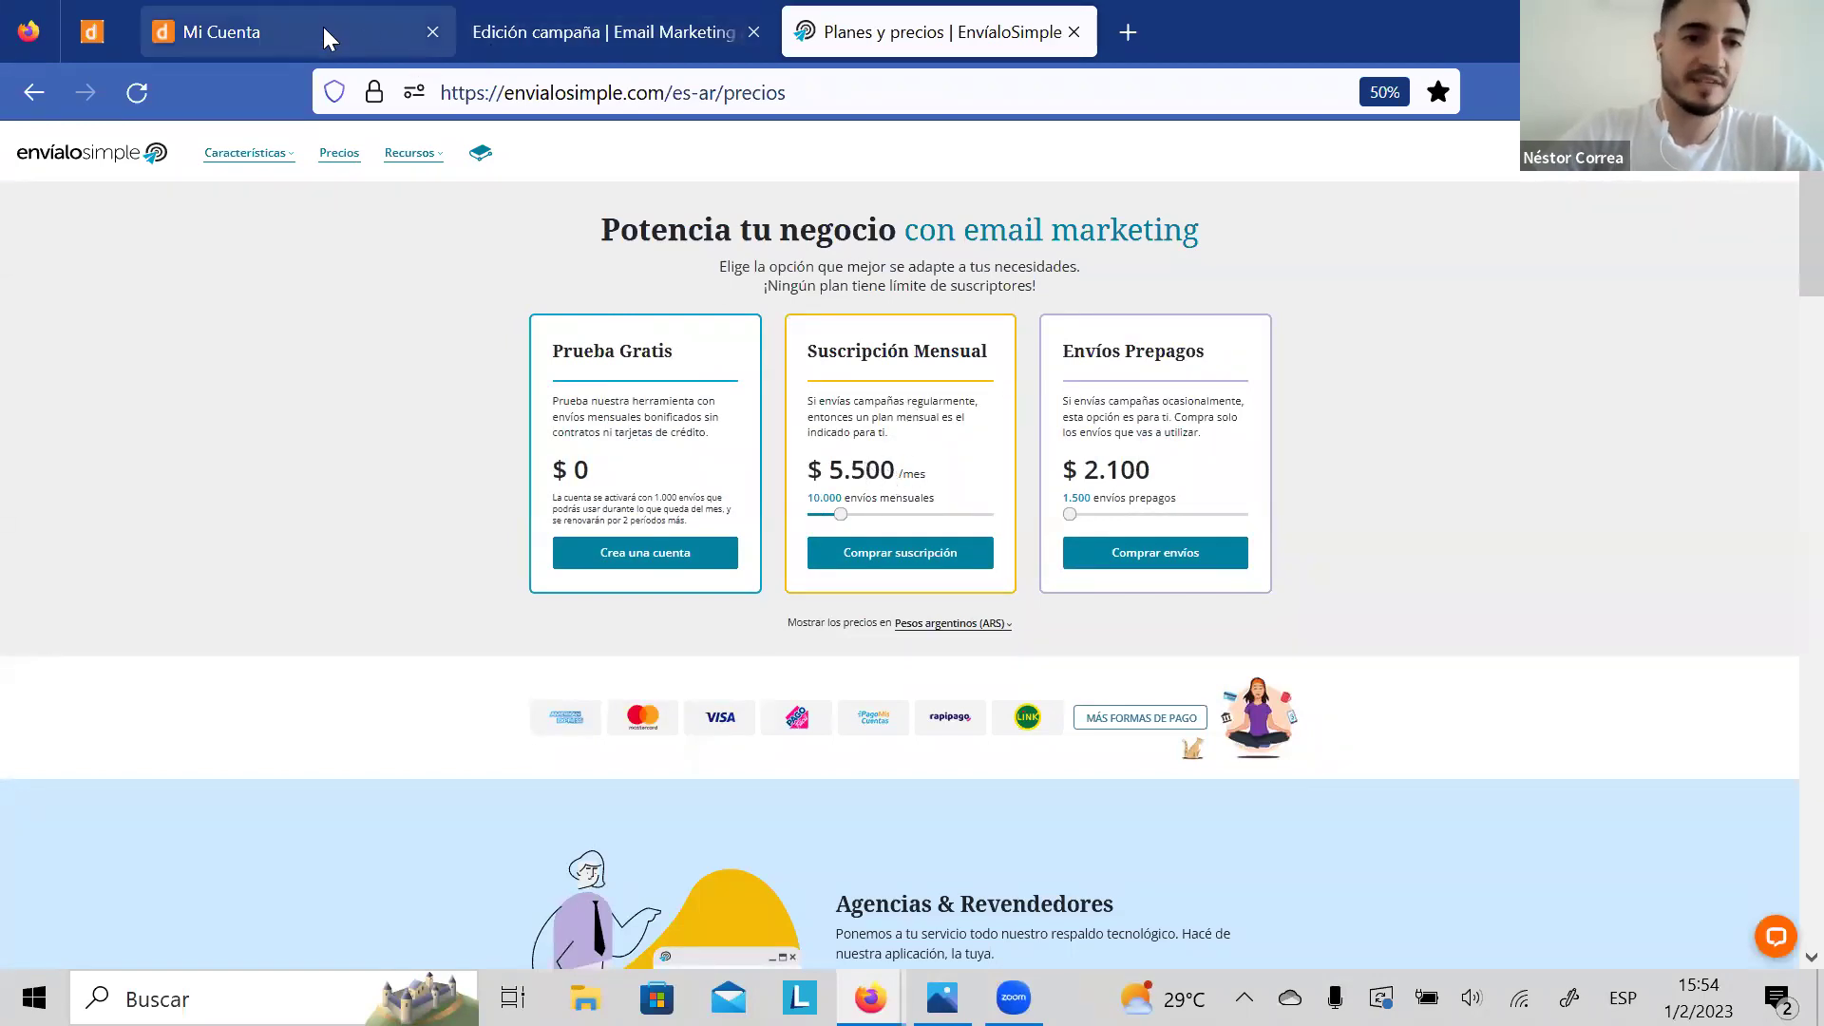
left_click(594, 35)
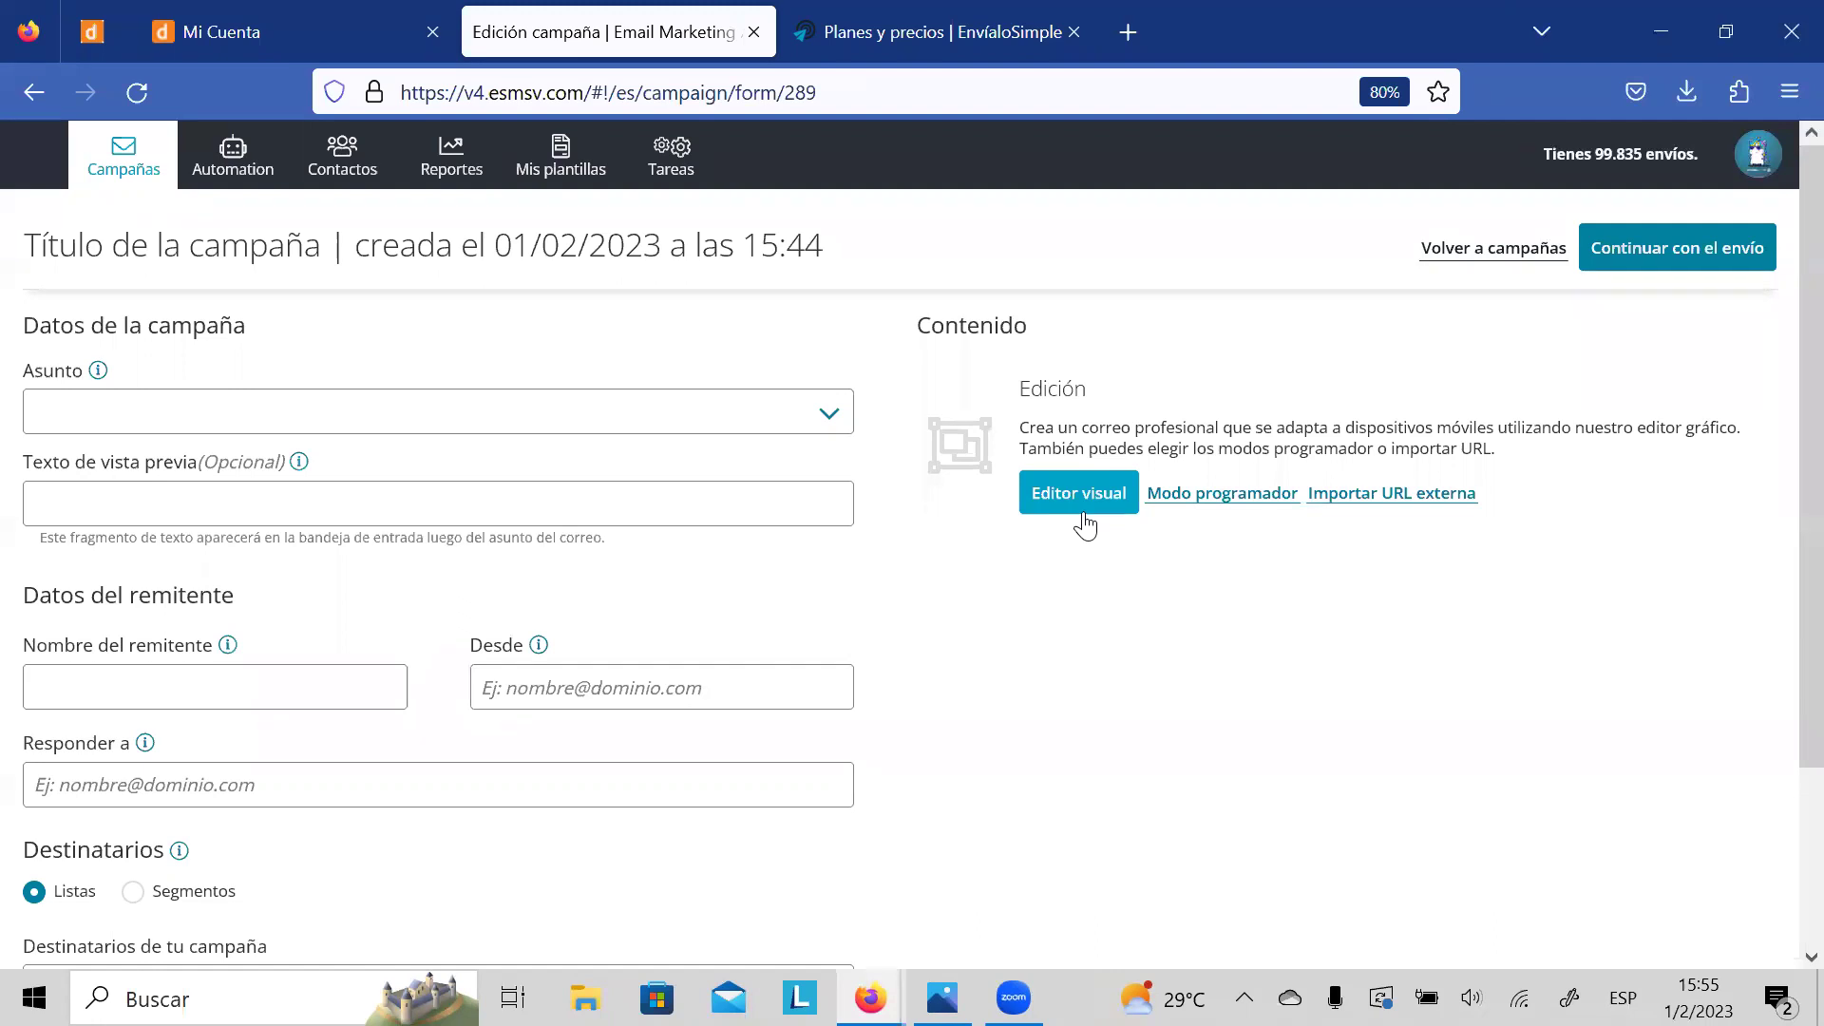
Step: Reopen the Precios page from the website's home page
left_click(908, 38)
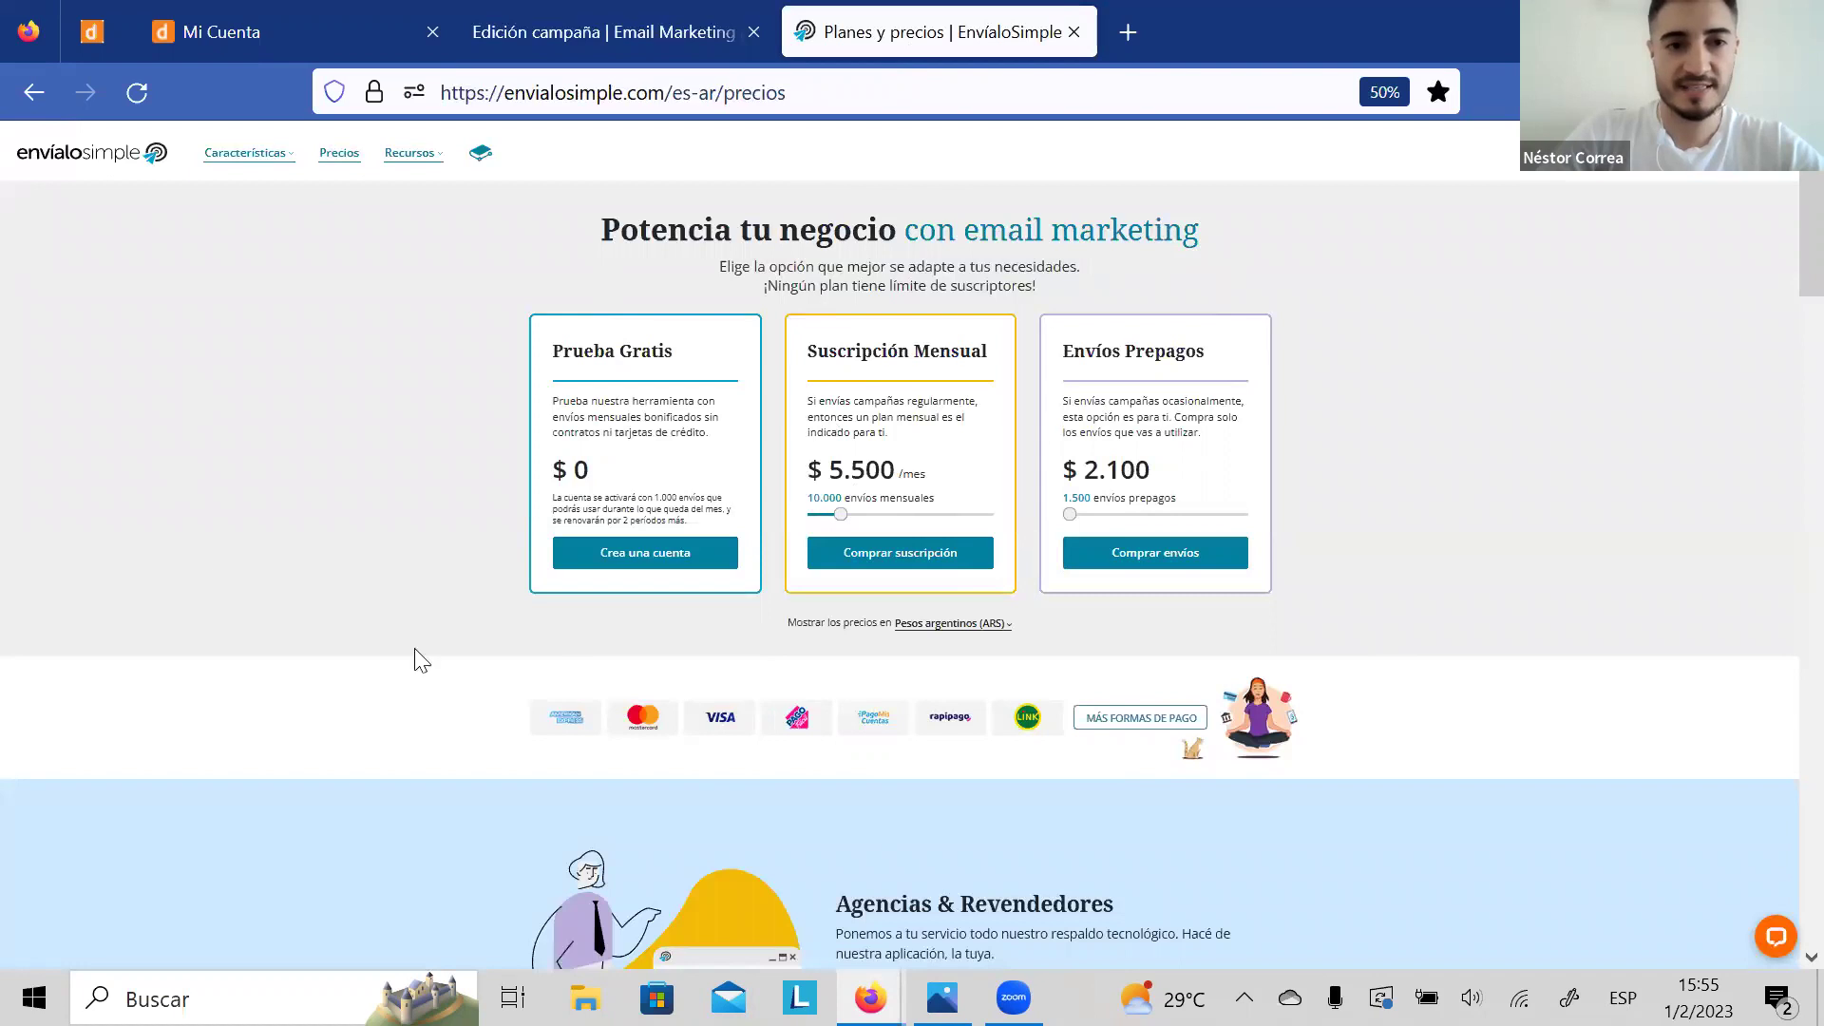
left_click(83, 158)
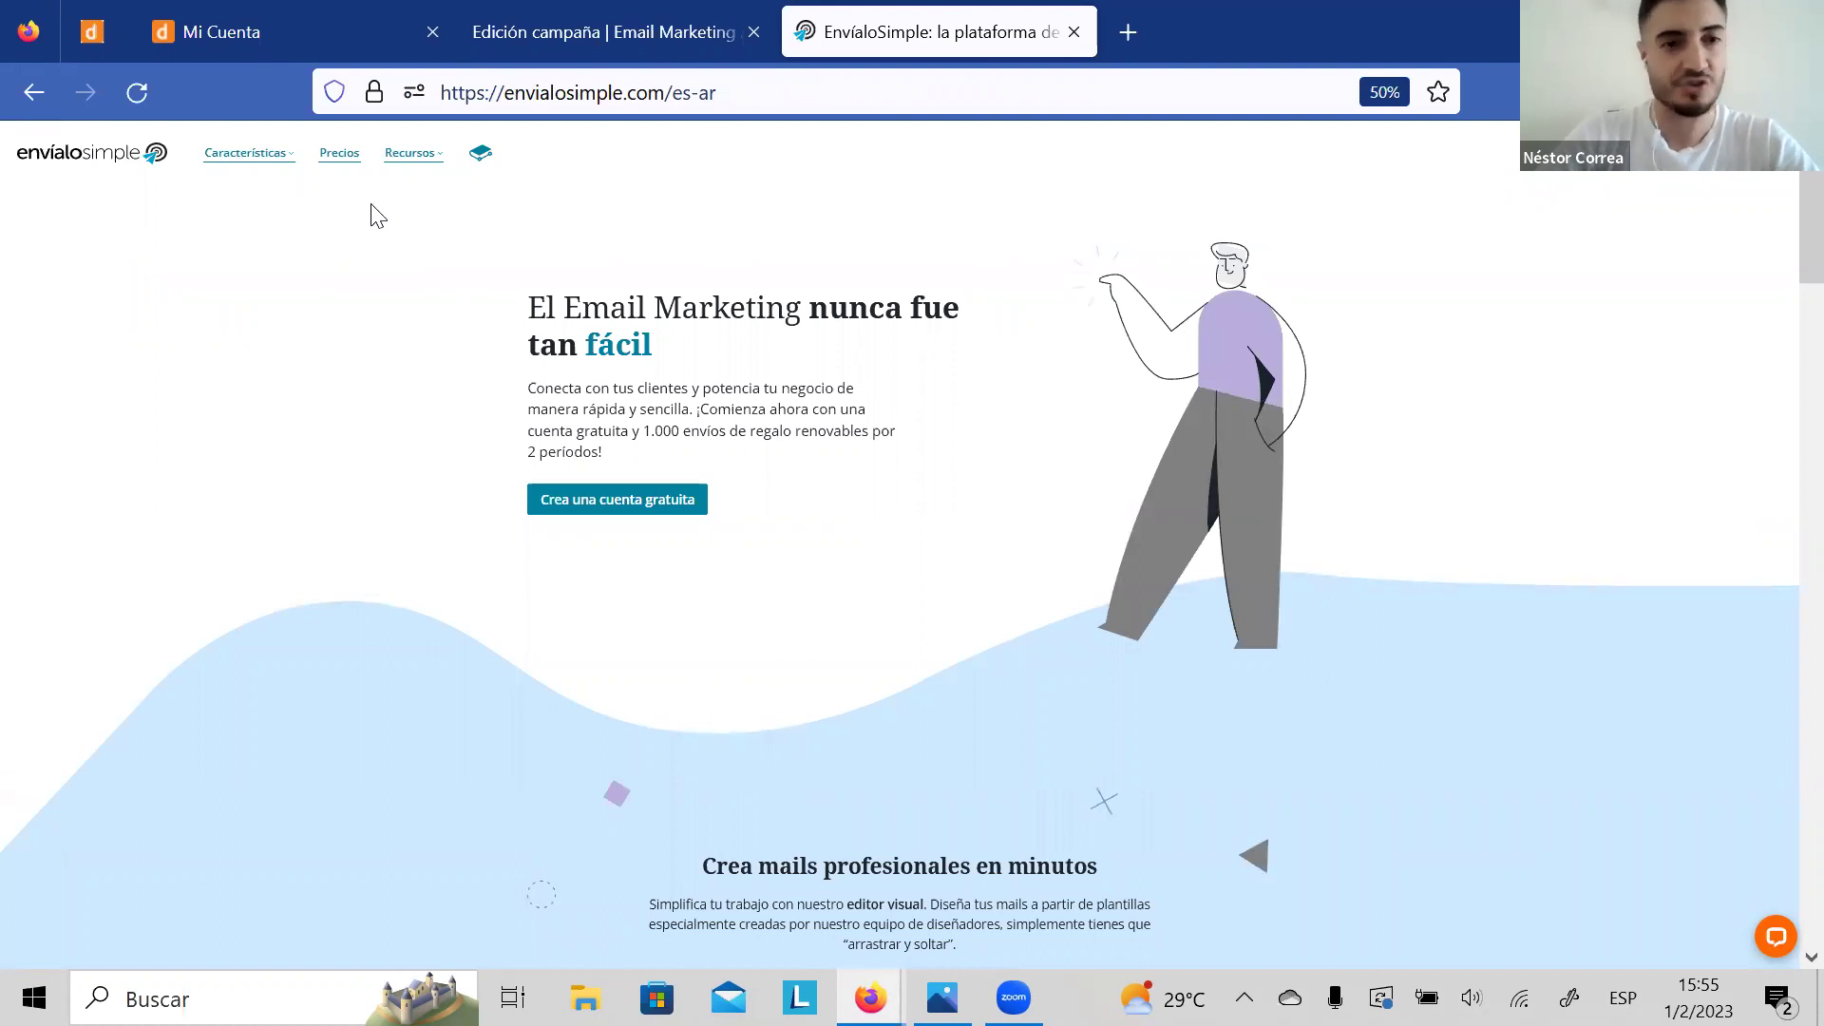
left_click(342, 157)
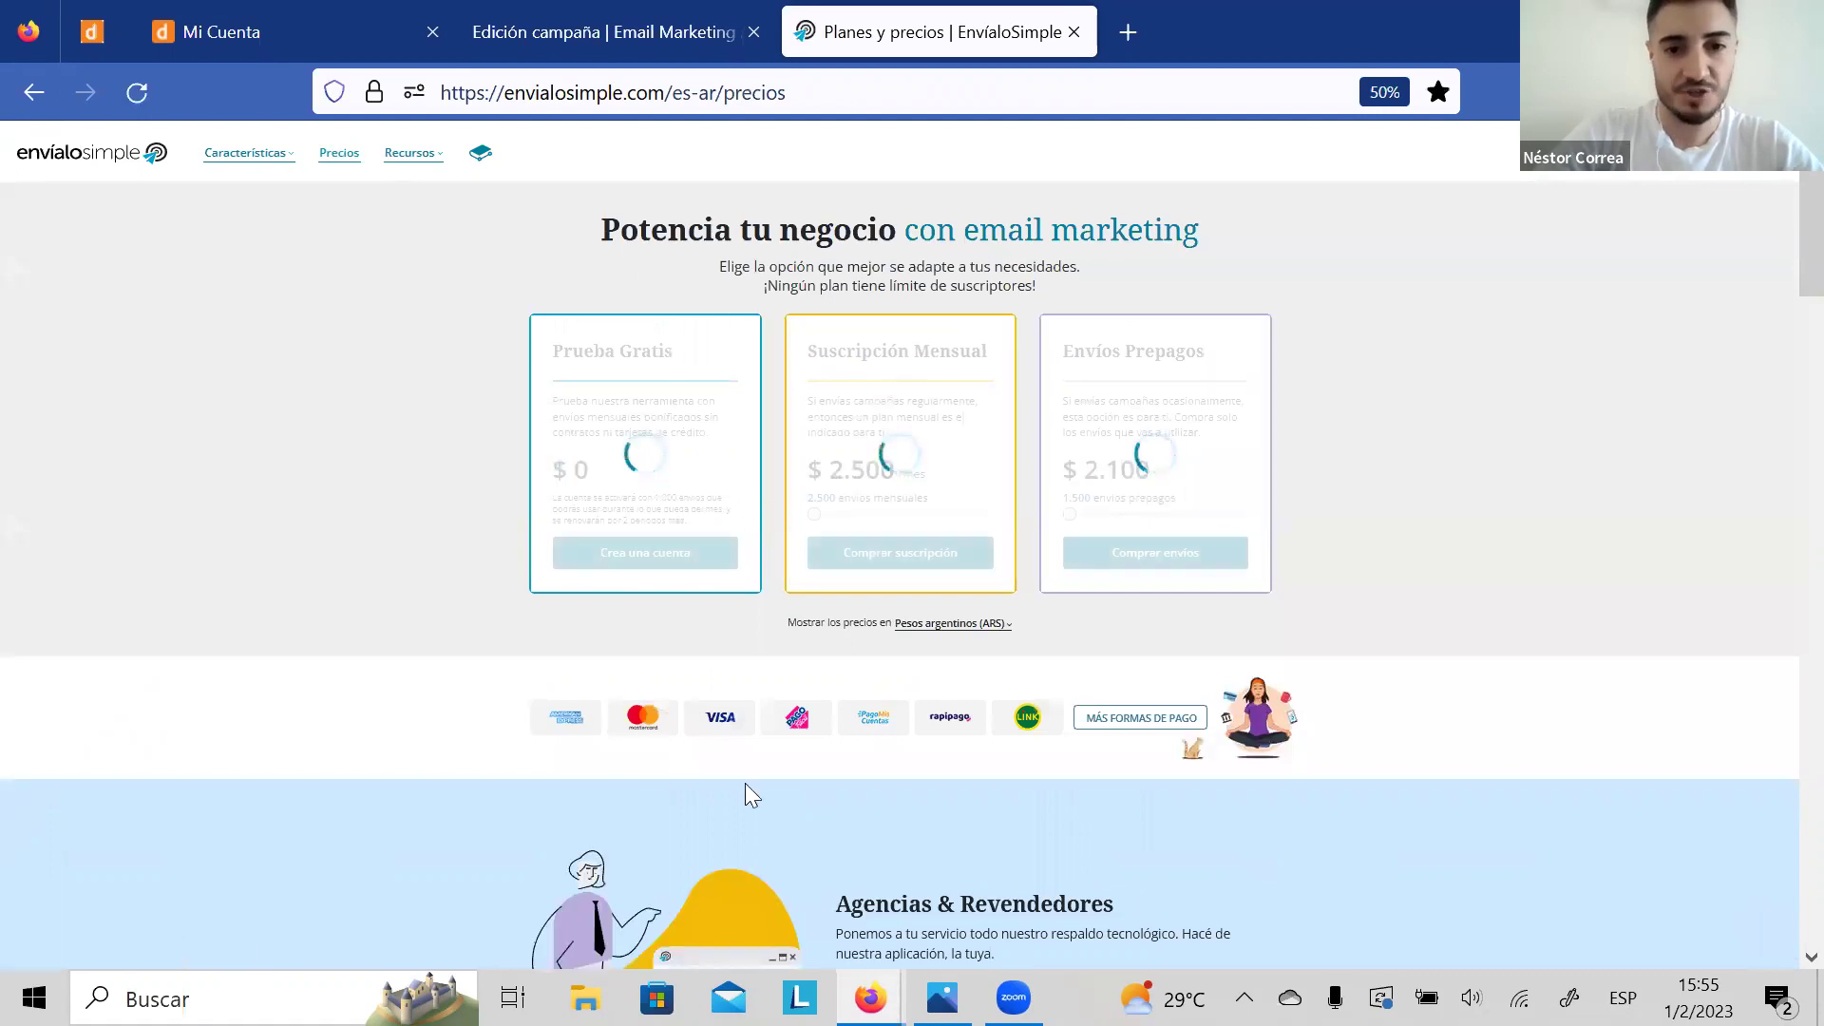
Step: Switch the price currency to Pesos mexicanos (MXN), then back to Pesos argentinos (ARS)
left_click(999, 626)
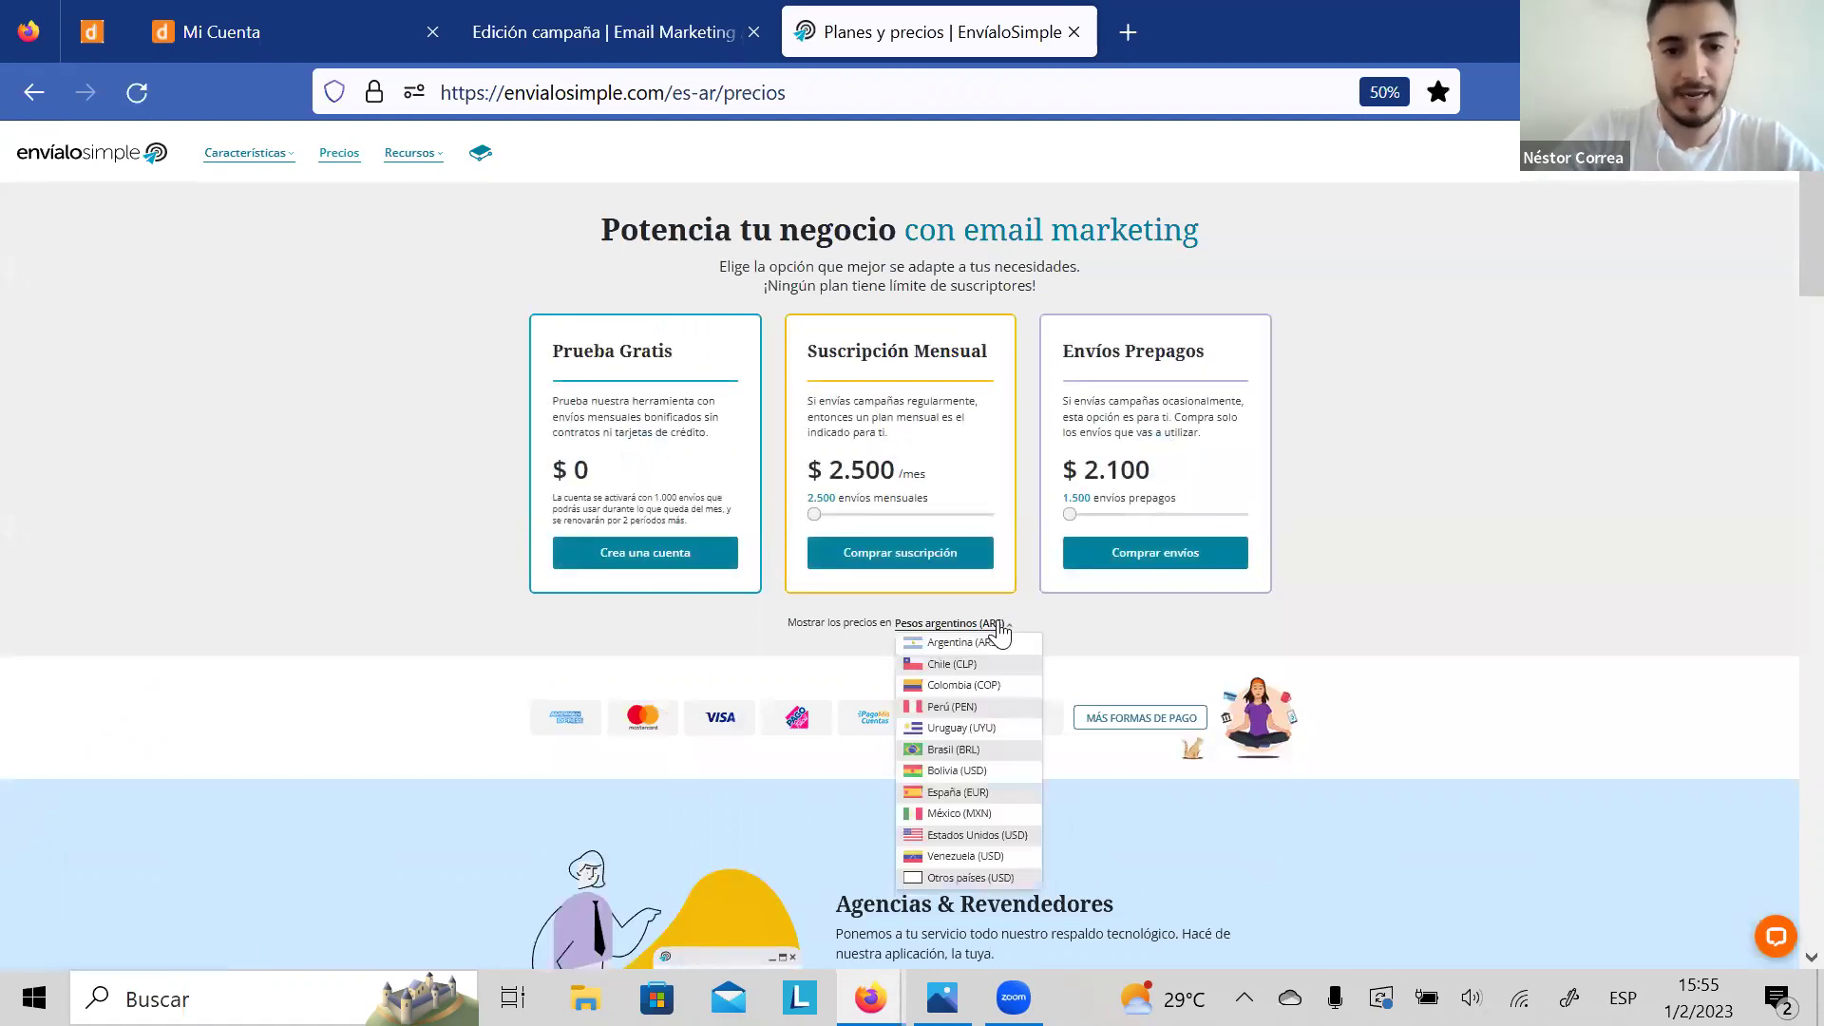
left_click(779, 621)
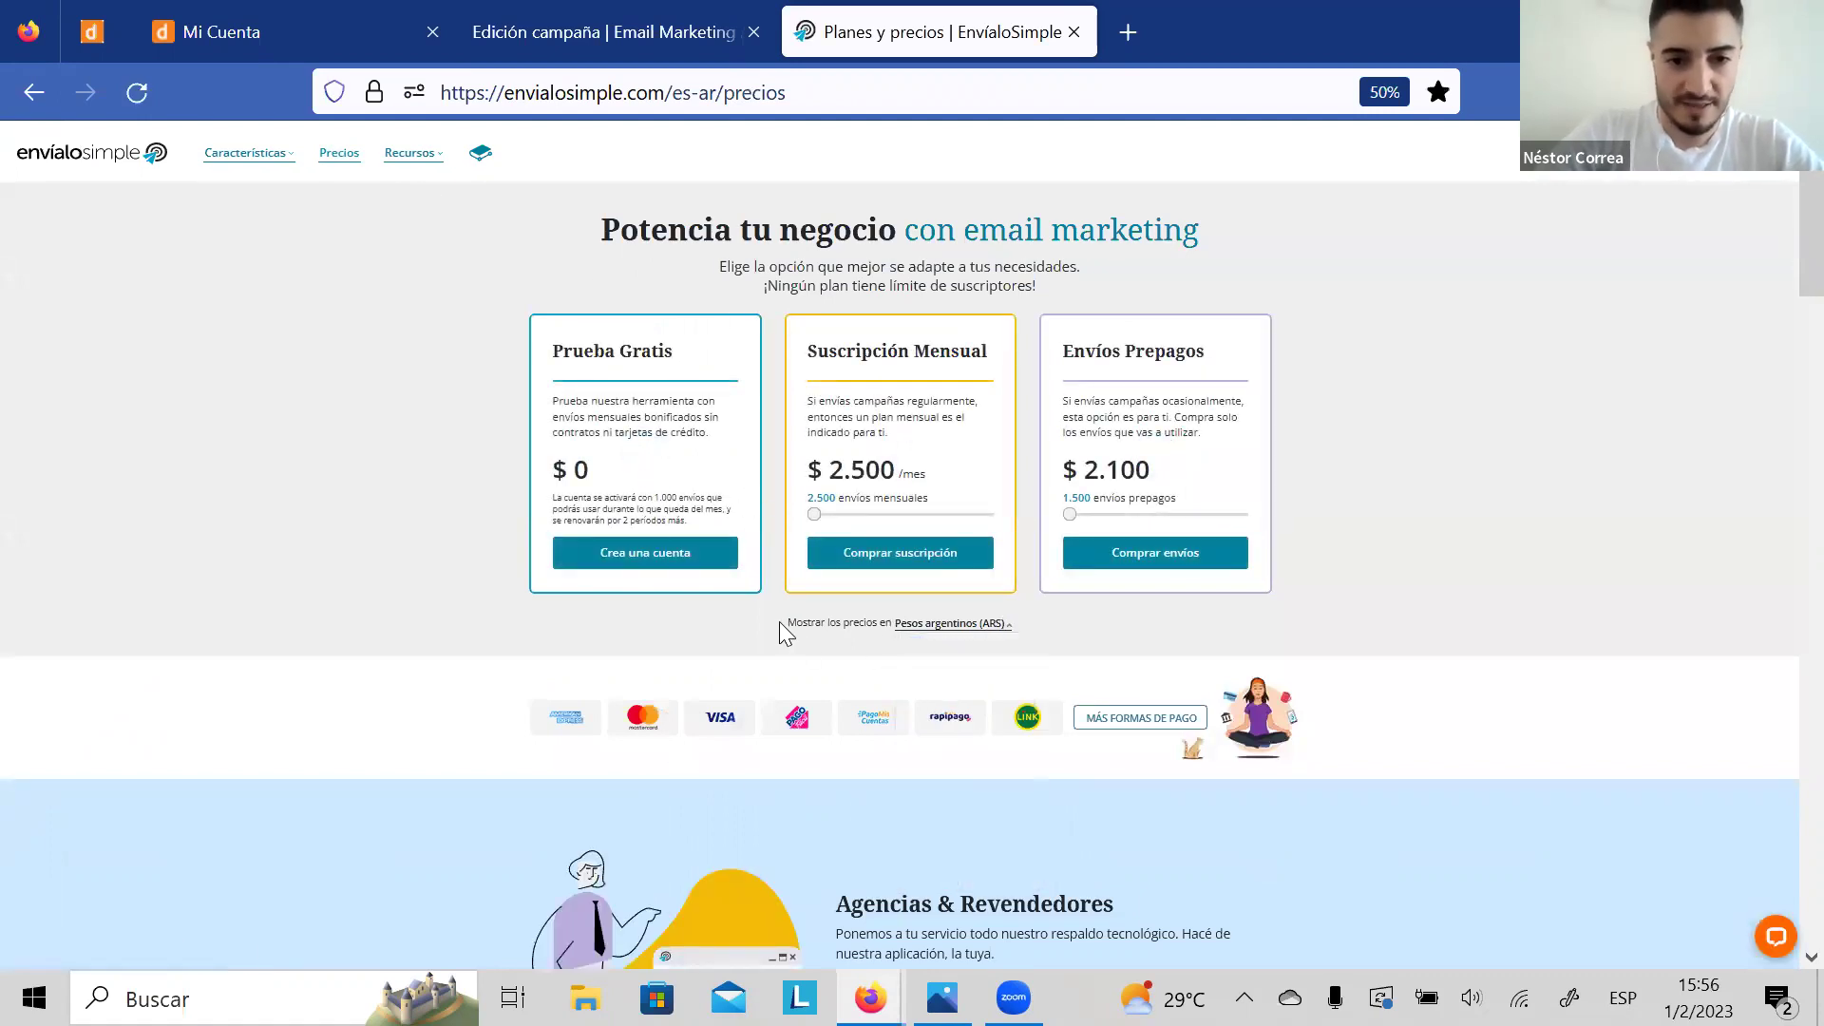
left_click_drag(806, 623, 910, 631)
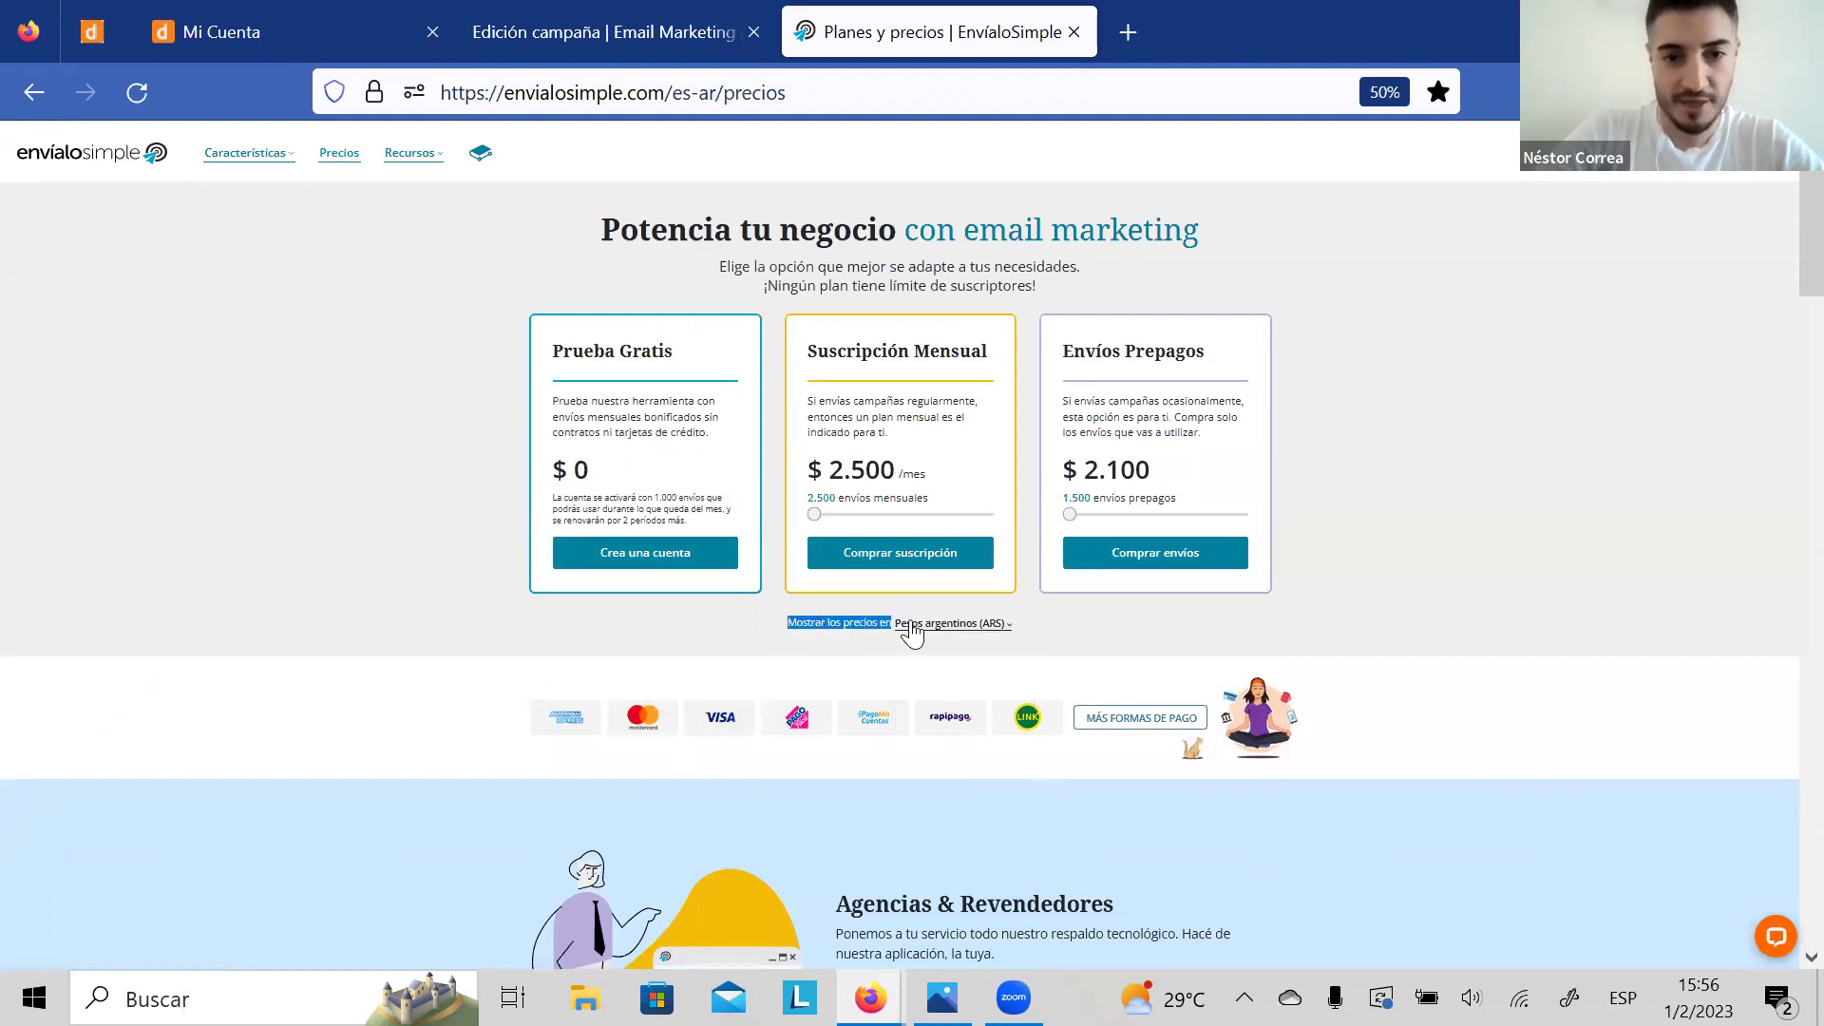
left_click(957, 629)
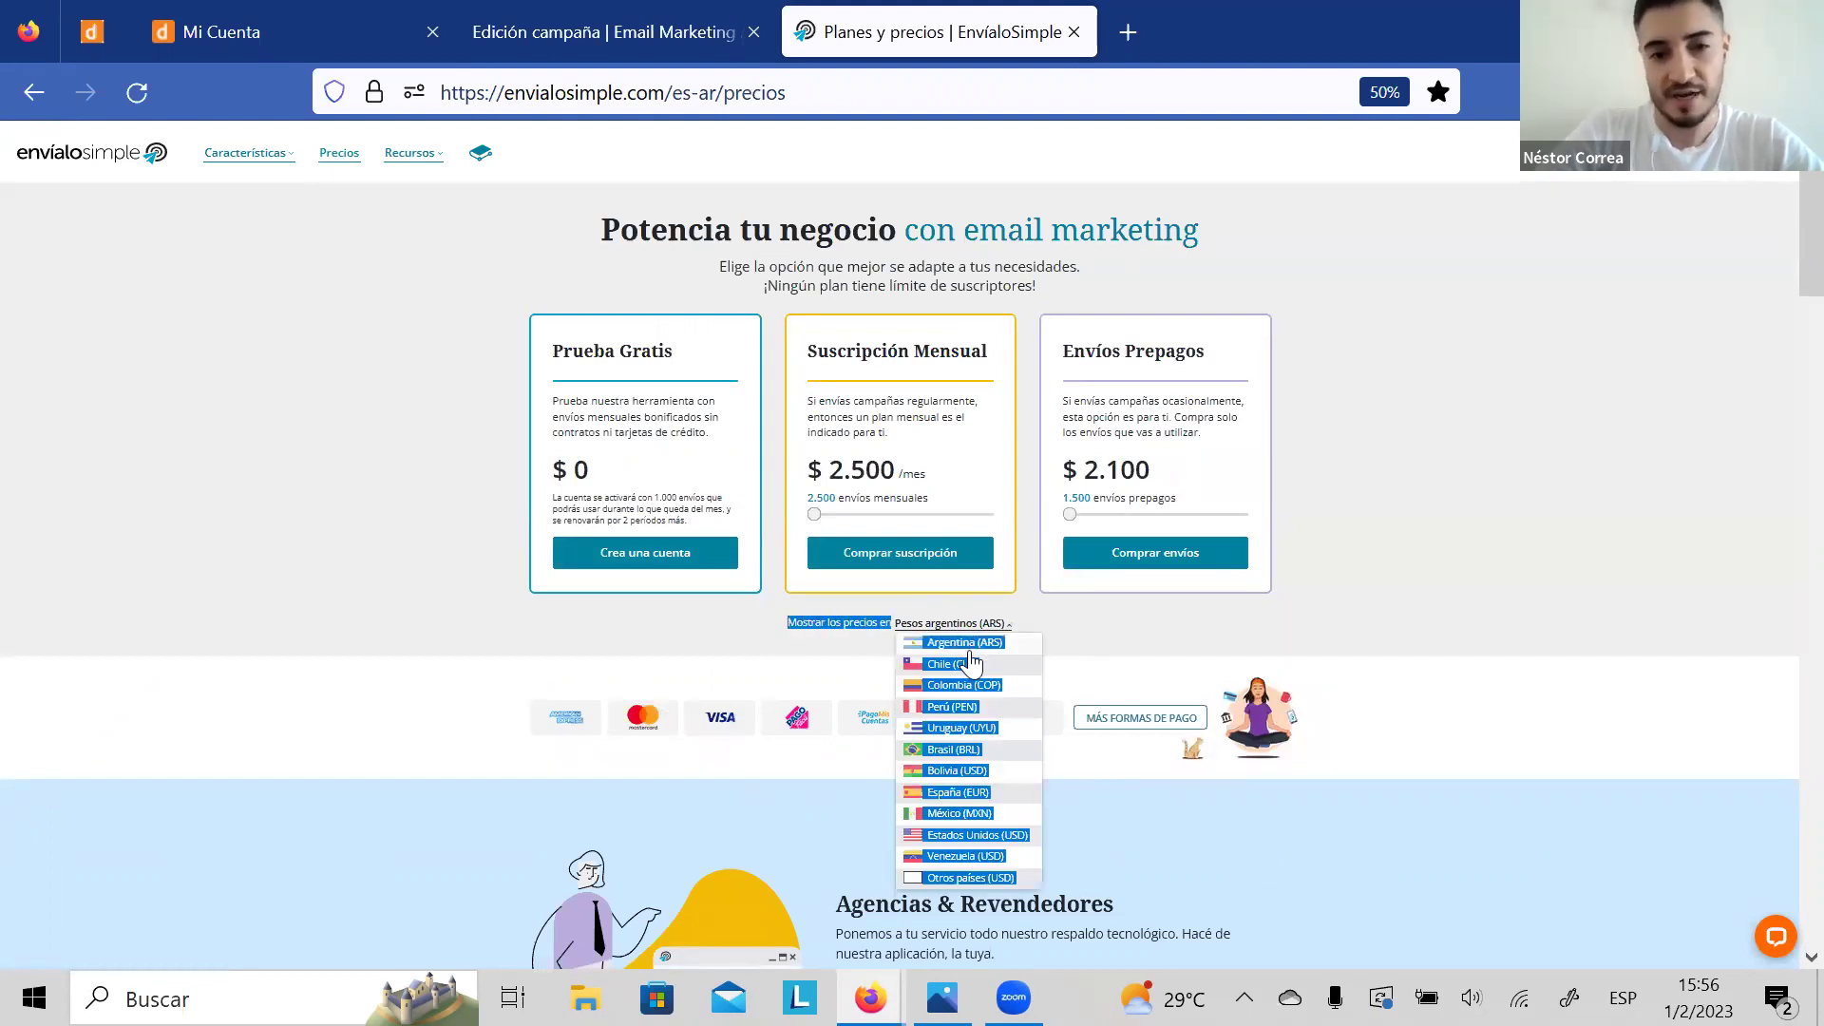
left_click(962, 815)
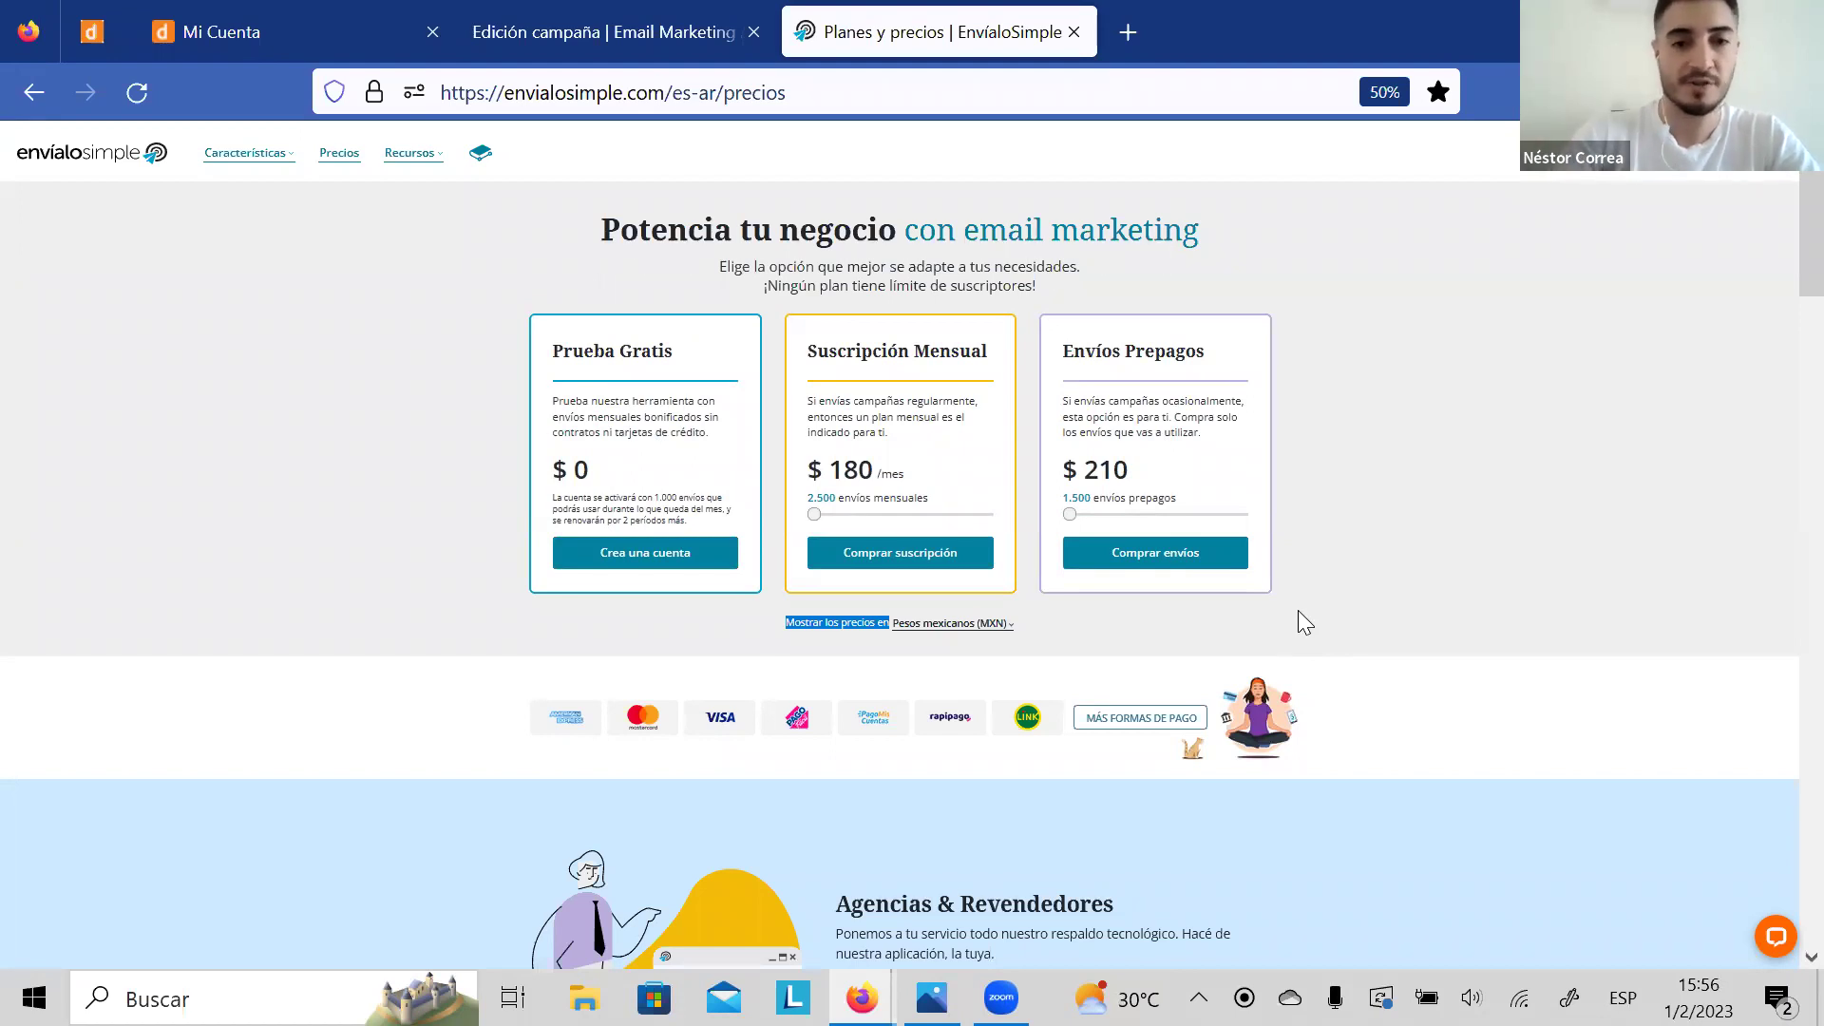
left_click(1009, 639)
left_click(950, 655)
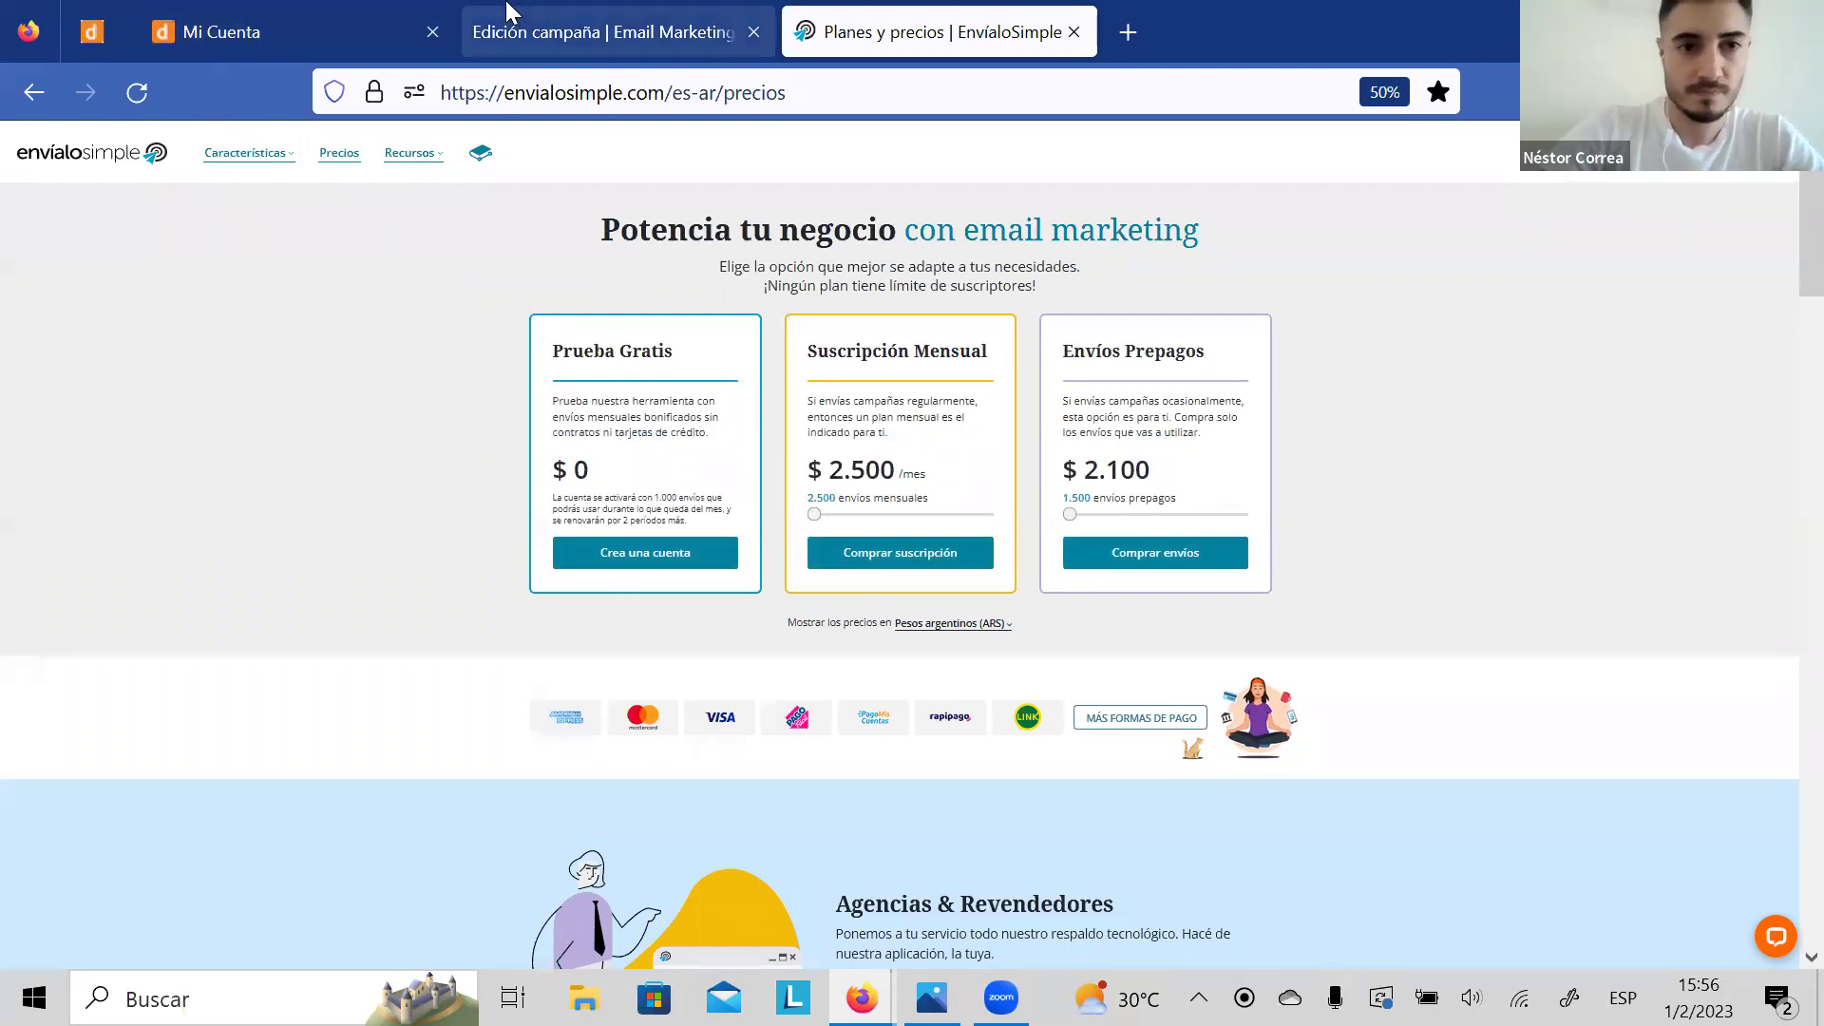
Step: Go from the campaign tab through Campañas to the account Dashboard
left_click(521, 32)
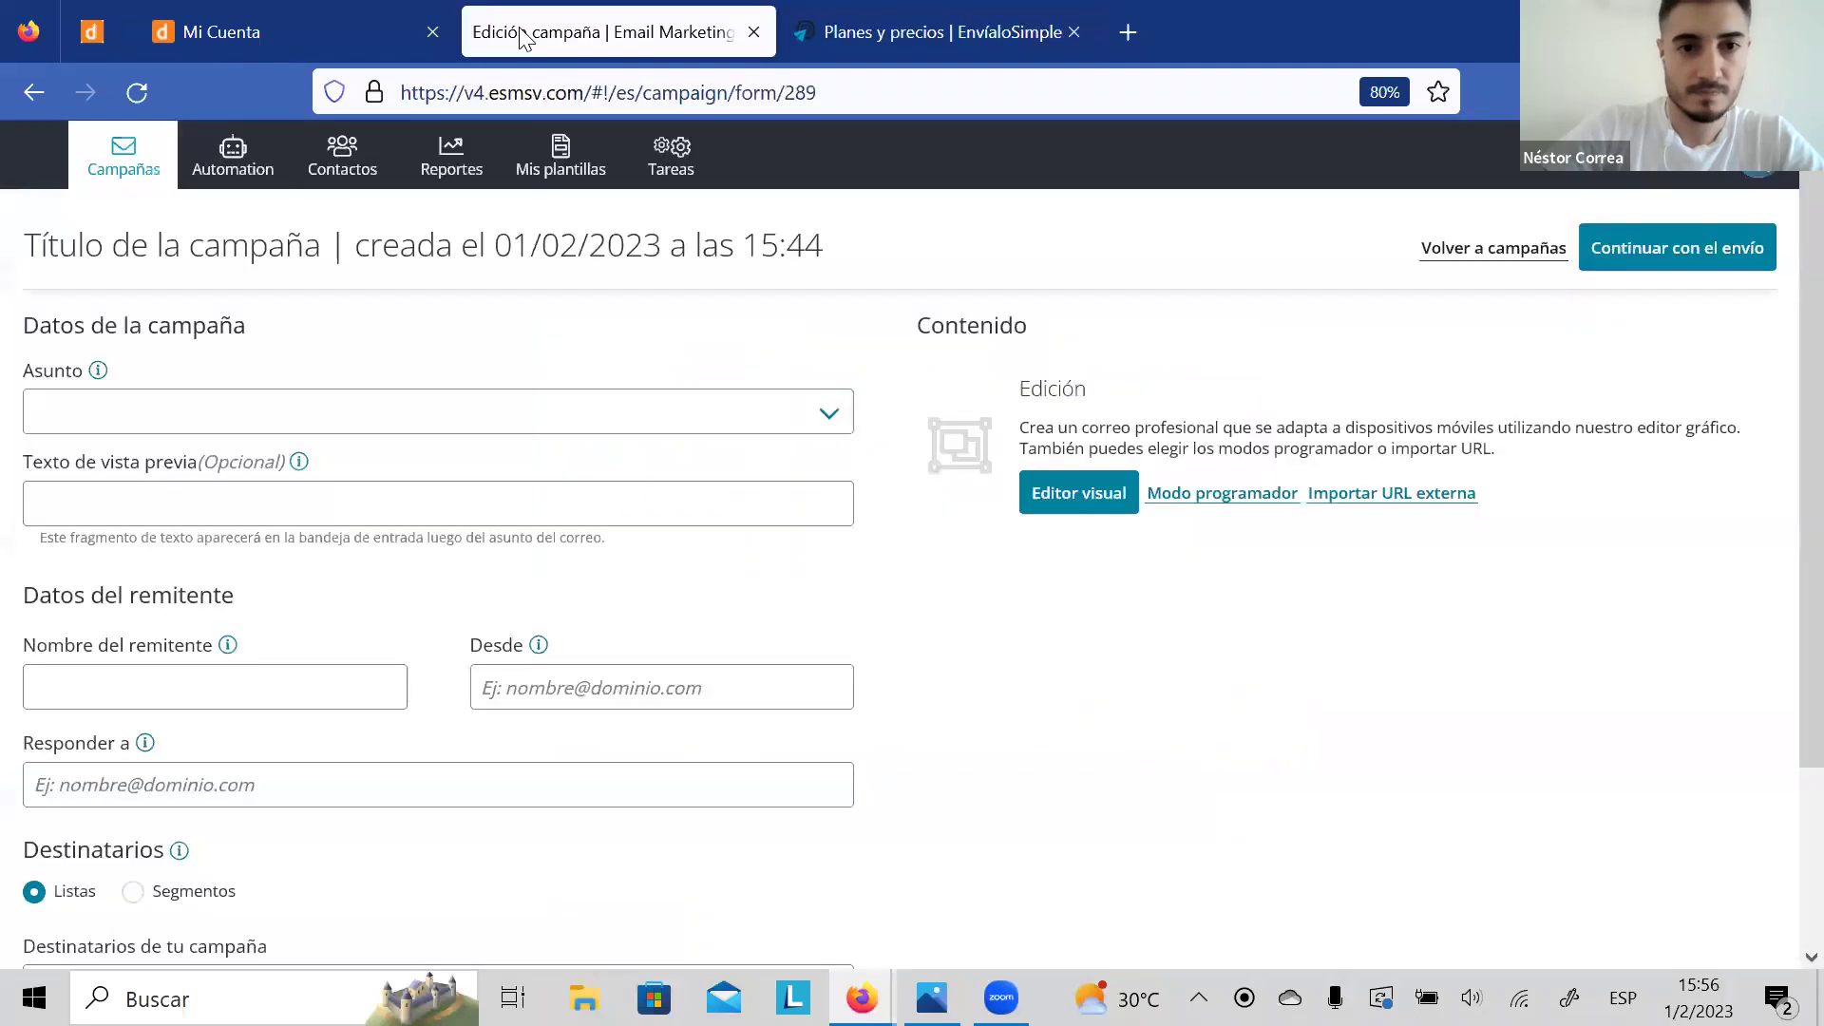
left_click(116, 150)
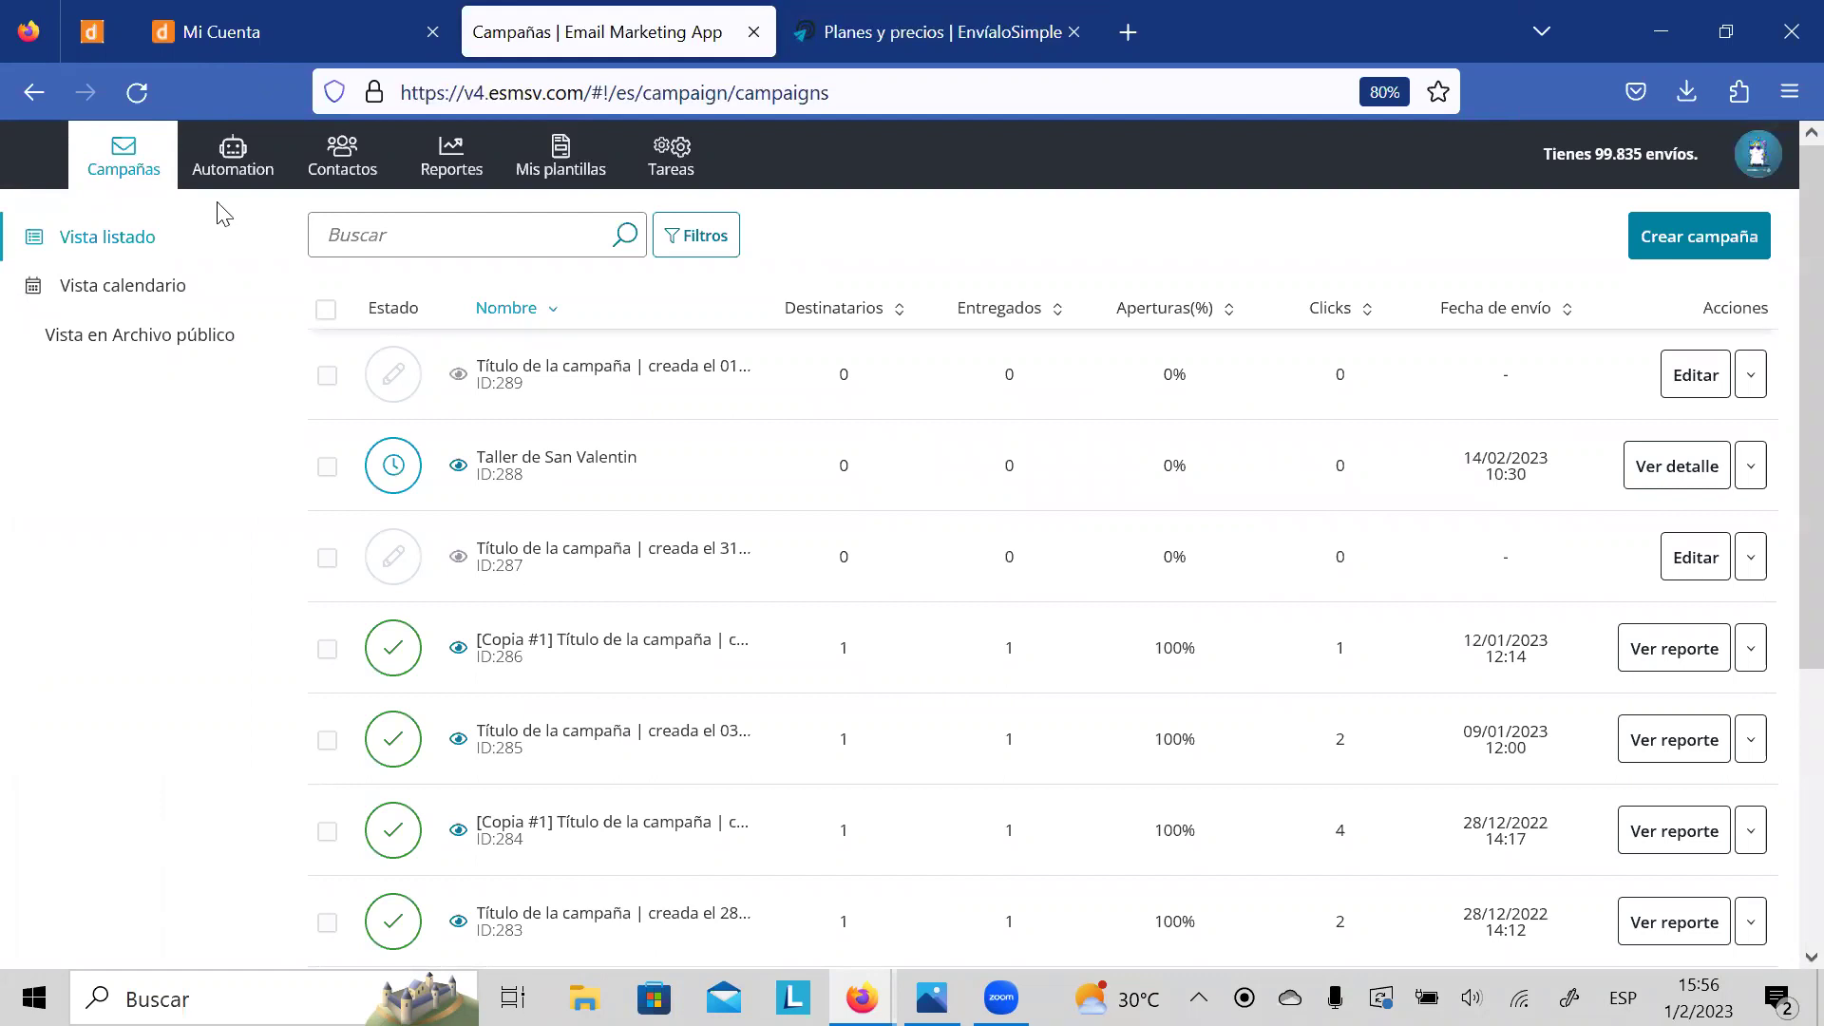
left_click(49, 164)
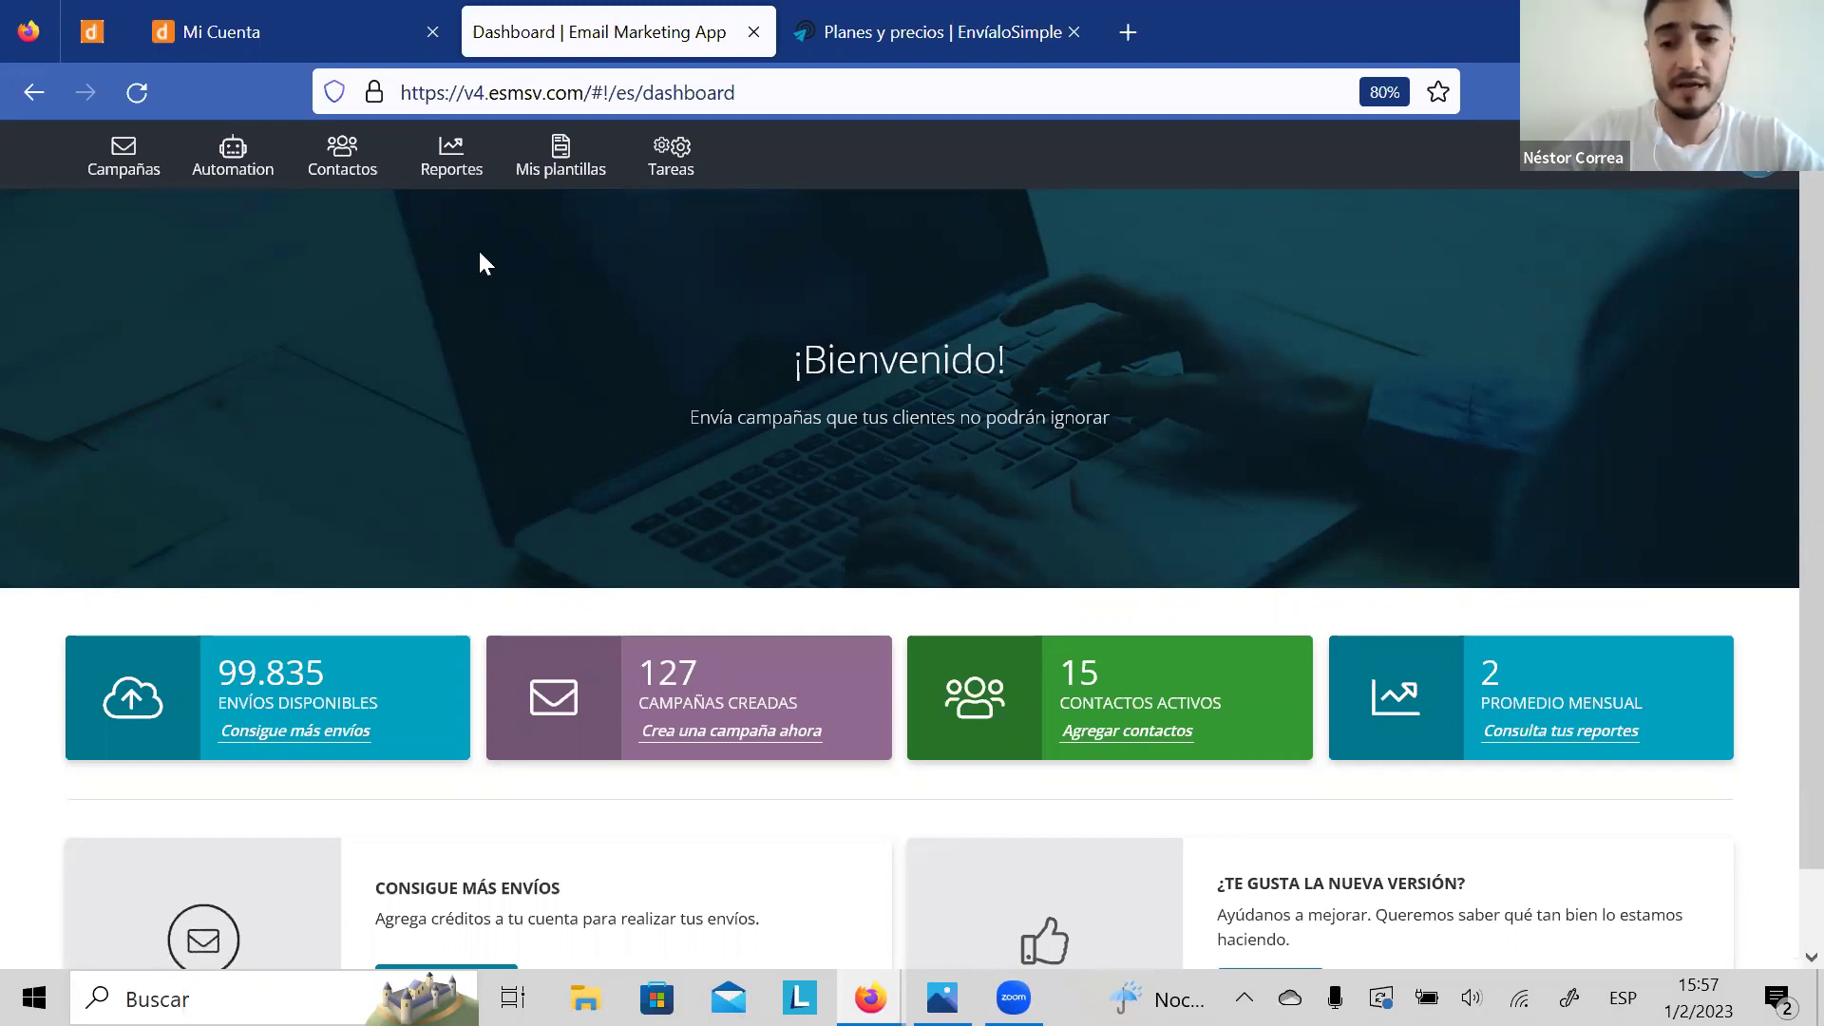
left_click(354, 174)
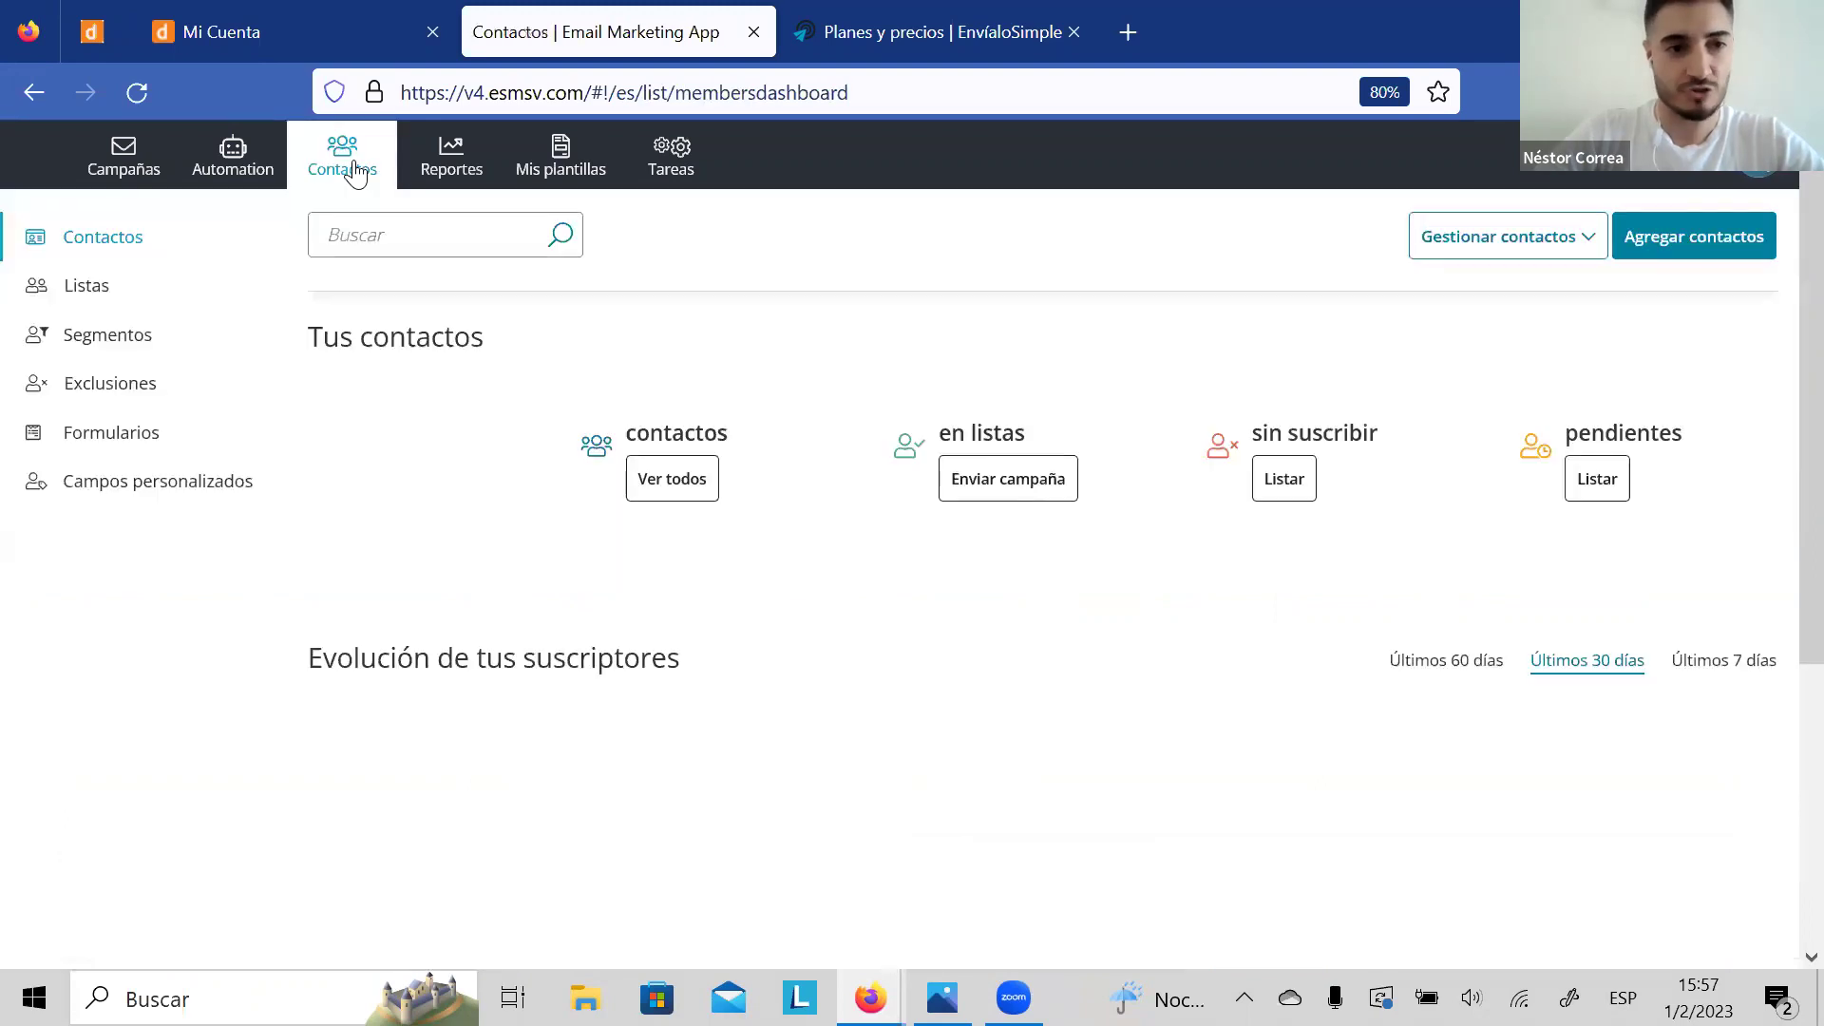
left_click(118, 435)
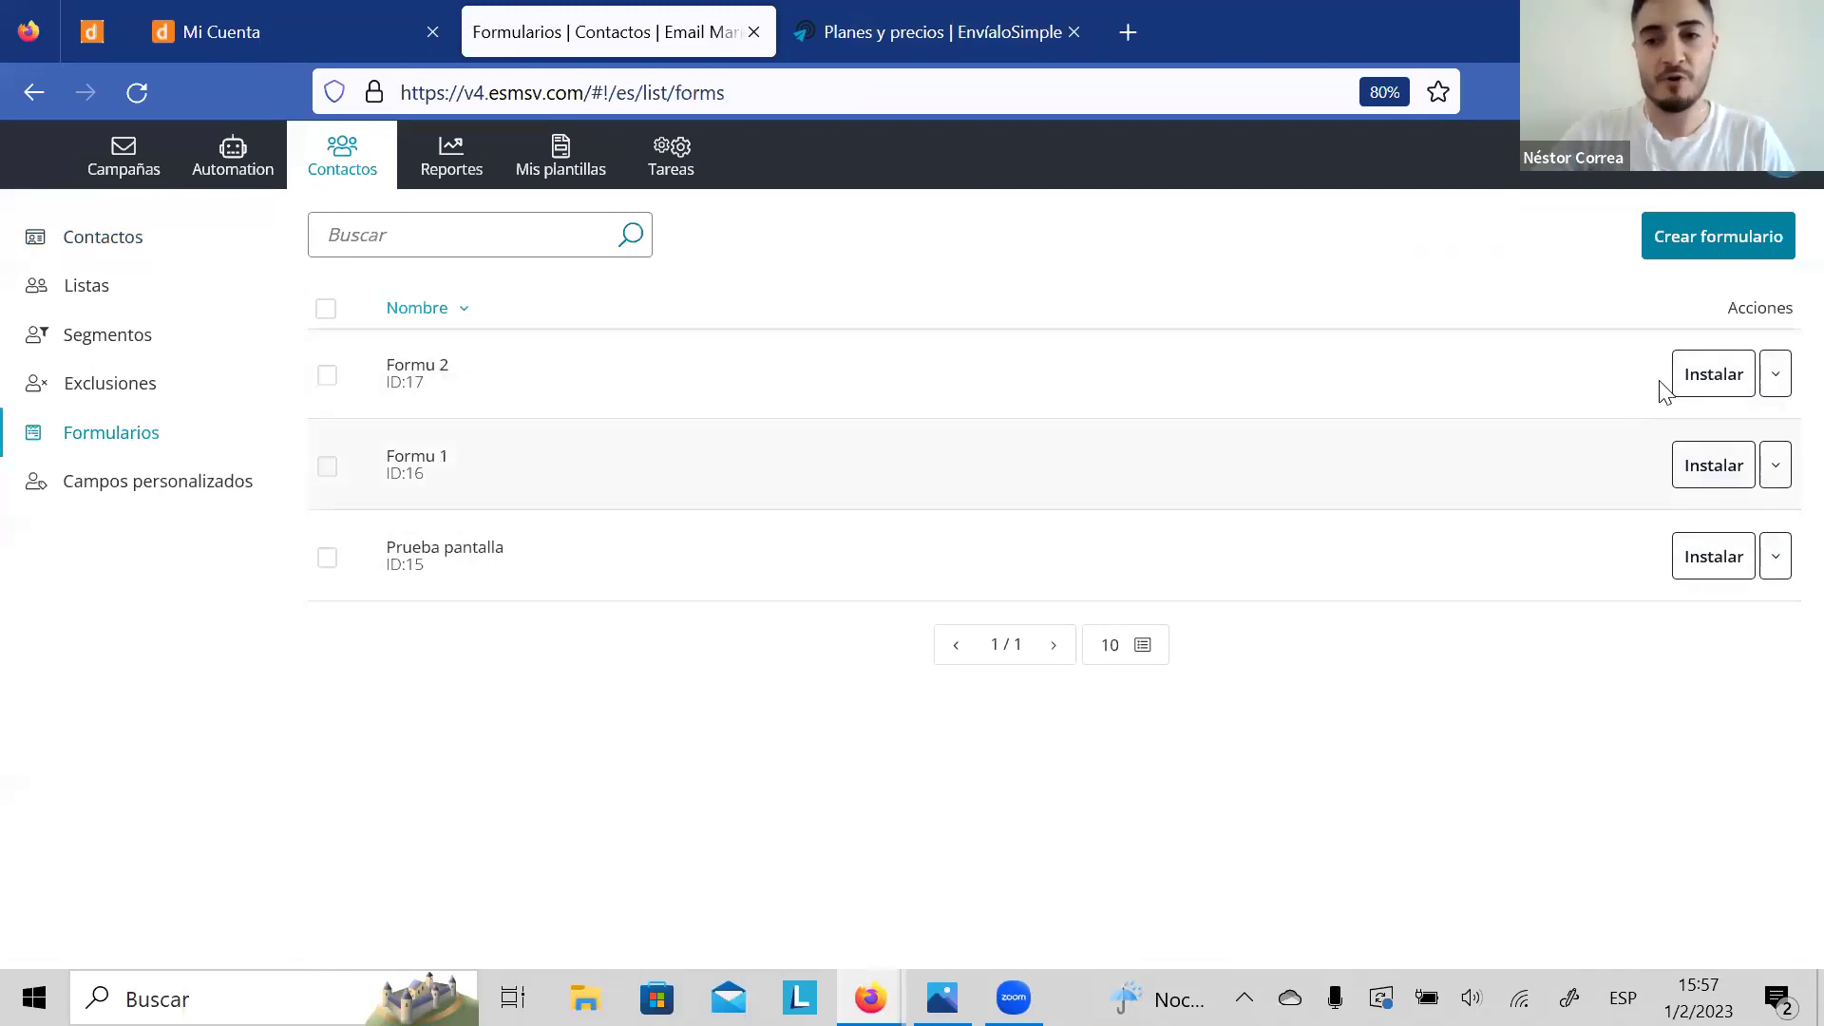
left_click(1714, 376)
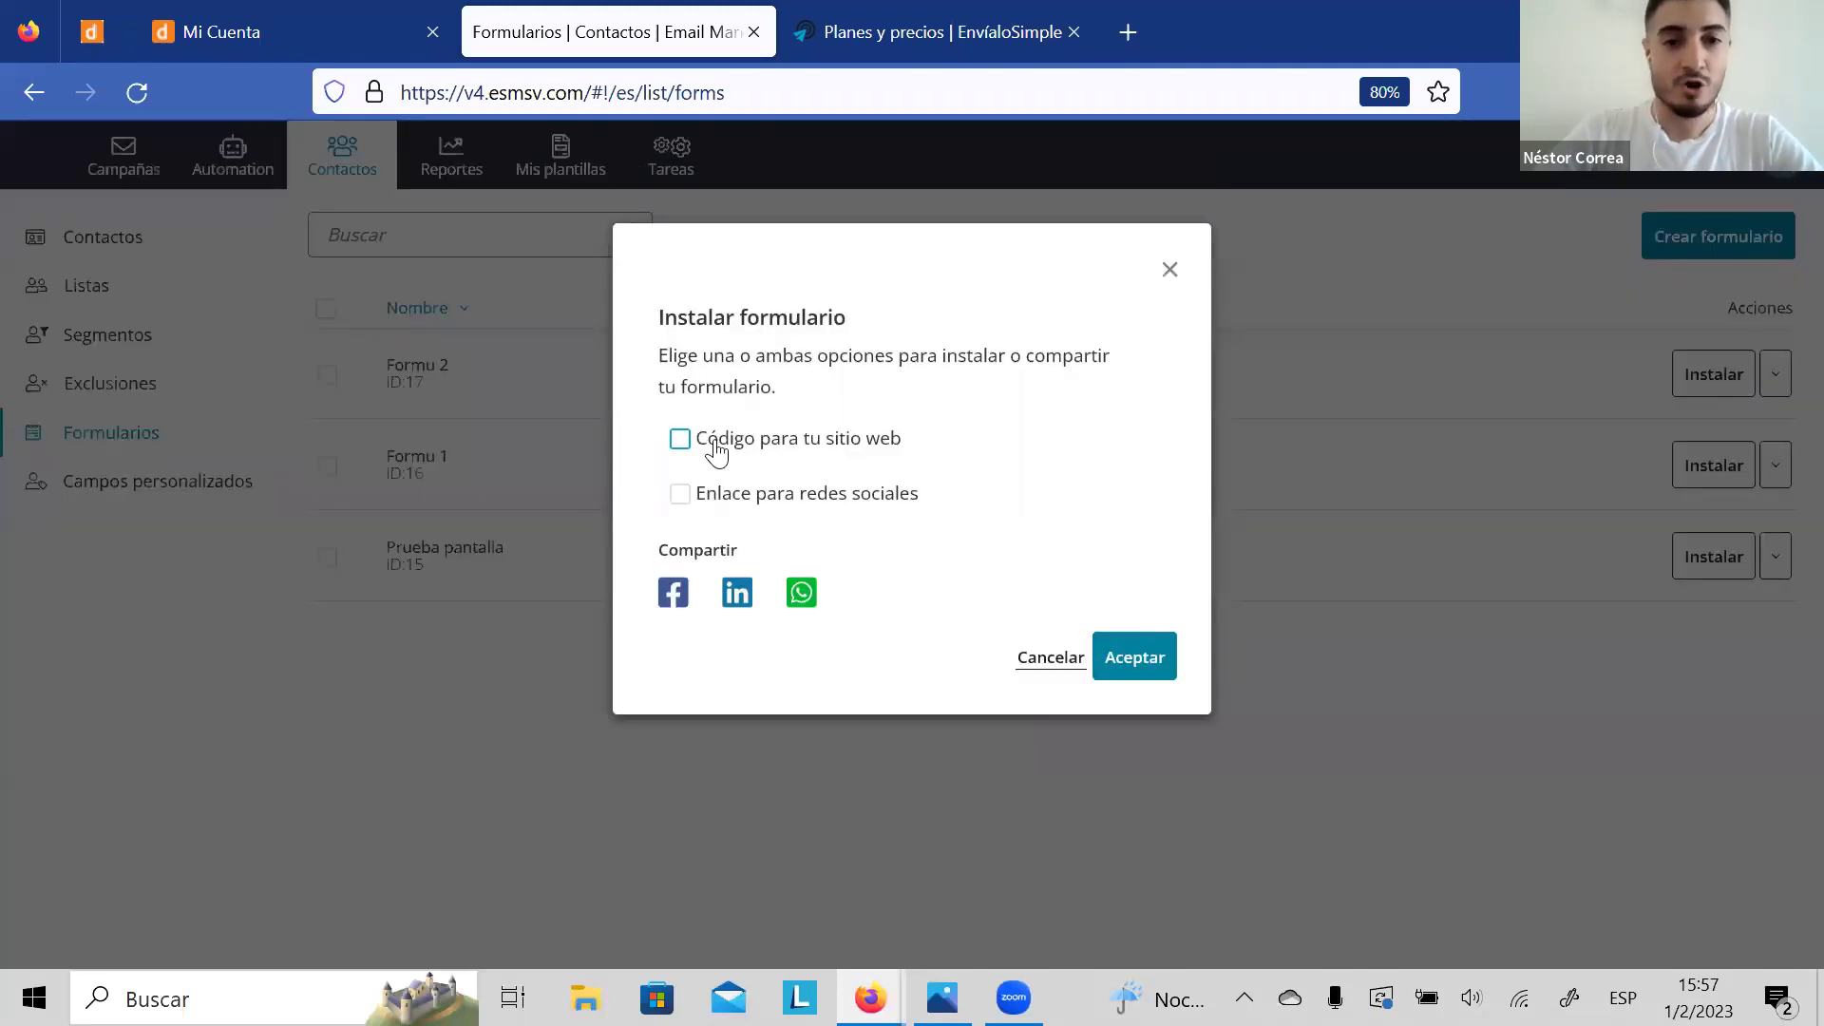
left_click(716, 454)
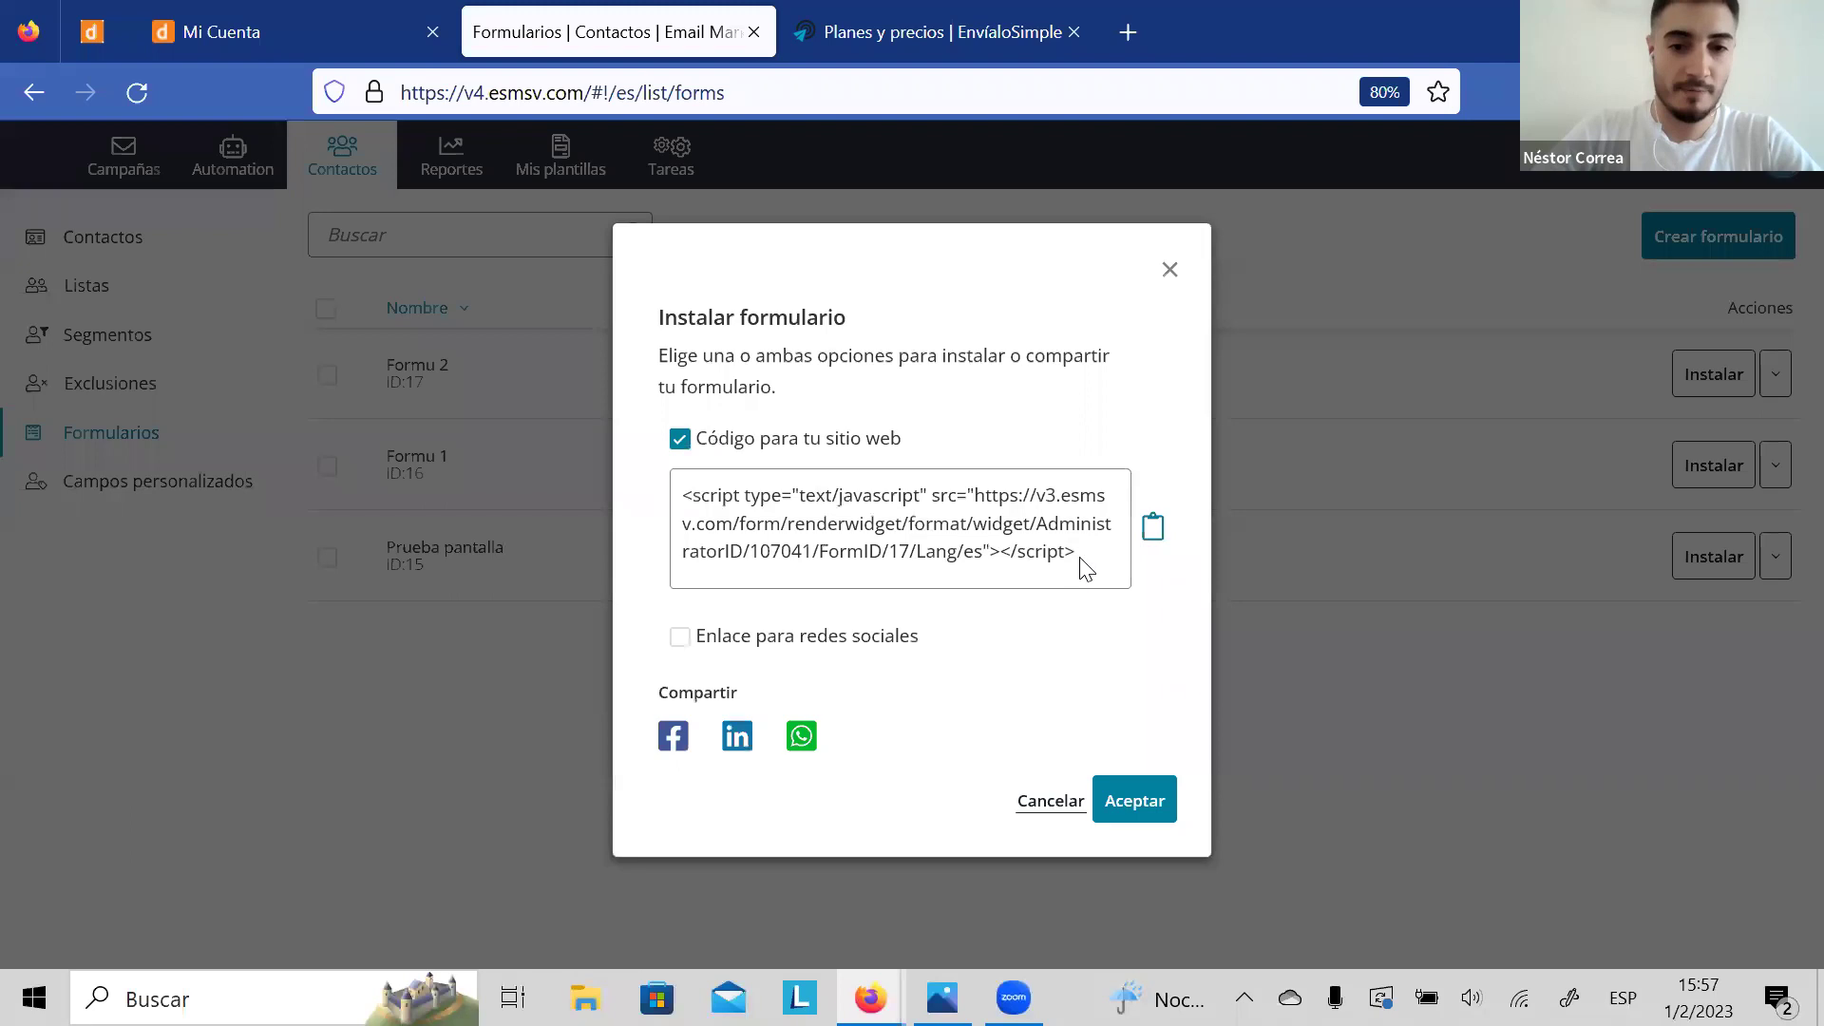
left_click(802, 458)
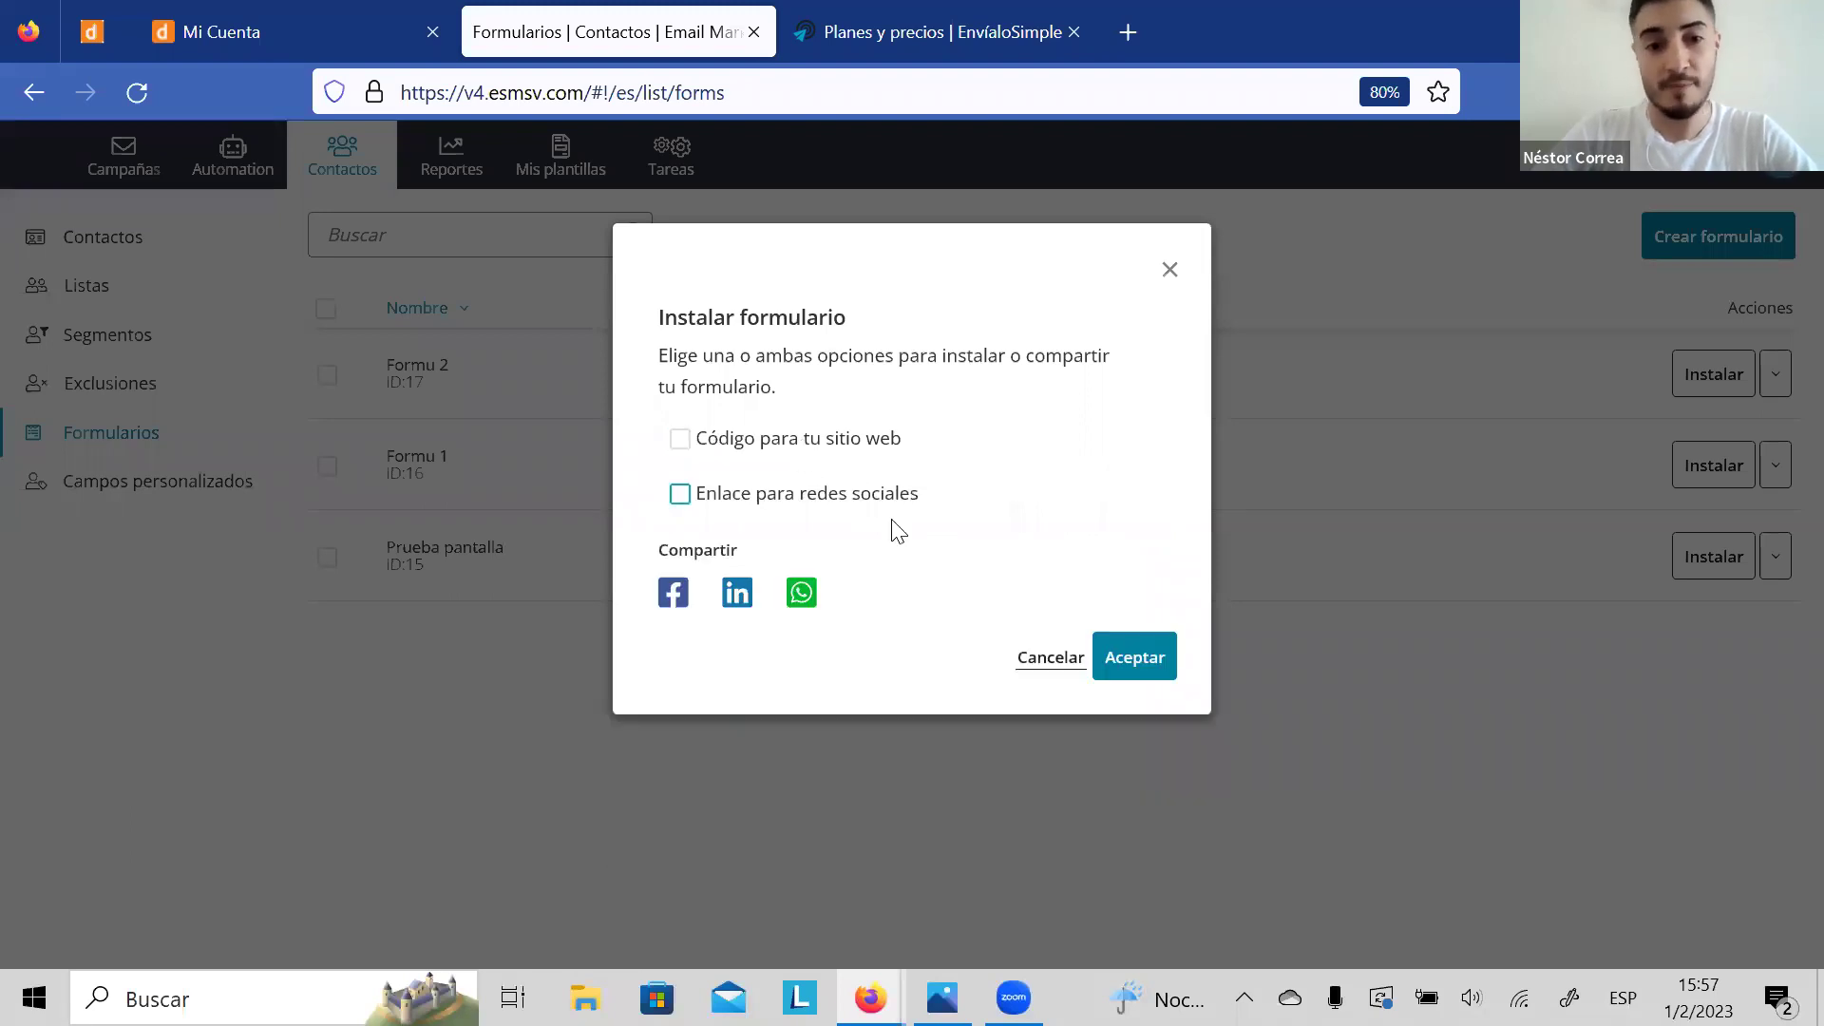
left_click(819, 505)
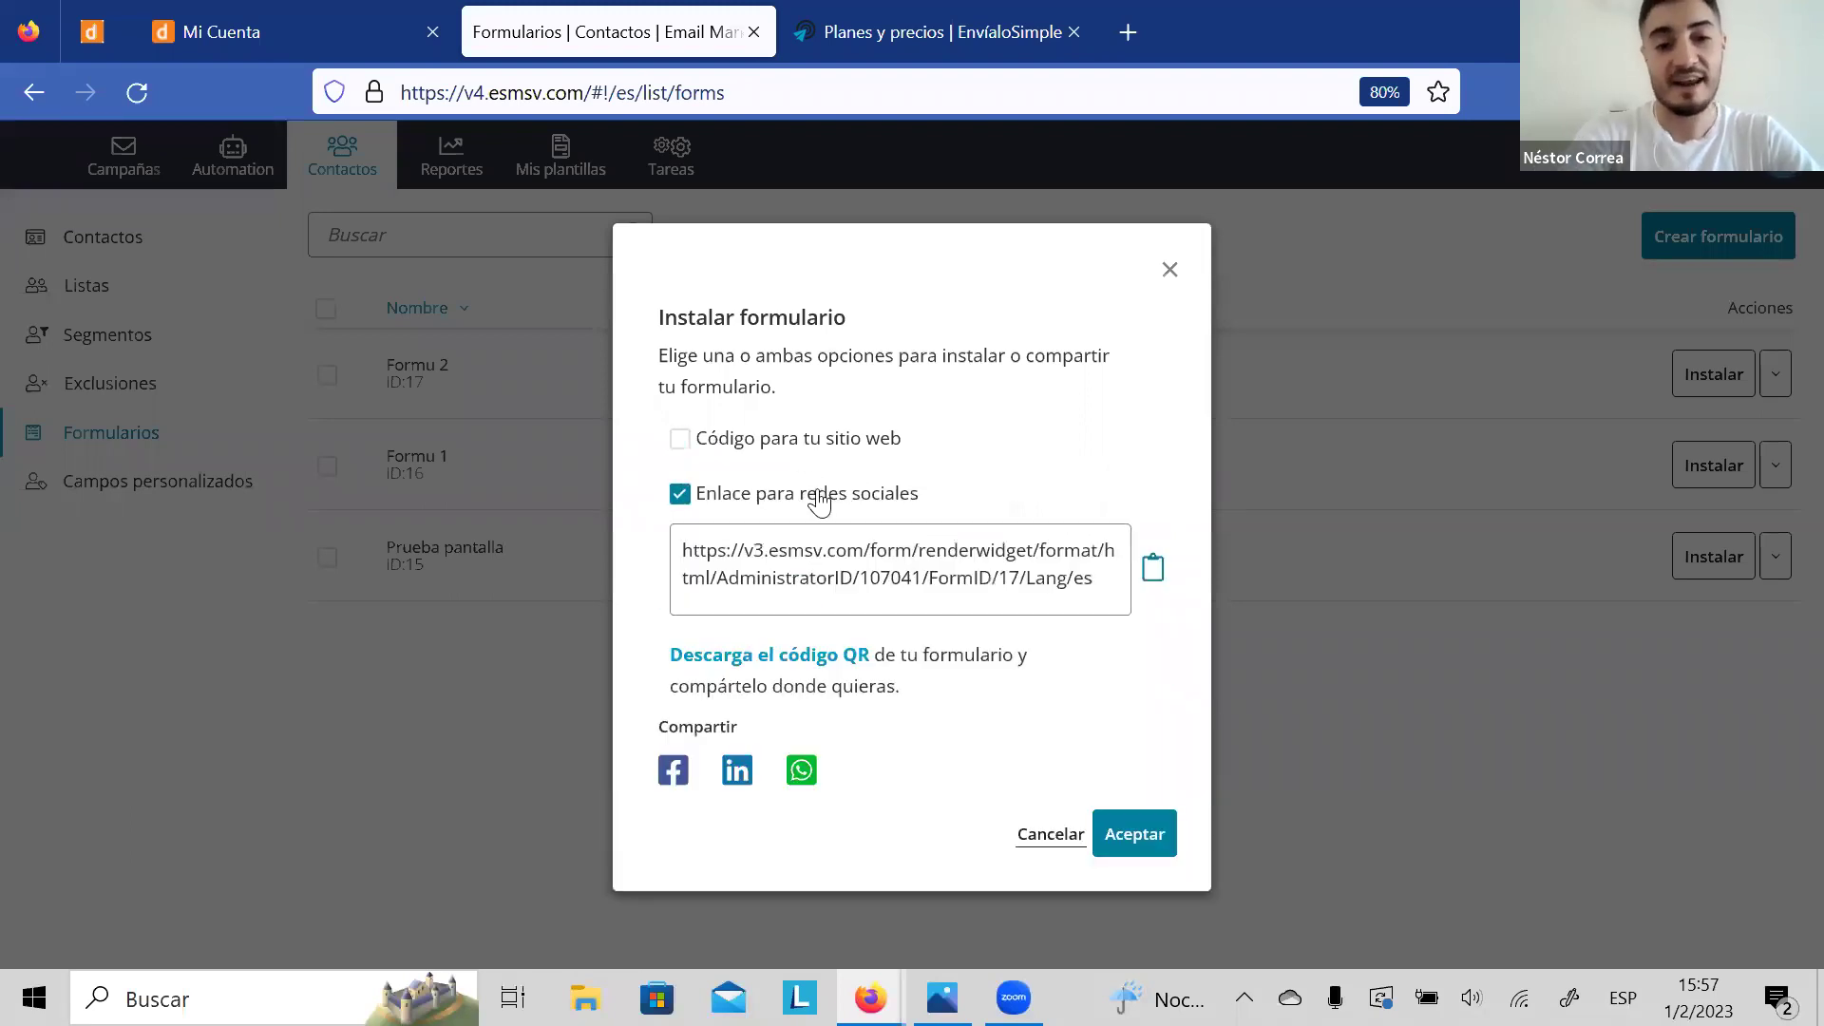
left_click(818, 504)
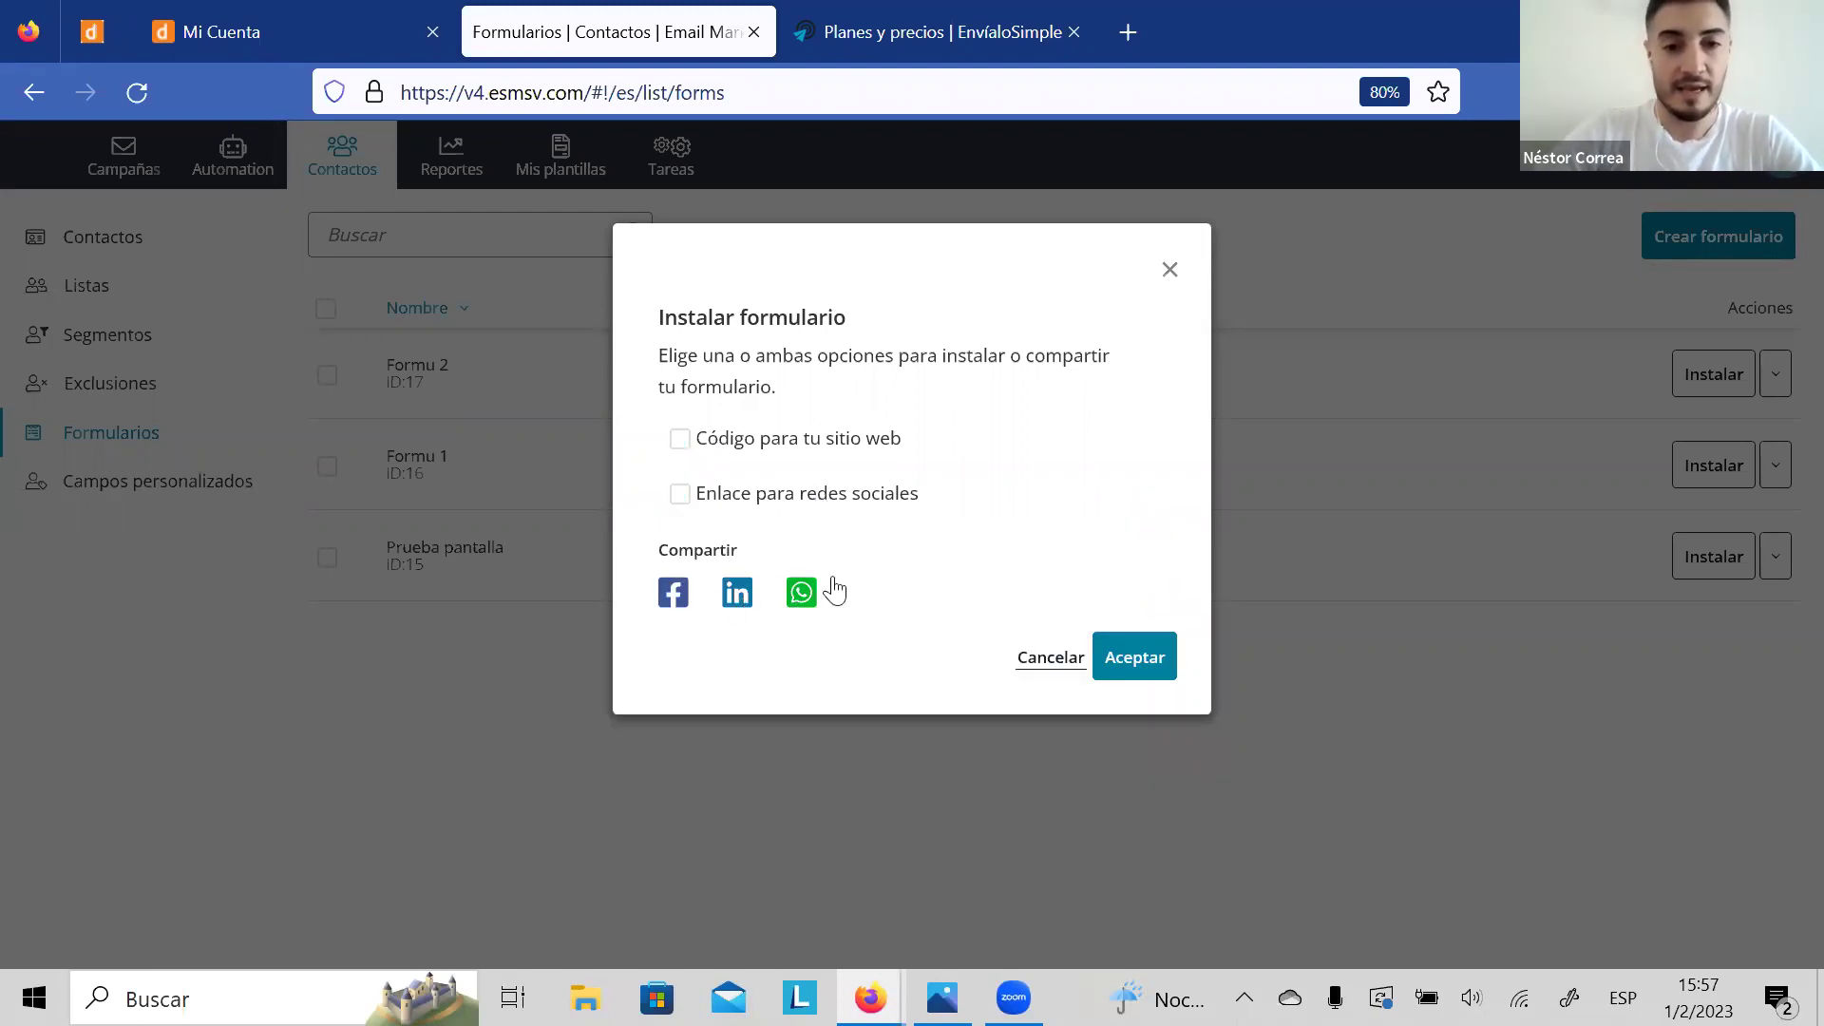
left_click(1169, 271)
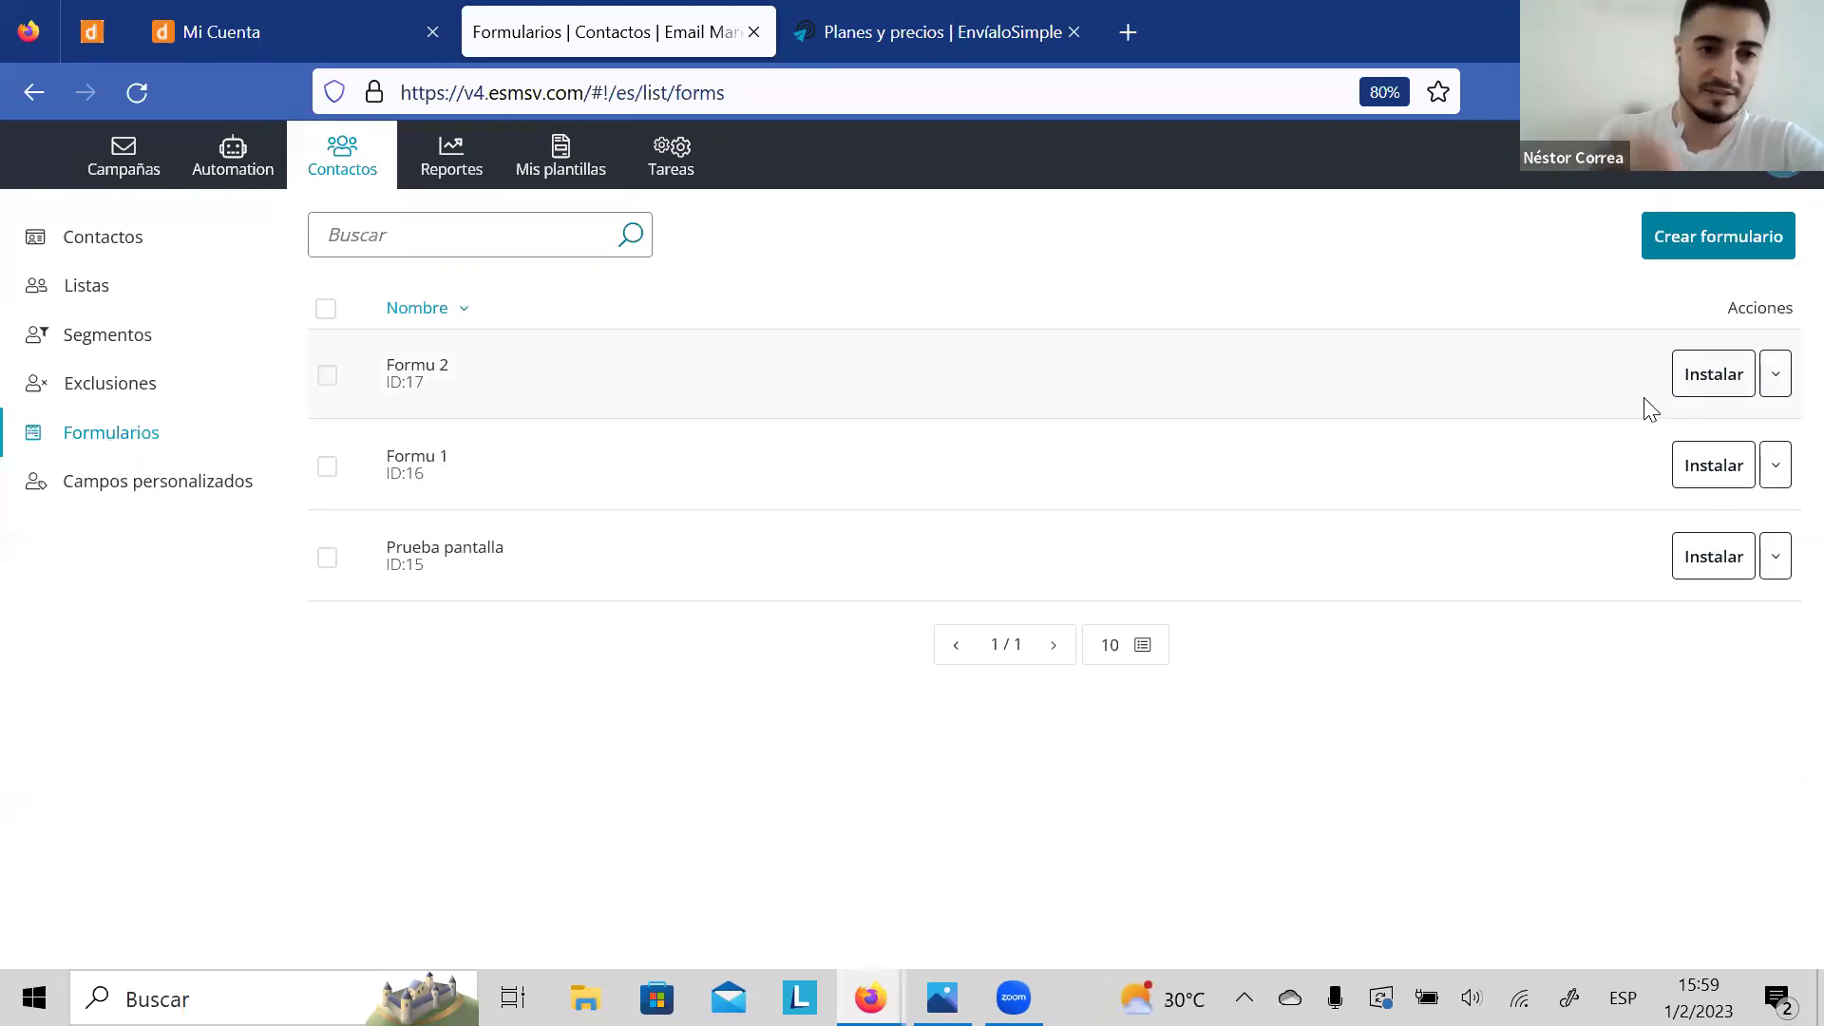
left_click(1714, 392)
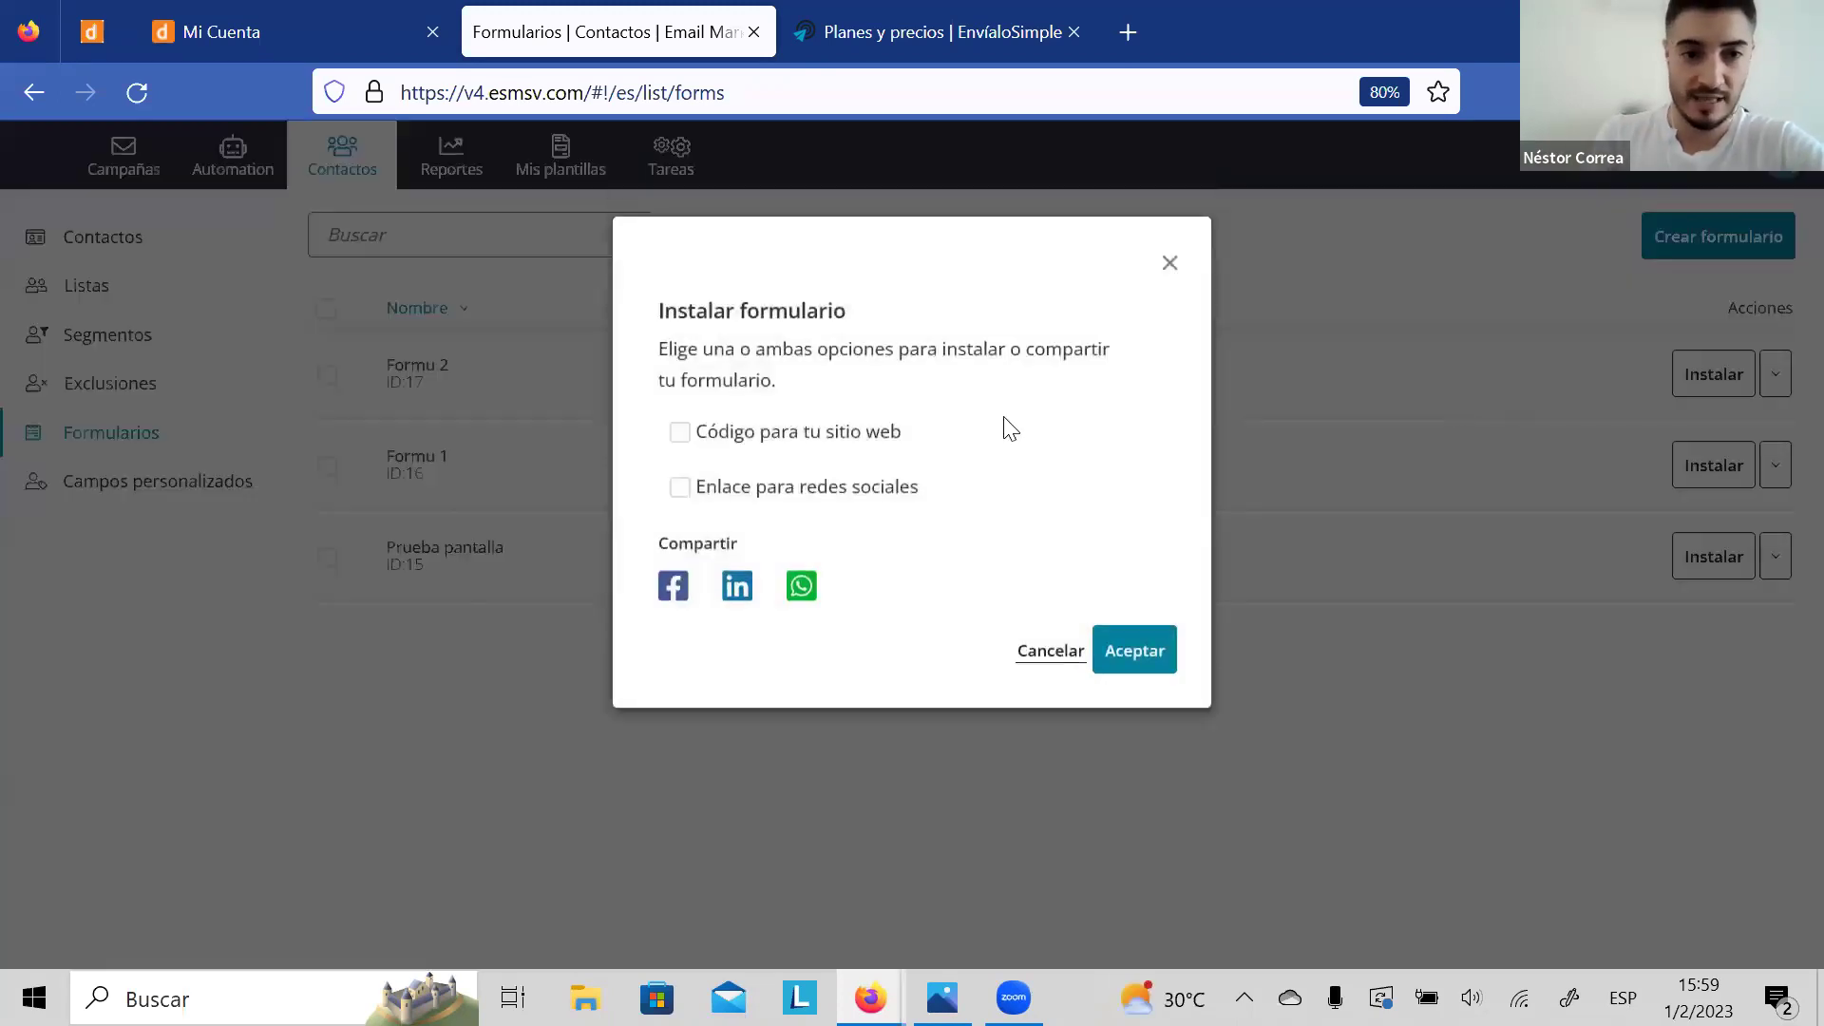
left_click(832, 457)
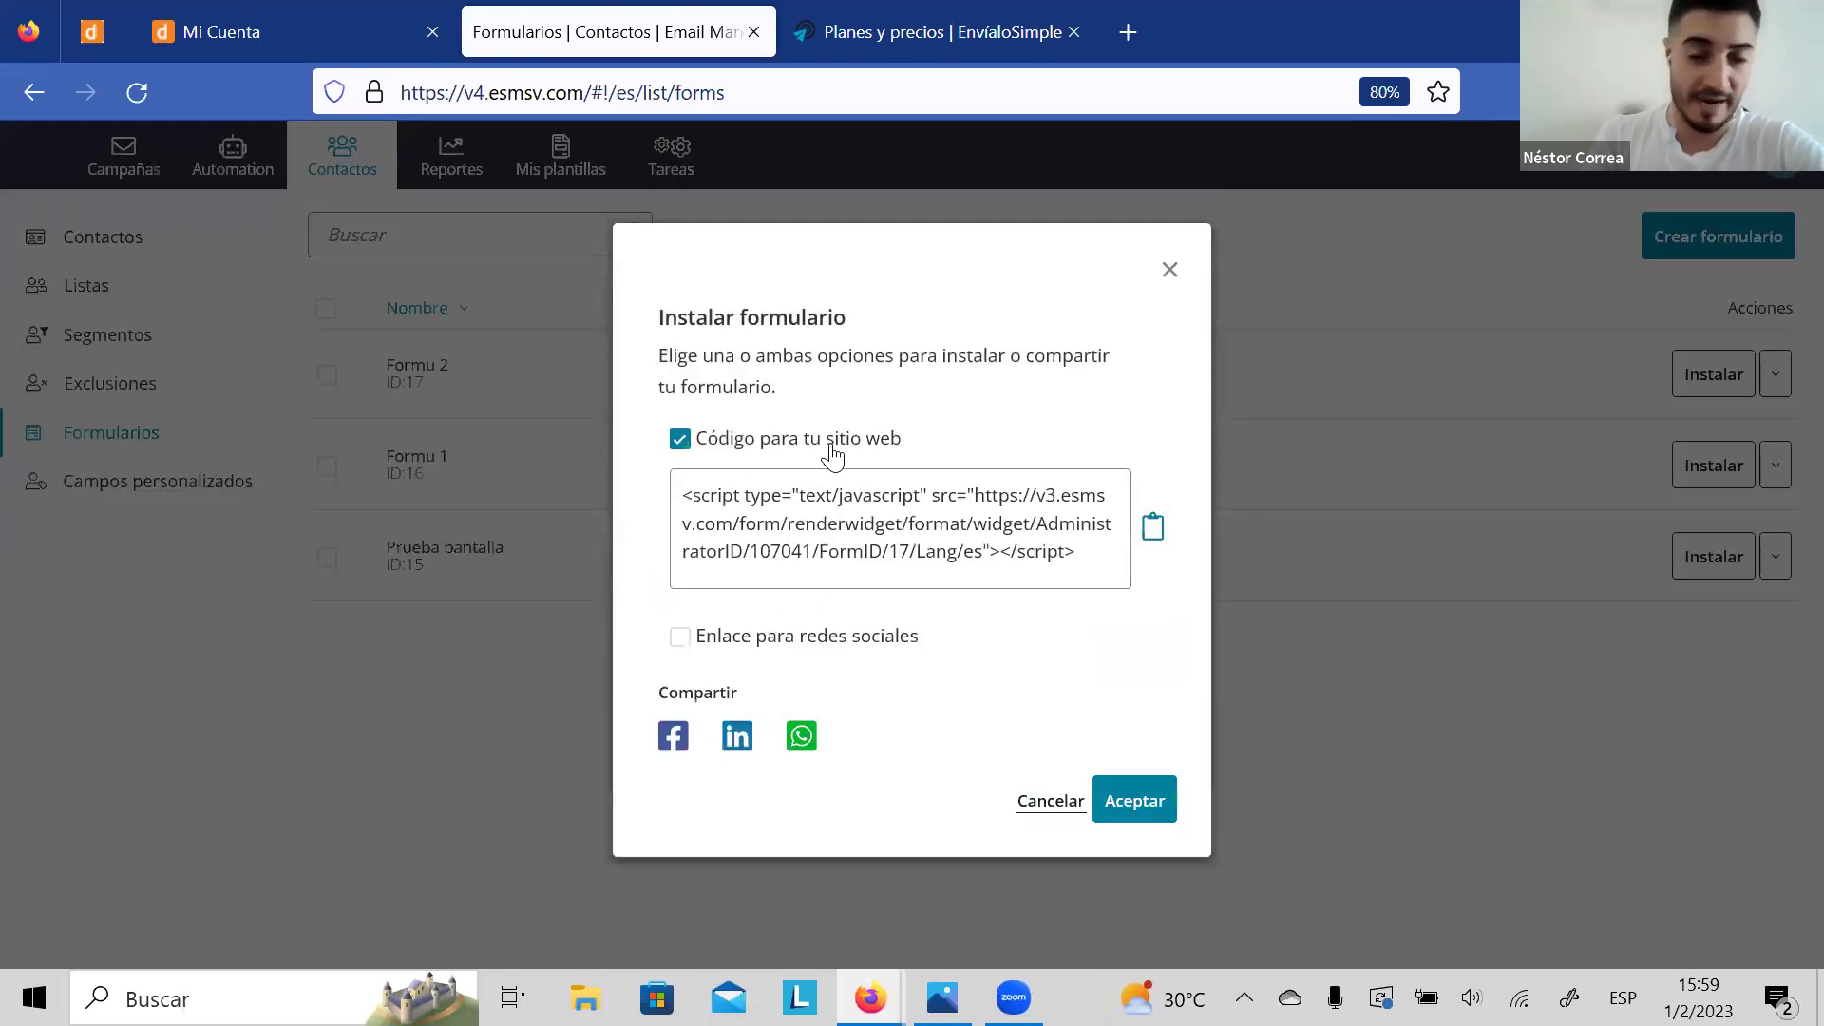
left_click(832, 457)
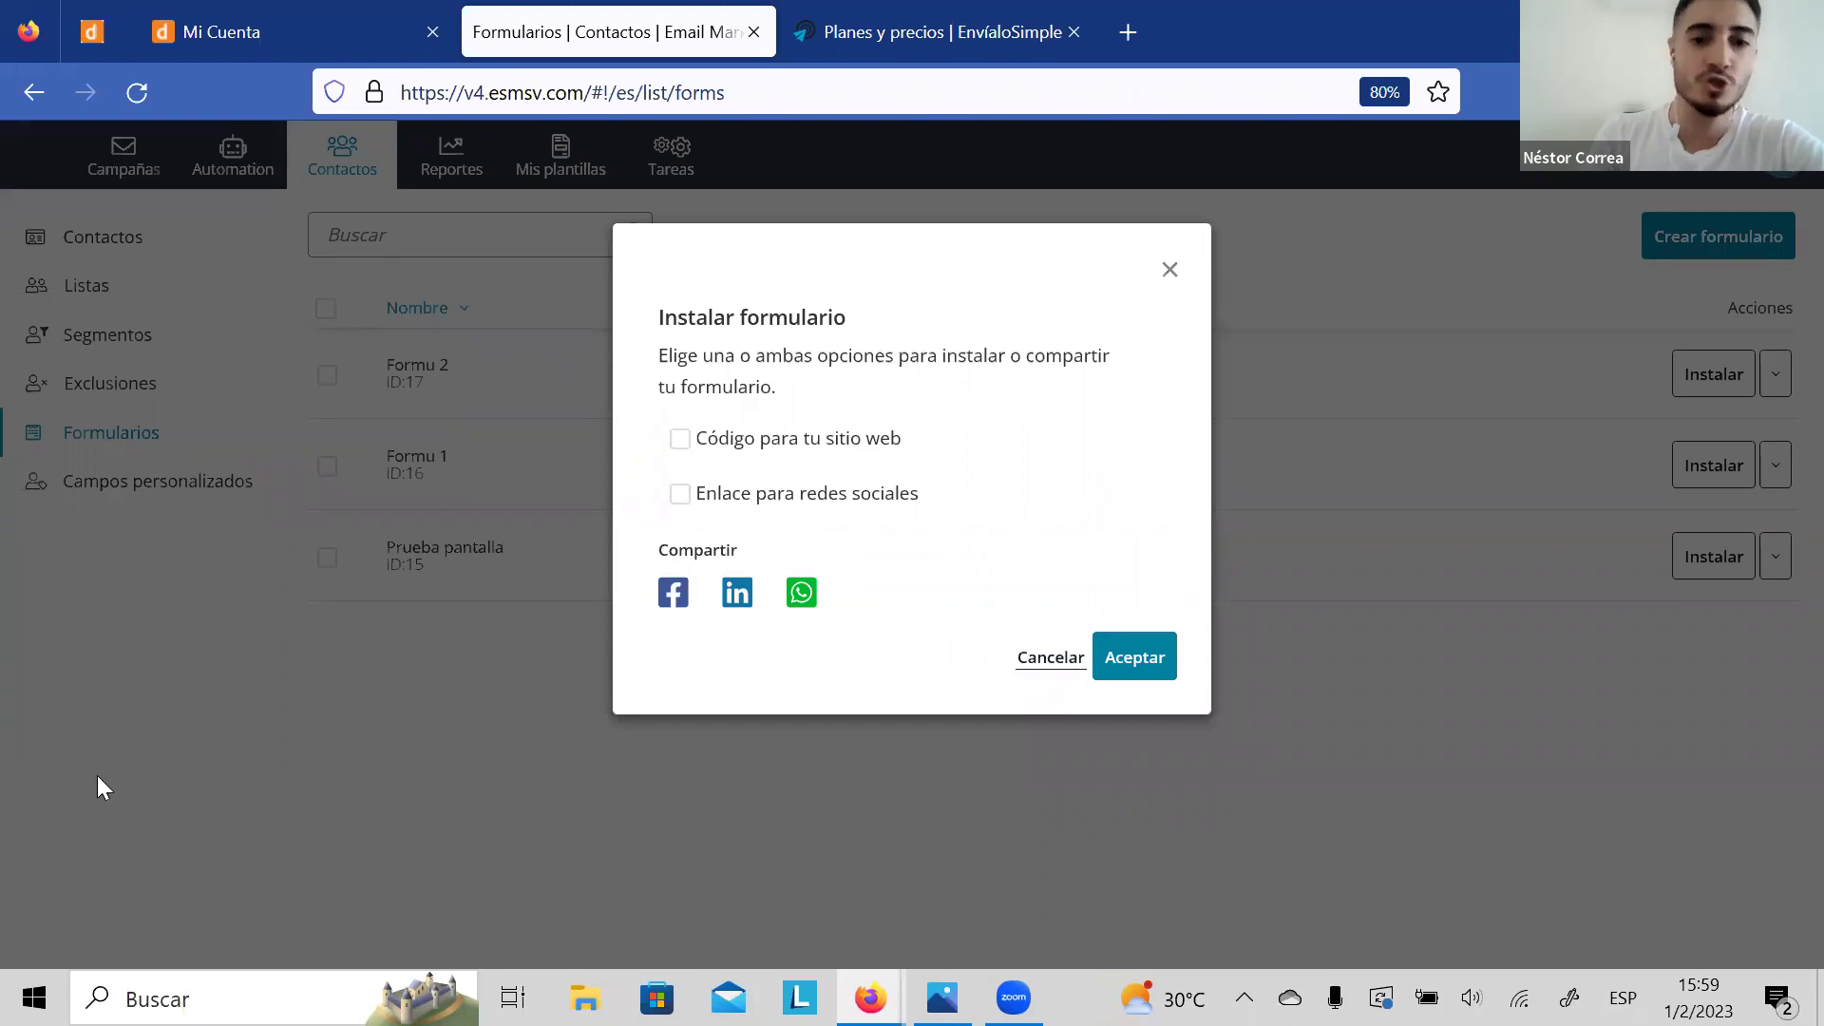
left_click(1166, 273)
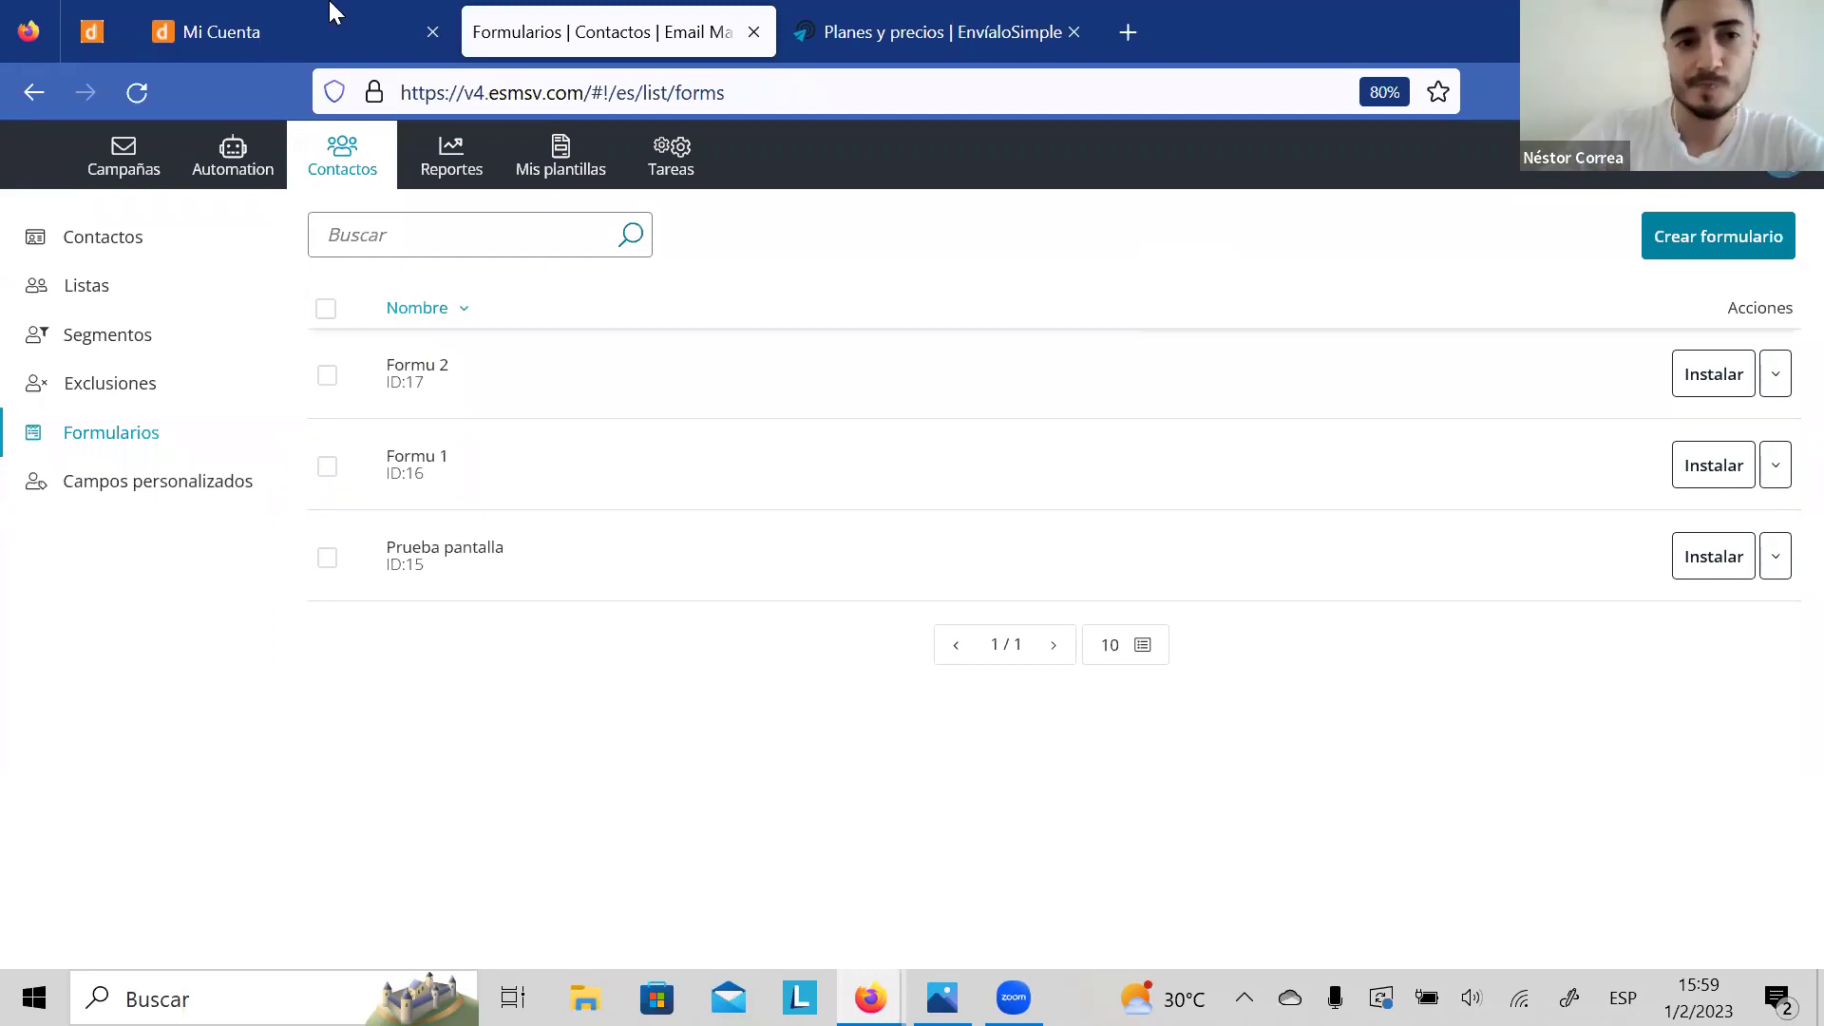
Step: Edit draft campaign ID 289 from the Campañas list and launch its Editor visual
left_click(235, 31)
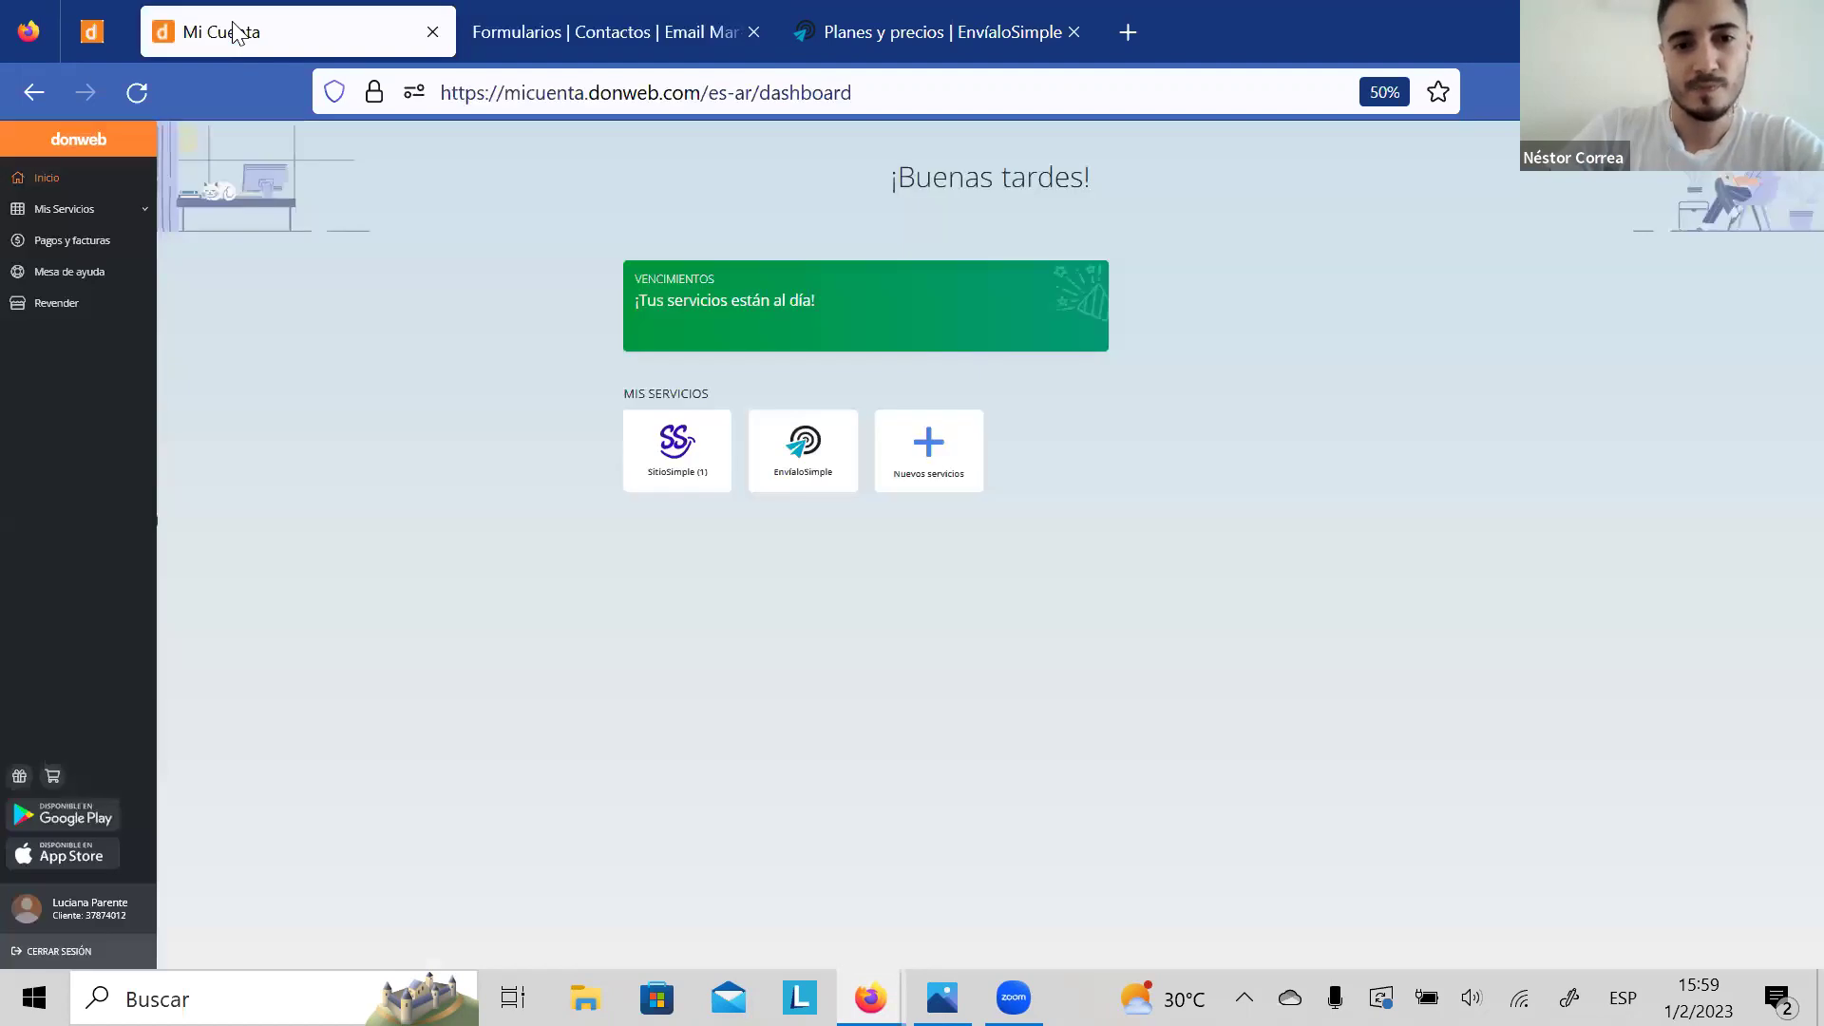
left_click(948, 51)
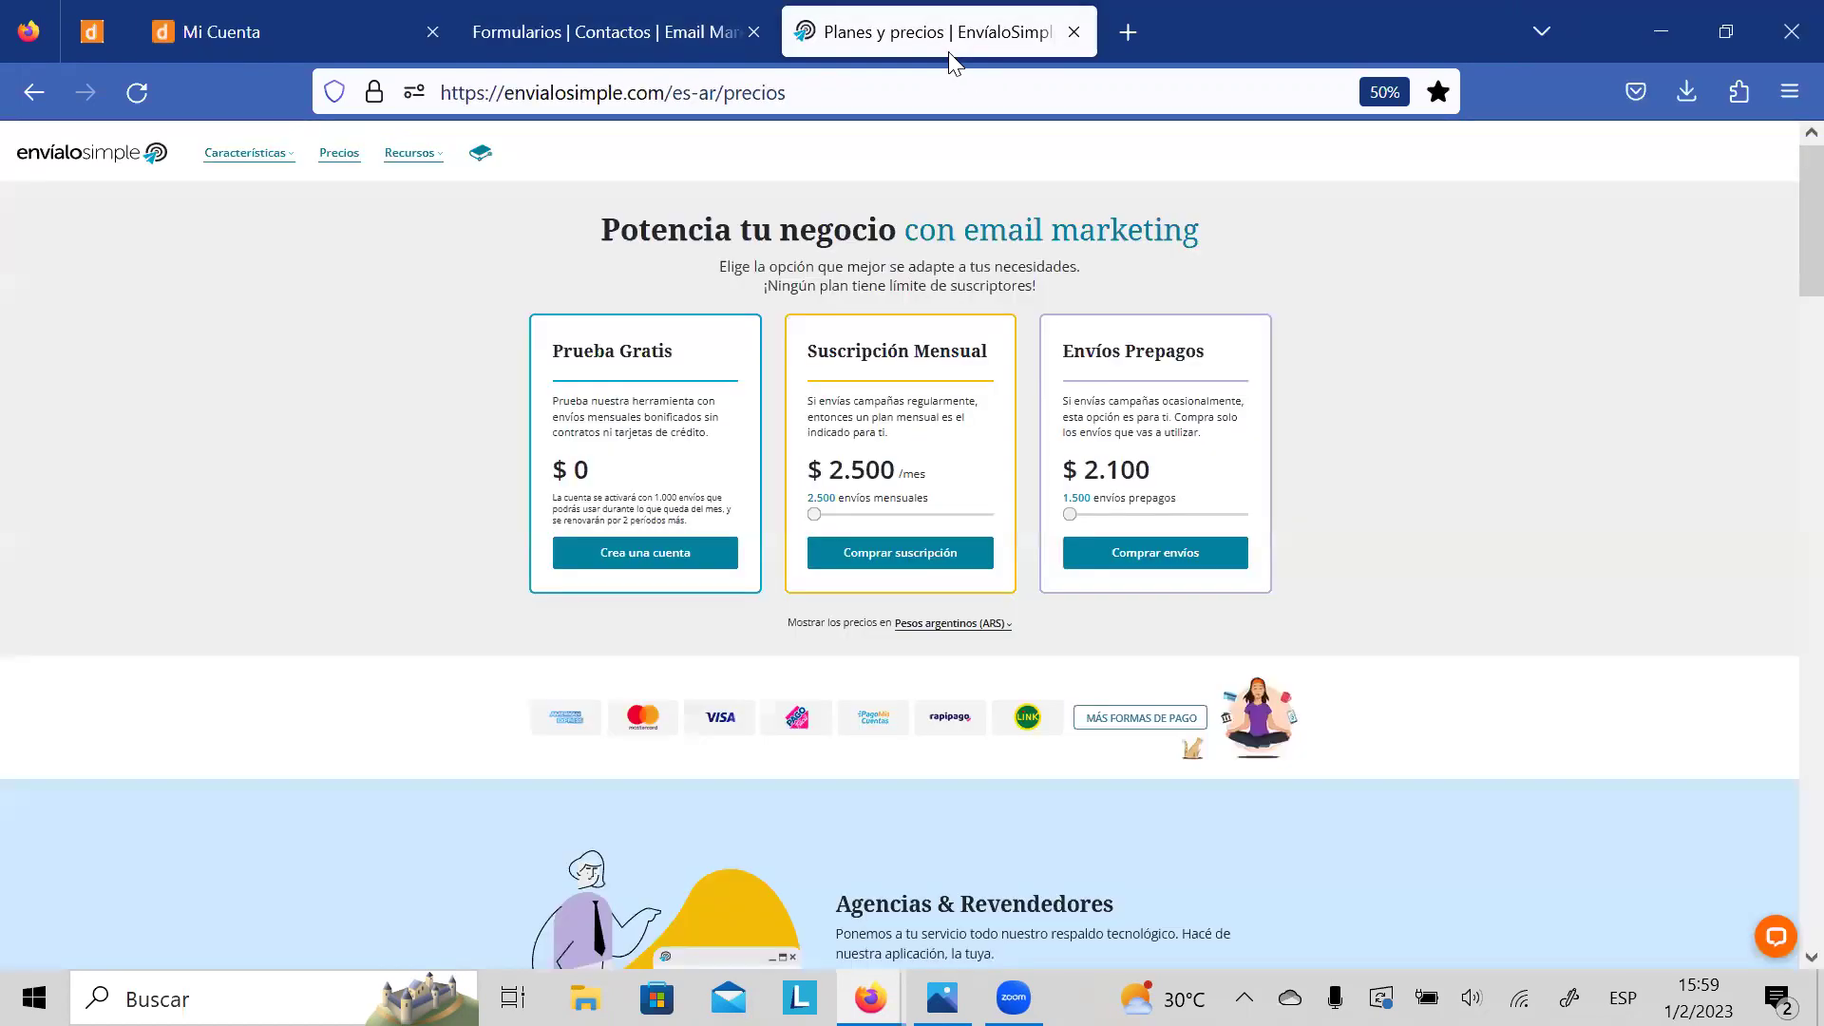
left_click(657, 36)
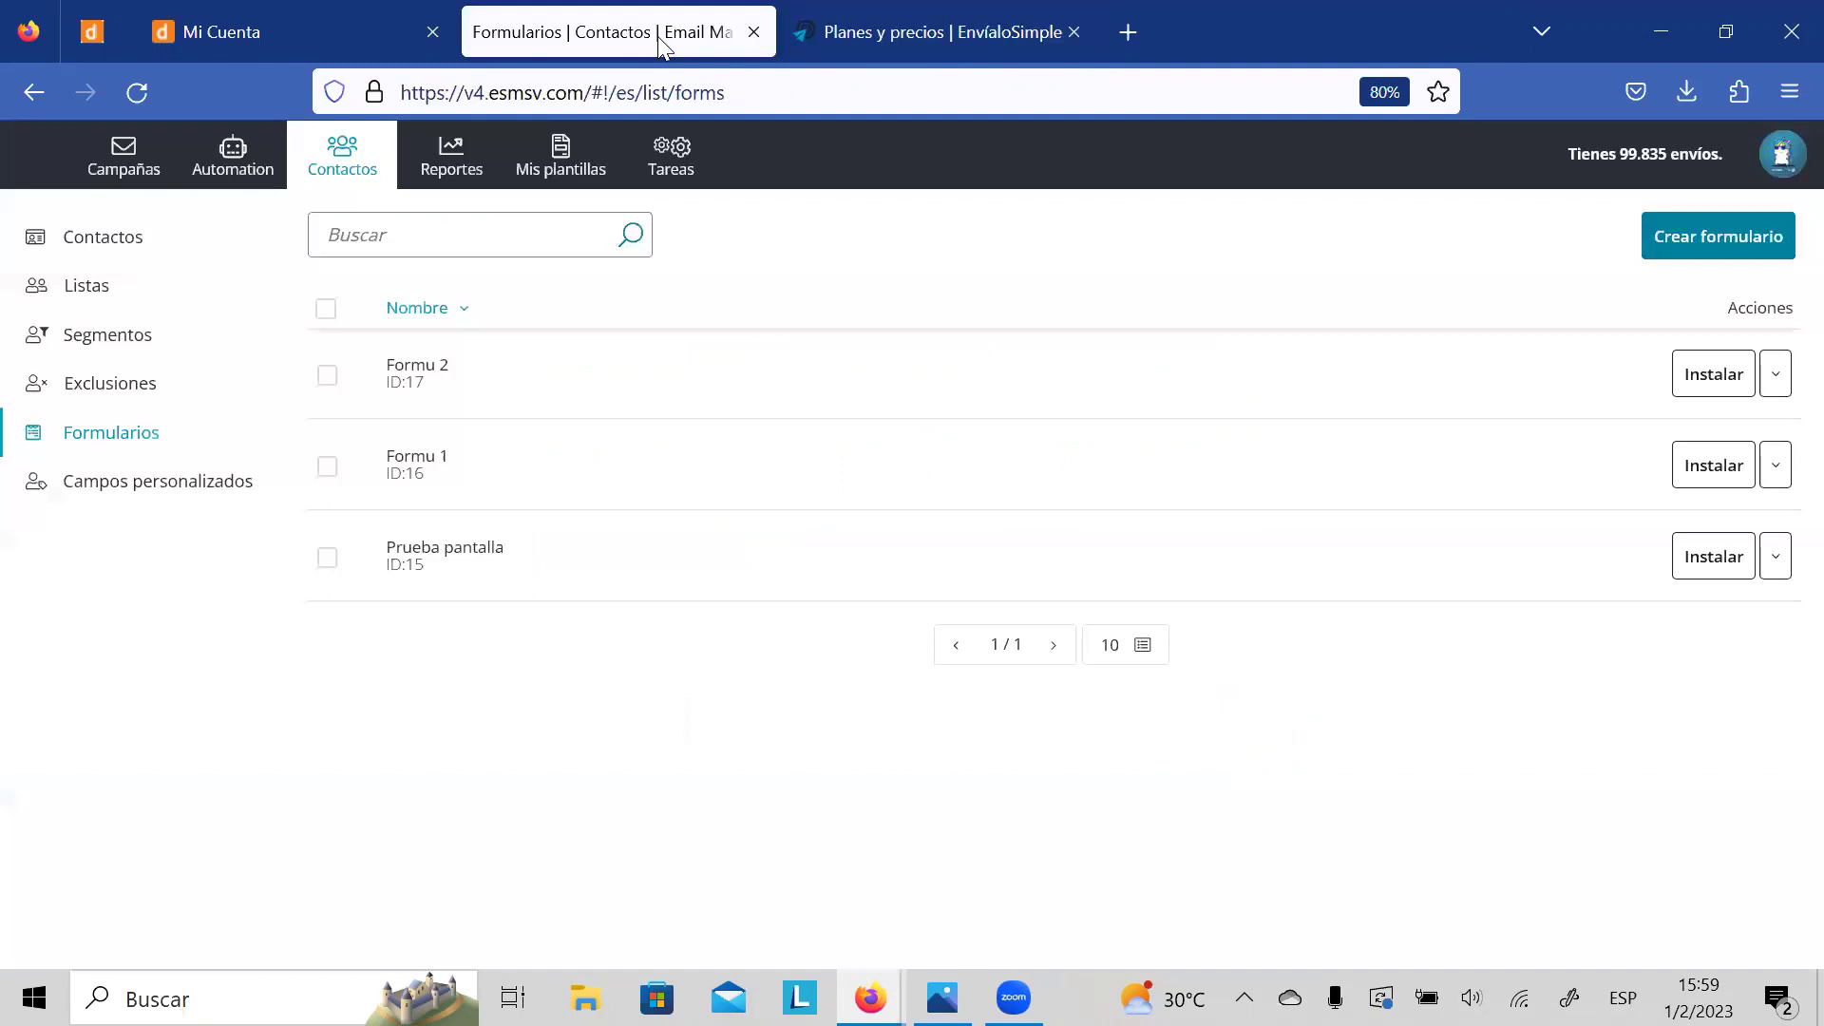
left_click(34, 158)
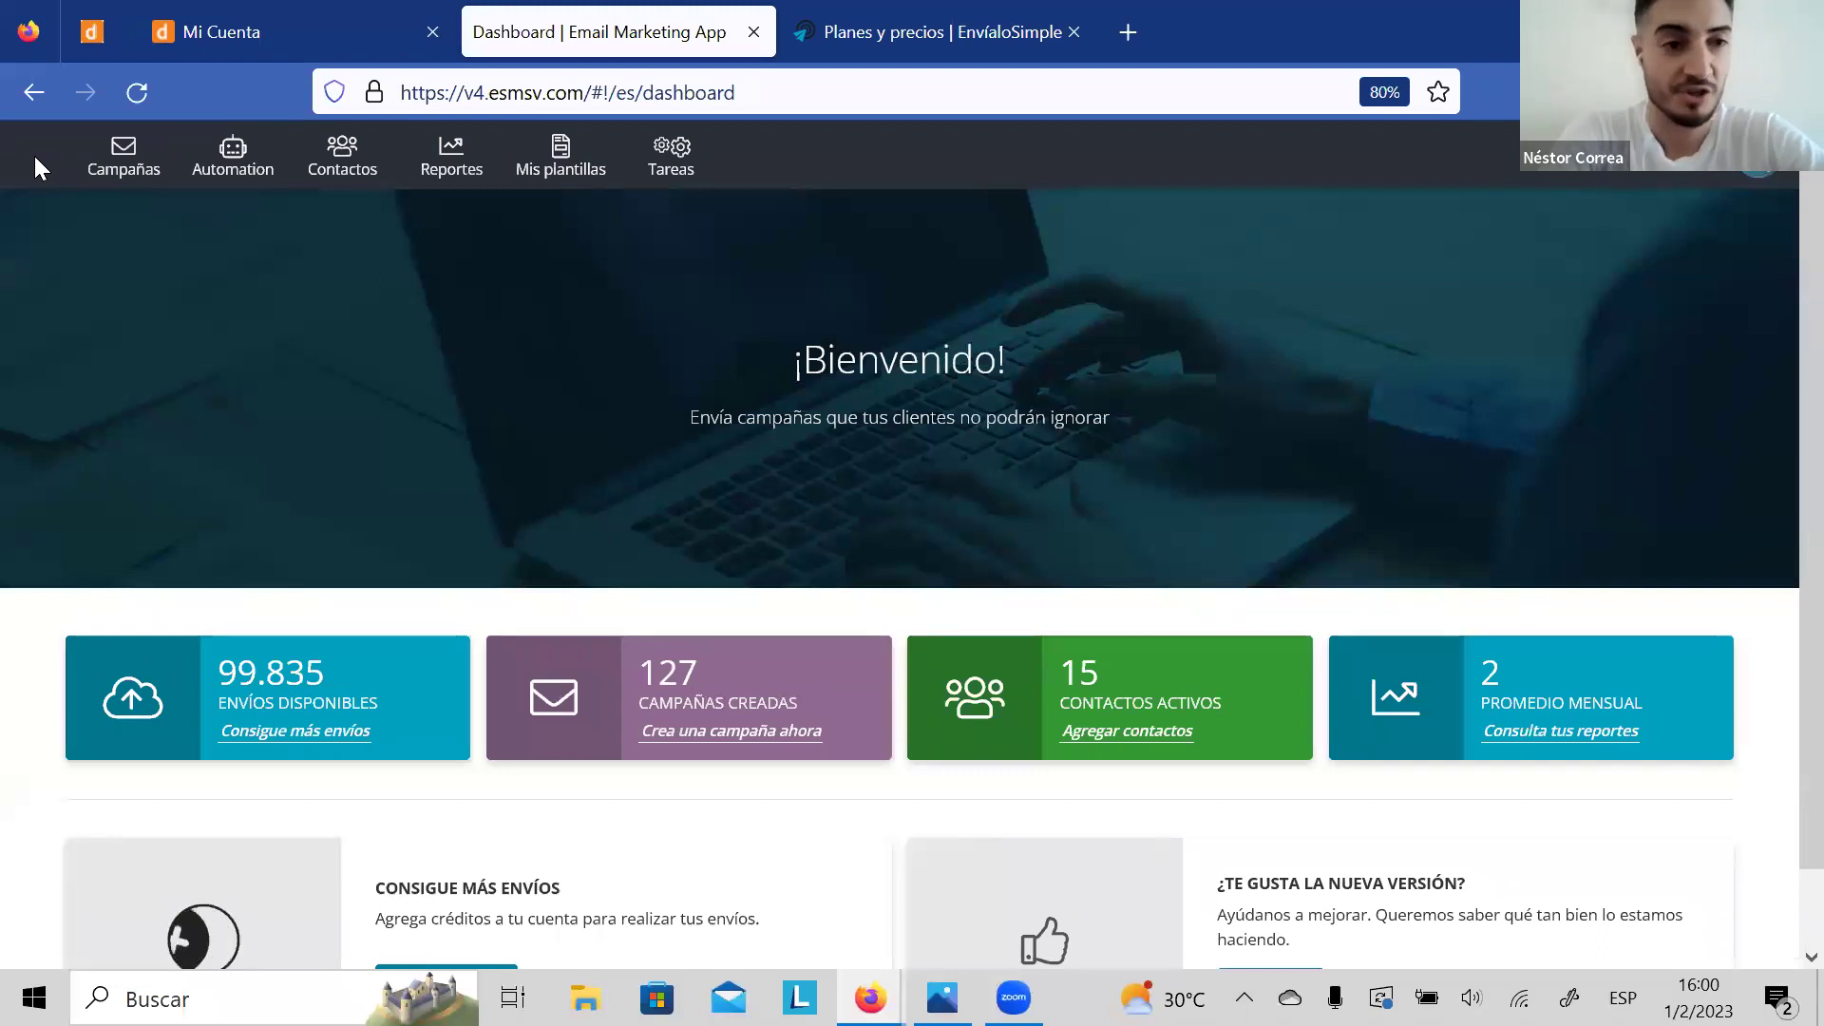
left_click(134, 182)
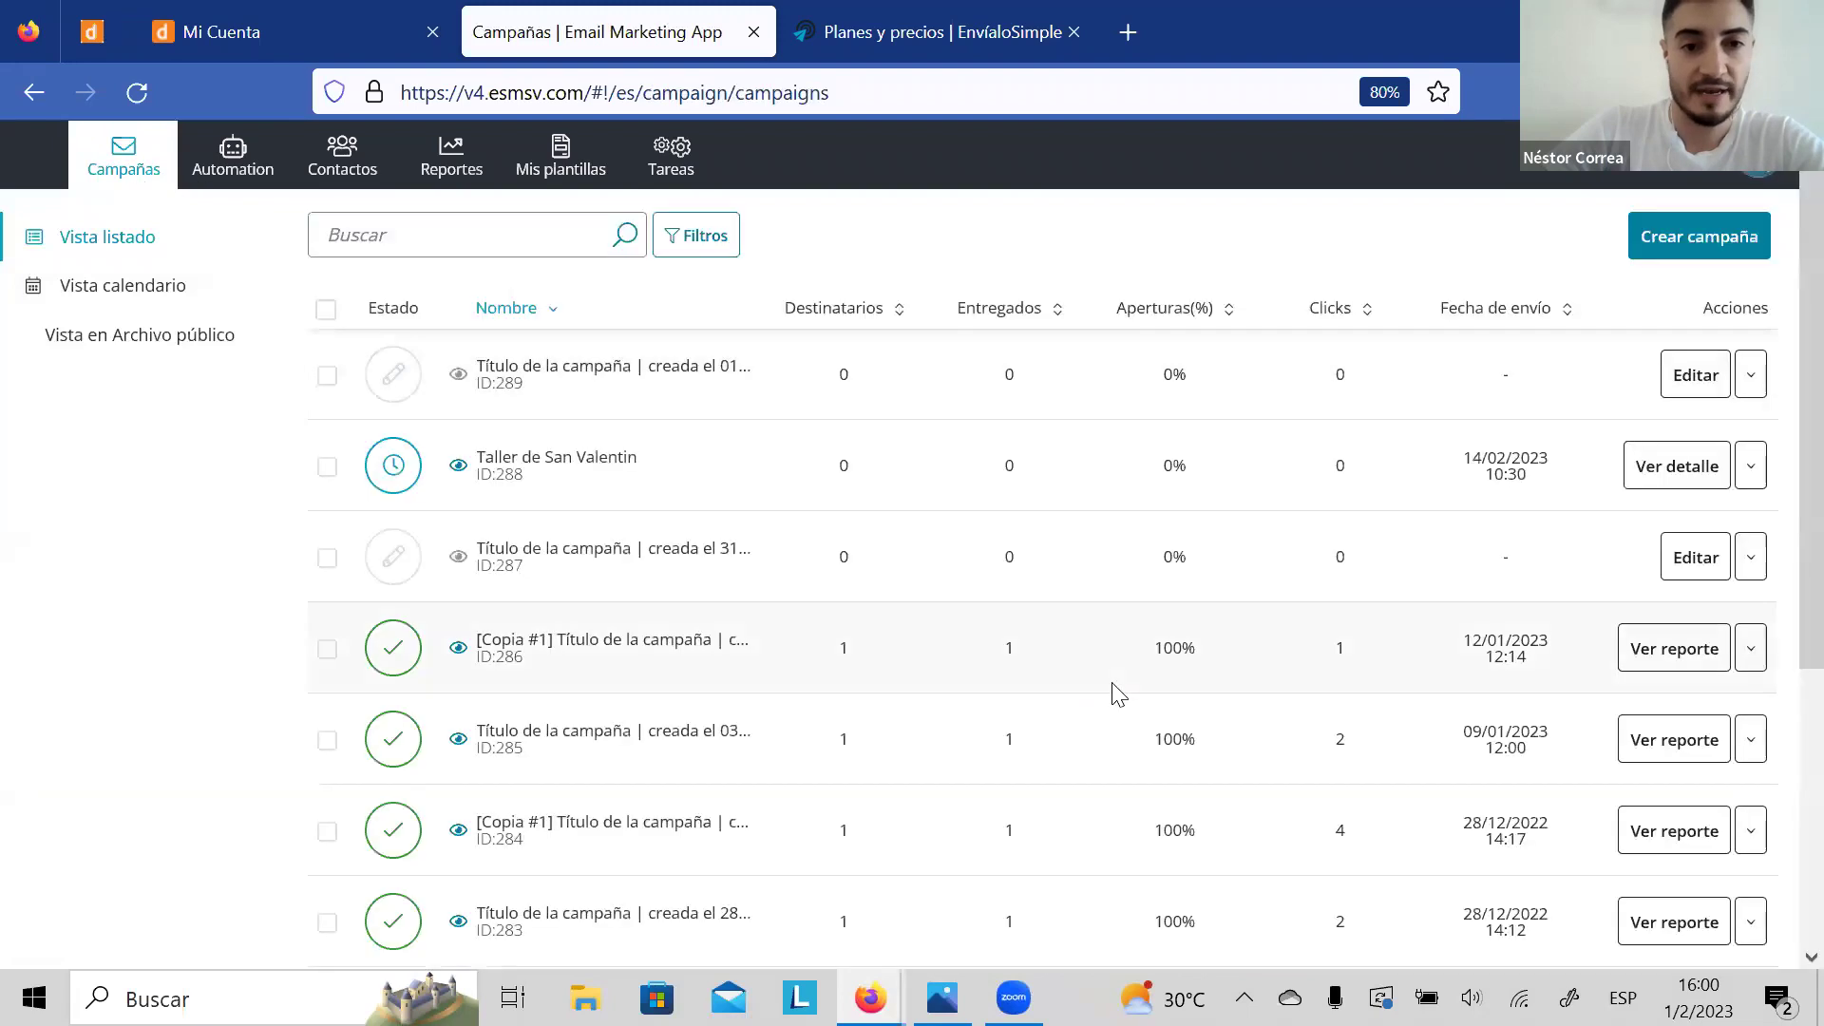
left_click(1697, 377)
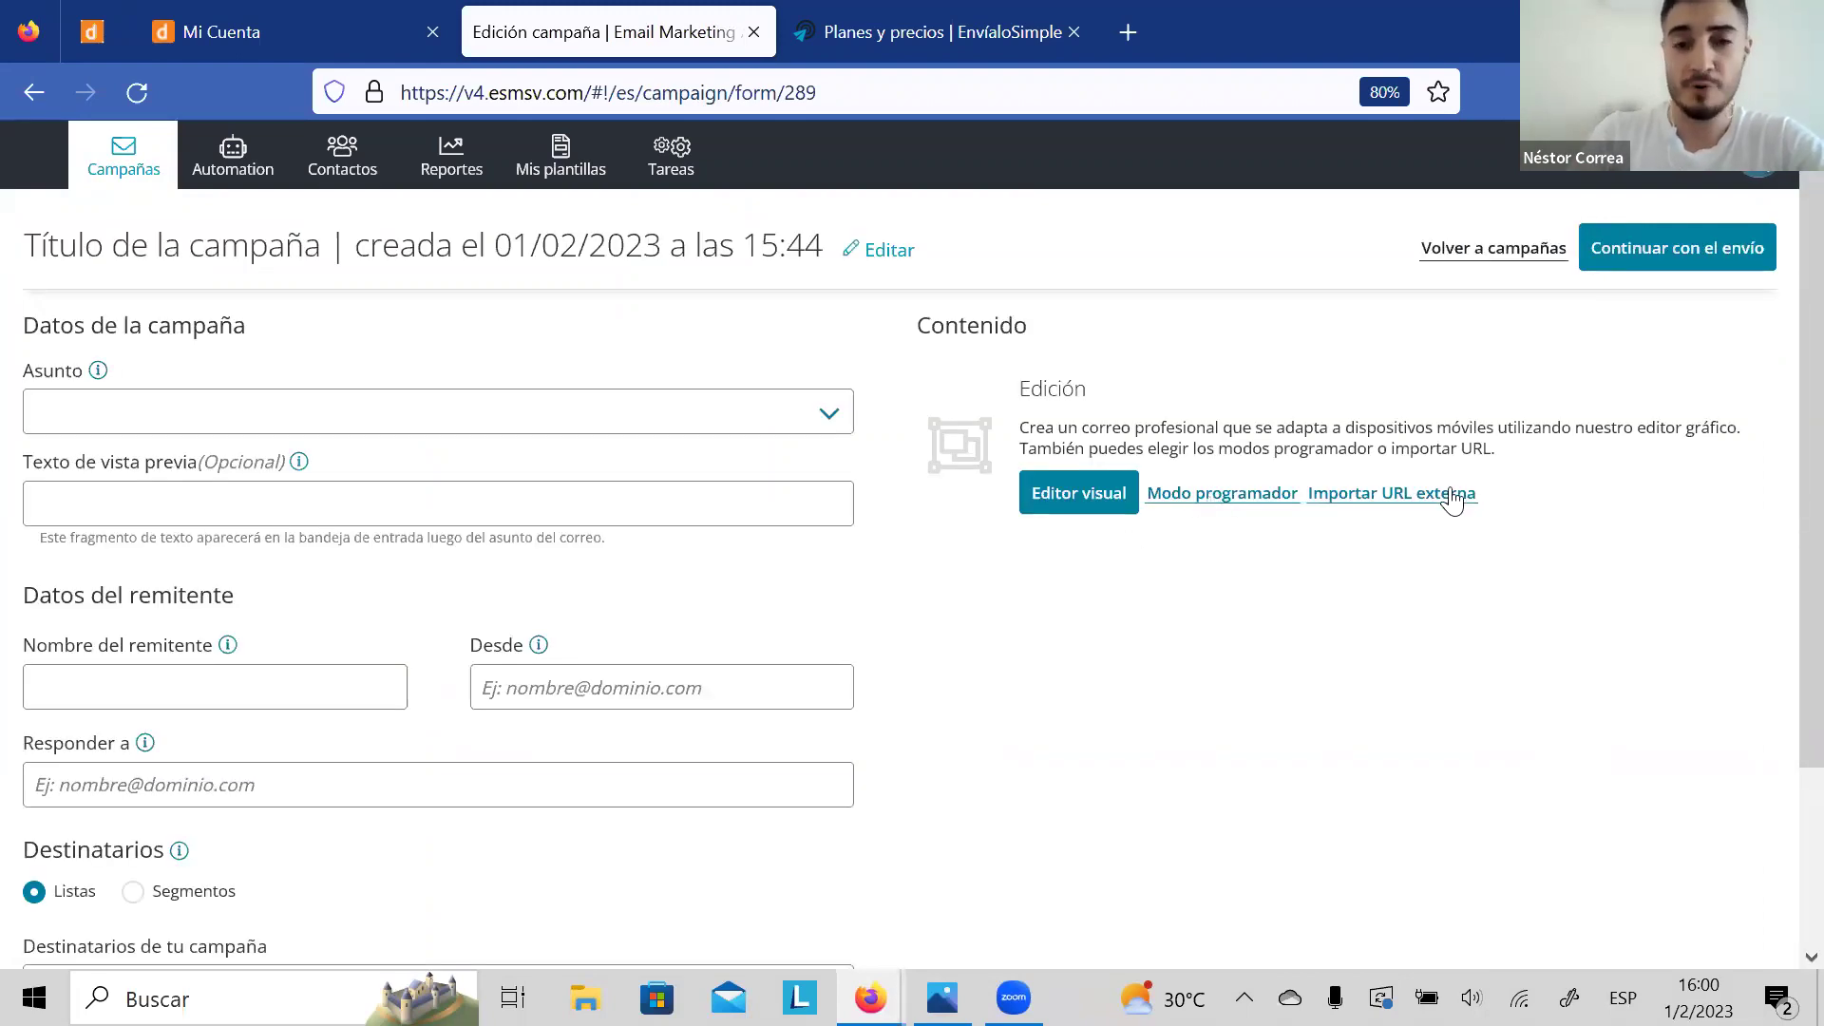
left_click(1092, 492)
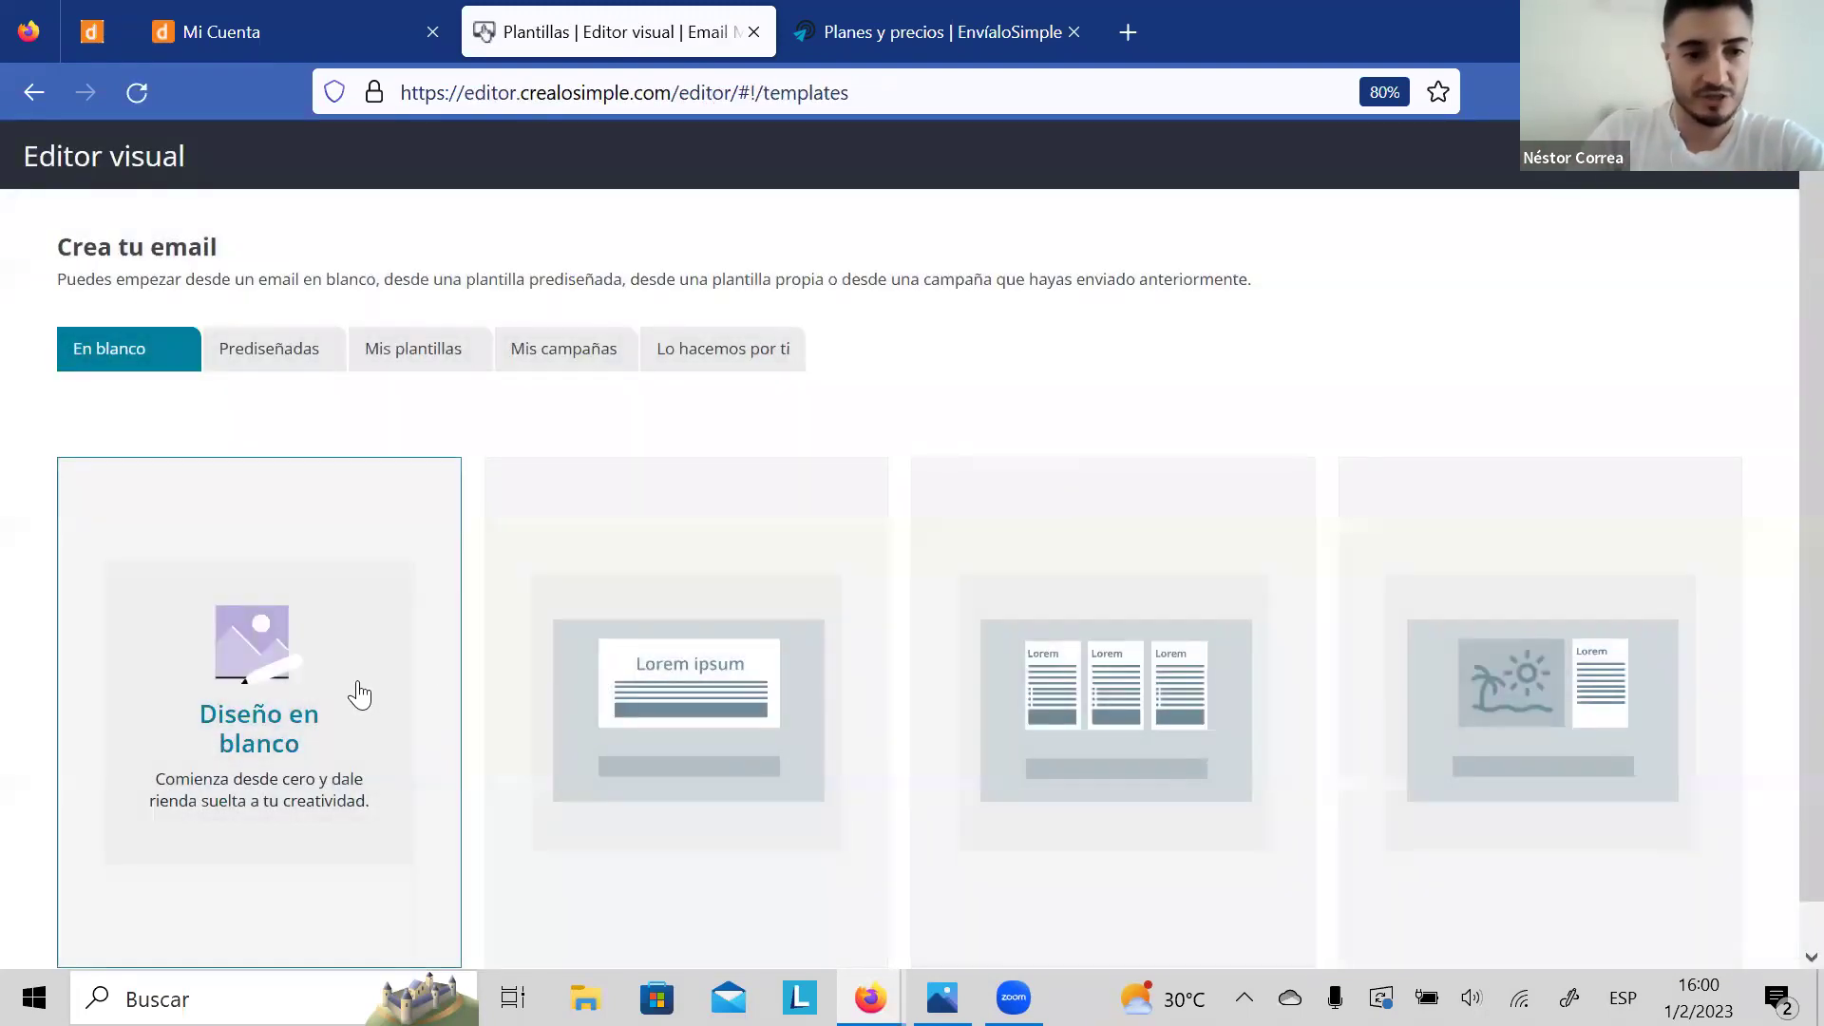
Step: Start from Diseño en blanco and add Imagen, Texto, Botón, Espaciador and Síguenos blocks
left_click(357, 681)
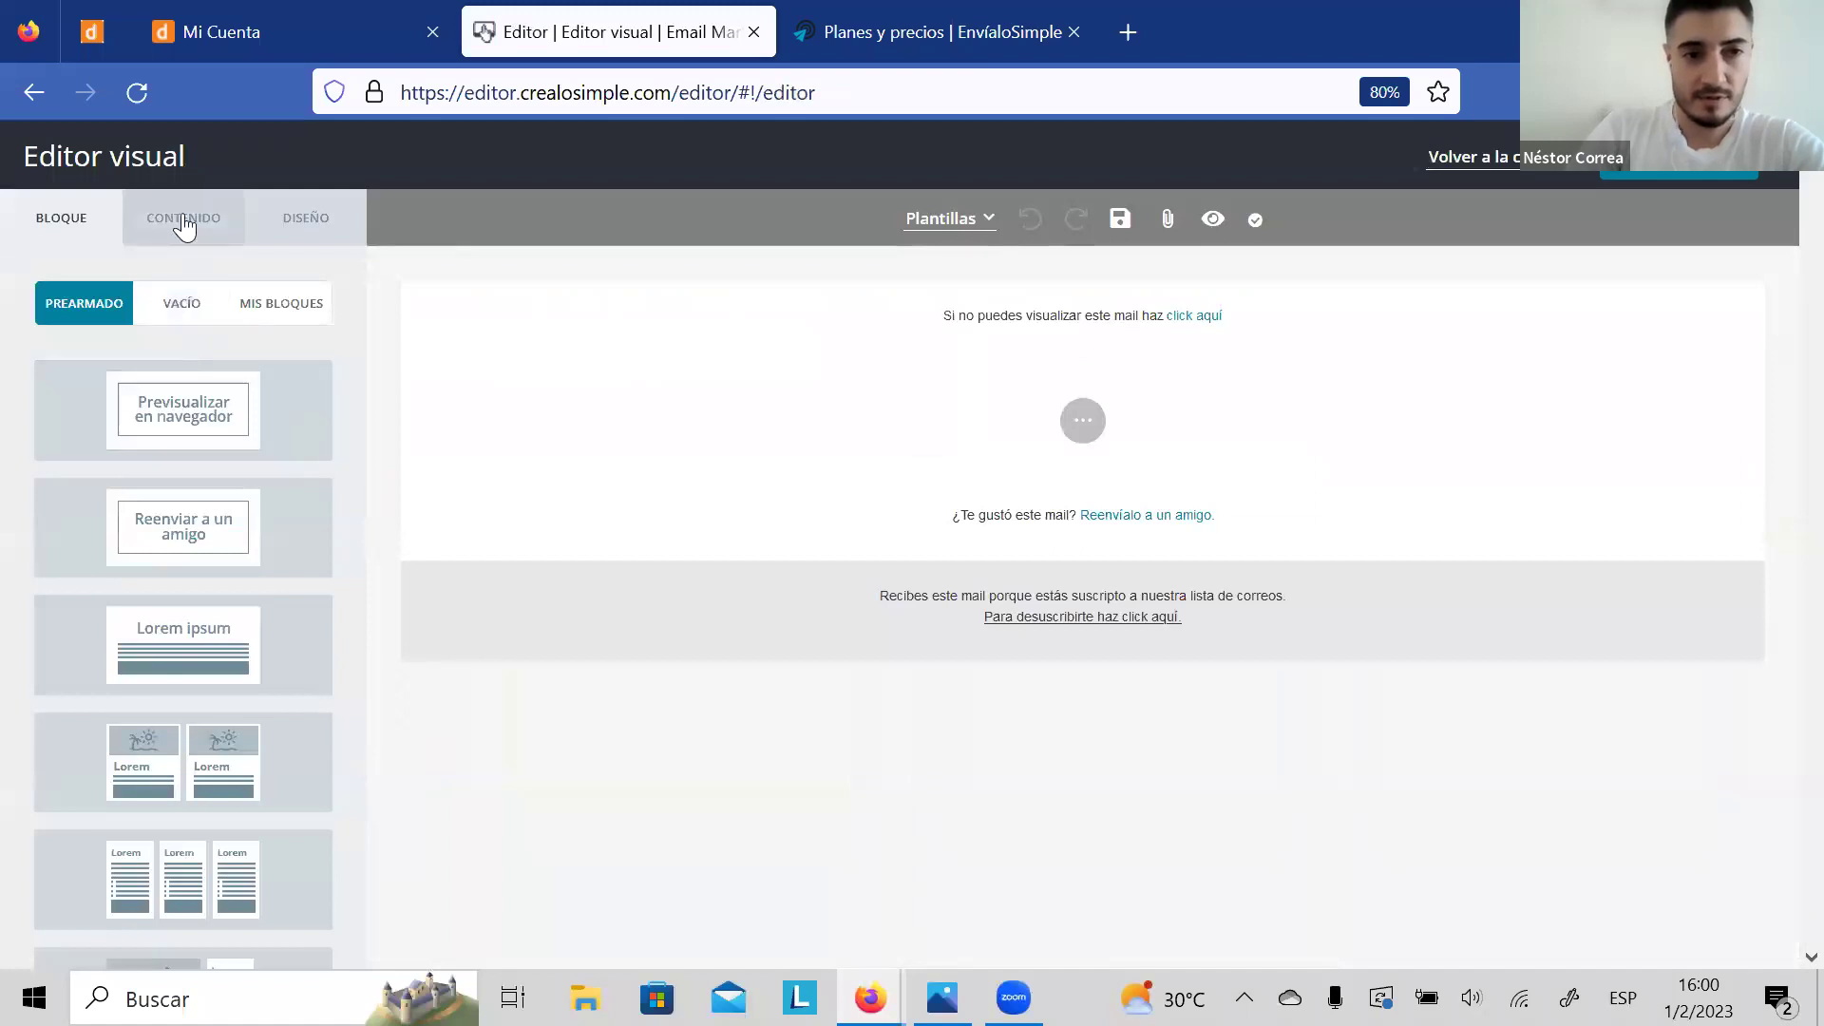
left_click(182, 217)
left_click_drag(183, 342, 1007, 413)
left_click_drag(47, 348, 983, 388)
left_click_drag(314, 361, 1009, 703)
left_click_drag(123, 436, 1091, 708)
left_click_drag(211, 434, 1042, 790)
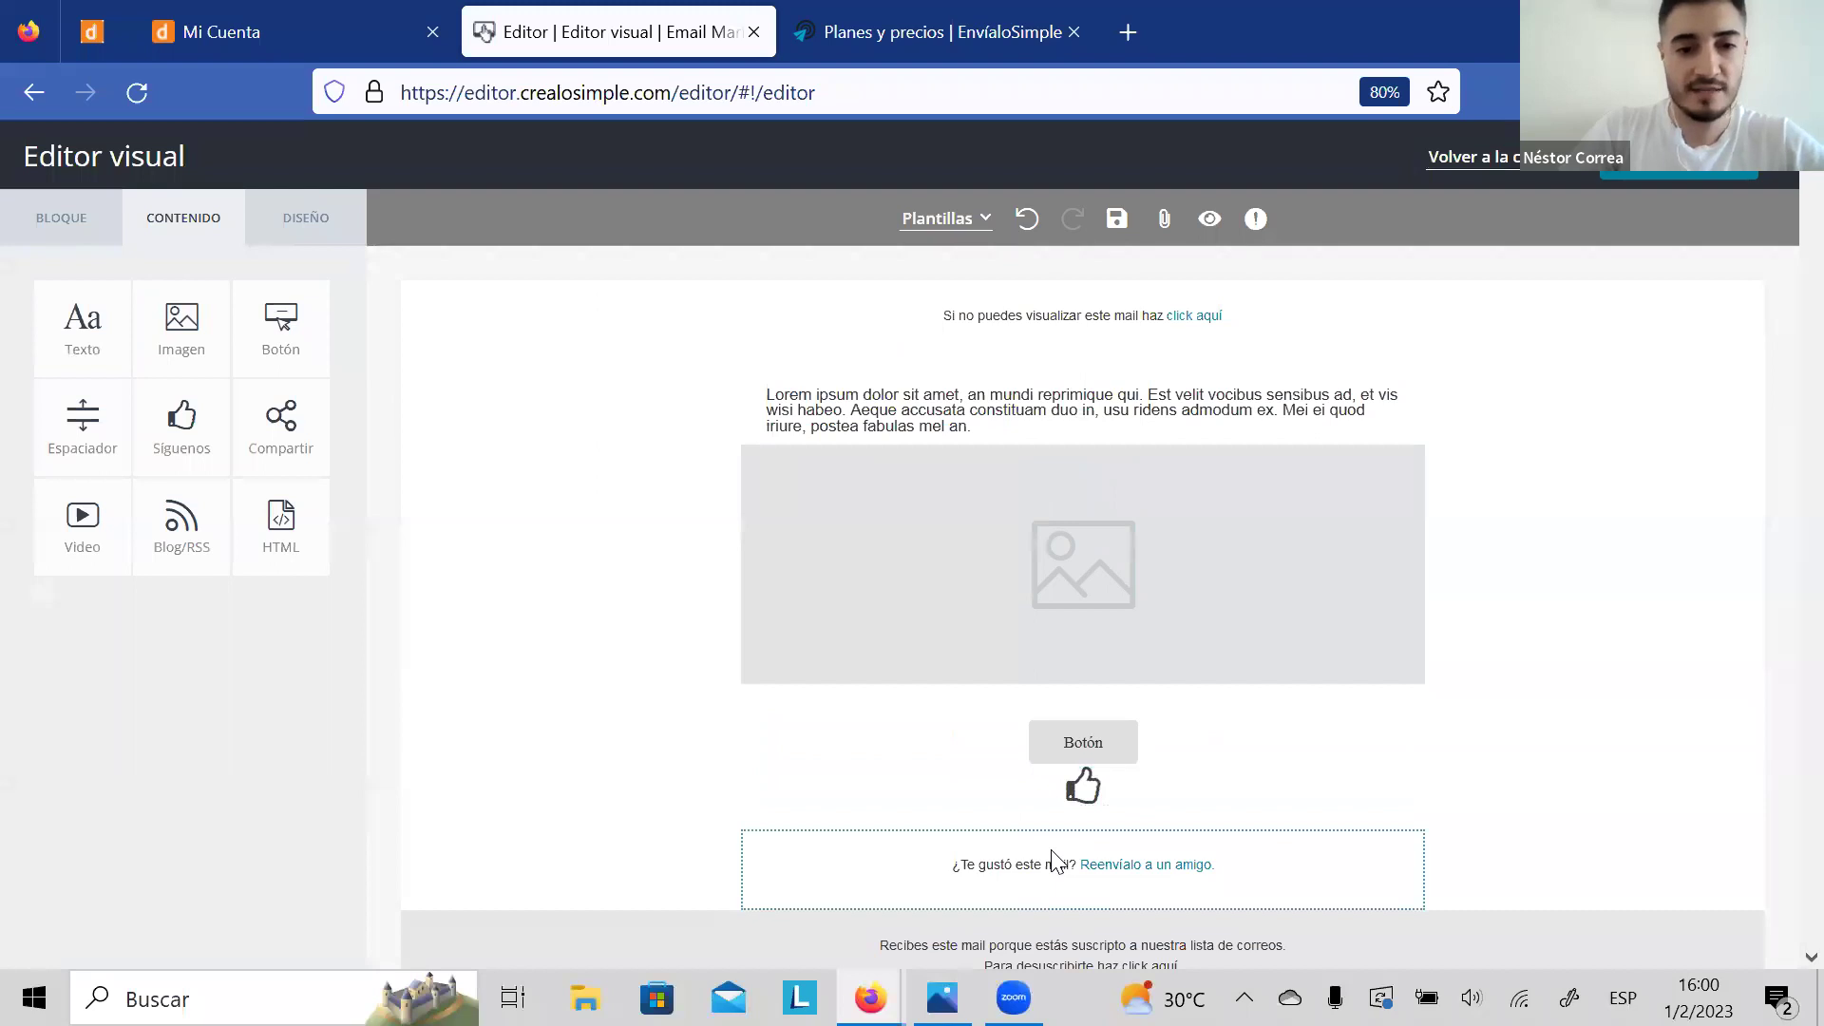
Step: Check the follow block's design settings, then add a second image above the text block
left_click(500, 800)
scroll(500, 800, "down", 2)
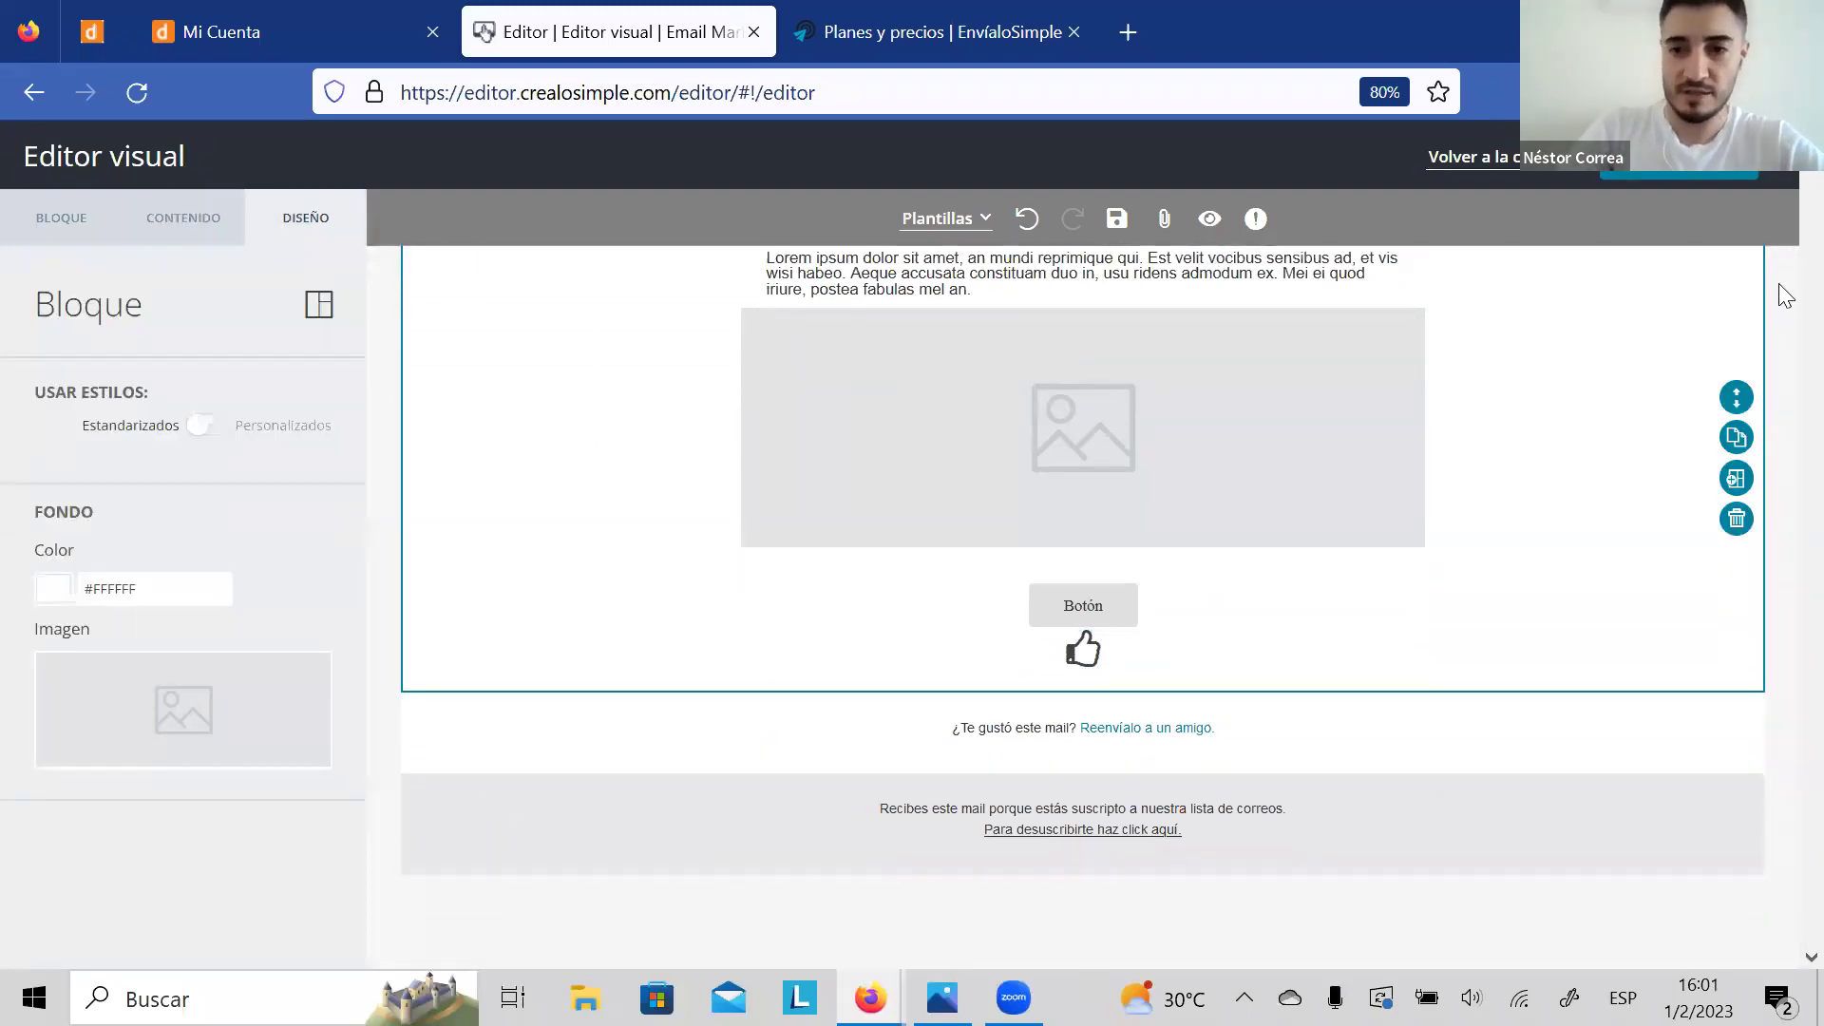
scroll(1786, 328, "up", 1)
left_click(149, 223)
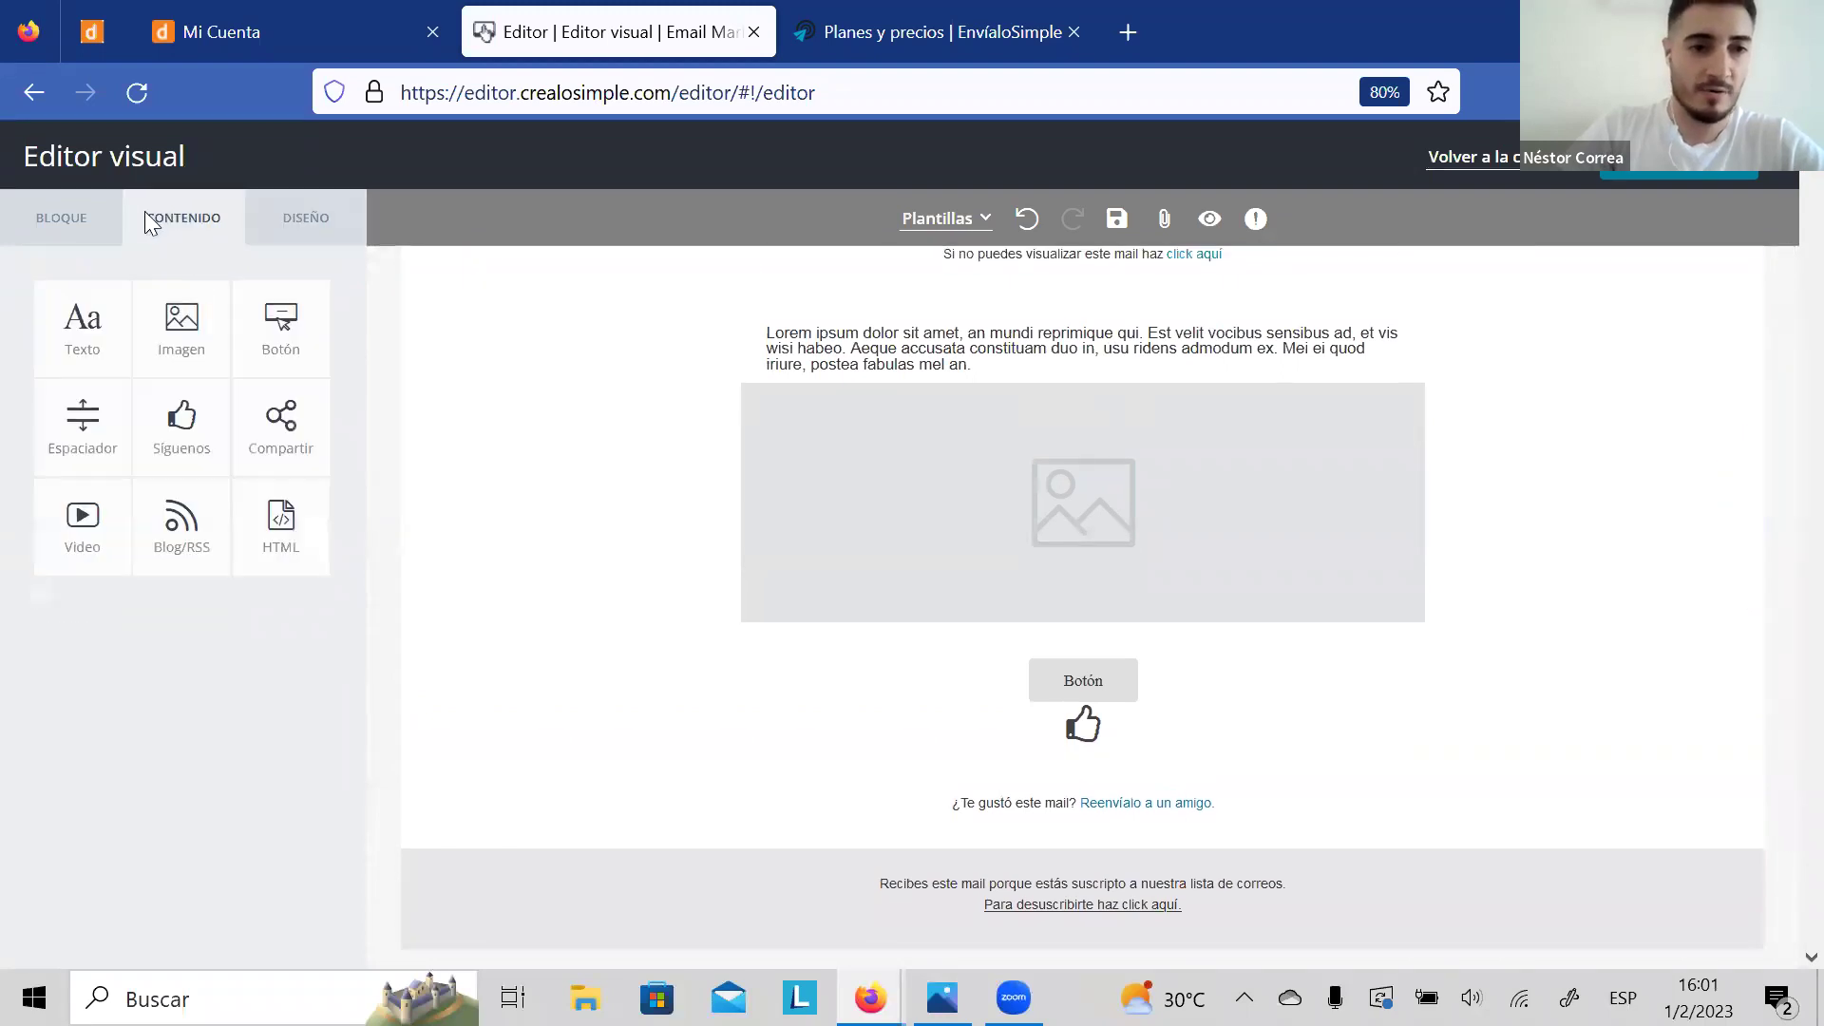
left_click_drag(185, 318, 1095, 304)
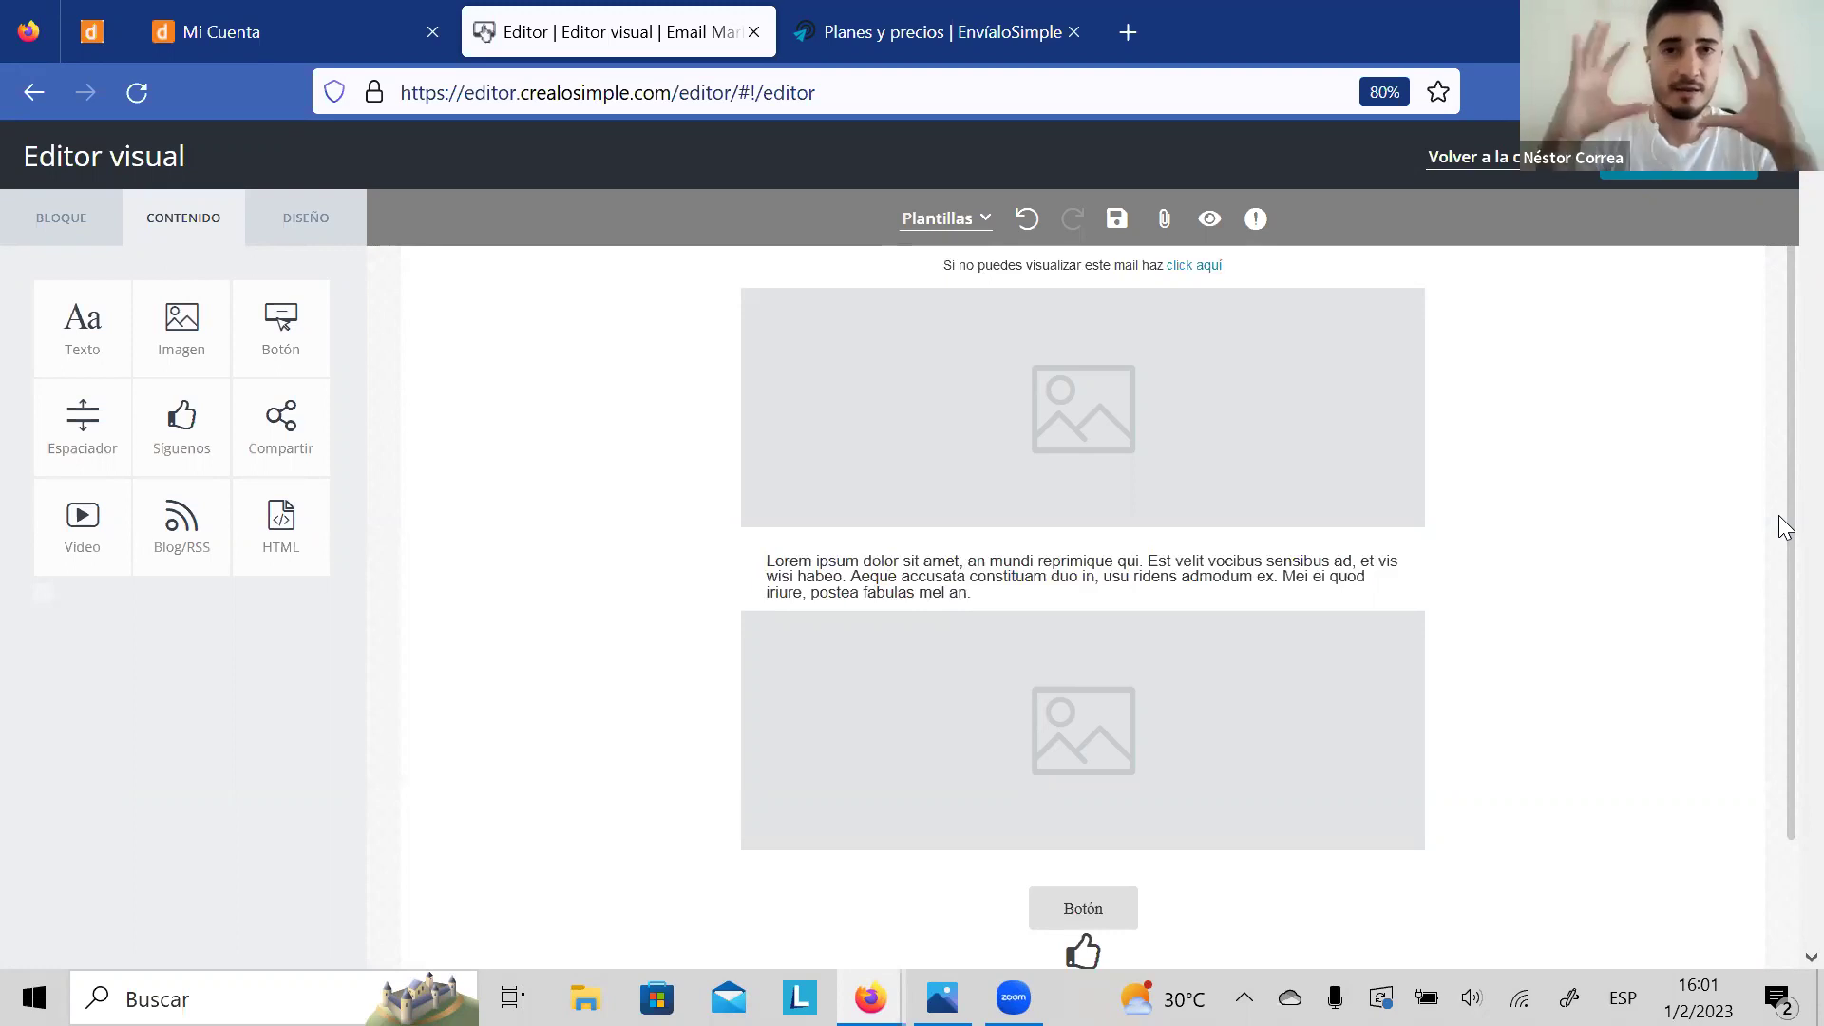
left_click_drag(1780, 498, 1780, 568)
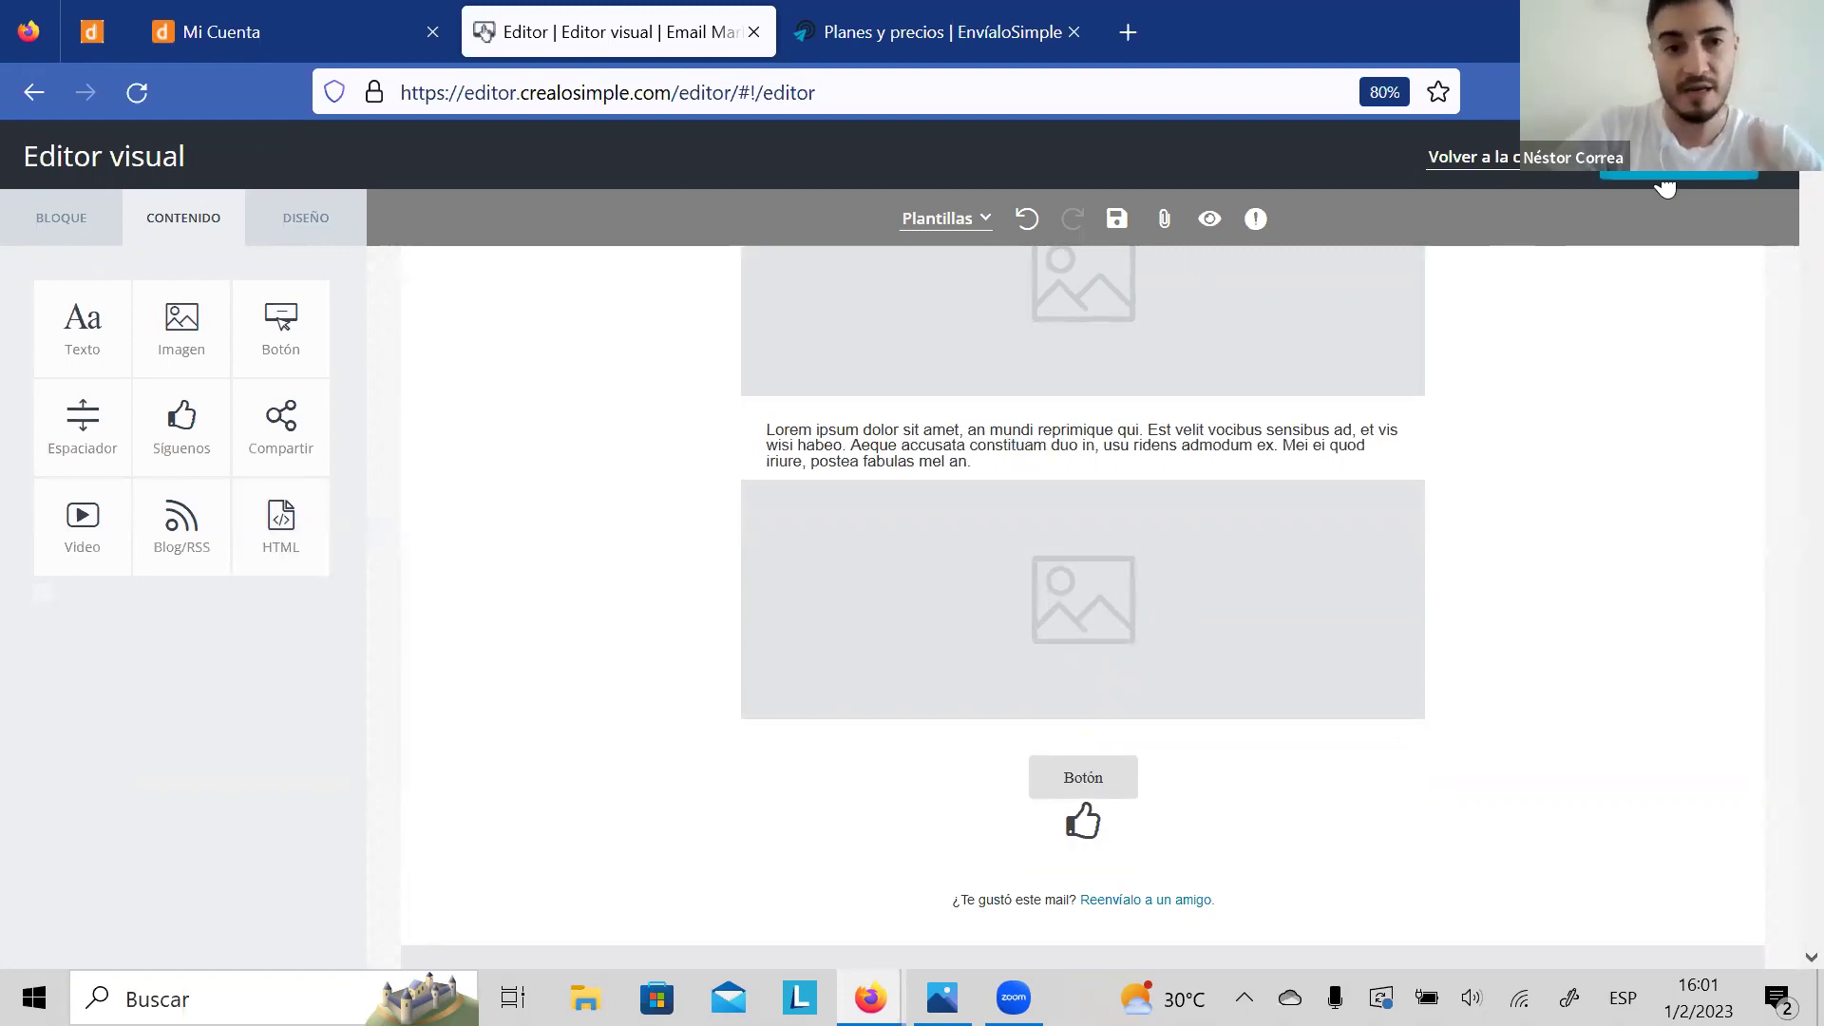
Step: Open the BLOQUE templates, then abandon the visual editor and return to campaign 289's edit page
left_click(65, 221)
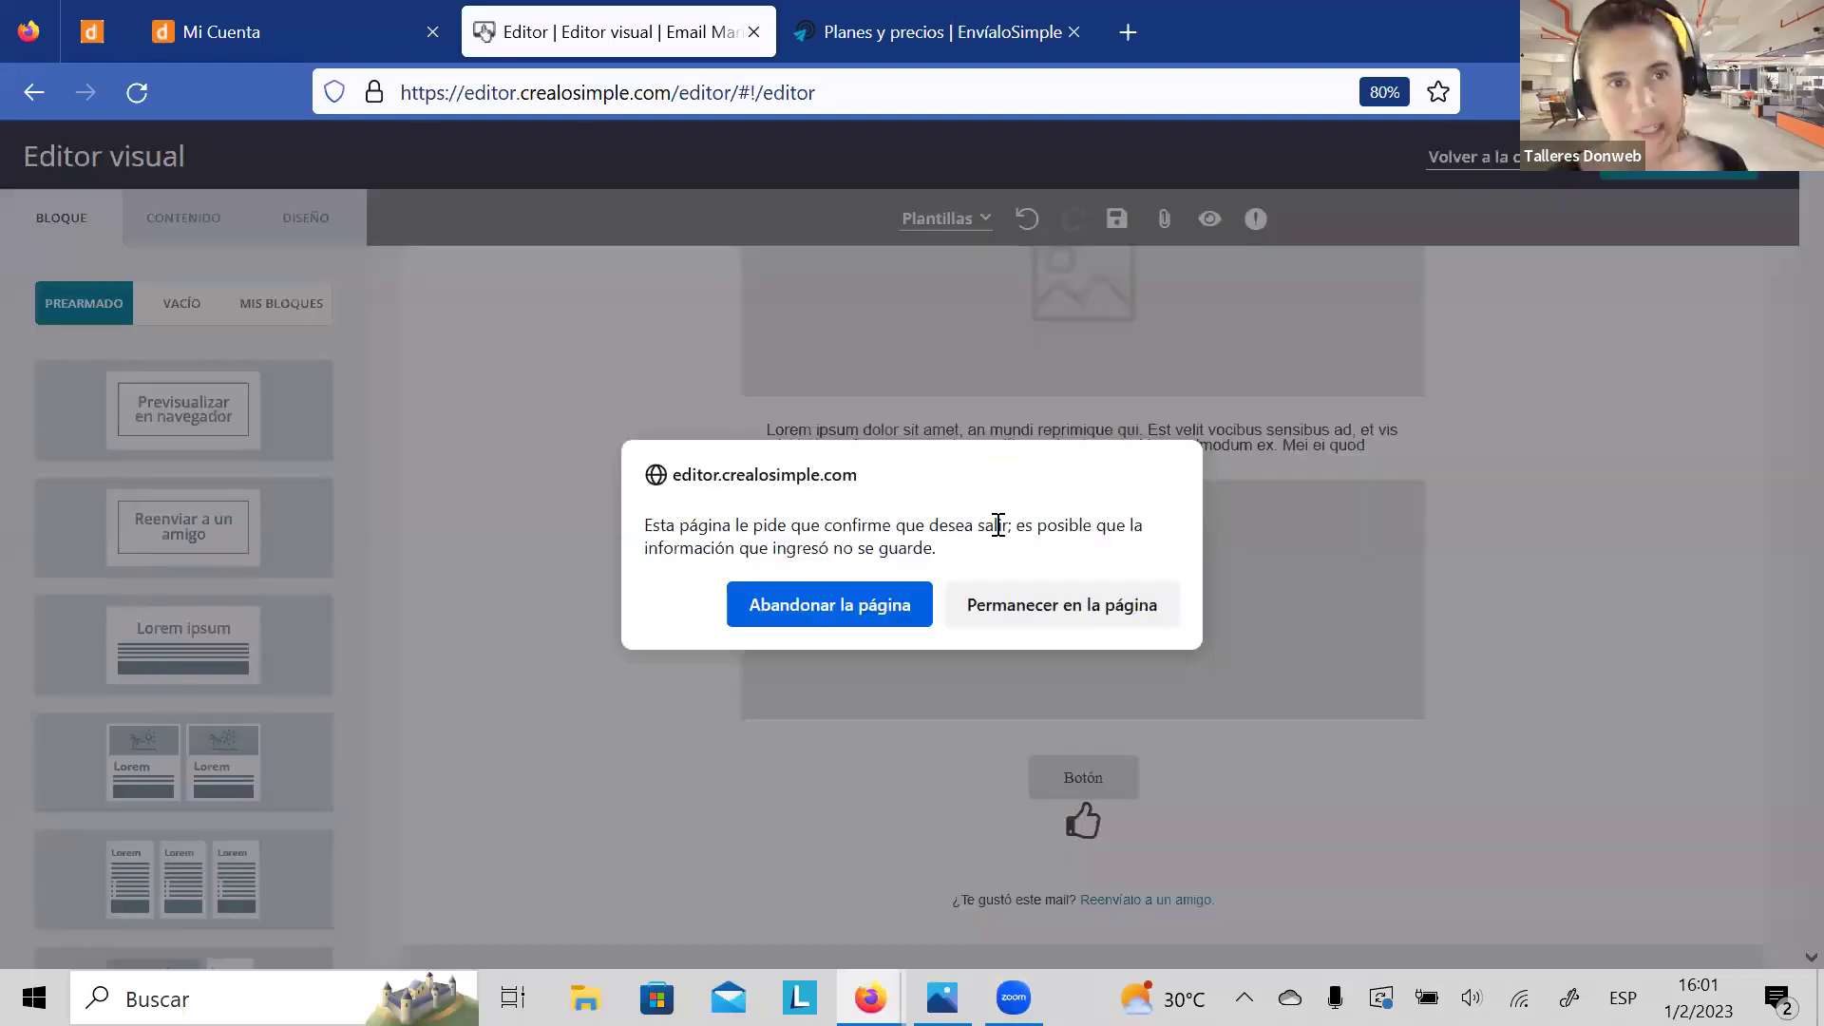
left_click(864, 618)
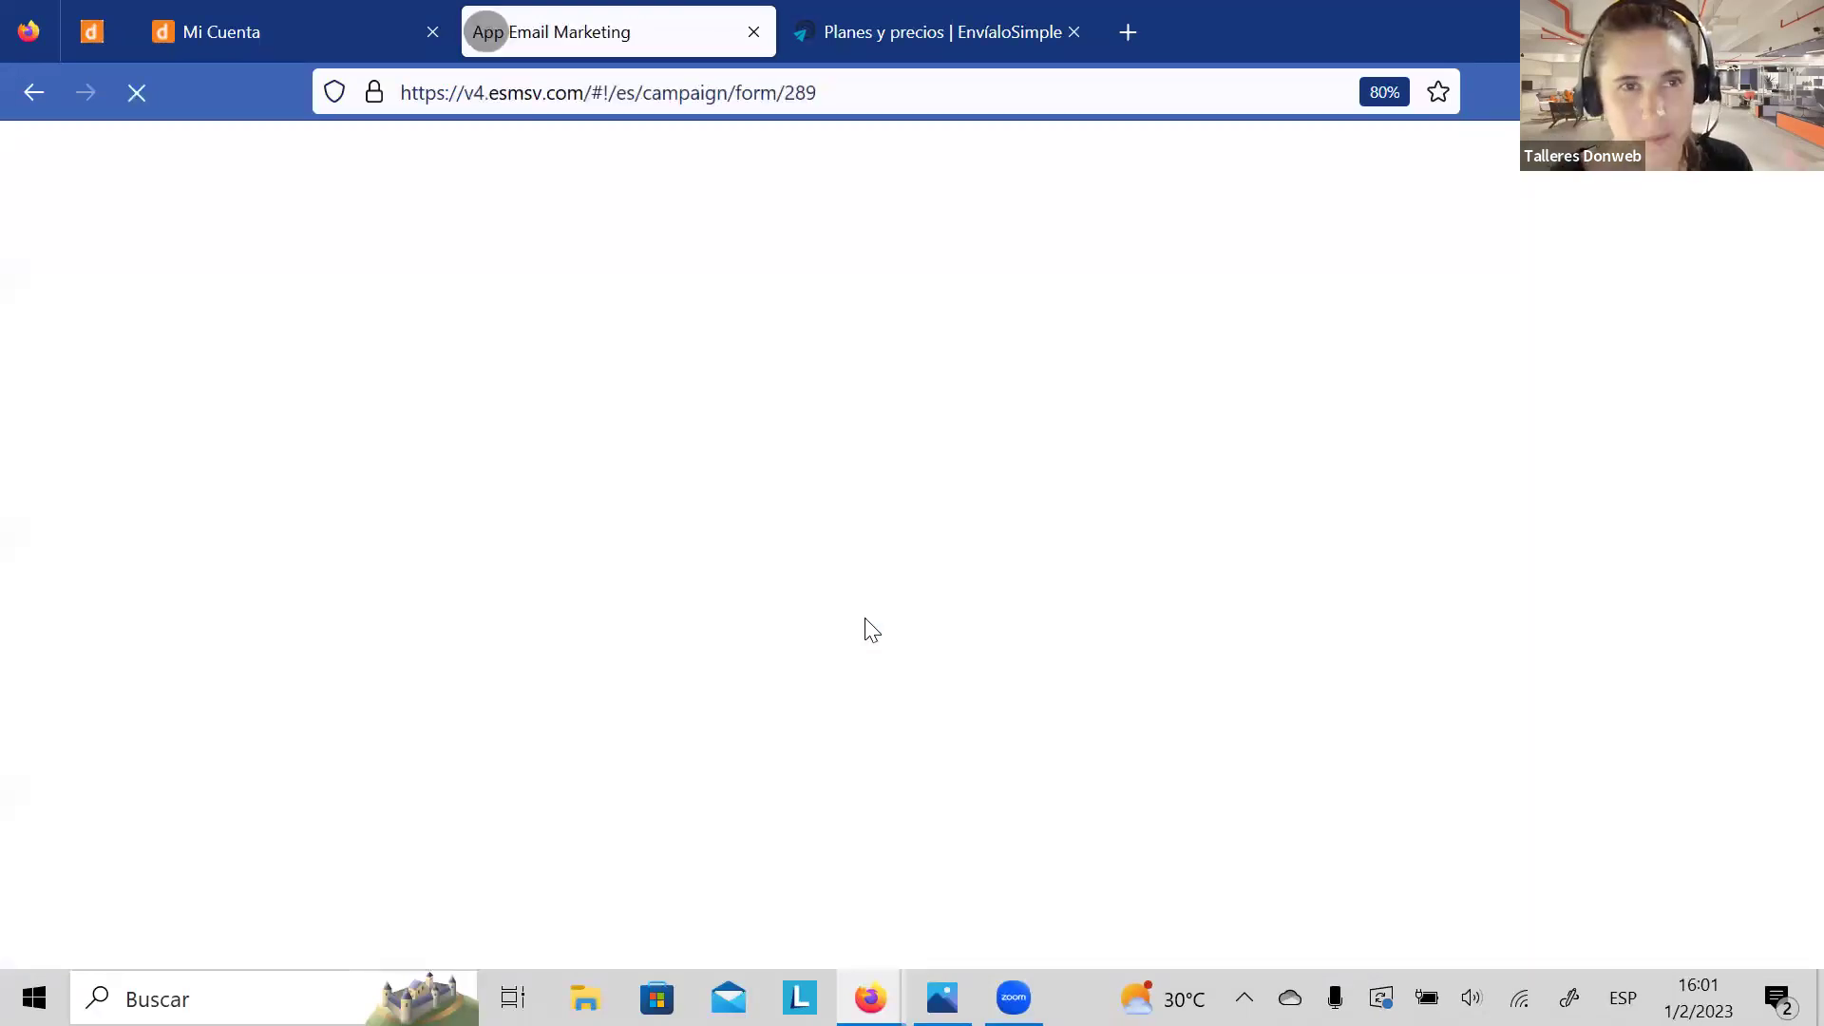